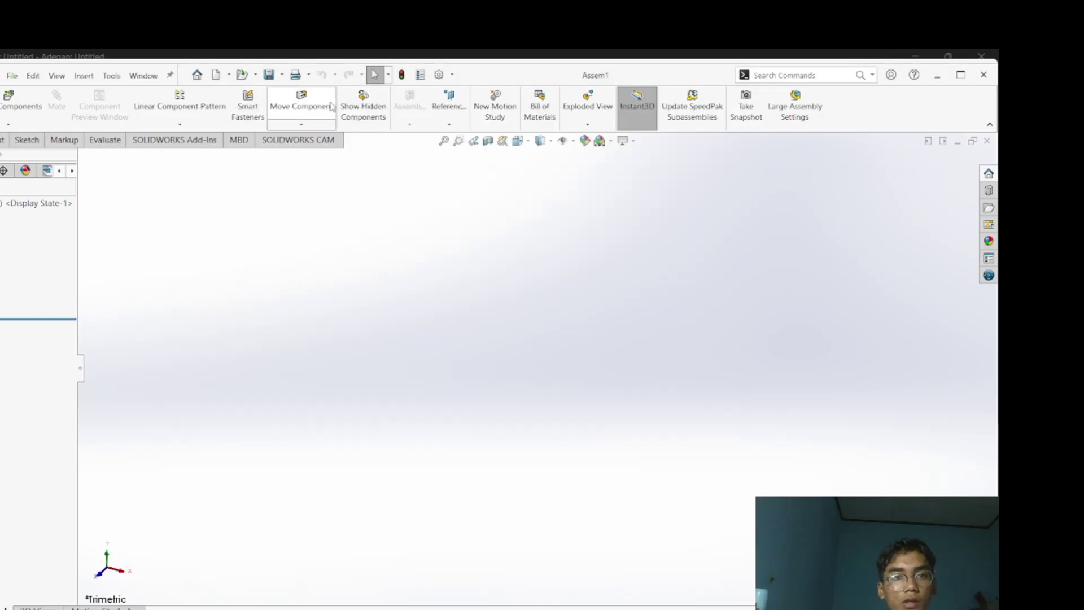
Create a new assembly and browse to the presentasi folder for a component to insert
{"action": "left_click", "coordinate": [197, 75]}
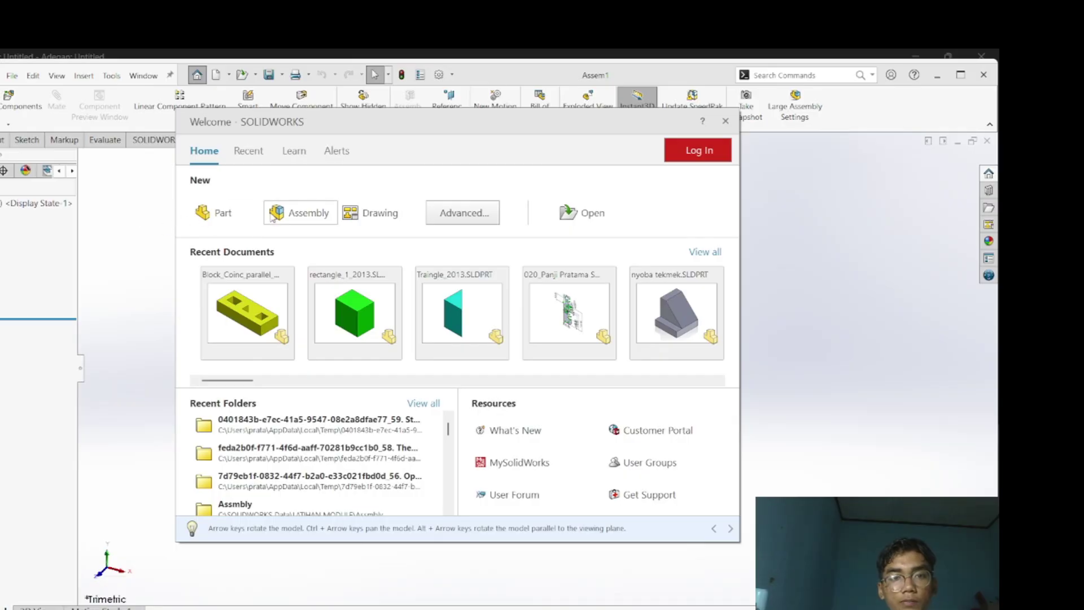
{"action": "key", "text": "Escape"}
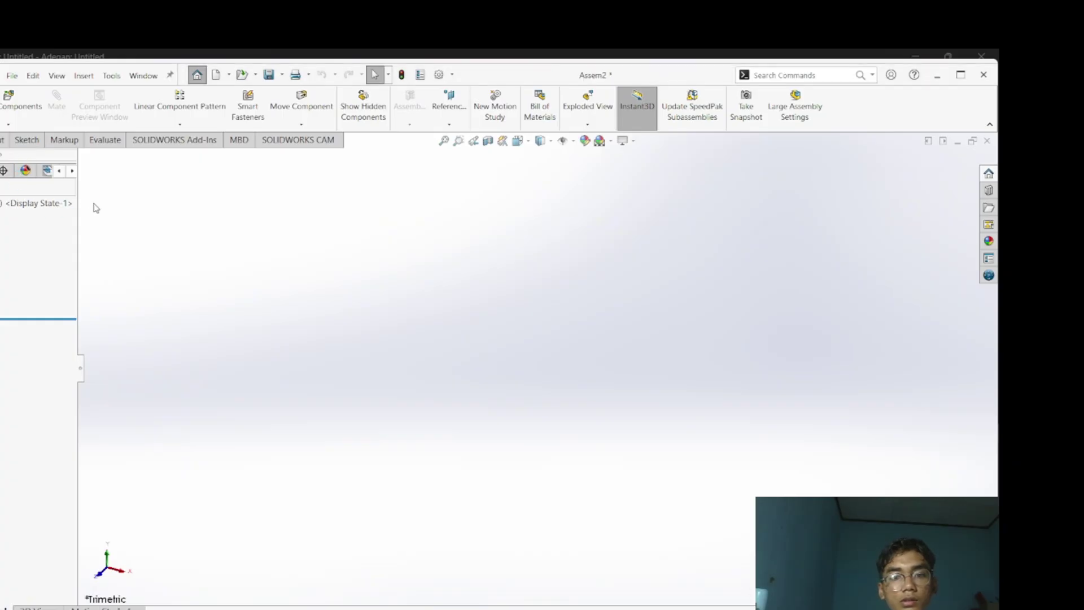
{"action": "left_click", "coordinate": [32, 113]}
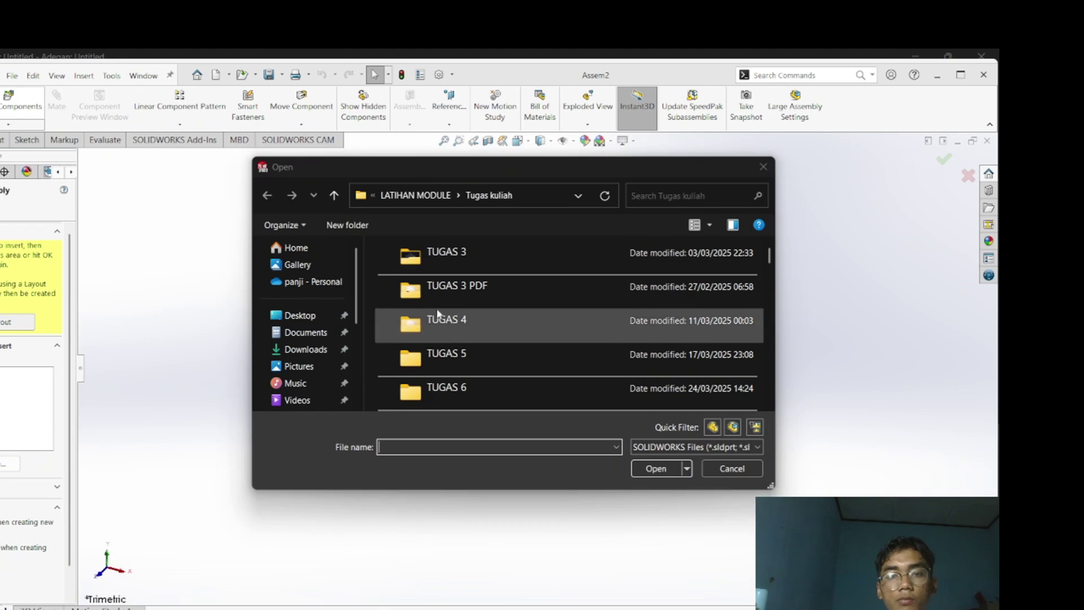
{"action": "scroll", "coordinate": [328, 351], "scroll_direction": "down", "scroll_amount": 2}
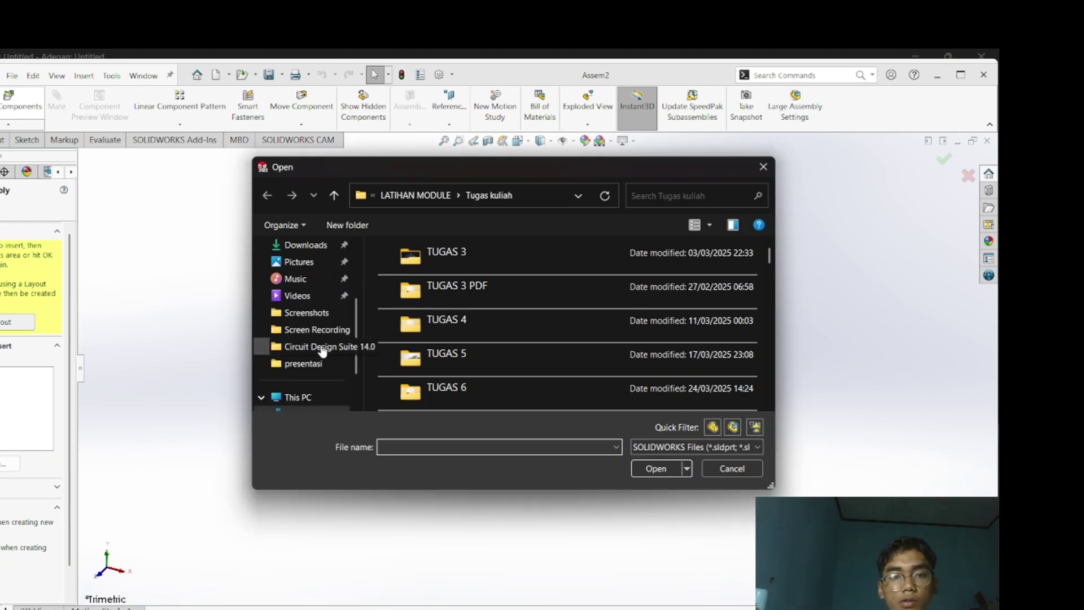
{"action": "left_click", "coordinate": [316, 363]}
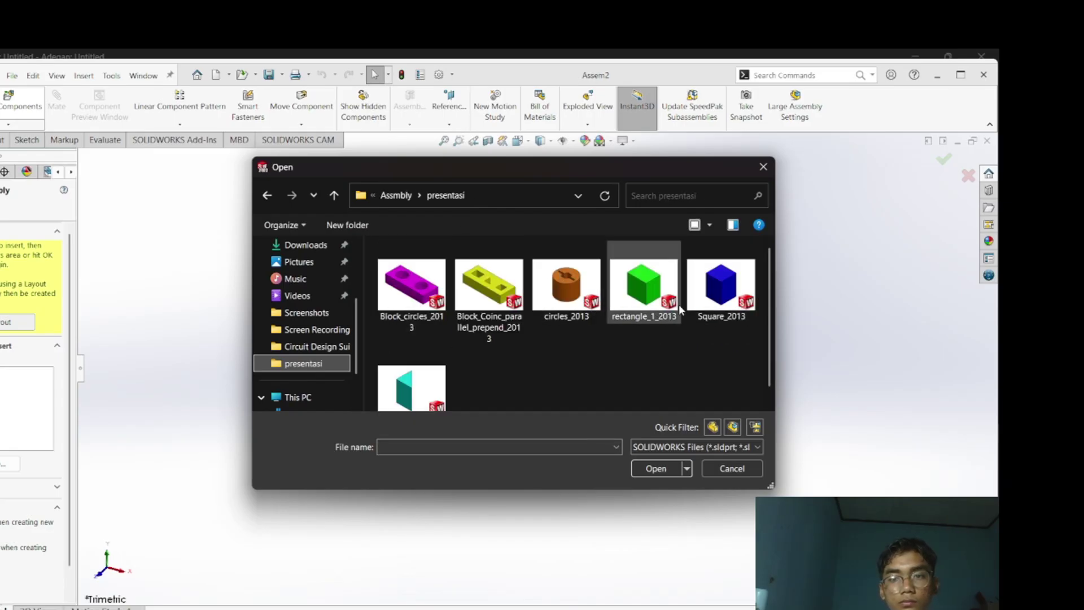
Insert the Traingle_2013 part and place it as the first component of the assembly
{"action": "left_click", "coordinate": [657, 316]}
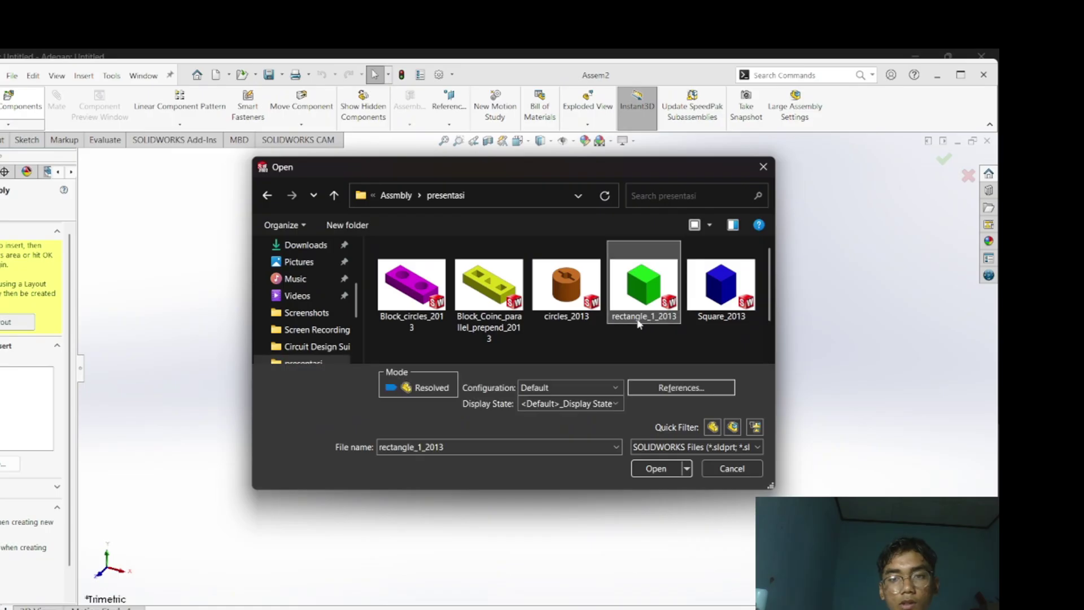
{"action": "scroll", "coordinate": [600, 330], "scroll_direction": "down", "scroll_amount": 1}
{"action": "left_click", "coordinate": [448, 320]}
{"action": "scroll", "coordinate": [452, 318], "scroll_direction": "up", "scroll_amount": 1}
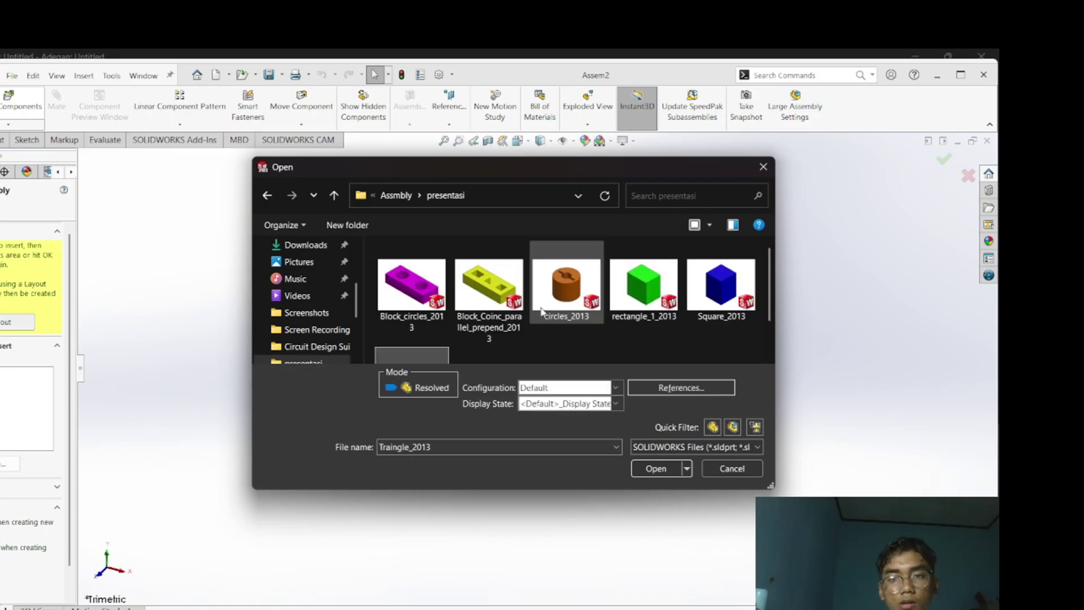
{"action": "left_click", "coordinate": [666, 296]}
{"action": "left_click", "coordinate": [723, 290]}
{"action": "scroll", "coordinate": [484, 350], "scroll_direction": "down", "scroll_amount": 1}
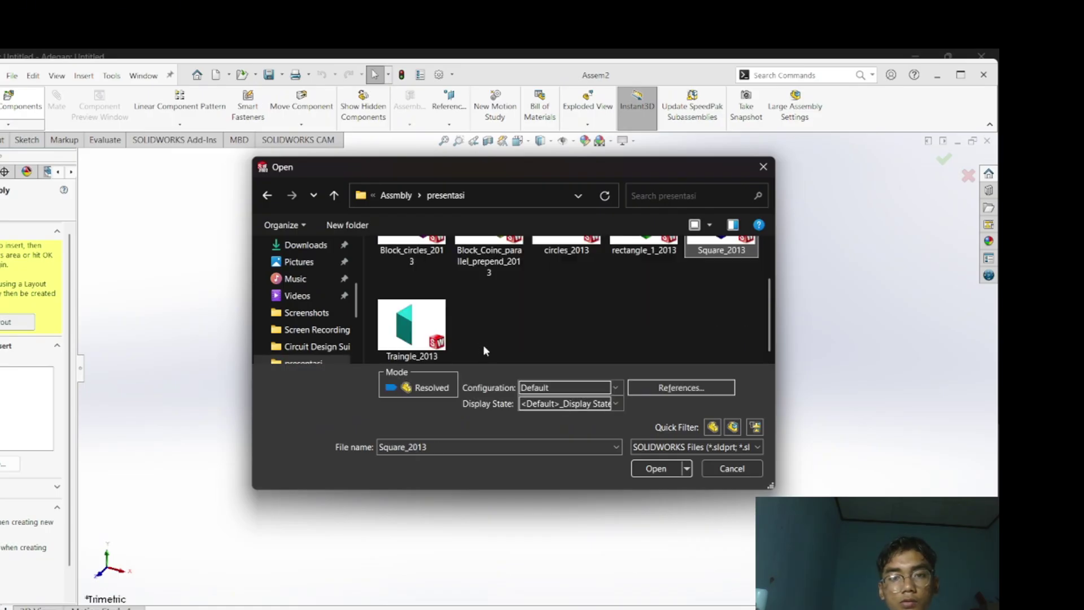
{"action": "left_click", "coordinate": [430, 327]}
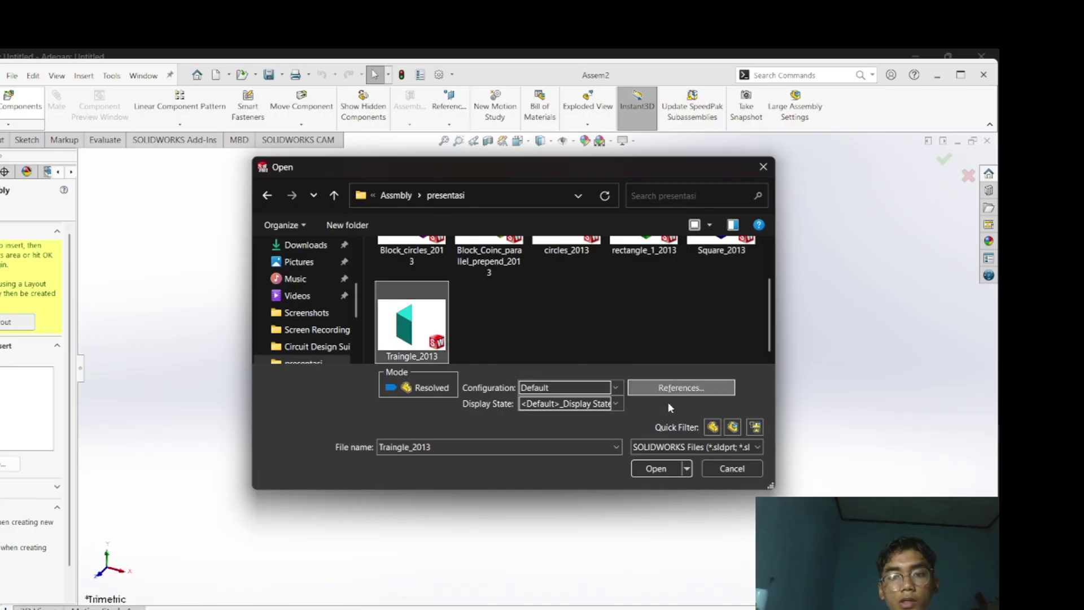
{"action": "left_click", "coordinate": [657, 468]}
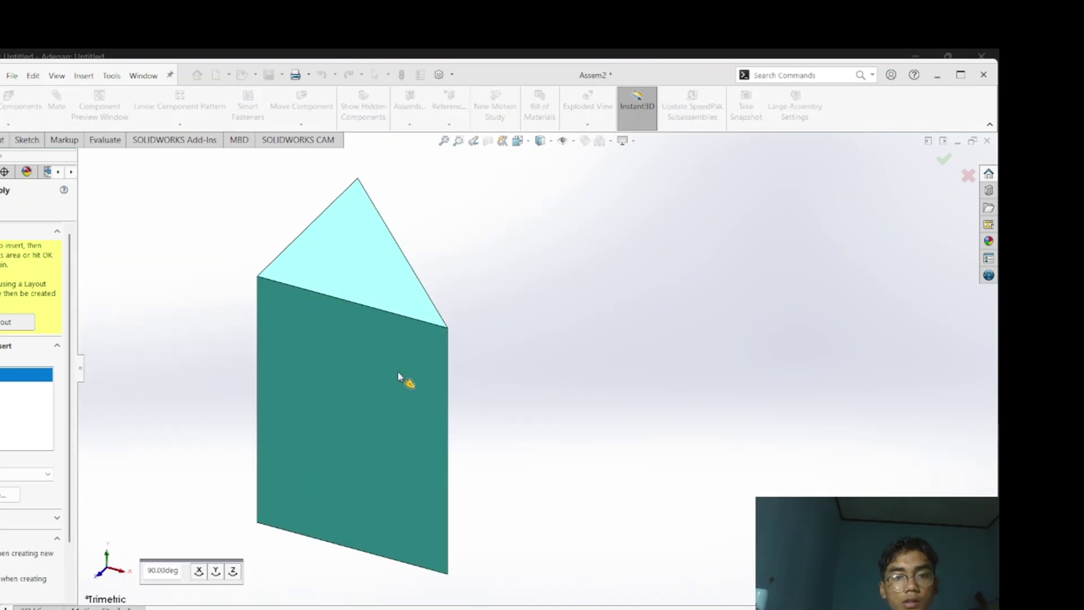
{"action": "left_click", "coordinate": [394, 372]}
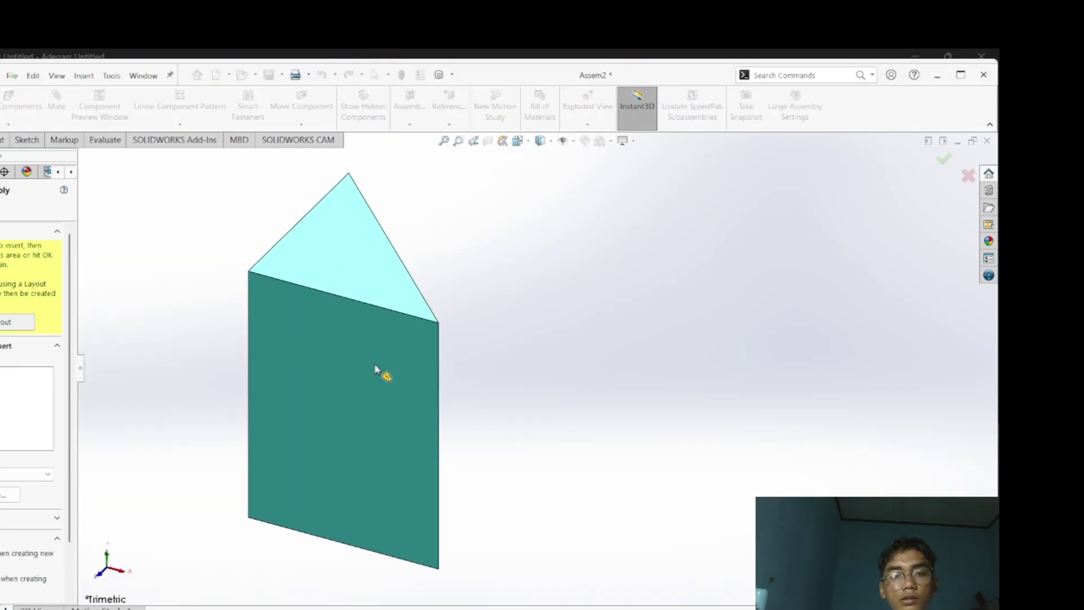
{"action": "scroll", "coordinate": [703, 301], "scroll_direction": "up", "scroll_amount": 3}
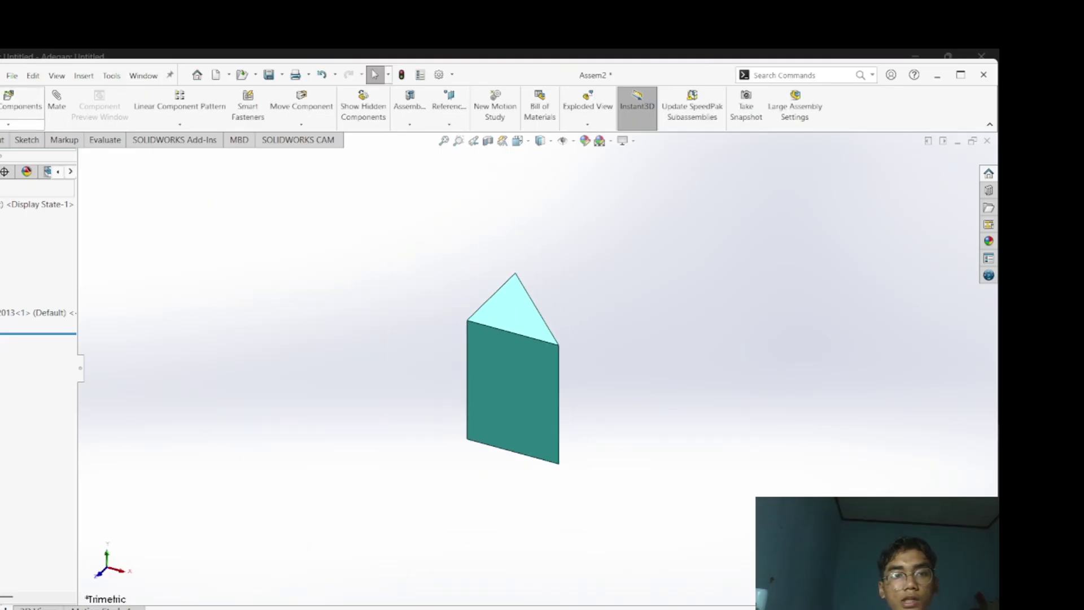
Insert Block_Coinc_parallel_prepend_2013, rectangle_1_2013 and Square_2013 together, placing the green and blue blocks beside the yellow block
{"action": "left_click", "coordinate": [8, 119]}
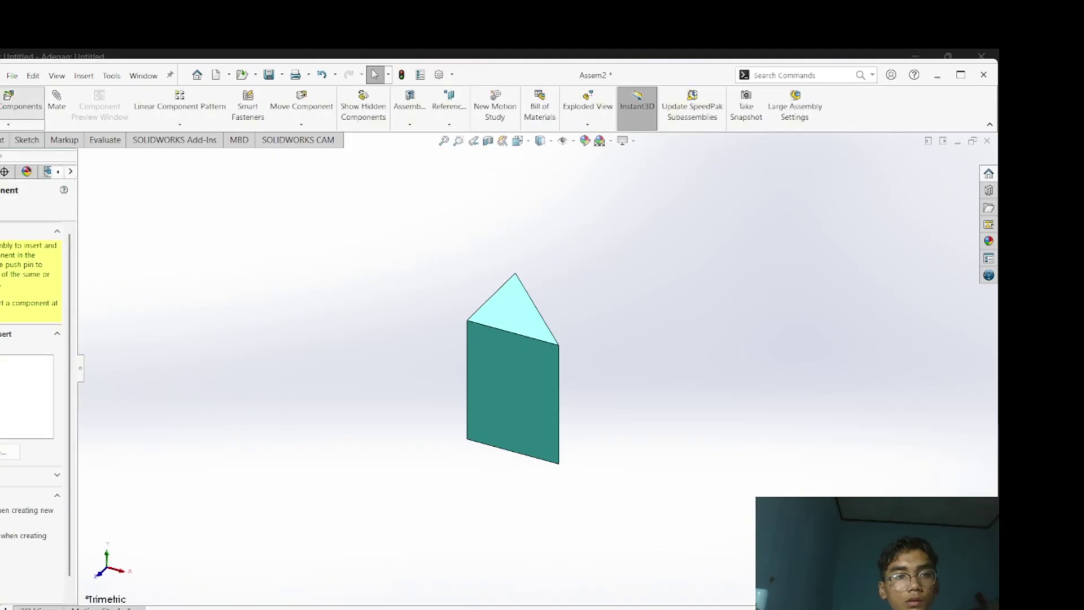
{"action": "left_click", "coordinate": [10, 452]}
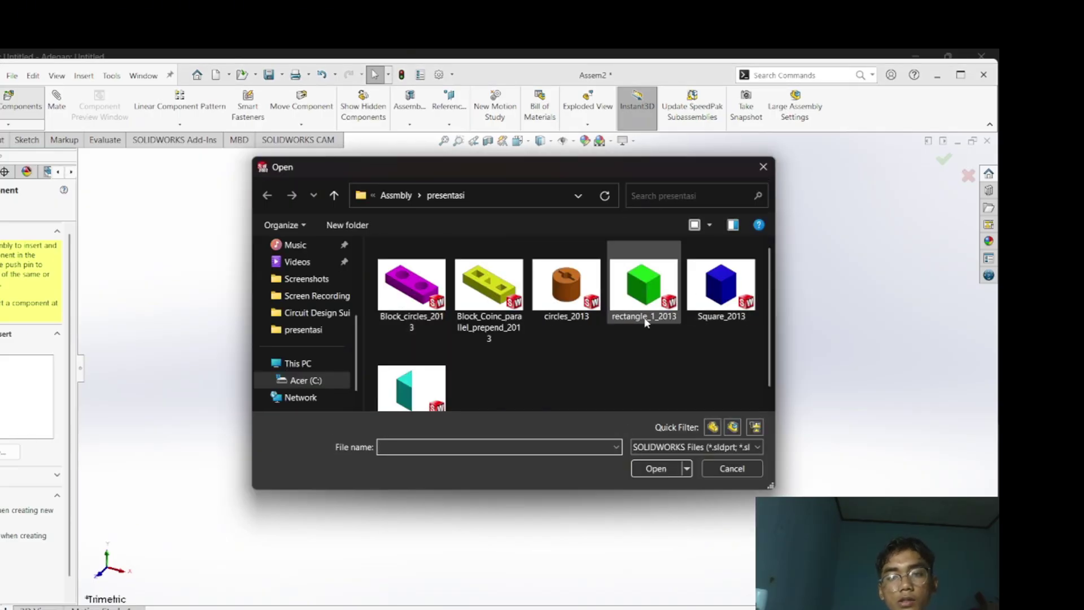
{"action": "left_click", "coordinate": [726, 306]}
{"action": "left_click", "coordinate": [644, 285], "text": "ctrl"}
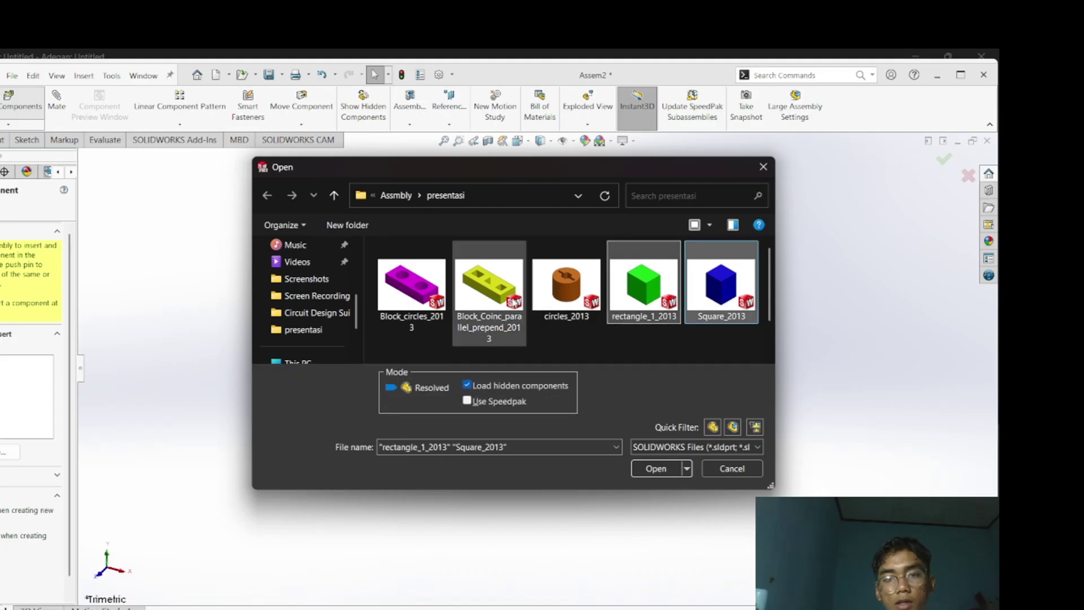
{"action": "left_click", "coordinate": [489, 304], "text": "ctrl"}
{"action": "scroll", "coordinate": [548, 311], "scroll_direction": "down", "scroll_amount": 1, "text": "ctrl"}
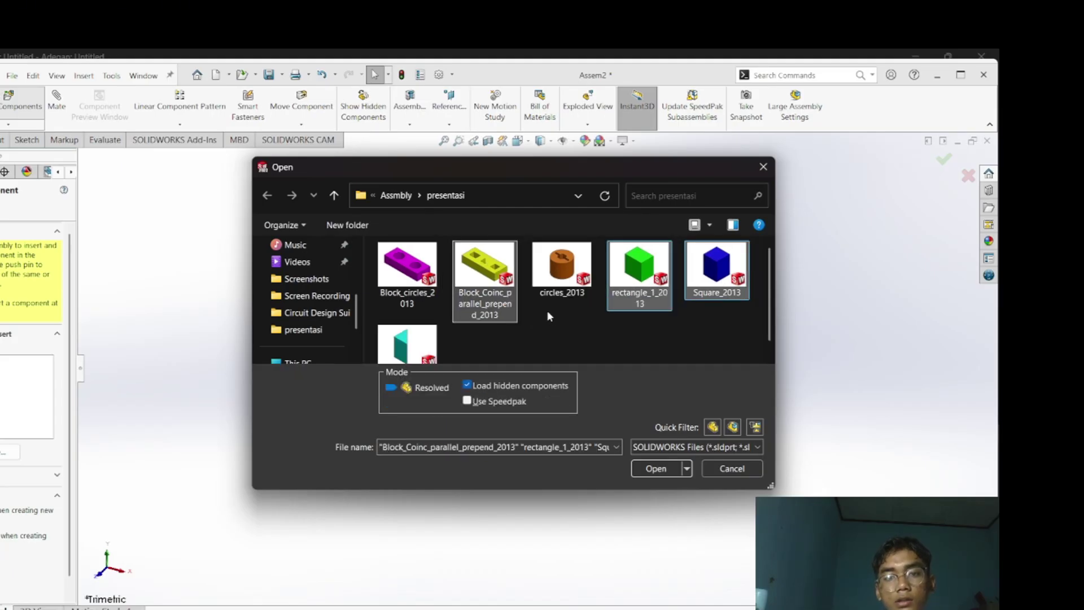
{"action": "left_click", "coordinate": [653, 469]}
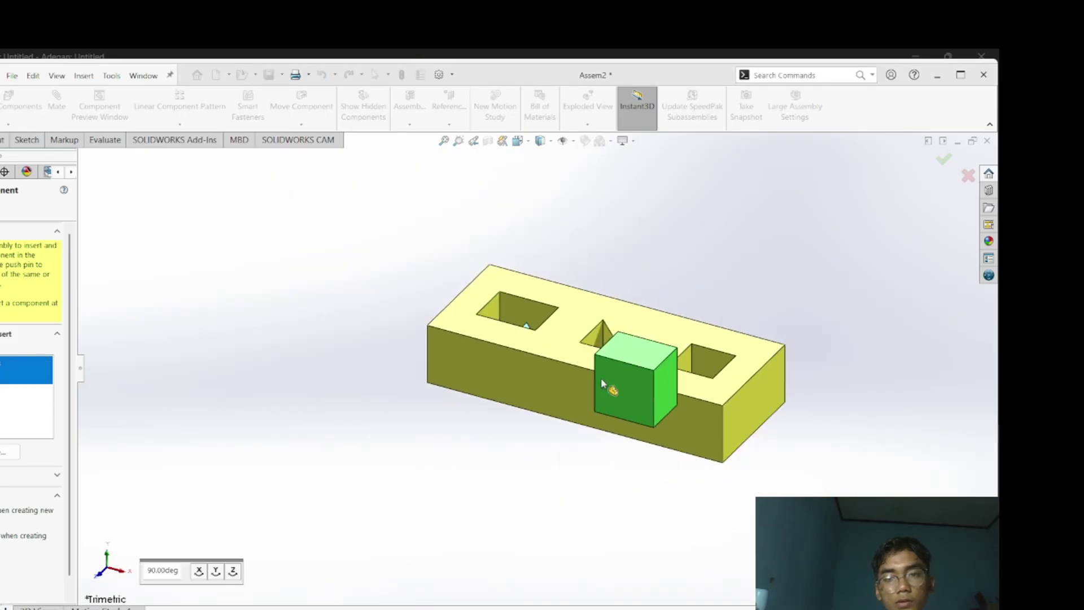
{"action": "left_click", "coordinate": [405, 352]}
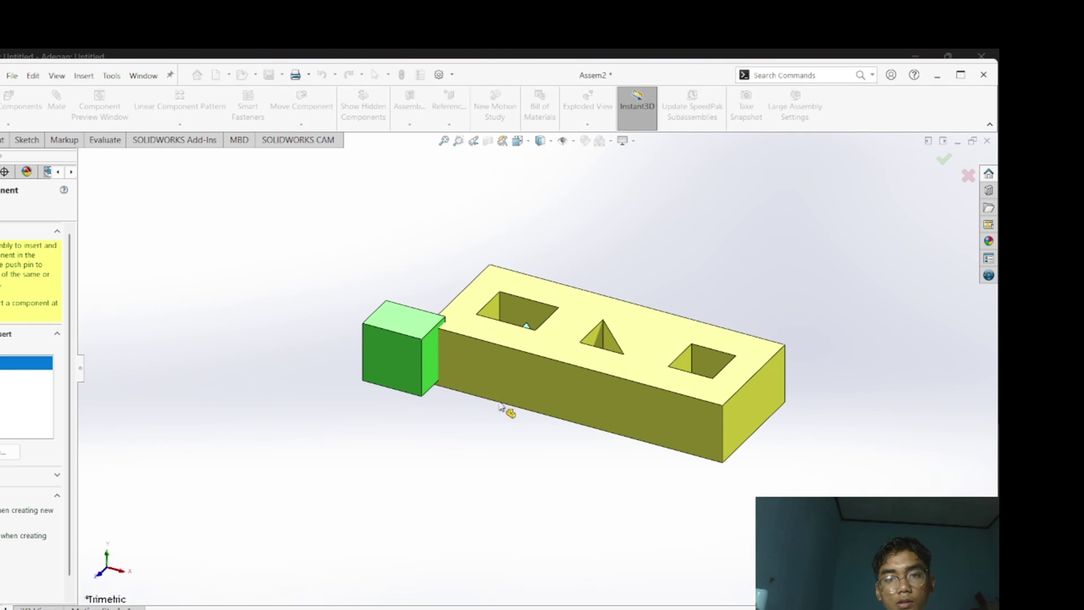
{"action": "left_click", "coordinate": [484, 418]}
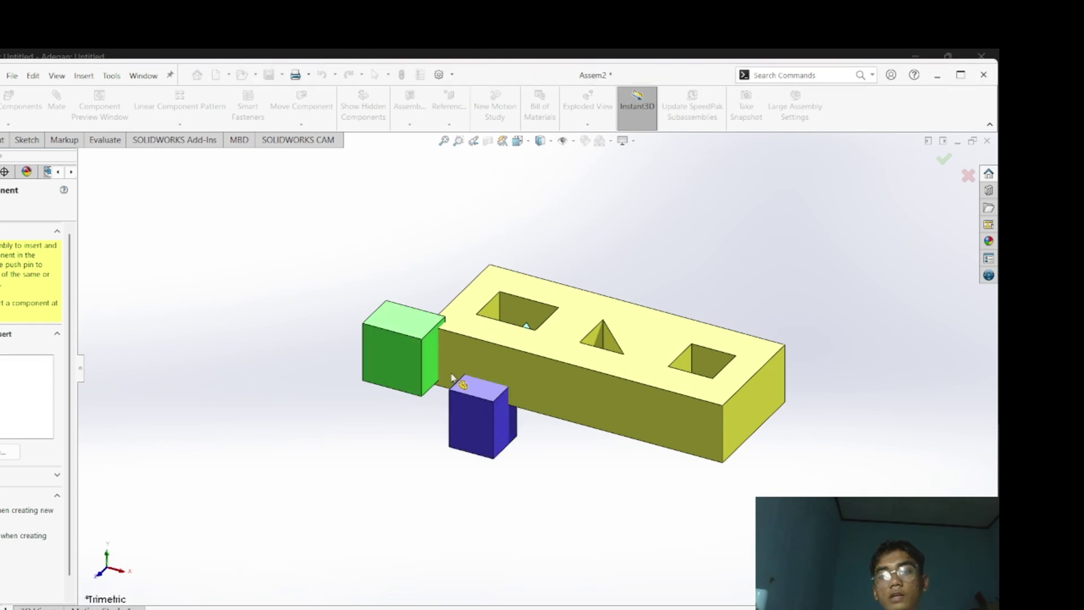
Move the yellow block away from the triangular prism and clear the selection
{"action": "left_click_drag", "start_coordinate": [591, 401], "coordinate": [698, 342]}
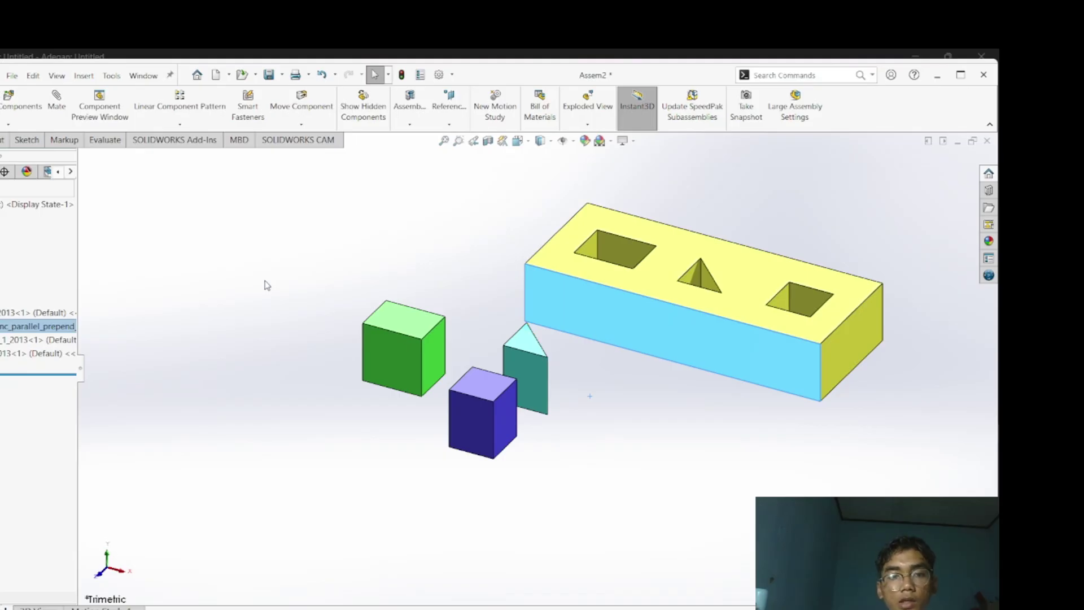
{"action": "key", "text": "Escape"}
Try to move the turquoise triangular prism
{"action": "left_click", "coordinate": [533, 367]}
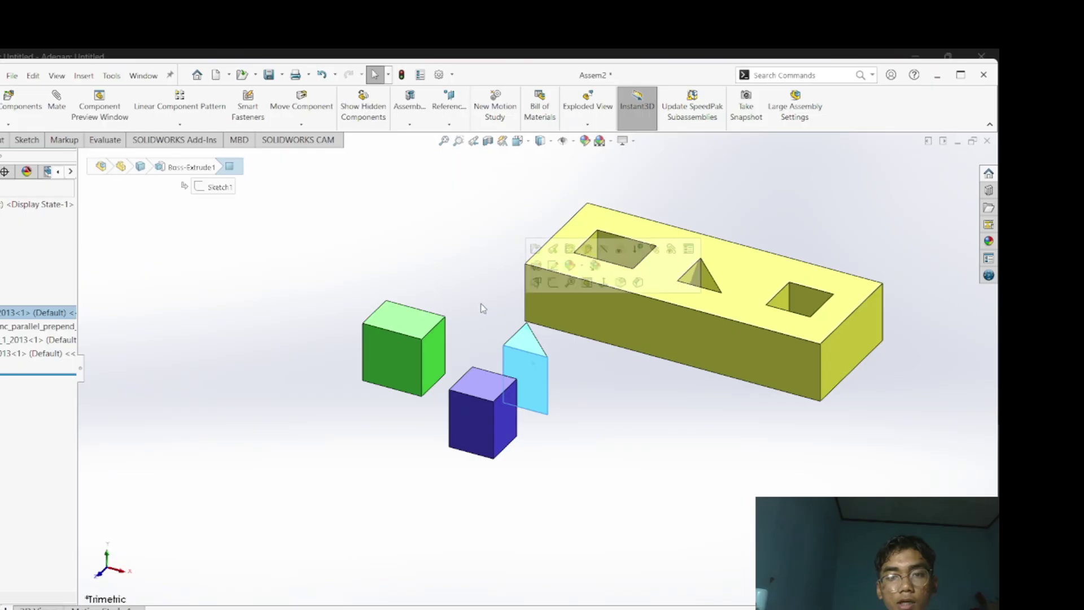
{"action": "left_click", "coordinate": [520, 340]}
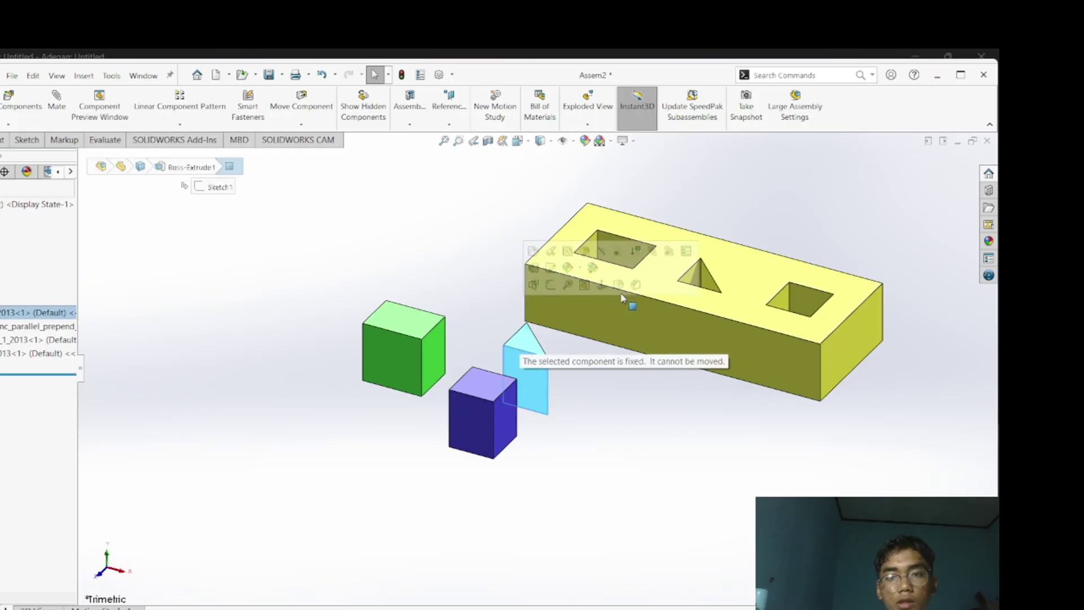
{"action": "left_click", "coordinate": [630, 319]}
{"action": "left_click", "coordinate": [598, 372]}
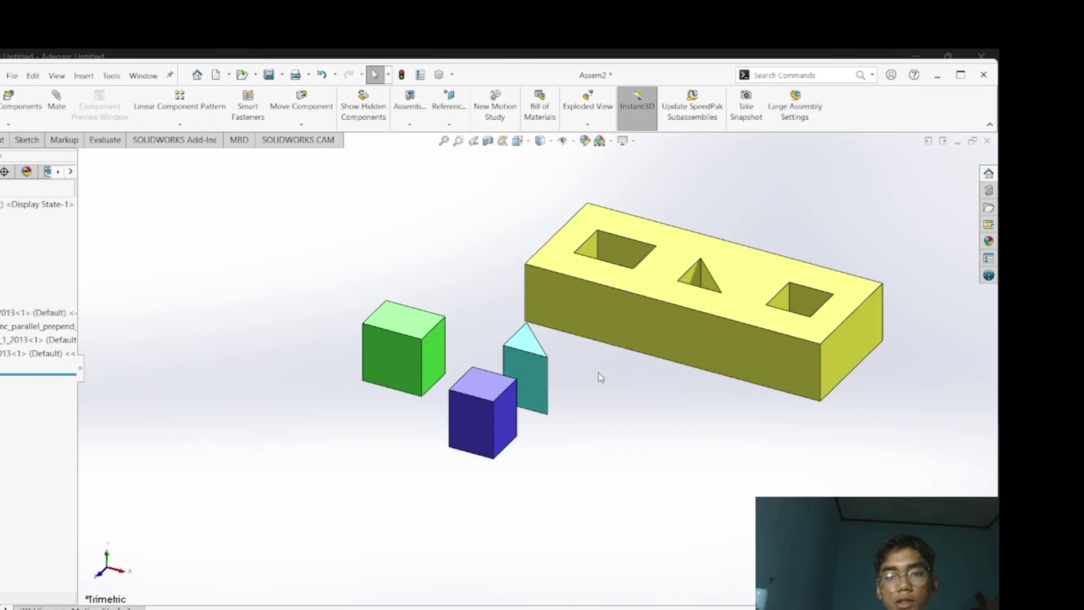
Reposition the yellow block and move the green and blue blocks farther away from the triangular prism
{"action": "left_click", "coordinate": [649, 336]}
{"action": "left_click_drag", "start_coordinate": [649, 364], "coordinate": [581, 355]}
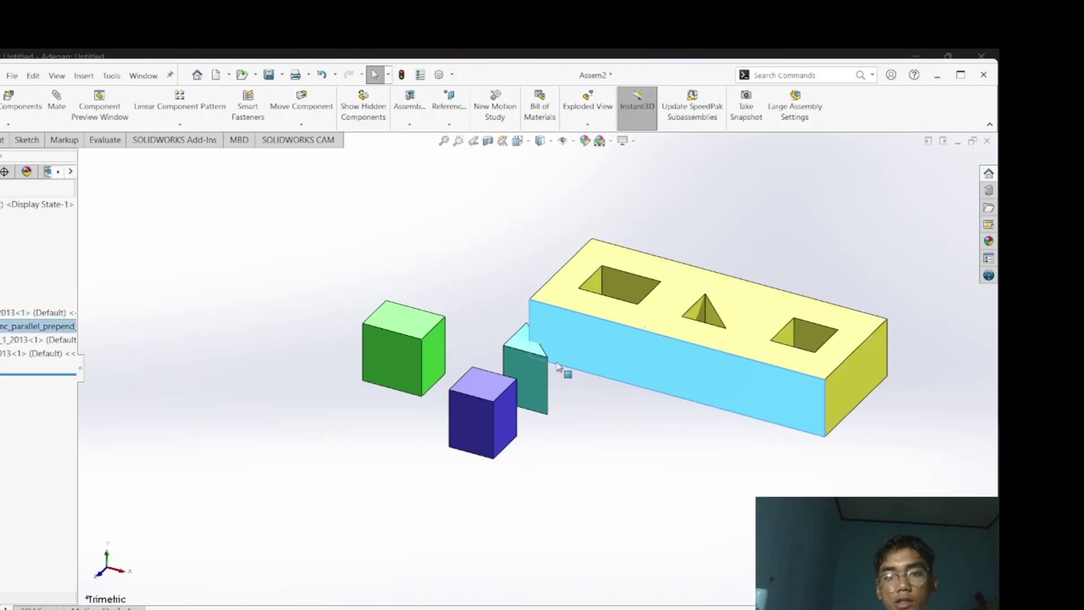
{"action": "left_click_drag", "start_coordinate": [443, 354], "coordinate": [385, 334]}
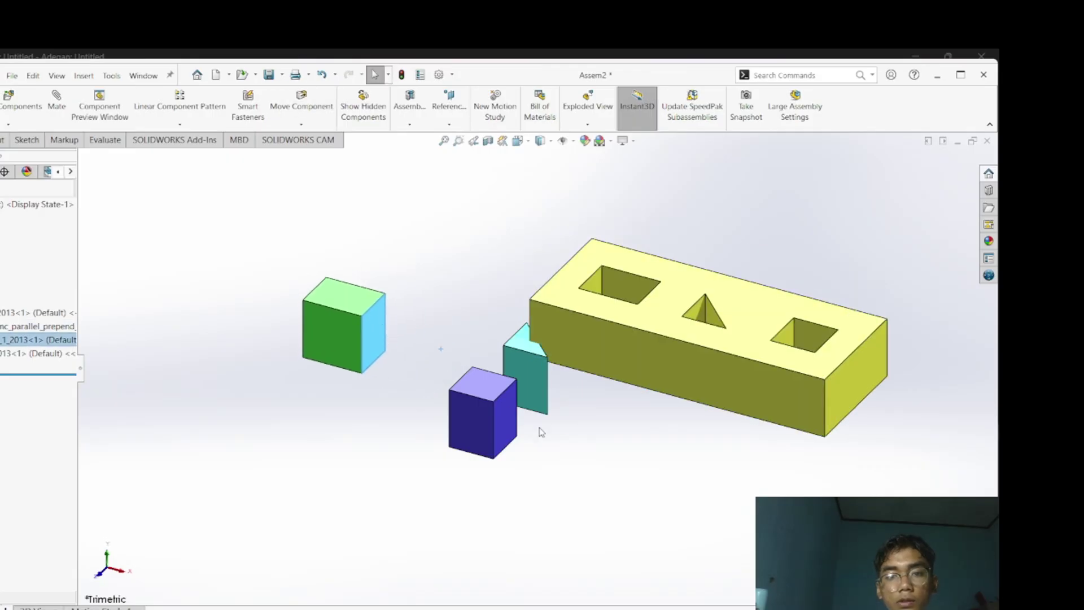
{"action": "mouse_move", "coordinate": [507, 427]}
{"action": "left_mouse_down"}
{"action": "mouse_move", "coordinate": [446, 414]}
{"action": "mouse_move", "coordinate": [388, 419]}
{"action": "left_mouse_up"}
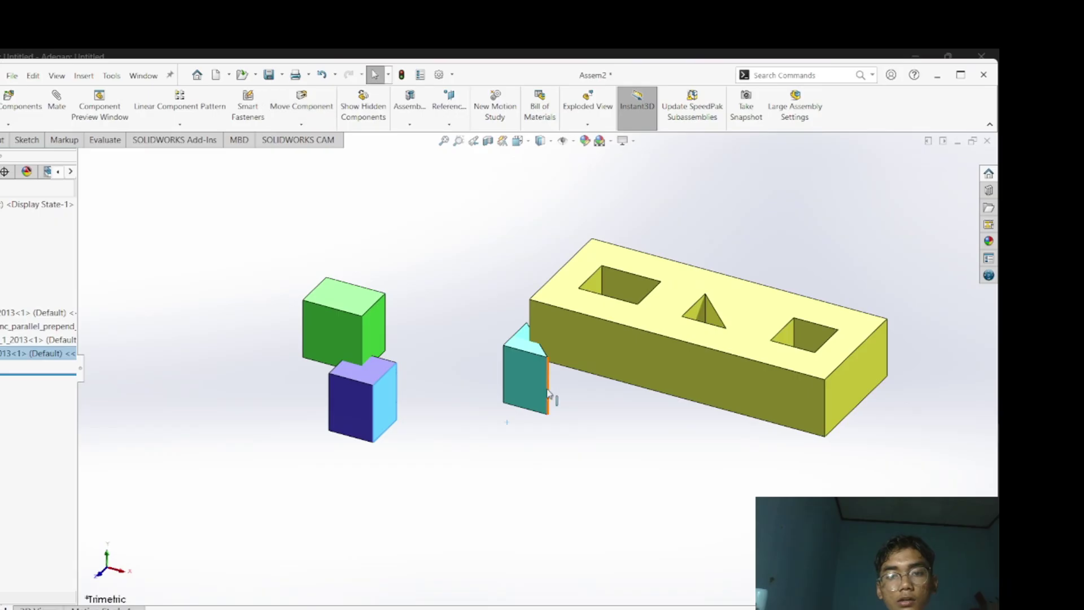
Try again to move the triangular prism, and shift the yellow block clear of it
{"action": "left_click", "coordinate": [528, 373]}
{"action": "left_click_drag", "start_coordinate": [490, 349], "coordinate": [467, 322]}
{"action": "left_click", "coordinate": [460, 300]}
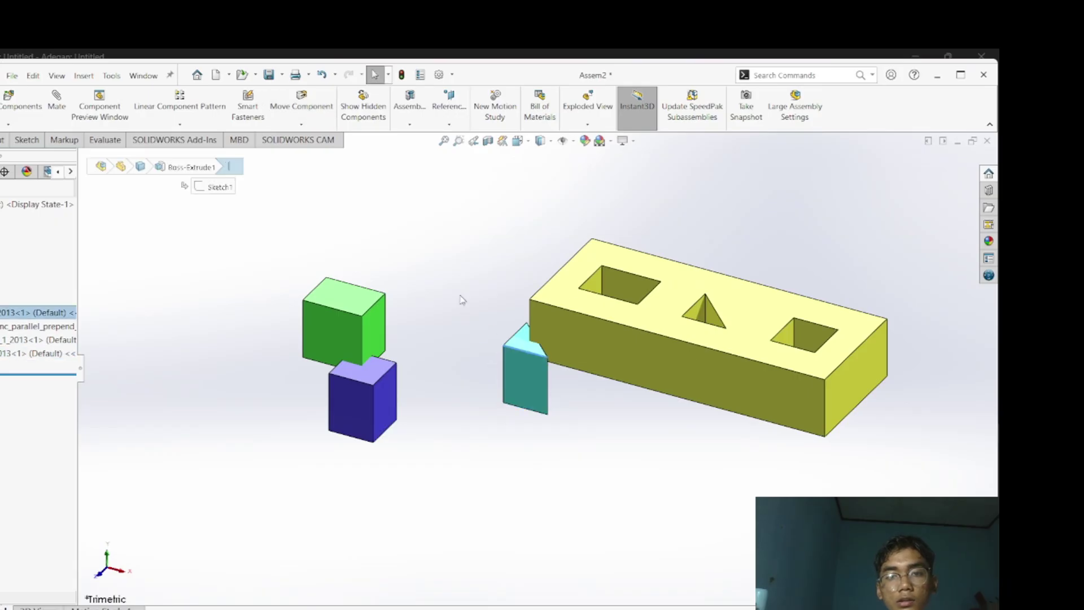
{"action": "left_click_drag", "start_coordinate": [676, 377], "coordinate": [750, 407]}
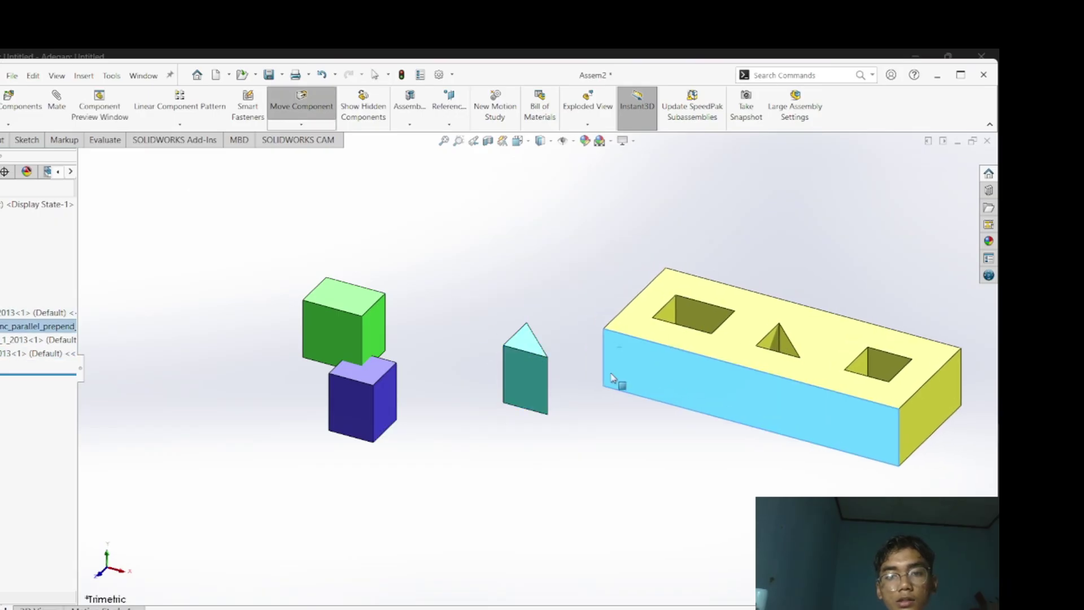
Float the Traingle_2013 component and move it up between the green block and the yellow block
{"action": "left_click_drag", "start_coordinate": [525, 370], "coordinate": [473, 284]}
{"action": "left_click", "coordinate": [529, 349]}
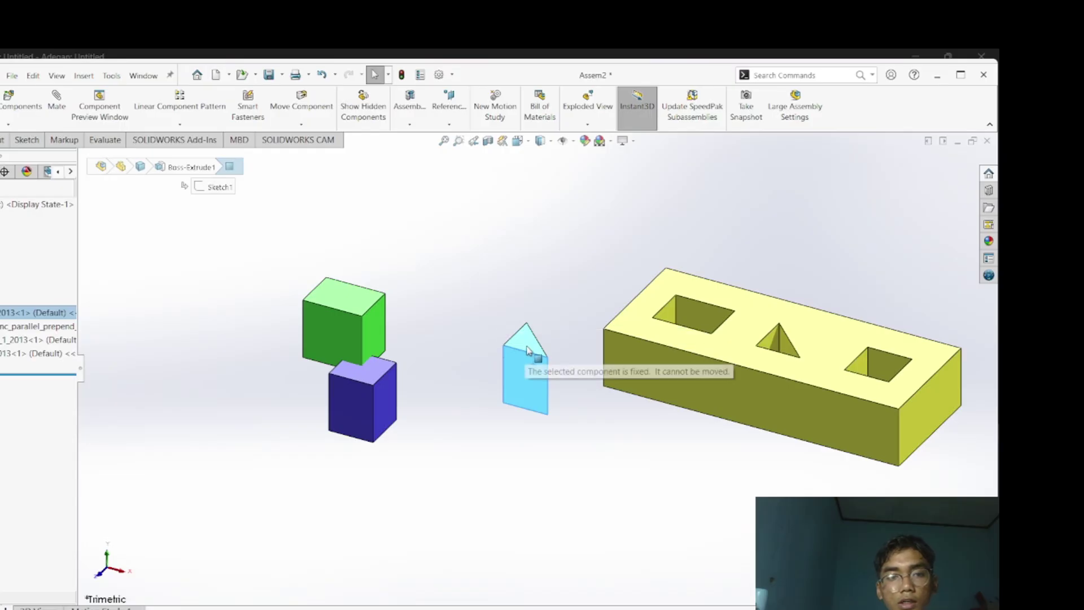
{"action": "left_click", "coordinate": [528, 358]}
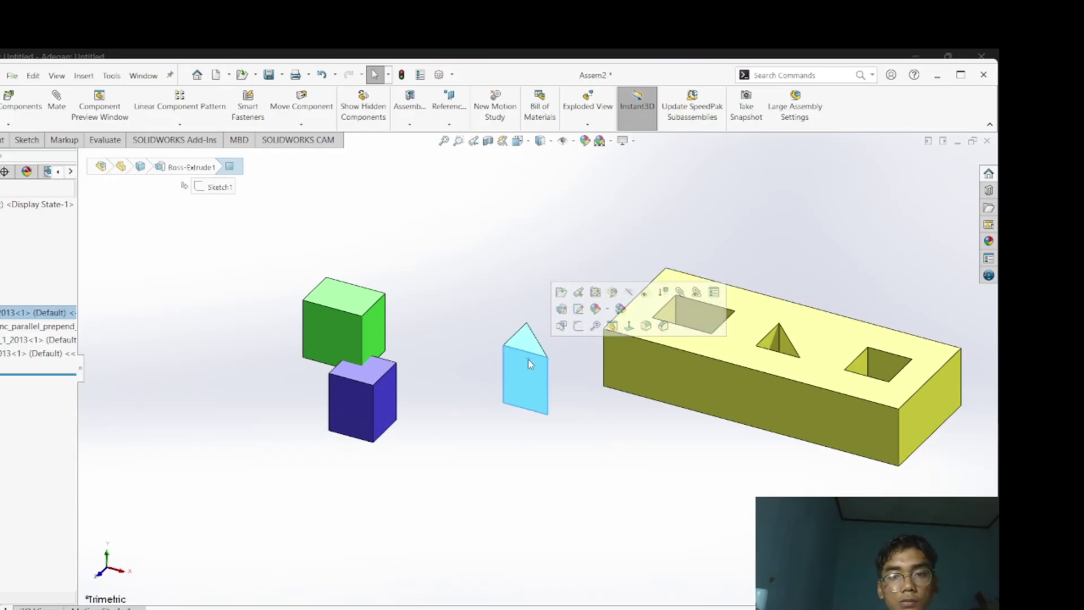
{"action": "right_click", "coordinate": [529, 362]}
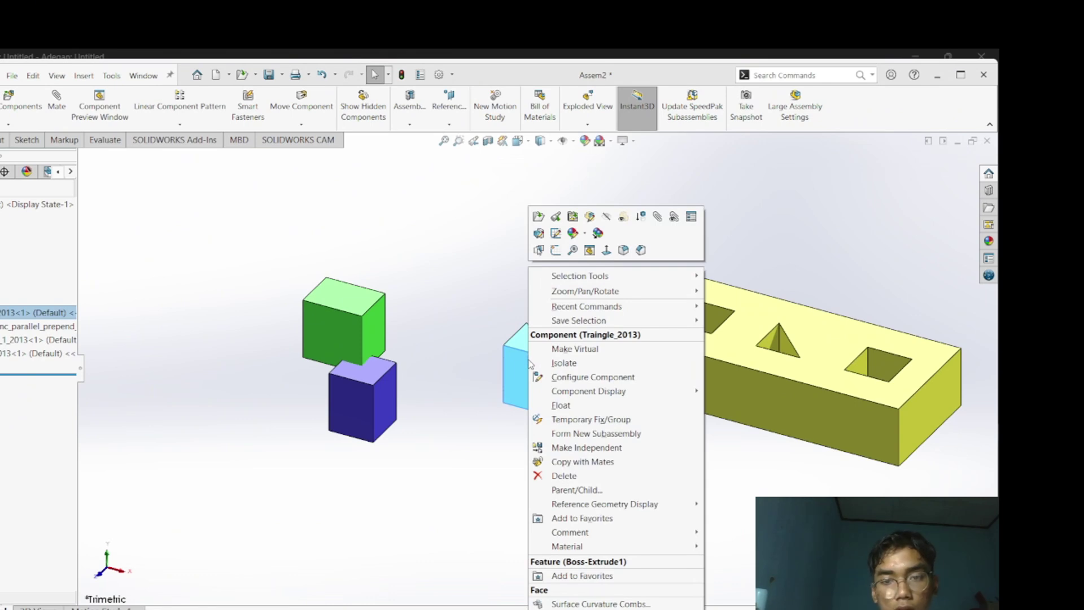
{"action": "left_click", "coordinate": [560, 406]}
{"action": "left_click_drag", "start_coordinate": [531, 368], "coordinate": [464, 293]}
Move the yellow block closer to the small parts and separate the blue block from the green block
{"action": "left_click_drag", "start_coordinate": [589, 369], "coordinate": [602, 332]}
{"action": "right_click", "coordinate": [602, 332]}
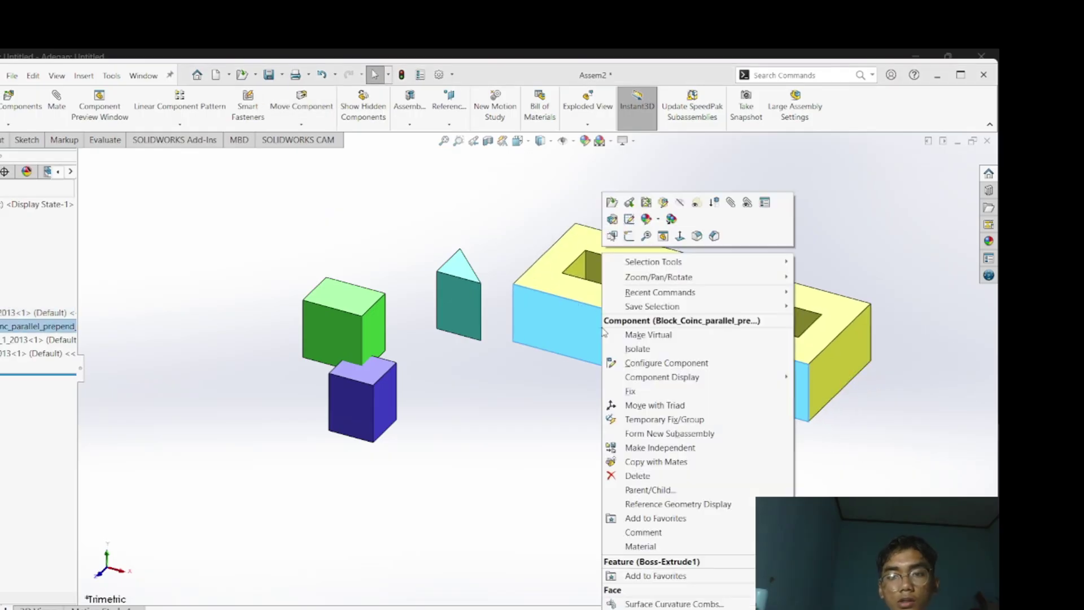
{"action": "left_click", "coordinate": [533, 373]}
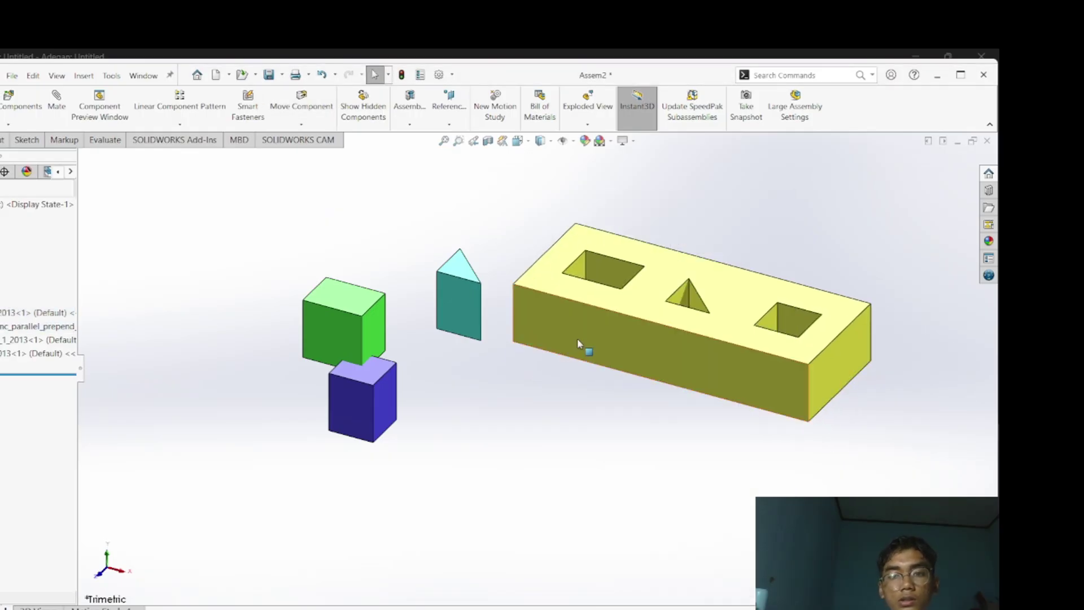
{"action": "left_click_drag", "start_coordinate": [381, 385], "coordinate": [443, 382]}
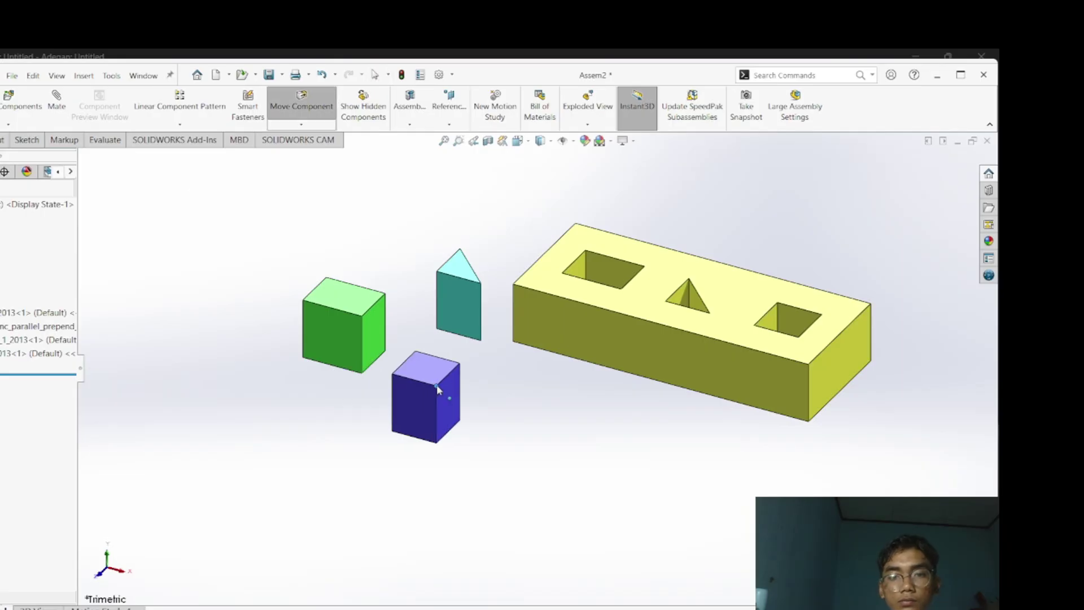
{"action": "mouse_move", "coordinate": [633, 346]}
{"action": "left_mouse_down"}
{"action": "mouse_move", "coordinate": [625, 375]}
{"action": "mouse_move", "coordinate": [642, 332]}
{"action": "mouse_move", "coordinate": [574, 371]}
{"action": "mouse_move", "coordinate": [554, 348]}
{"action": "mouse_move", "coordinate": [521, 356]}
{"action": "left_mouse_up"}
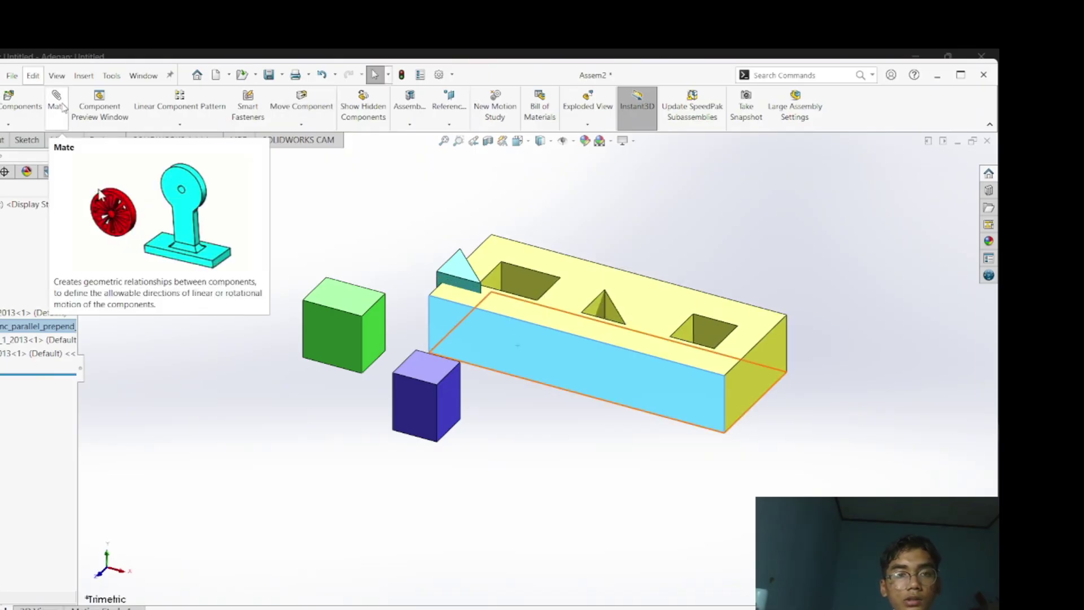
Fix the yellow block component in place and test it by trying to move it
{"action": "left_click", "coordinate": [840, 329]}
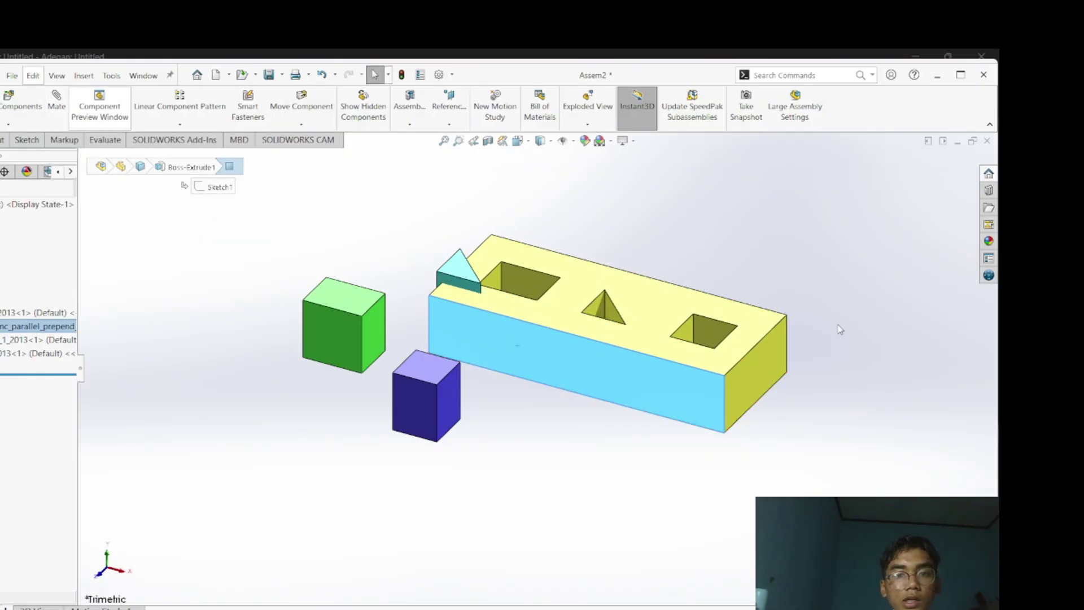
{"action": "left_click", "coordinate": [580, 360]}
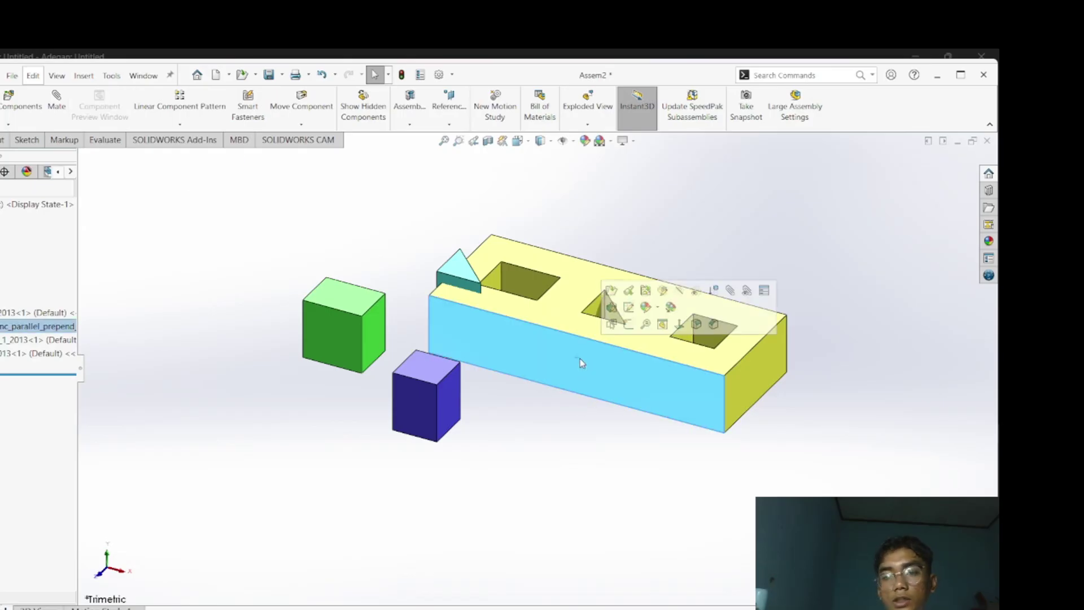
{"action": "right_click", "coordinate": [544, 354]}
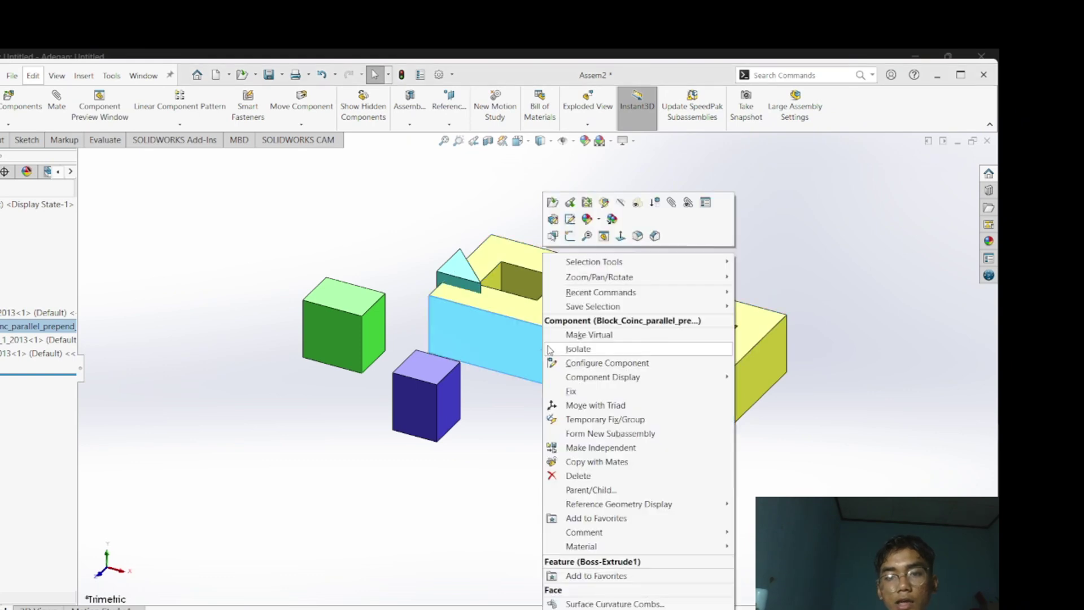
{"action": "left_click", "coordinate": [576, 392]}
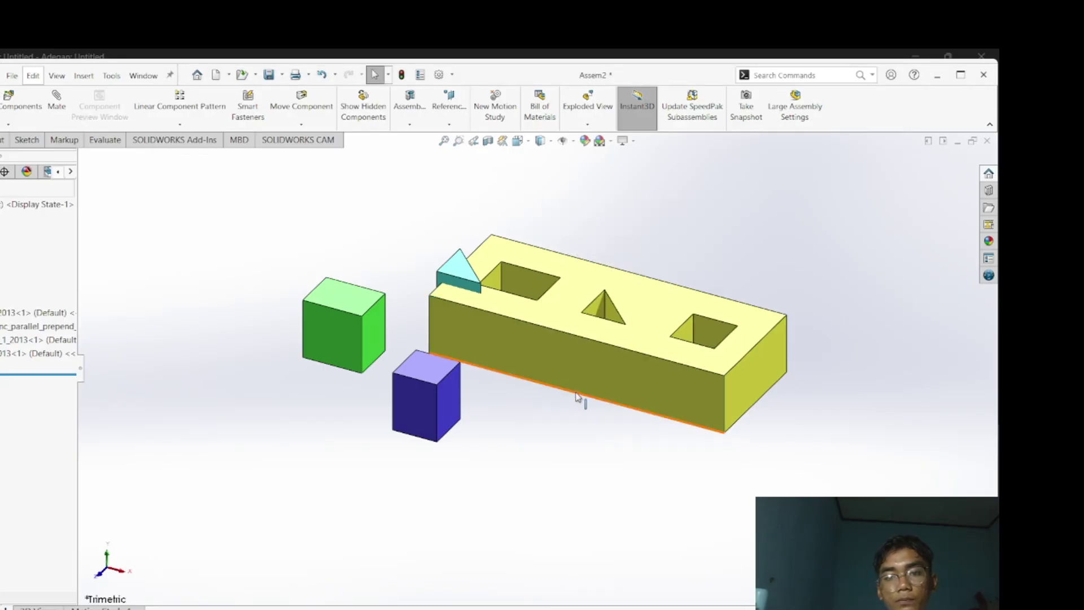
{"action": "left_click_drag", "start_coordinate": [612, 363], "coordinate": [529, 398]}
{"action": "left_click", "coordinate": [688, 348]}
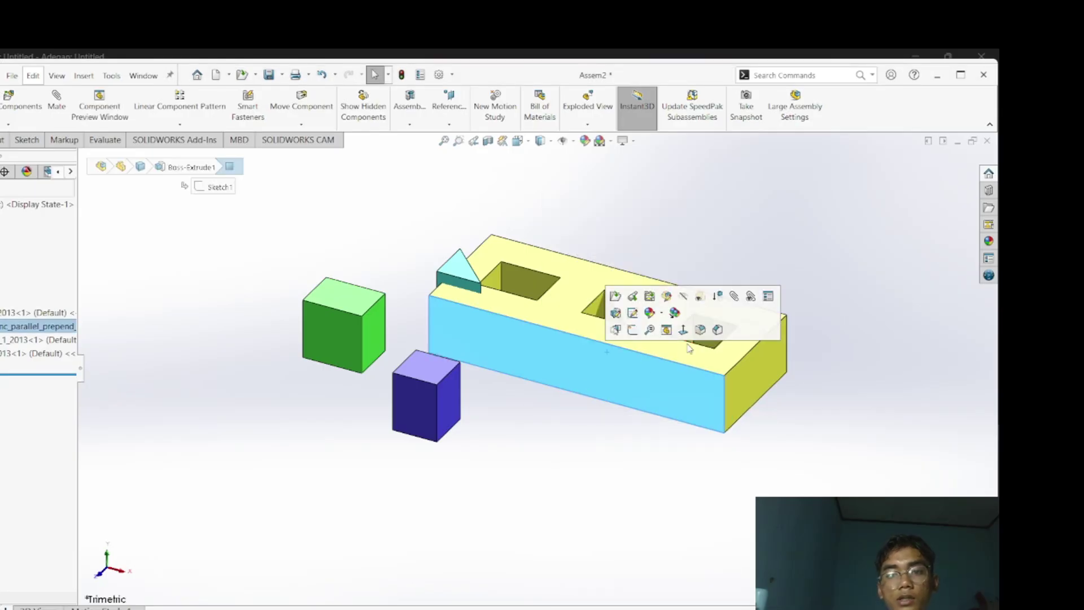
Move the triangular prism, the green block and the blue block up above the yellow block, behind its pockets
{"action": "left_click_drag", "start_coordinate": [449, 276], "coordinate": [671, 152]}
{"action": "left_click_drag", "start_coordinate": [332, 307], "coordinate": [463, 185]}
{"action": "left_click_drag", "start_coordinate": [459, 384], "coordinate": [729, 229]}
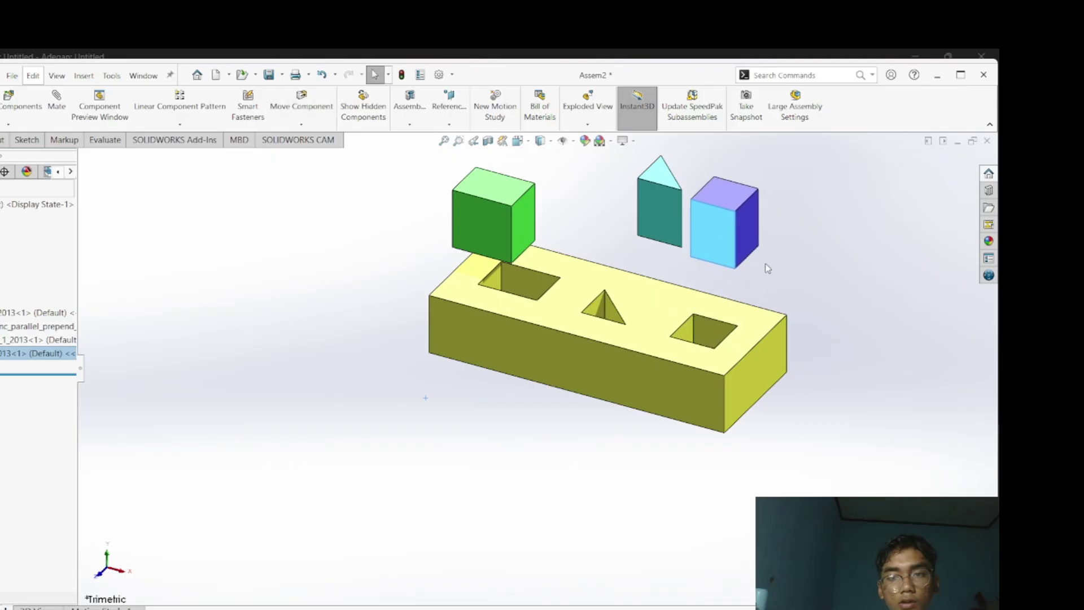
Inspect the arranged parts from several directions and set the assembly to the isometric view
{"action": "scroll", "coordinate": [767, 262], "scroll_direction": "up", "scroll_amount": 3}
{"action": "scroll", "coordinate": [767, 262], "scroll_direction": "down", "scroll_amount": 6}
{"action": "middle_click_drag", "start_coordinate": [552, 351], "coordinate": [505, 352]}
{"action": "scroll", "coordinate": [446, 364], "scroll_direction": "up", "scroll_amount": 1}
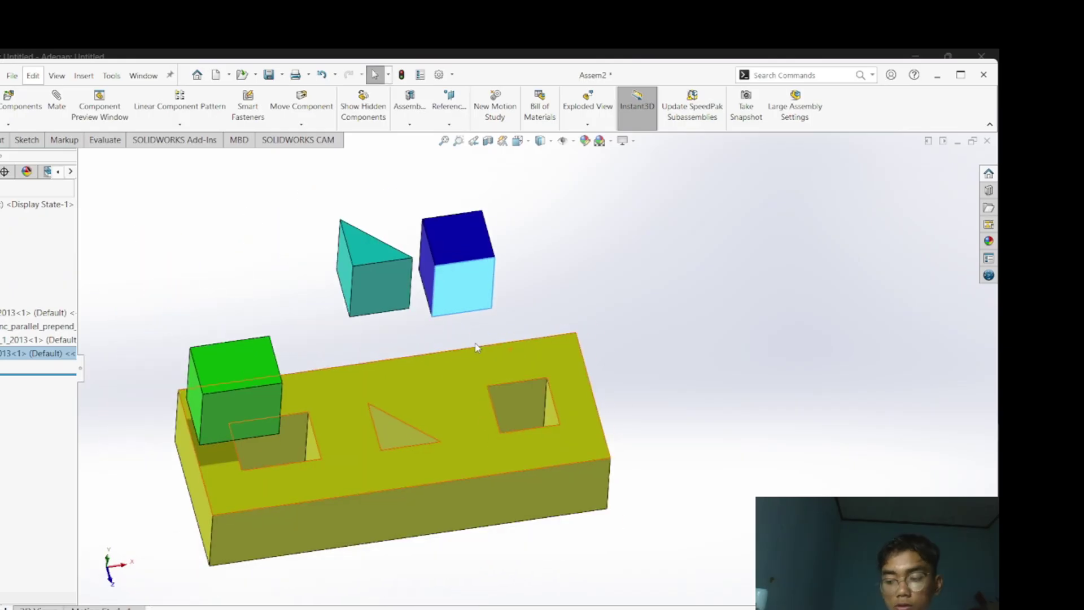
{"action": "mouse_move", "coordinate": [467, 380]}
{"action": "middle_mouse_down"}
{"action": "mouse_move", "coordinate": [434, 363]}
{"action": "mouse_move", "coordinate": [462, 307]}
{"action": "mouse_move", "coordinate": [509, 295]}
{"action": "mouse_move", "coordinate": [472, 283]}
{"action": "mouse_move", "coordinate": [469, 363]}
{"action": "mouse_move", "coordinate": [506, 359]}
{"action": "mouse_move", "coordinate": [473, 364]}
{"action": "middle_mouse_up"}
{"action": "key", "text": "space"}
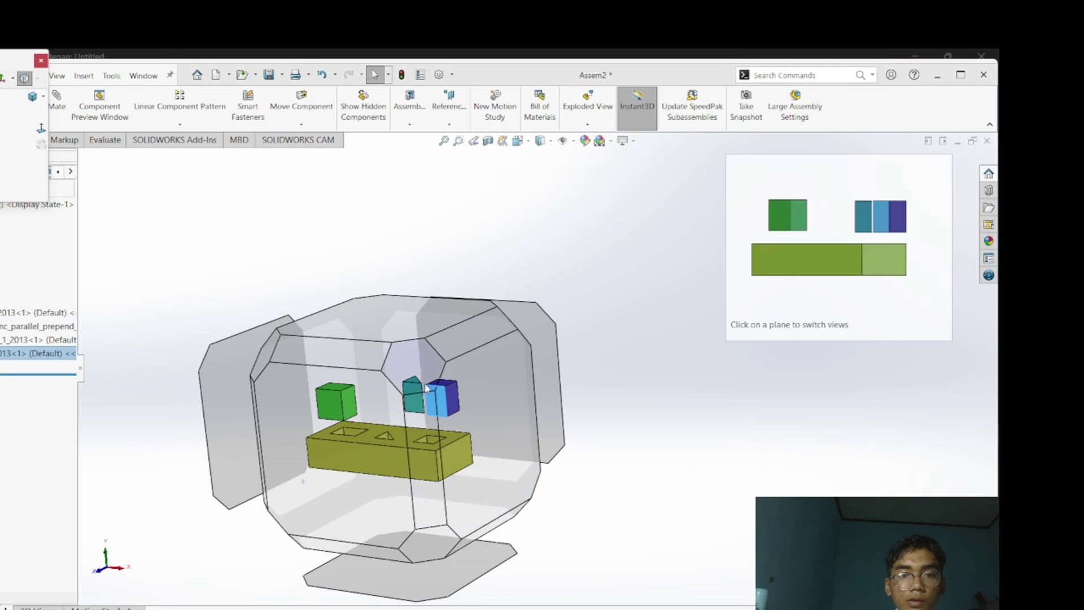
{"action": "key", "text": "Escape"}
{"action": "key", "text": "ctrl+z"}
{"action": "key", "text": "ctrl+7"}
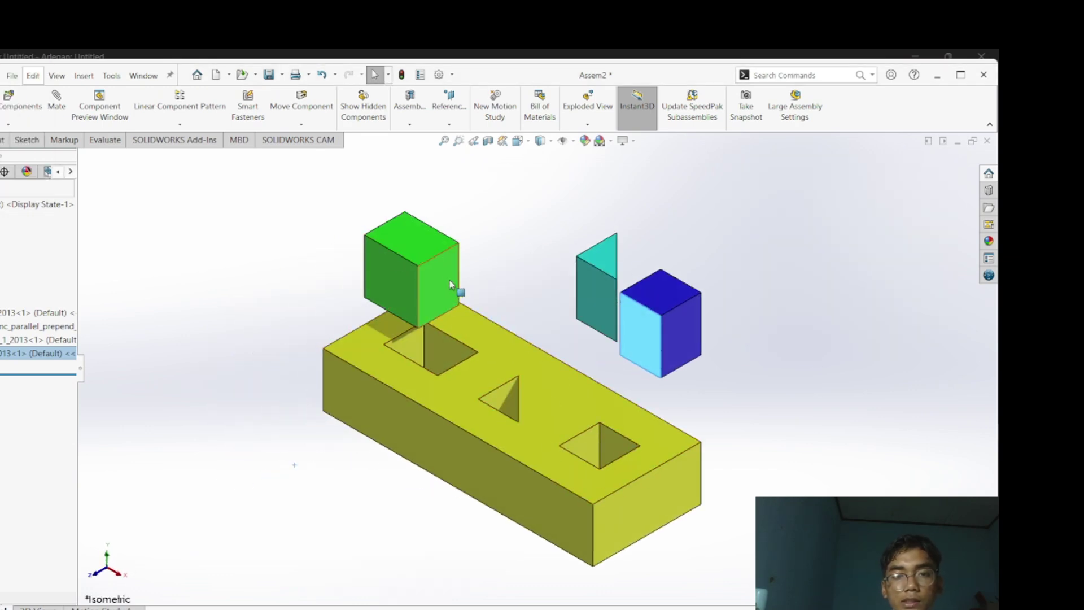
Test that the green block moves freely and place it above the yellow block's corner near the rectangular pocket
{"action": "left_click_drag", "start_coordinate": [442, 288], "coordinate": [533, 288]}
{"action": "key", "text": "Escape"}
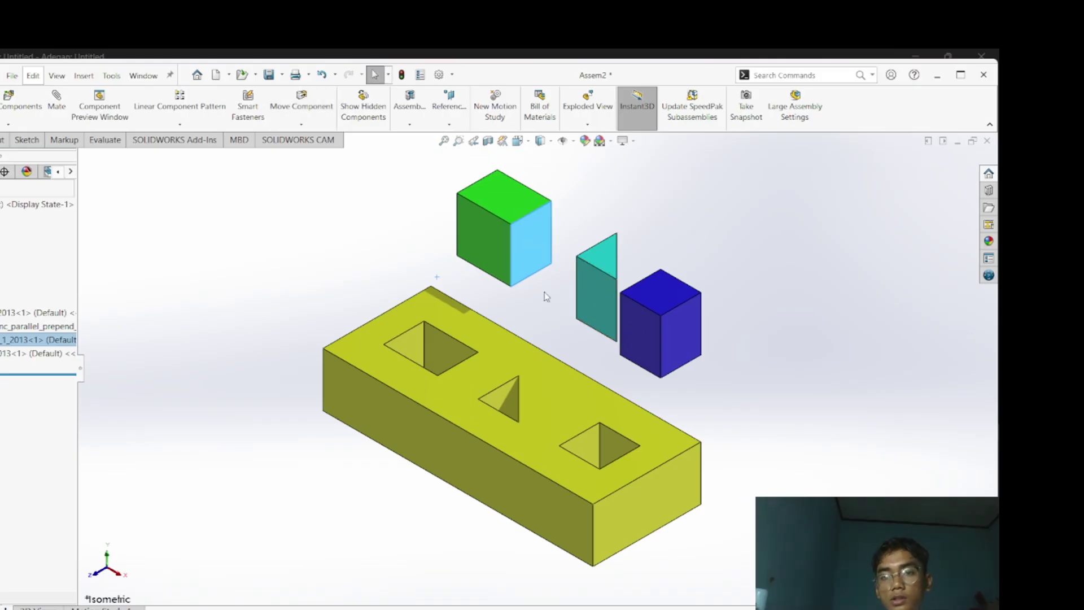
{"action": "left_click", "coordinate": [500, 239]}
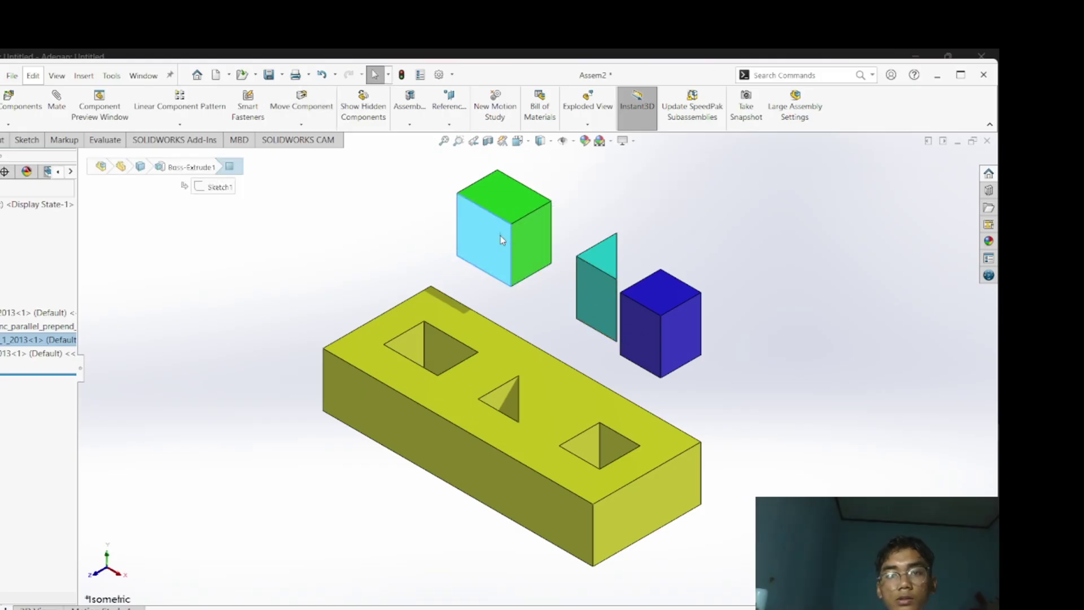
{"action": "right_click", "coordinate": [500, 239]}
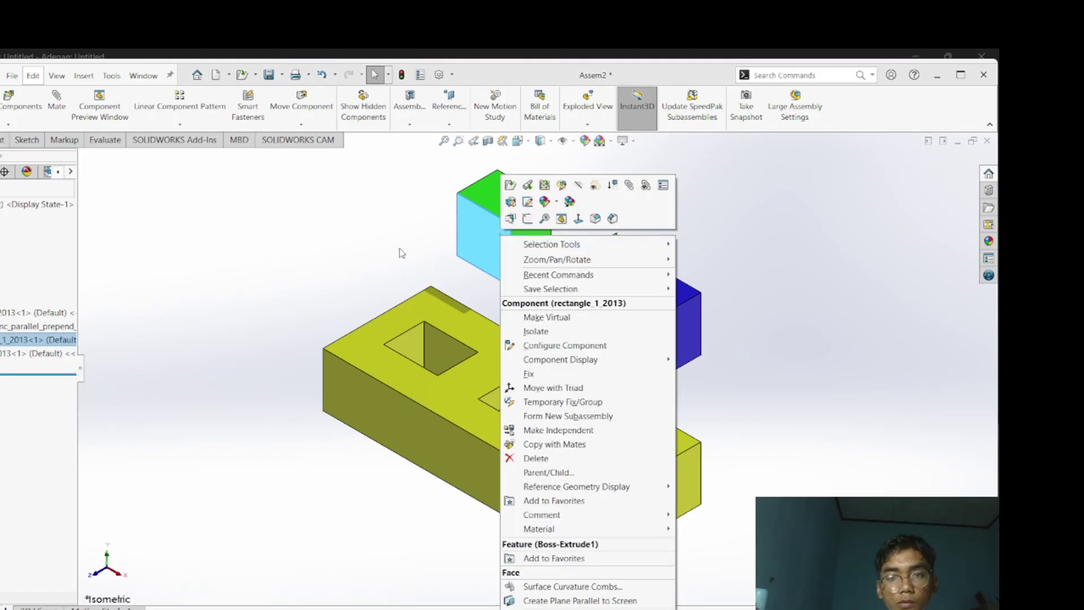
{"action": "key", "text": "Escape"}
{"action": "left_click_drag", "start_coordinate": [530, 222], "coordinate": [457, 242]}
{"action": "left_click", "coordinate": [301, 104]}
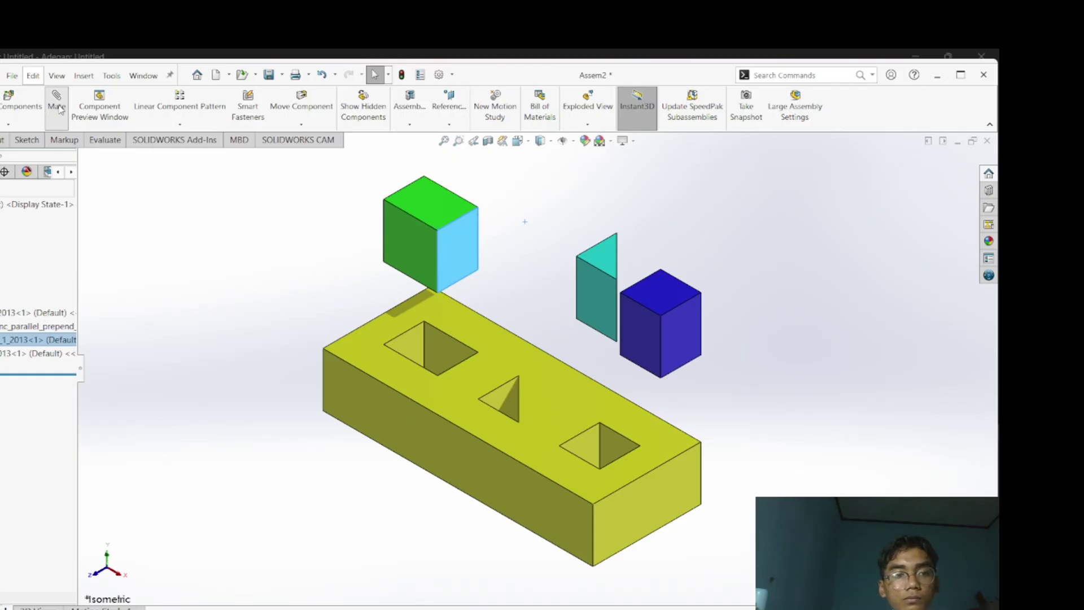
Add a coincident mate between a short top edge of the green block and the rectangular pocket's short rim edge nearest the triangular pocket
{"action": "left_click", "coordinate": [57, 104]}
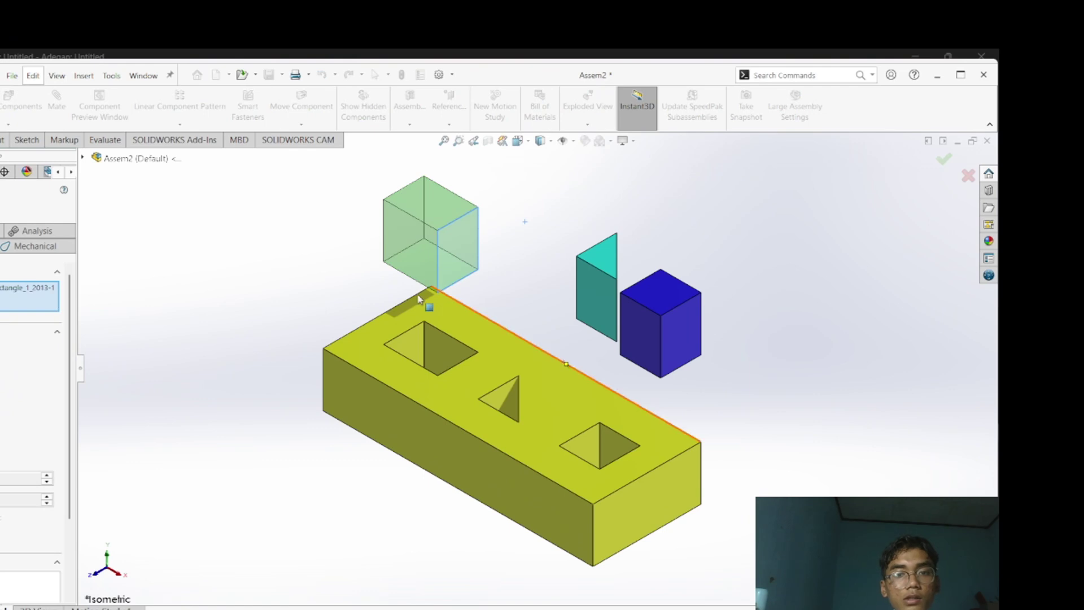
{"action": "scroll", "coordinate": [473, 241], "scroll_direction": "down", "scroll_amount": 2}
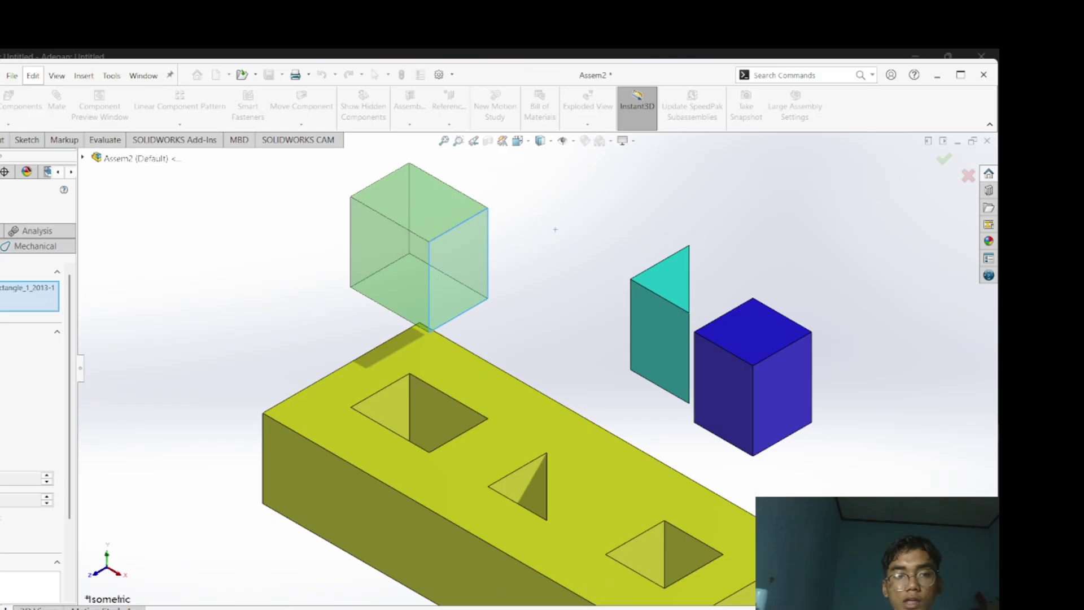
{"action": "left_click", "coordinate": [1, 289]}
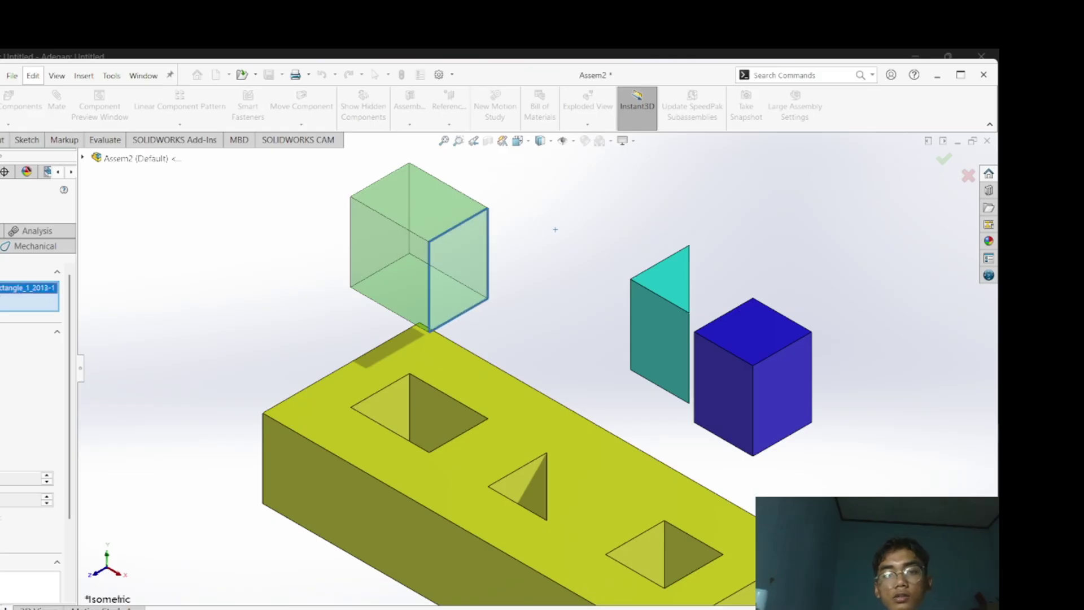
{"action": "key", "text": "Delete"}
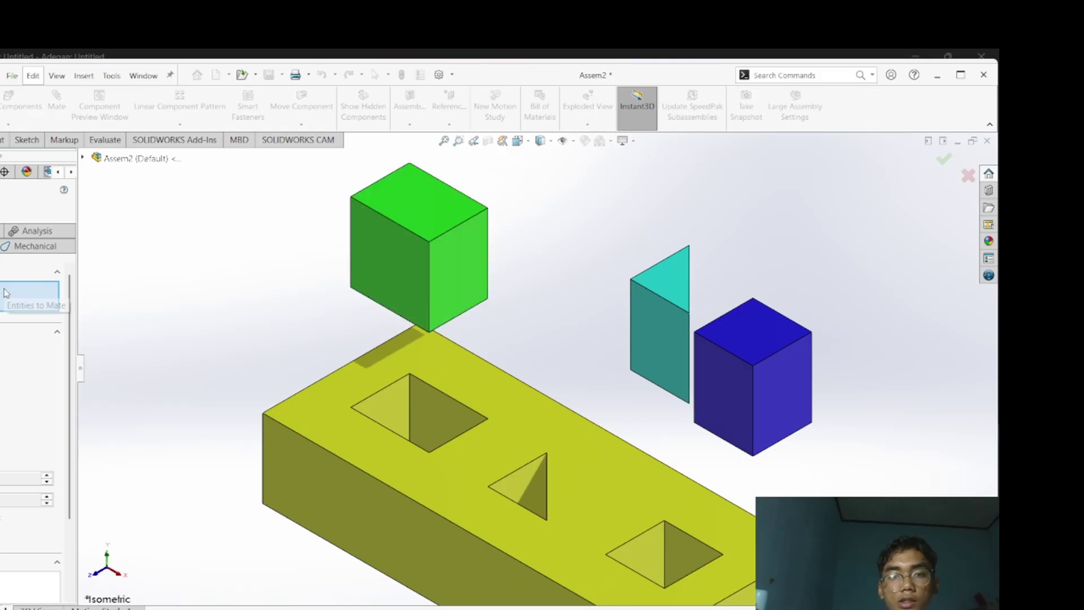
{"action": "left_click", "coordinate": [453, 228]}
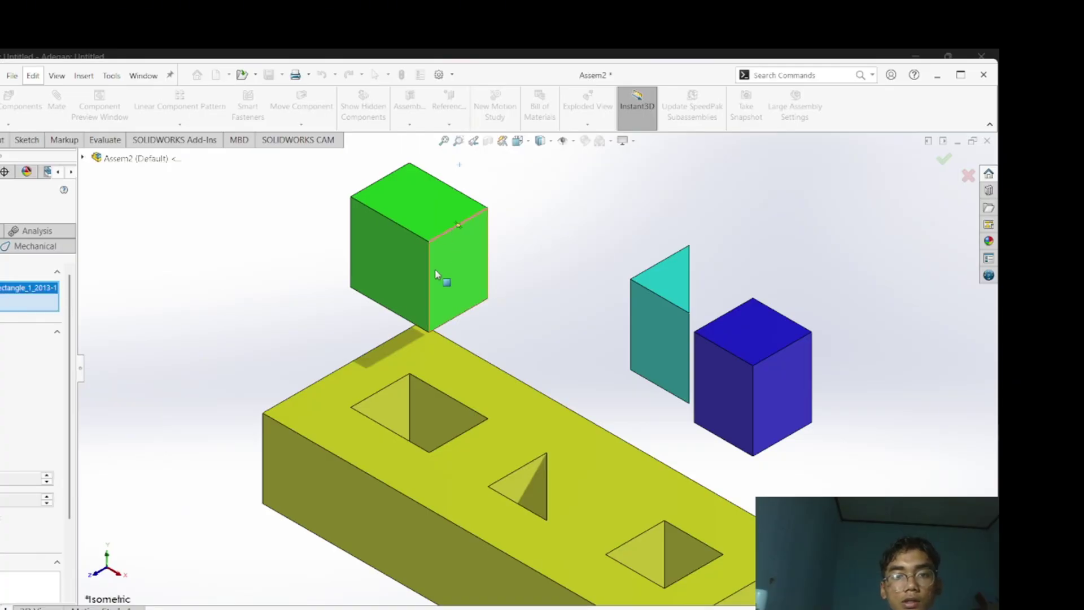
{"action": "left_click", "coordinate": [471, 434]}
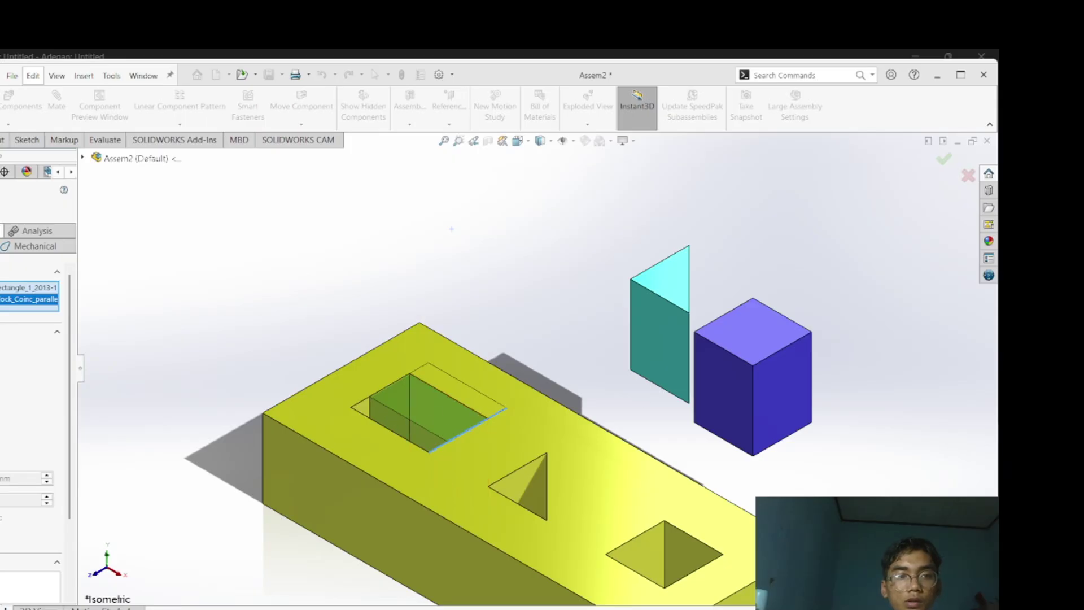
{"action": "key", "text": "Return"}
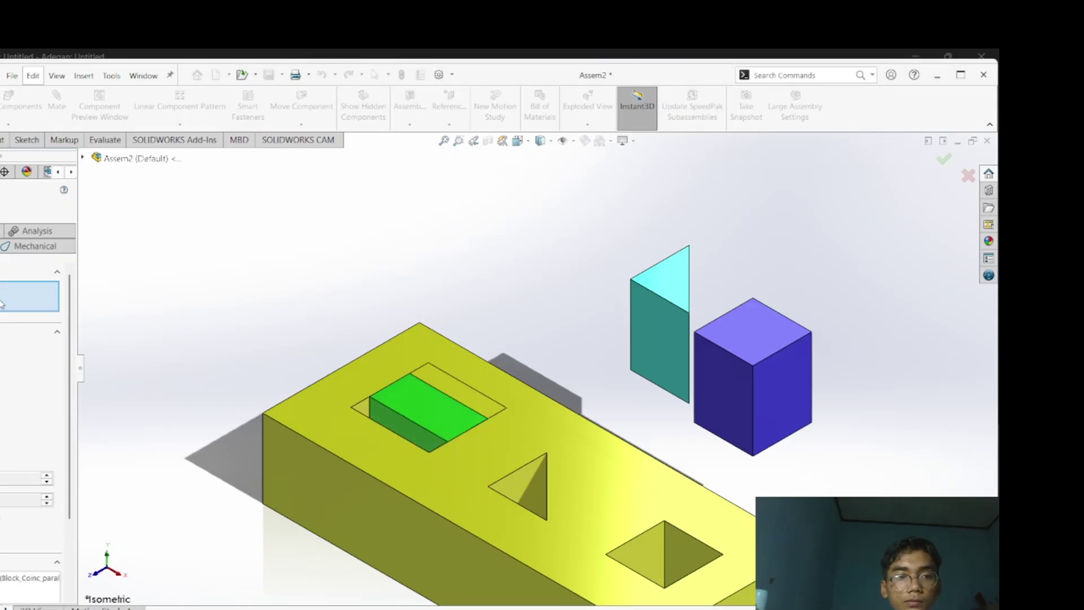
Tilt the green block out of the pocket and mate its opposite short top edge coincident with the pocket's other short rim edge
{"action": "left_click_drag", "start_coordinate": [452, 428], "coordinate": [431, 351]}
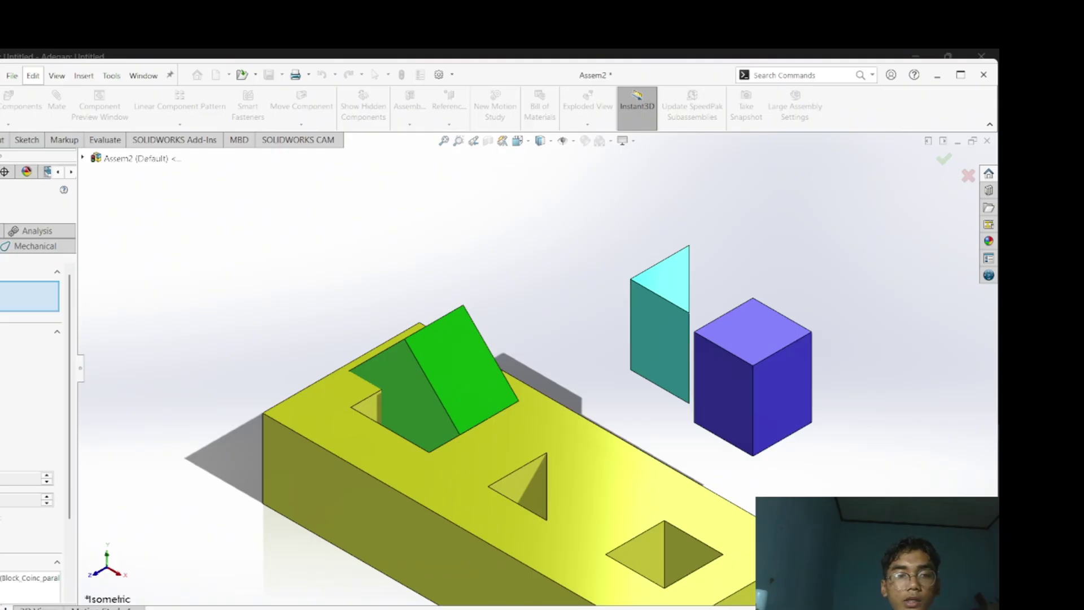
{"action": "left_click", "coordinate": [443, 318]}
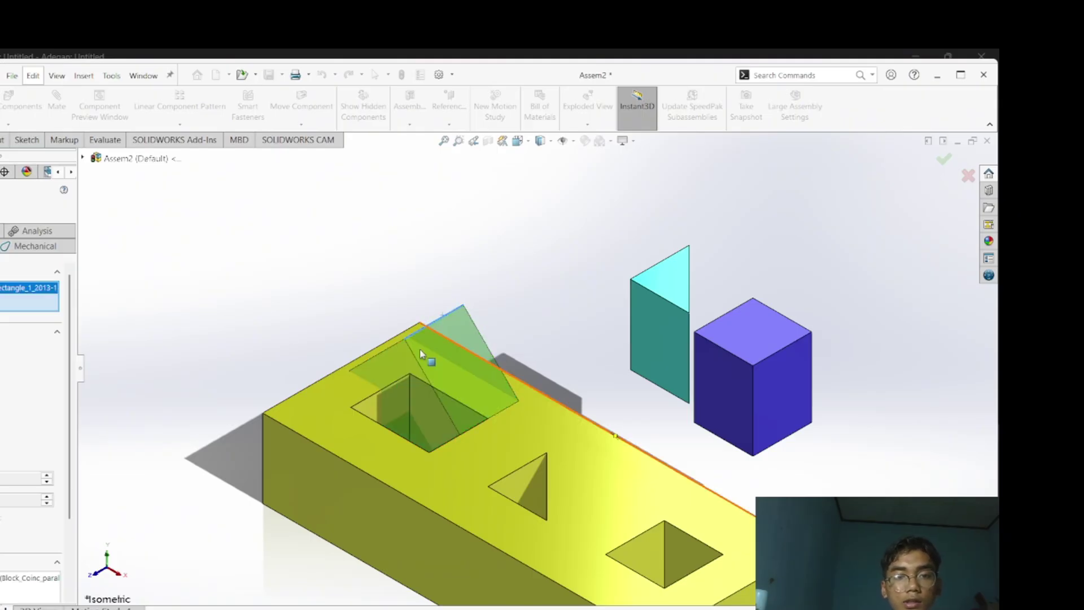
{"action": "left_click", "coordinate": [371, 396]}
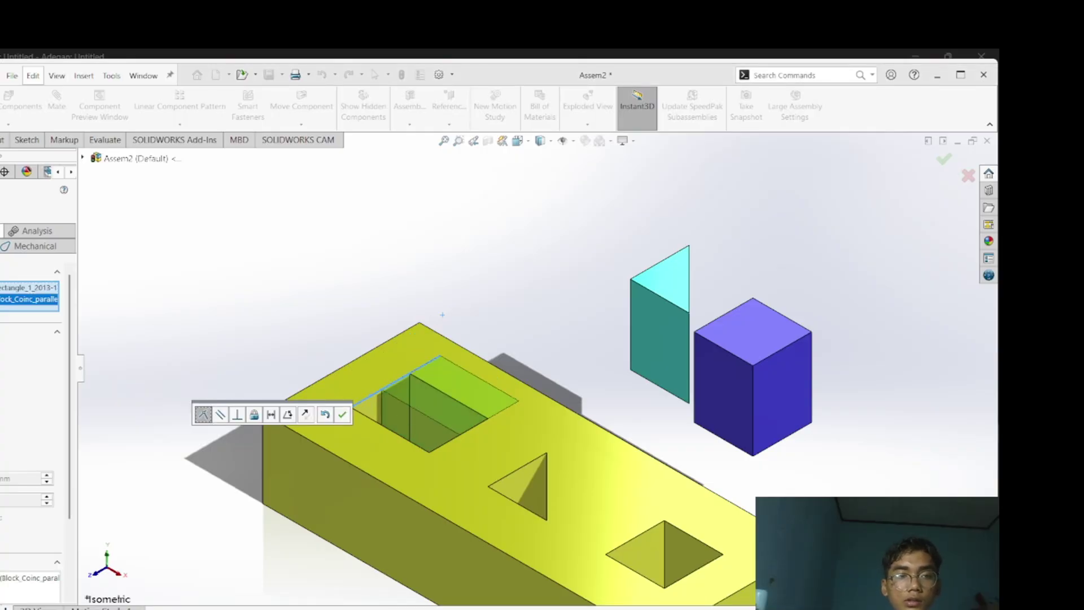
{"action": "key", "text": "Return"}
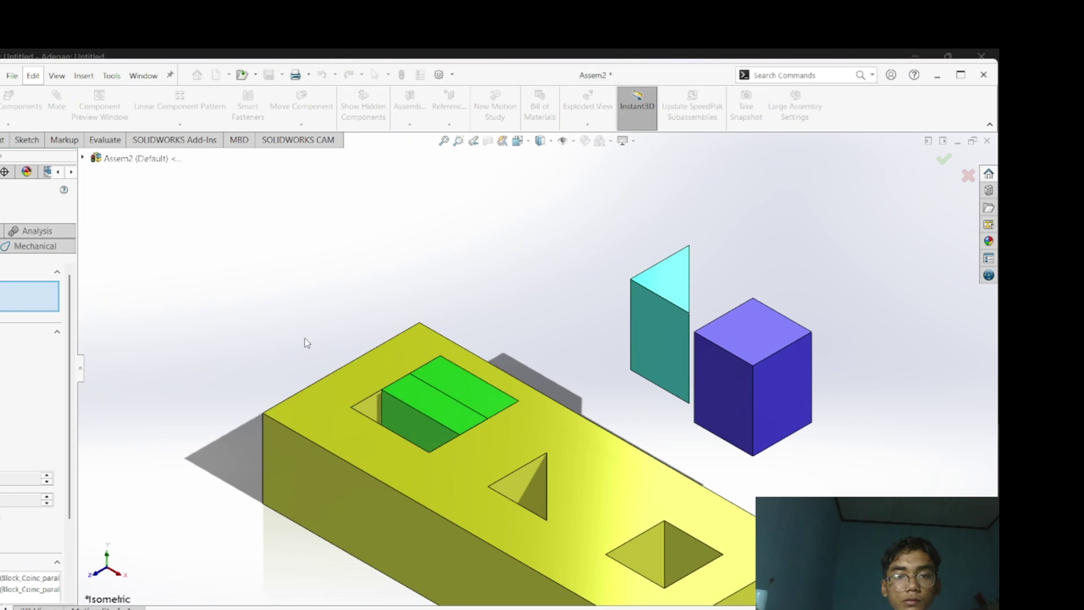
Slide the green block within the pocket and mate its top face coincident with the pocket's long front rim edge
{"action": "left_click_drag", "start_coordinate": [412, 440], "coordinate": [432, 387]}
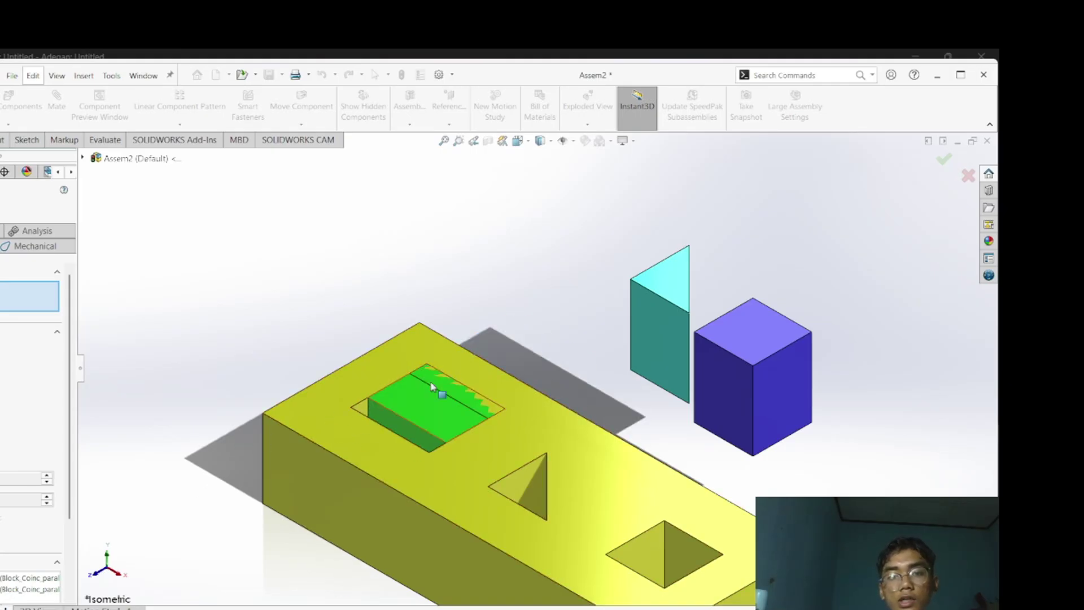
{"action": "left_click", "coordinate": [388, 434]}
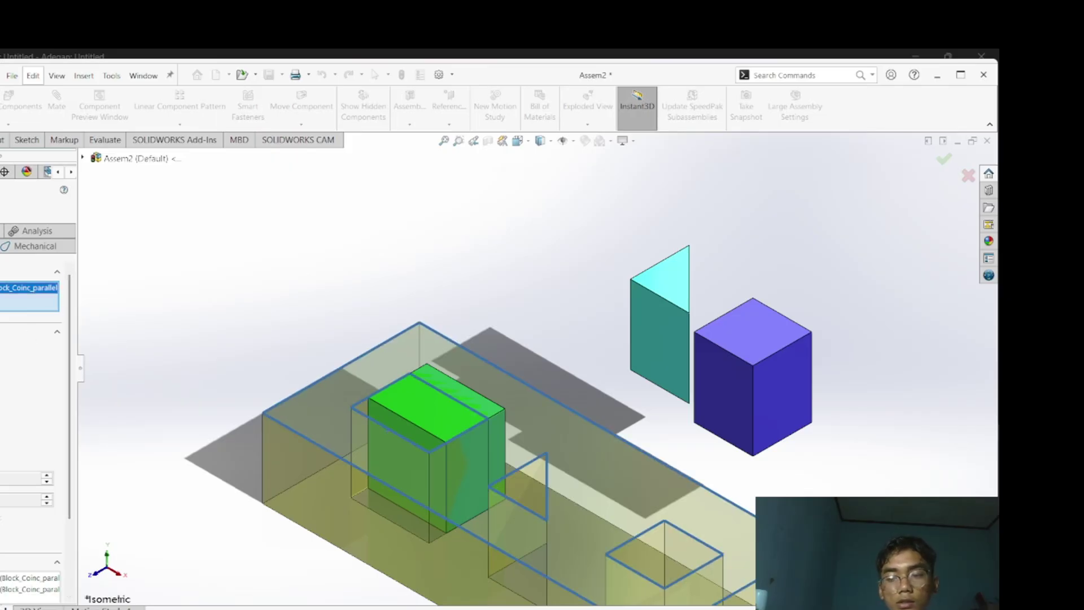
{"action": "key", "text": "Return"}
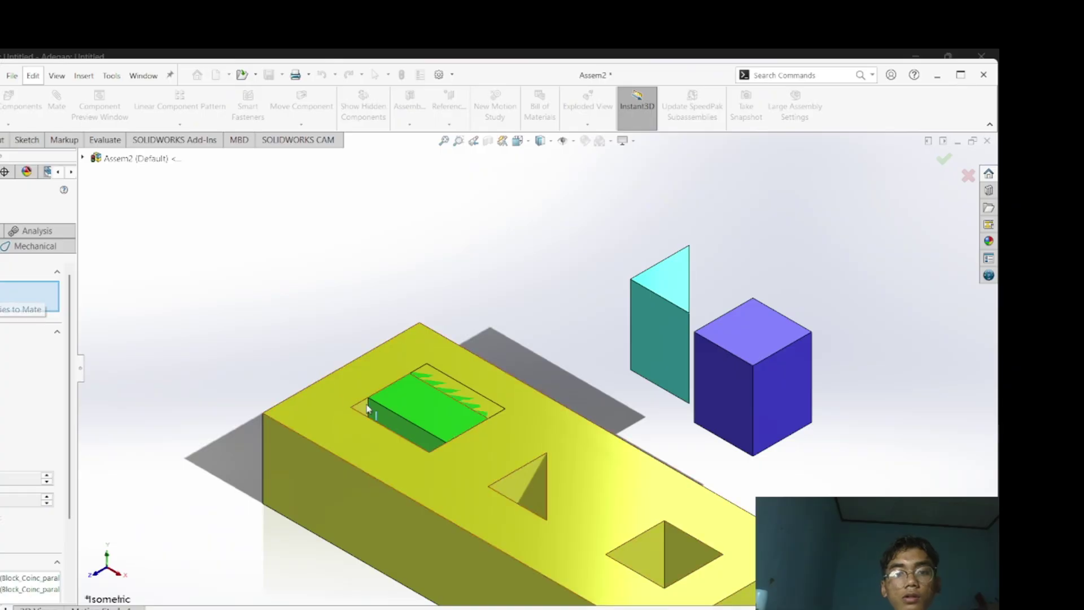
{"action": "left_click", "coordinate": [401, 419]}
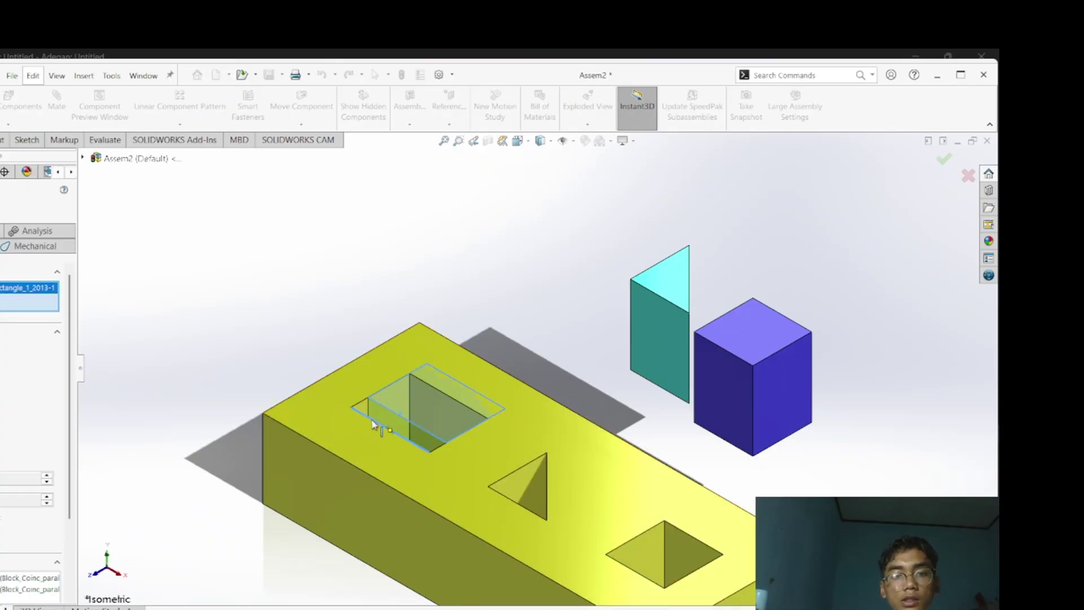
{"action": "left_click", "coordinate": [373, 424]}
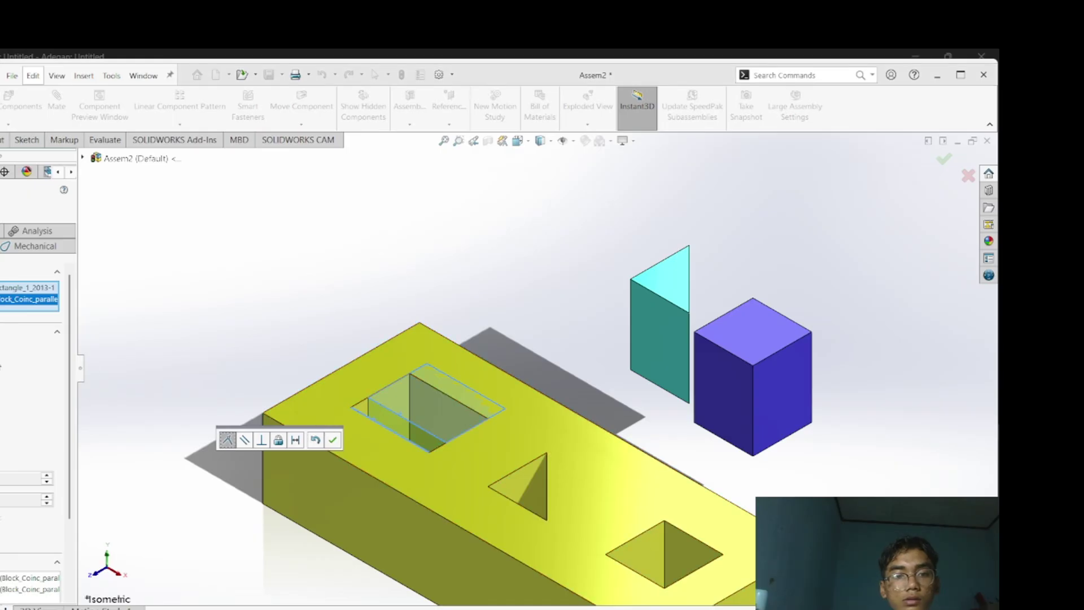
{"action": "key", "text": "Return"}
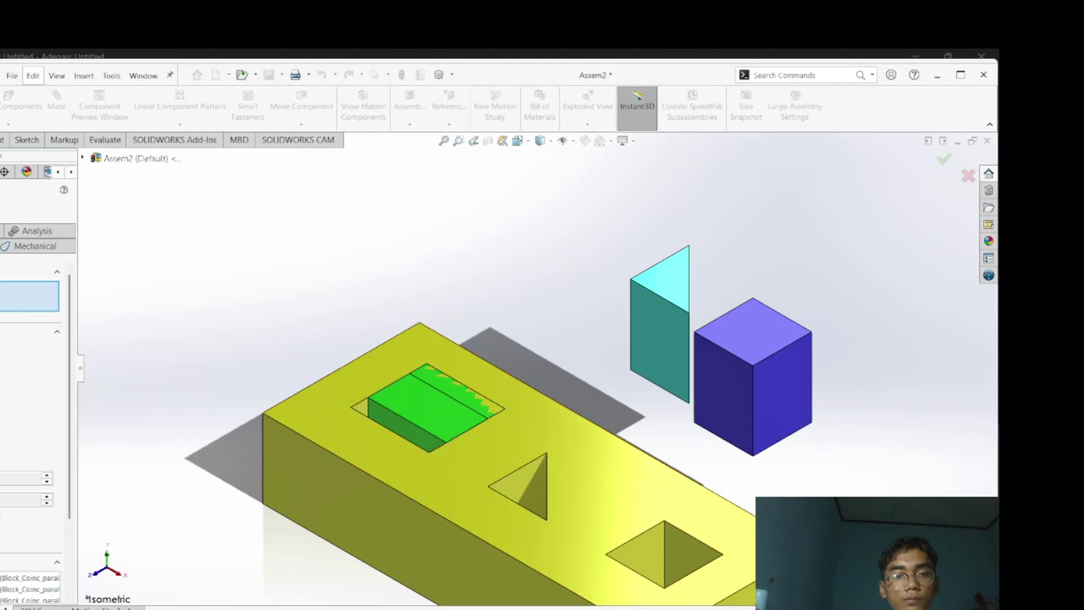
Mate the green block's long front side face coincident with the adjacent inner wall of the rectangular pocket
{"action": "left_click_drag", "start_coordinate": [476, 410], "coordinate": [374, 455]}
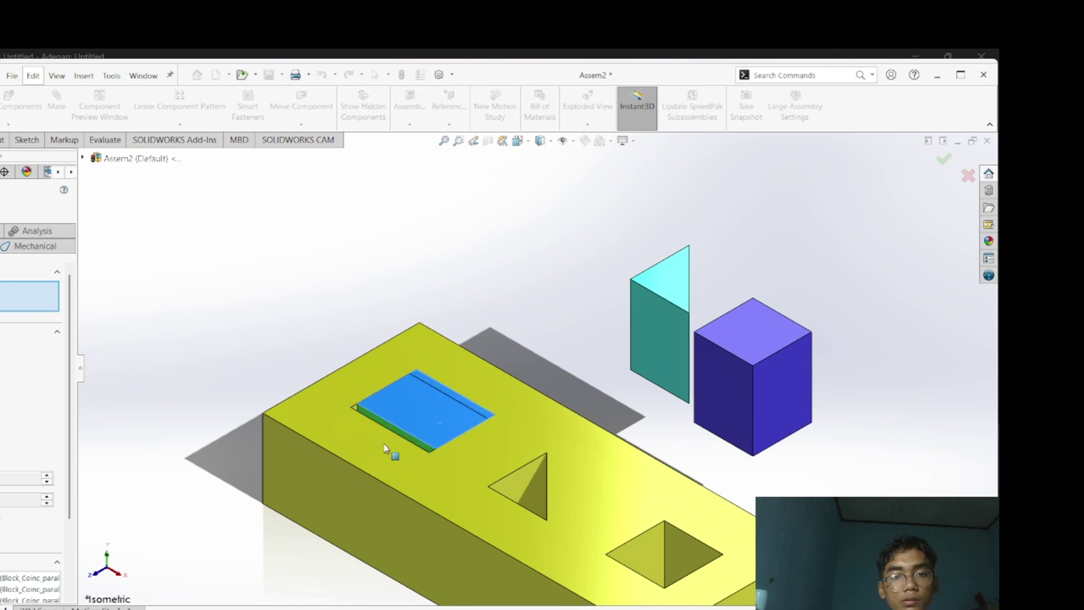
{"action": "key", "text": "Escape"}
{"action": "scroll", "coordinate": [398, 415], "scroll_direction": "down", "scroll_amount": 4}
{"action": "scroll", "coordinate": [444, 423], "scroll_direction": "up", "scroll_amount": 3}
{"action": "middle_click_drag", "start_coordinate": [557, 384], "coordinate": [502, 429]}
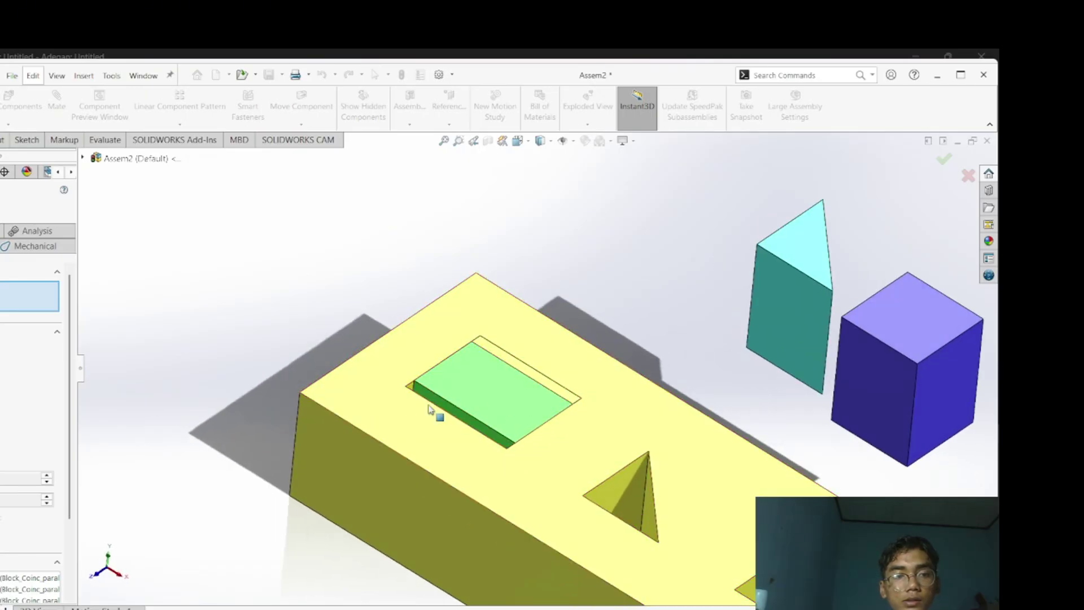
{"action": "left_click", "coordinate": [479, 430]}
{"action": "middle_click_drag", "start_coordinate": [525, 417], "coordinate": [473, 444]}
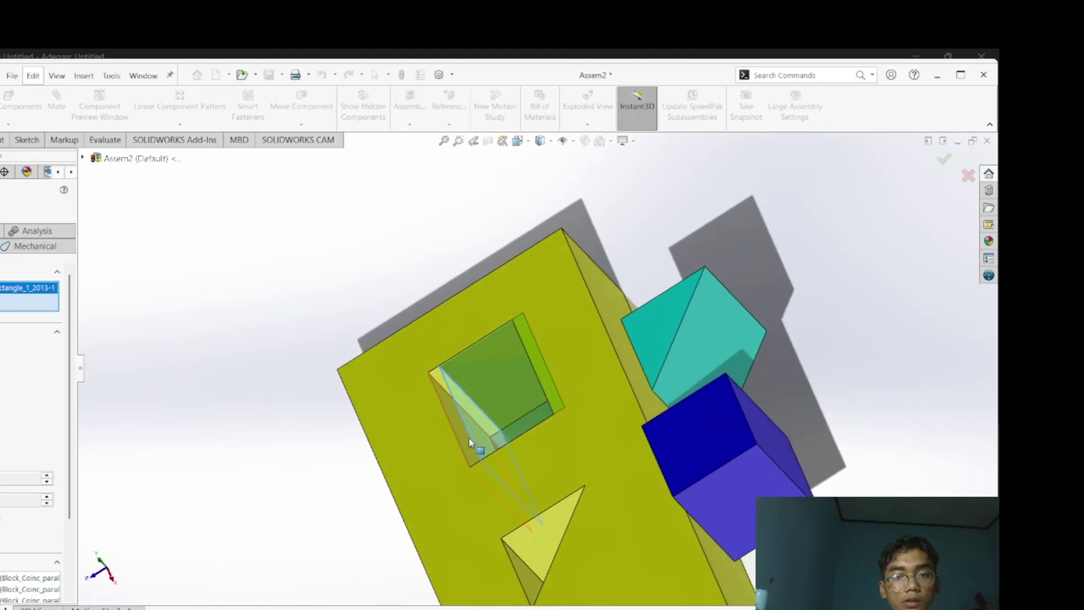
{"action": "left_click", "coordinate": [471, 443]}
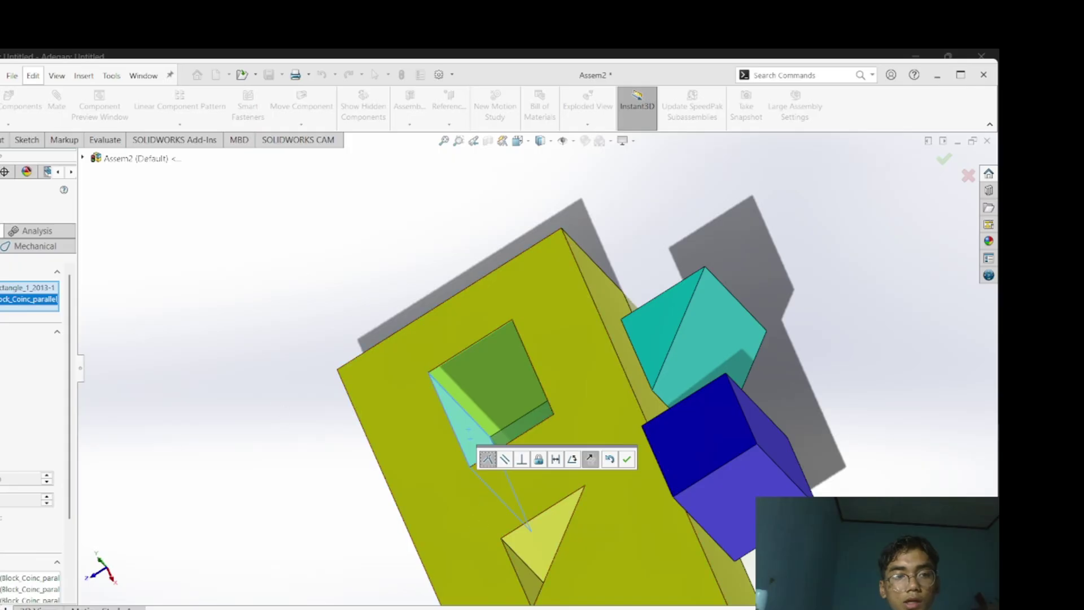
{"action": "key", "text": "Return"}
{"action": "middle_click_drag", "start_coordinate": [524, 416], "coordinate": [627, 360]}
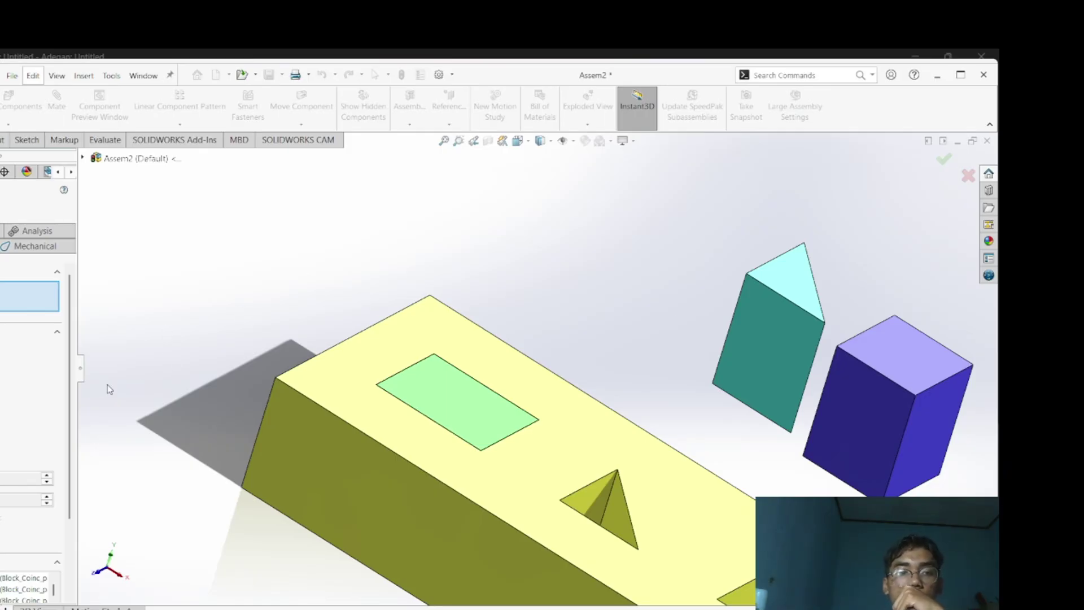
{"action": "middle_click_drag", "start_coordinate": [716, 417], "coordinate": [712, 387]}
{"action": "left_click", "coordinate": [754, 351]}
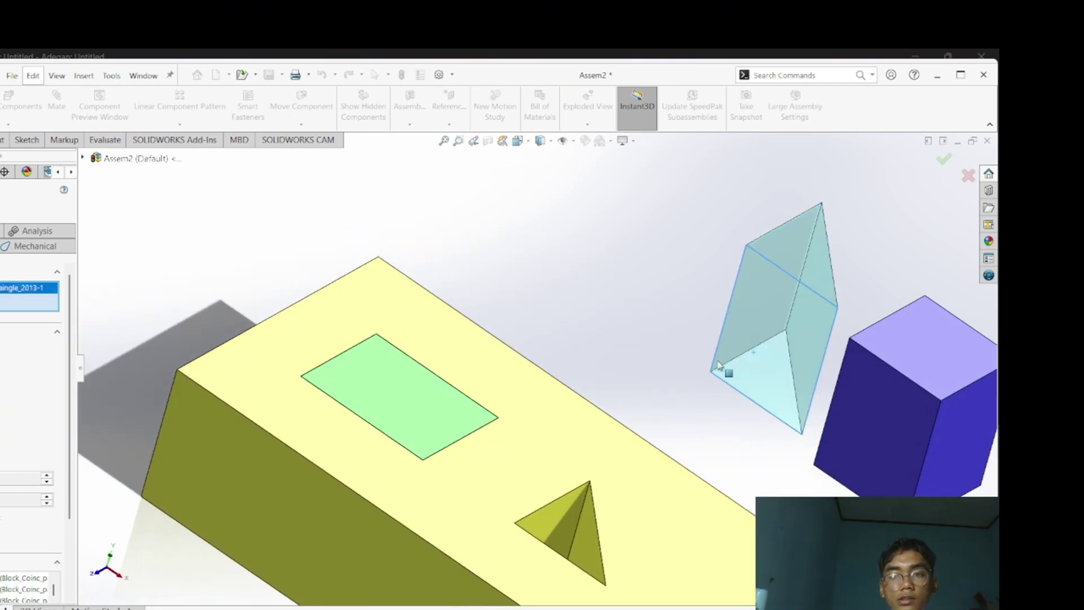
{"action": "middle_click_drag", "start_coordinate": [737, 341], "coordinate": [600, 450]}
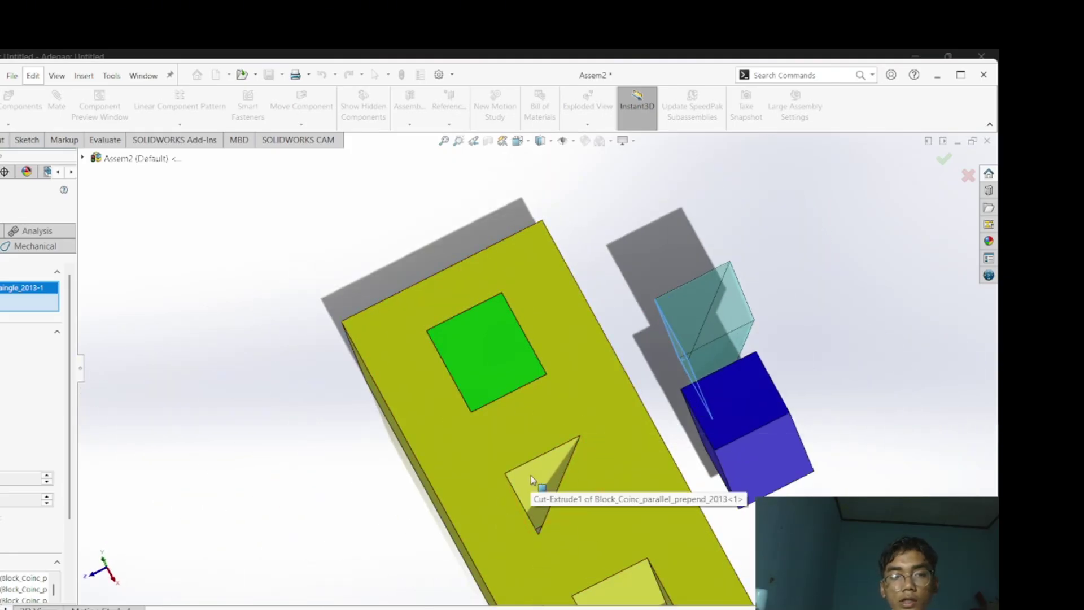
{"action": "middle_click_drag", "start_coordinate": [531, 481], "coordinate": [514, 522]}
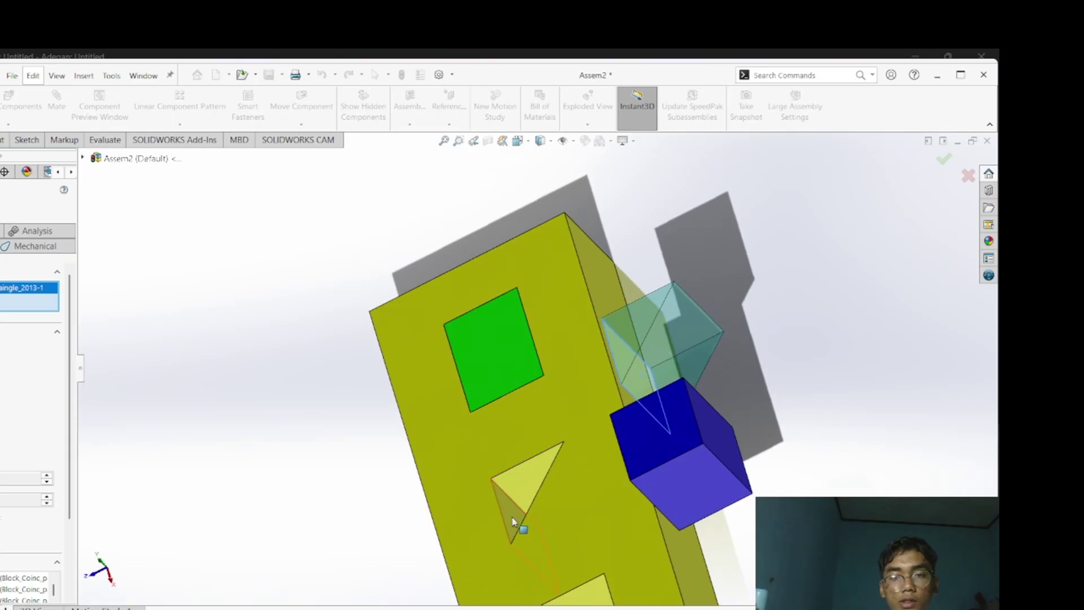
{"action": "left_click", "coordinate": [513, 516]}
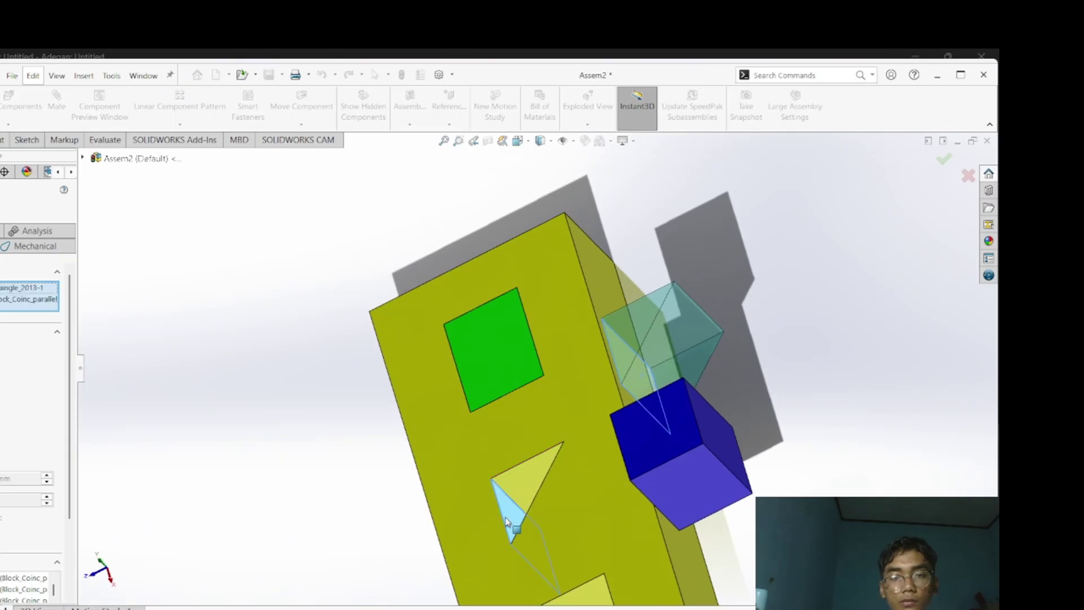
{"action": "middle_click_drag", "start_coordinate": [438, 438], "coordinate": [412, 375]}
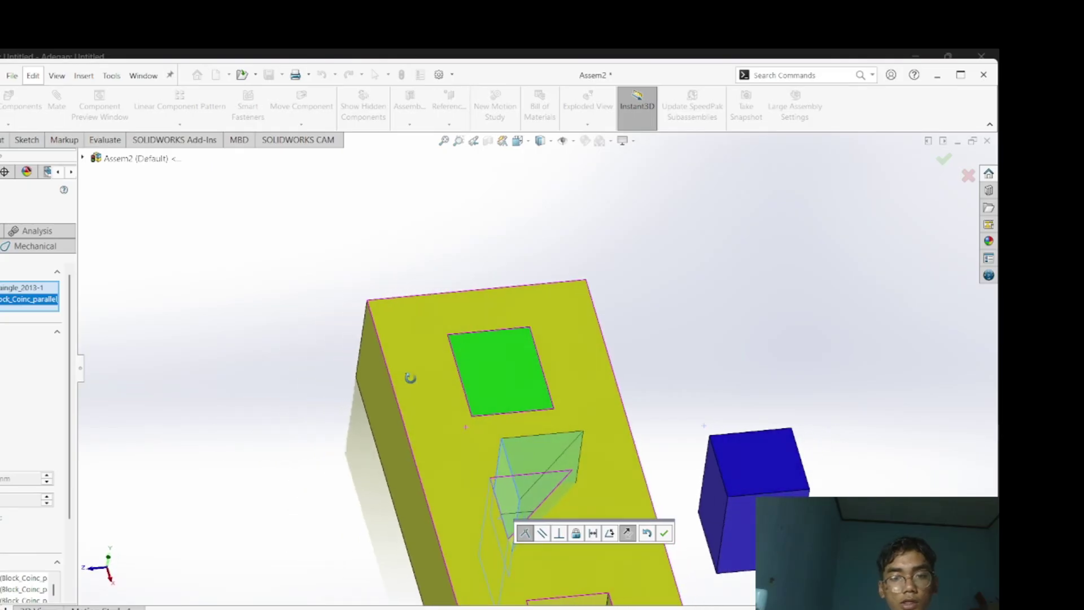
{"action": "left_click", "coordinate": [542, 533]}
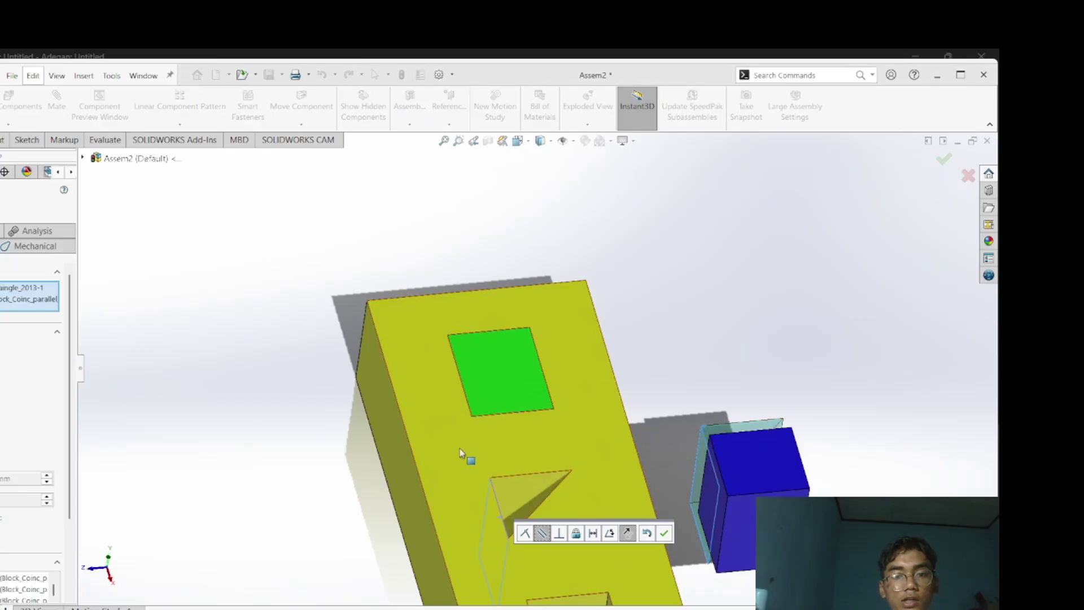
{"action": "key", "text": "alt+Tab"}
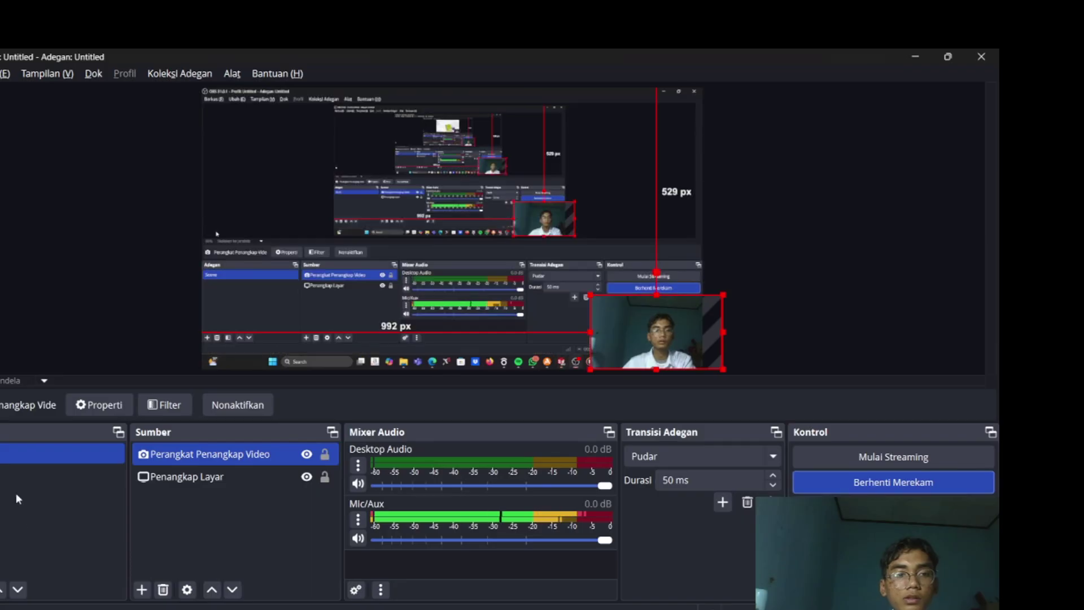
{"action": "key", "text": "alt+Tab"}
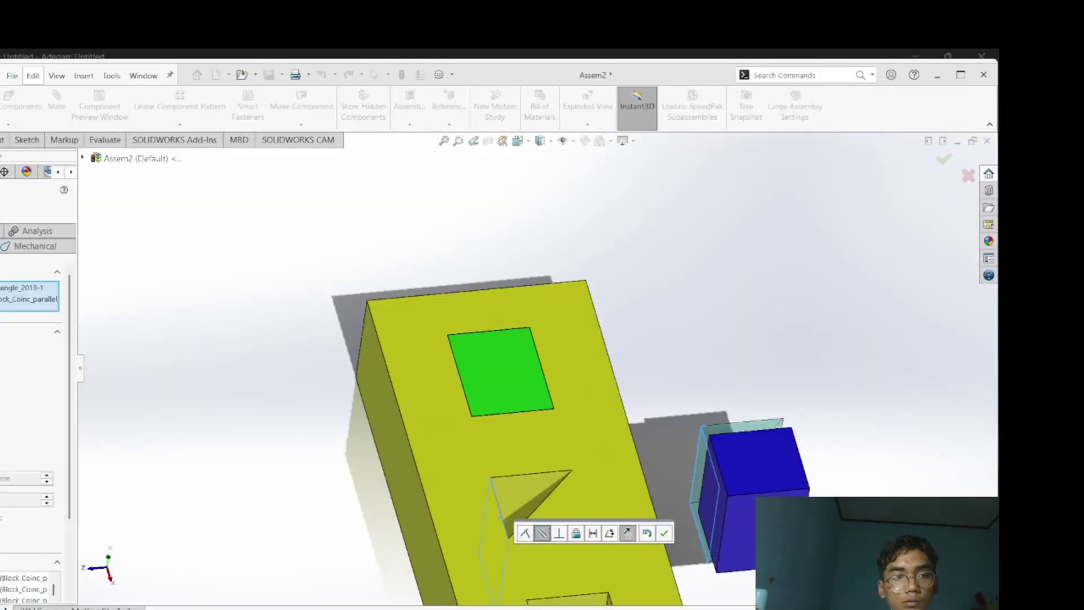
{"action": "key", "text": "Escape"}
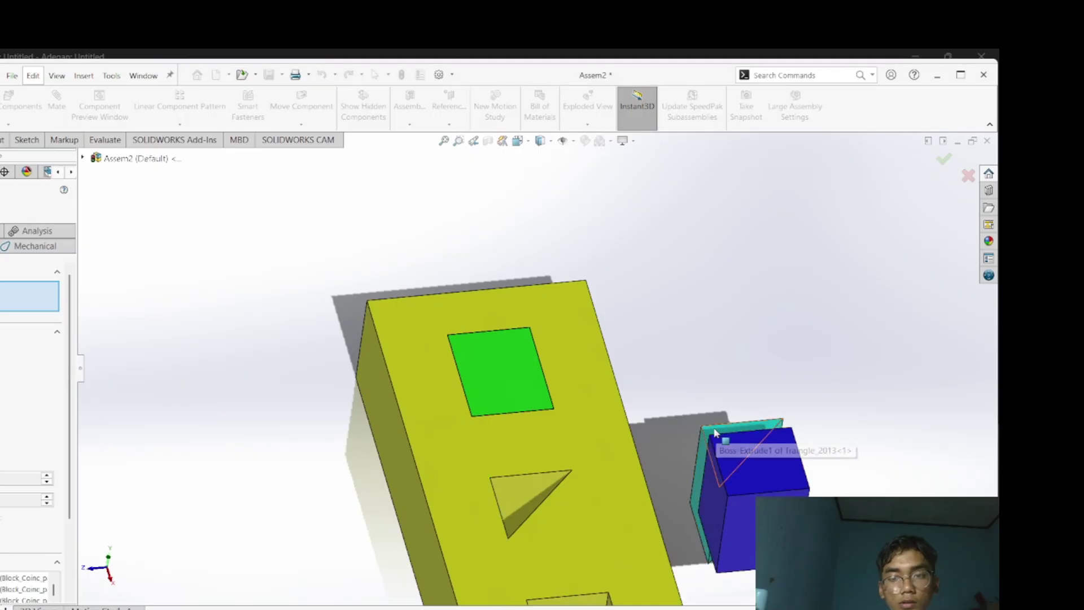
Move the triangular part across the green block and out into the open space beyond the yellow block
{"action": "left_click_drag", "start_coordinate": [652, 438], "coordinate": [486, 354]}
{"action": "middle_click_drag", "start_coordinate": [485, 354], "coordinate": [444, 395]}
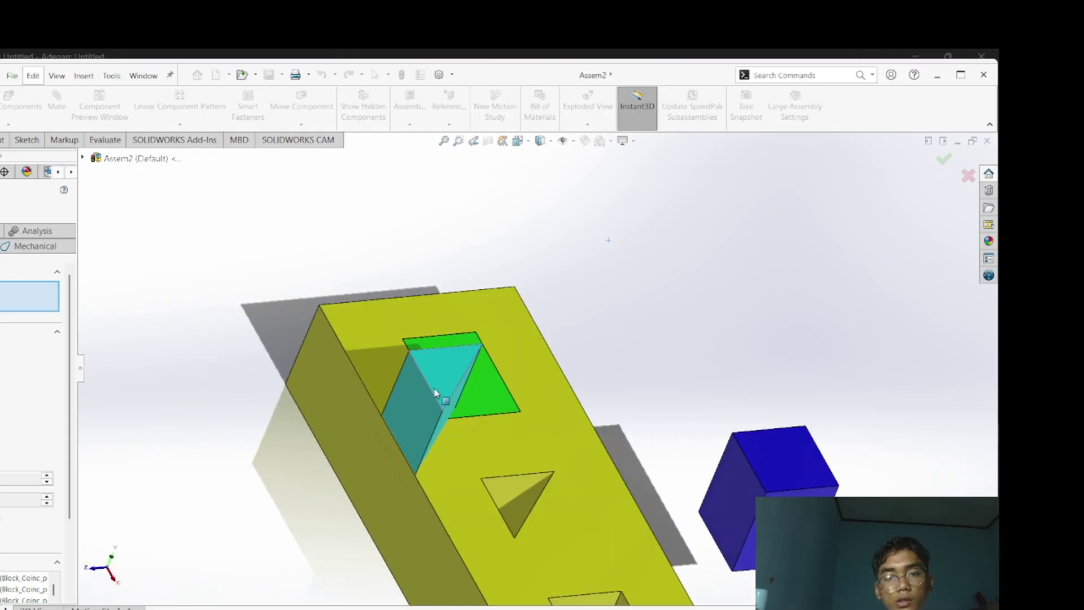
{"action": "left_click", "coordinate": [443, 396]}
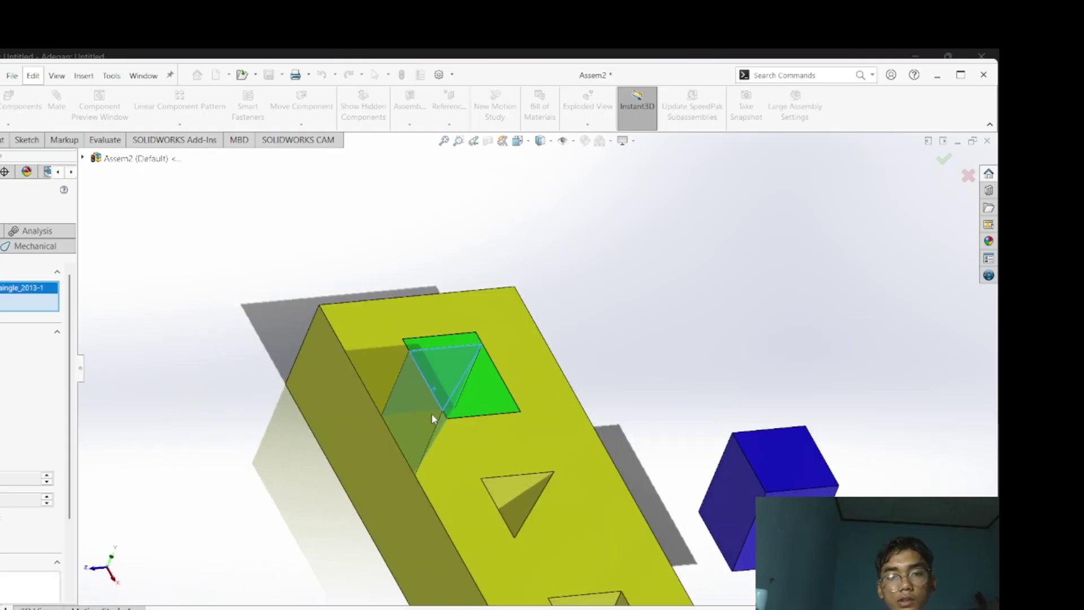
{"action": "left_click_drag", "start_coordinate": [431, 400], "coordinate": [418, 384]}
{"action": "left_click_drag", "start_coordinate": [446, 421], "coordinate": [664, 282]}
{"action": "right_click", "coordinate": [664, 282]}
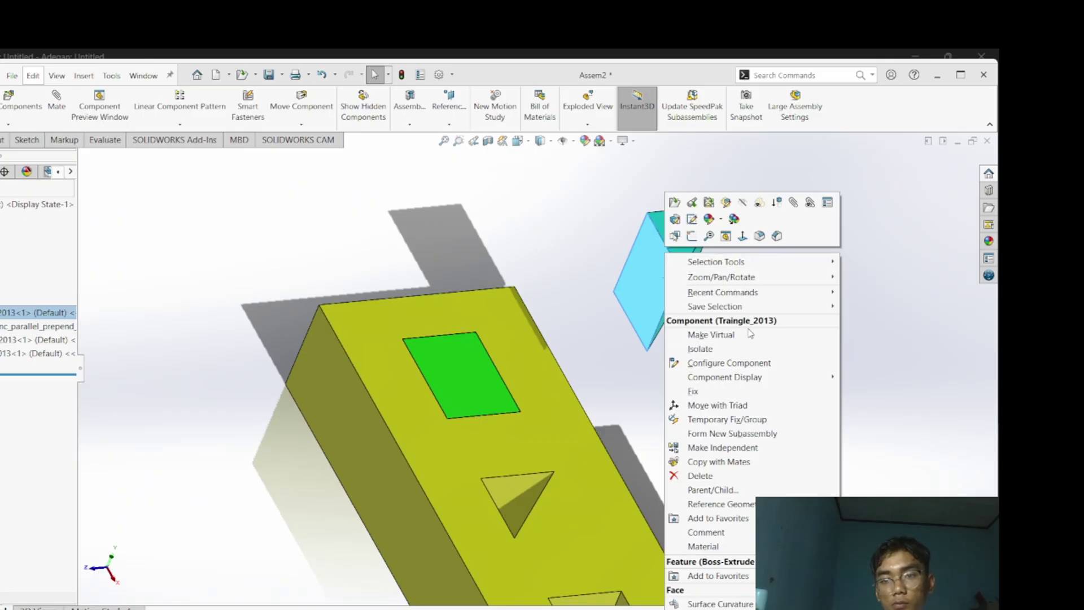
{"action": "key", "text": "Escape"}
Reposition the triangular part in the open space above the yellow block, with its move triad shown
{"action": "left_click_drag", "start_coordinate": [647, 283], "coordinate": [628, 323]}
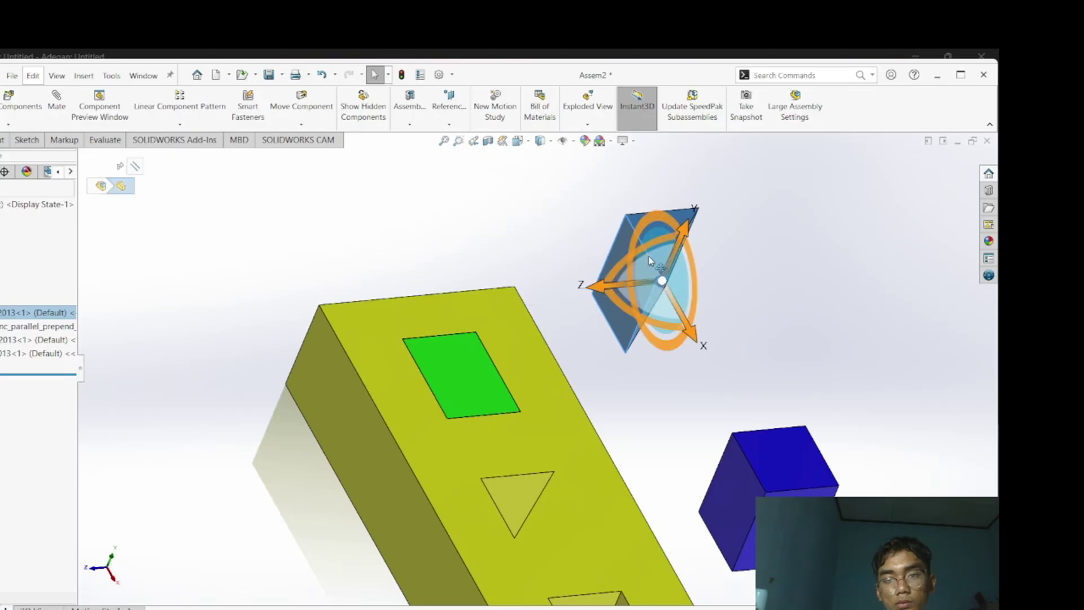
{"action": "left_click_drag", "start_coordinate": [649, 261], "coordinate": [658, 299]}
{"action": "middle_click_drag", "start_coordinate": [659, 300], "coordinate": [610, 366]}
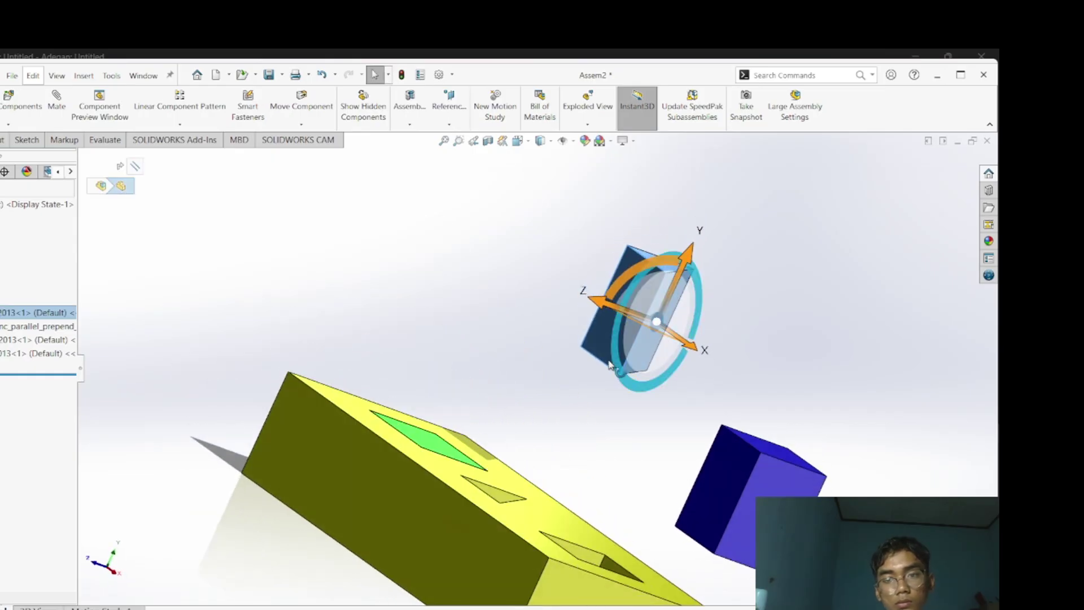
{"action": "key", "text": "Escape"}
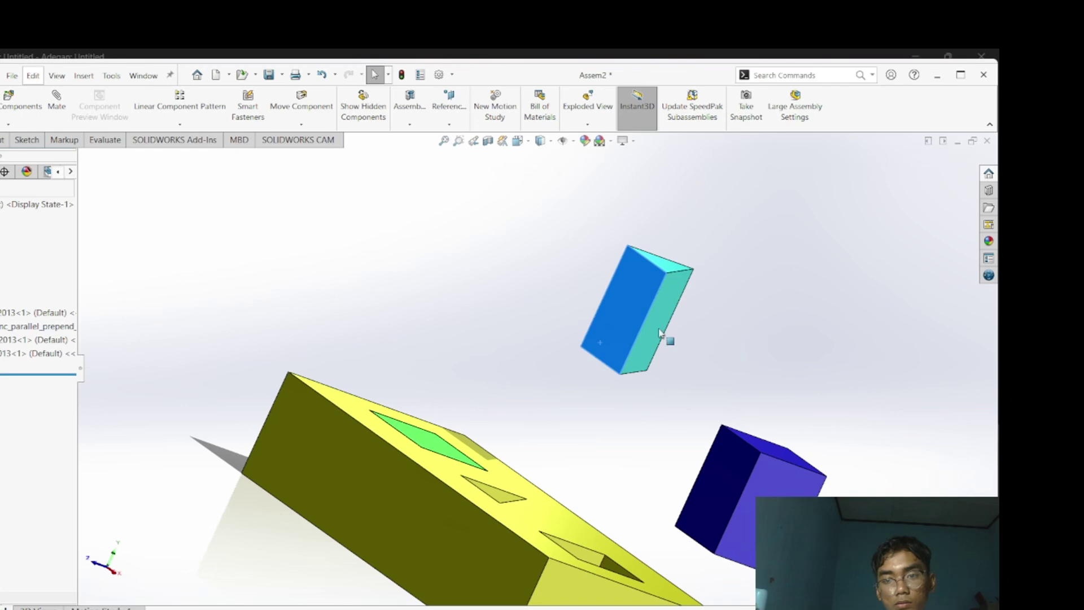
{"action": "left_click", "coordinate": [660, 333]}
{"action": "left_click_drag", "start_coordinate": [624, 324], "coordinate": [629, 289]}
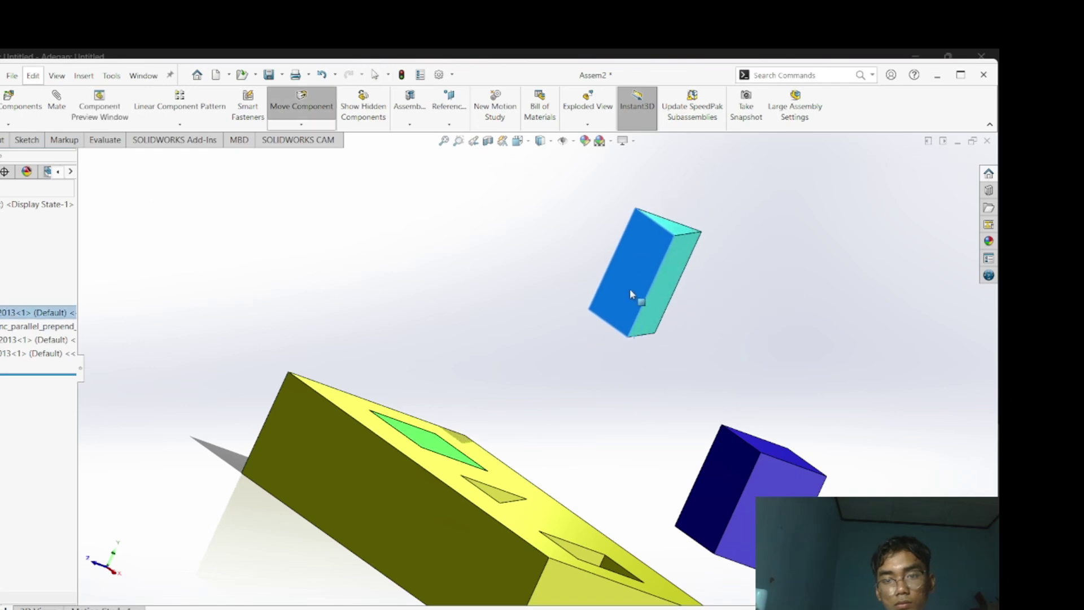
{"action": "right_click", "coordinate": [631, 254]}
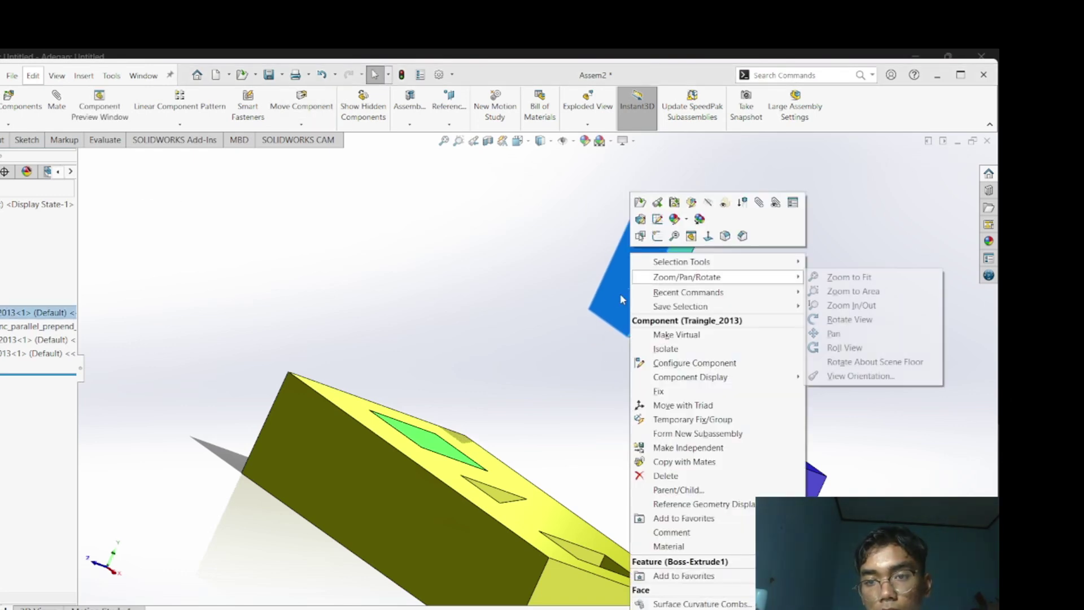
{"action": "left_click", "coordinate": [602, 297]}
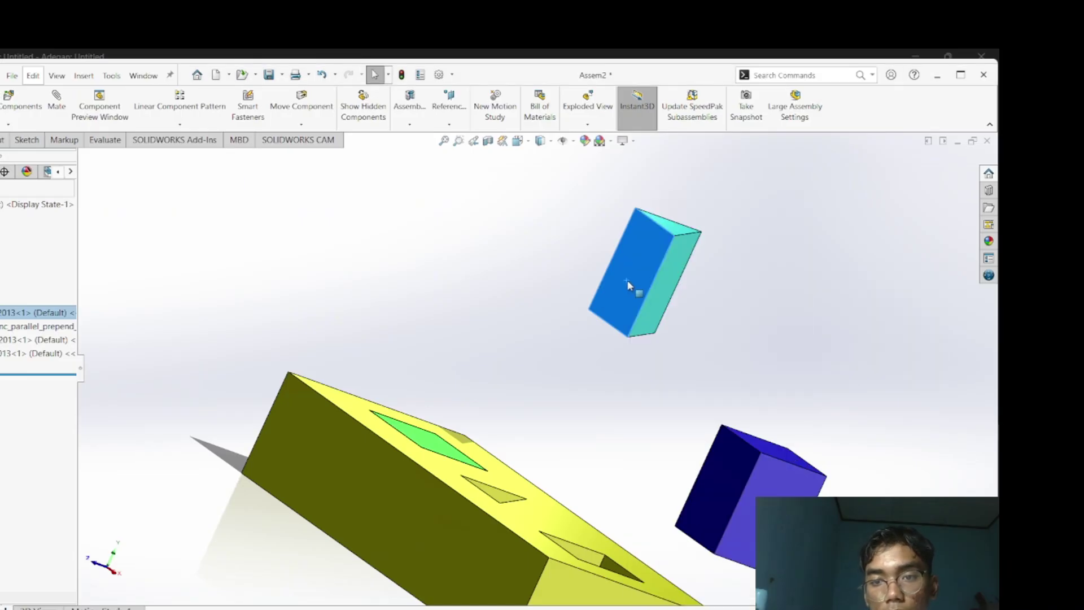
{"action": "right_click", "coordinate": [665, 257]}
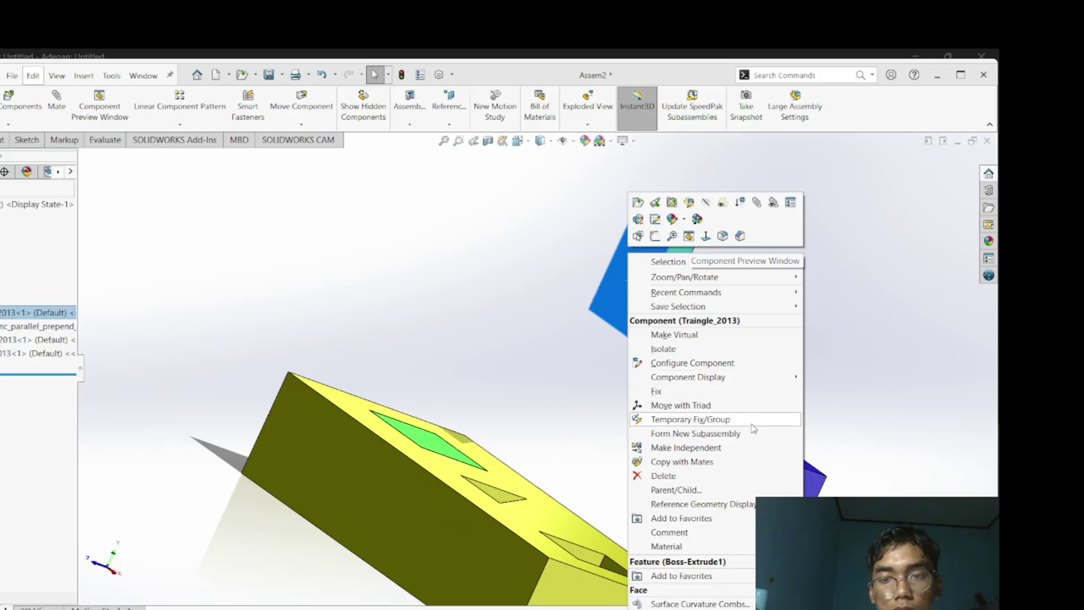
{"action": "mouse_move", "coordinate": [765, 384]}
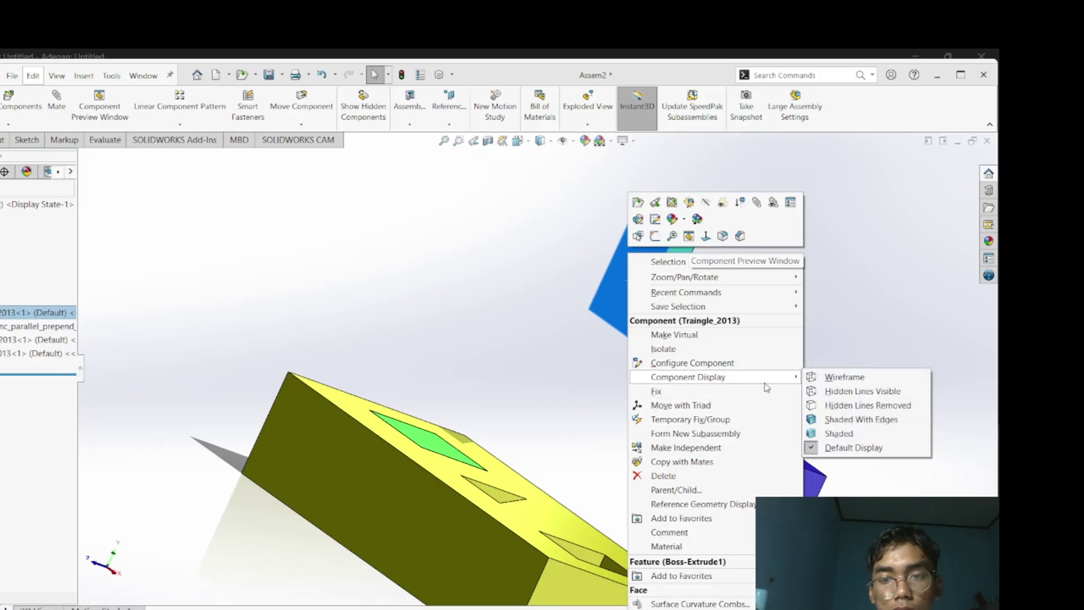
{"action": "left_click", "coordinate": [563, 327]}
Rotate the triangular part freely and move it back beside the yellow block near the triangular pocket
{"action": "middle_click_drag", "start_coordinate": [620, 271], "coordinate": [662, 276]}
{"action": "mouse_move", "coordinate": [661, 277]}
{"action": "right_mouse_down"}
{"action": "mouse_move", "coordinate": [685, 240]}
{"action": "mouse_move", "coordinate": [593, 351]}
{"action": "mouse_move", "coordinate": [764, 358]}
{"action": "mouse_move", "coordinate": [654, 238]}
{"action": "mouse_move", "coordinate": [748, 310]}
{"action": "mouse_move", "coordinate": [702, 315]}
{"action": "mouse_move", "coordinate": [835, 283]}
{"action": "mouse_move", "coordinate": [719, 329]}
{"action": "mouse_move", "coordinate": [798, 311]}
{"action": "mouse_move", "coordinate": [731, 314]}
{"action": "mouse_move", "coordinate": [780, 249]}
{"action": "mouse_move", "coordinate": [775, 347]}
{"action": "mouse_move", "coordinate": [856, 326]}
{"action": "right_mouse_up"}
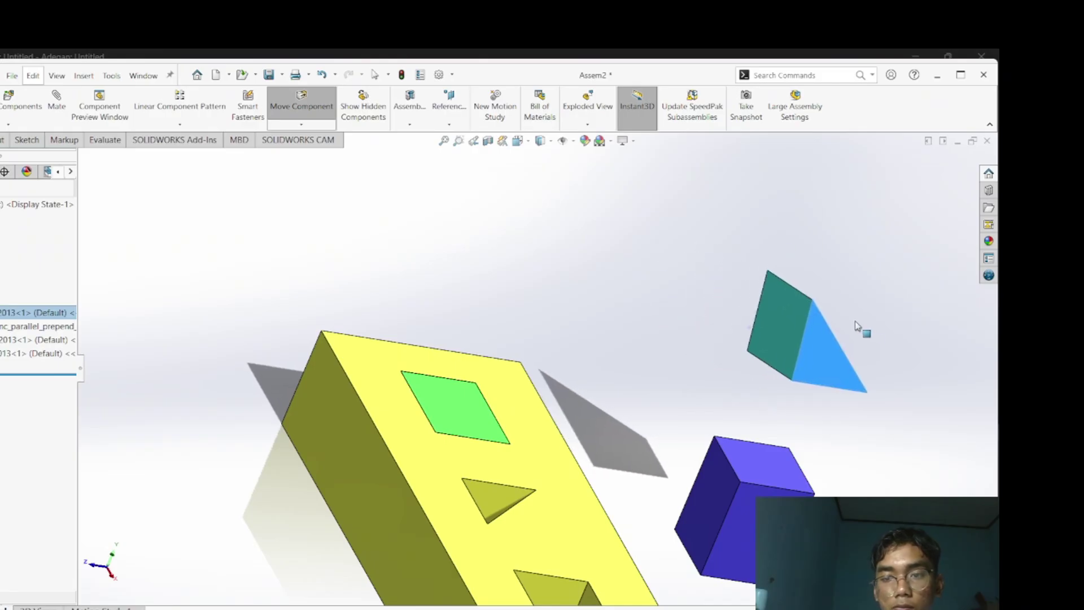
{"action": "middle_click_drag", "start_coordinate": [648, 429], "coordinate": [628, 514]}
{"action": "left_click_drag", "start_coordinate": [699, 390], "coordinate": [518, 401]}
{"action": "right_click_drag", "start_coordinate": [519, 401], "coordinate": [474, 432]}
{"action": "middle_click_drag", "start_coordinate": [474, 432], "coordinate": [514, 424]}
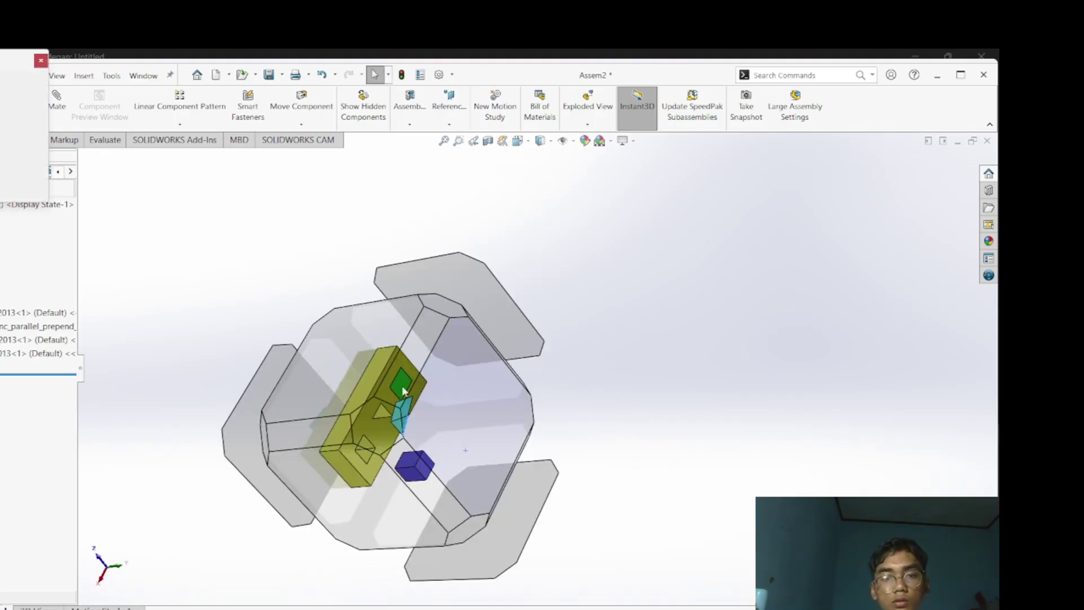
Set an isometric view that shows the yellow block's top face with all three pockets
{"action": "left_click", "coordinate": [402, 389]}
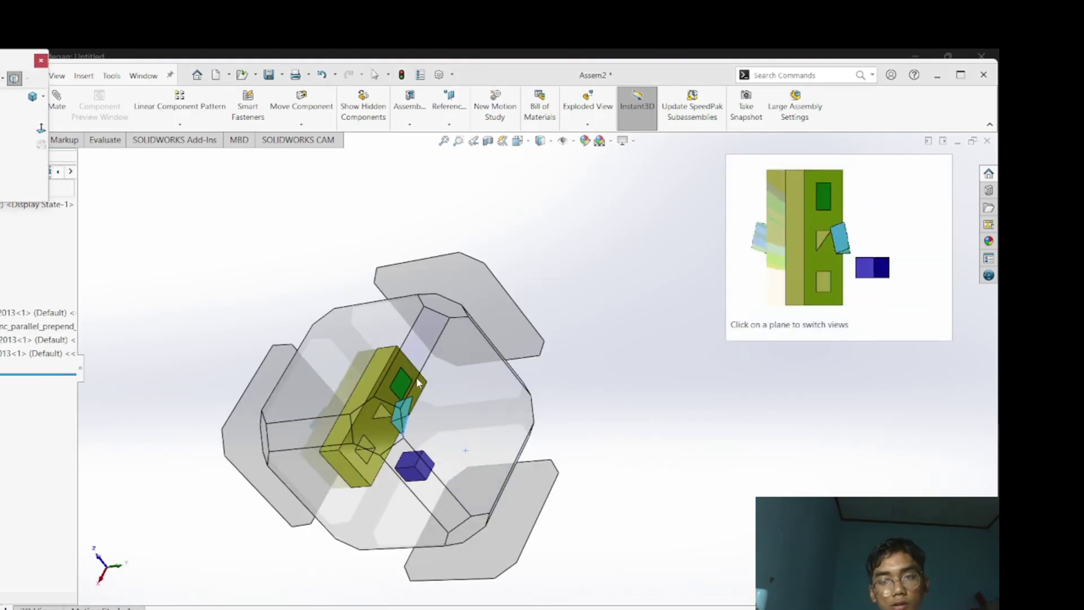
{"action": "key", "text": "Escape"}
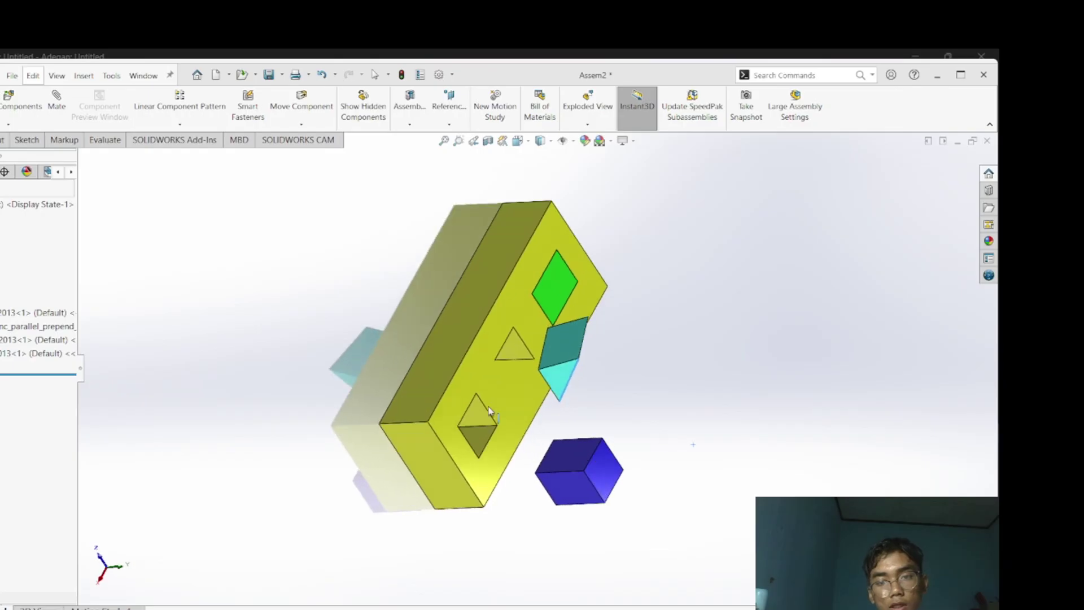
{"action": "middle_click_drag", "start_coordinate": [512, 404], "coordinate": [500, 423]}
{"action": "scroll", "coordinate": [604, 356], "scroll_direction": "down", "scroll_amount": 3}
{"action": "scroll", "coordinate": [605, 356], "scroll_direction": "up", "scroll_amount": 3}
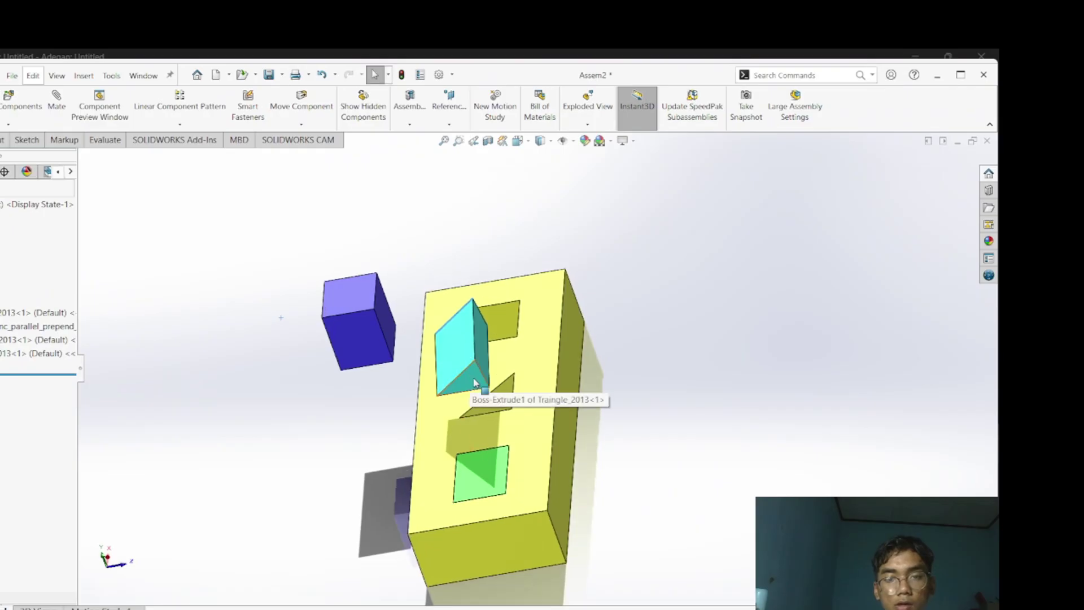
{"action": "middle_click_drag", "start_coordinate": [475, 382], "coordinate": [474, 386]}
{"action": "key", "text": "space"}
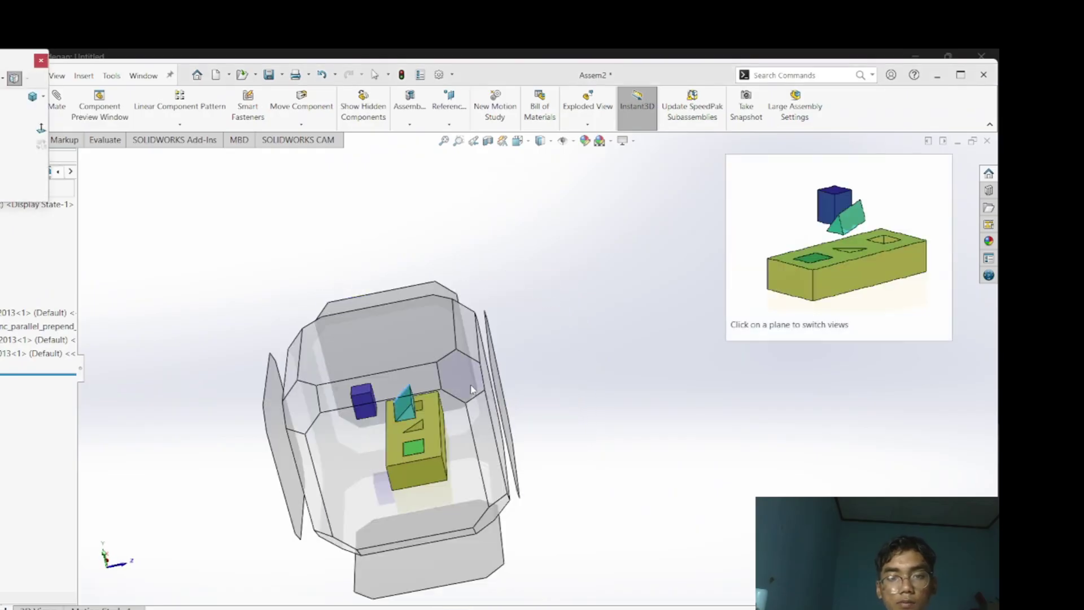
{"action": "left_click", "coordinate": [459, 371]}
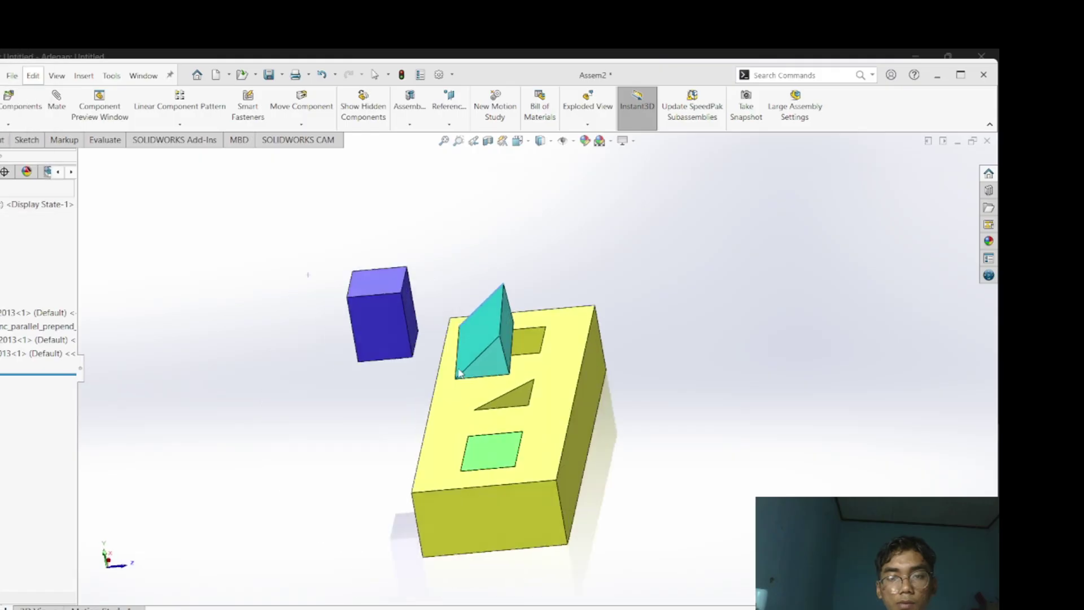
{"action": "left_click", "coordinate": [569, 389]}
{"action": "scroll", "coordinate": [568, 387], "scroll_direction": "down", "scroll_amount": 5}
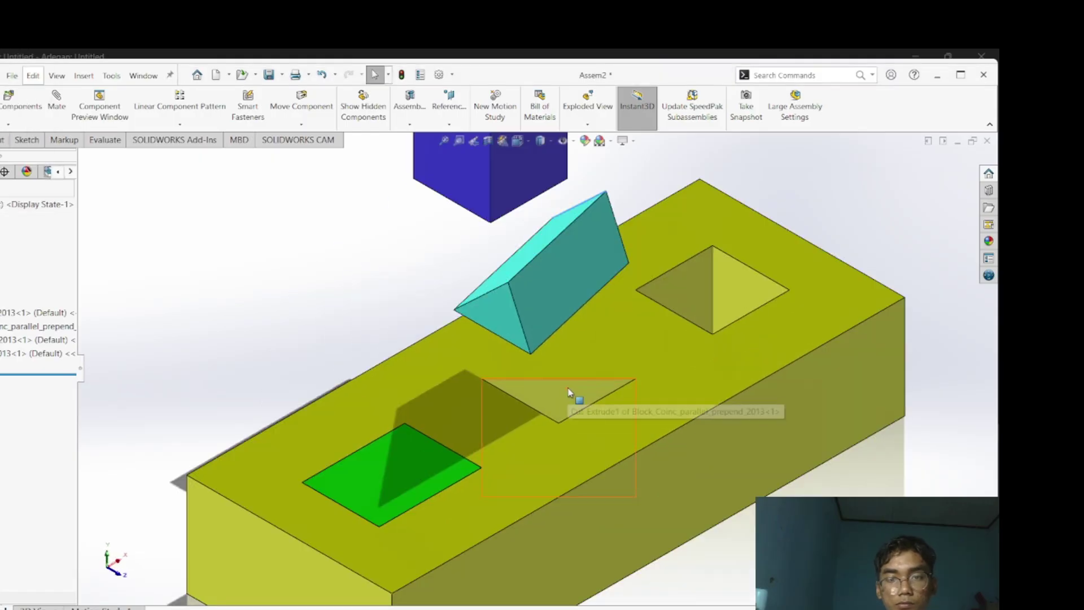
Rotate the triangular part above the yellow block until one of its rectangular faces points upward
{"action": "left_click", "coordinate": [542, 306]}
{"action": "right_click_drag", "start_coordinate": [569, 257], "coordinate": [363, 395]}
{"action": "left_click", "coordinate": [362, 390]}
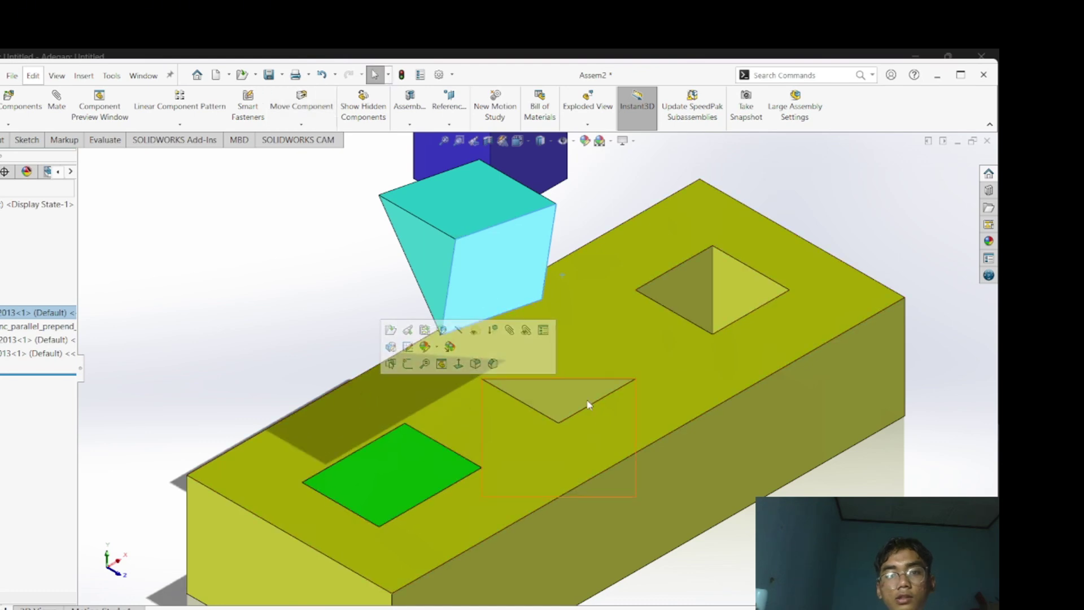
Add a parallel mate between a rectangular side face of the triangular part and the matching inner wall of the triangular pocket
{"action": "left_click", "coordinate": [286, 269]}
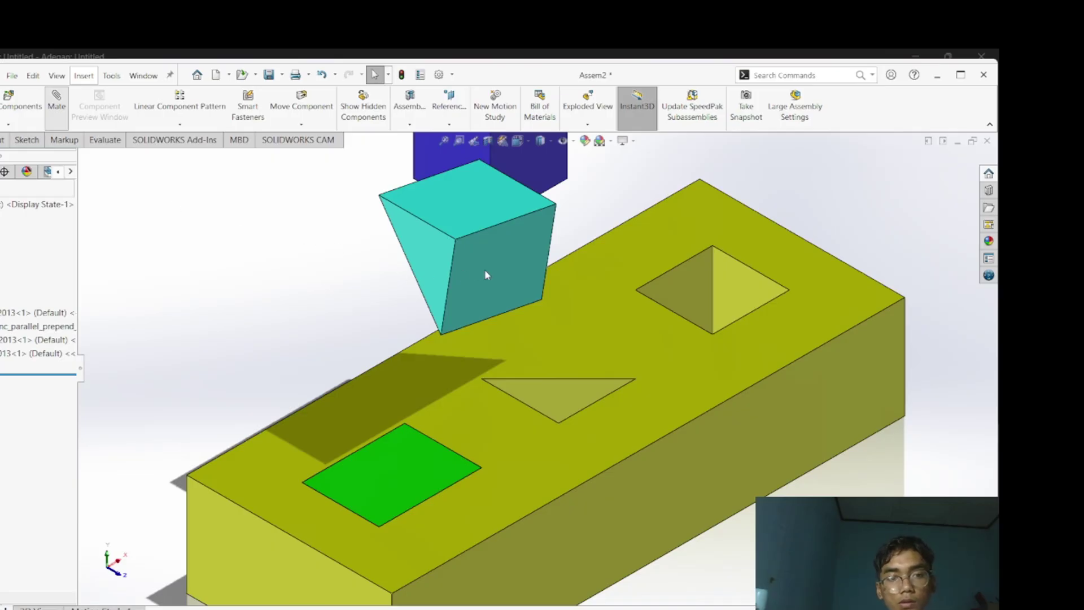
{"action": "key", "text": "m"}
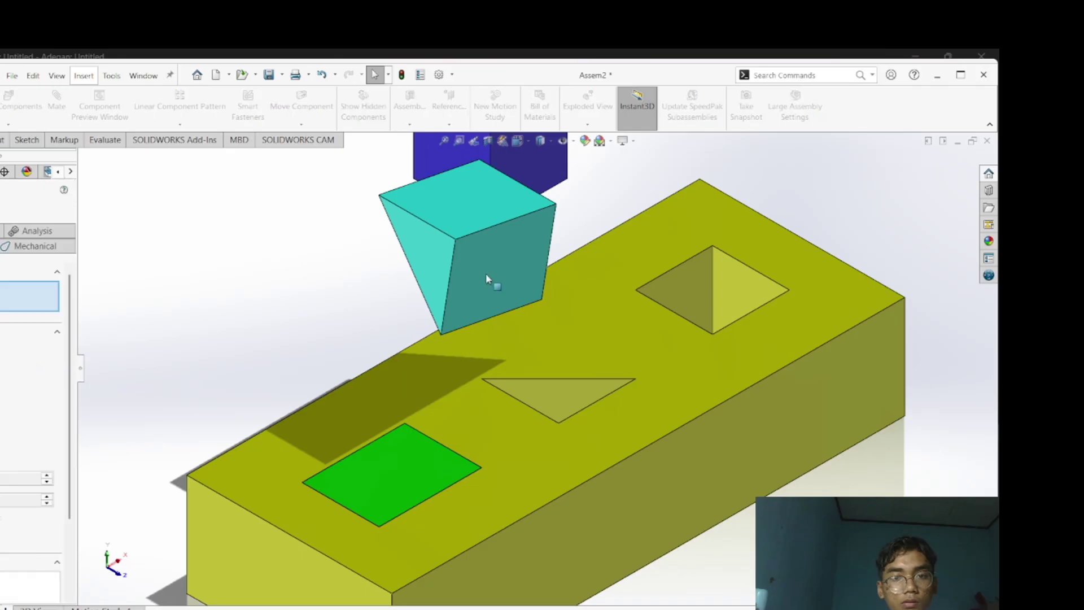
{"action": "left_click", "coordinate": [486, 273]}
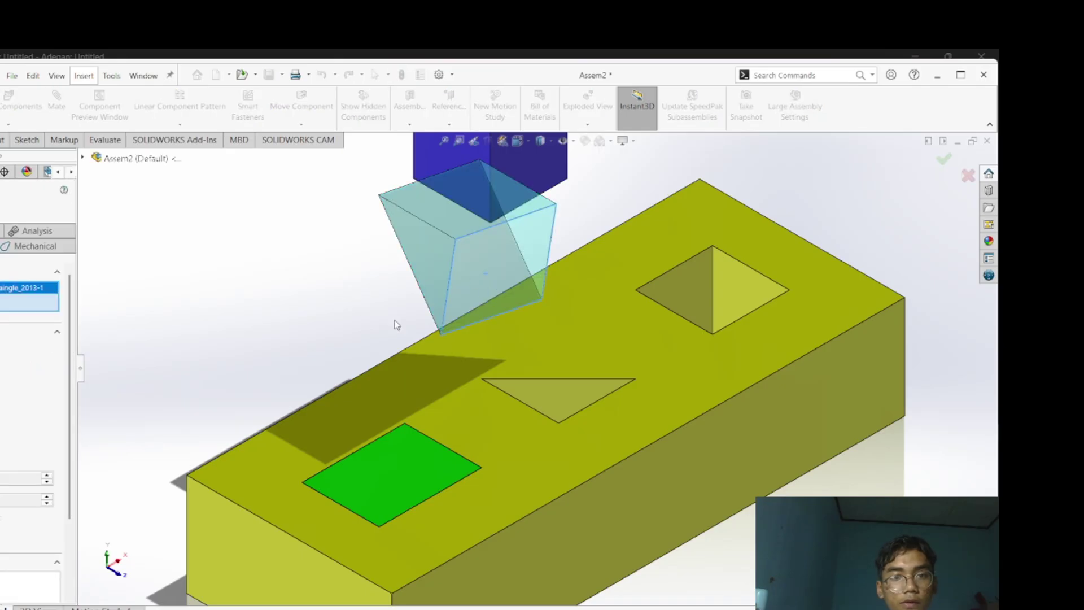
{"action": "left_click", "coordinate": [653, 399]}
{"action": "middle_click_drag", "start_coordinate": [653, 399], "coordinate": [565, 415]}
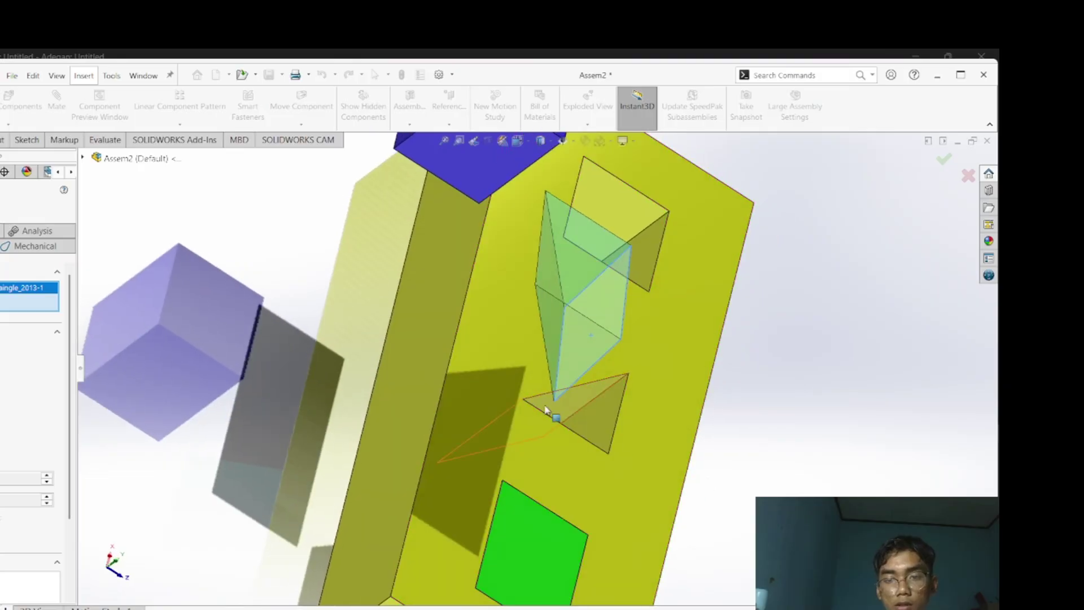
{"action": "left_click", "coordinate": [614, 424]}
{"action": "middle_click_drag", "start_coordinate": [617, 431], "coordinate": [92, 382]}
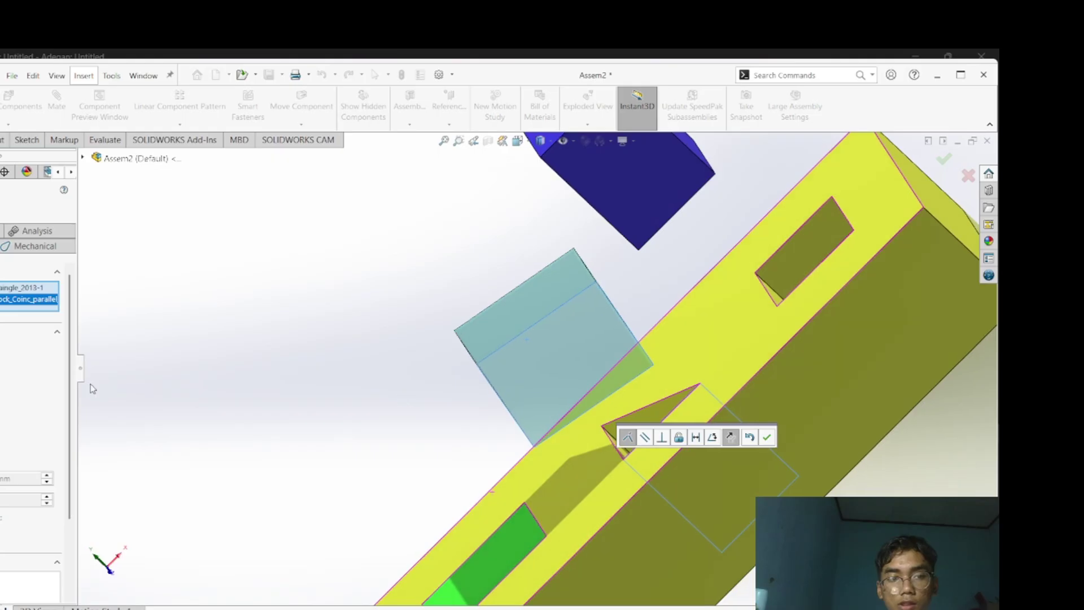
{"action": "middle_click_drag", "start_coordinate": [588, 477], "coordinate": [591, 391]}
{"action": "left_click_drag", "start_coordinate": [591, 392], "coordinate": [576, 341]}
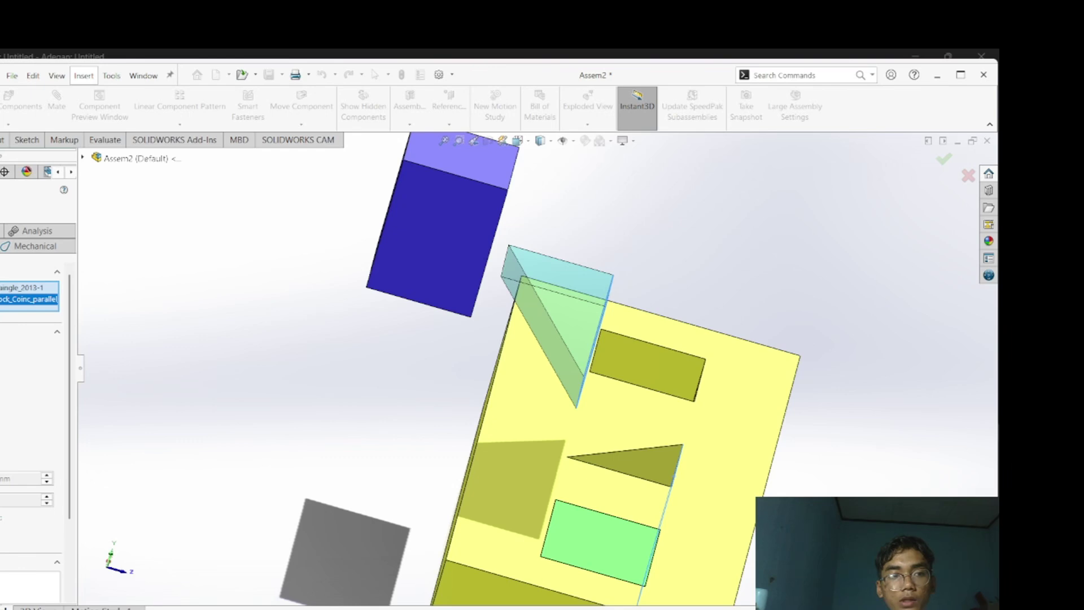
{"action": "key", "text": "Return"}
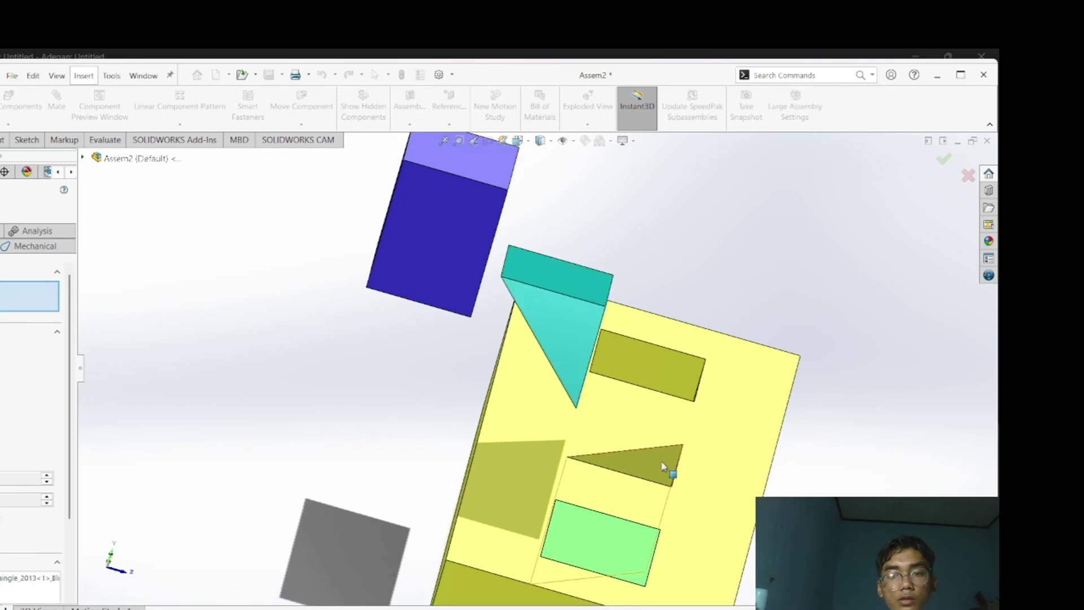
Mate the triangular part's side face coincident with the triangular pocket's inner wall and shift the part over the pocket
{"action": "scroll", "coordinate": [581, 418], "scroll_direction": "down", "scroll_amount": 2}
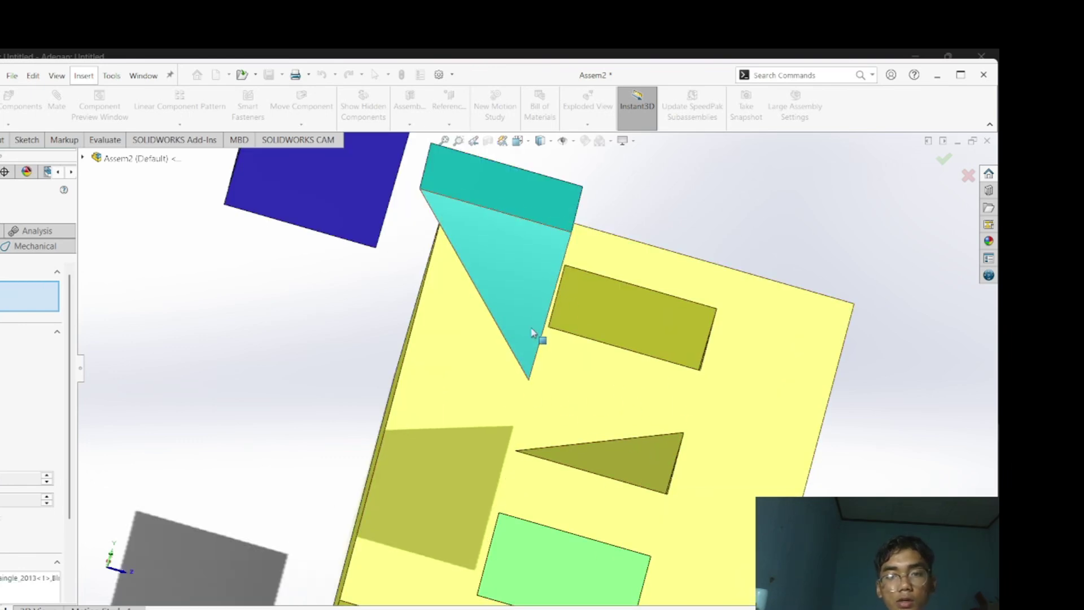
{"action": "middle_click_drag", "start_coordinate": [659, 436], "coordinate": [650, 427]}
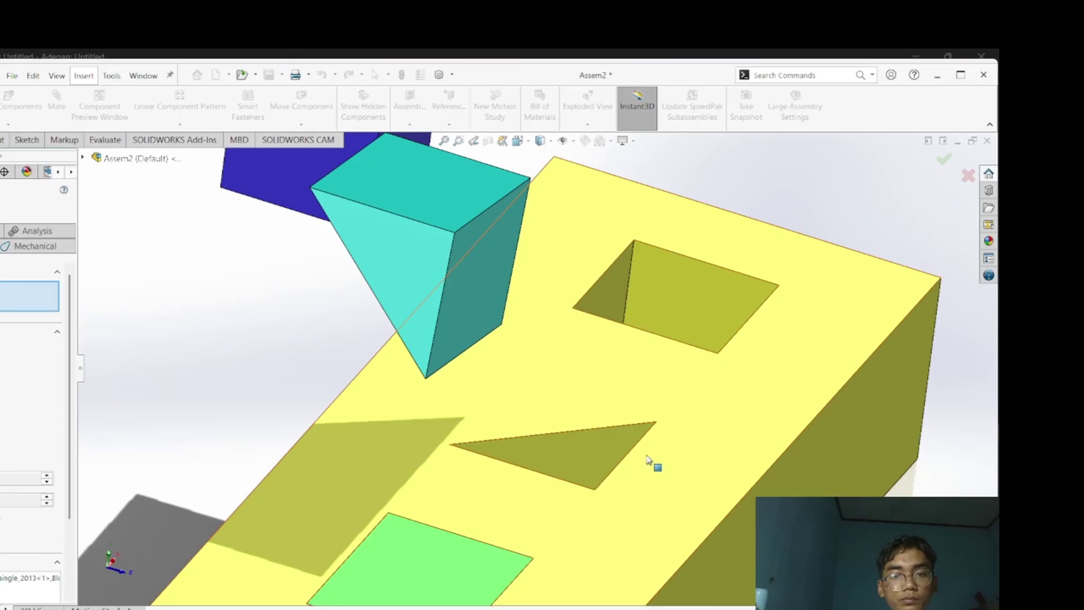
{"action": "scroll", "coordinate": [646, 467], "scroll_direction": "down", "scroll_amount": 2}
{"action": "scroll", "coordinate": [644, 465], "scroll_direction": "up", "scroll_amount": 2}
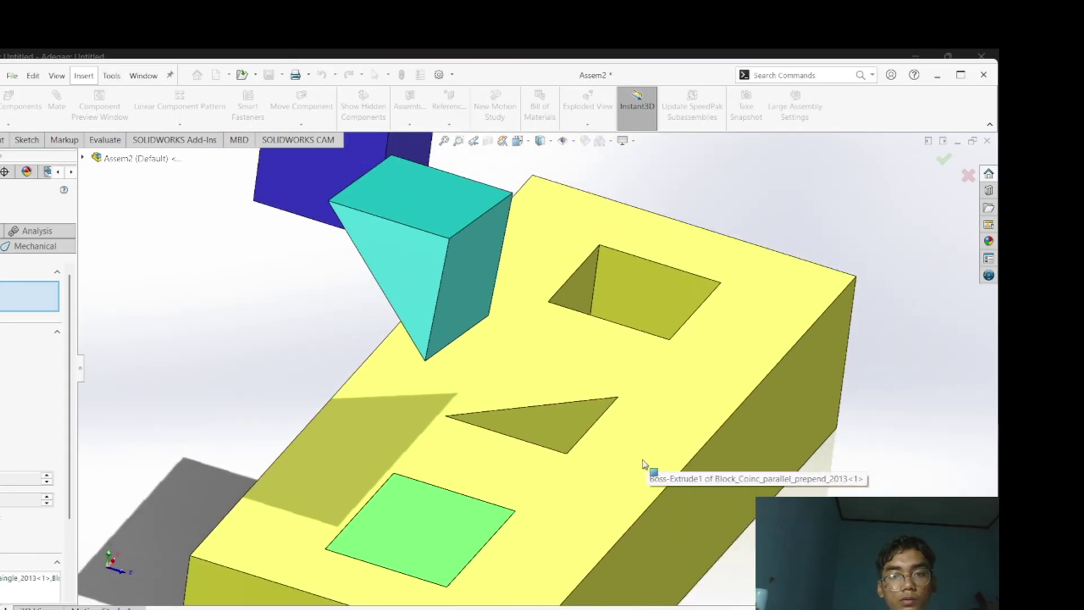
{"action": "left_click", "coordinate": [465, 314]}
{"action": "middle_click_drag", "start_coordinate": [533, 368], "coordinate": [537, 432]}
{"action": "left_click", "coordinate": [599, 460]}
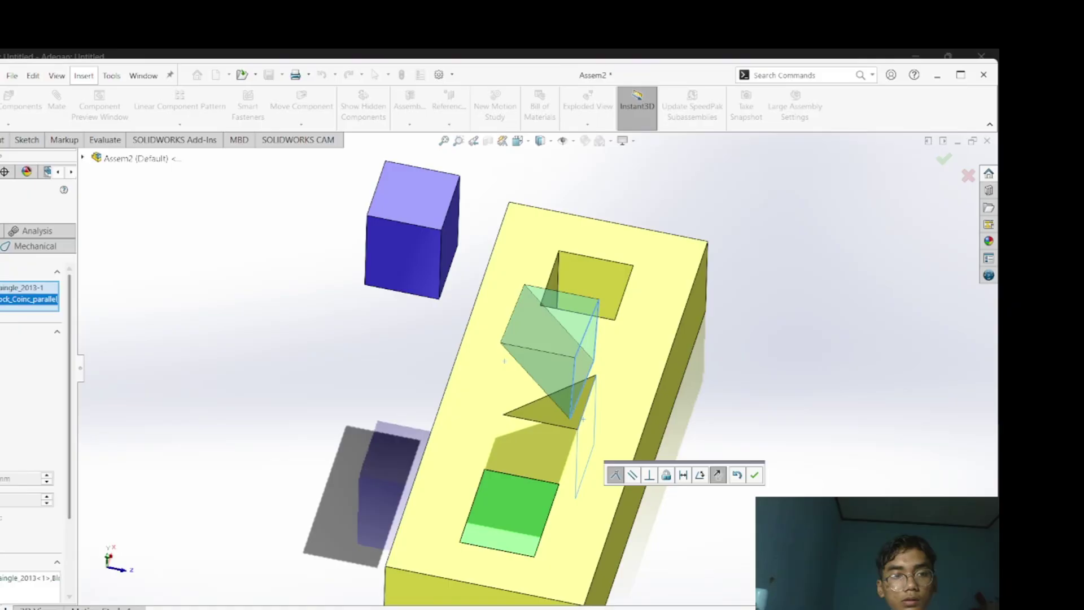
{"action": "key", "text": "Return"}
{"action": "left_click_drag", "start_coordinate": [557, 378], "coordinate": [583, 495]}
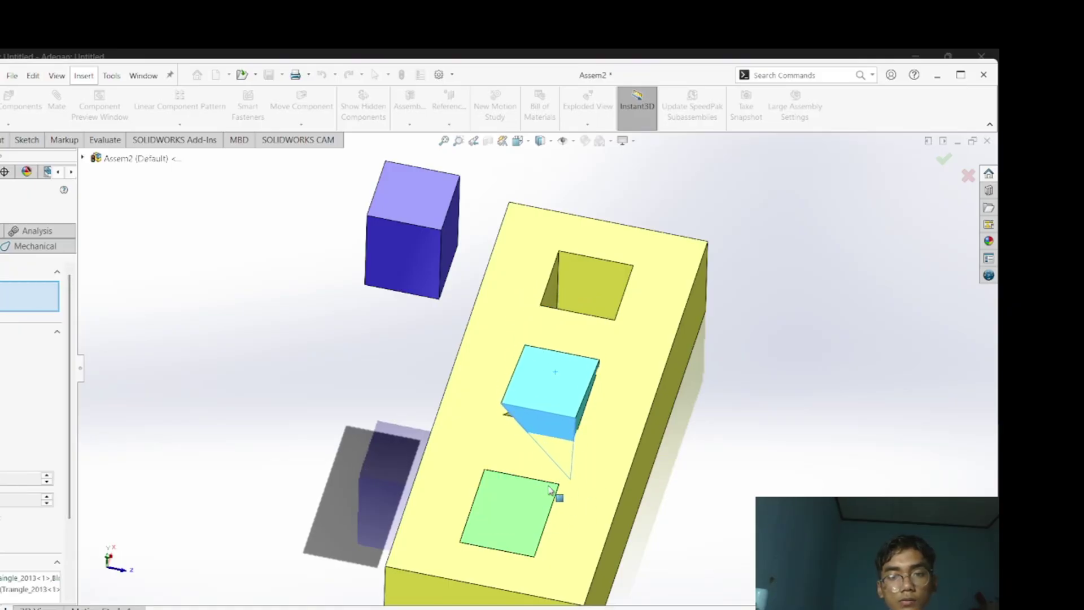
{"action": "middle_click_drag", "start_coordinate": [544, 468], "coordinate": [650, 432]}
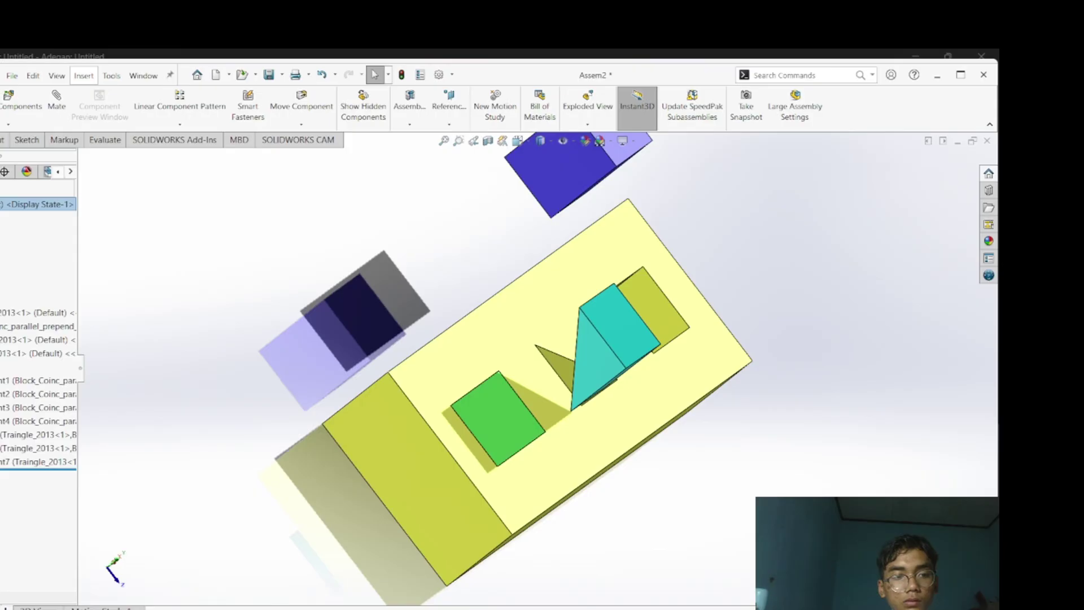
Delete the last two mates applied to the triangular part
{"action": "left_click", "coordinate": [7, 461]}
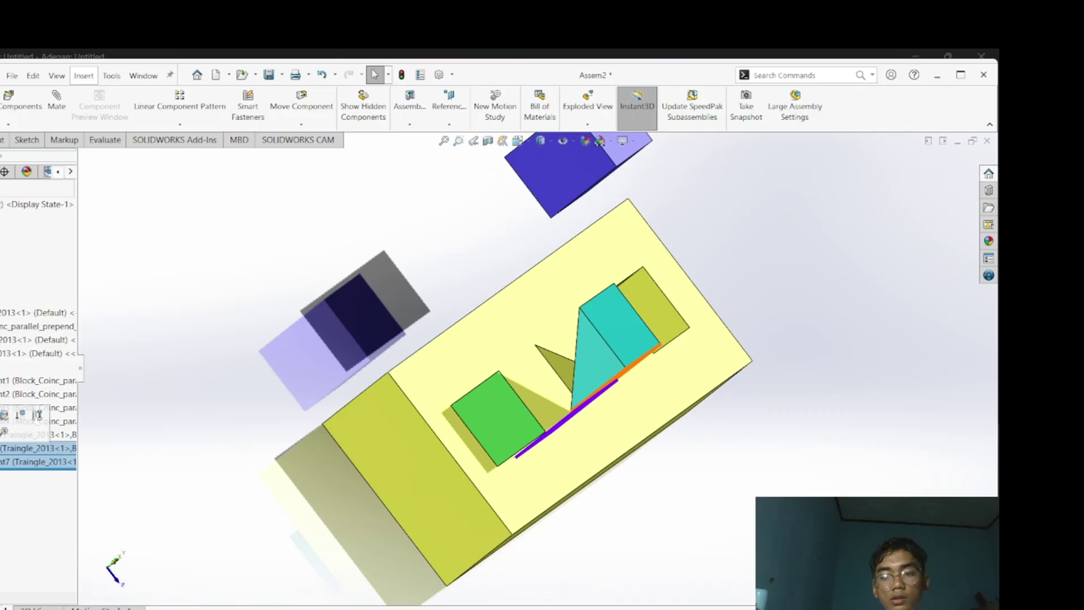
{"action": "key", "text": "Delete"}
{"action": "left_click", "coordinate": [542, 271]}
{"action": "left_click", "coordinate": [538, 272]}
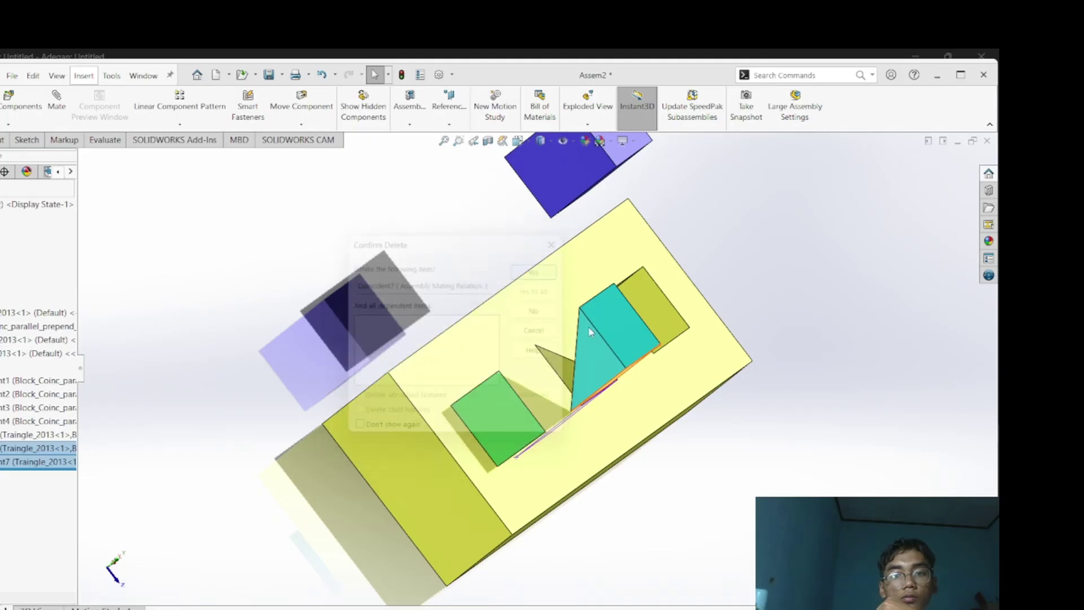
Rotate the triangular part until a triangular face points upward beside the triangular pocket
{"action": "middle_click_drag", "start_coordinate": [631, 419], "coordinate": [542, 370]}
{"action": "right_click_drag", "start_coordinate": [522, 340], "coordinate": [387, 392]}
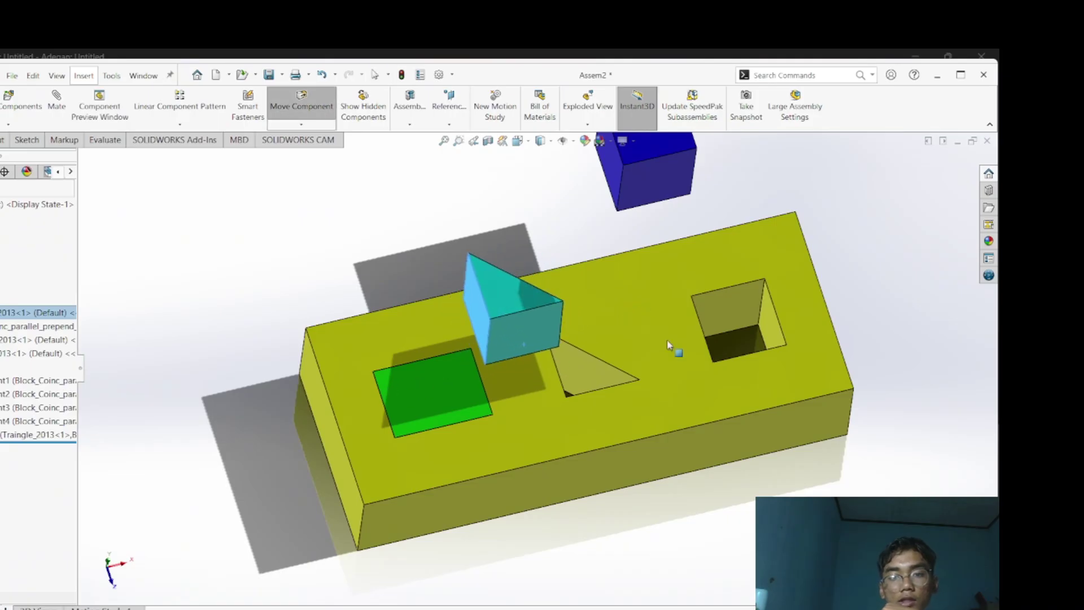
{"action": "key", "text": "Escape"}
{"action": "scroll", "coordinate": [666, 351], "scroll_direction": "down", "scroll_amount": 1}
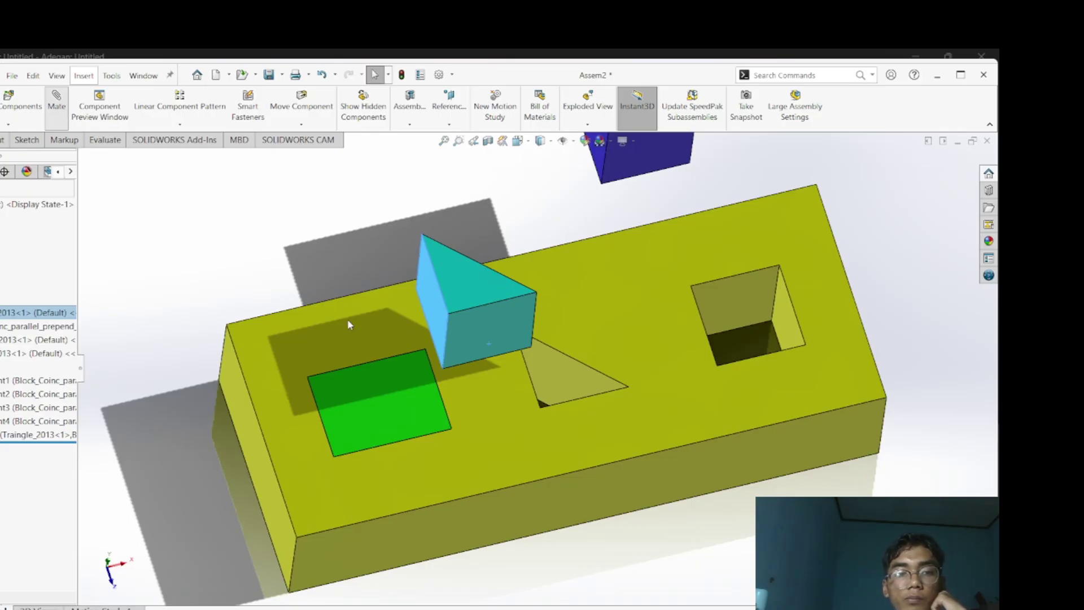
Add a perpendicular mate between the triangular part's side face next to the green part and the triangular pocket's front inner wall
{"action": "left_click", "coordinate": [57, 99]}
{"action": "middle_click_drag", "start_coordinate": [452, 367], "coordinate": [611, 411]}
{"action": "mouse_move", "coordinate": [417, 380]}
{"action": "middle_mouse_down"}
{"action": "mouse_move", "coordinate": [448, 390]}
{"action": "mouse_move", "coordinate": [406, 373]}
{"action": "middle_mouse_up"}
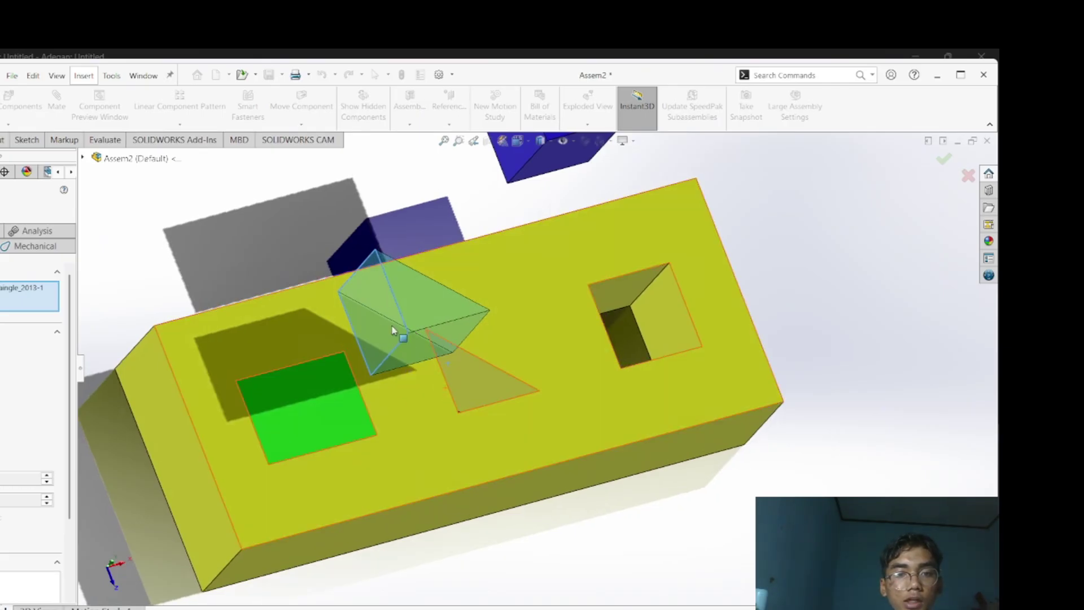
{"action": "middle_click_drag", "start_coordinate": [379, 325], "coordinate": [337, 267]}
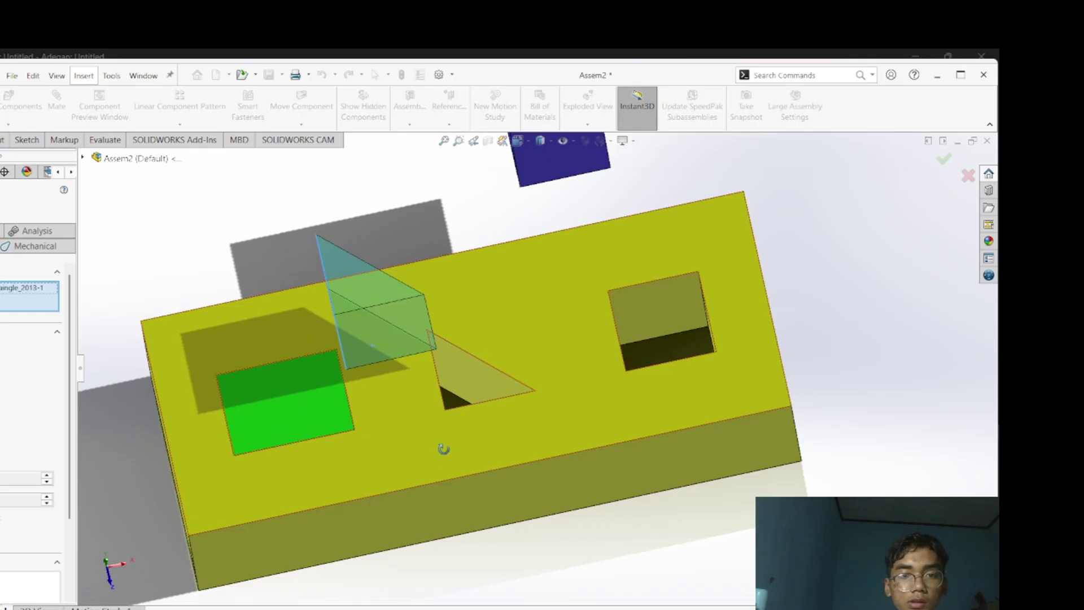
{"action": "middle_click_drag", "start_coordinate": [444, 449], "coordinate": [476, 435]}
{"action": "left_click", "coordinate": [478, 394]}
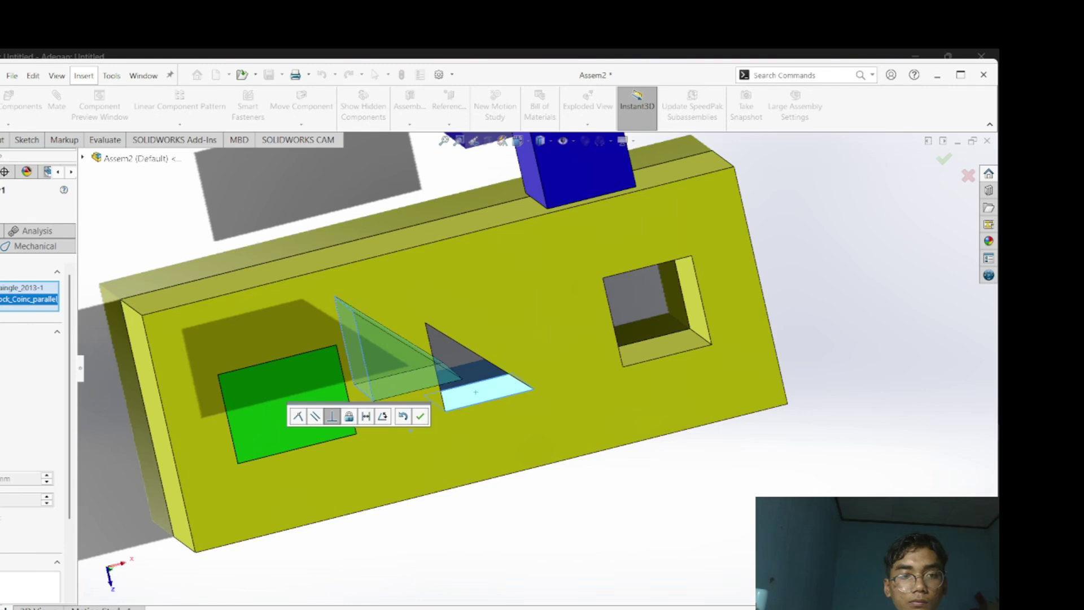
{"action": "left_click", "coordinate": [420, 417]}
Move the triangular part to just above the triangular pocket
{"action": "middle_click_drag", "start_coordinate": [431, 399], "coordinate": [382, 350]}
{"action": "left_click_drag", "start_coordinate": [382, 351], "coordinate": [486, 378]}
{"action": "middle_click_drag", "start_coordinate": [550, 376], "coordinate": [544, 339]}
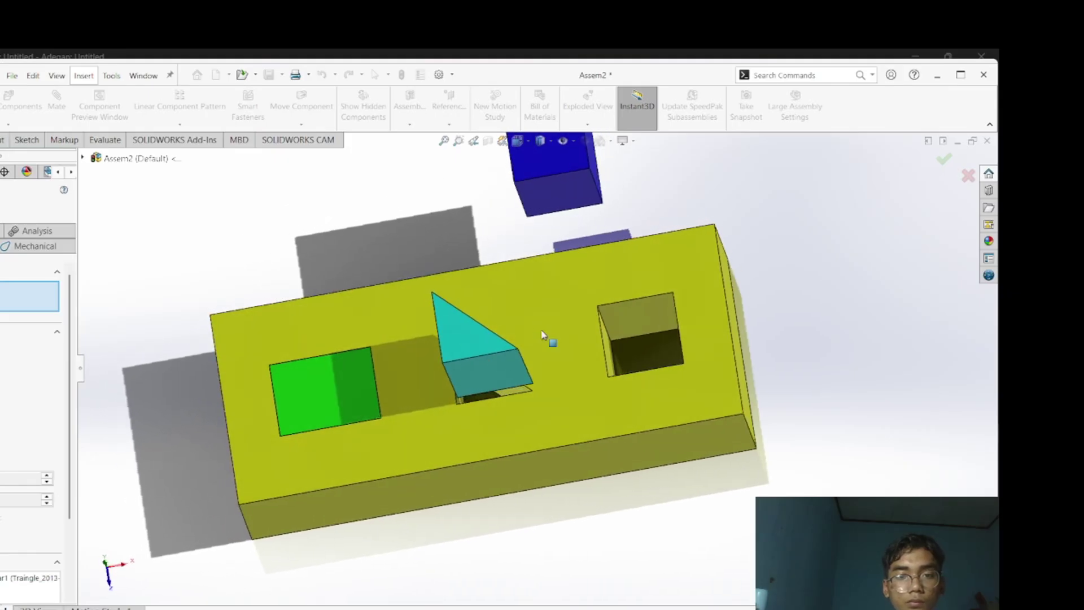
Add a perpendicular mate between the triangular pocket's front top edge and the triangular part's vertical corner edge
{"action": "scroll", "coordinate": [484, 406], "scroll_direction": "down", "scroll_amount": 5}
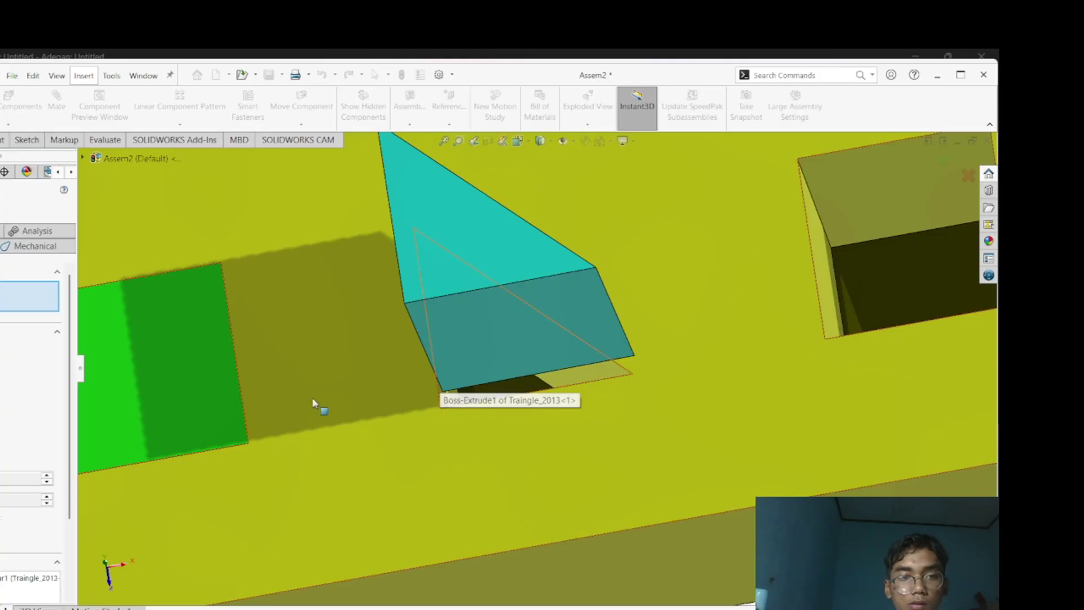
{"action": "left_click", "coordinate": [485, 403]}
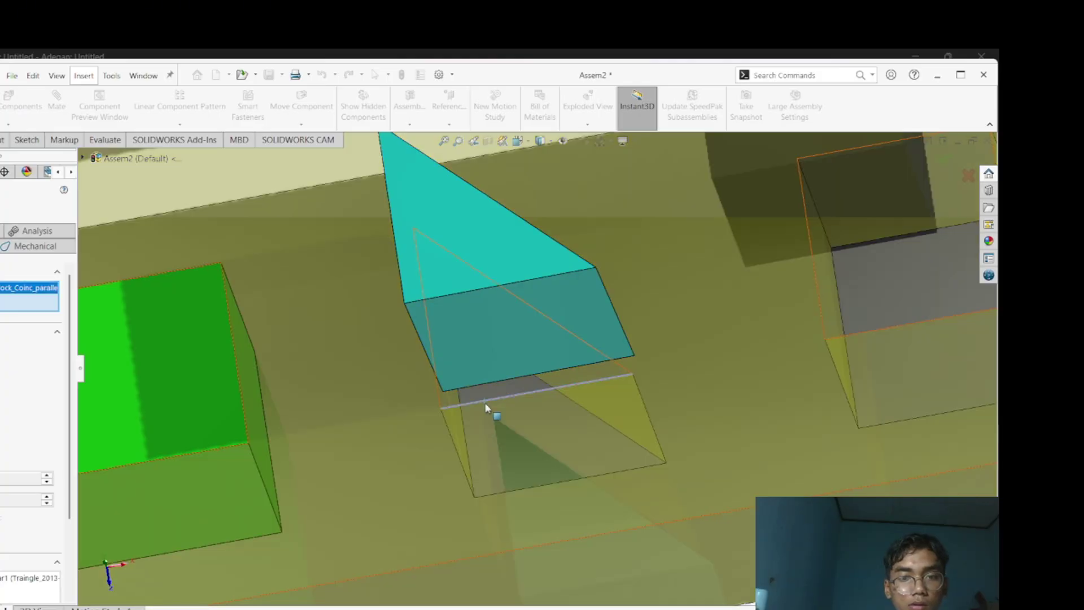
{"action": "left_click", "coordinate": [435, 374]}
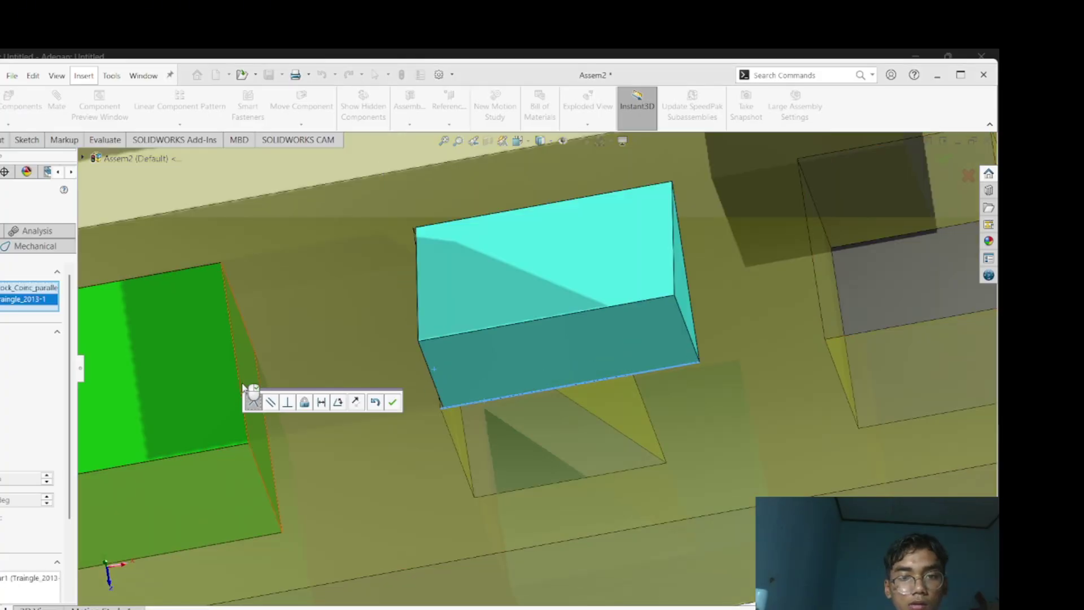
{"action": "middle_click_drag", "start_coordinate": [684, 388], "coordinate": [632, 316]}
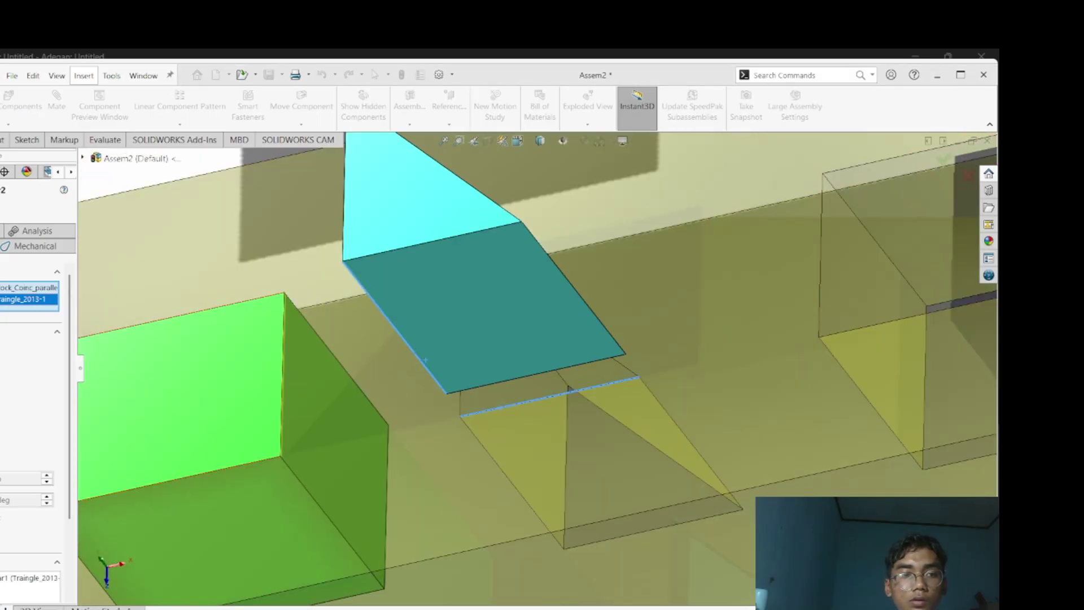
{"action": "key", "text": "Return"}
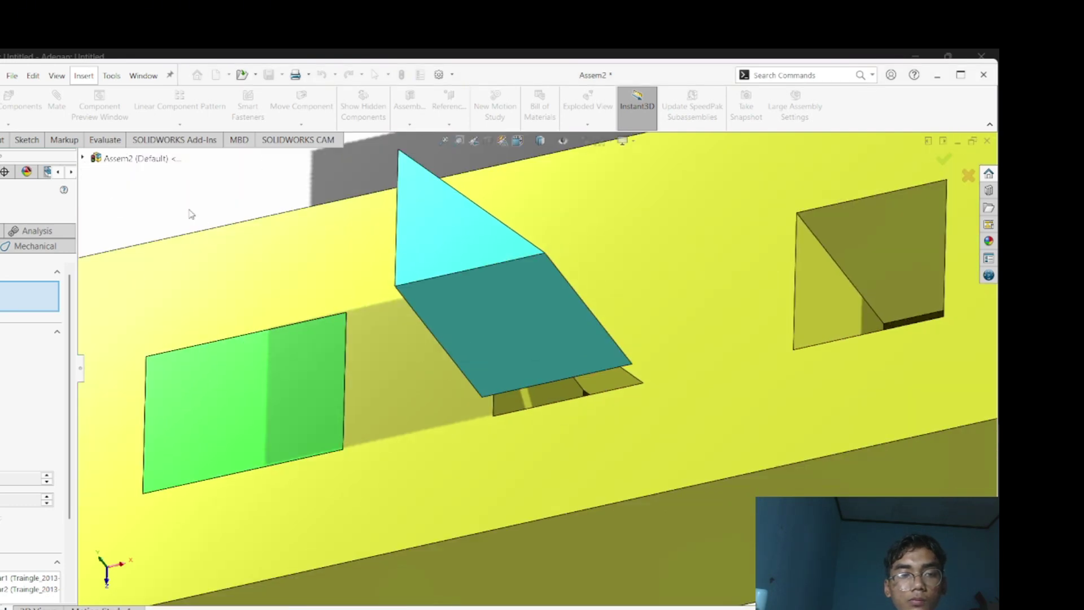
Mate the triangular top face's edge nearest the green part coincident with the matching top edge of the triangular pocket
{"action": "left_click", "coordinate": [397, 232]}
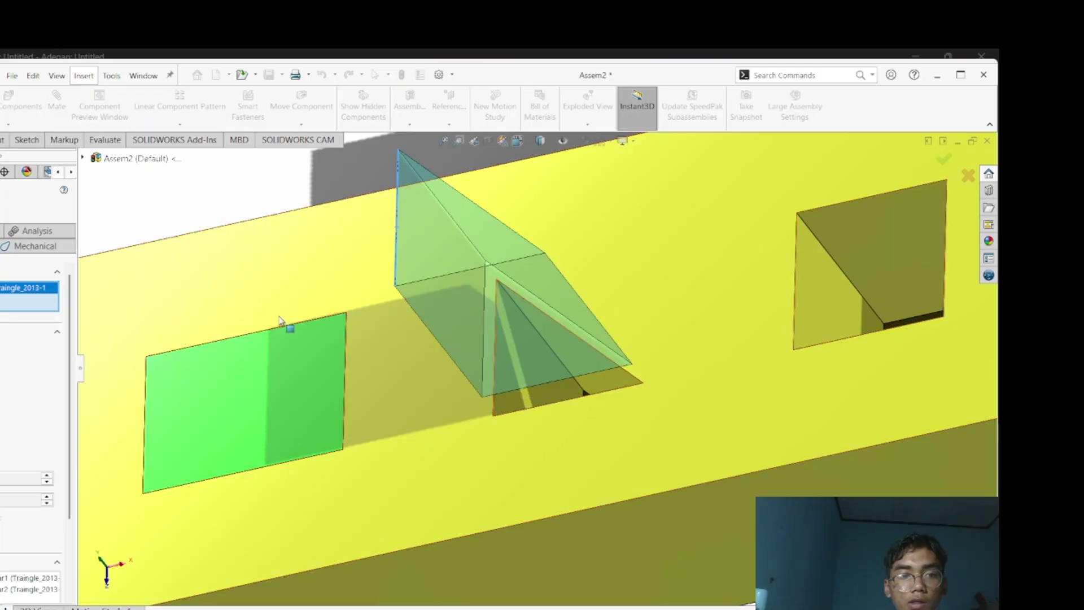
{"action": "scroll", "coordinate": [492, 372], "scroll_direction": "down", "scroll_amount": 2}
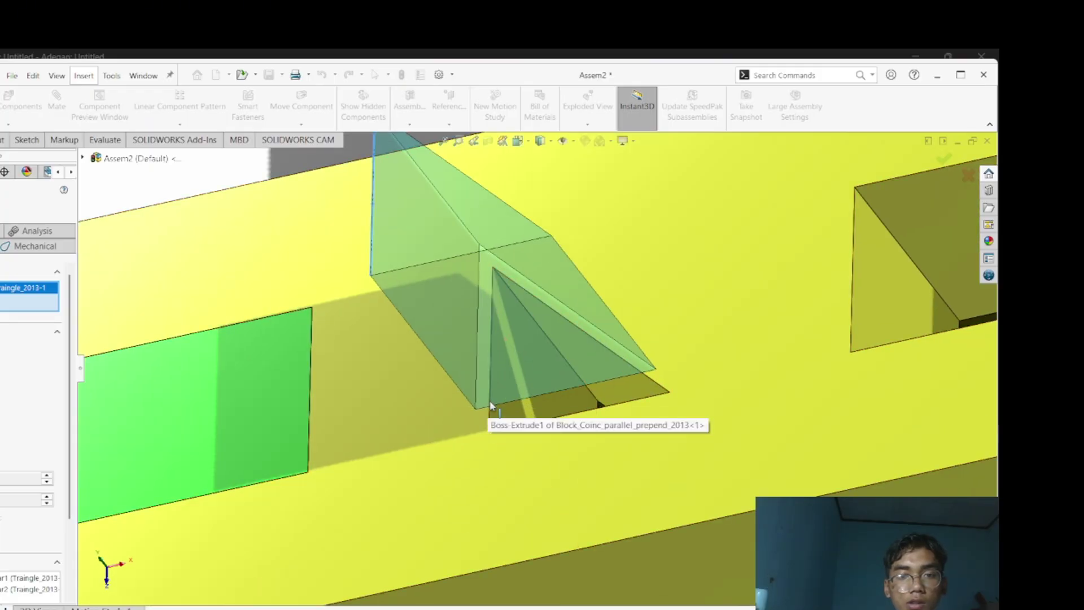
{"action": "left_click", "coordinate": [490, 417]}
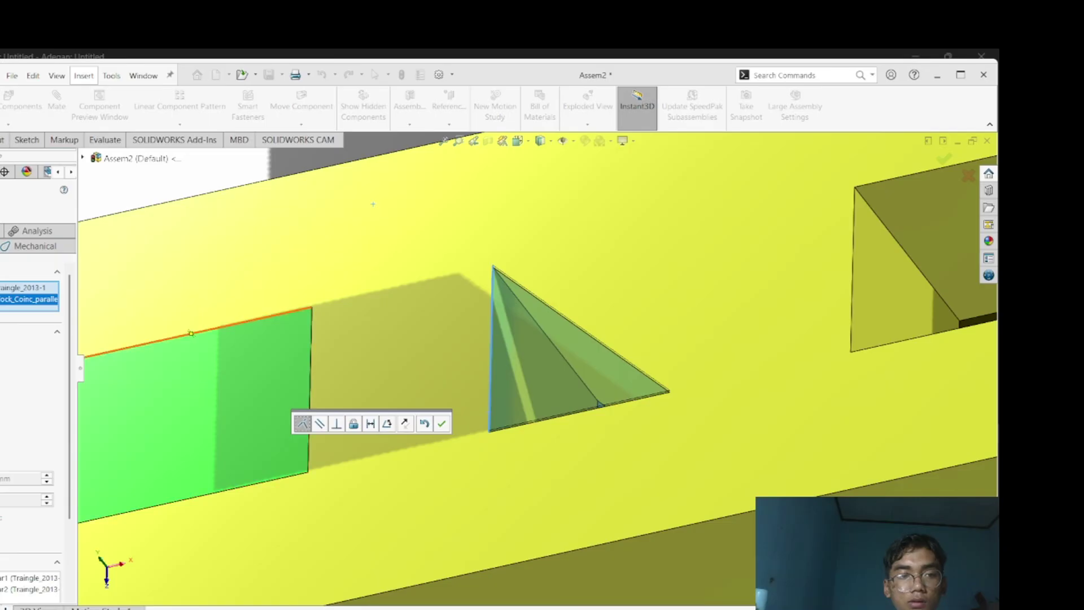
{"action": "left_click", "coordinate": [442, 423]}
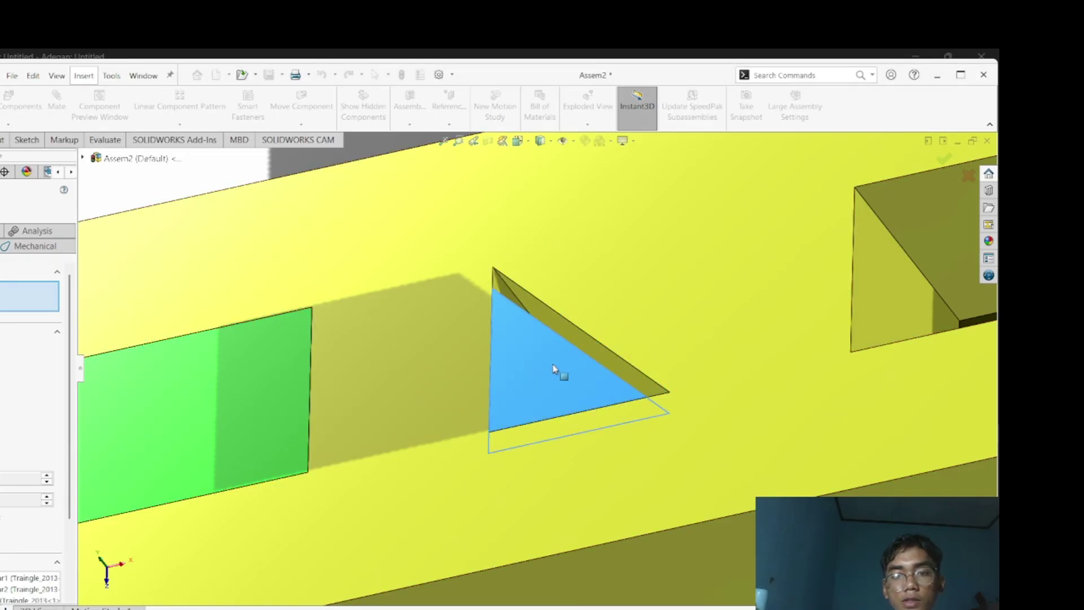
Mate the triangular part's sloped face coincident with the slanted inner wall of the triangular pocket
{"action": "left_click", "coordinate": [539, 395]}
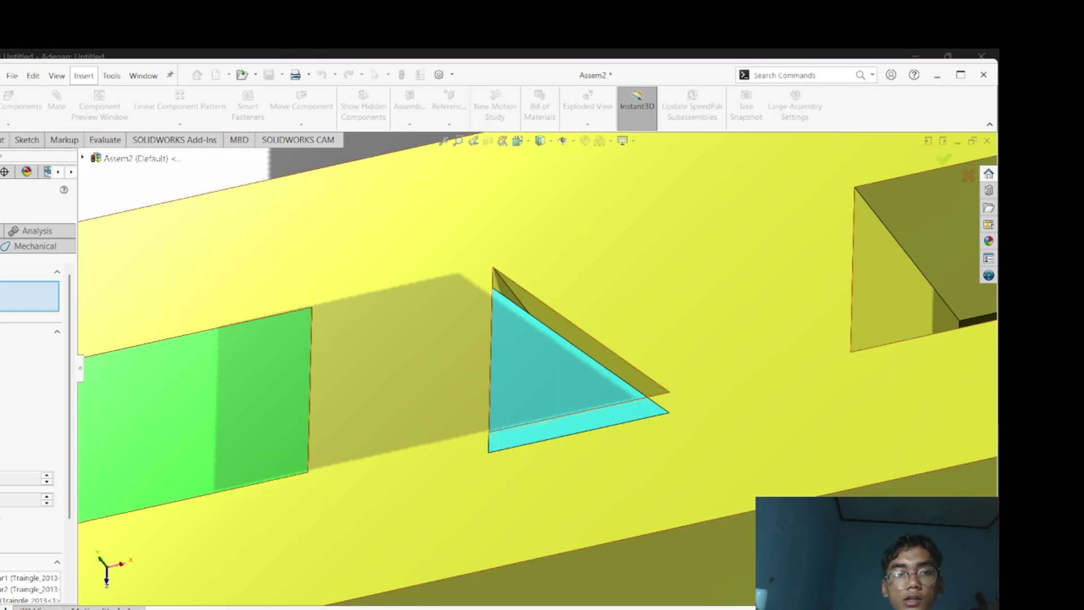
{"action": "left_click", "coordinate": [571, 339]}
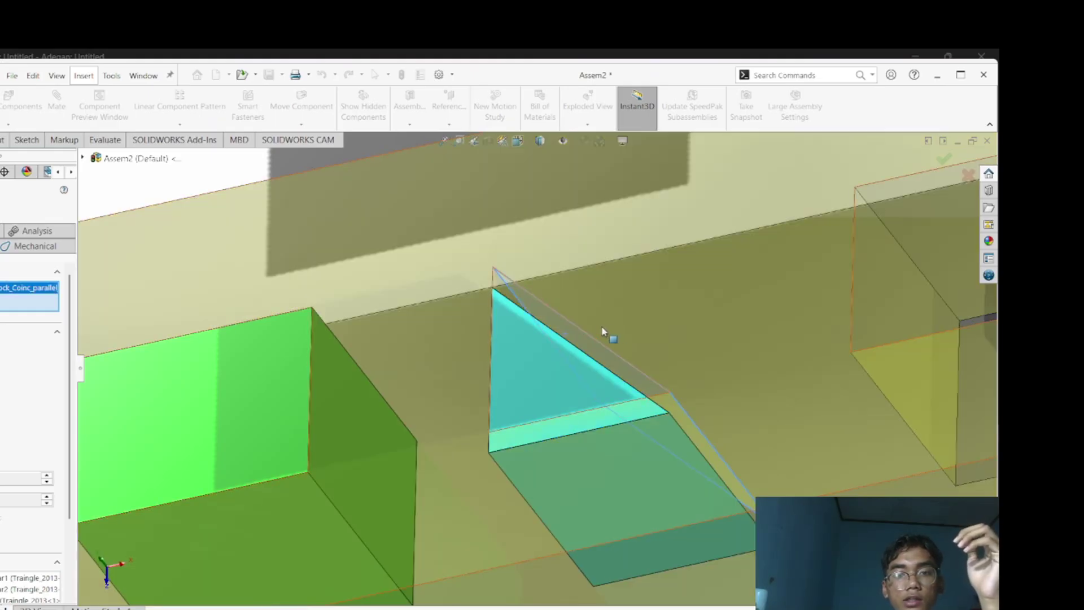
{"action": "scroll", "coordinate": [605, 333], "scroll_direction": "up", "scroll_amount": 2}
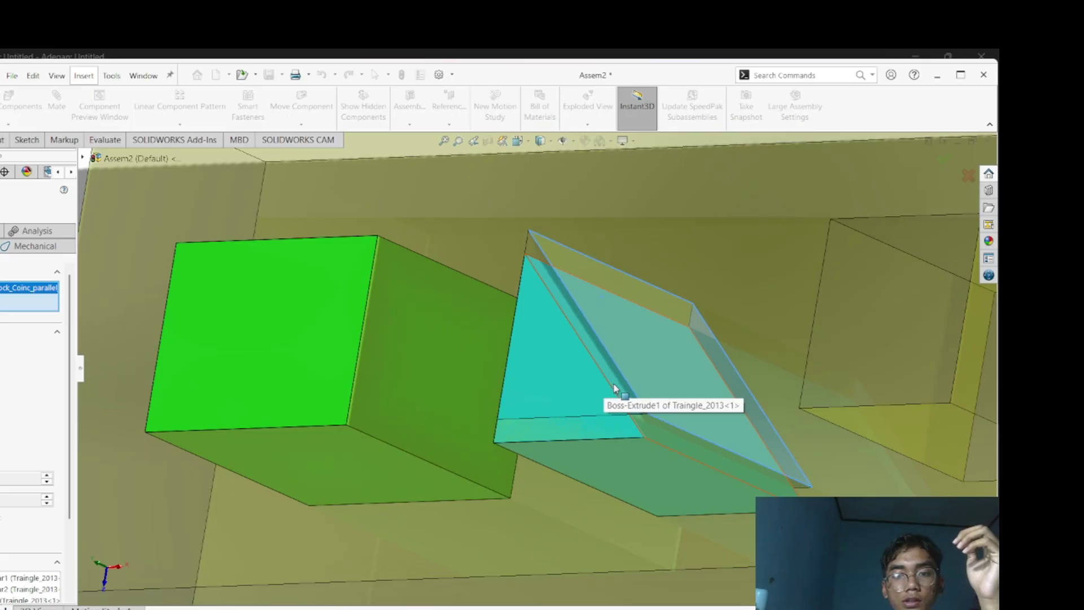
{"action": "left_click", "coordinate": [616, 388]}
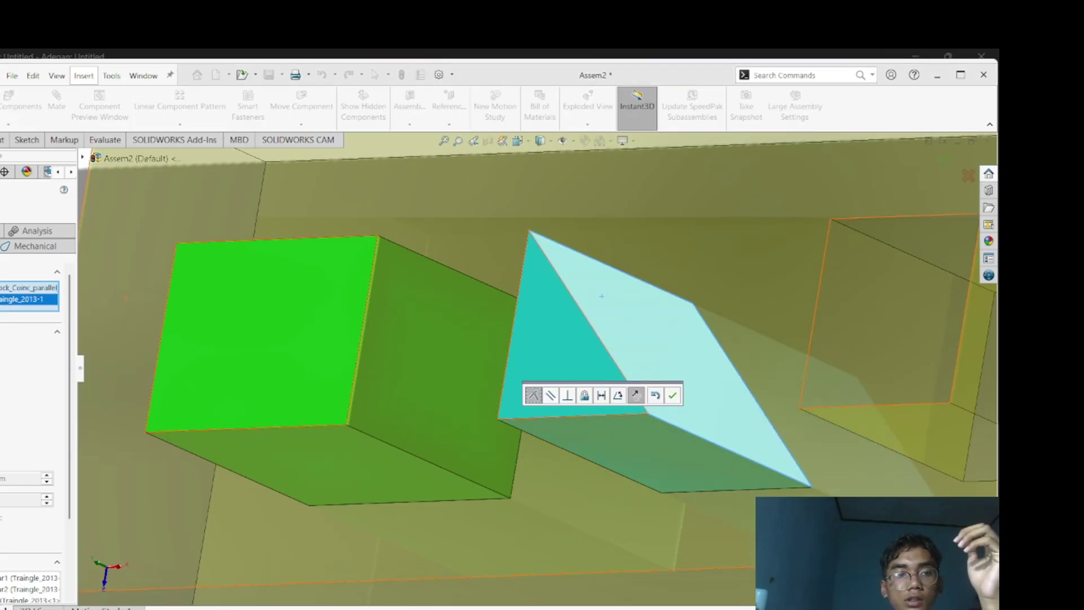
{"action": "left_click", "coordinate": [672, 395]}
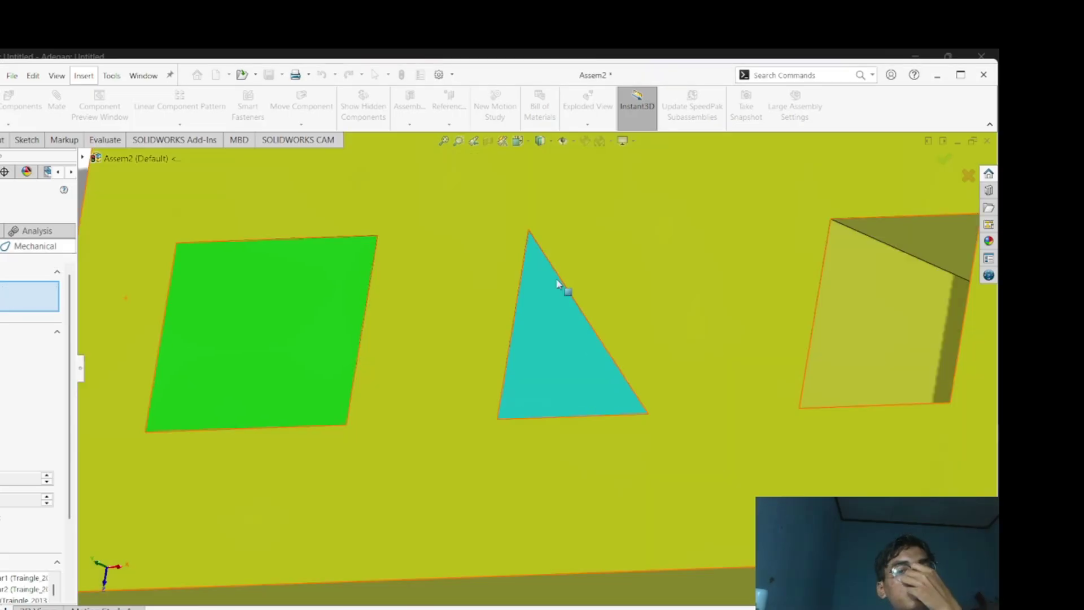
{"action": "scroll", "coordinate": [755, 296], "scroll_direction": "up", "scroll_amount": 5}
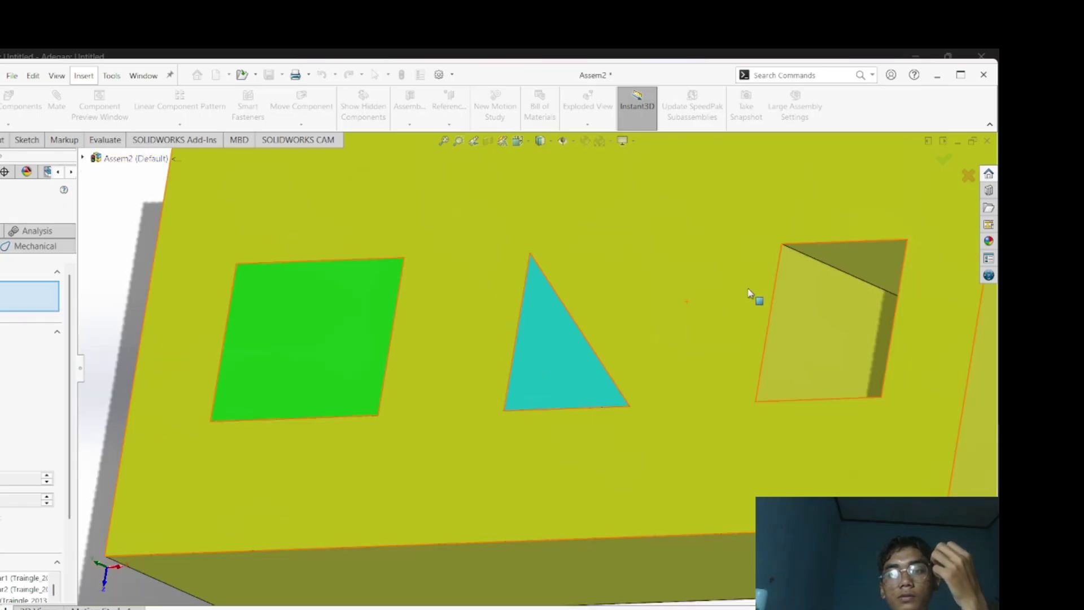
{"action": "scroll", "coordinate": [749, 281], "scroll_direction": "up", "scroll_amount": 4}
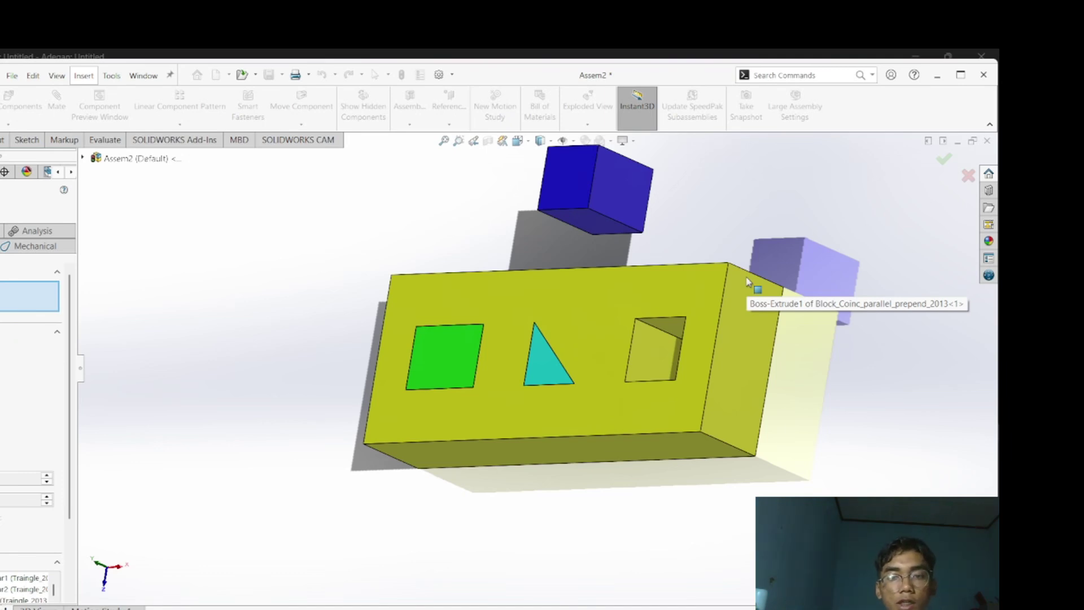
{"action": "middle_click_drag", "start_coordinate": [552, 261], "coordinate": [658, 265]}
{"action": "scroll", "coordinate": [635, 234], "scroll_direction": "down", "scroll_amount": 4}
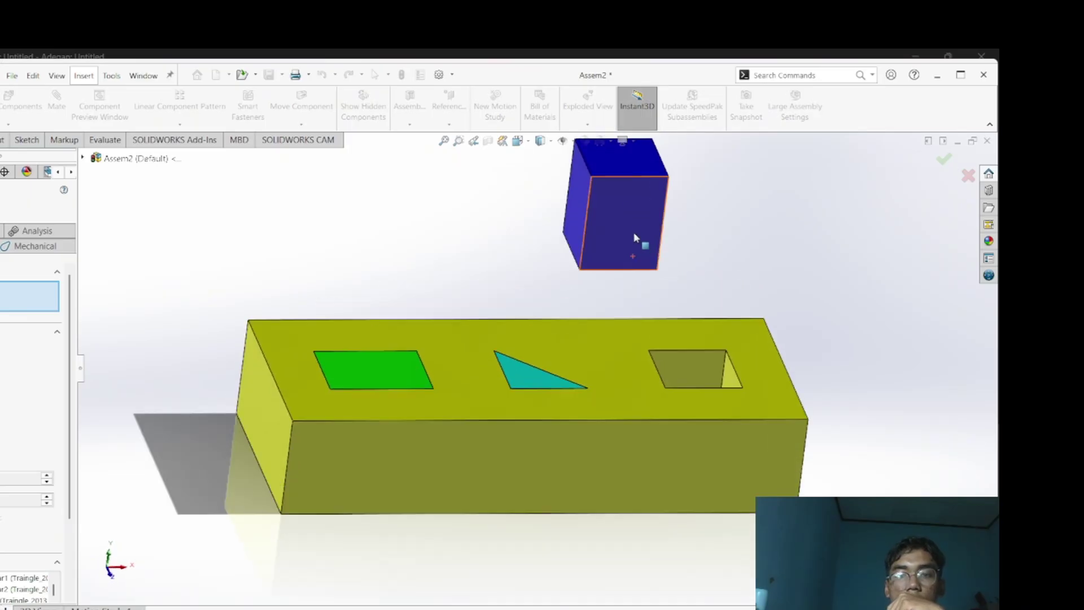
{"action": "scroll", "coordinate": [634, 241], "scroll_direction": "up", "scroll_amount": 3}
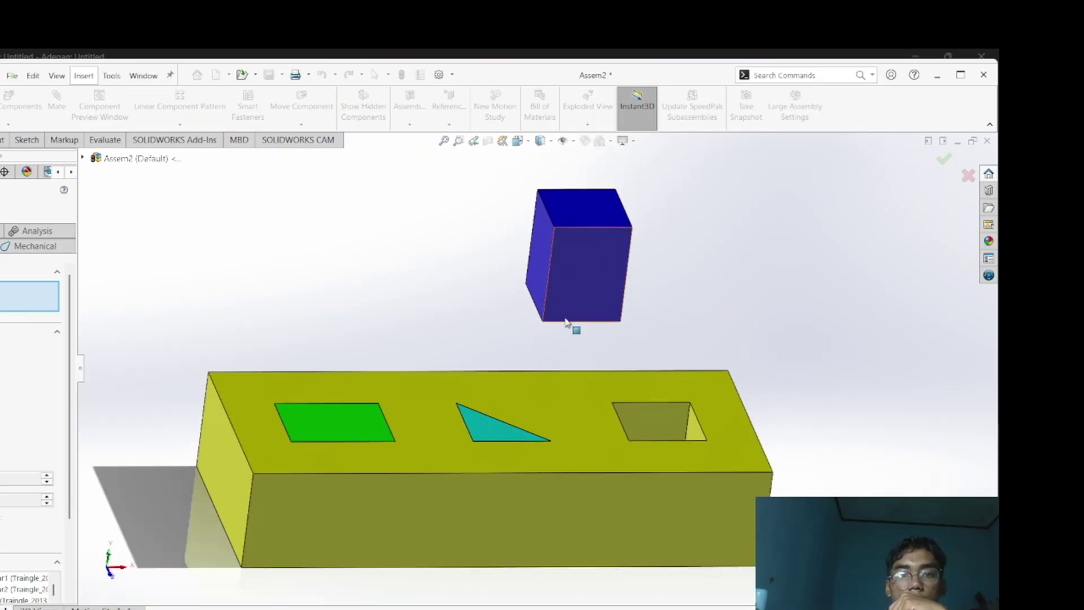
{"action": "left_click", "coordinate": [605, 294]}
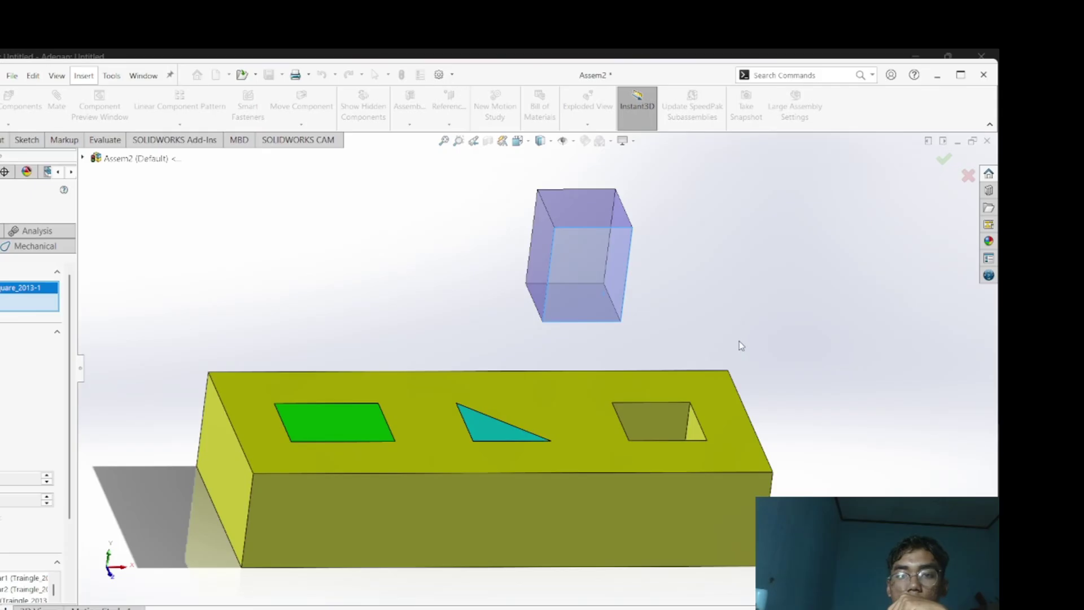
{"action": "scroll", "coordinate": [737, 351], "scroll_direction": "down", "scroll_amount": 2}
{"action": "middle_click_drag", "start_coordinate": [737, 350], "coordinate": [712, 428]}
{"action": "key", "text": "Delete"}
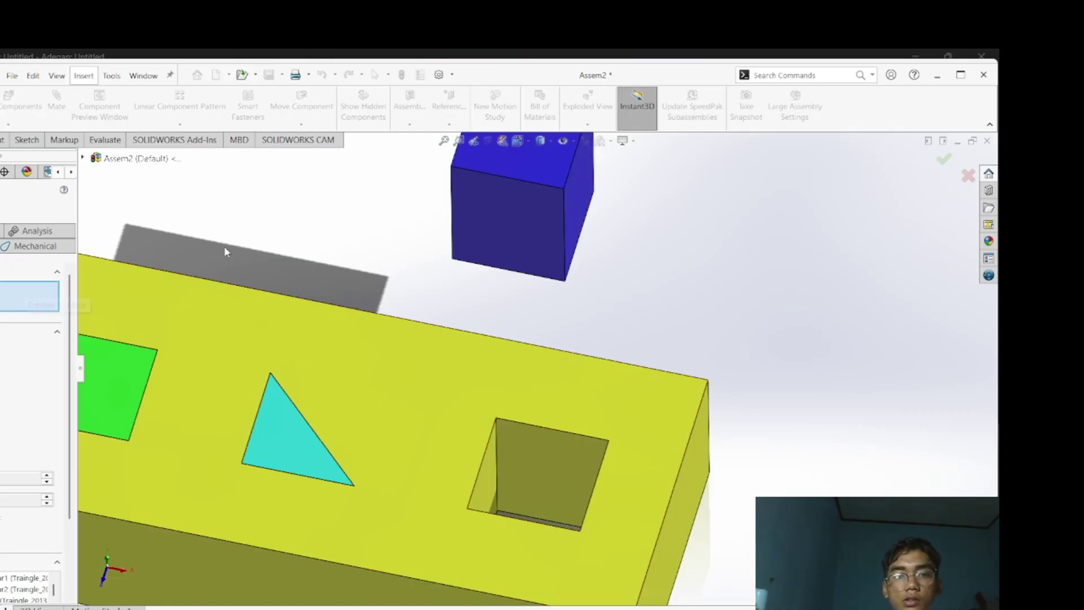
Mate the blue part's top face coincident with the yellow block's top face
{"action": "middle_click_drag", "start_coordinate": [225, 249], "coordinate": [541, 263]}
{"action": "left_click", "coordinate": [515, 195]}
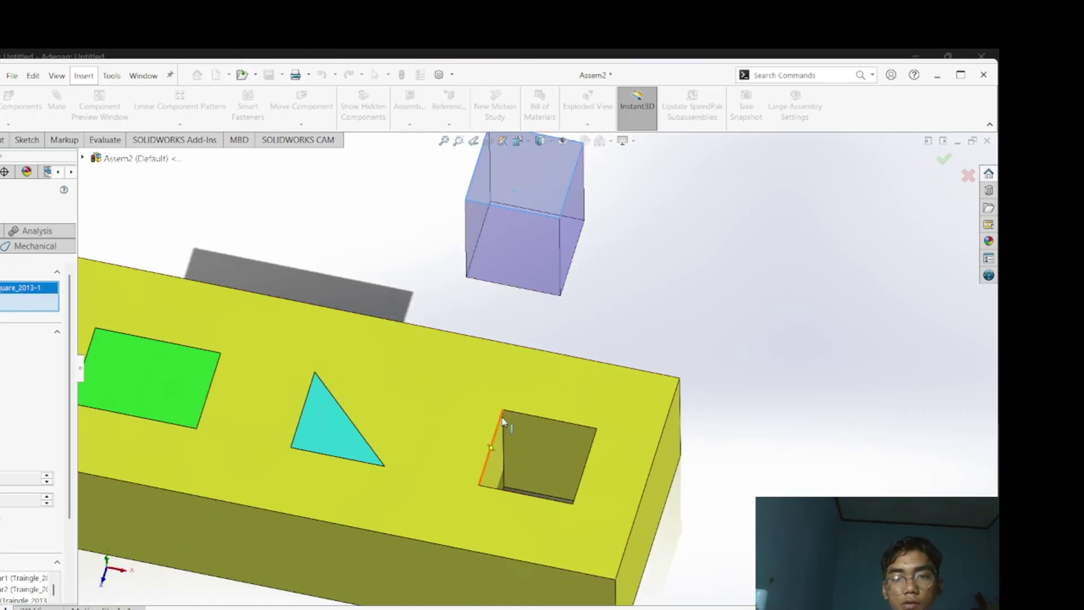
{"action": "left_click", "coordinate": [555, 410]}
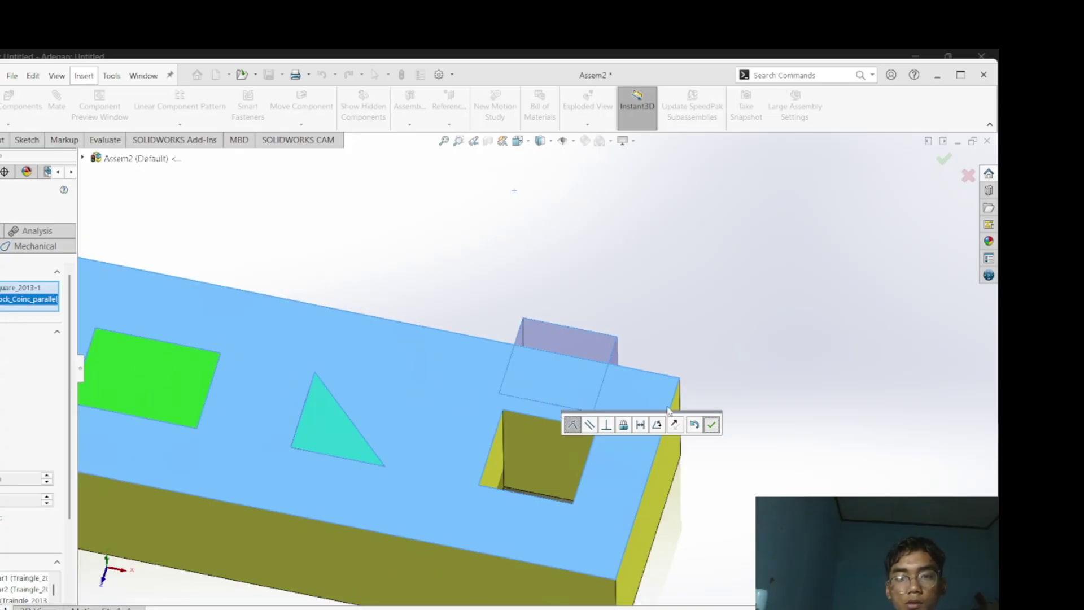
{"action": "left_click", "coordinate": [711, 424]}
Move the blue part over the square pocket and mate its rear face coincident with the pocket's rear inner wall
{"action": "left_click_drag", "start_coordinate": [581, 342], "coordinate": [561, 423]}
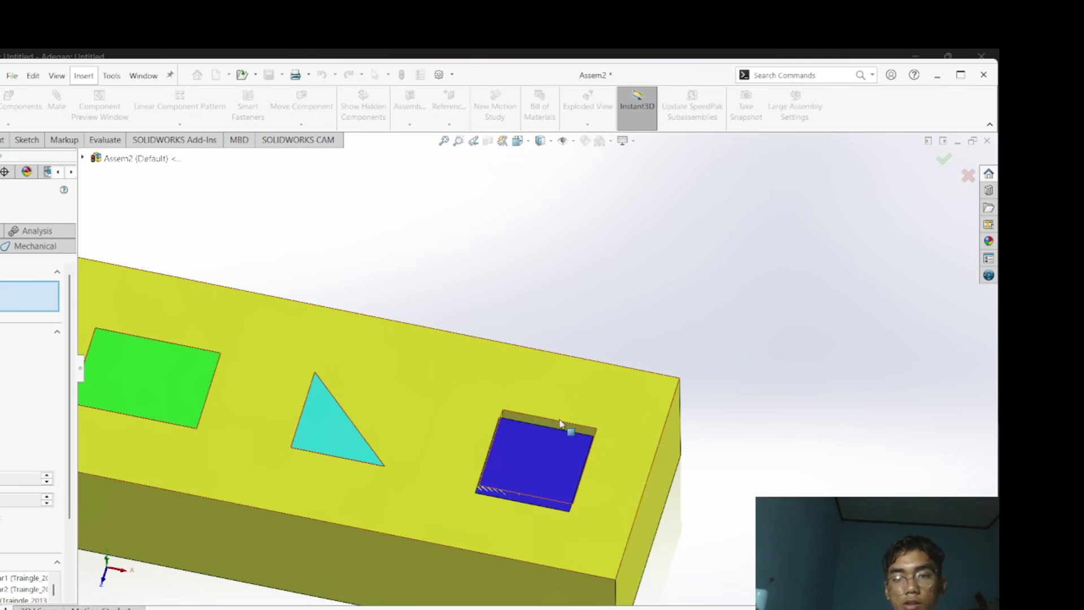
{"action": "left_click", "coordinate": [550, 444]}
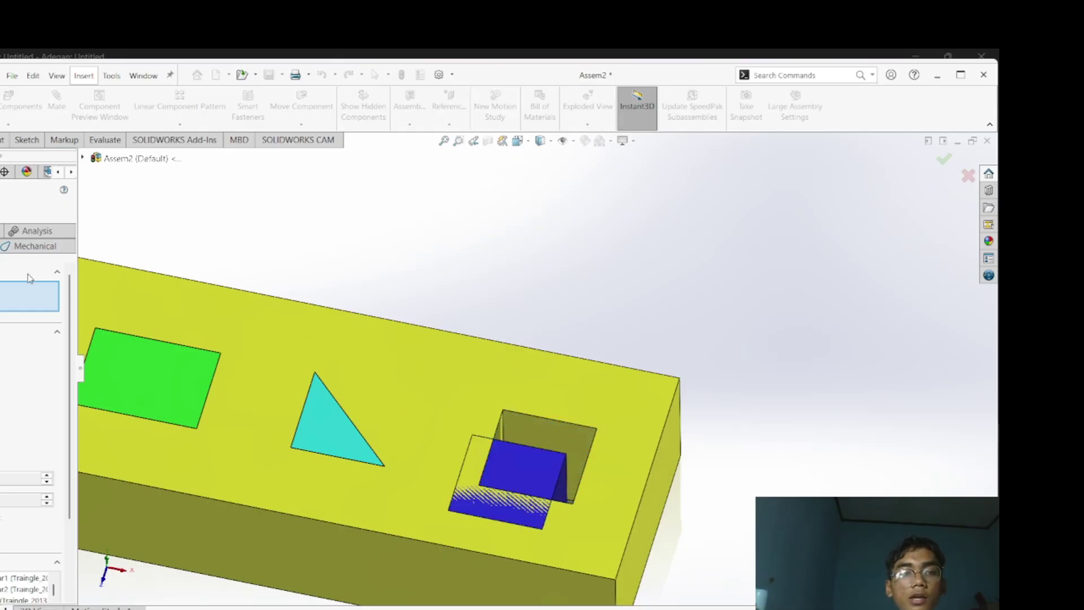
{"action": "left_click", "coordinate": [534, 435]}
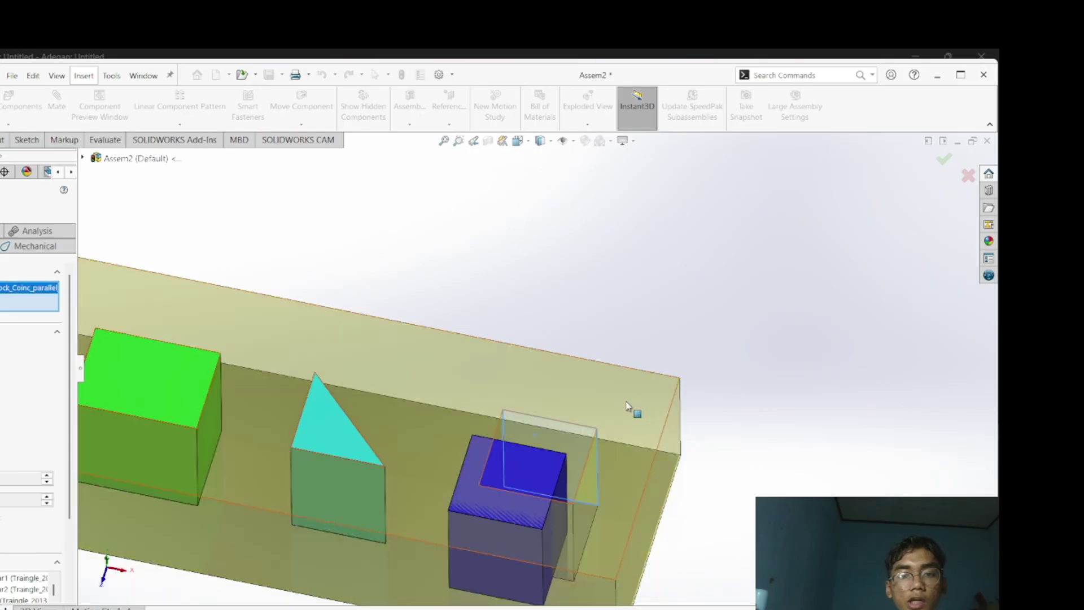
{"action": "middle_click_drag", "start_coordinate": [597, 402], "coordinate": [465, 533]}
{"action": "left_click", "coordinate": [588, 450]}
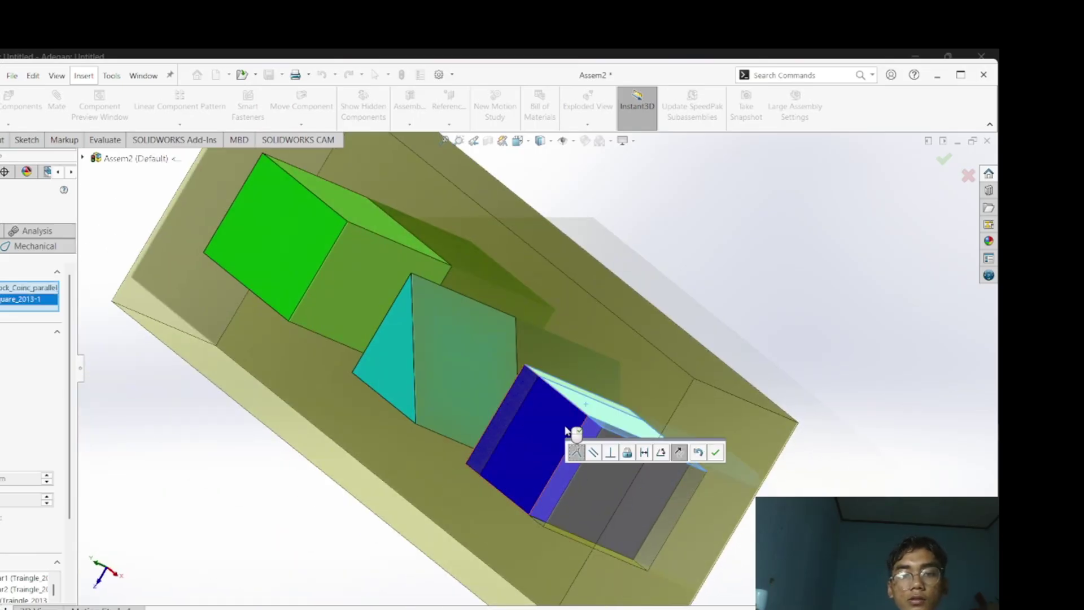
{"action": "mouse_move", "coordinate": [618, 403]}
{"action": "middle_mouse_down"}
{"action": "mouse_move", "coordinate": [641, 380]}
{"action": "mouse_move", "coordinate": [629, 390]}
{"action": "middle_mouse_up"}
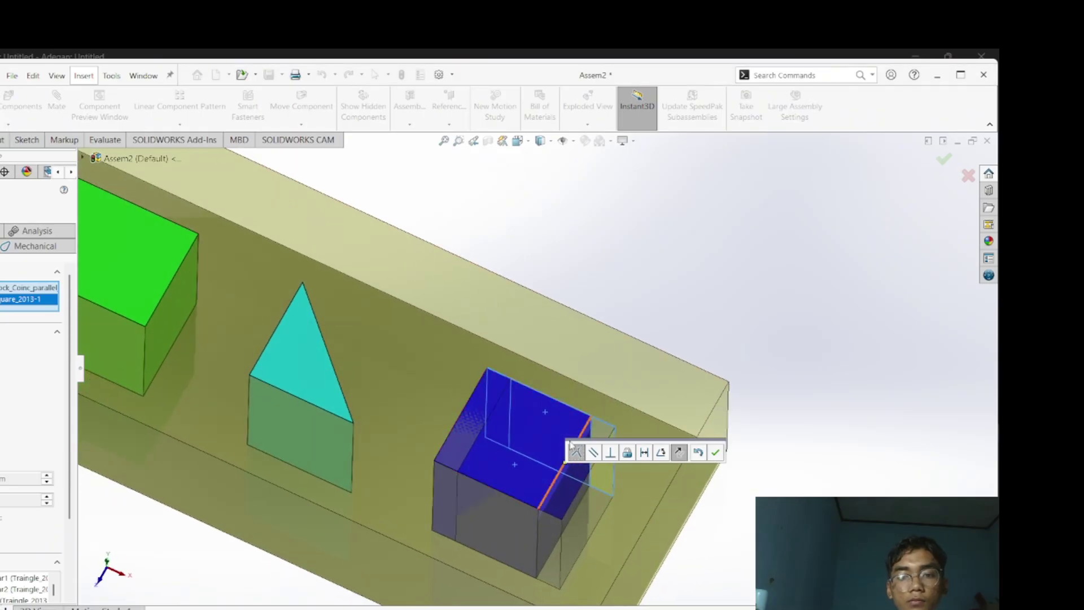
{"action": "left_click", "coordinate": [715, 452]}
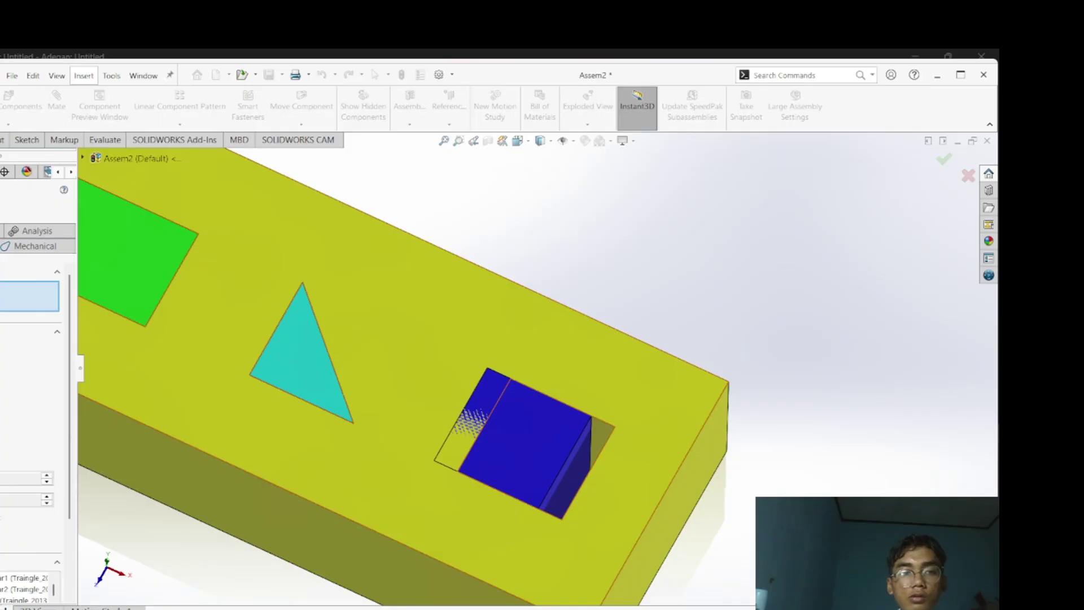
Mate the blue part's side face nearest the block's end coincident with the adjacent inner wall of the square pocket
{"action": "left_click", "coordinate": [570, 477]}
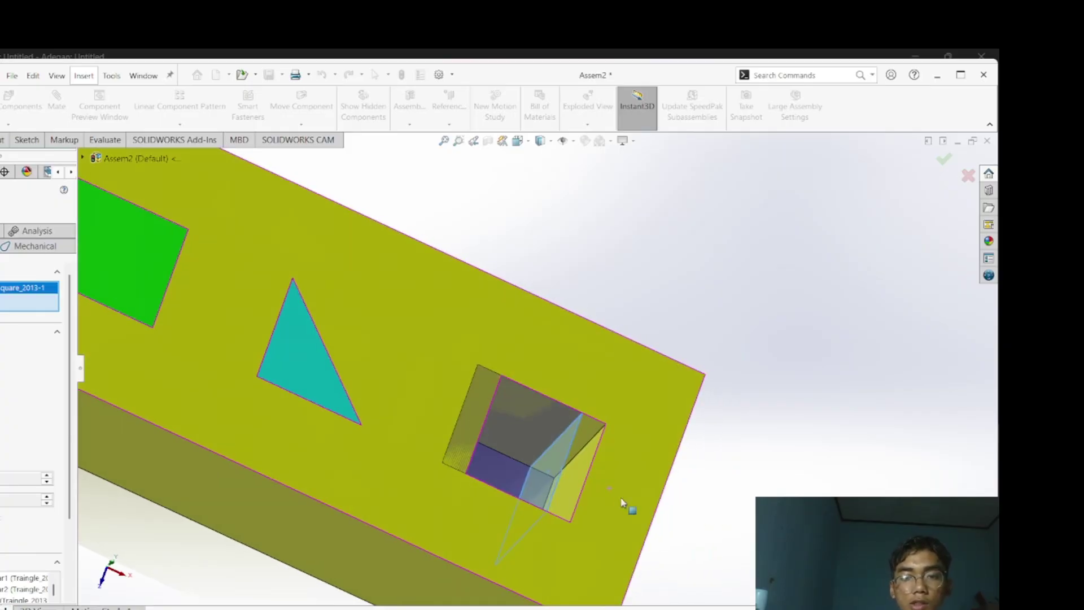
{"action": "left_click", "coordinate": [563, 493]}
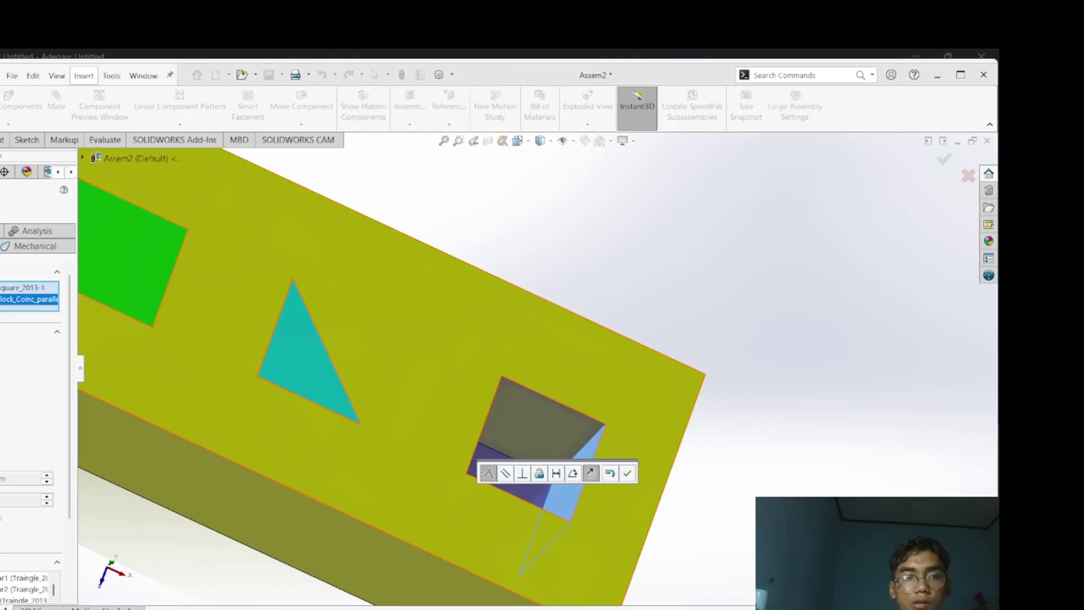
{"action": "key", "text": "Return"}
{"action": "scroll", "coordinate": [666, 339], "scroll_direction": "up", "scroll_amount": 3}
{"action": "middle_click_drag", "start_coordinate": [654, 322], "coordinate": [508, 255]}
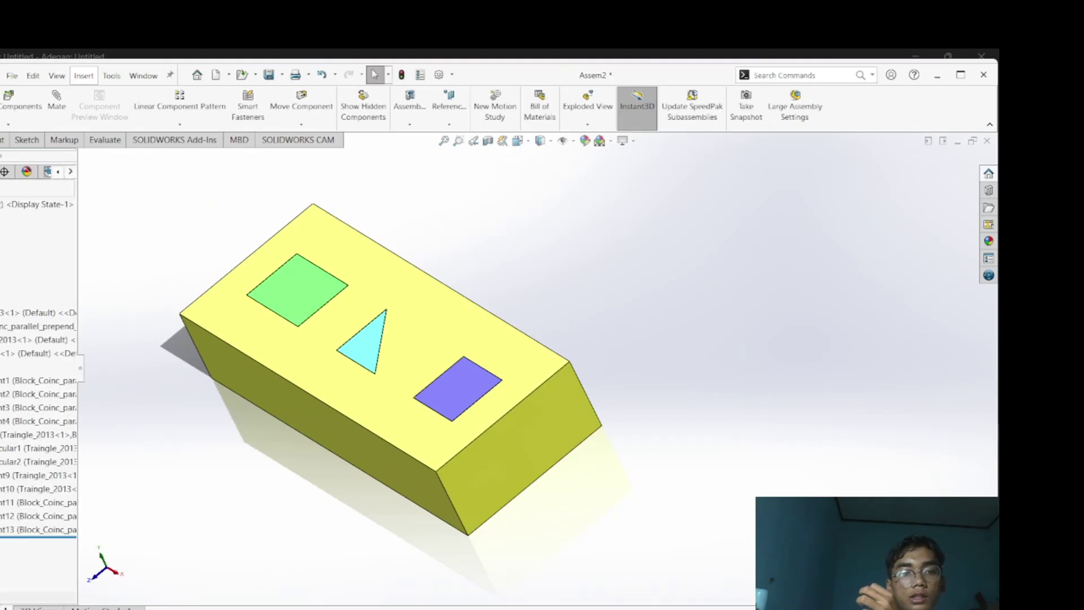
{"action": "left_click", "coordinate": [39, 203]}
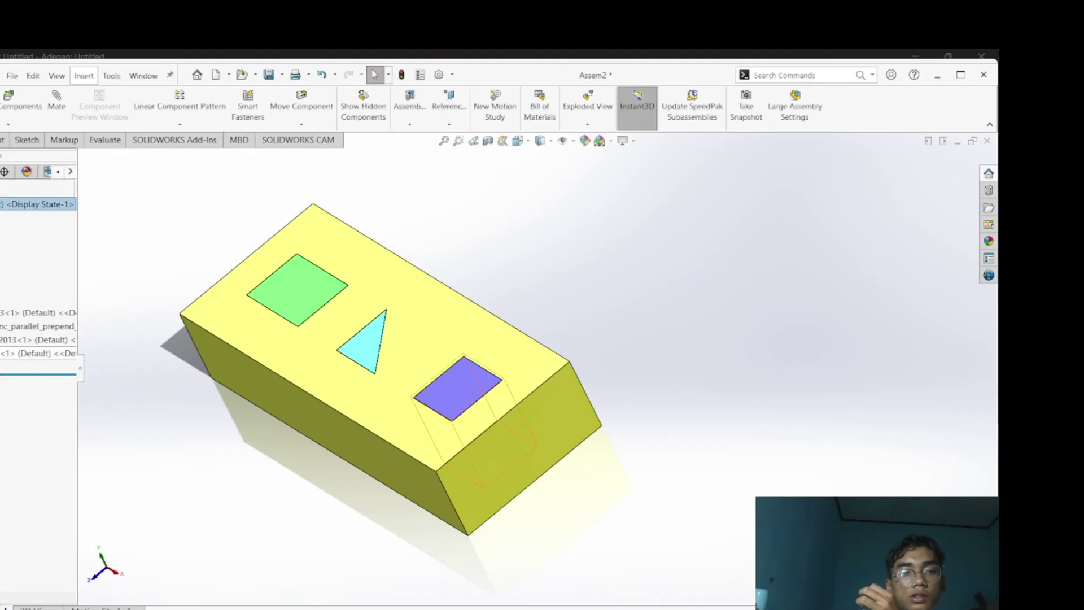
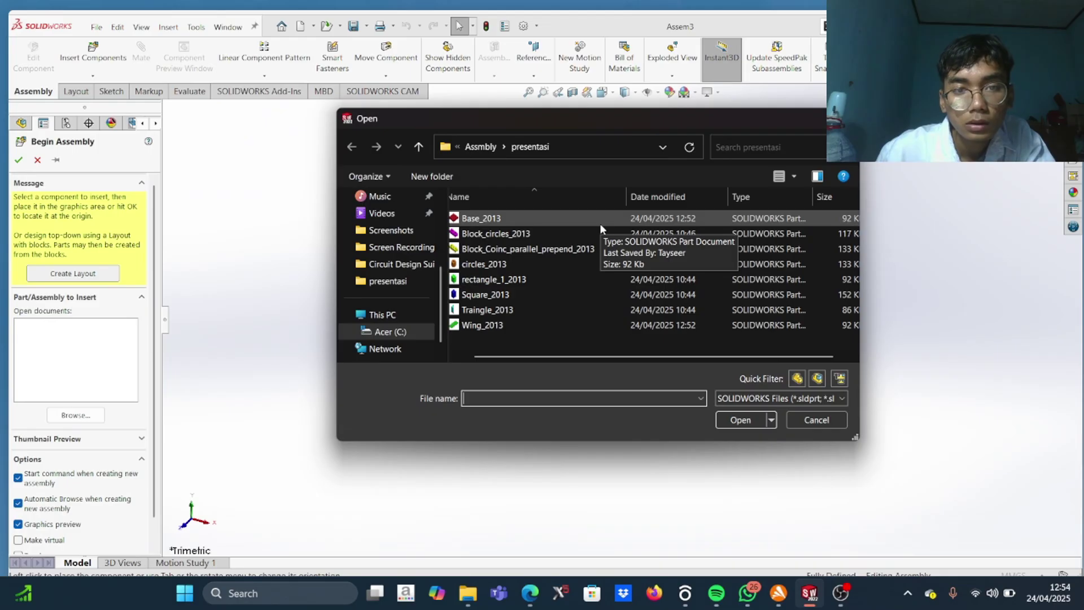
Insert the Base_2013 and Block_circles_2013 parts into the new assembly, placing the block with circular holes beside the base
{"action": "left_click", "coordinate": [600, 223]}
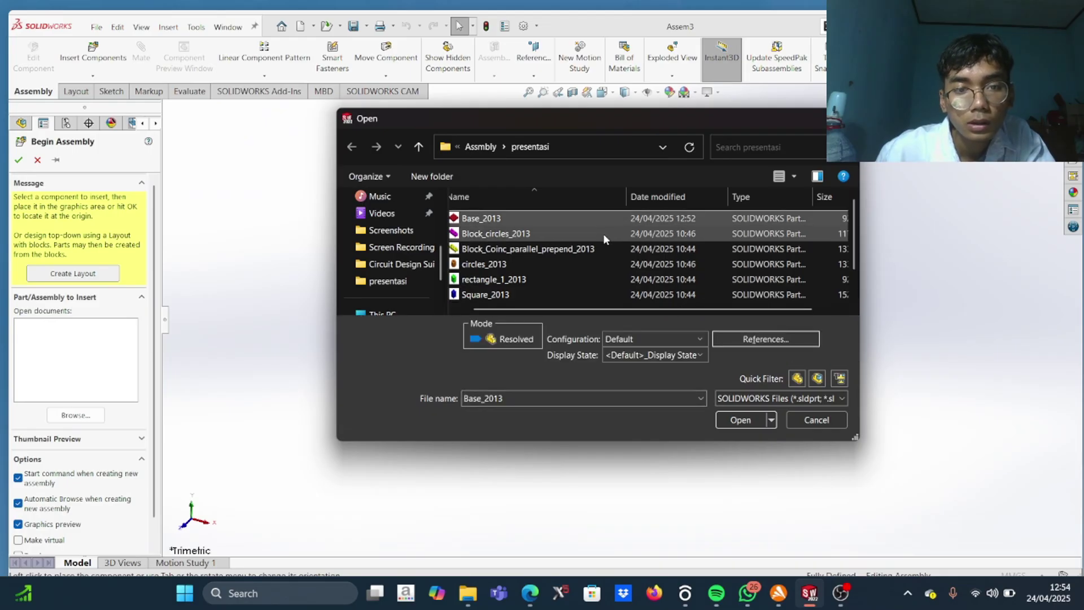
{"action": "left_click", "coordinate": [603, 233], "text": "ctrl"}
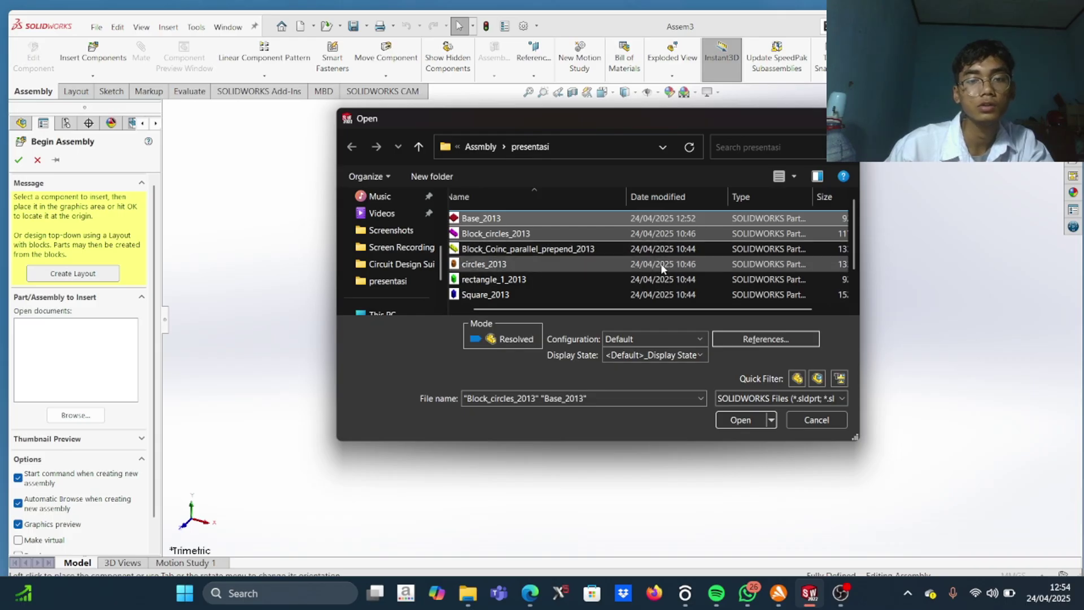
{"action": "left_click", "coordinate": [739, 420]}
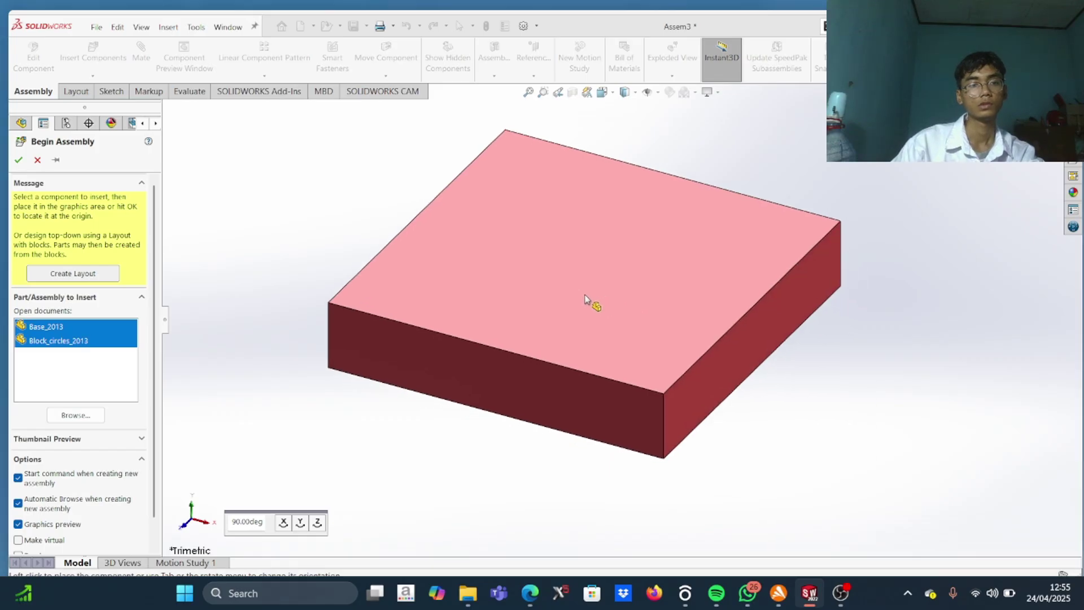
{"action": "left_click", "coordinate": [614, 308]}
{"action": "scroll", "coordinate": [817, 338], "scroll_direction": "up", "scroll_amount": 3}
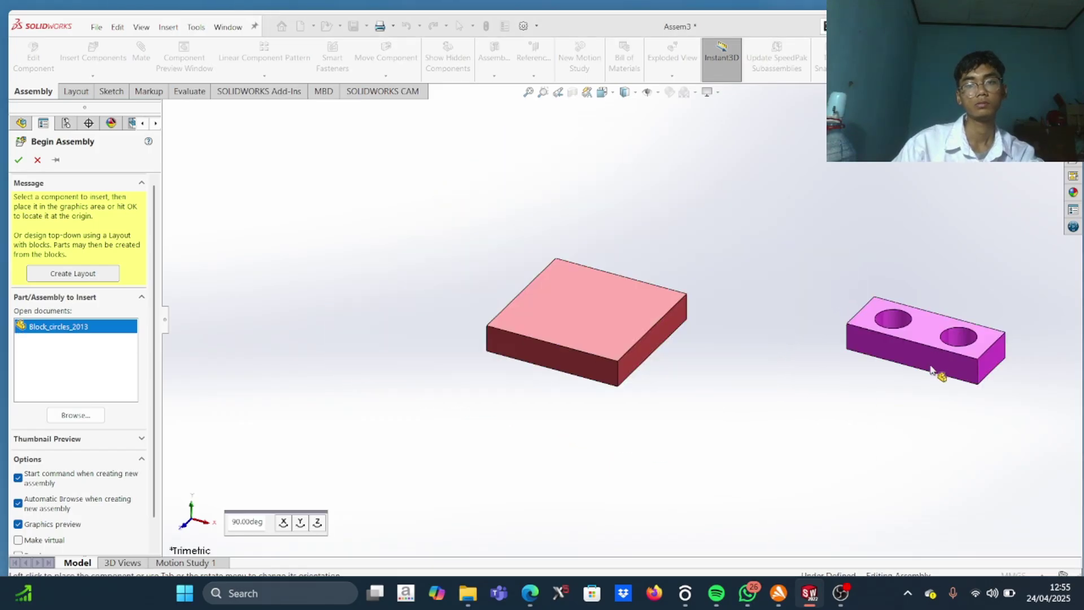
{"action": "left_click", "coordinate": [729, 367]}
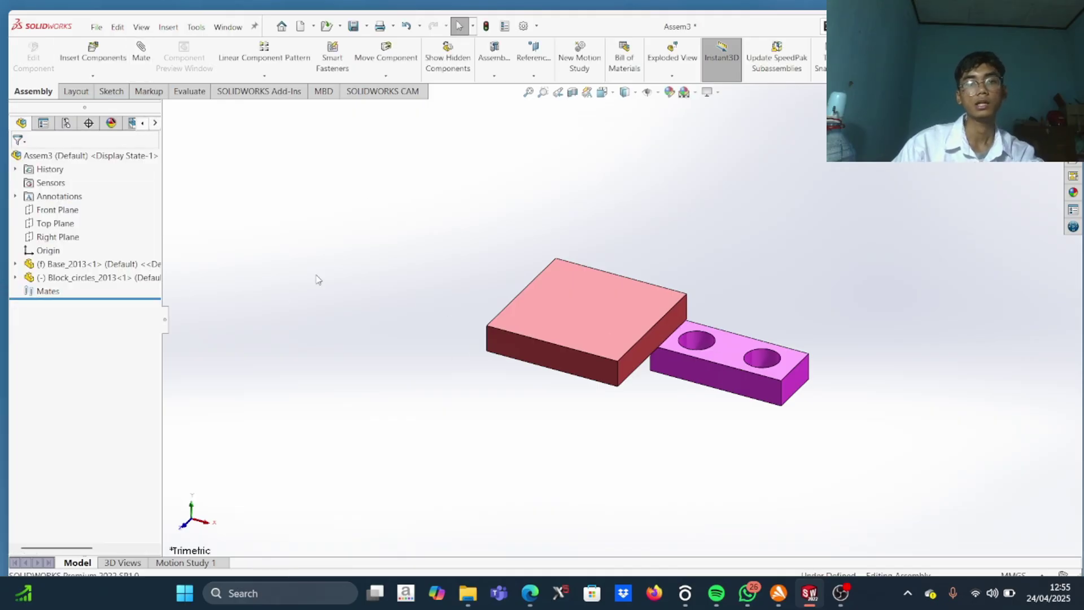
Delete the Base_2013 component from the assembly
{"action": "left_click", "coordinate": [586, 336]}
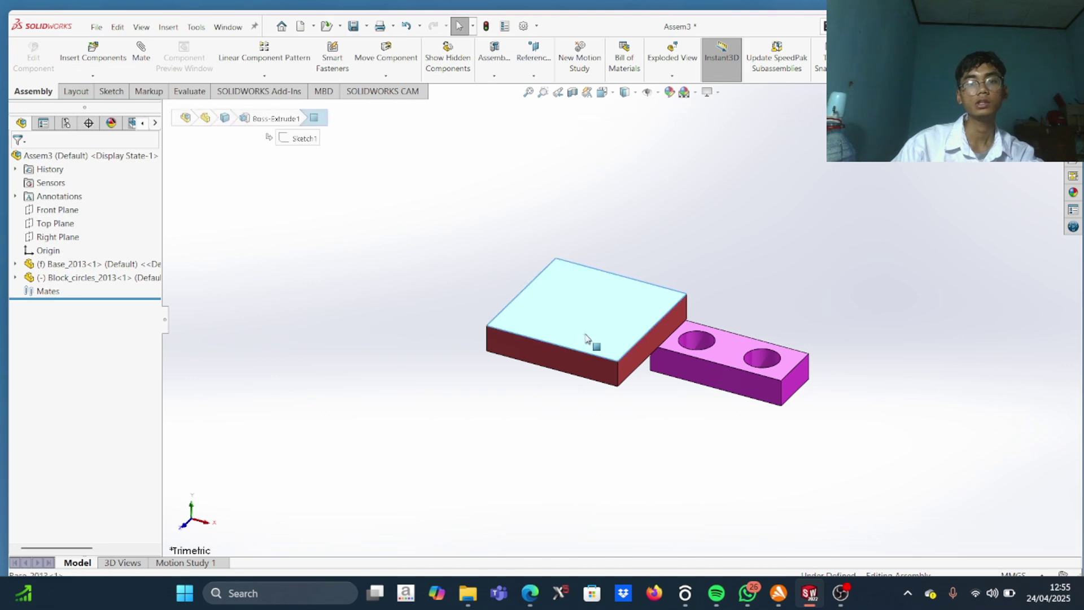
{"action": "right_click", "coordinate": [587, 340]}
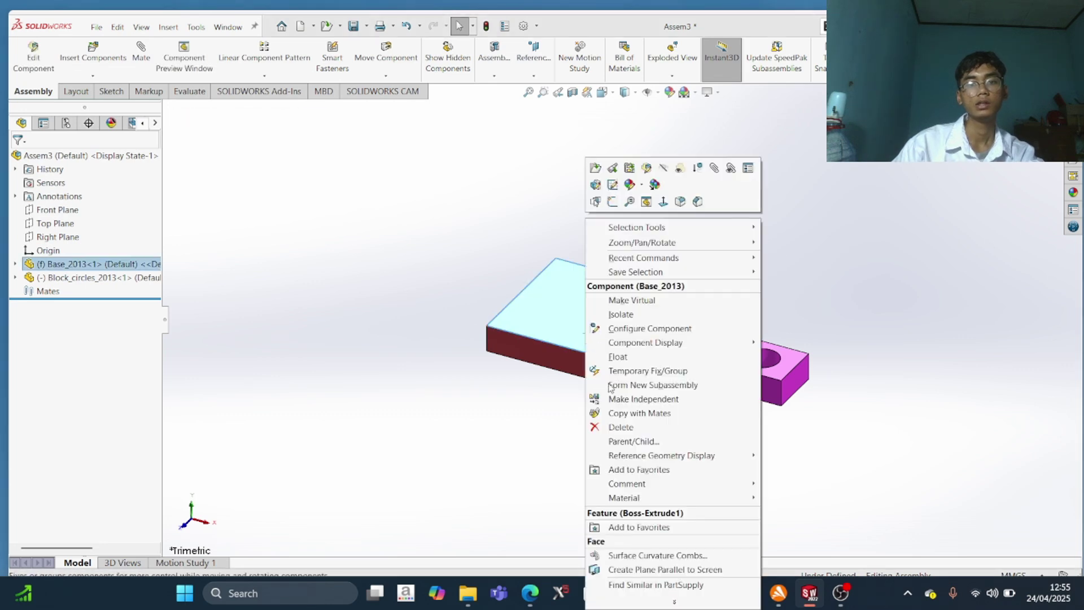
{"action": "left_click", "coordinate": [597, 428]}
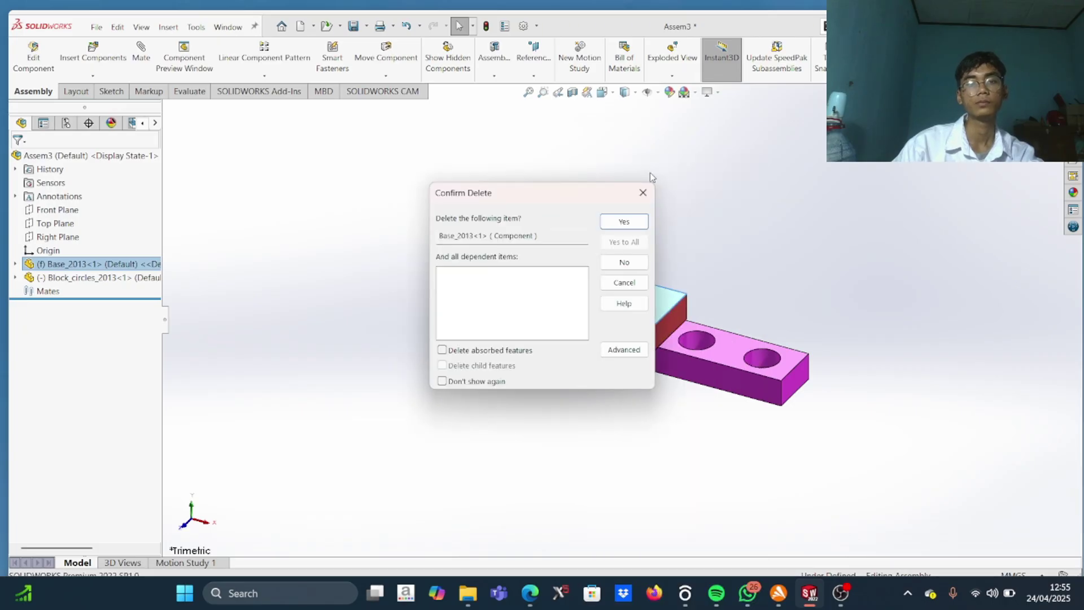
{"action": "left_click", "coordinate": [625, 222]}
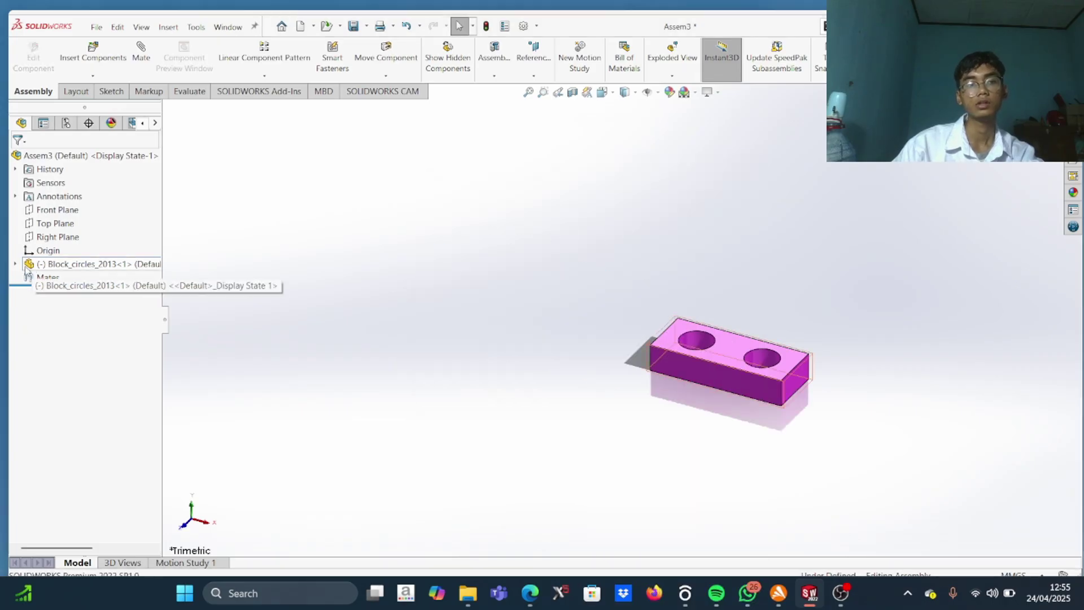
{"action": "left_click", "coordinate": [28, 266]}
{"action": "right_click", "coordinate": [27, 267]}
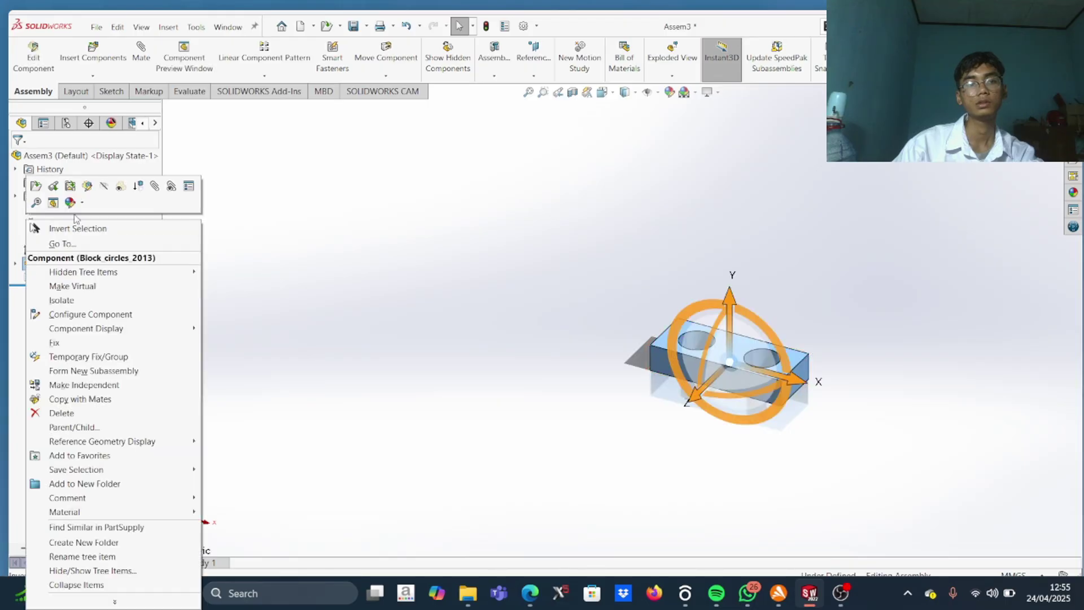
{"action": "left_click", "coordinate": [343, 151]}
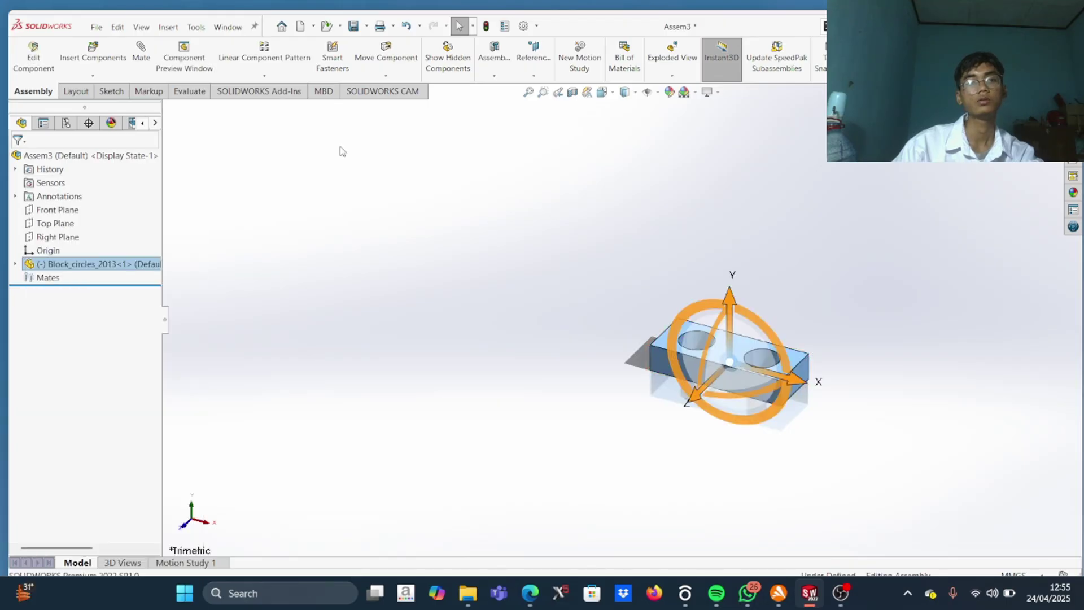
Insert the circles_2013 part and place it beside the block with the two circular holes
{"action": "left_click", "coordinate": [95, 63]}
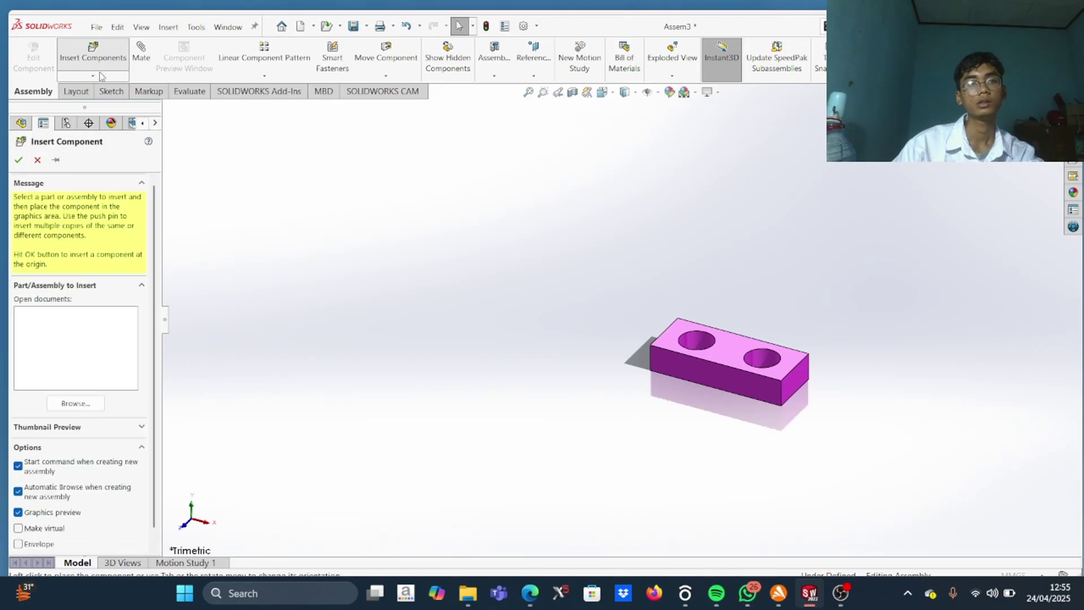
{"action": "left_click", "coordinate": [77, 398]}
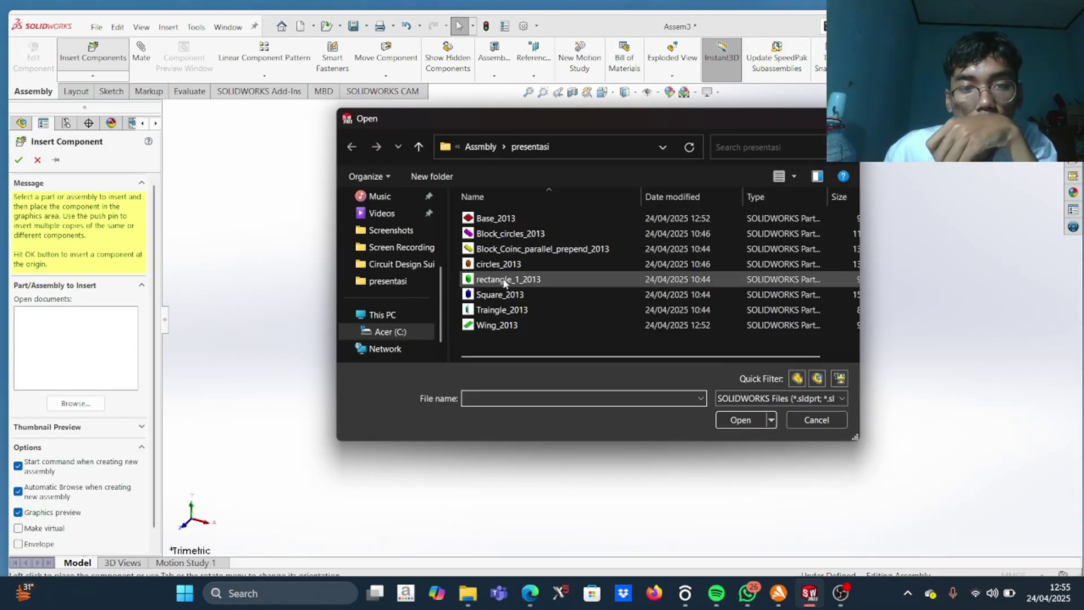
{"action": "left_click", "coordinate": [497, 264]}
{"action": "left_click", "coordinate": [738, 417]}
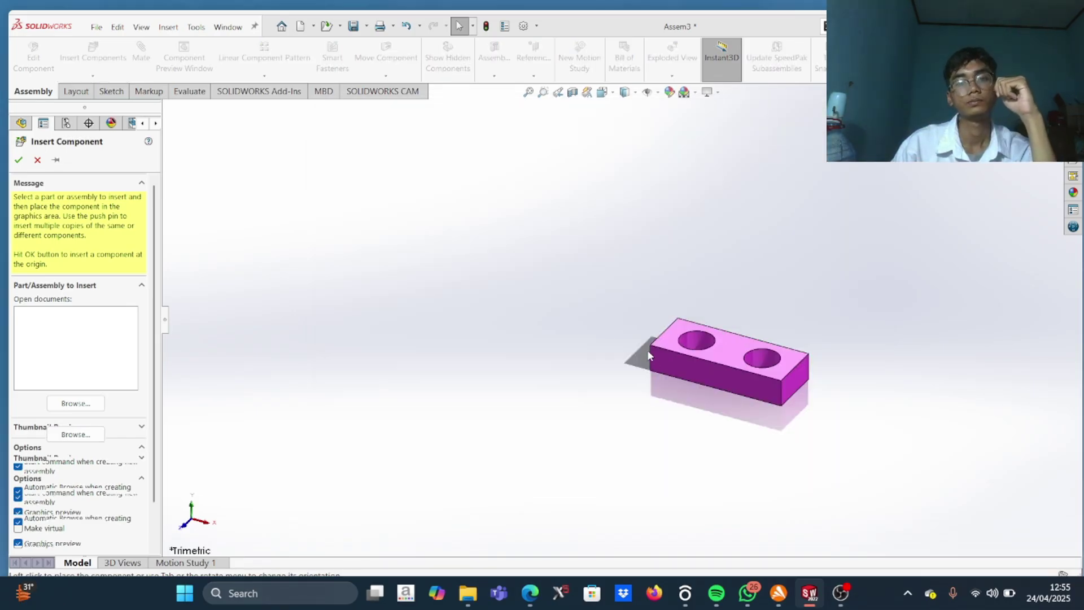
{"action": "left_click", "coordinate": [598, 340]}
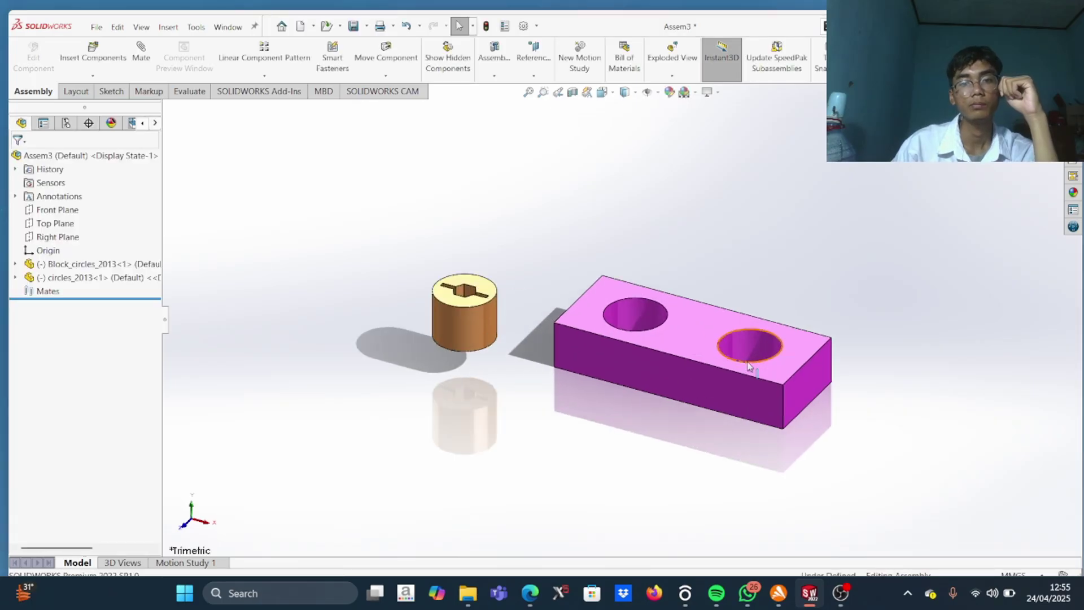
{"action": "scroll", "coordinate": [802, 356], "scroll_direction": "down", "scroll_amount": 5}
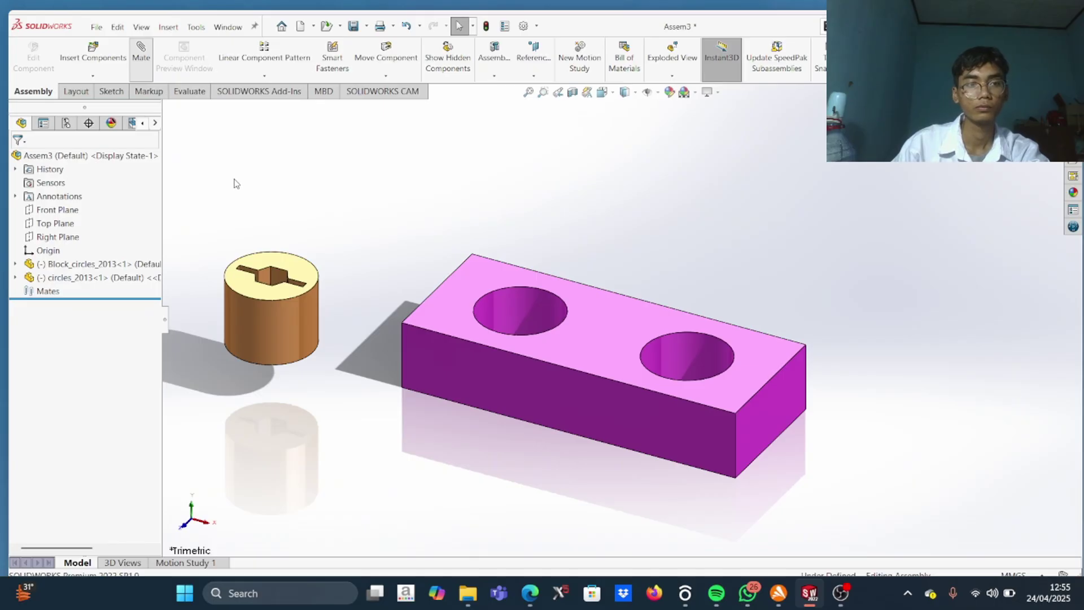
Mate the cylinder's top circular edge concentric with the top edge of the block's first hole, and slide the cylinder up above the block
{"action": "left_click", "coordinate": [140, 57]}
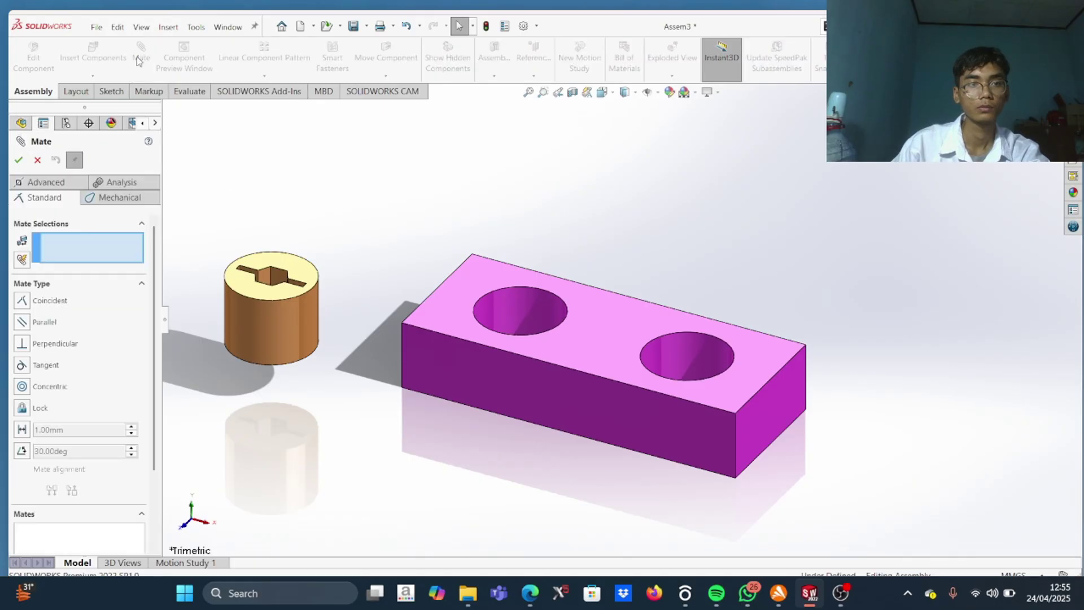
{"action": "left_click", "coordinate": [22, 387]}
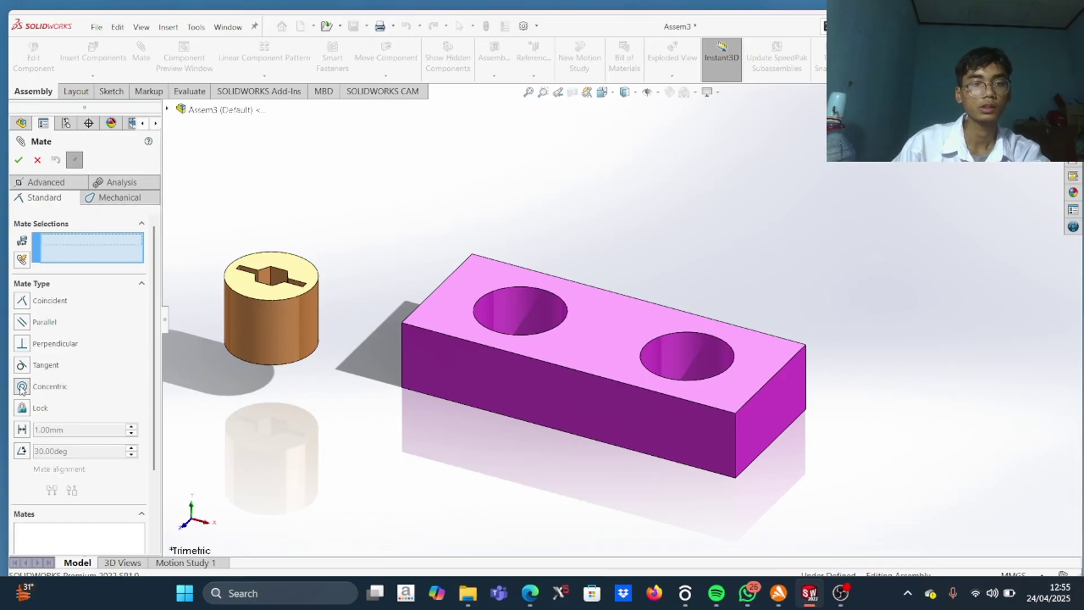
{"action": "left_click", "coordinate": [514, 290]}
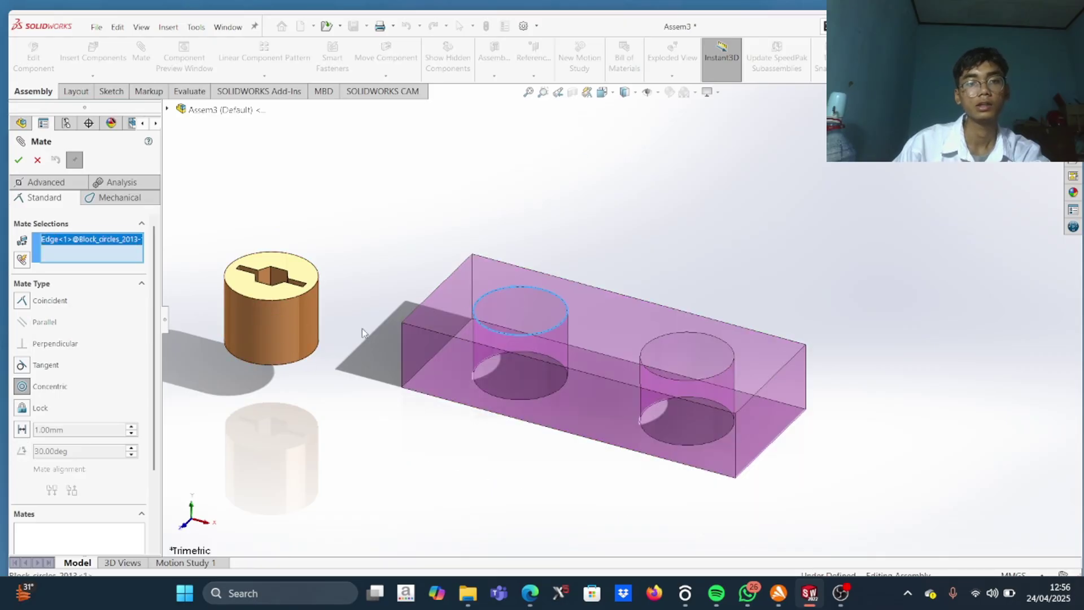
{"action": "left_click", "coordinate": [320, 277]}
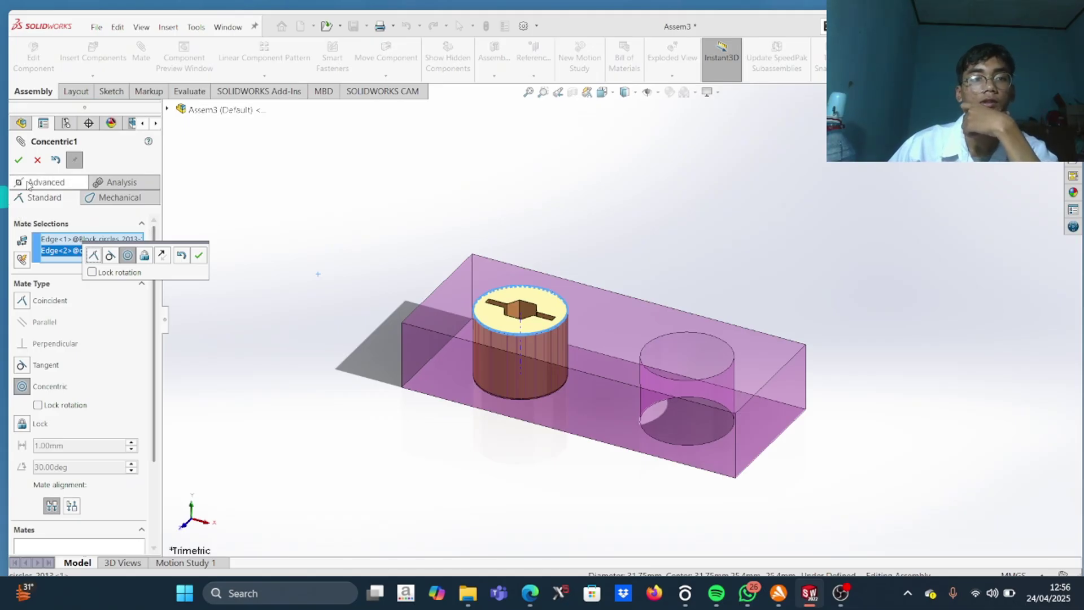
{"action": "left_click", "coordinate": [18, 160]}
{"action": "left_click_drag", "start_coordinate": [537, 341], "coordinate": [574, 239]}
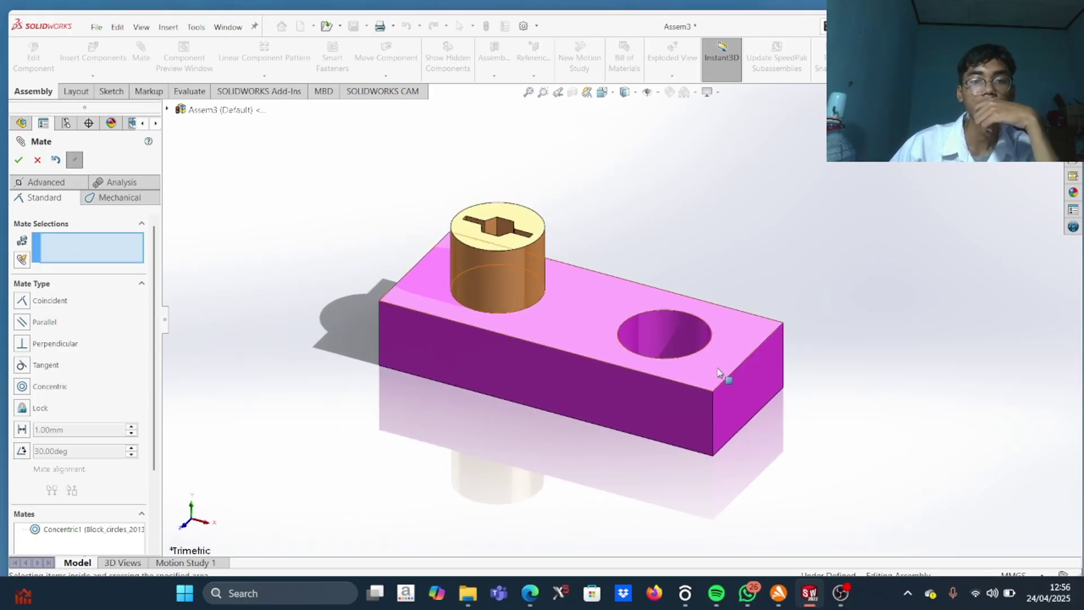
{"action": "left_click", "coordinate": [601, 384]}
{"action": "right_click", "coordinate": [601, 382]}
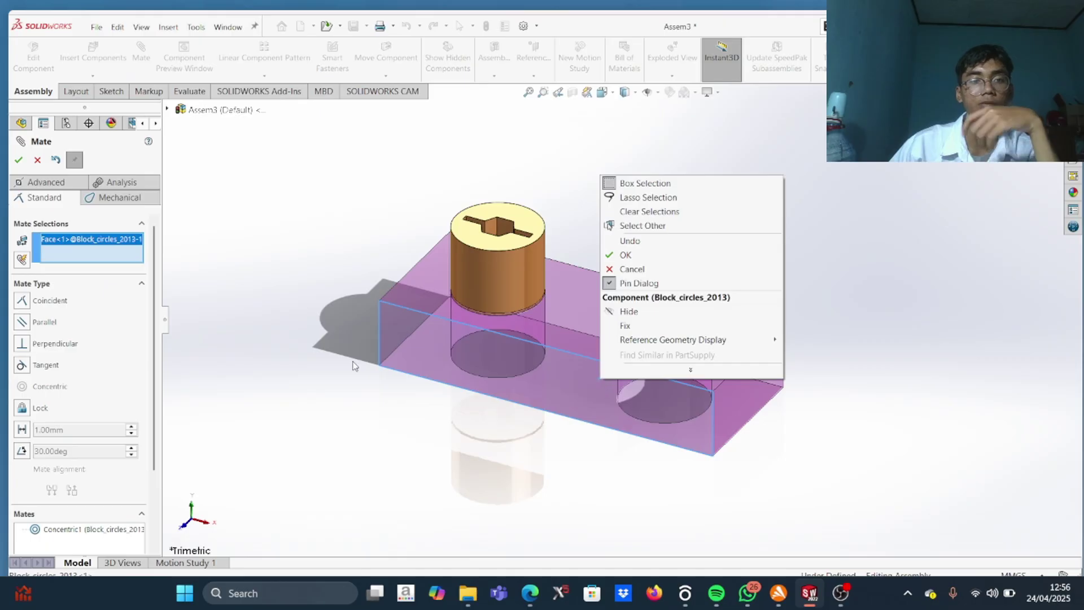
{"action": "key", "text": "Escape"}
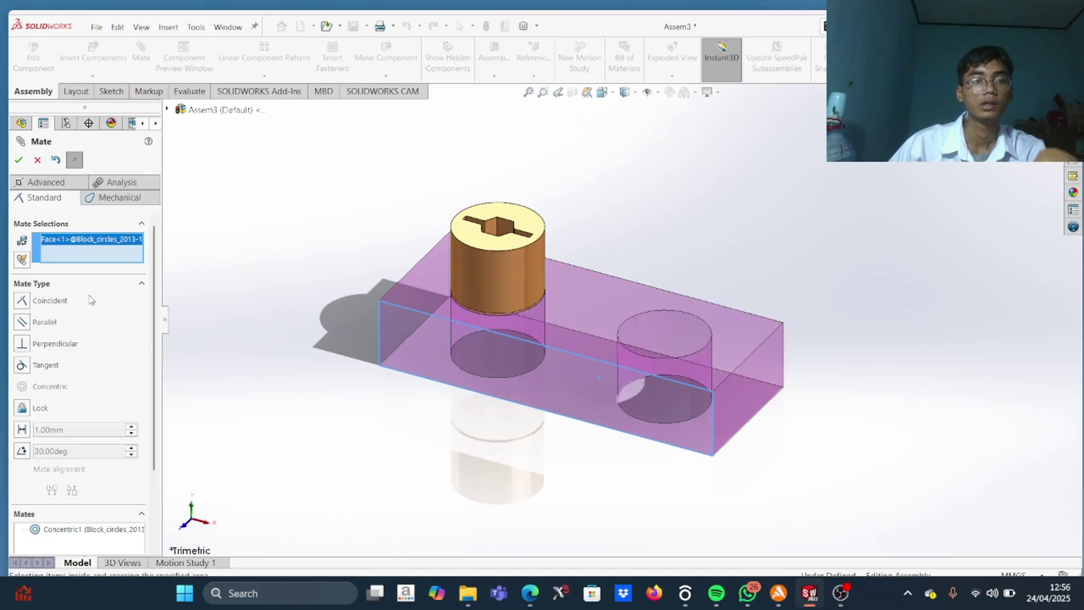
{"action": "left_click", "coordinate": [38, 160]}
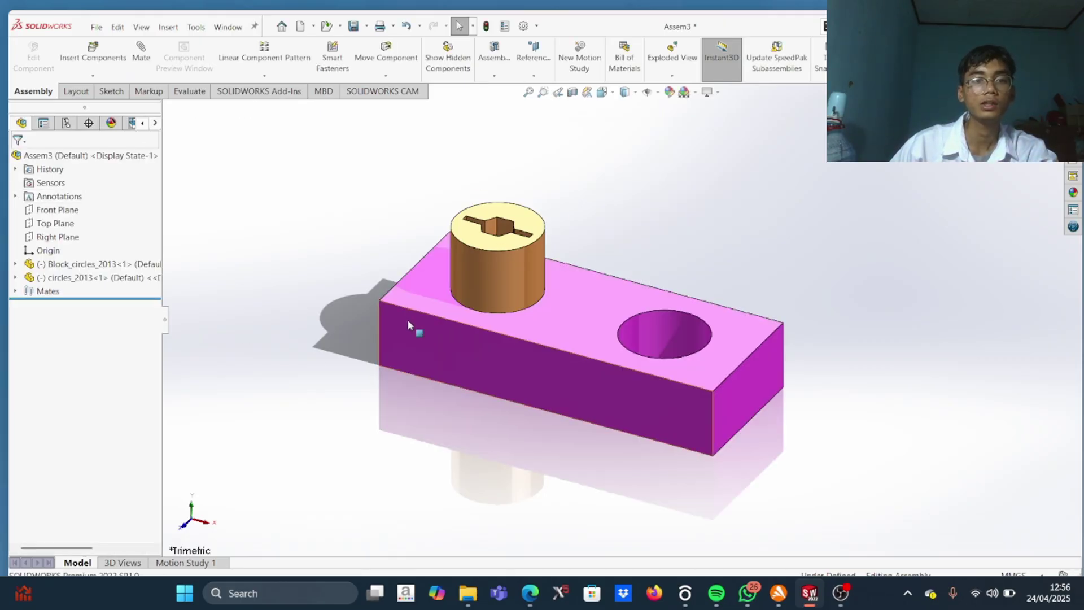
{"action": "left_click", "coordinate": [408, 320]}
{"action": "key", "text": "Escape"}
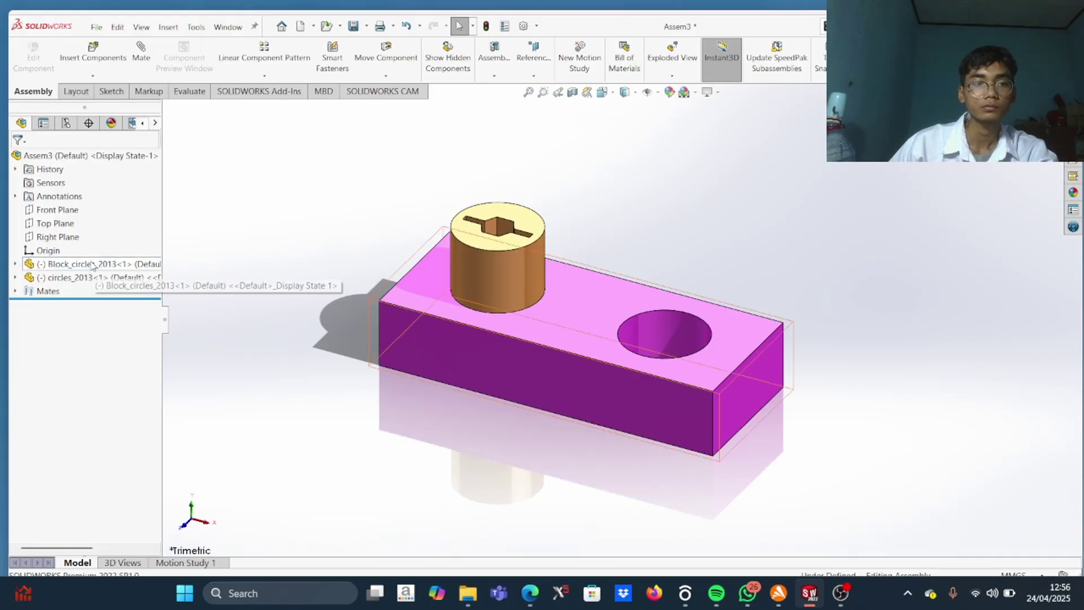
{"action": "left_click", "coordinate": [90, 266]}
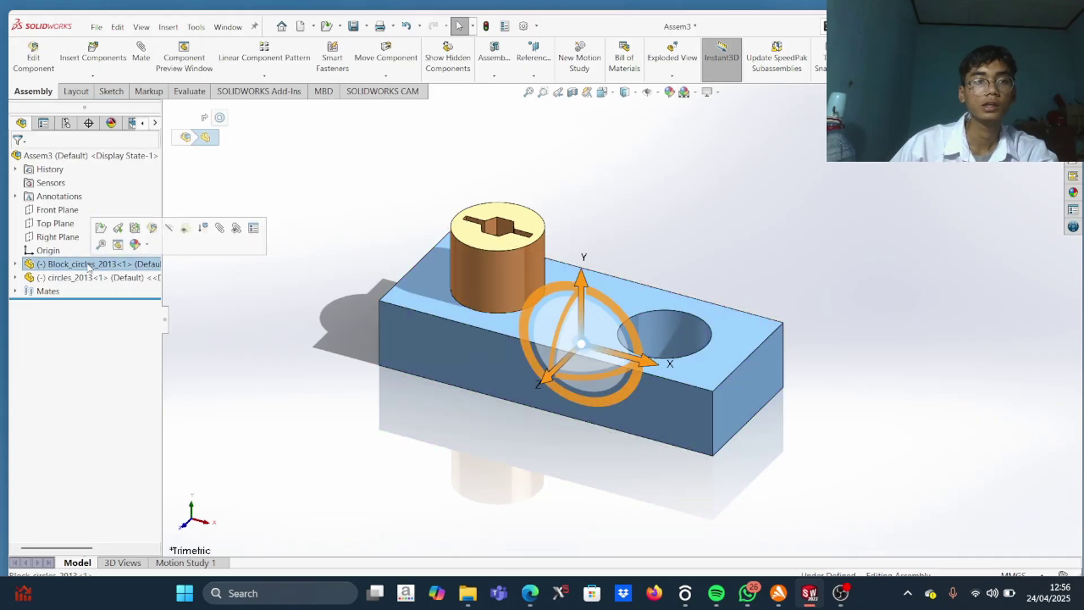
Fix the block's position by adding a Lock mate between the Assem3 assembly and Block_circles_2013
{"action": "right_click", "coordinate": [139, 156]}
{"action": "key", "text": "Escape"}
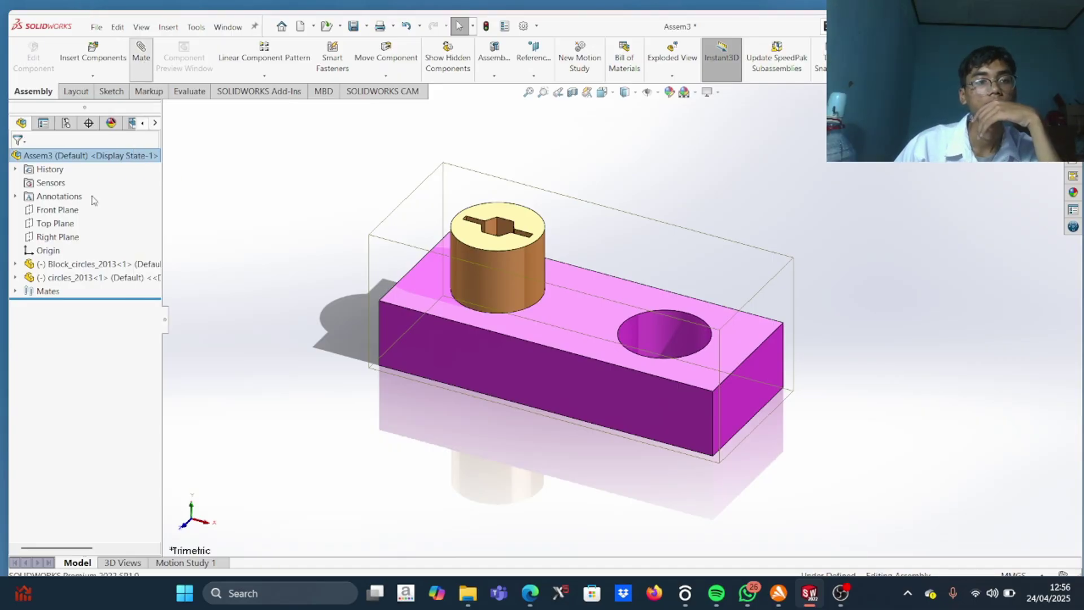
{"action": "left_click", "coordinate": [141, 54]}
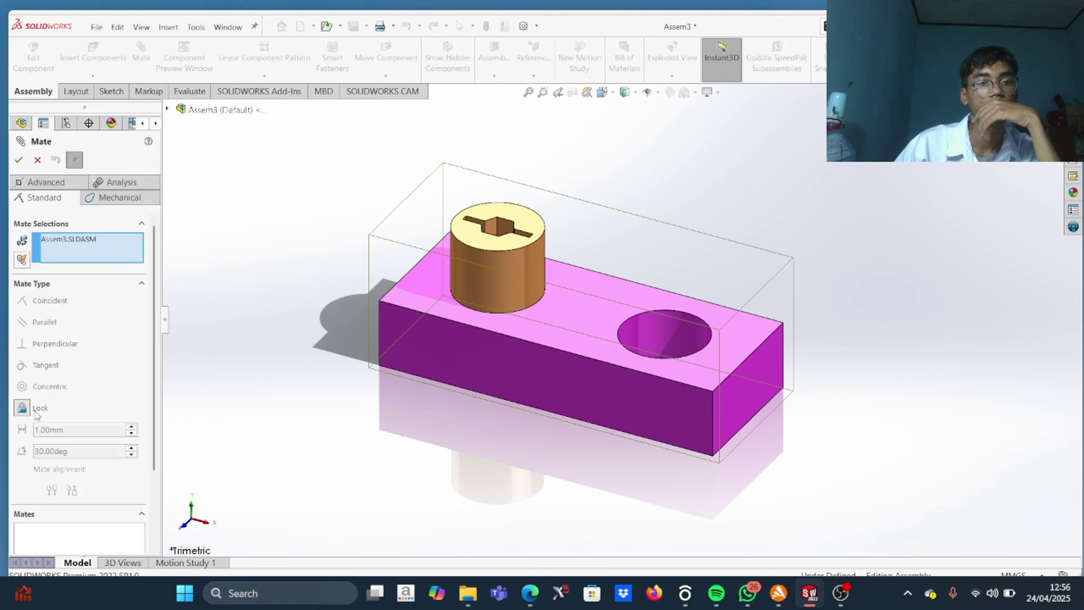
{"action": "left_click", "coordinate": [398, 347]}
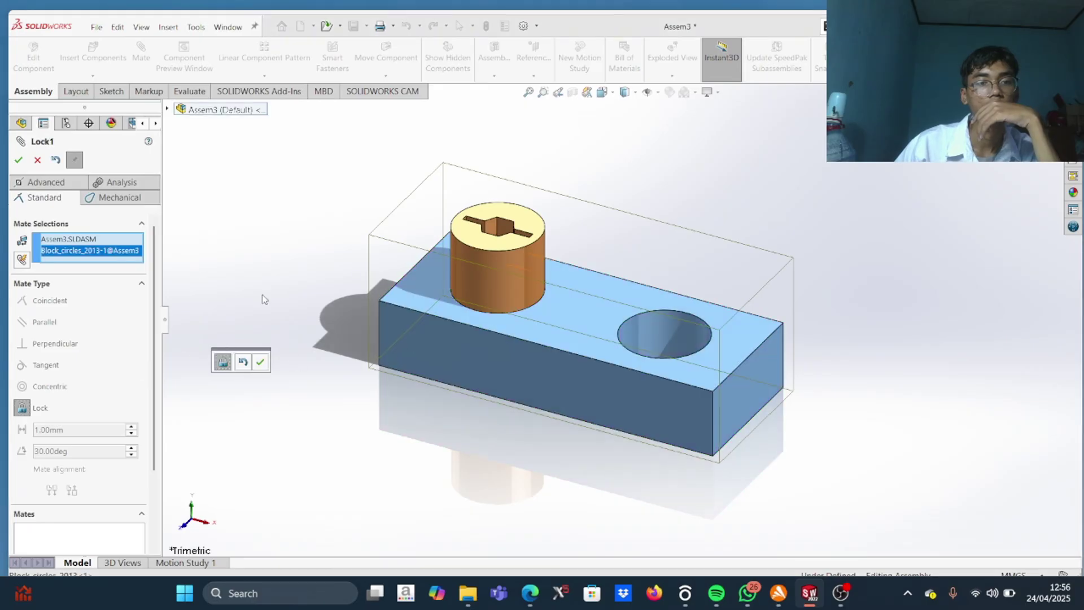
{"action": "key", "text": "Return"}
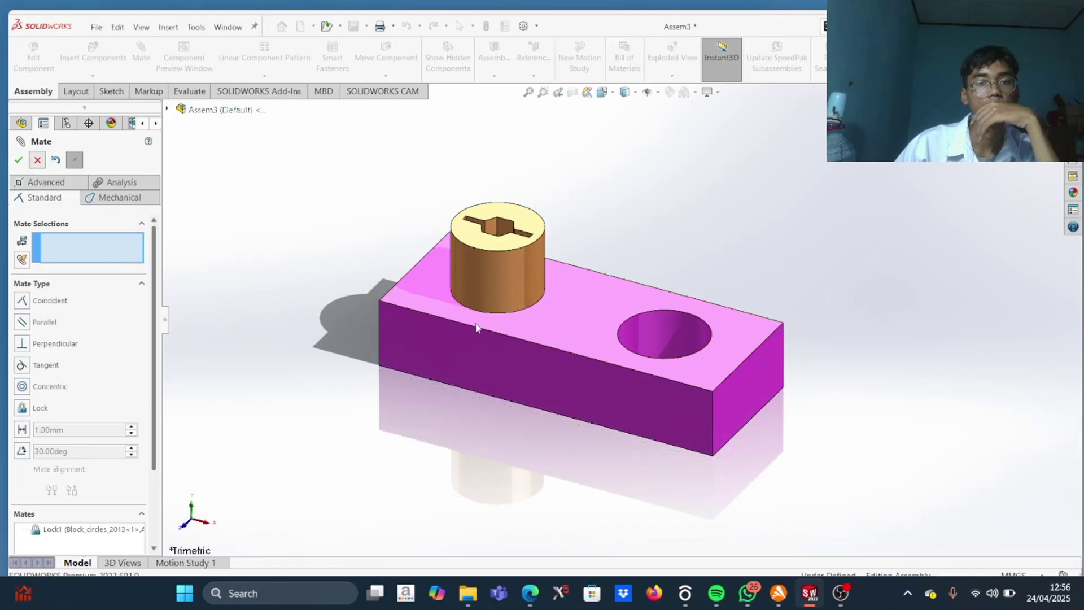
{"action": "key", "text": "Escape"}
Test the remaining movement by sliding the cylinder up and down through its hole and attempting to move the block
{"action": "left_click", "coordinate": [500, 270]}
{"action": "left_click_drag", "start_coordinate": [500, 265], "coordinate": [619, 245]}
{"action": "left_click", "coordinate": [521, 339]}
{"action": "left_click_drag", "start_coordinate": [425, 501], "coordinate": [414, 287]}
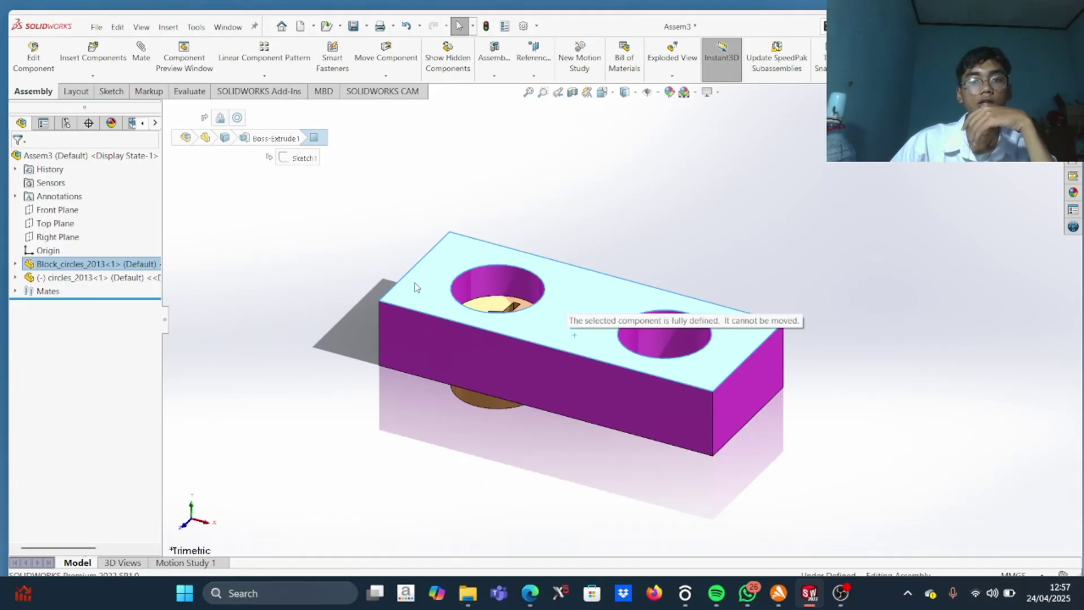
{"action": "left_click", "coordinate": [596, 313]}
{"action": "left_click_drag", "start_coordinate": [472, 386], "coordinate": [593, 231]}
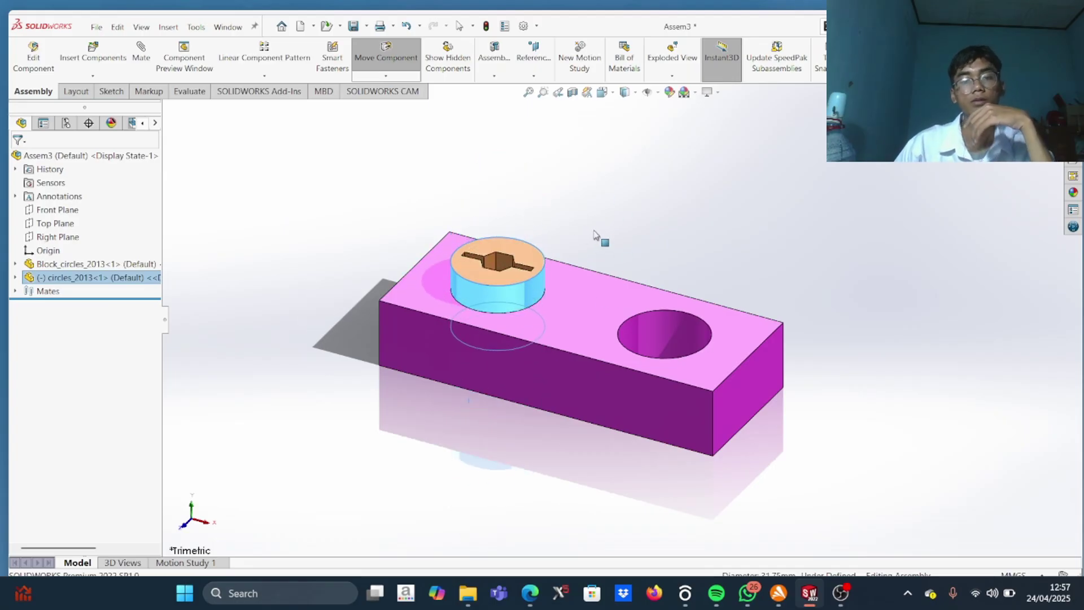
{"action": "left_click", "coordinate": [497, 282]}
{"action": "left_click_drag", "start_coordinate": [512, 212], "coordinate": [480, 256]}
{"action": "key", "text": "Escape"}
Mate the bottom circular edge of the occupied hole concentric with the cylinder's bottom circular edge
{"action": "left_click", "coordinate": [203, 220]}
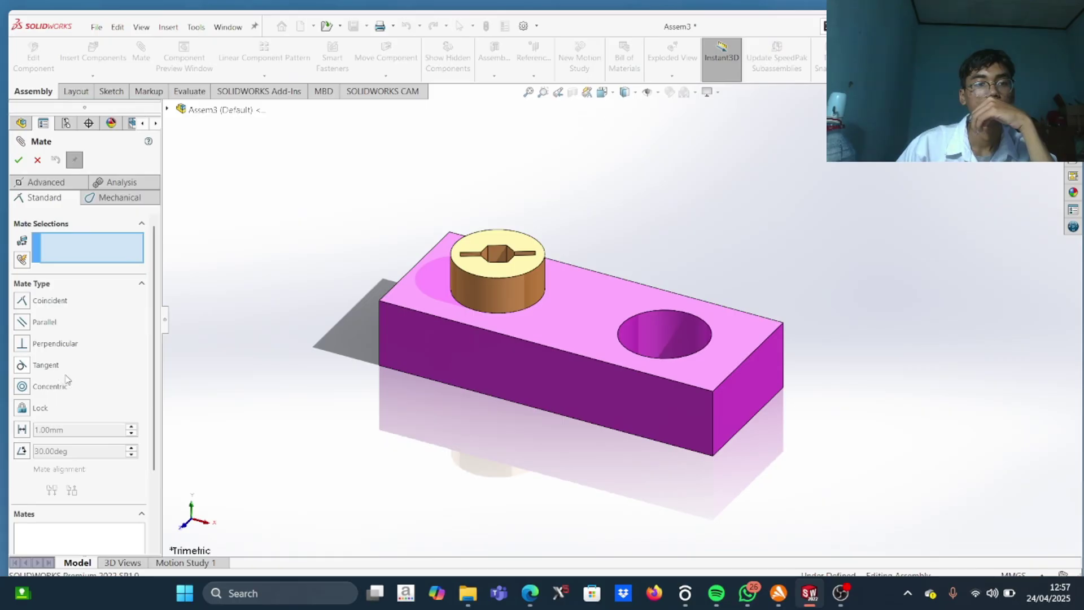
{"action": "left_click", "coordinate": [50, 387]}
{"action": "middle_click_drag", "start_coordinate": [283, 450], "coordinate": [350, 213]}
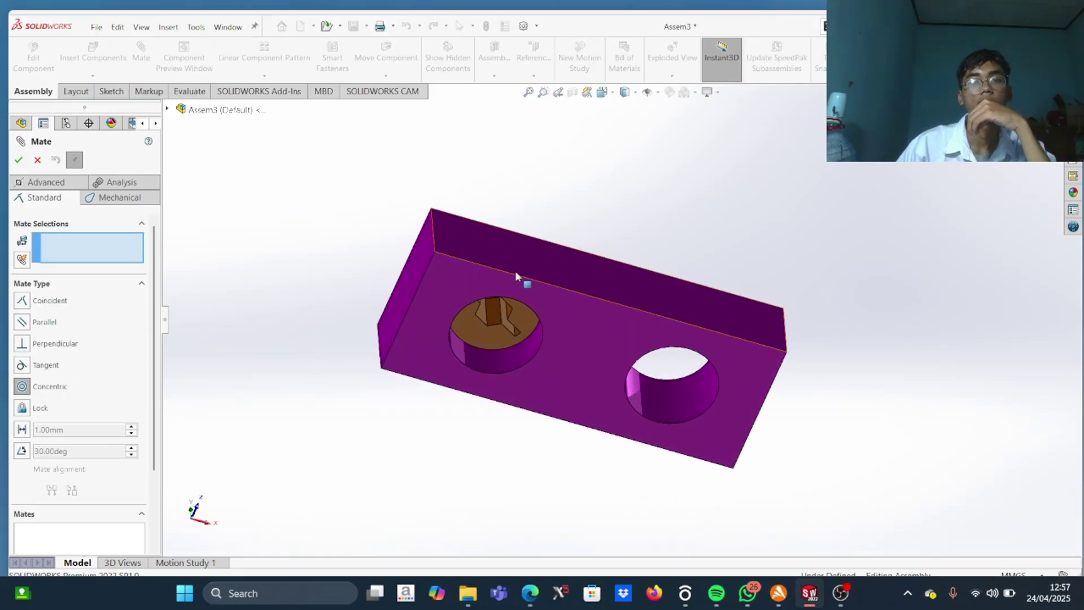
{"action": "left_click", "coordinate": [531, 307]}
{"action": "scroll", "coordinate": [528, 310], "scroll_direction": "down", "scroll_amount": 3}
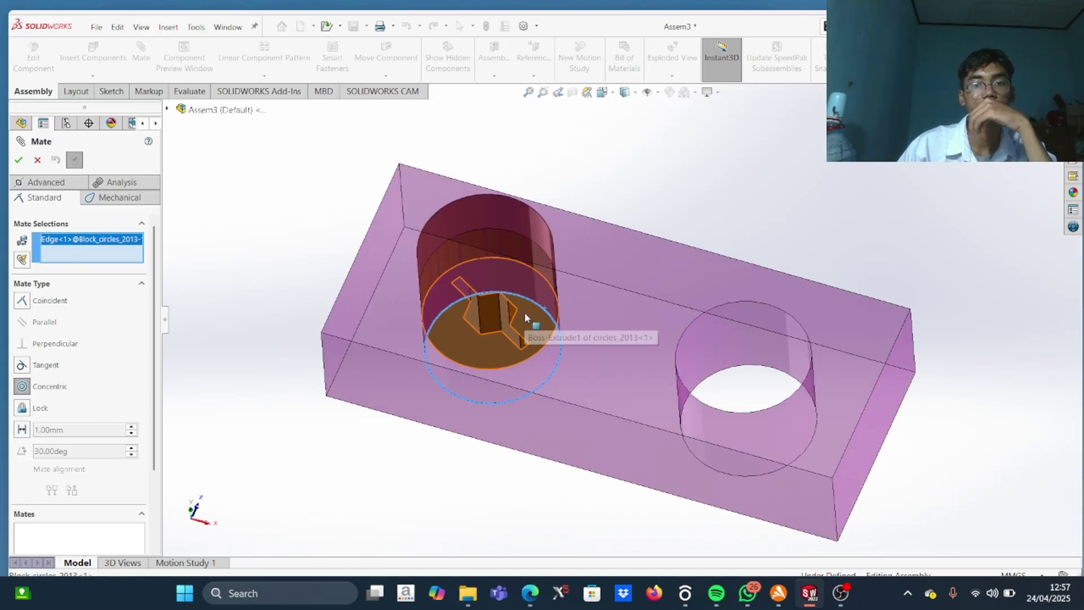
{"action": "left_click", "coordinate": [533, 271]}
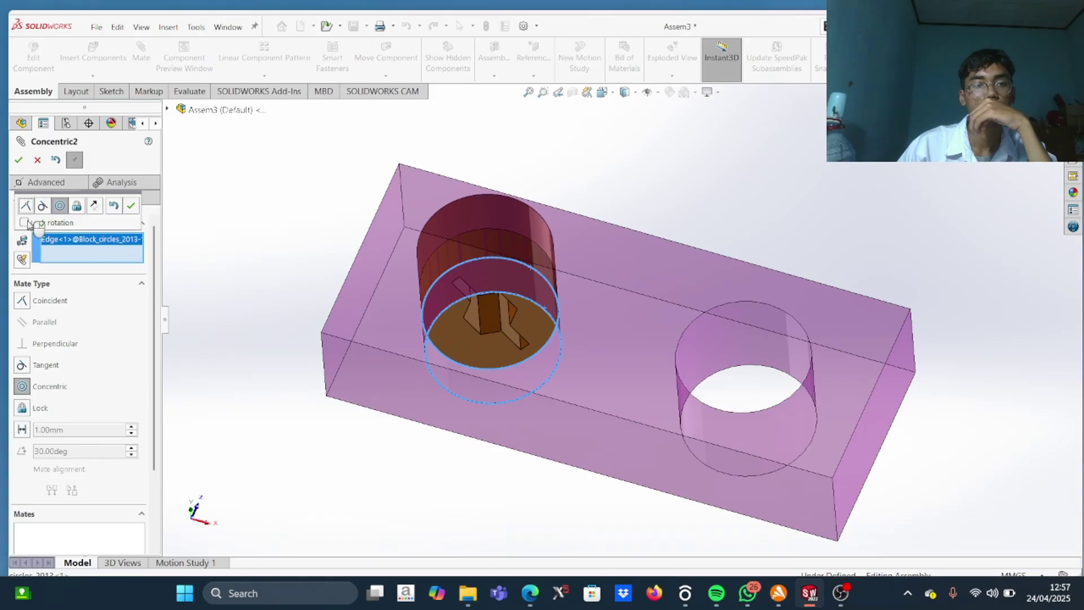
{"action": "left_click", "coordinate": [18, 160]}
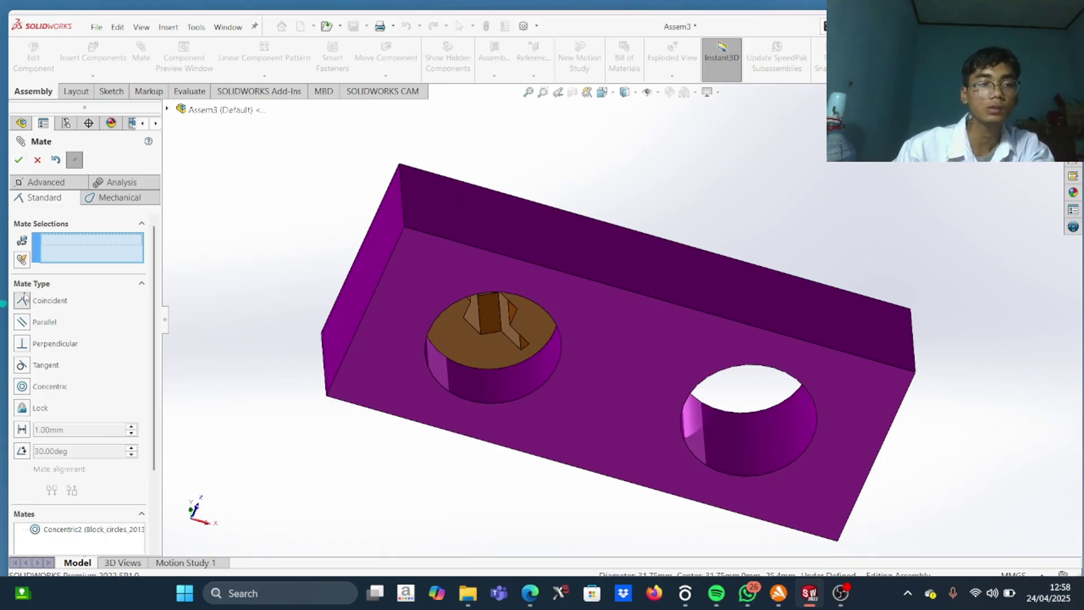
Try a coincident mate between the hole's bottom circular edge and the cylinder's bottom face, inspect both sides, and undo it
{"action": "left_click", "coordinate": [562, 354]}
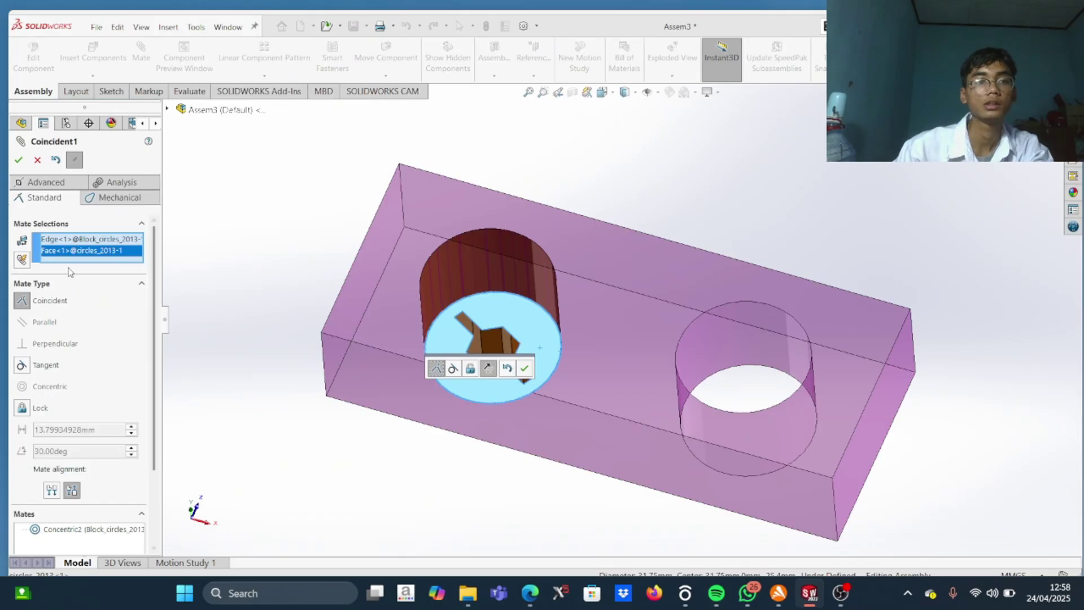
{"action": "left_click", "coordinate": [19, 161]}
{"action": "middle_click_drag", "start_coordinate": [689, 309], "coordinate": [542, 310]}
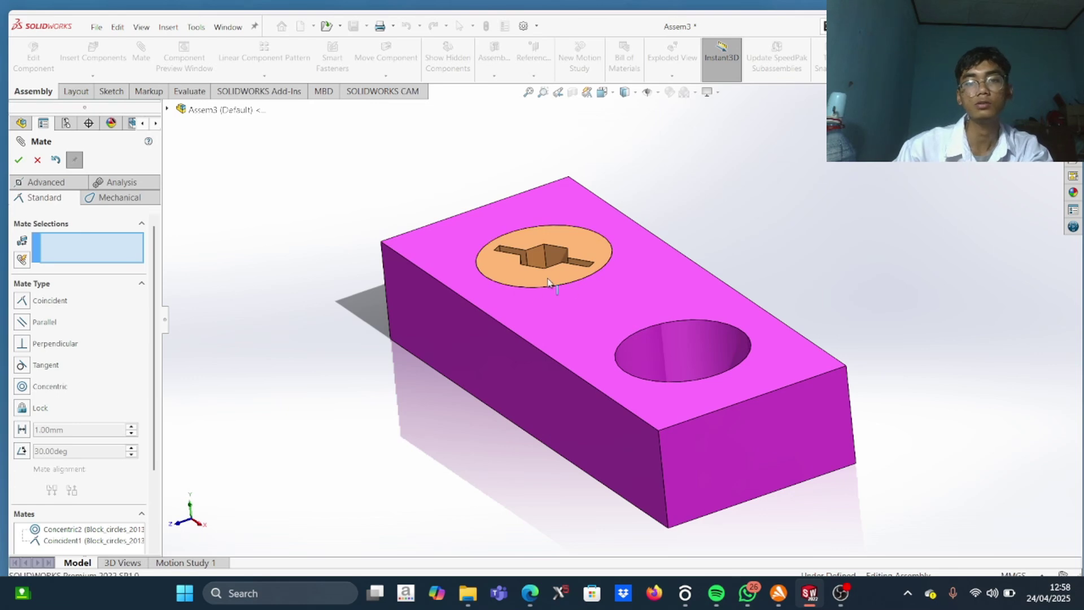
{"action": "middle_click_drag", "start_coordinate": [498, 360], "coordinate": [610, 204]}
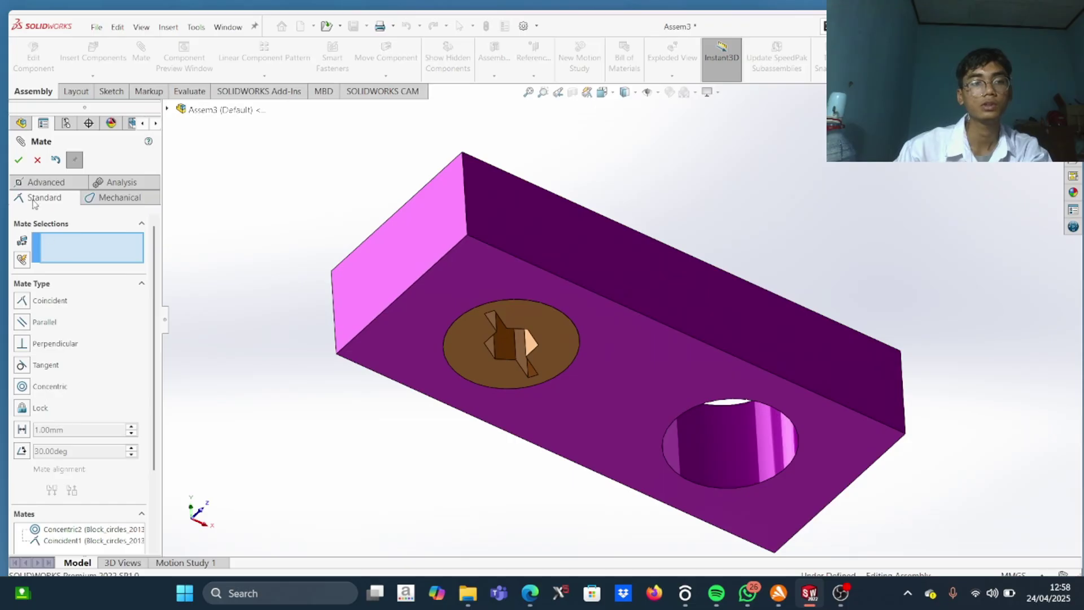
{"action": "left_click", "coordinate": [55, 160]}
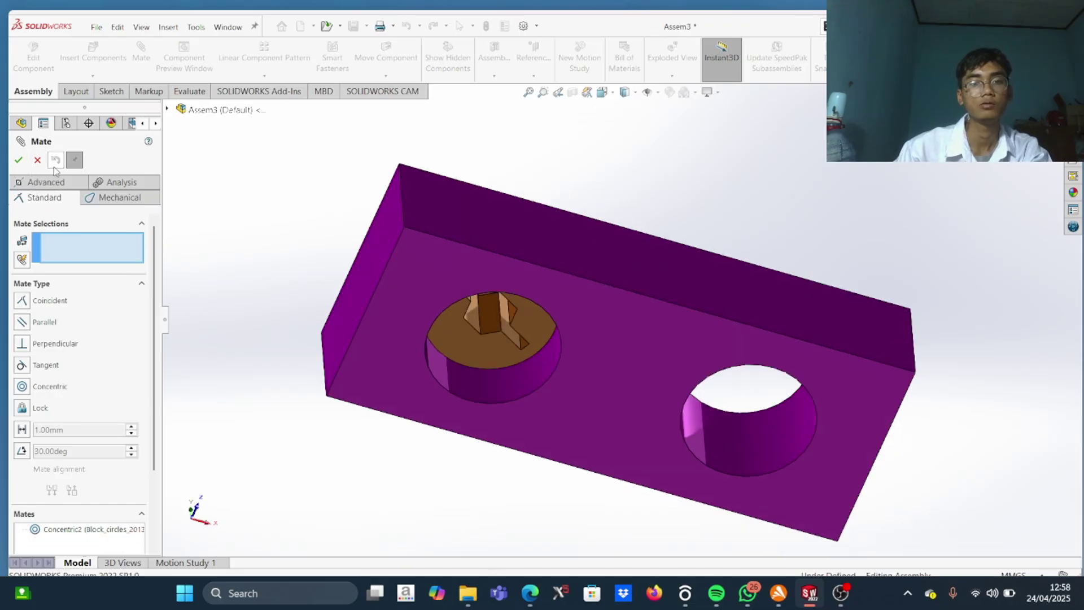
Mate the cylinder's bottom face coincident with the block's bottom face
{"action": "left_click", "coordinate": [580, 345]}
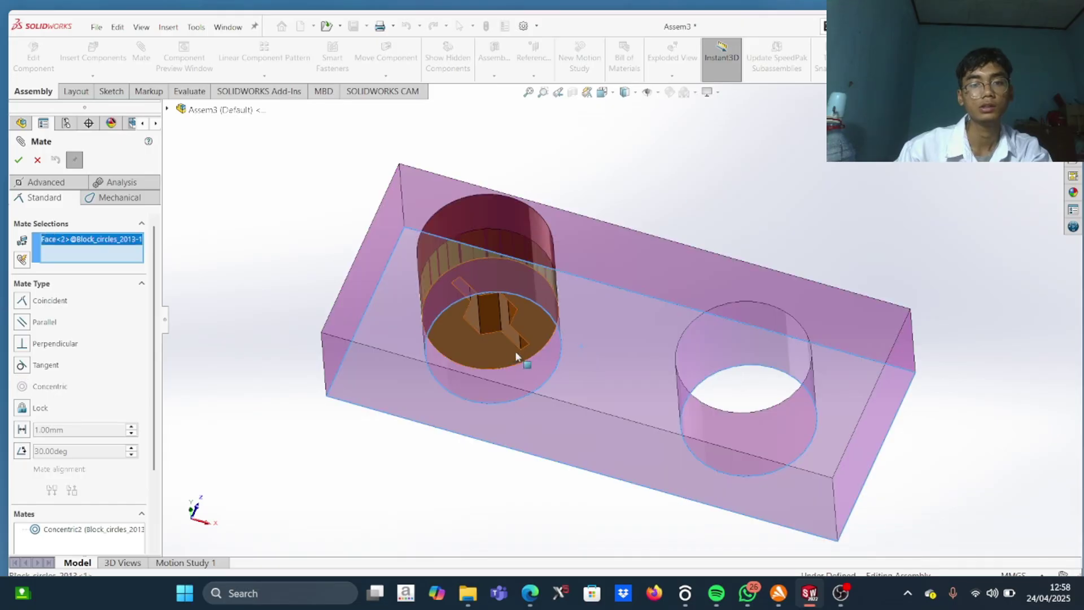
{"action": "left_click", "coordinate": [483, 357]}
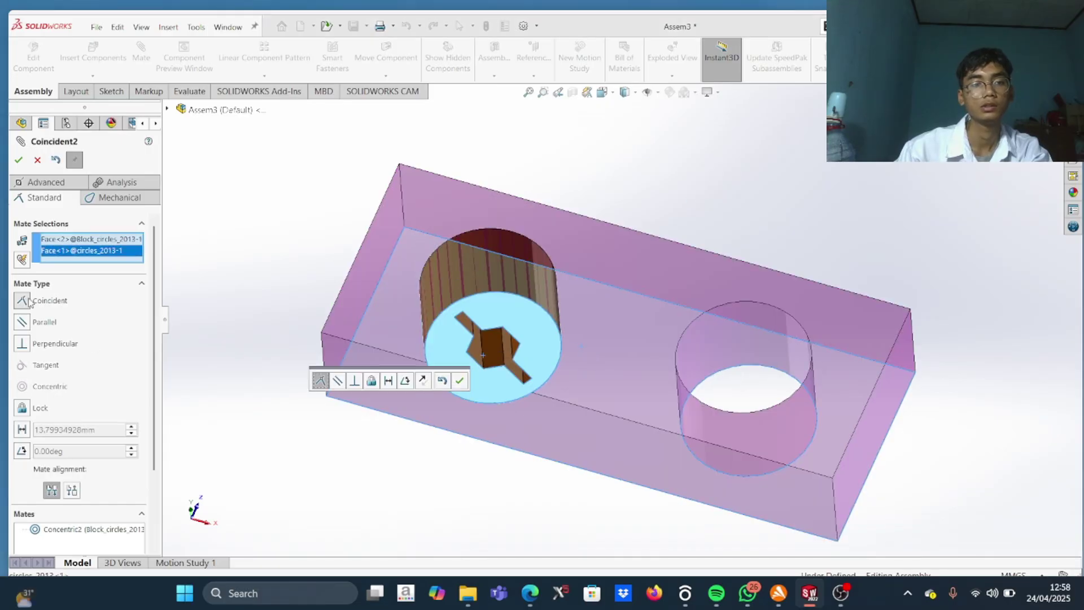
{"action": "left_click", "coordinate": [458, 381]}
Inspect the seated cylinder from both sides and in isometric view, test its rotation in the hole, and finish the mating session
{"action": "left_click_drag", "start_coordinate": [471, 359], "coordinate": [670, 316]}
{"action": "middle_click_drag", "start_coordinate": [670, 317], "coordinate": [641, 450]}
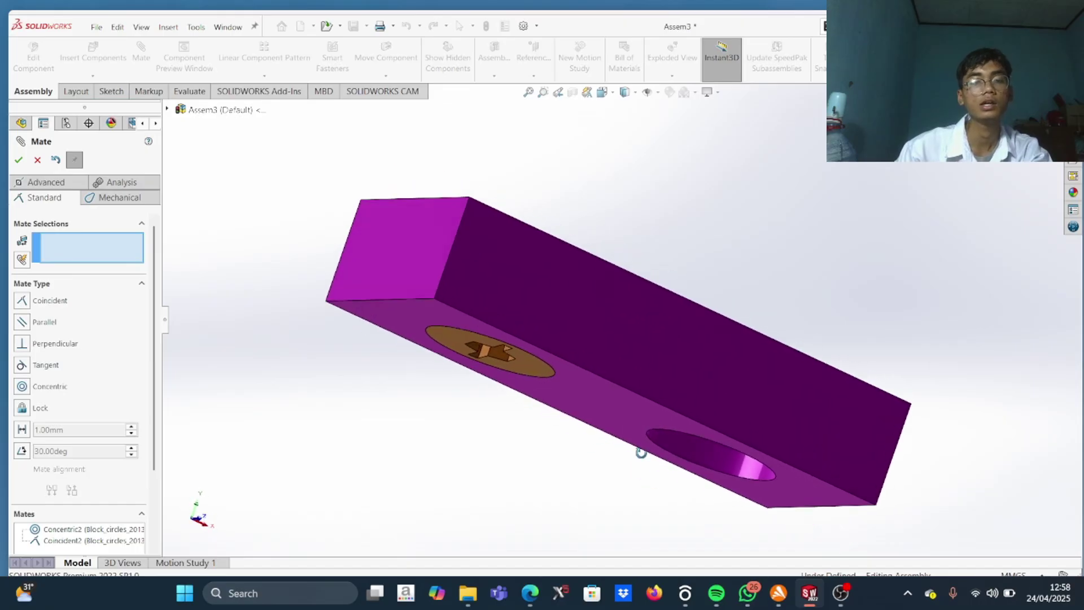
{"action": "left_click_drag", "start_coordinate": [490, 323], "coordinate": [484, 356]}
{"action": "middle_click_drag", "start_coordinate": [484, 356], "coordinate": [568, 290]}
{"action": "left_click_drag", "start_coordinate": [585, 261], "coordinate": [574, 211]}
{"action": "middle_click_drag", "start_coordinate": [574, 210], "coordinate": [627, 289]}
{"action": "key", "text": "space"}
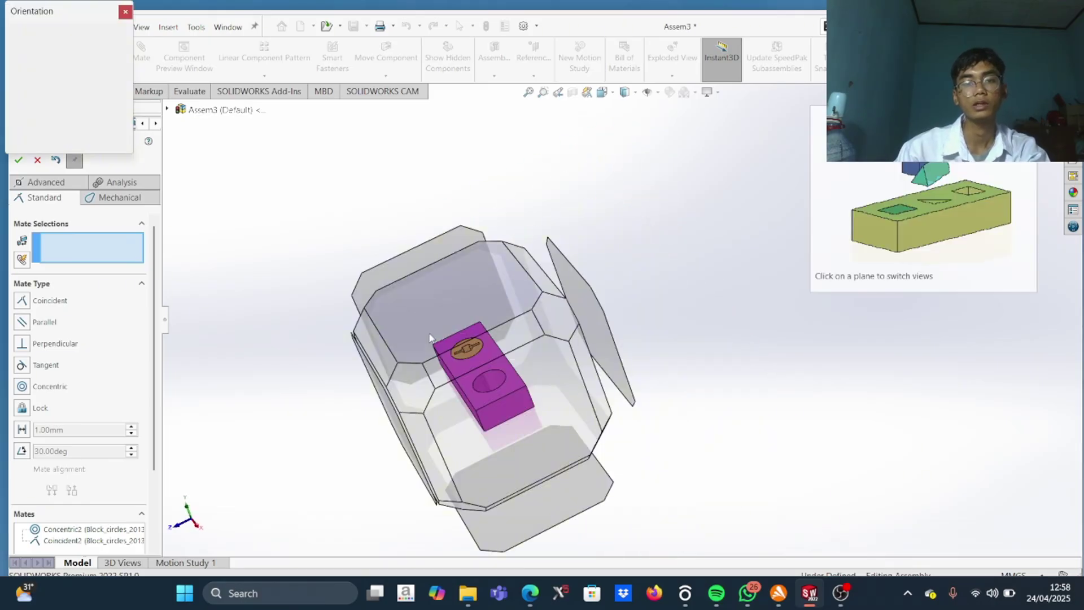
{"action": "left_click", "coordinate": [424, 390]}
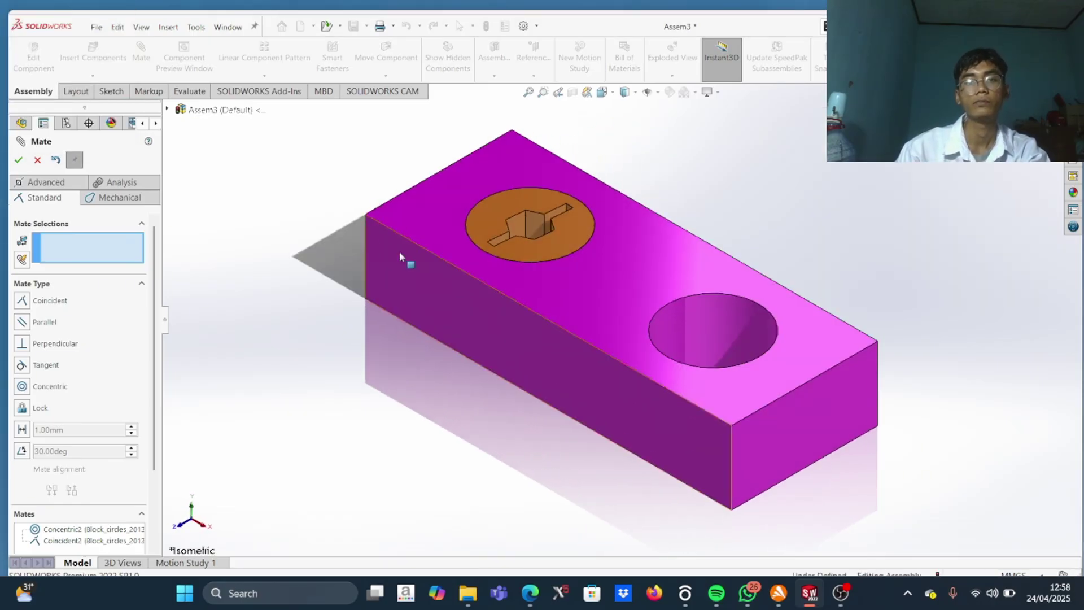
{"action": "left_click_drag", "start_coordinate": [489, 279], "coordinate": [576, 226]}
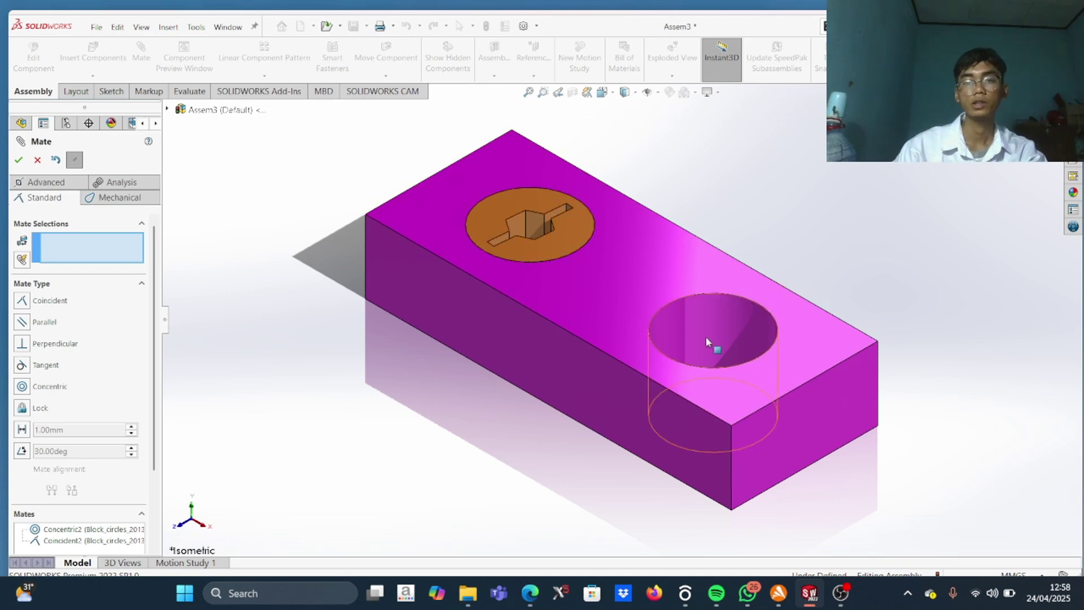
{"action": "left_click", "coordinate": [19, 161]}
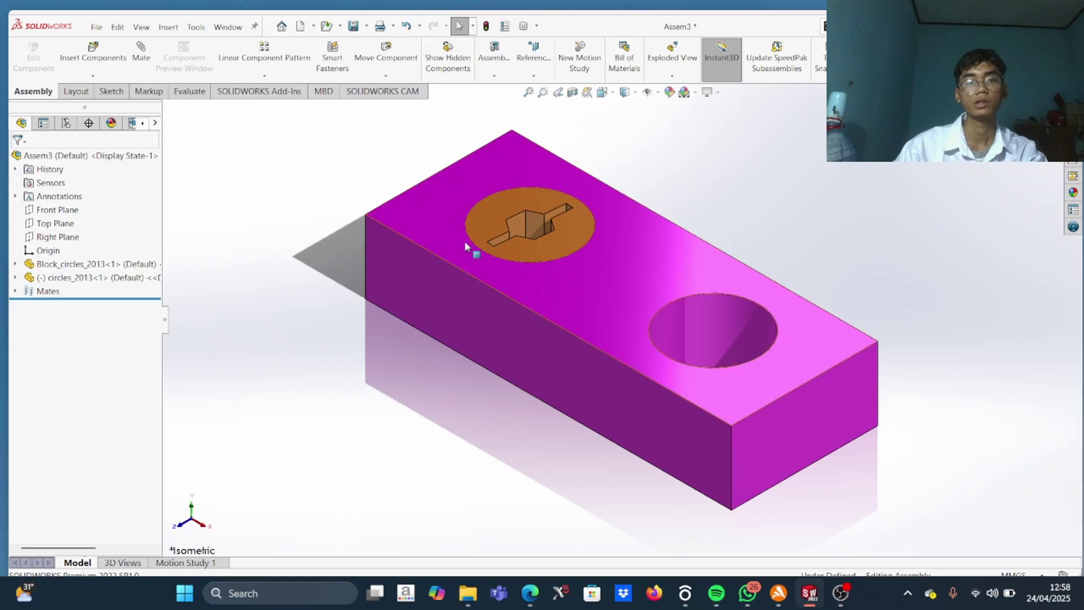
{"action": "left_click", "coordinate": [492, 217]}
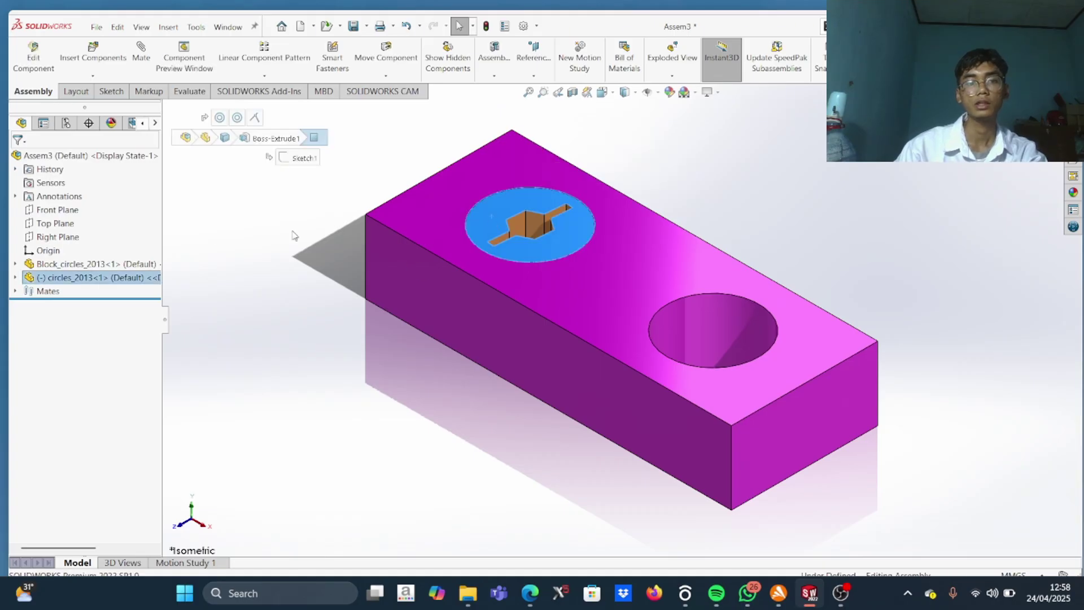
{"action": "left_click", "coordinate": [60, 277]}
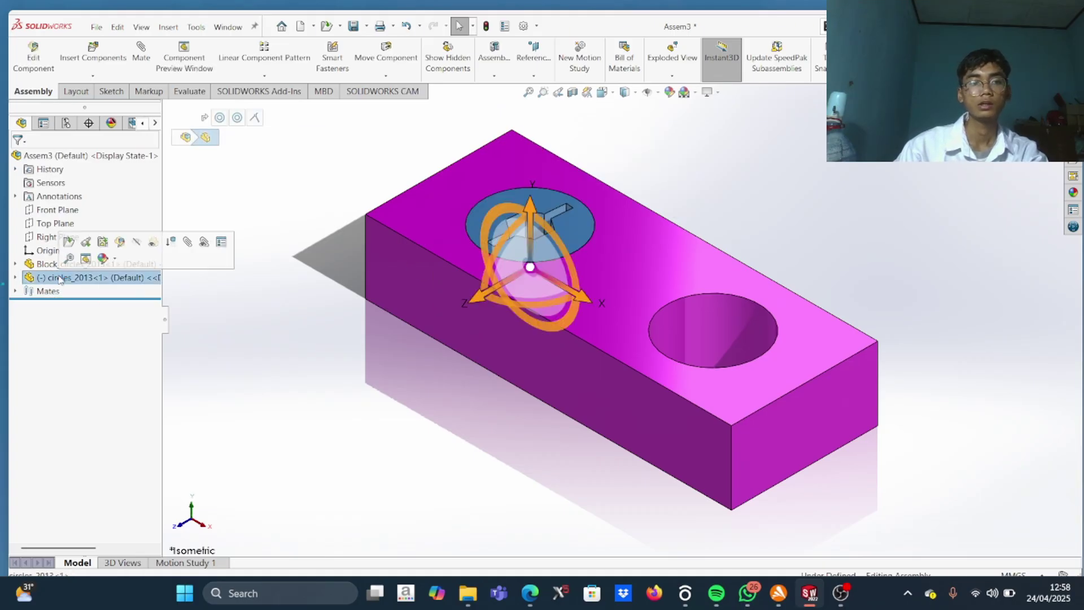
{"action": "right_click", "coordinate": [60, 278]}
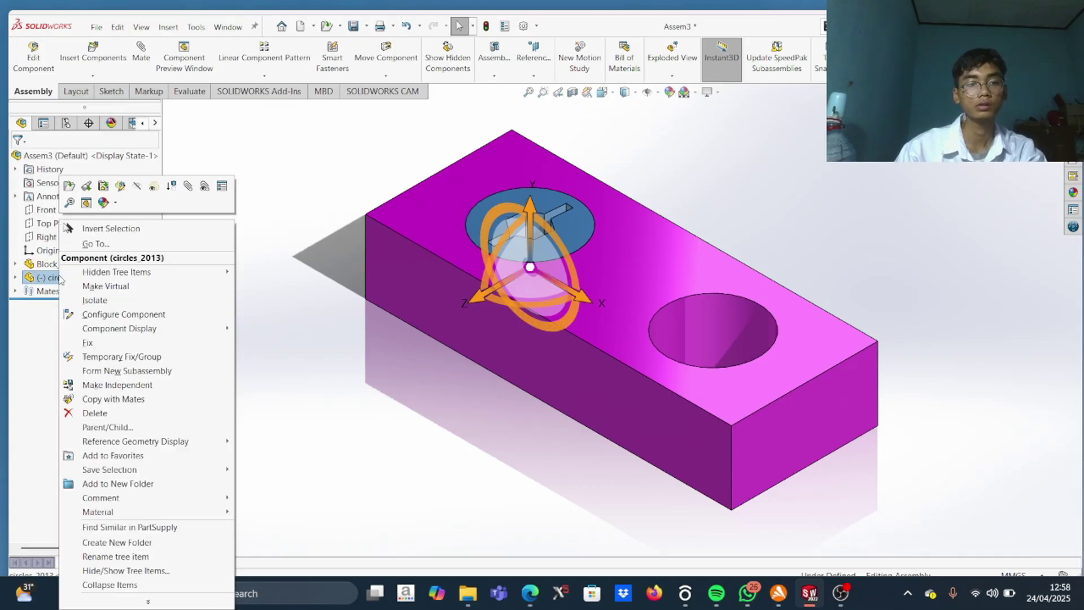
{"action": "left_click", "coordinate": [123, 314]}
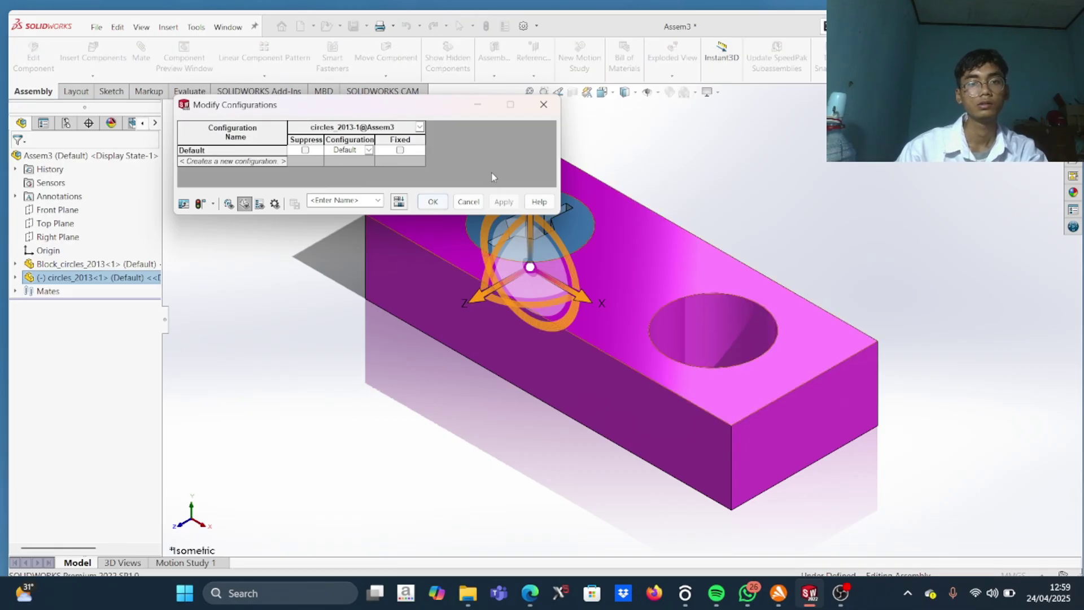
{"action": "left_click", "coordinate": [544, 105]}
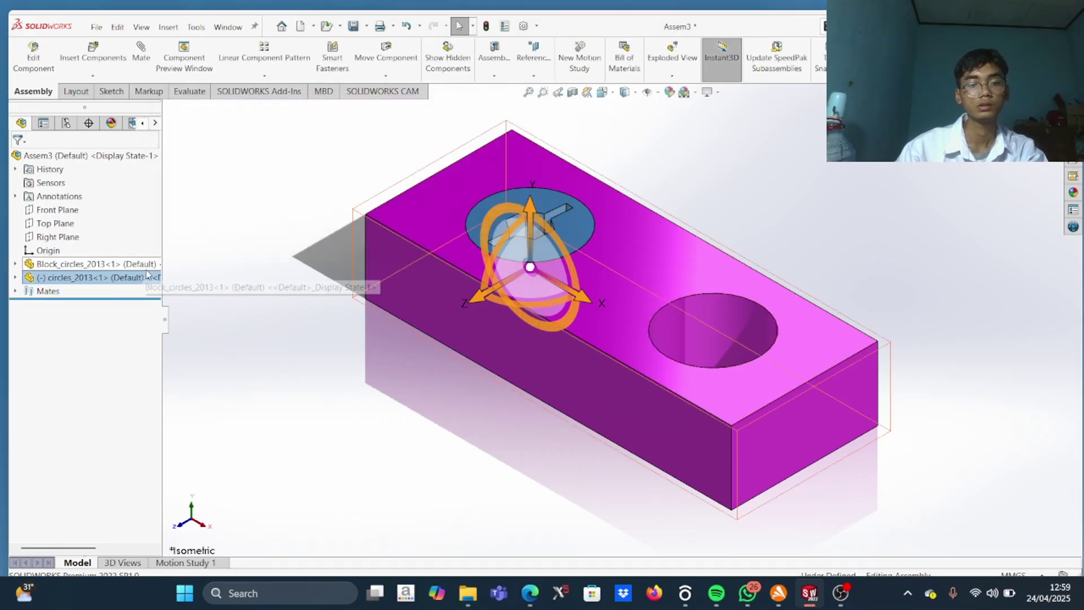
Paste three copies of the circles_2013 cylinder into the assembly, two beside the block and one over the empty hole
{"action": "key", "text": "ctrl+v"}
{"action": "left_click", "coordinate": [254, 282]}
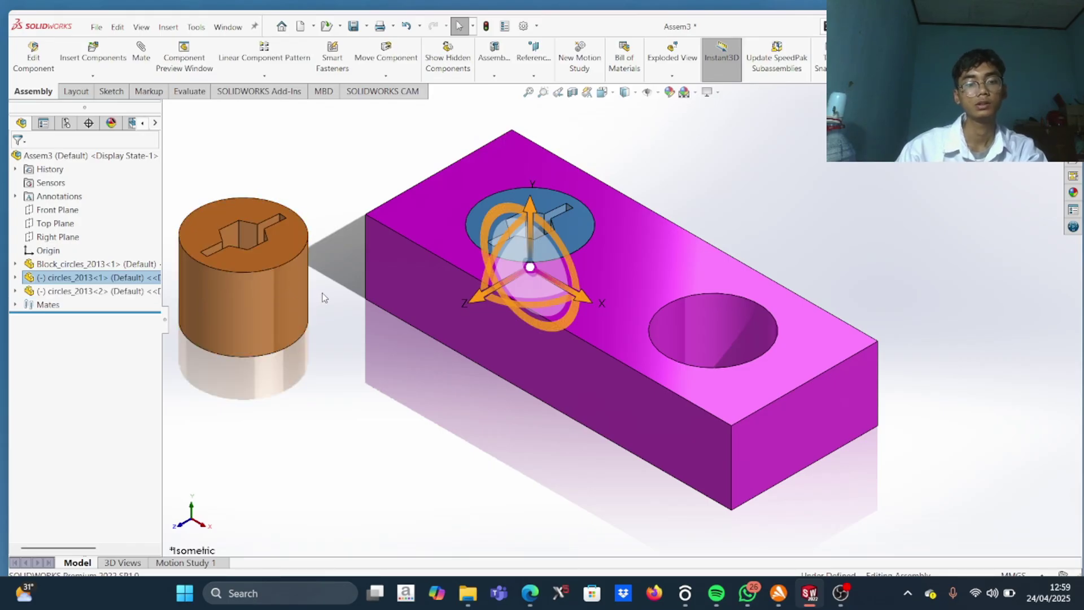
{"action": "key", "text": "ctrl+v"}
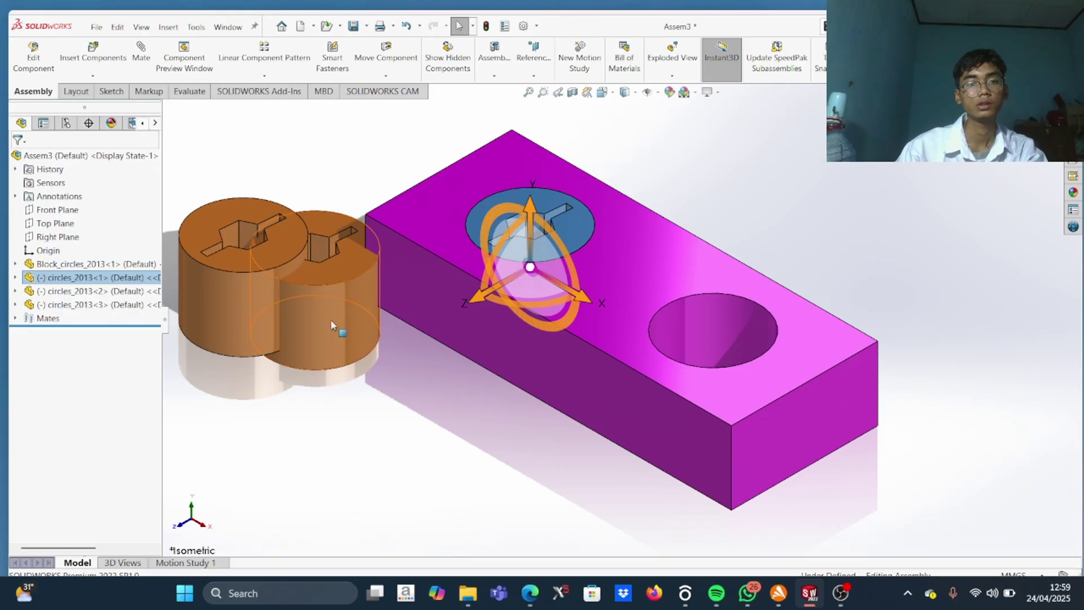
{"action": "key", "text": "ctrl+v"}
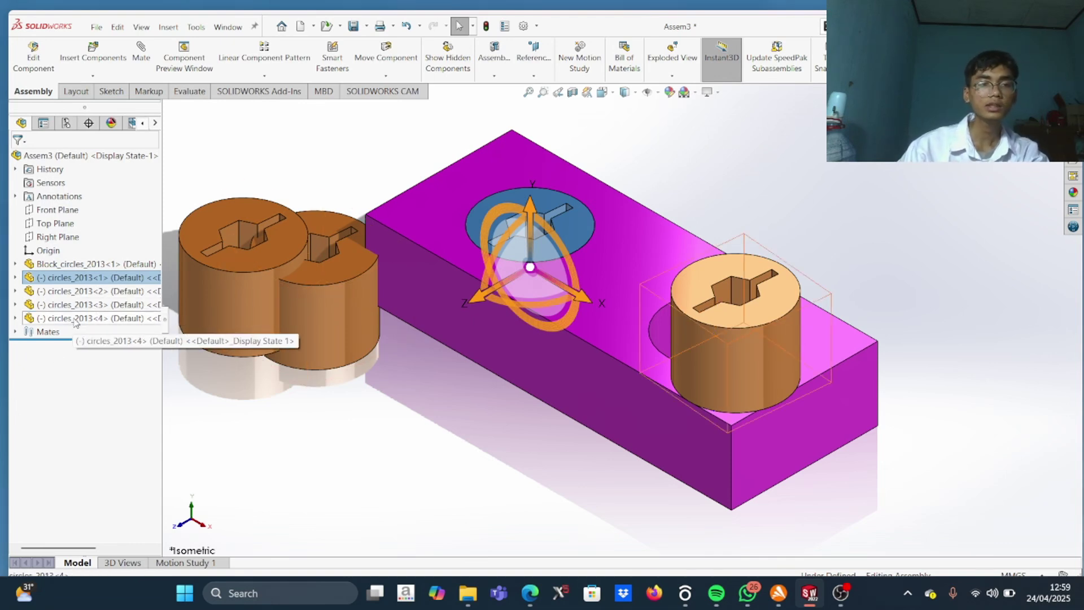
Delete the three pasted circles_2013 copies from the assembly, keeping the cylinder seated in the block
{"action": "right_click", "coordinate": [75, 322]}
{"action": "left_click", "coordinate": [91, 412]}
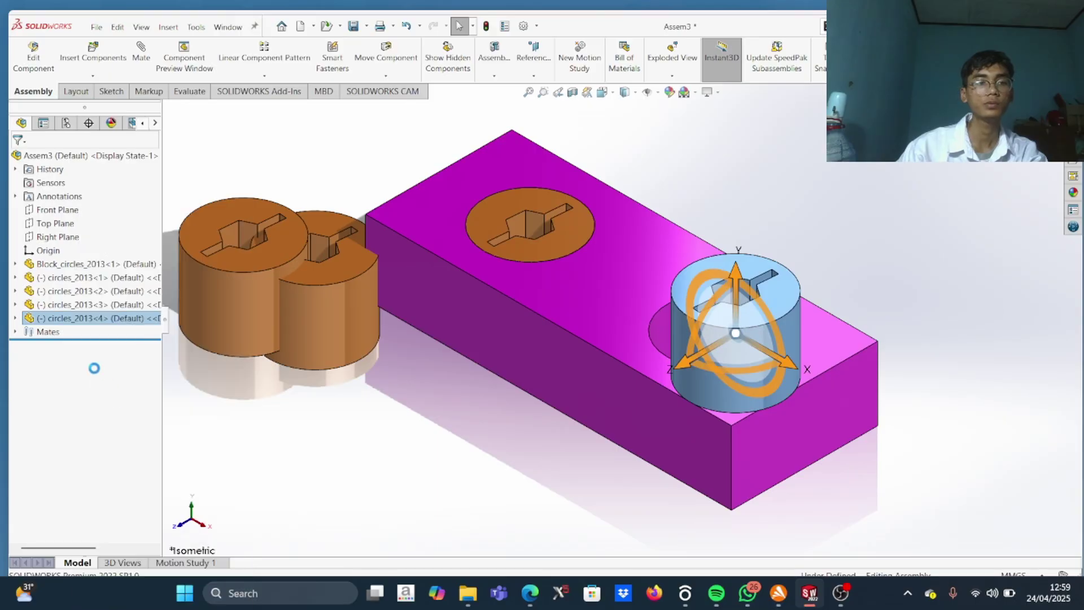
{"action": "left_click", "coordinate": [628, 224]}
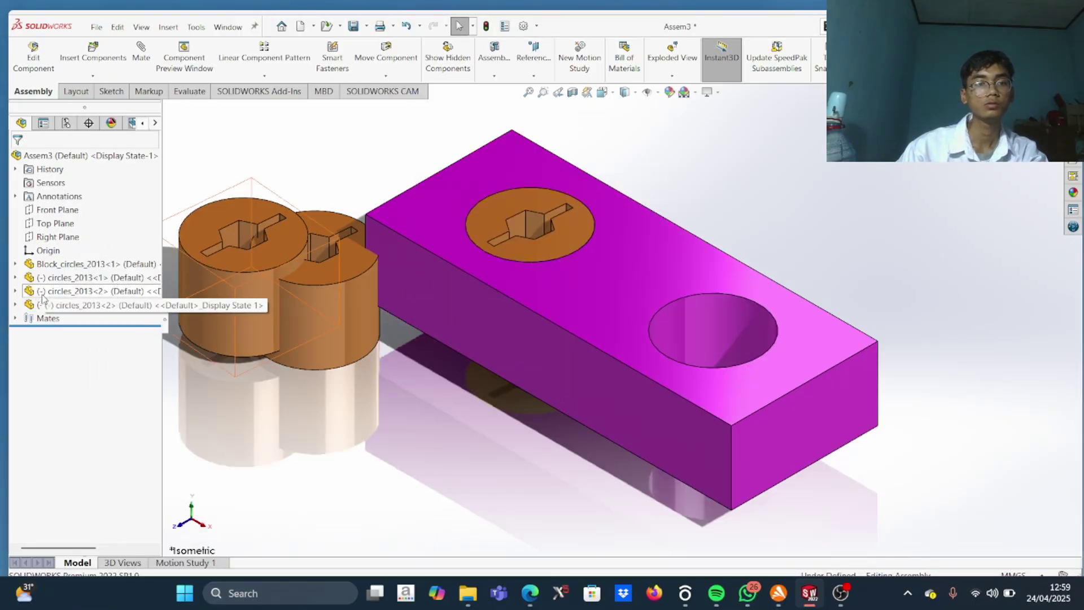
{"action": "left_click", "coordinate": [67, 292]}
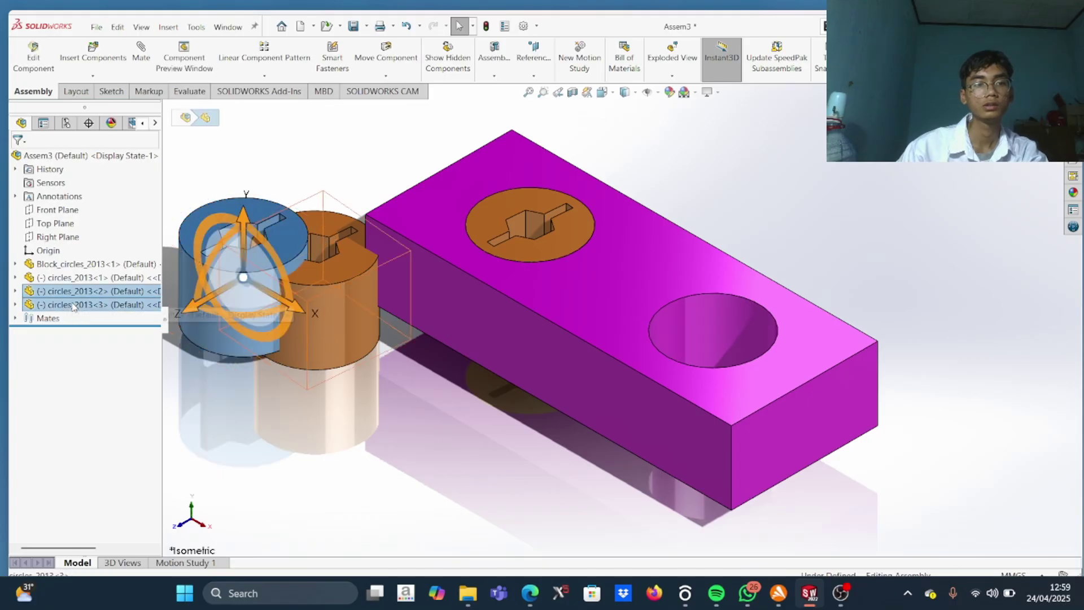
{"action": "left_click", "coordinate": [75, 305], "text": "ctrl"}
{"action": "right_click", "coordinate": [83, 299]}
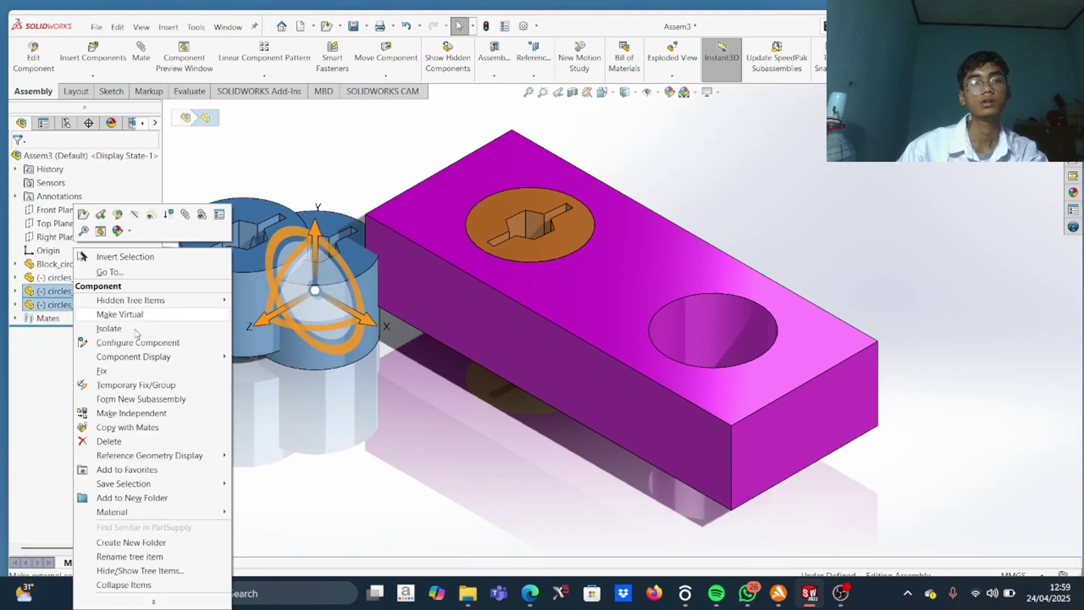
{"action": "left_click", "coordinate": [108, 441]}
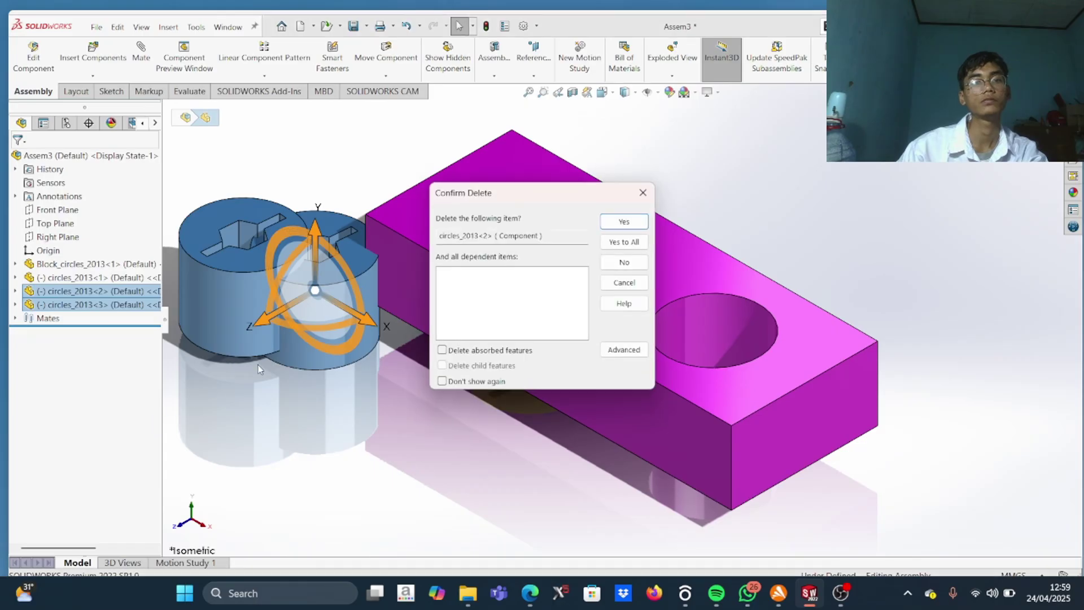
{"action": "left_click", "coordinate": [636, 224]}
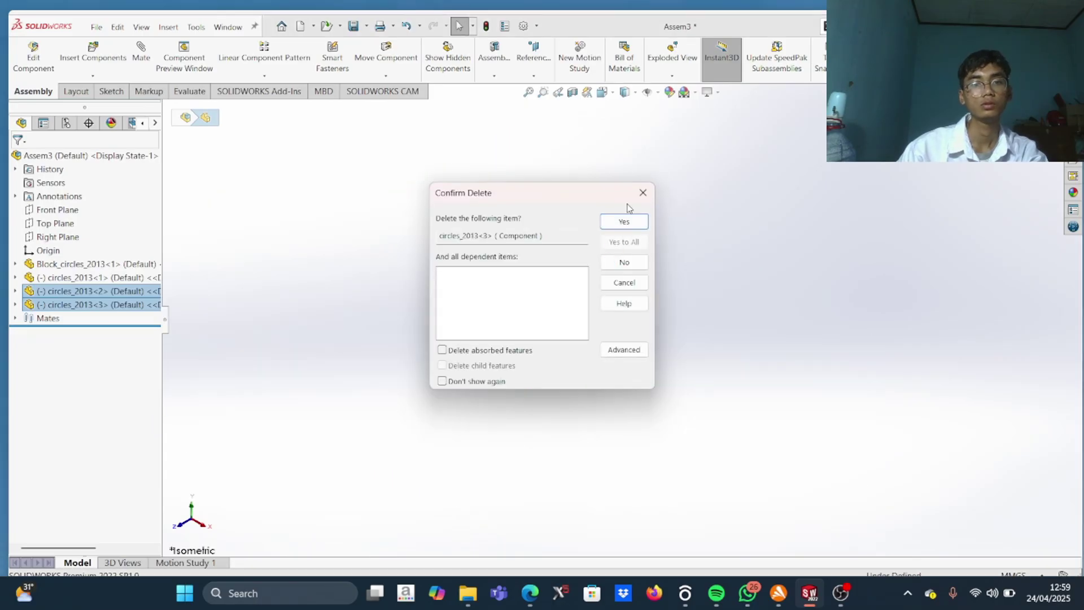
{"action": "left_click", "coordinate": [630, 225]}
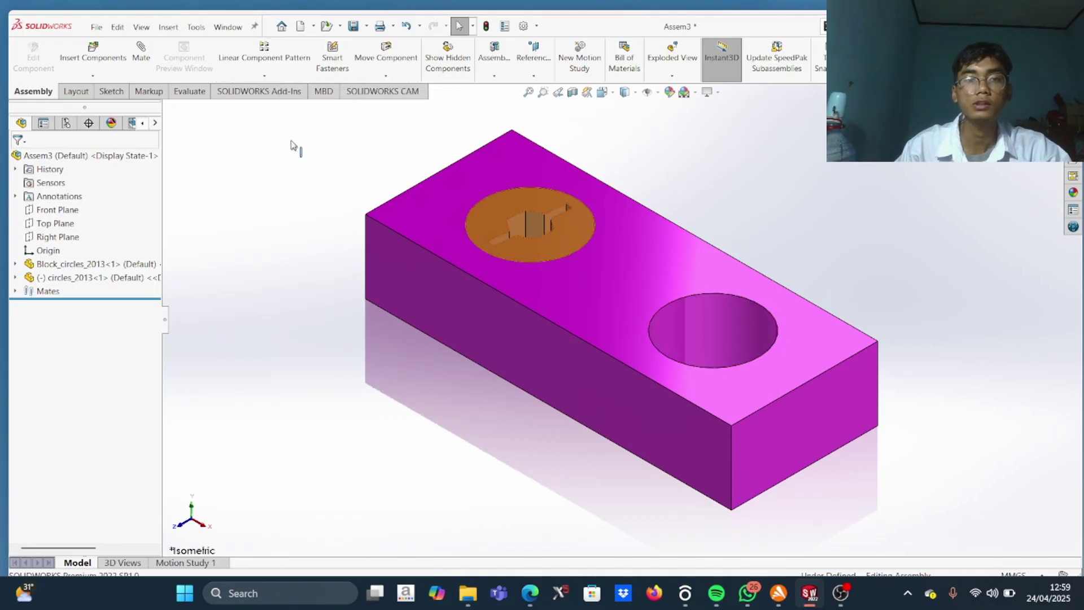
Create a linear component pattern of the seated cylinder, using the block's long top edge as Direction 1 and its end face as Direction 2
{"action": "left_click", "coordinate": [264, 75]}
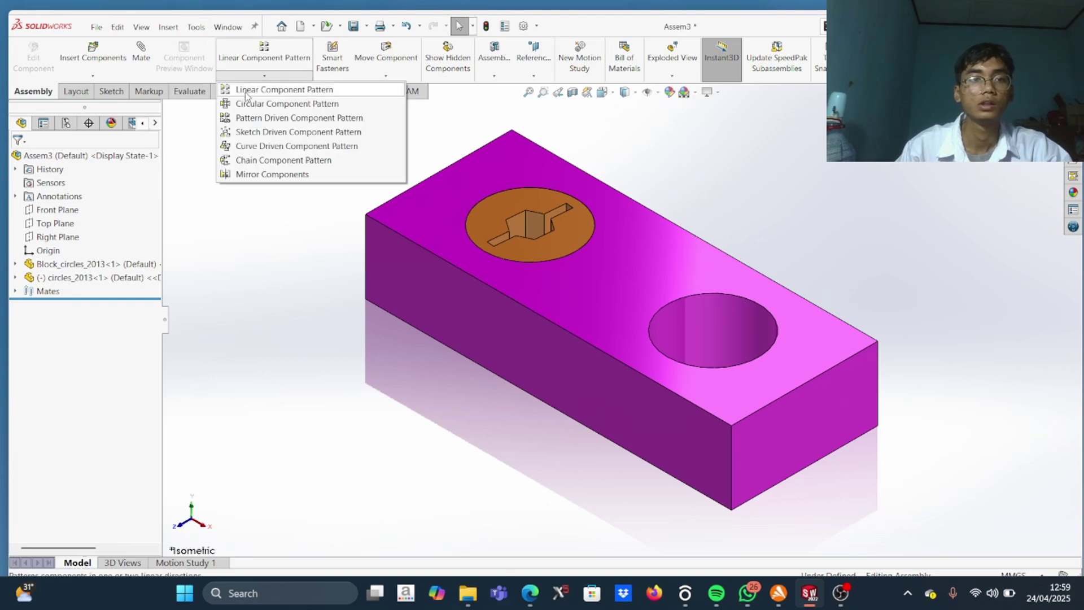
{"action": "left_click", "coordinate": [254, 92]}
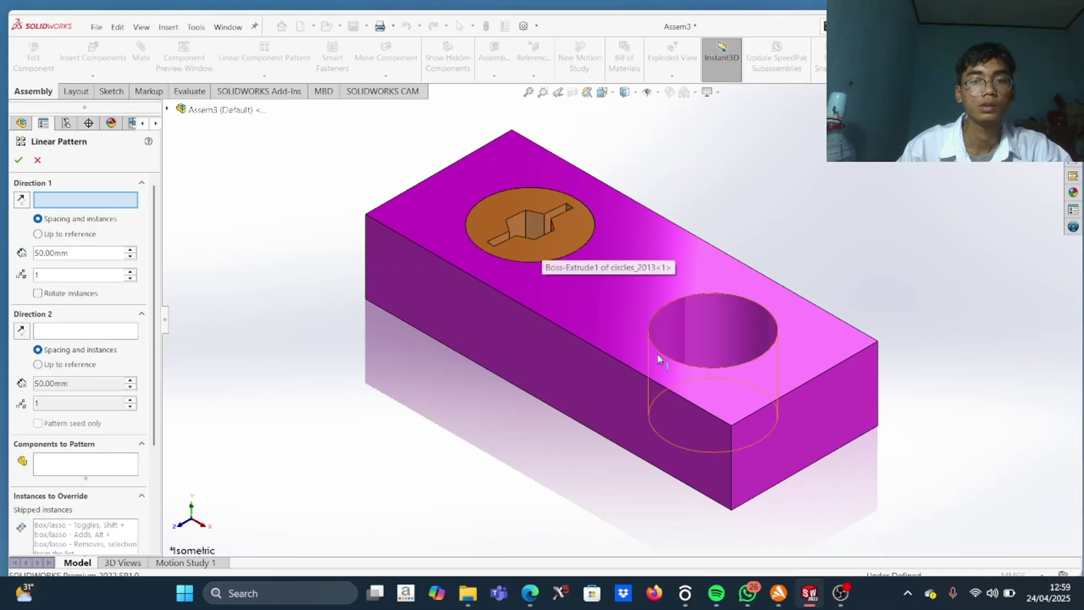
{"action": "left_click", "coordinate": [607, 355]}
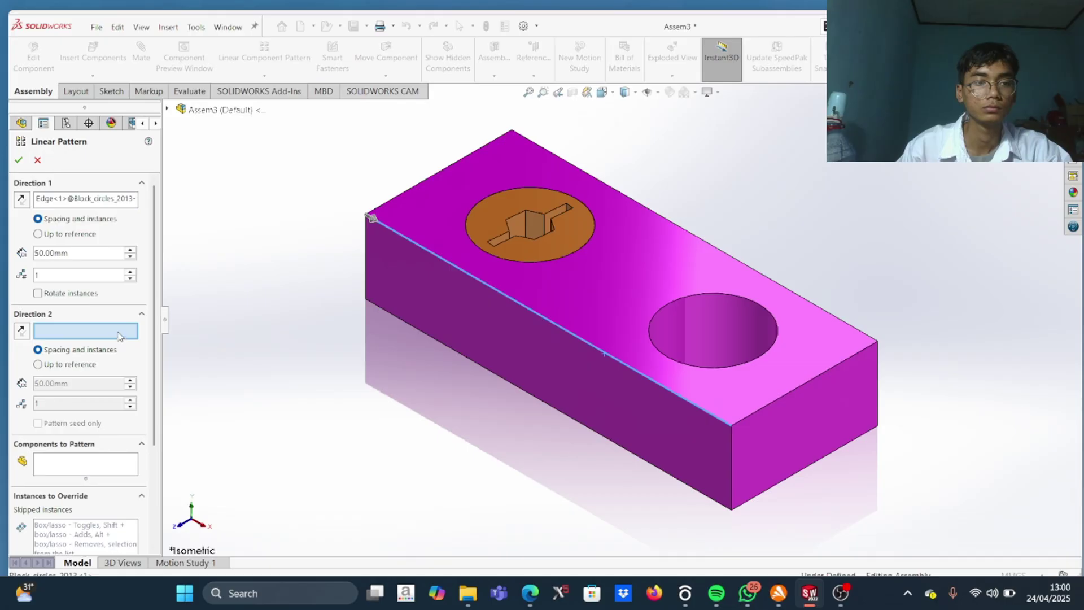
{"action": "left_click", "coordinate": [757, 428]}
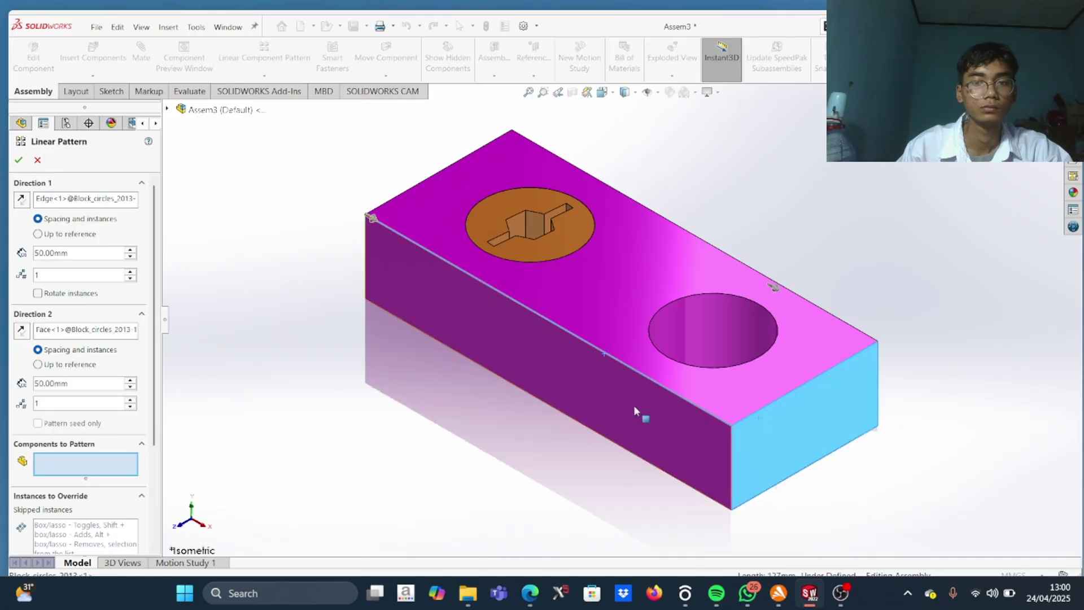
{"action": "scroll", "coordinate": [106, 439], "scroll_direction": "down", "scroll_amount": 3}
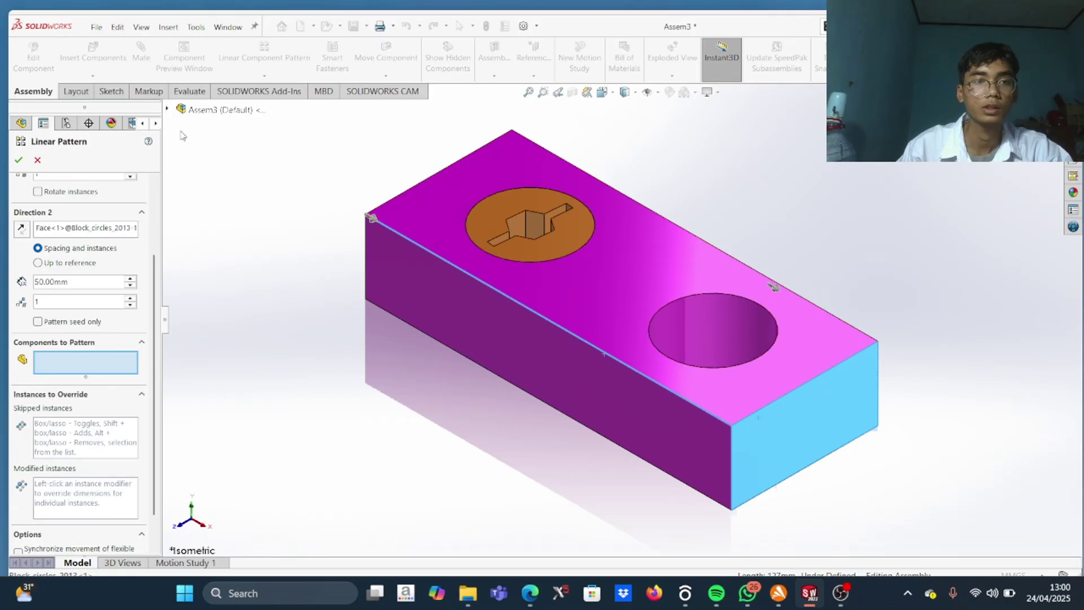
{"action": "left_click", "coordinate": [167, 109]}
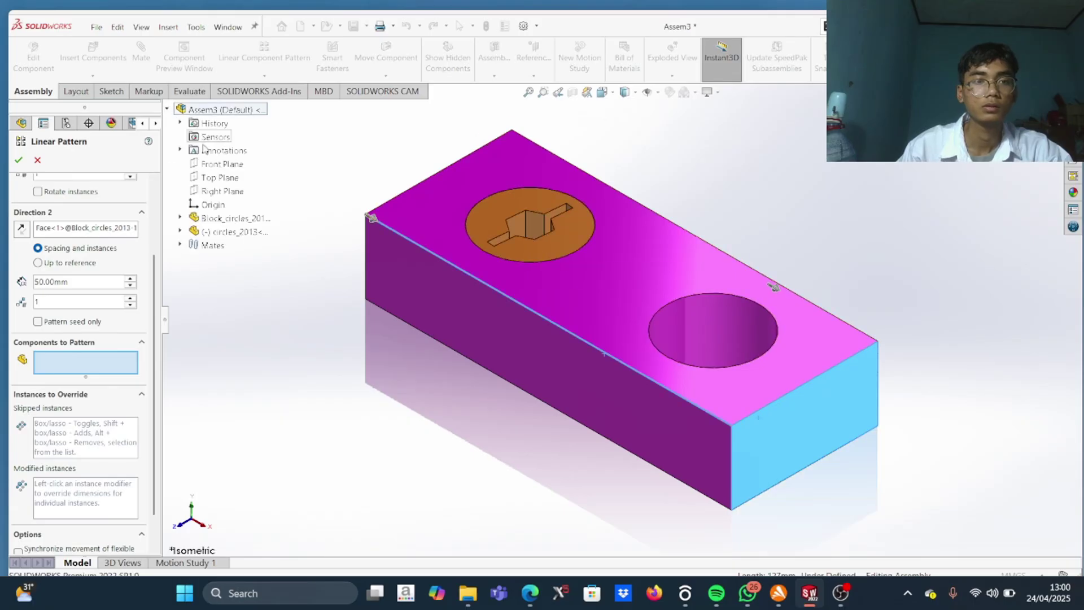
{"action": "left_click", "coordinate": [219, 232]}
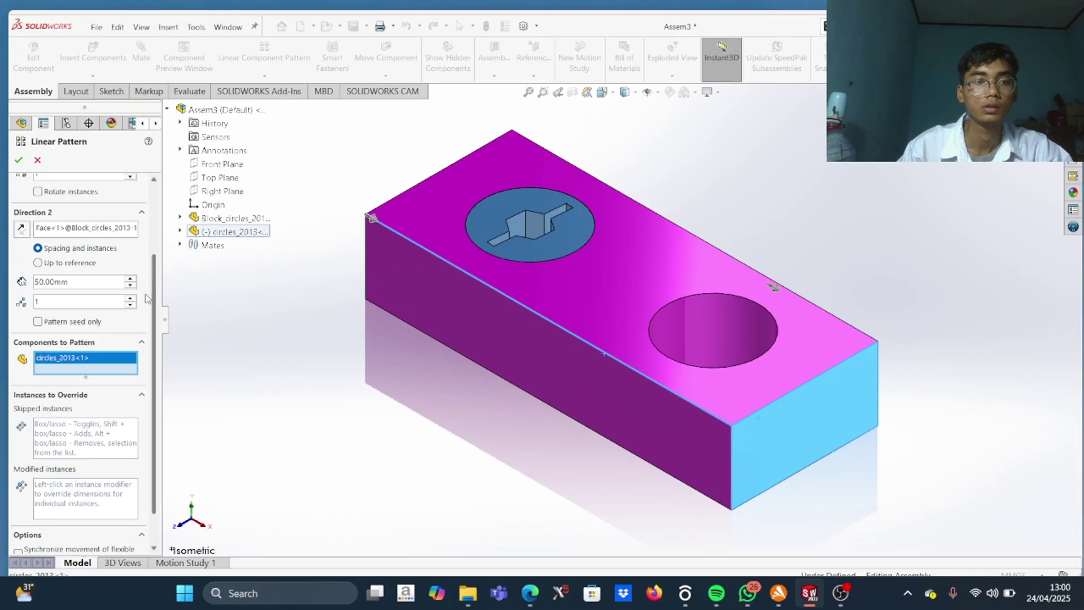
{"action": "scroll", "coordinate": [87, 350], "scroll_direction": "up", "scroll_amount": 3}
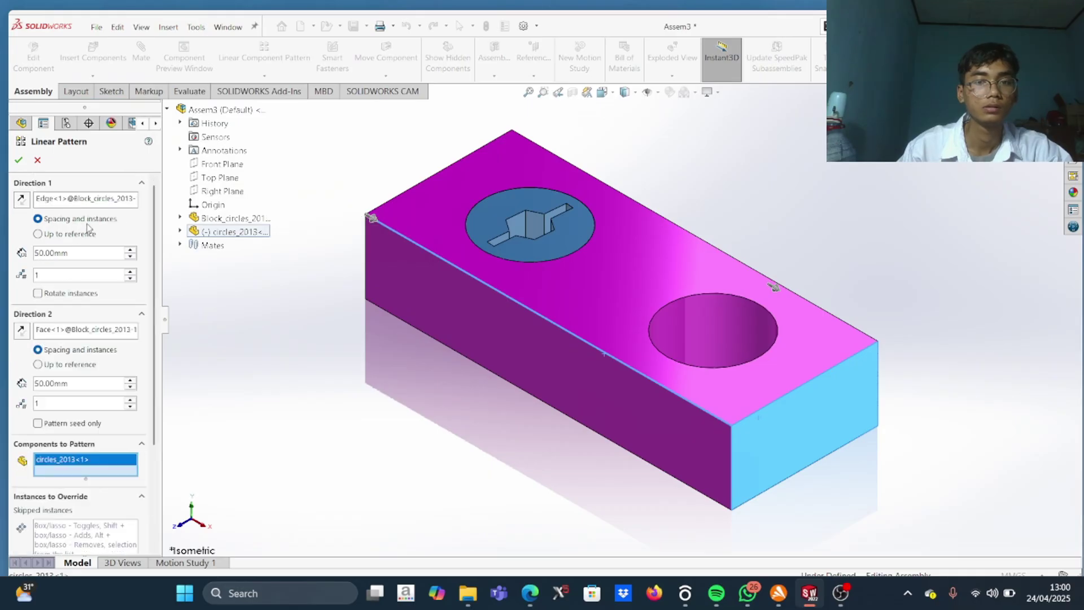
{"action": "left_click", "coordinate": [19, 161]}
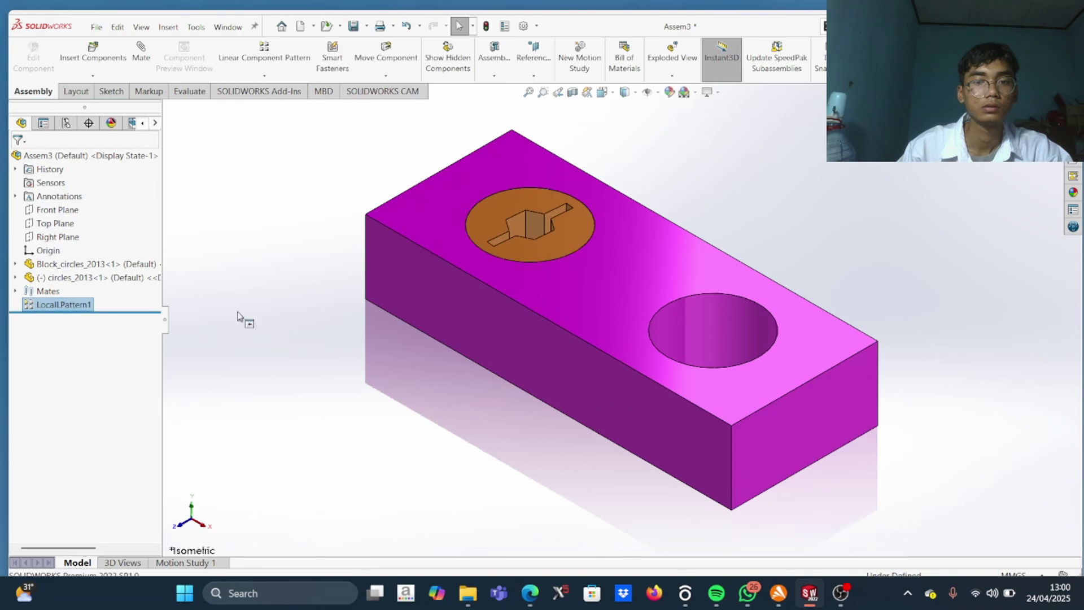
Delete the linear component pattern from the assembly
{"action": "scroll", "coordinate": [621, 323], "scroll_direction": "up", "scroll_amount": 3}
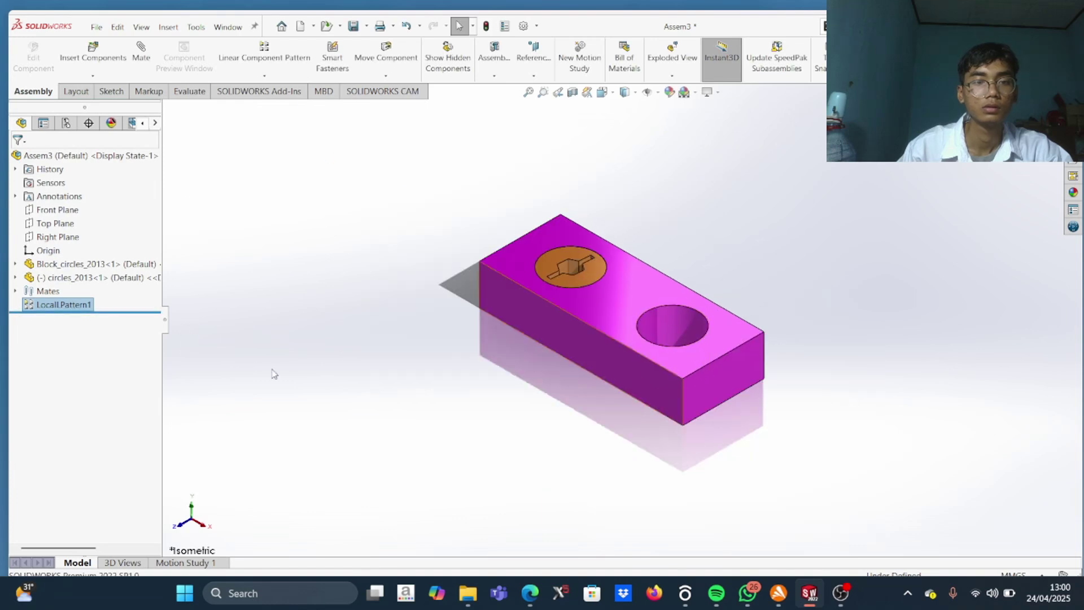
{"action": "right_click", "coordinate": [76, 308]}
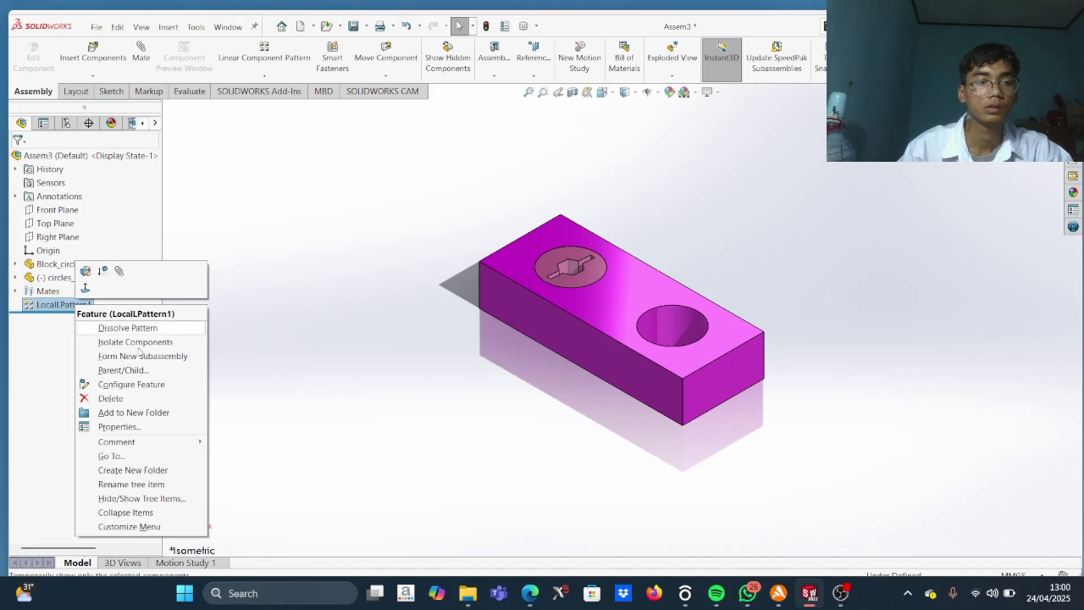
{"action": "left_click", "coordinate": [188, 372]}
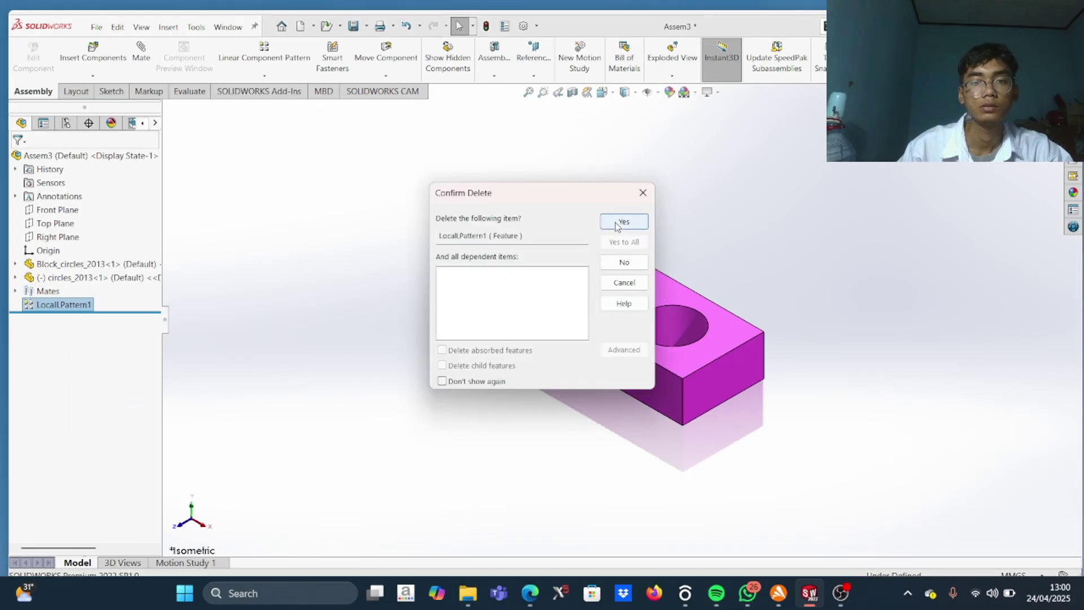
{"action": "left_click", "coordinate": [617, 226]}
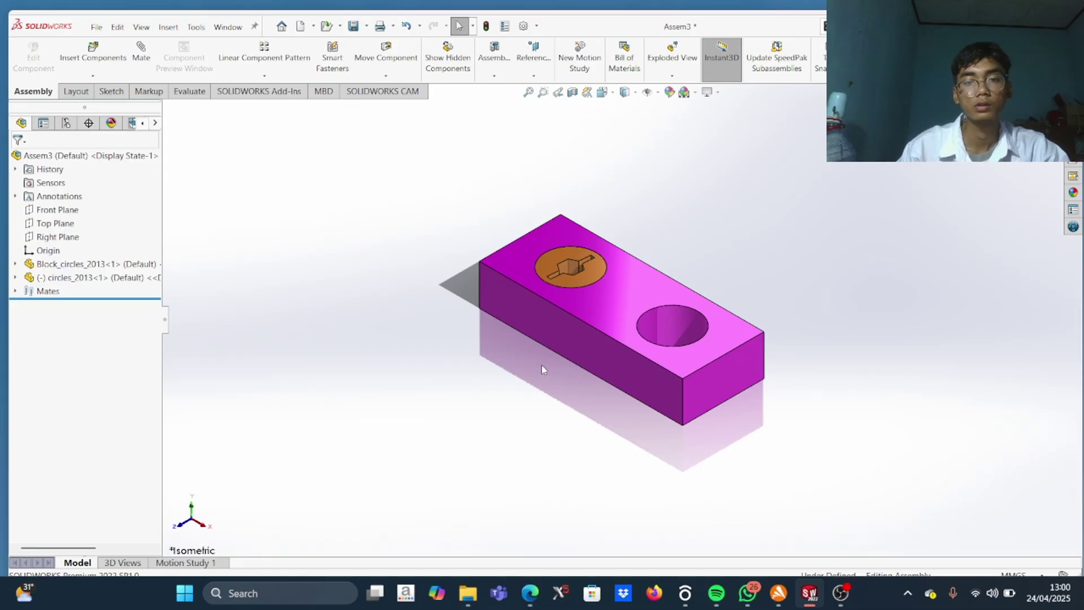
Paste one new copy of the circles_2013 cylinder and move it beside the block near the empty hole
{"action": "left_click", "coordinate": [522, 361]}
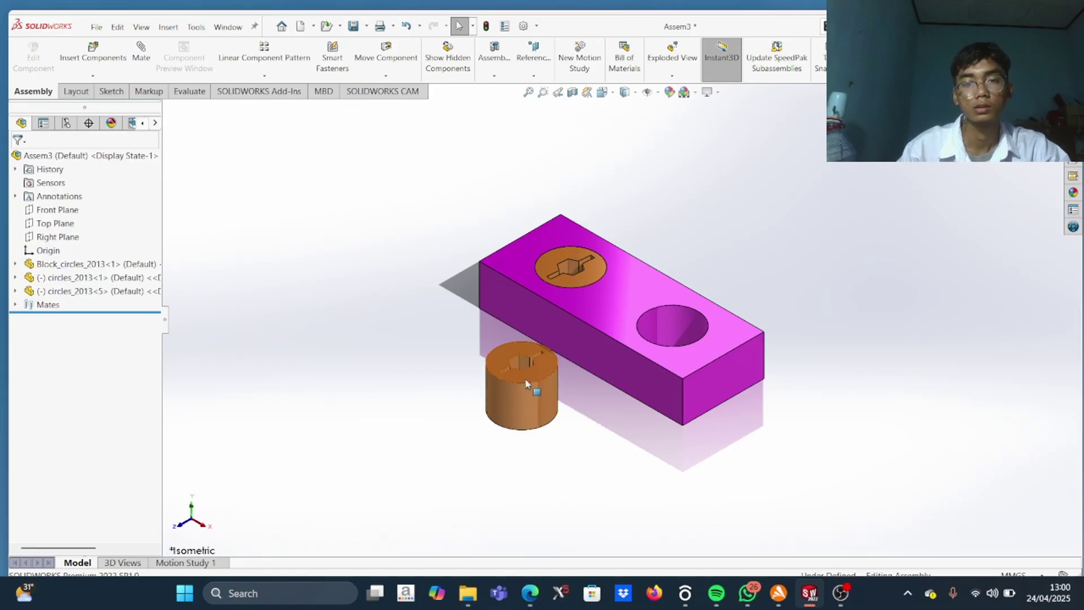
{"action": "left_click_drag", "start_coordinate": [525, 368], "coordinate": [755, 272]}
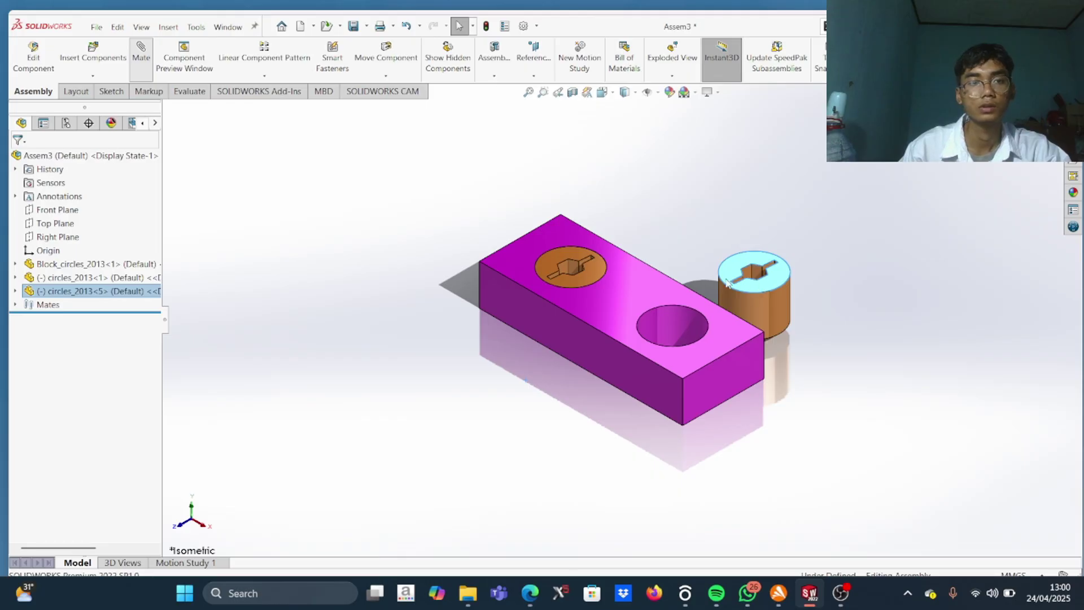
Add a Tangent mate between the pasted cylinder's outer face and the block's long front side face
{"action": "left_click", "coordinate": [141, 53]}
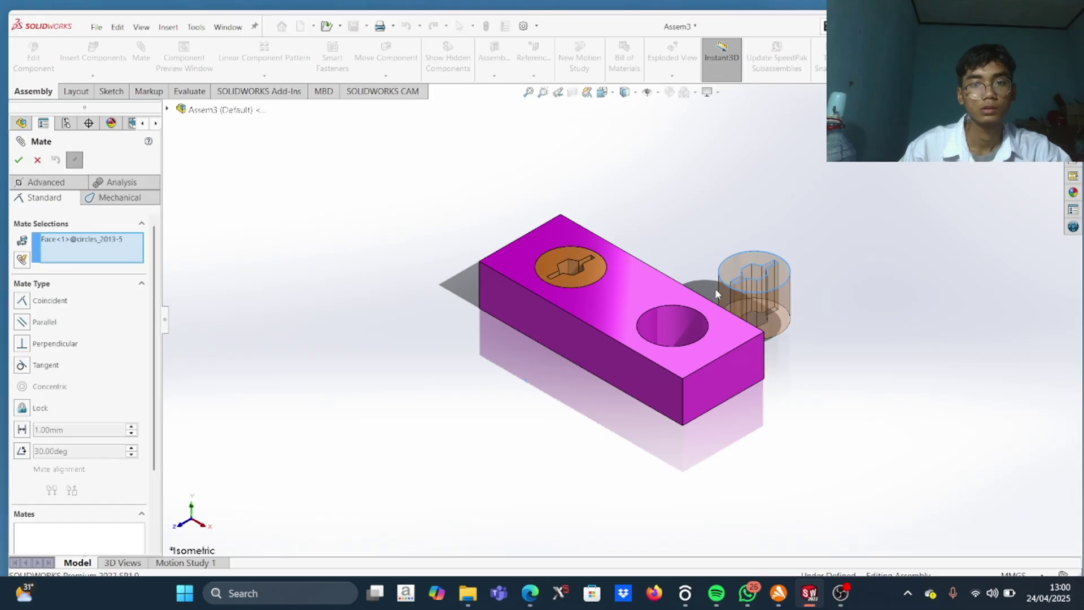
{"action": "left_click", "coordinate": [73, 240]}
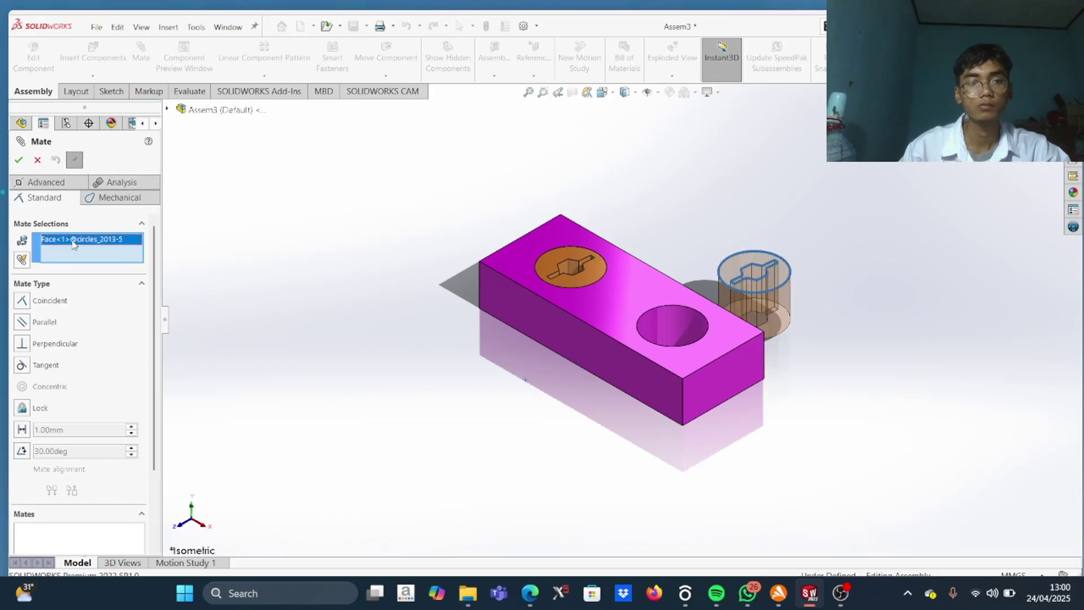
{"action": "key", "text": "Delete"}
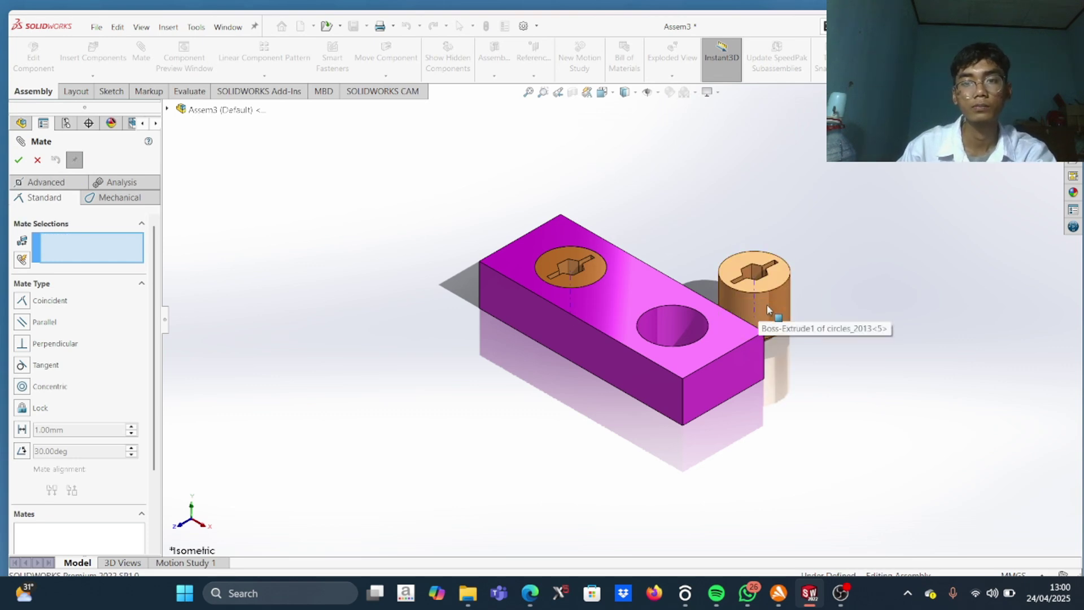
{"action": "left_click", "coordinate": [767, 306]}
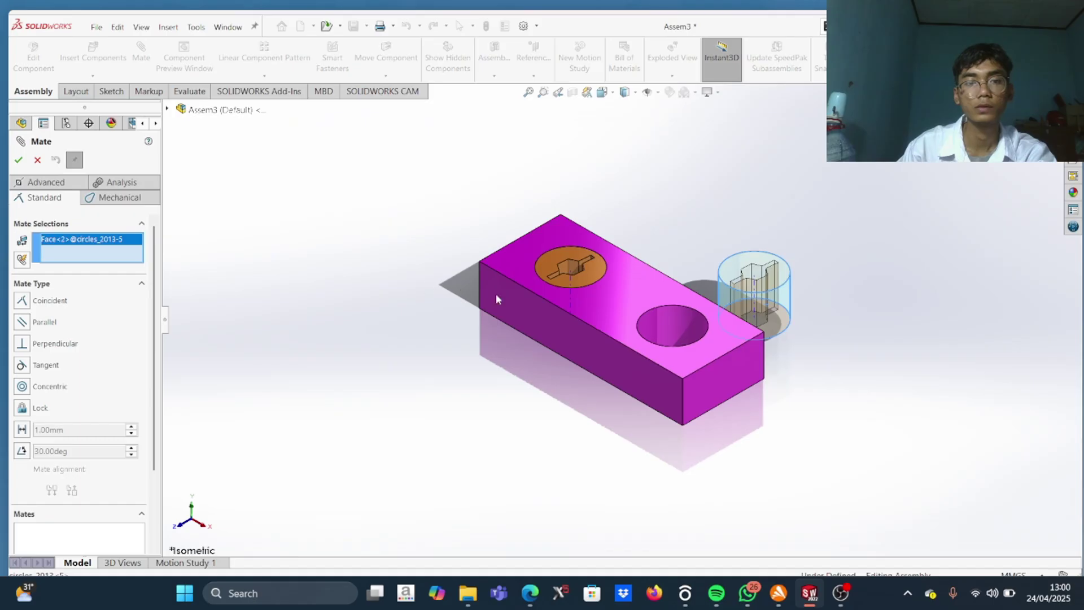
{"action": "scroll", "coordinate": [536, 333], "scroll_direction": "down", "scroll_amount": 3}
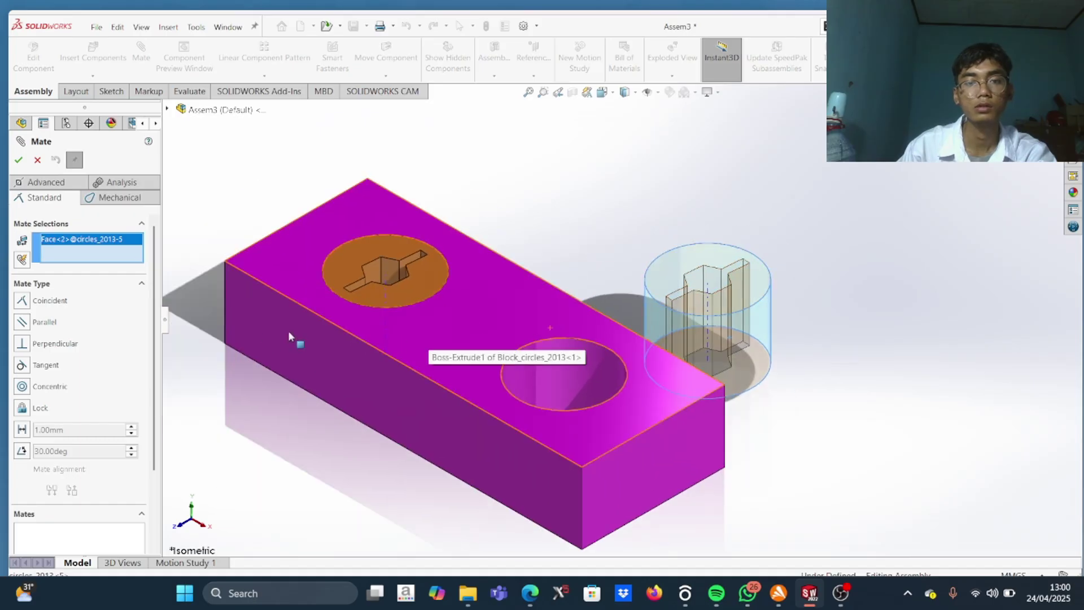
{"action": "left_click", "coordinate": [317, 347]}
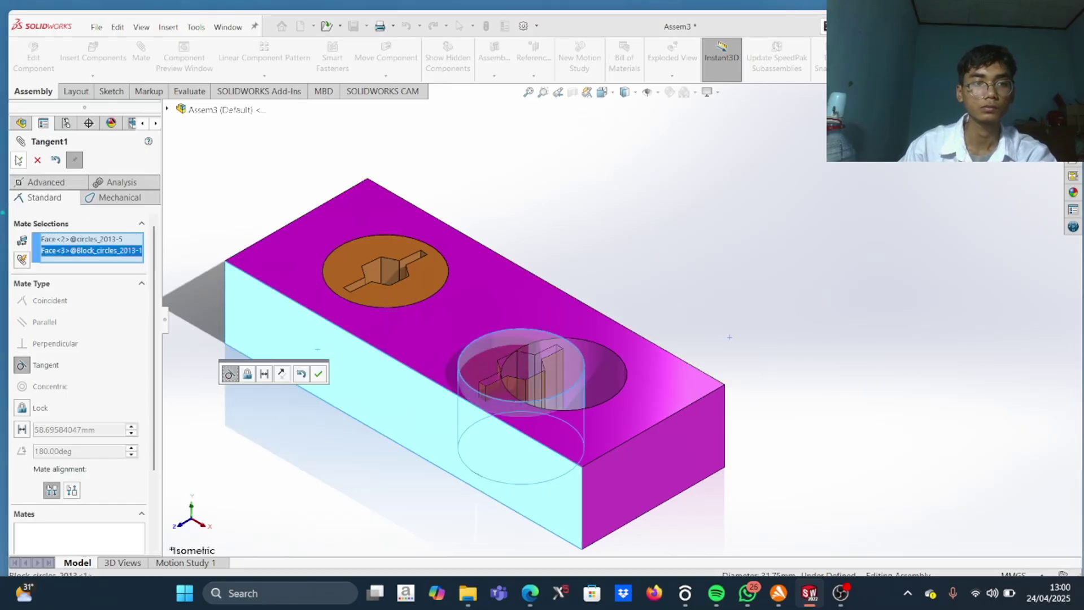
{"action": "left_click", "coordinate": [17, 161]}
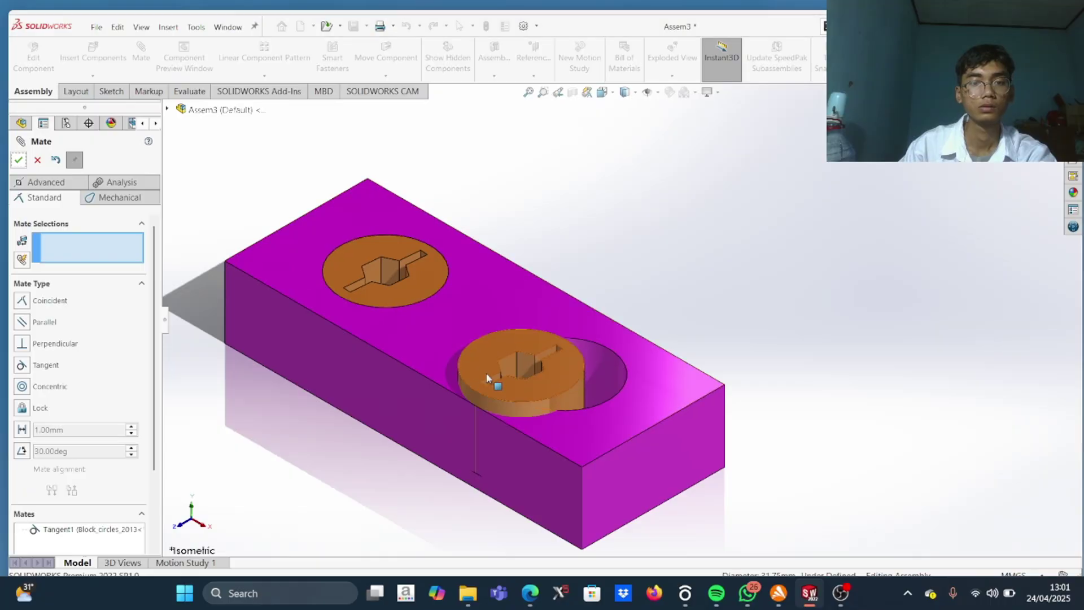
Move the tangent-mated cylinder around the block to demonstrate its remaining freedom, and leave the Mate command
{"action": "left_click_drag", "start_coordinate": [359, 292], "coordinate": [301, 382]}
{"action": "middle_click_drag", "start_coordinate": [301, 382], "coordinate": [304, 453]}
{"action": "left_click_drag", "start_coordinate": [303, 454], "coordinate": [112, 351]}
{"action": "middle_click_drag", "start_coordinate": [341, 357], "coordinate": [323, 333]}
{"action": "left_click_drag", "start_coordinate": [424, 513], "coordinate": [387, 480]}
{"action": "middle_click_drag", "start_coordinate": [387, 480], "coordinate": [533, 448]}
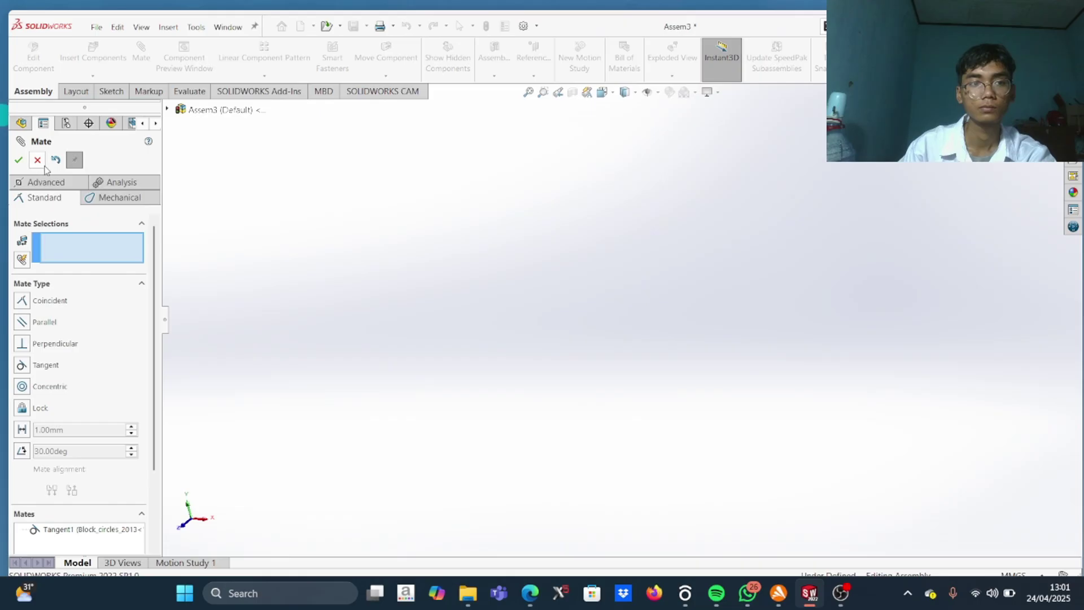
{"action": "key", "text": "space"}
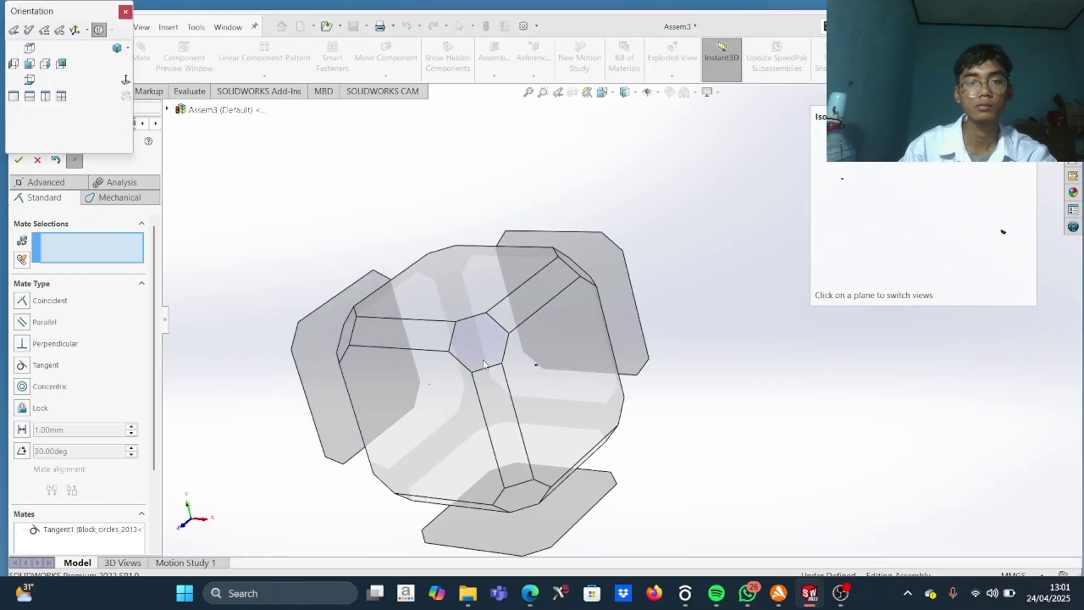
{"action": "left_click", "coordinate": [483, 360]}
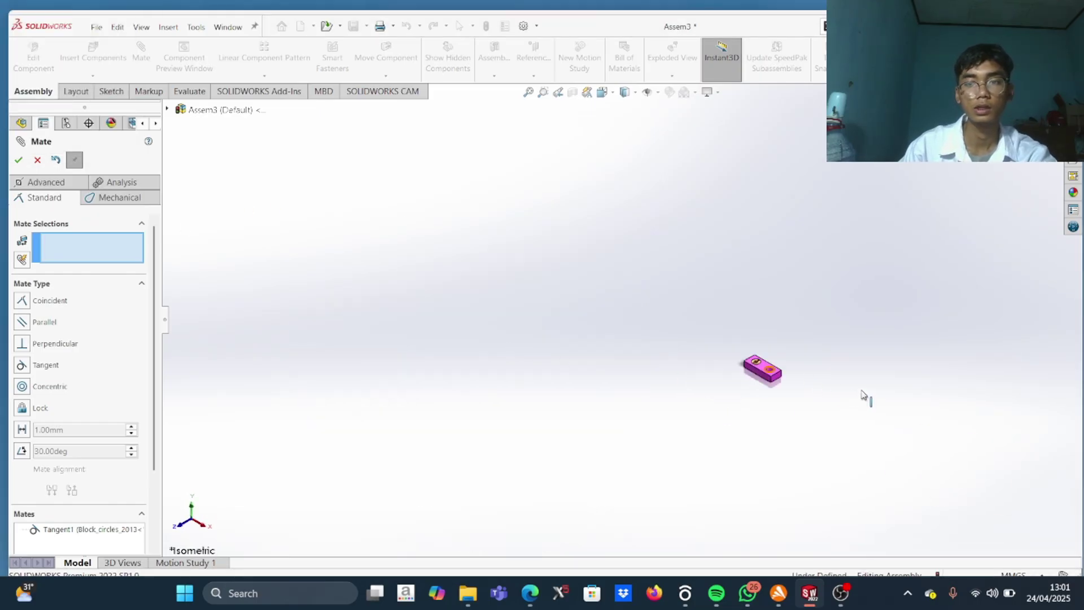
{"action": "scroll", "coordinate": [768, 357], "scroll_direction": "down", "scroll_amount": 5}
{"action": "middle_click_drag", "start_coordinate": [761, 346], "coordinate": [600, 362]}
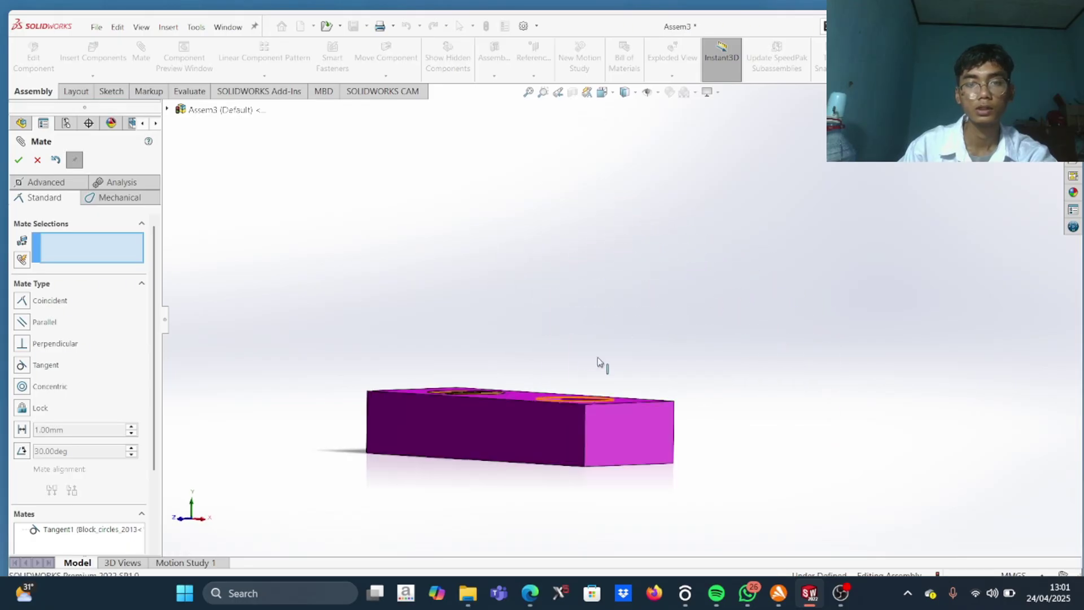
{"action": "left_click", "coordinate": [38, 161]}
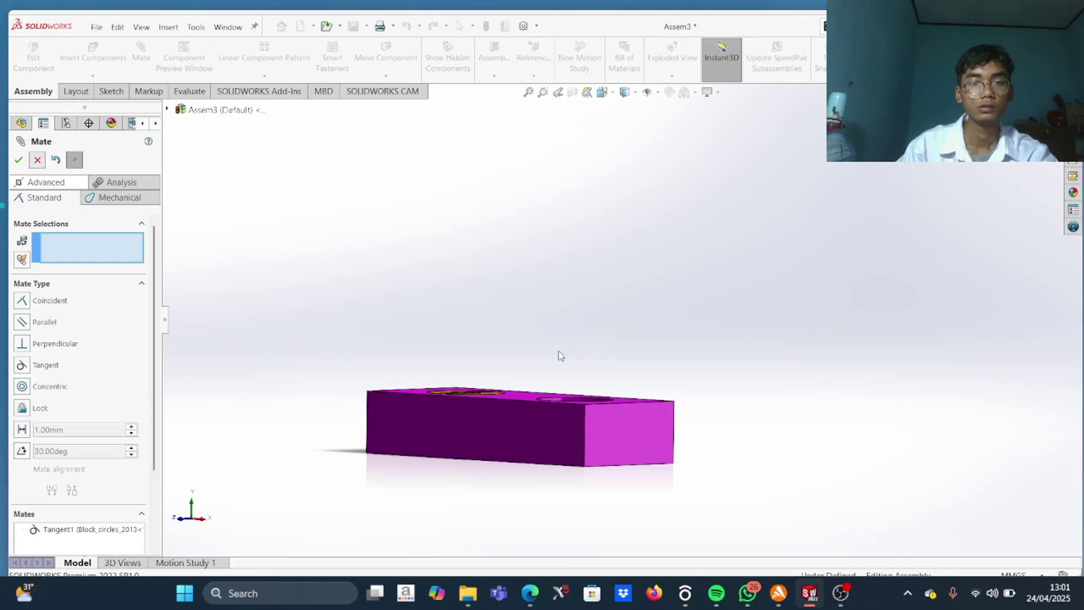
Paste another copy of the circles_2013 cylinder and place it in front of the block's long side face
{"action": "key", "text": "ctrl+7"}
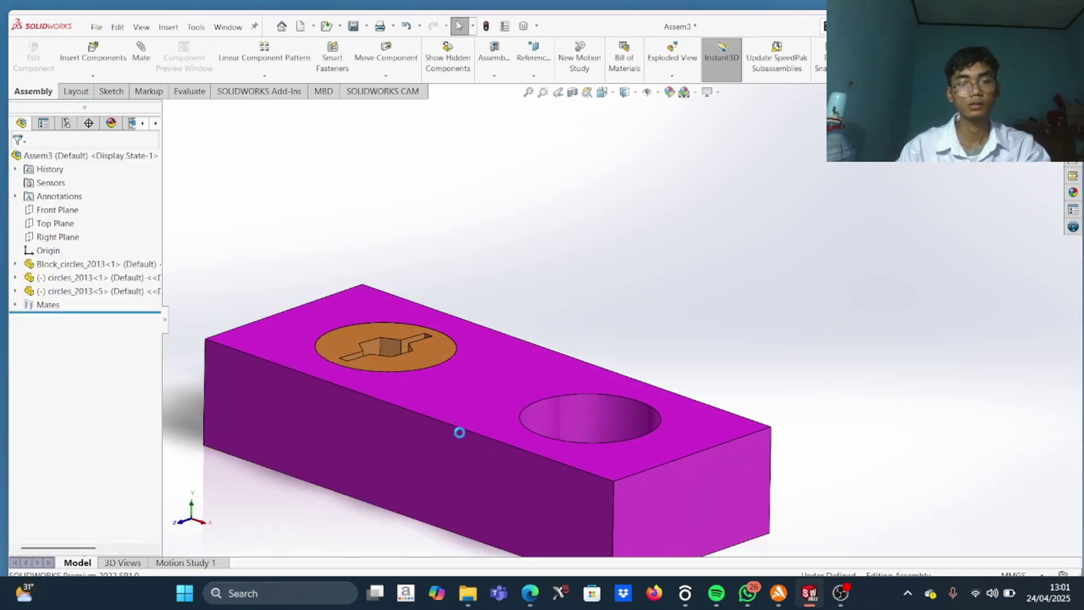
{"action": "key", "text": "ctrl+v"}
{"action": "left_click", "coordinate": [389, 436]}
{"action": "left_click_drag", "start_coordinate": [388, 437], "coordinate": [252, 441]}
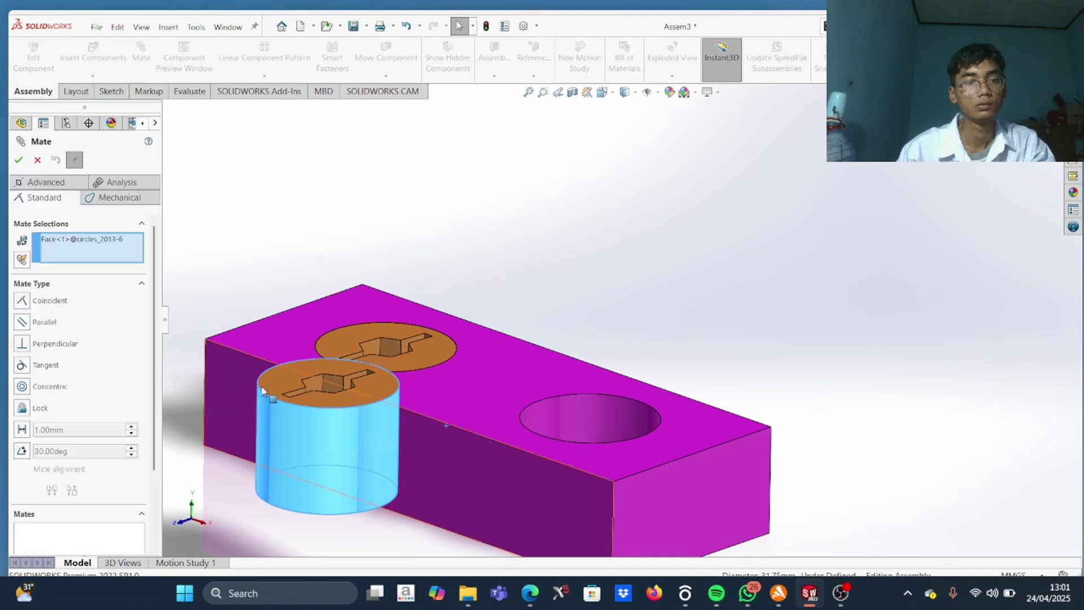
Try a Concentric mate between the new cylinder's top circular edge and the block's long top edge
{"action": "right_click", "coordinate": [61, 250]}
{"action": "left_click", "coordinate": [117, 274]}
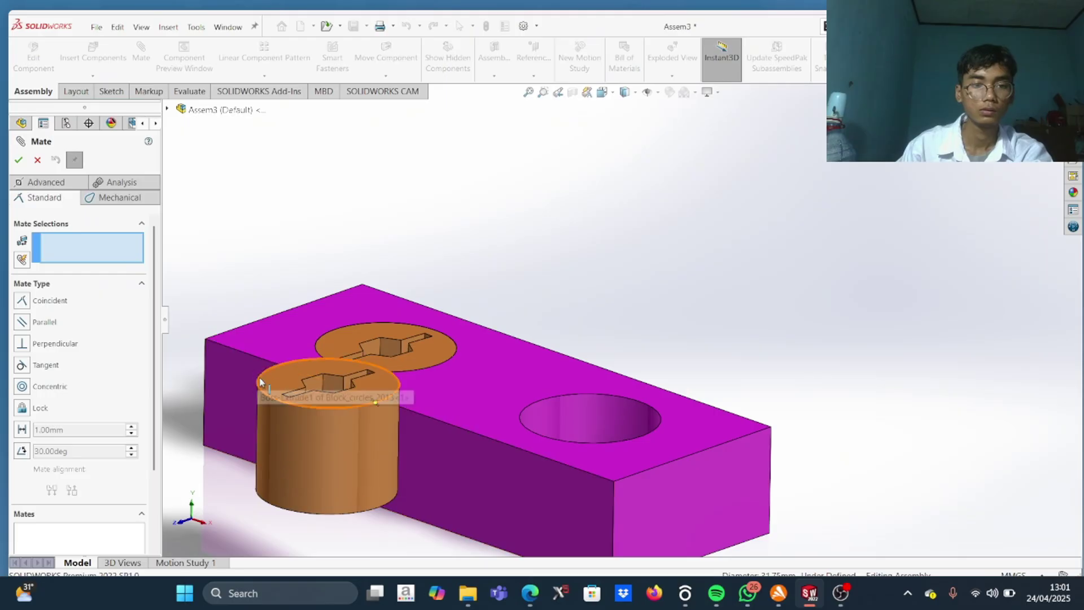
{"action": "left_click", "coordinate": [361, 404]}
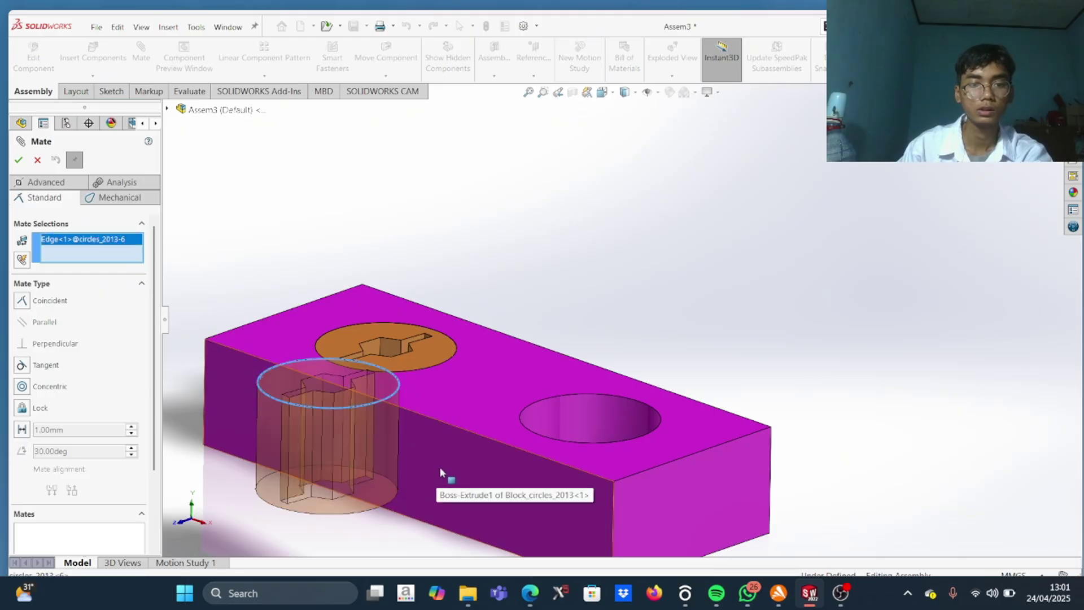
{"action": "left_click", "coordinate": [464, 430]}
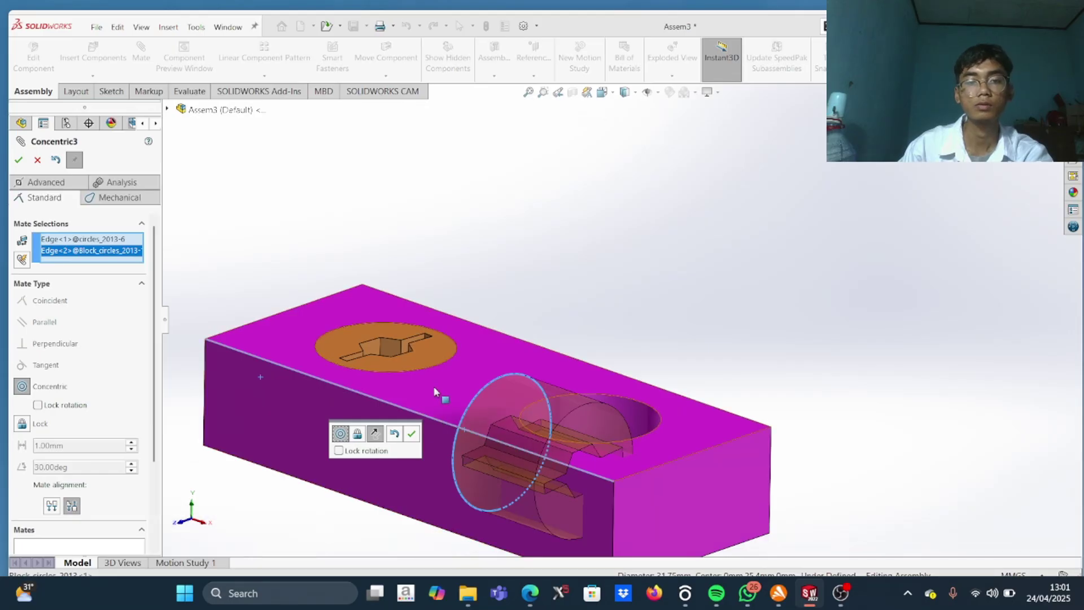
{"action": "middle_click_drag", "start_coordinate": [447, 400], "coordinate": [410, 409]}
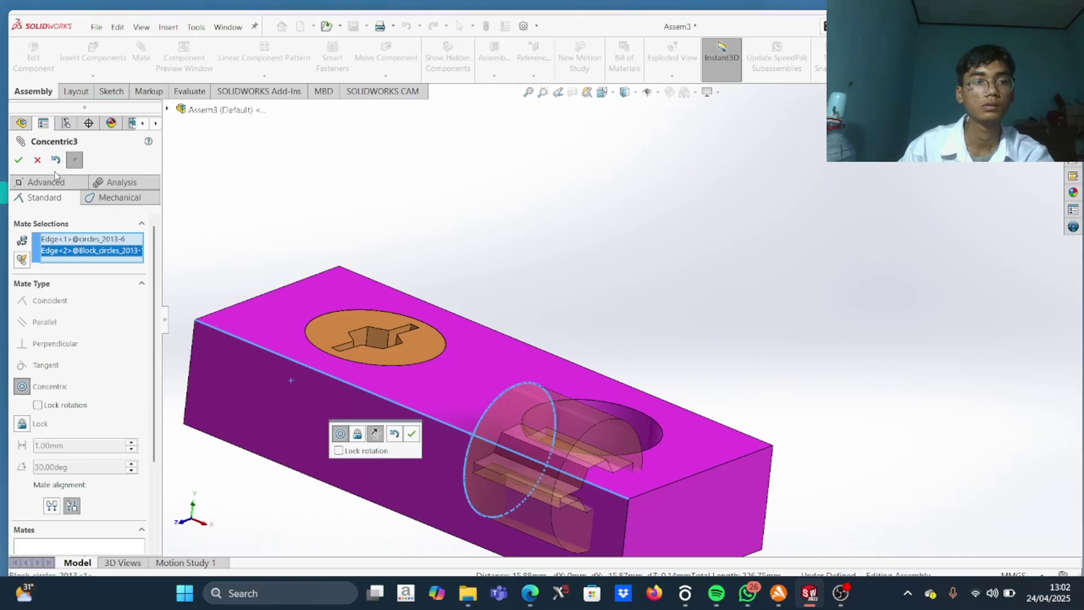
{"action": "left_click", "coordinate": [38, 161]}
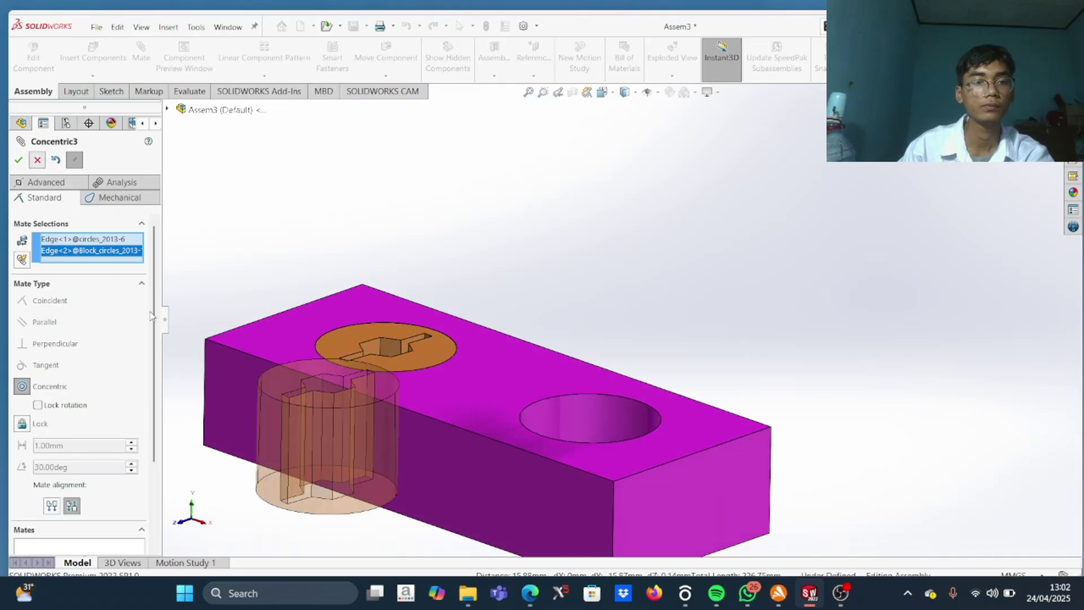
{"action": "left_click", "coordinate": [419, 415]}
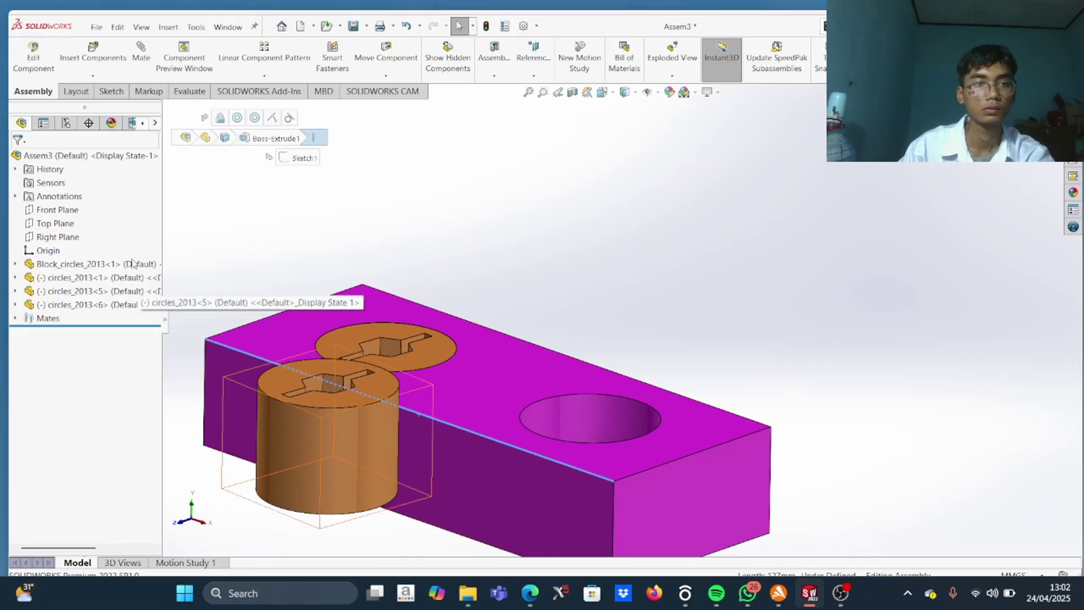
{"action": "left_click", "coordinate": [159, 61]}
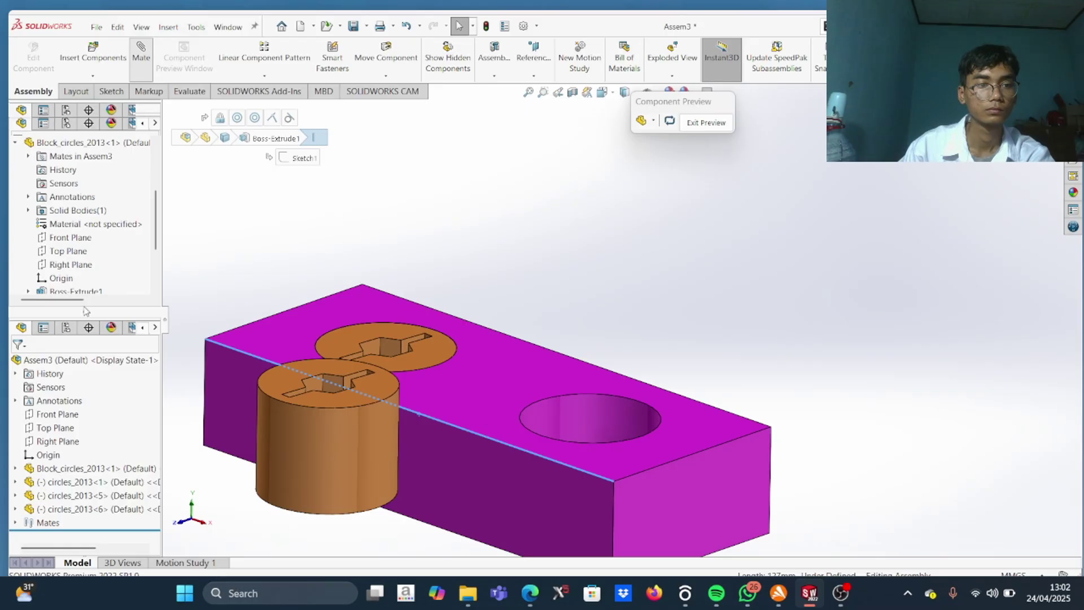
{"action": "key", "text": "m"}
{"action": "scroll", "coordinate": [447, 367], "scroll_direction": "up", "scroll_amount": 3}
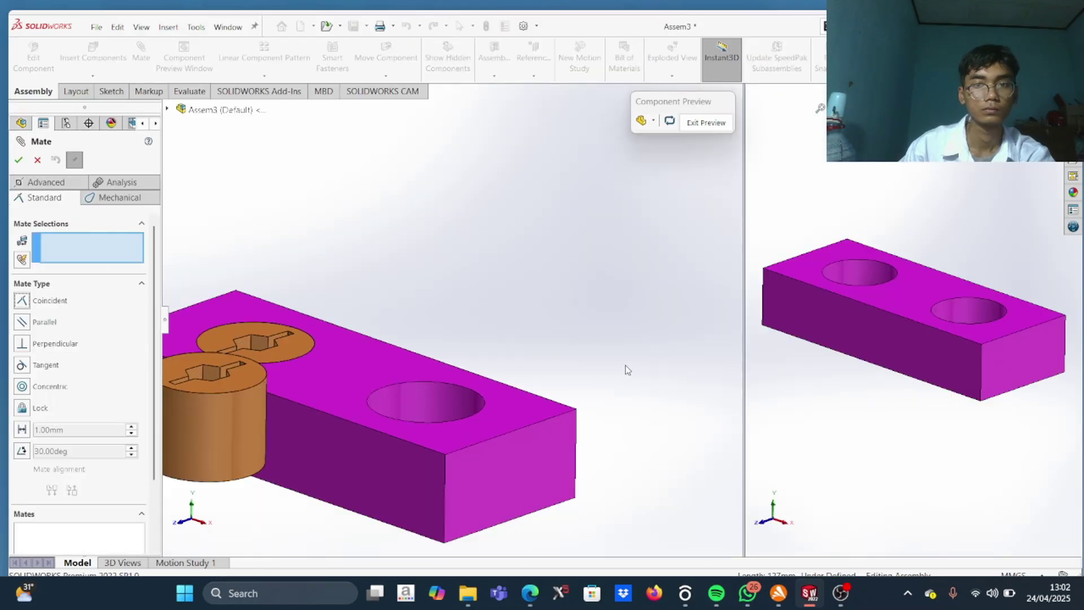
{"action": "key", "text": "Escape"}
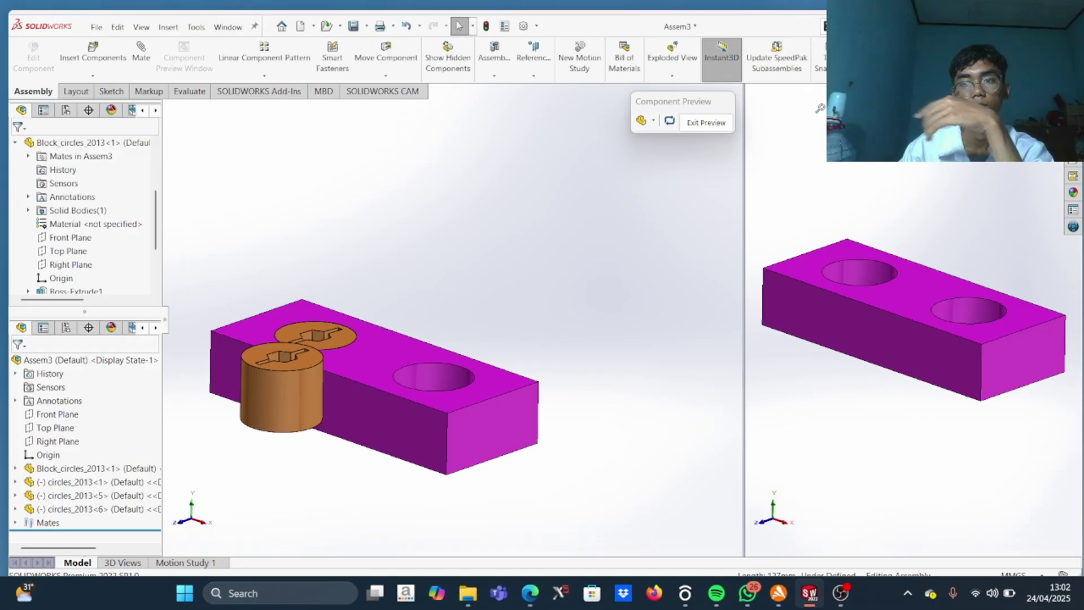
{"action": "left_click", "coordinate": [716, 126]}
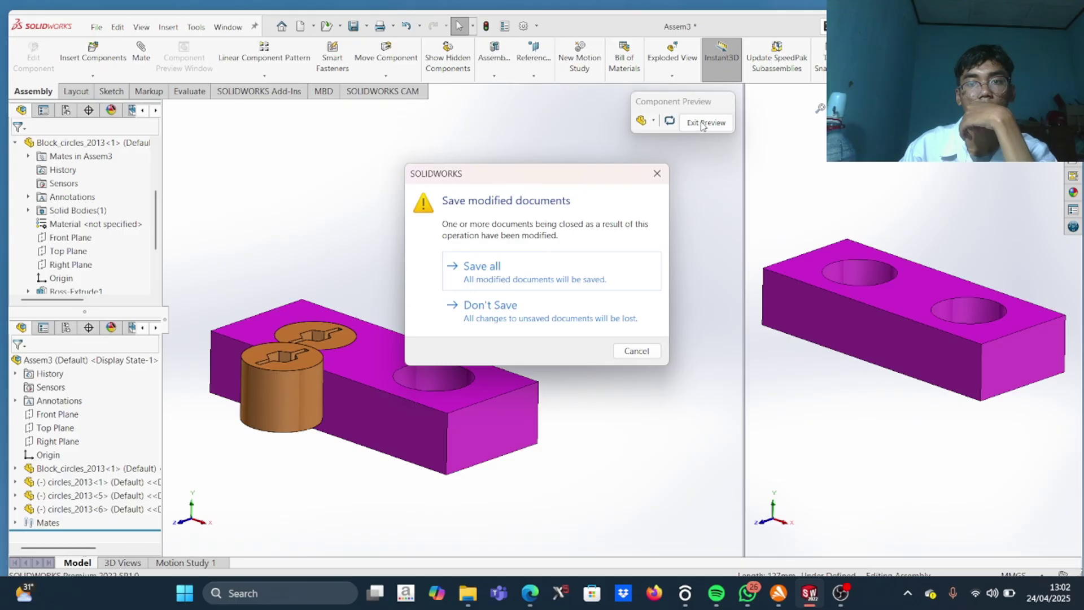
{"action": "left_click", "coordinate": [594, 283]}
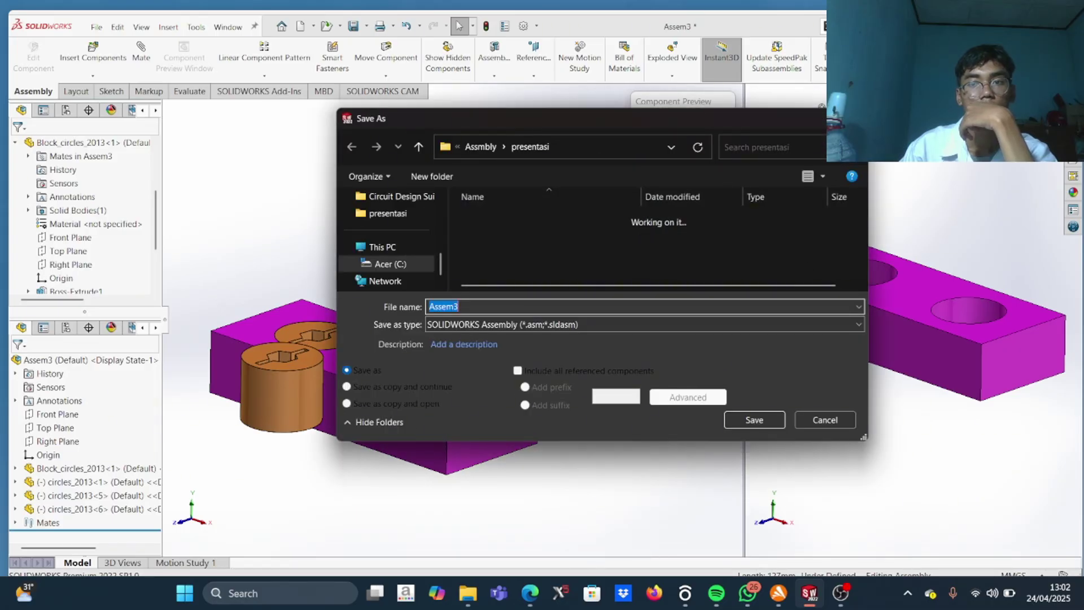
{"action": "left_click", "coordinate": [813, 419]}
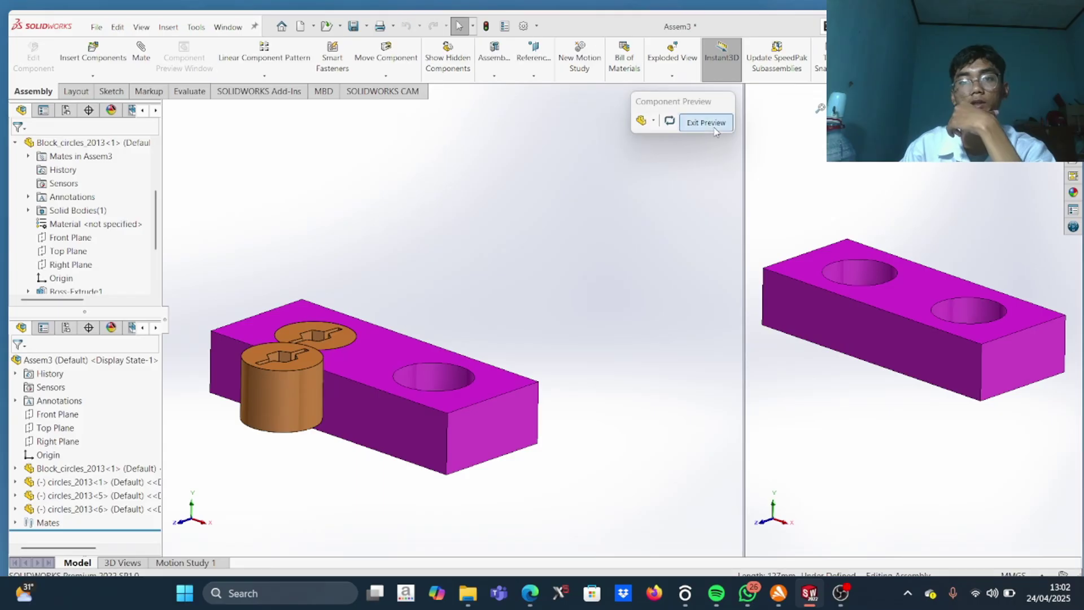
{"action": "key", "text": "Escape"}
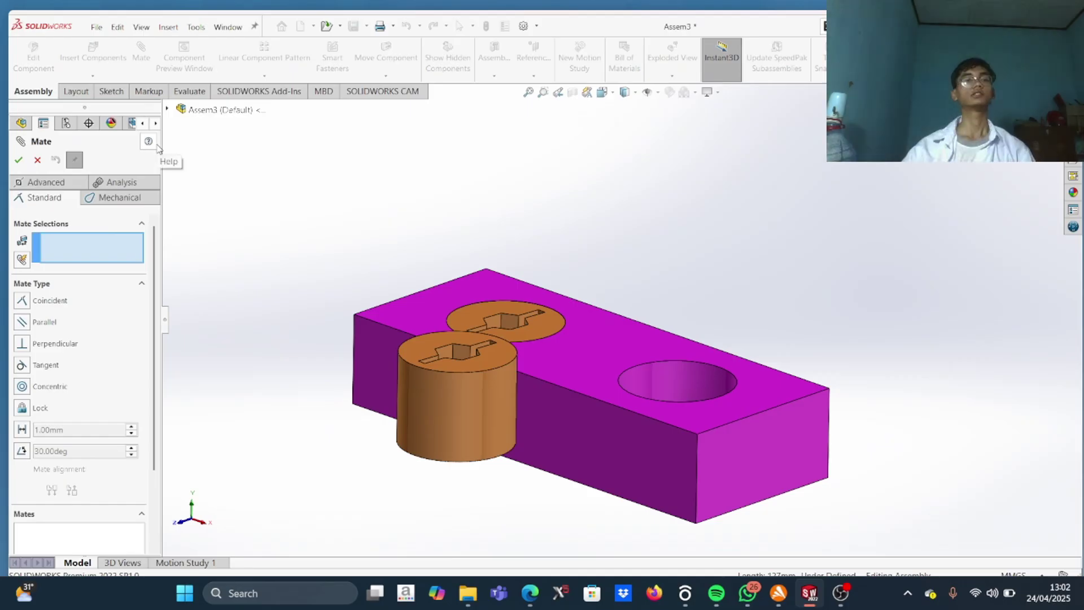
Add a Tangent mate between the block's long side face and the new cylinder's outer face, and move the cylinder away along that face
{"action": "left_click", "coordinate": [575, 450]}
{"action": "left_click", "coordinate": [494, 420]}
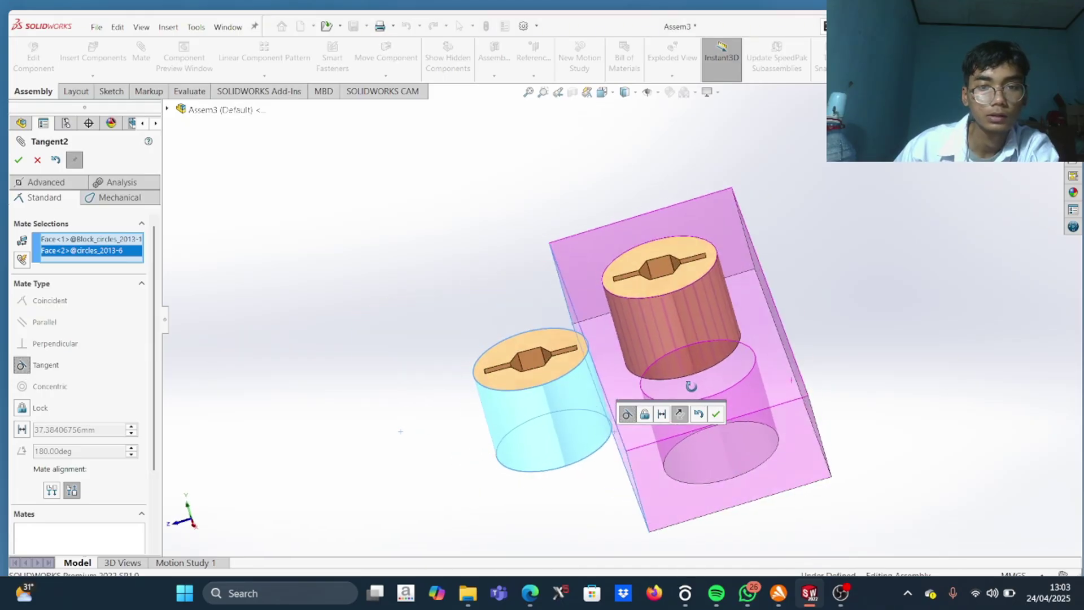
{"action": "left_click", "coordinate": [19, 156]}
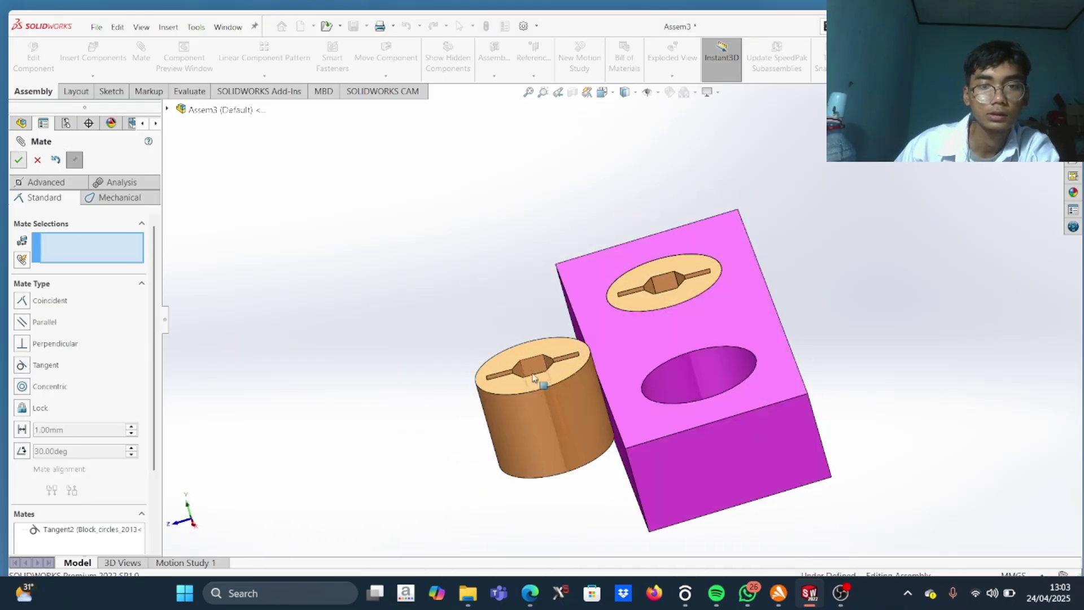
{"action": "left_click_drag", "start_coordinate": [685, 343], "coordinate": [720, 433]}
{"action": "scroll", "coordinate": [700, 438], "scroll_direction": "up", "scroll_amount": 5}
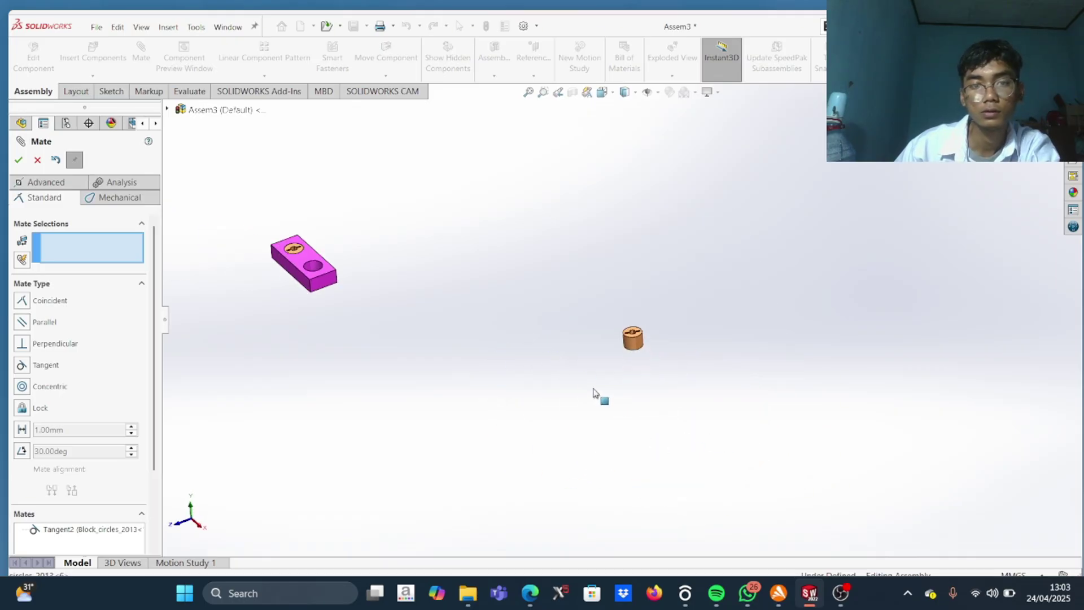
{"action": "left_click", "coordinate": [37, 160]}
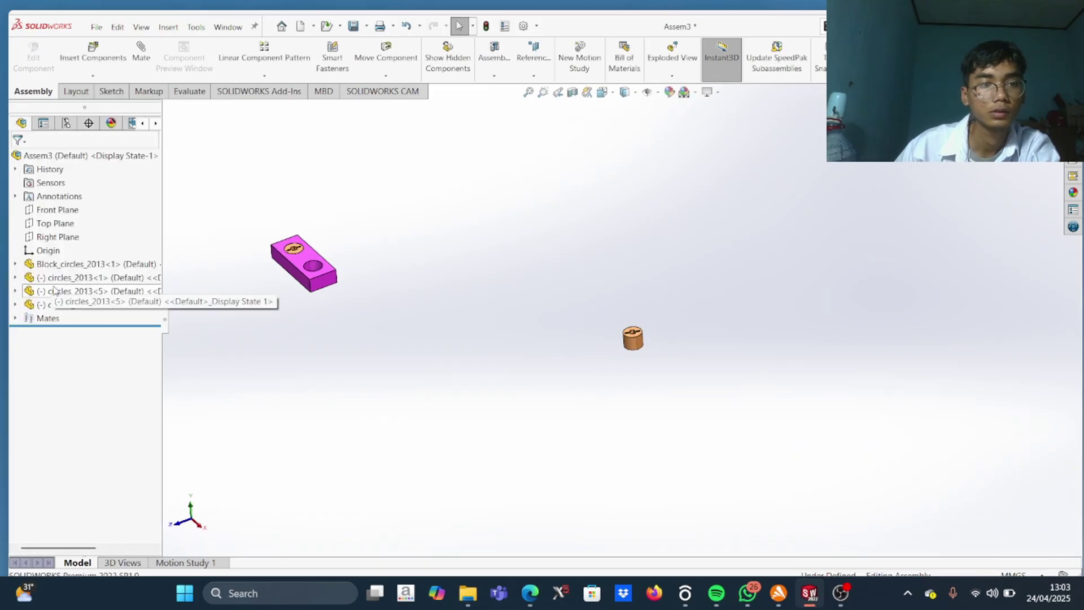
{"action": "left_click", "coordinate": [57, 291]}
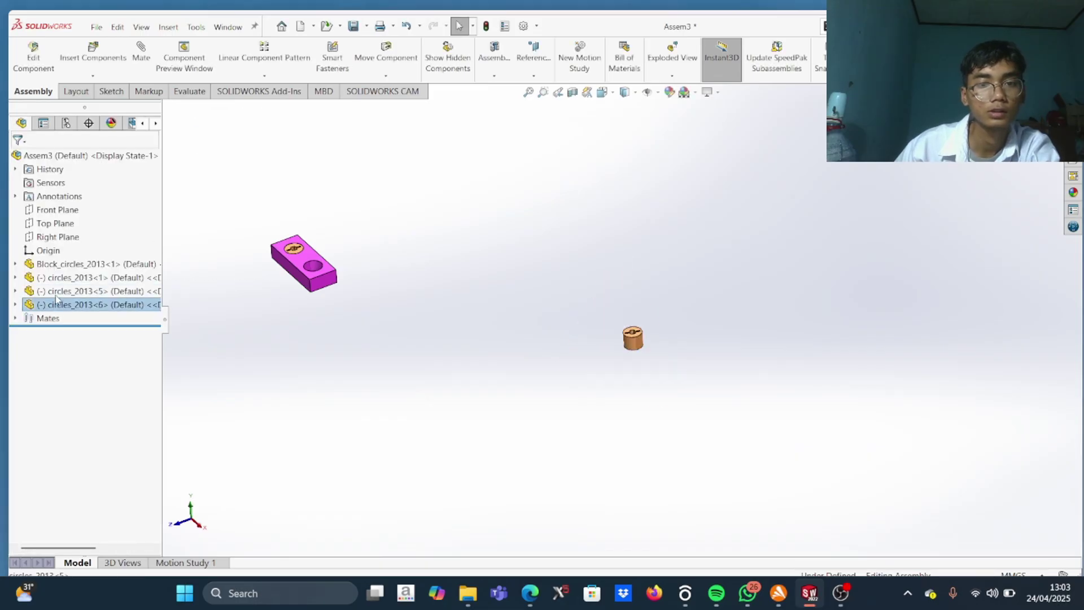
{"action": "scroll", "coordinate": [452, 339], "scroll_direction": "down", "scroll_amount": 4}
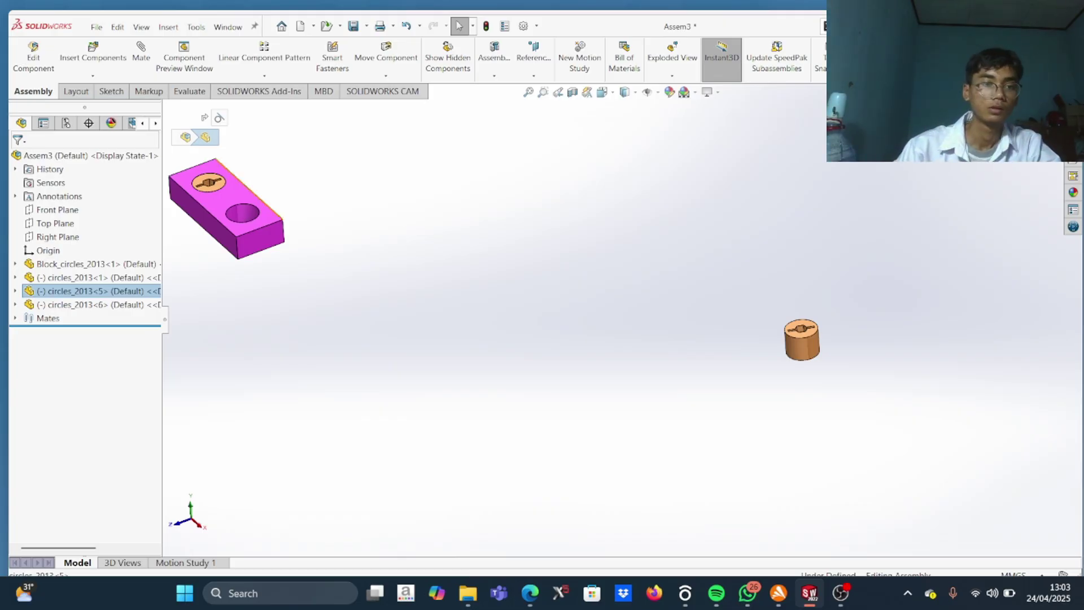
{"action": "scroll", "coordinate": [247, 201], "scroll_direction": "down", "scroll_amount": 5}
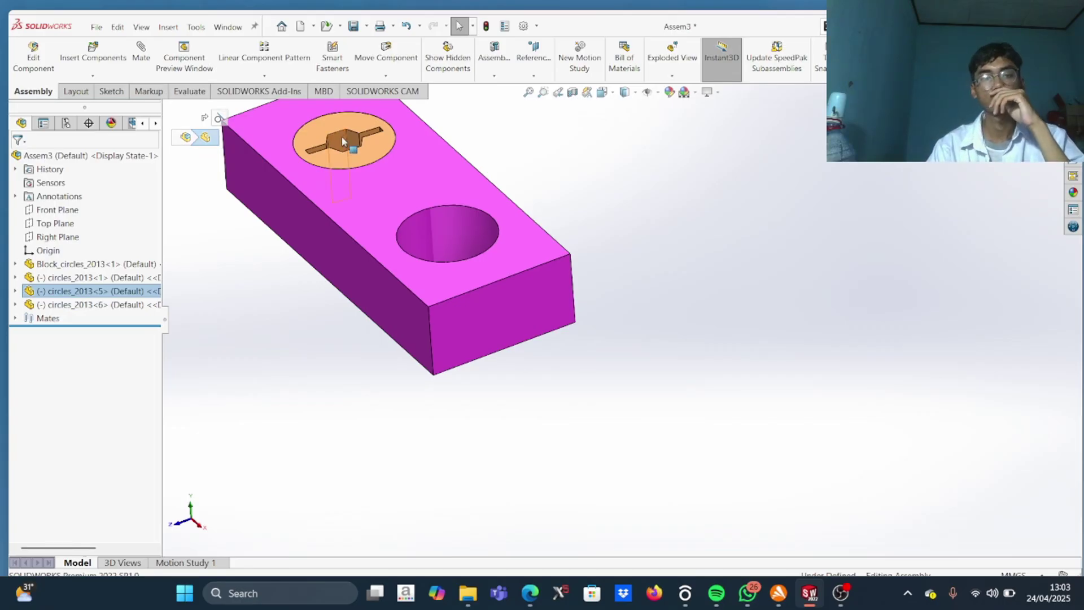
{"action": "scroll", "coordinate": [432, 219], "scroll_direction": "down", "scroll_amount": 2}
{"action": "scroll", "coordinate": [433, 219], "scroll_direction": "up", "scroll_amount": 6}
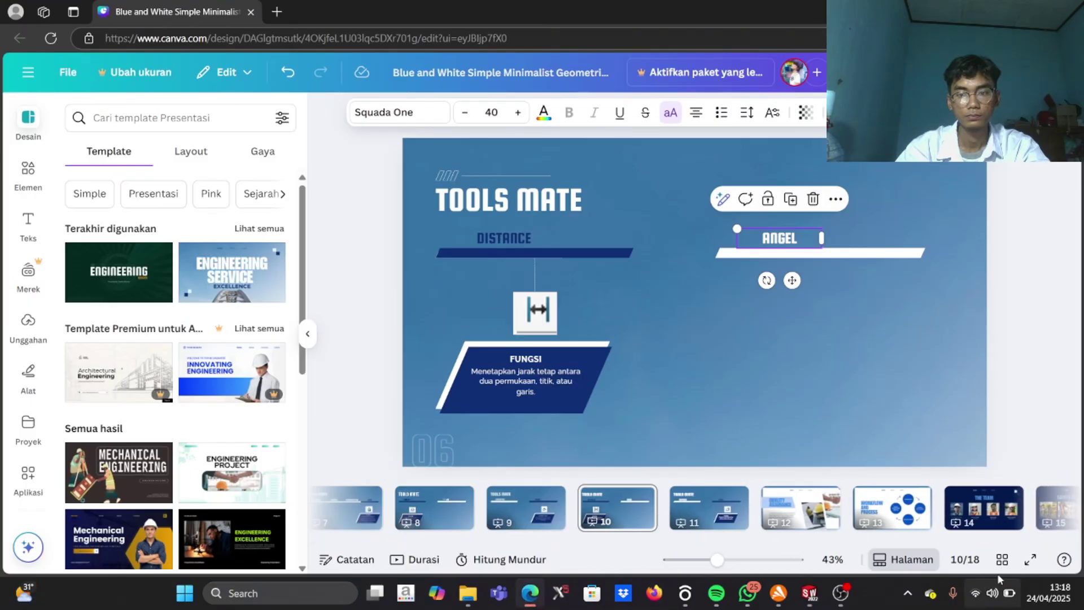
Present the Tools Mate slides full screen, going back to the Concentric/Tanget slide and forward to the Distance/Angel slide
{"action": "left_click", "coordinate": [1030, 560]}
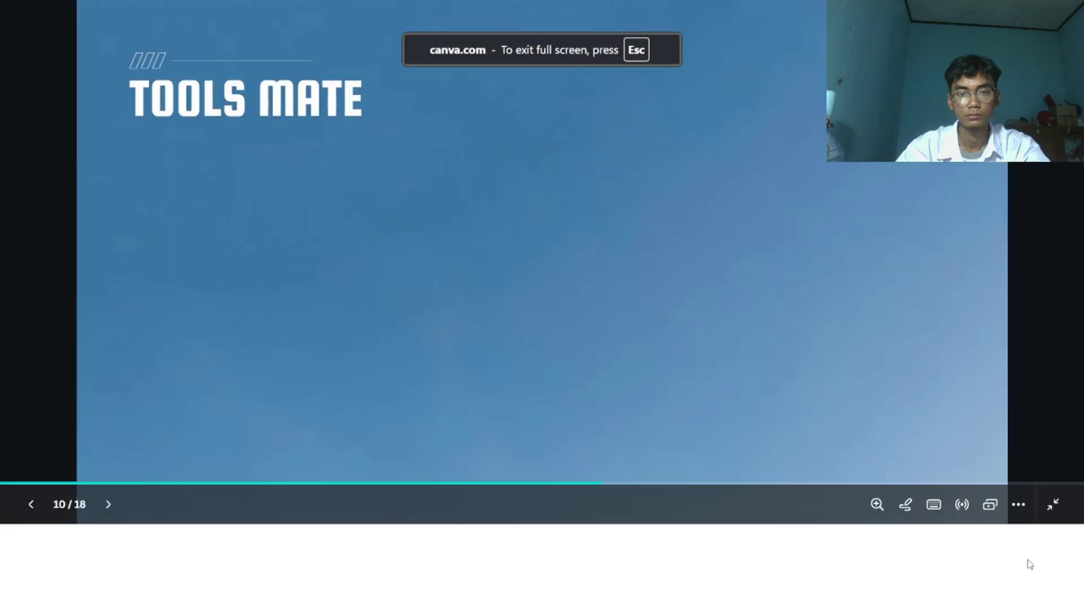
{"action": "key", "text": "Left"}
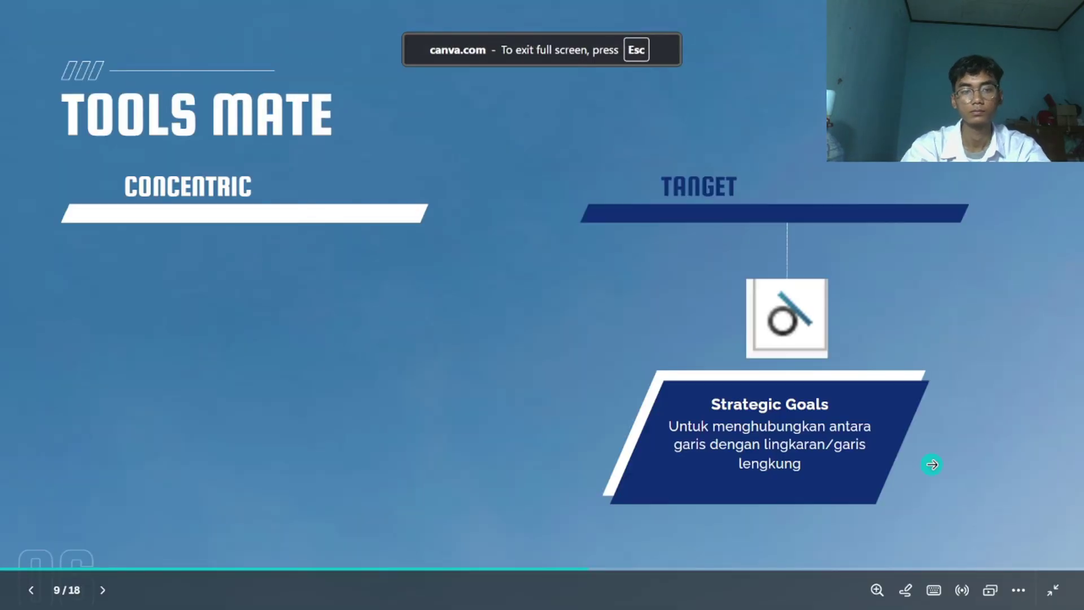
{"action": "key", "text": "Right"}
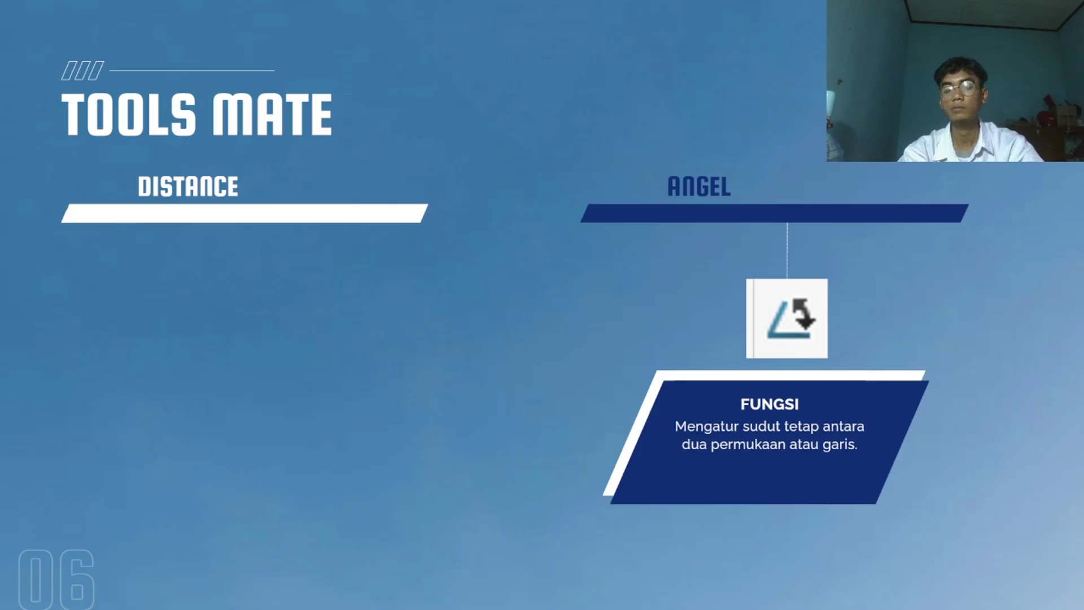
{"action": "key", "text": "alt+Tab"}
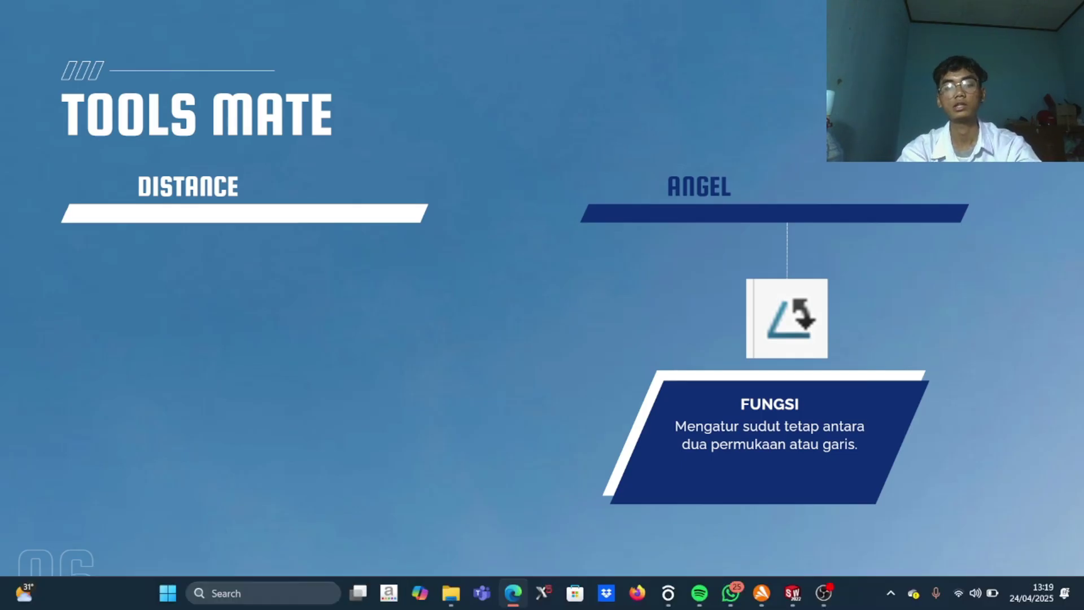
Switch from the slides to SOLIDWORKS and create a new assembly document
{"action": "key", "text": "alt+Tab"}
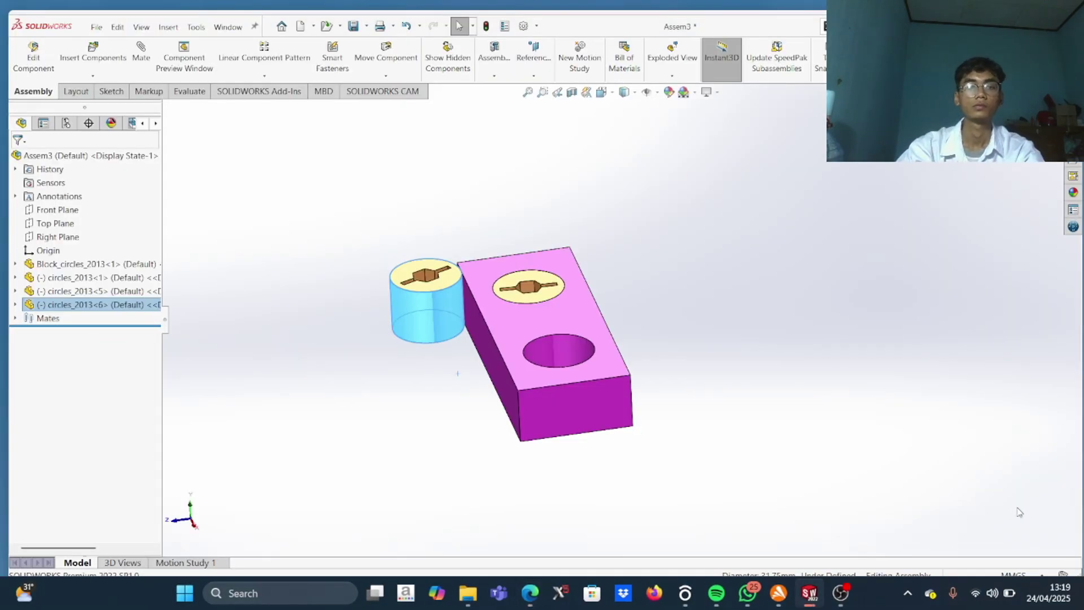
{"action": "left_click", "coordinate": [313, 26]}
{"action": "left_click", "coordinate": [318, 43]}
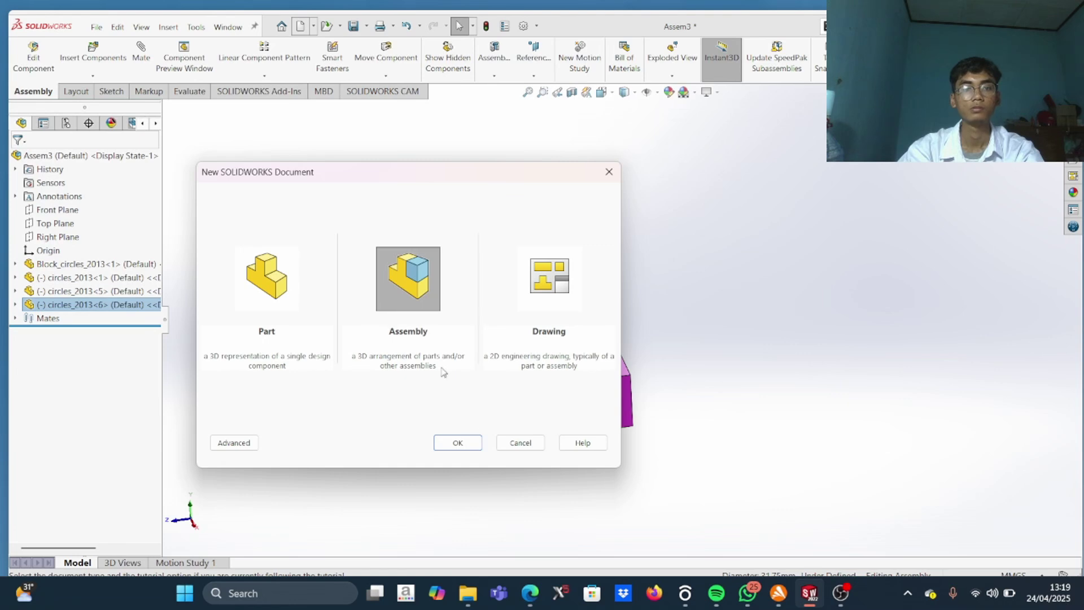
{"action": "left_click", "coordinate": [460, 444]}
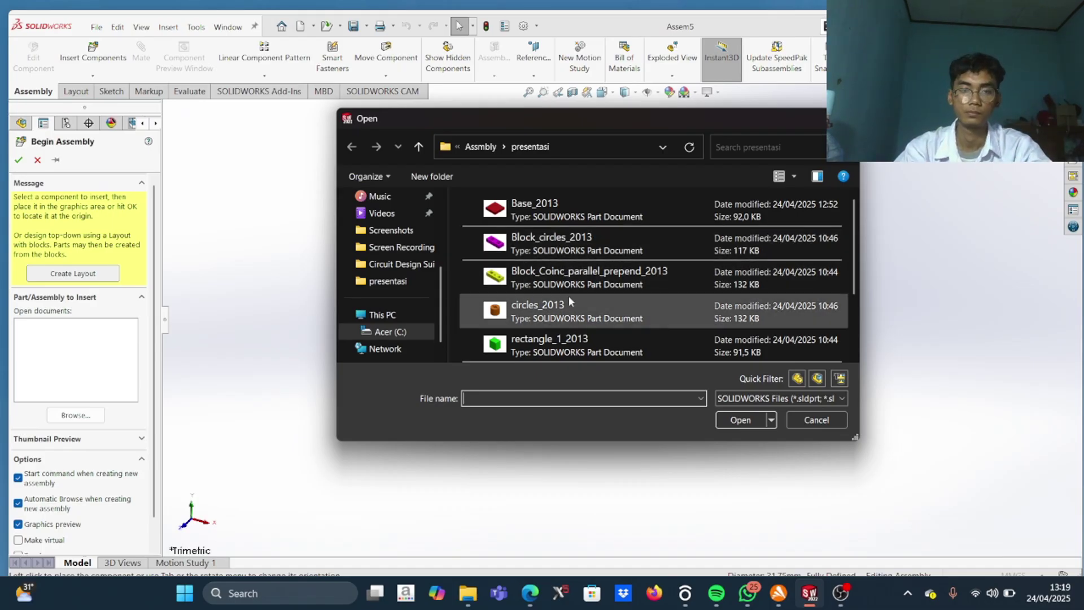
Insert the Wing_2013 part from the presentasi folder as the first component and fit it in the view
{"action": "scroll", "coordinate": [581, 261], "scroll_direction": "down", "scroll_amount": 1}
{"action": "scroll", "coordinate": [581, 258], "scroll_direction": "up", "scroll_amount": 1}
{"action": "left_click", "coordinate": [585, 217]}
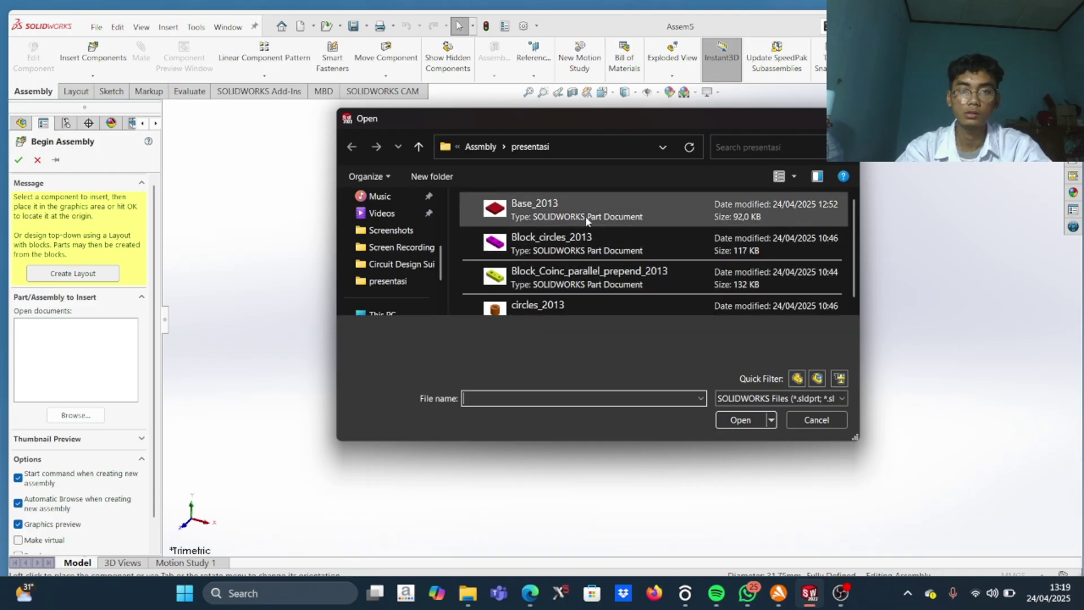
{"action": "scroll", "coordinate": [598, 283], "scroll_direction": "down", "scroll_amount": 2}
{"action": "left_click", "coordinate": [600, 298], "text": "shift"}
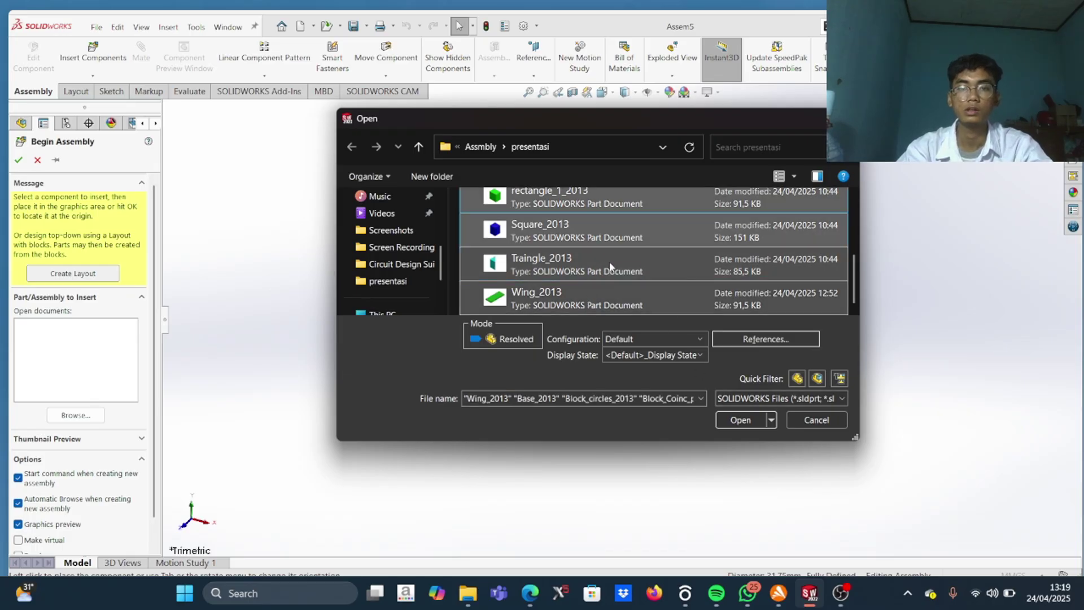
{"action": "scroll", "coordinate": [610, 266], "scroll_direction": "up", "scroll_amount": 5}
{"action": "left_click", "coordinate": [625, 219]}
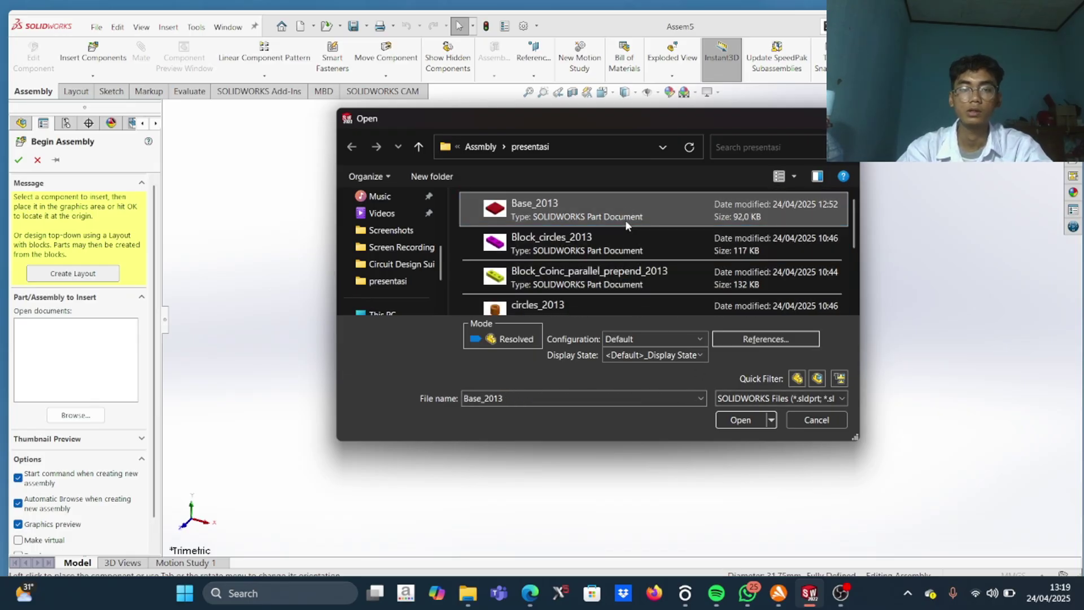
{"action": "scroll", "coordinate": [849, 263], "scroll_direction": "down", "scroll_amount": 1}
{"action": "scroll", "coordinate": [849, 262], "scroll_direction": "down", "scroll_amount": 3}
{"action": "left_click", "coordinate": [621, 298]}
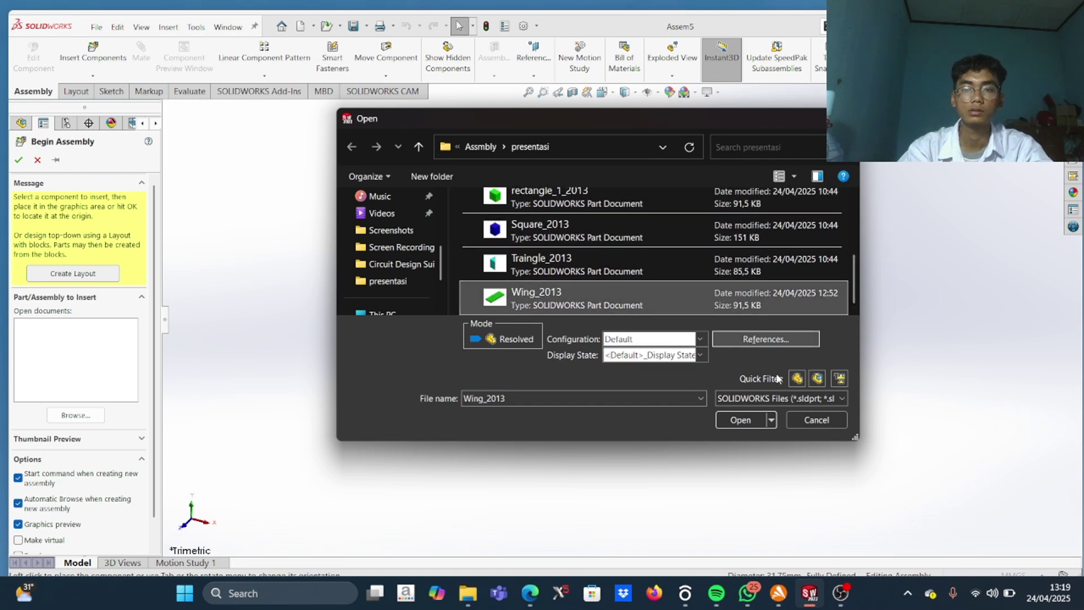
{"action": "left_click", "coordinate": [747, 421]}
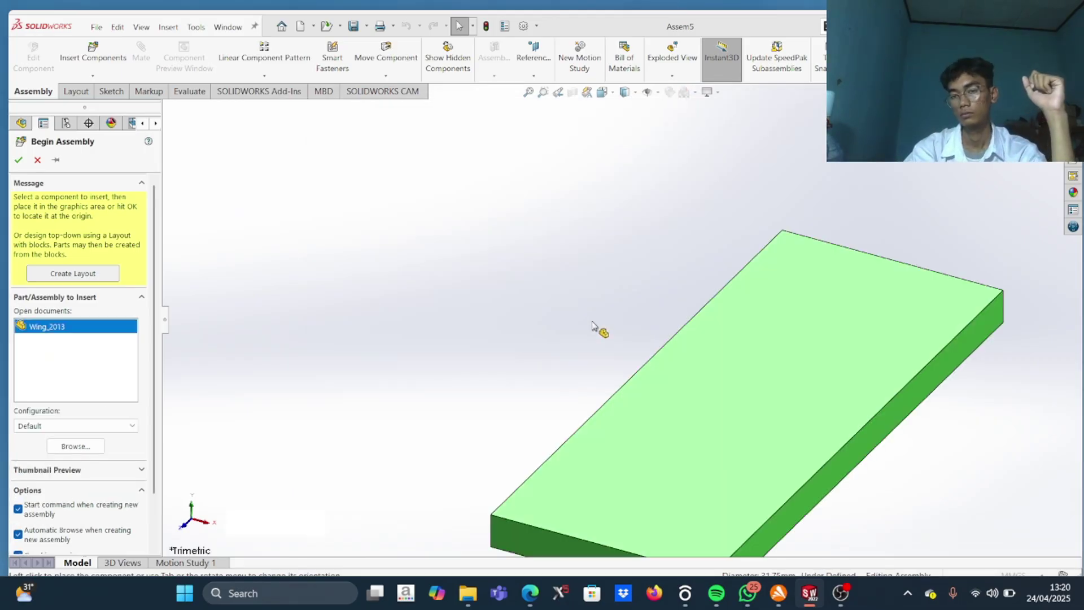
{"action": "left_click", "coordinate": [597, 330]}
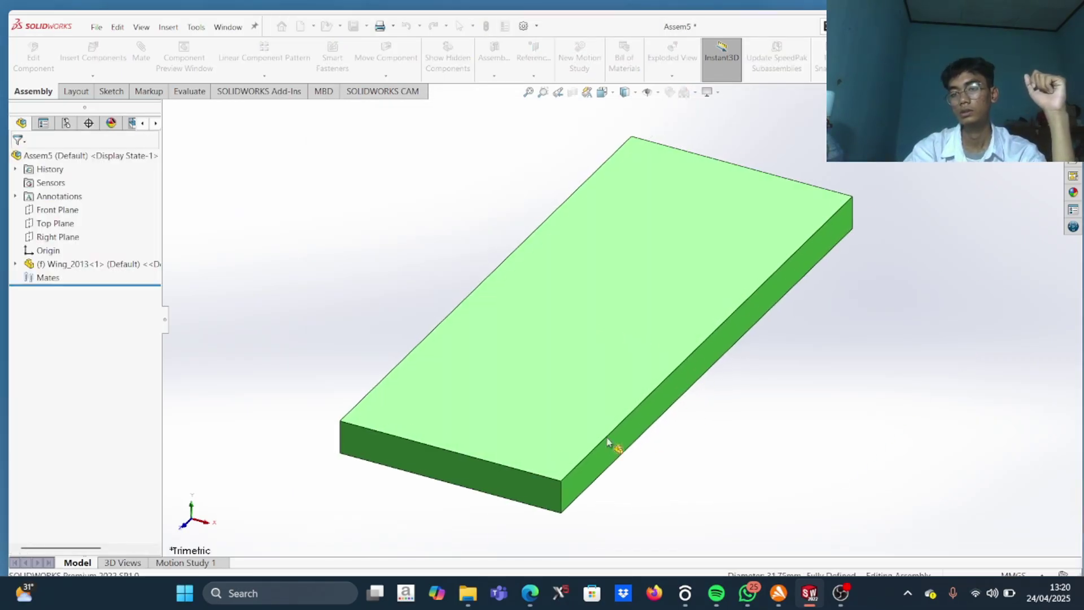
{"action": "key", "text": "f"}
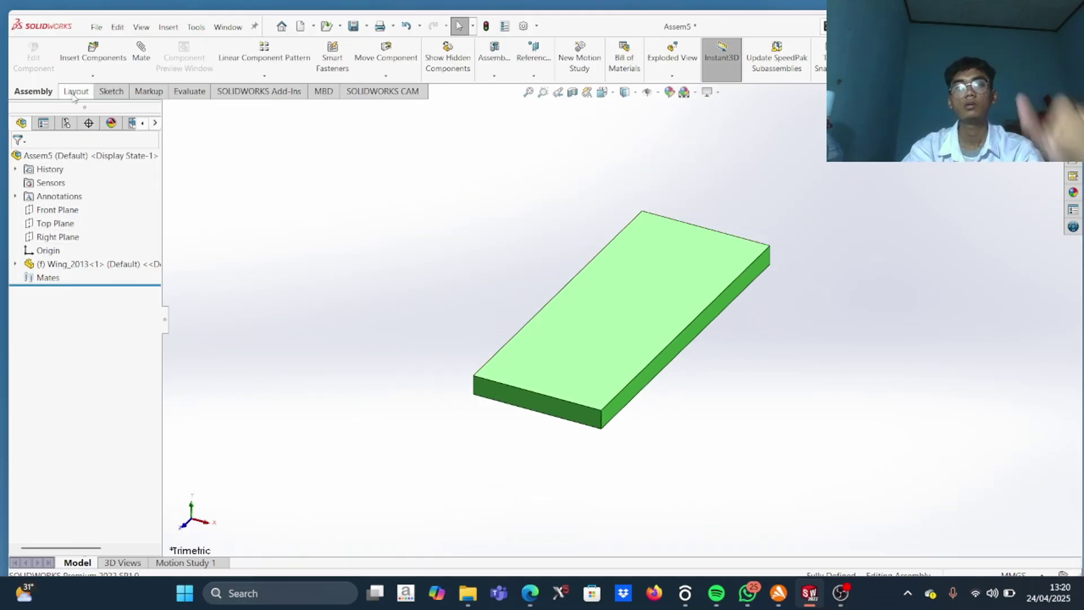
Insert the Base_2013 part into the assembly and place it beside the wing
{"action": "left_click", "coordinate": [93, 54]}
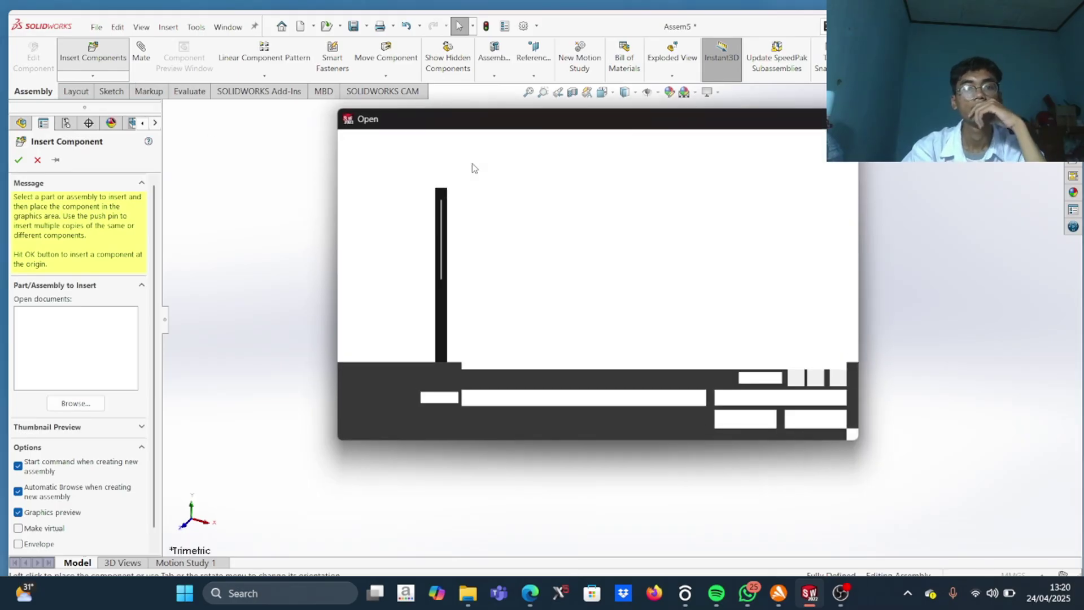
{"action": "left_click", "coordinate": [602, 203]}
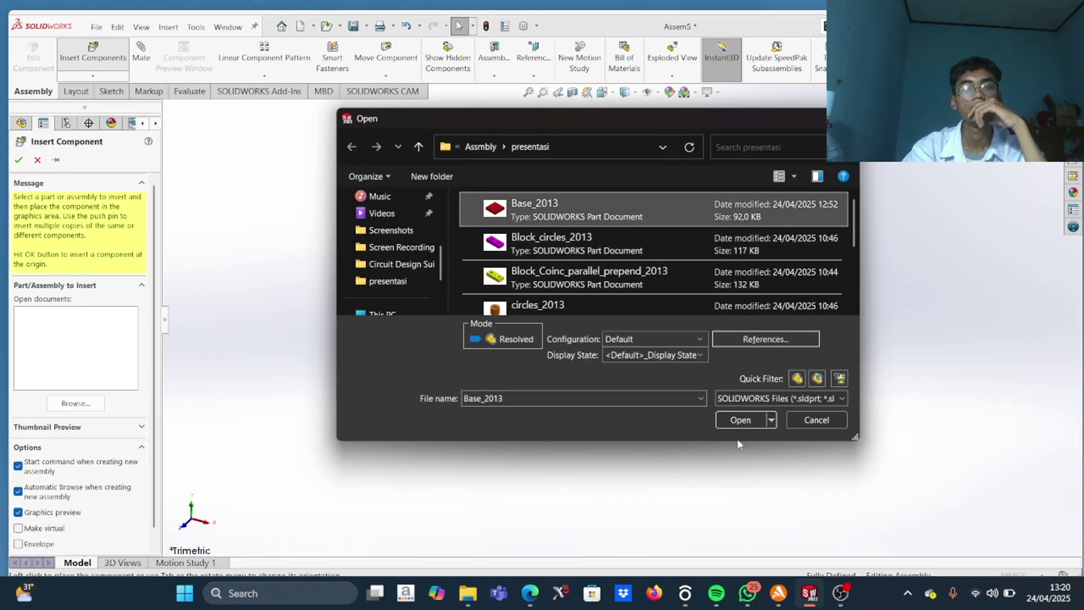
{"action": "left_click", "coordinate": [723, 418]}
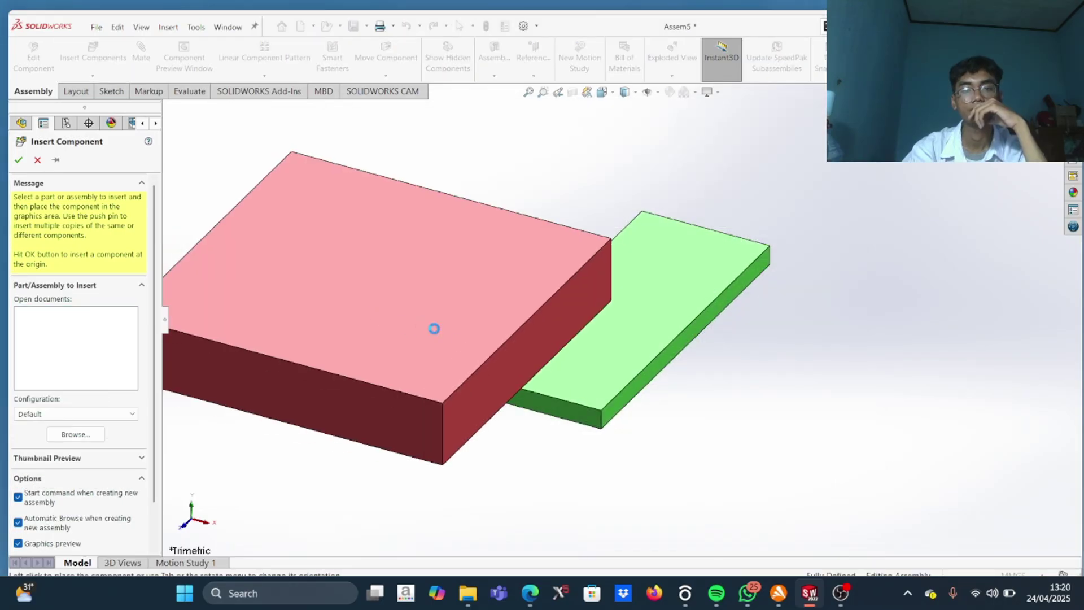
{"action": "left_click", "coordinate": [434, 328]}
Try to move the fixed wing away from the base
{"action": "left_click_drag", "start_coordinate": [605, 402], "coordinate": [715, 370]}
{"action": "left_click_drag", "start_coordinate": [627, 364], "coordinate": [685, 442]}
{"action": "left_click_drag", "start_coordinate": [590, 408], "coordinate": [615, 409]}
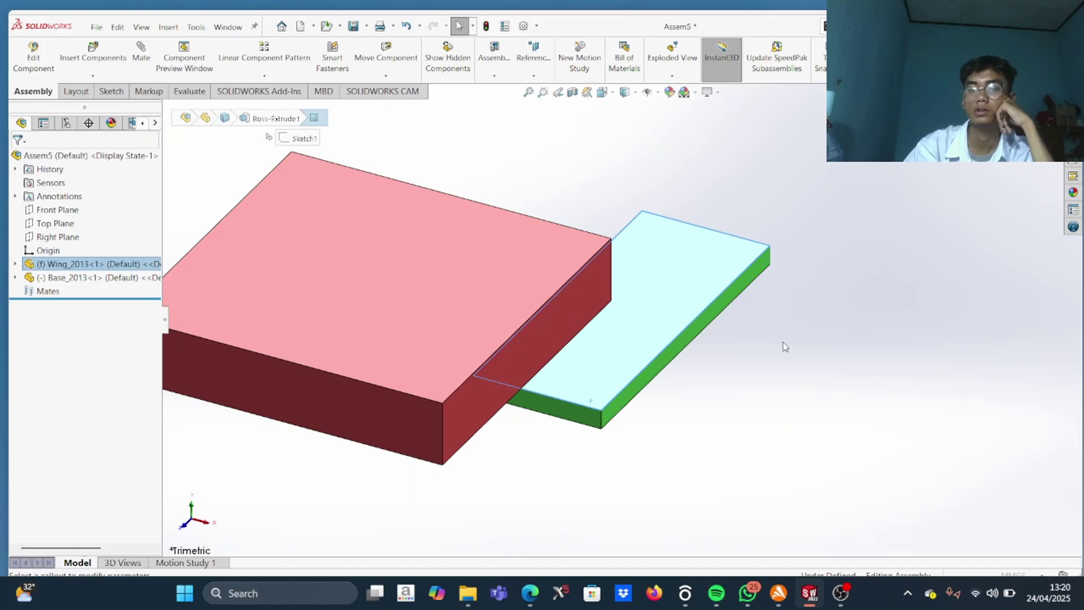
{"action": "right_click_drag", "start_coordinate": [558, 231], "coordinate": [564, 201]}
{"action": "left_click", "coordinate": [581, 188]}
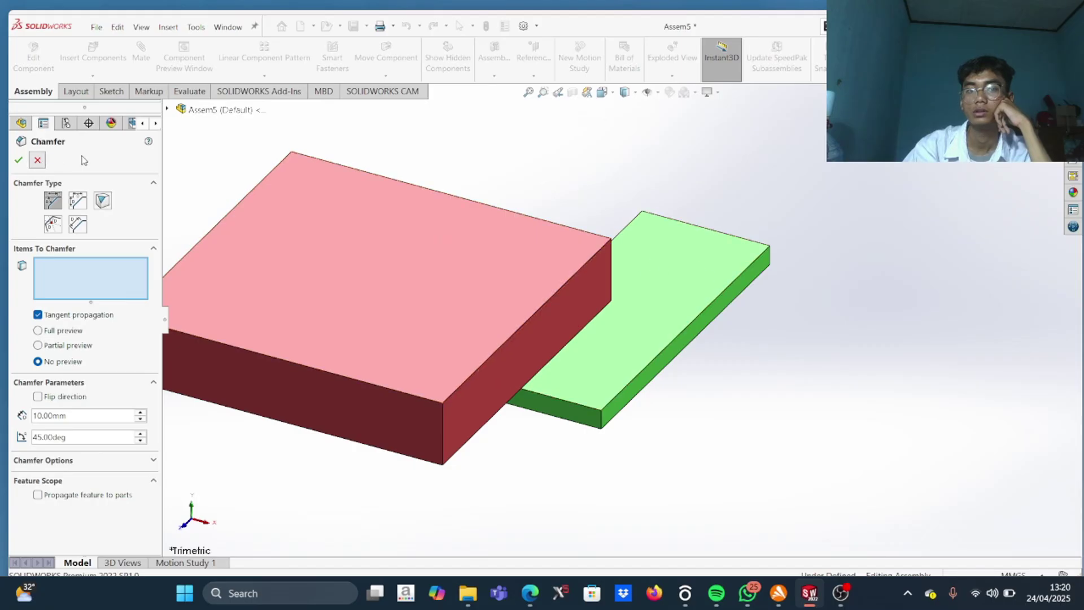
{"action": "key", "text": "Escape"}
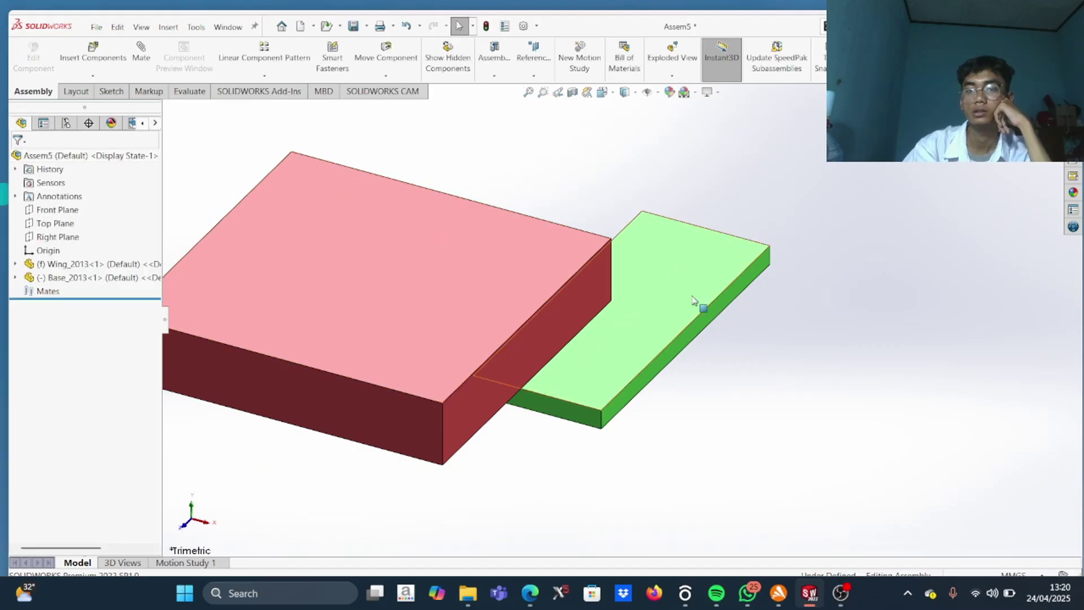
Float the wing component and move it away from the base
{"action": "left_click", "coordinate": [752, 283]}
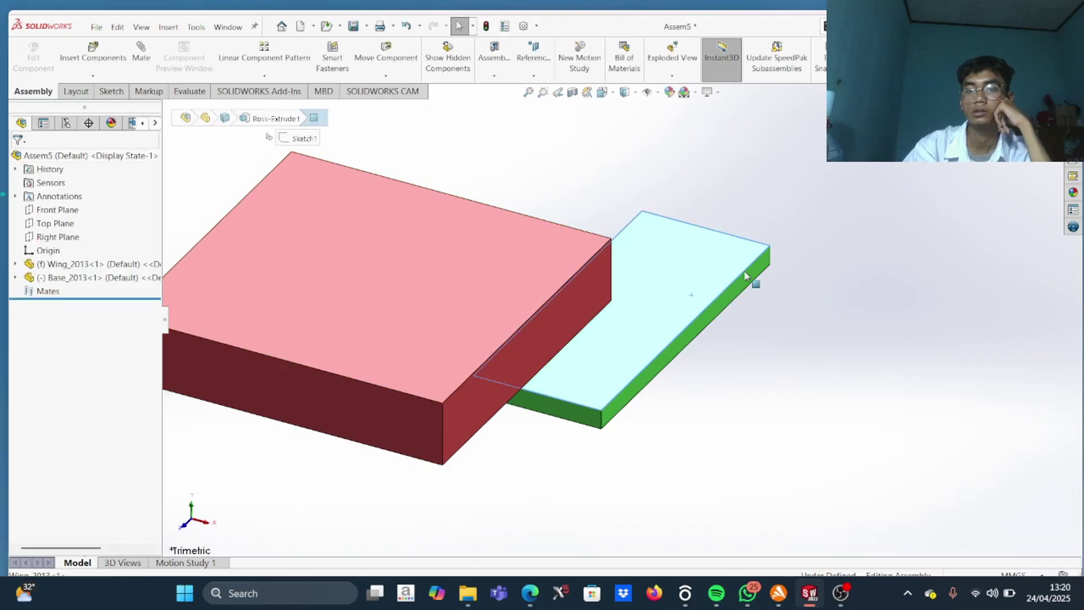
{"action": "right_click", "coordinate": [687, 301]}
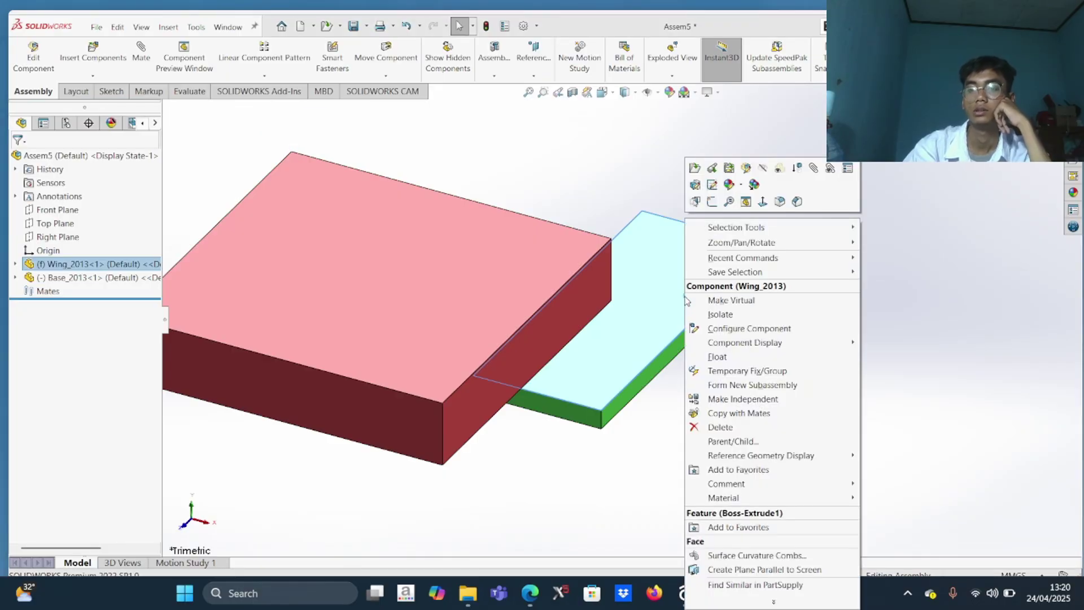
{"action": "left_click", "coordinate": [715, 357]}
{"action": "left_click_drag", "start_coordinate": [700, 323], "coordinate": [758, 205]}
Reposition the base clear of the wing and fix it in place
{"action": "mouse_move", "coordinate": [462, 317]}
{"action": "left_mouse_down"}
{"action": "mouse_move", "coordinate": [557, 242]}
{"action": "mouse_move", "coordinate": [542, 273]}
{"action": "mouse_move", "coordinate": [527, 266]}
{"action": "left_mouse_up"}
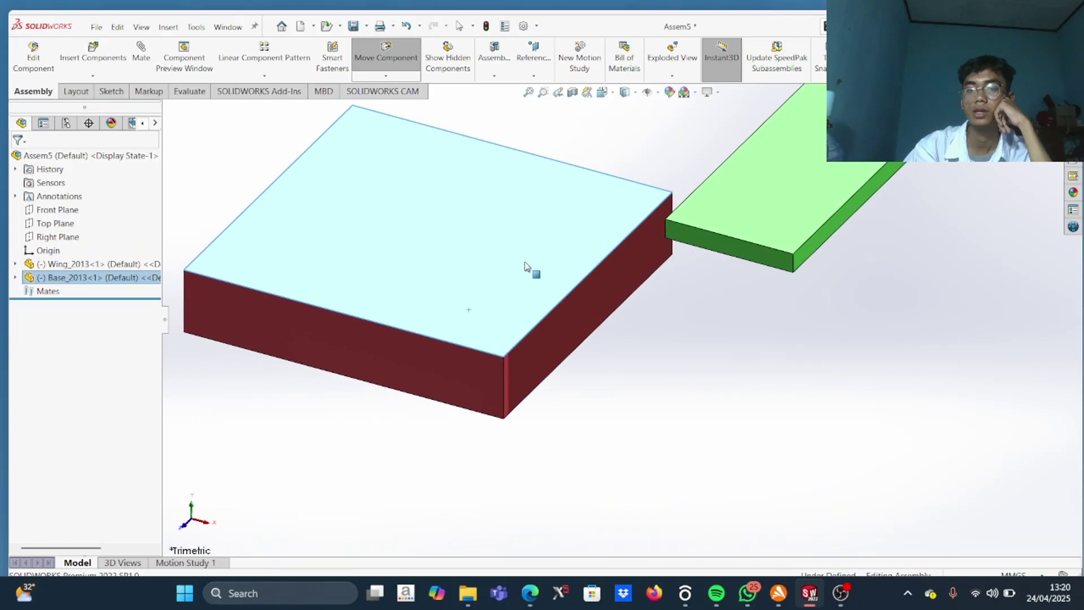
{"action": "key", "text": "Escape"}
{"action": "right_click", "coordinate": [520, 264]}
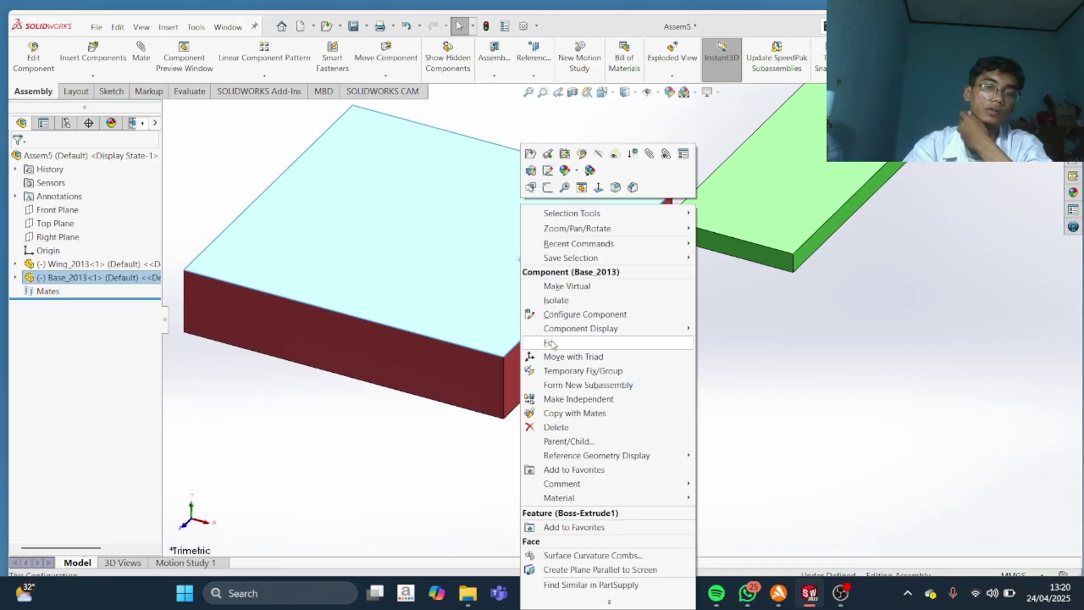
{"action": "key", "text": "Escape"}
{"action": "left_click_drag", "start_coordinate": [555, 266], "coordinate": [538, 323]}
{"action": "middle_click_drag", "start_coordinate": [724, 240], "coordinate": [680, 284]}
{"action": "left_click_drag", "start_coordinate": [680, 284], "coordinate": [748, 243]}
{"action": "middle_click_drag", "start_coordinate": [748, 243], "coordinate": [773, 256]}
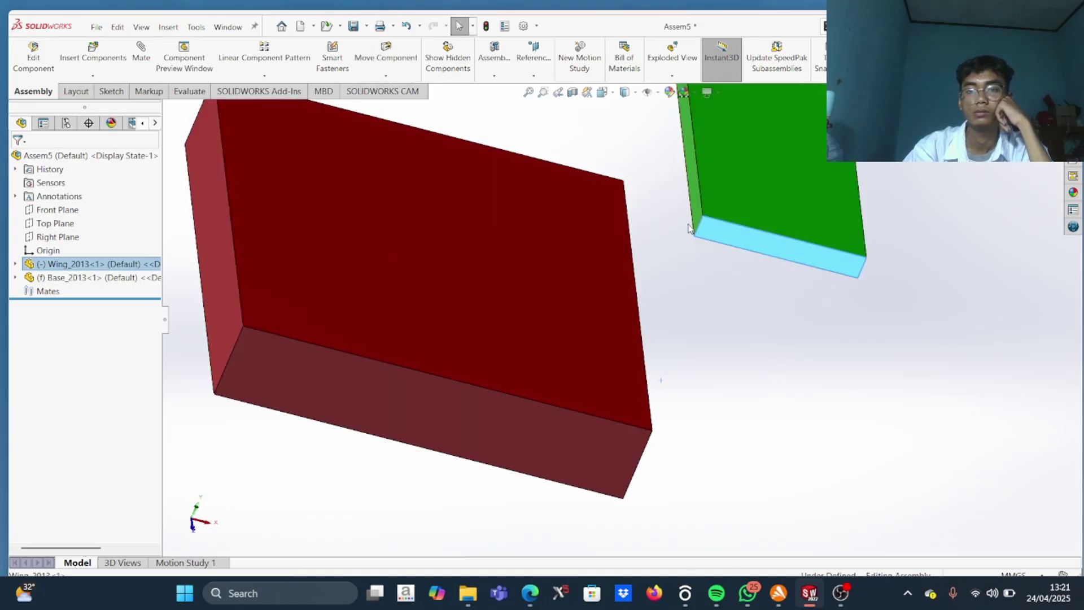
{"action": "left_click", "coordinate": [294, 148]}
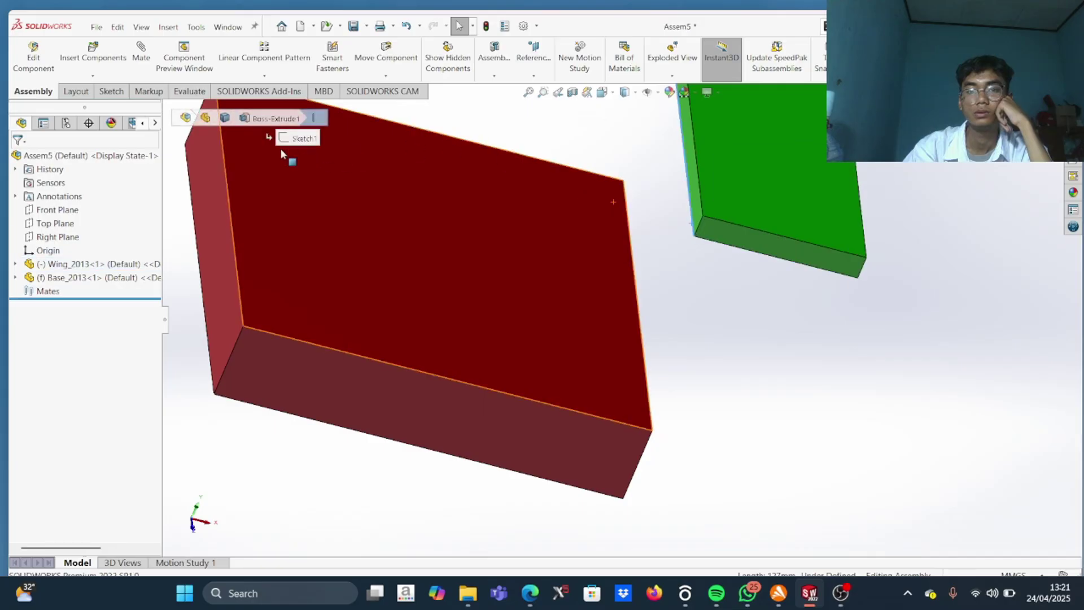
{"action": "left_click", "coordinate": [146, 54]}
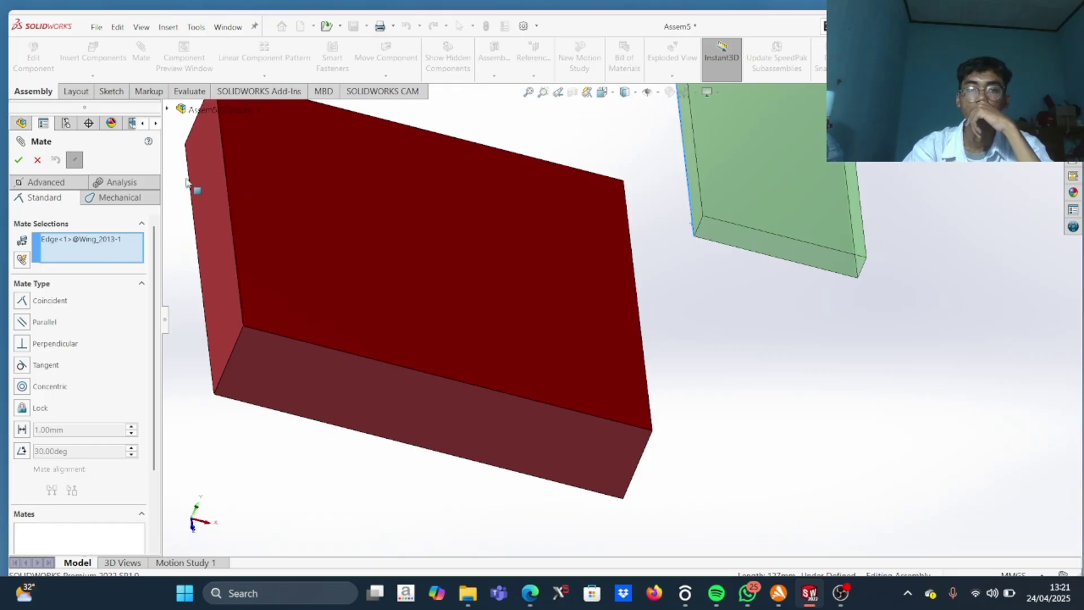
{"action": "left_click", "coordinate": [35, 164]}
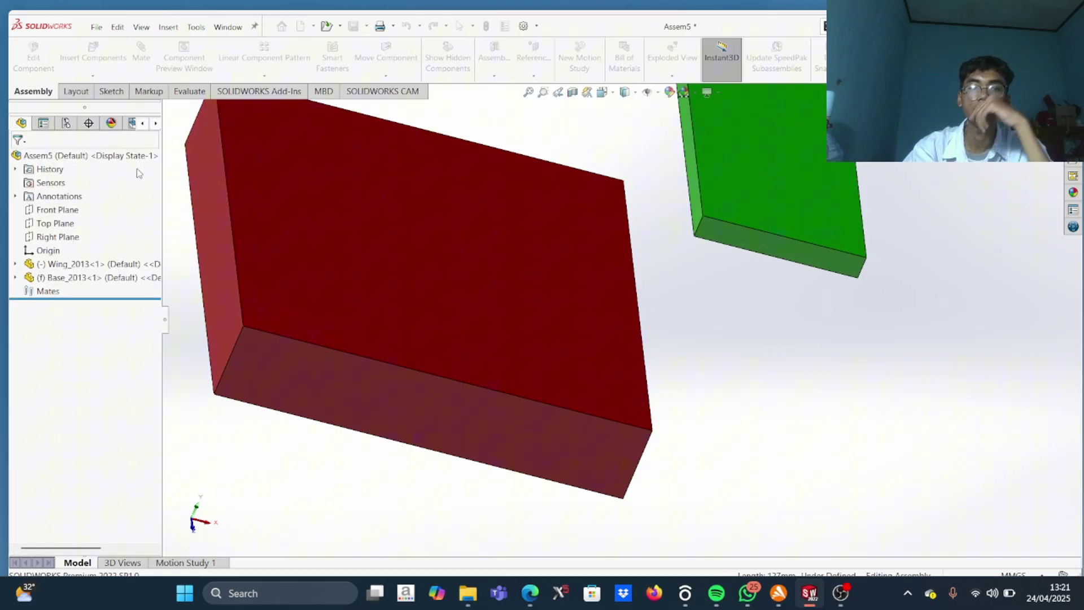
Rotate the wing slightly relative to the fixed base
{"action": "mouse_move", "coordinate": [709, 212]}
{"action": "middle_mouse_down"}
{"action": "mouse_move", "coordinate": [685, 222]}
{"action": "mouse_move", "coordinate": [716, 230]}
{"action": "middle_mouse_up"}
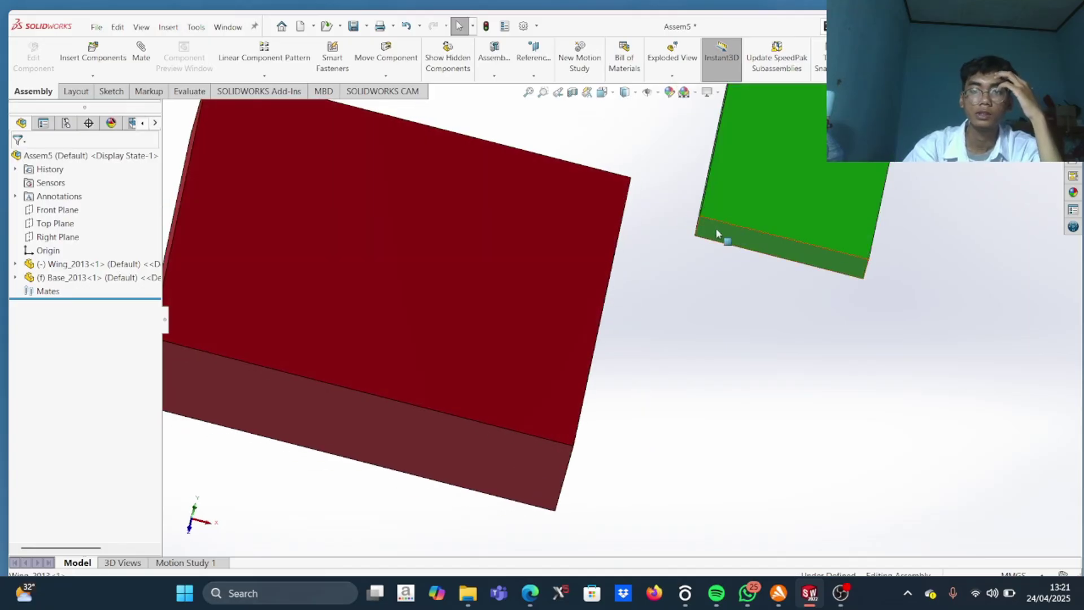
{"action": "right_click_drag", "start_coordinate": [748, 233], "coordinate": [894, 396]}
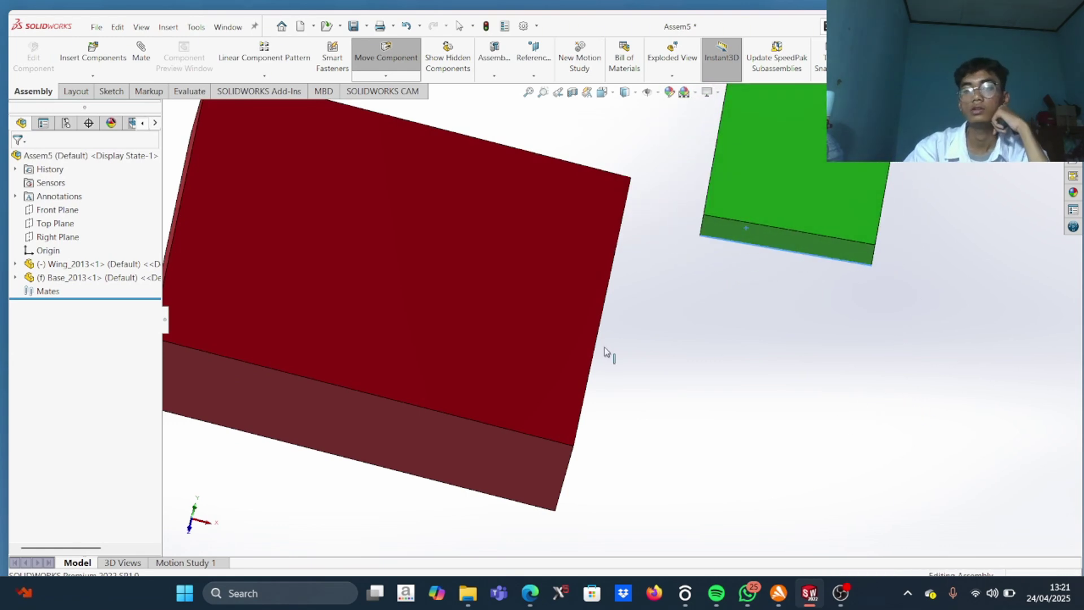
{"action": "left_click", "coordinate": [478, 273]}
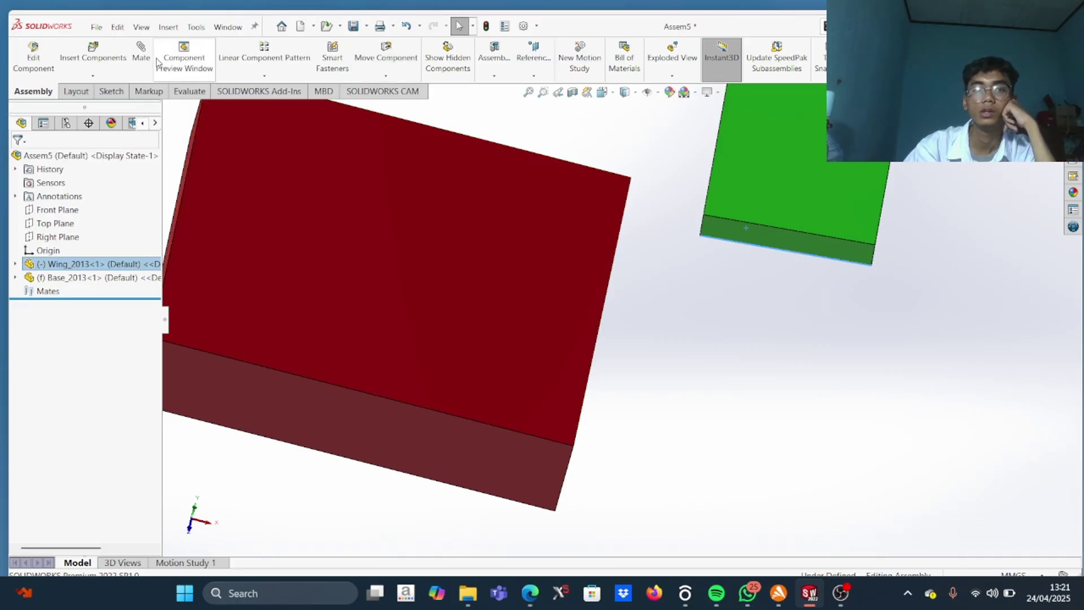
Start a mate and replace the preselected wing edge with the wing's lower long edge facing the base
{"action": "left_click", "coordinate": [147, 58]}
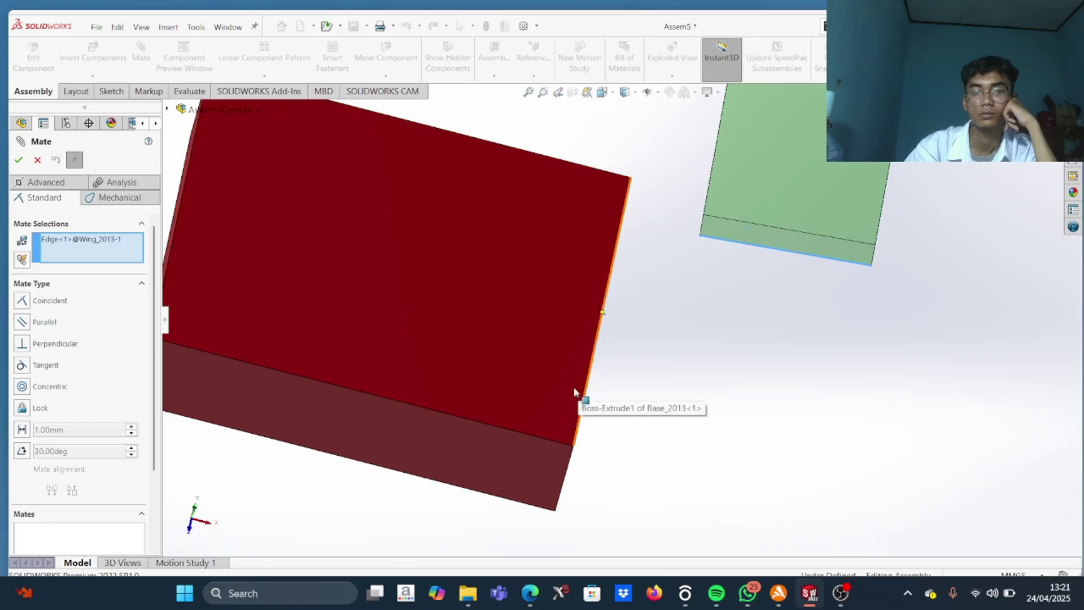
{"action": "middle_click_drag", "start_coordinate": [746, 245], "coordinate": [772, 183]}
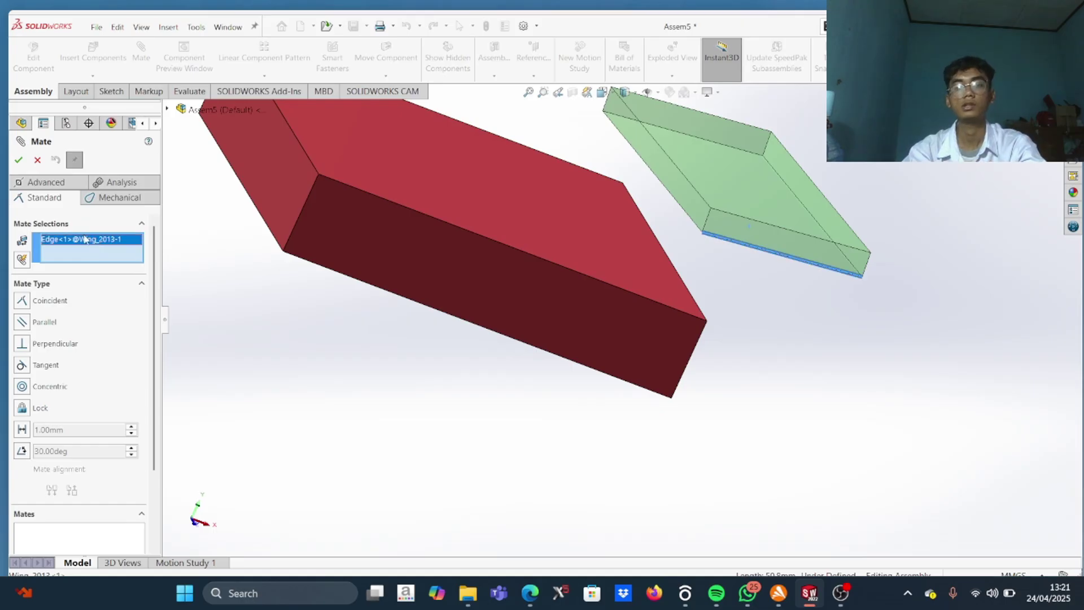
{"action": "key", "text": "Delete"}
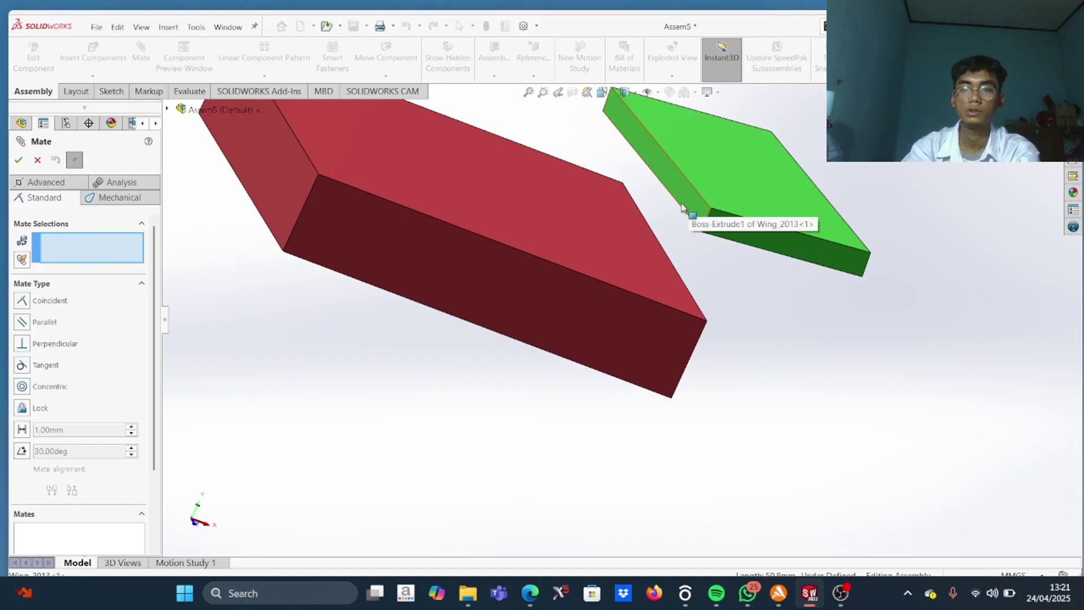
{"action": "left_click", "coordinate": [680, 208]}
{"action": "mouse_move", "coordinate": [689, 290]}
{"action": "middle_mouse_down"}
{"action": "mouse_move", "coordinate": [648, 295]}
{"action": "mouse_move", "coordinate": [684, 291]}
{"action": "middle_mouse_up"}
{"action": "left_click", "coordinate": [683, 291]}
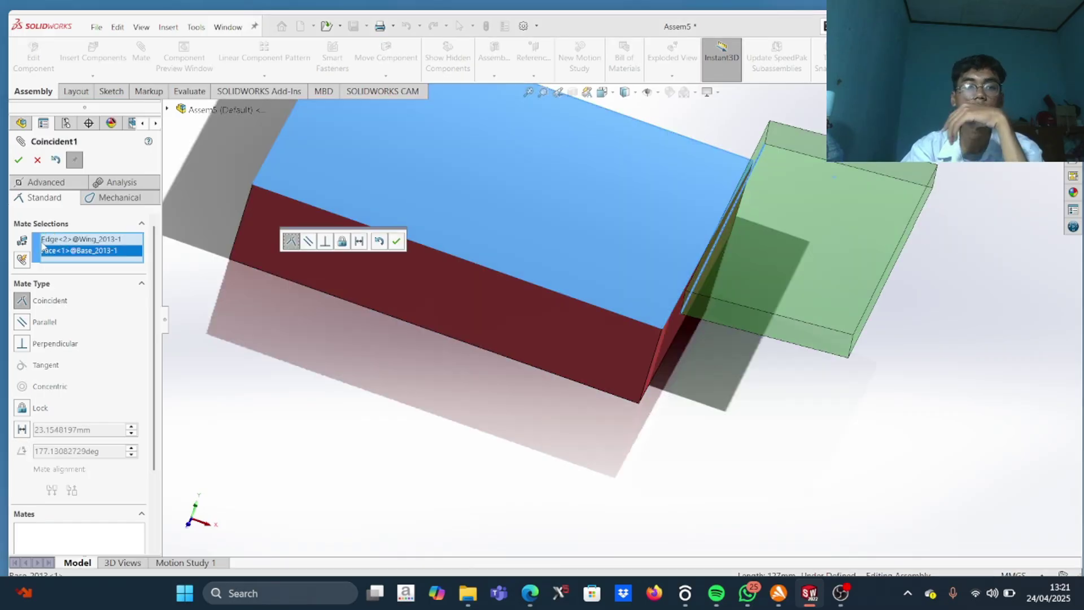
{"action": "left_click", "coordinate": [103, 242]}
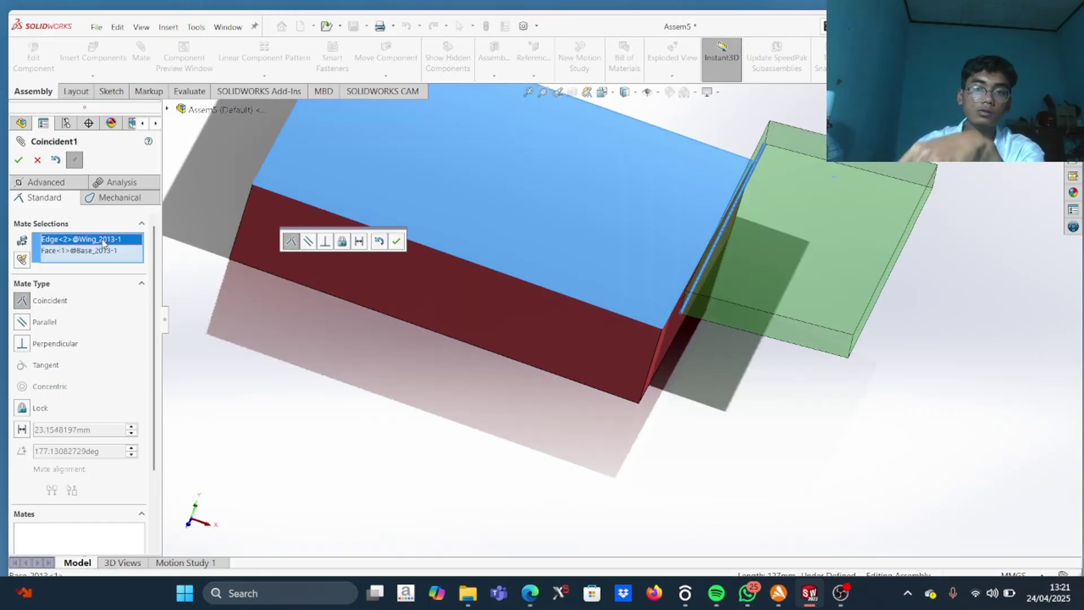
{"action": "left_click", "coordinate": [103, 250]}
{"action": "key", "text": "Delete"}
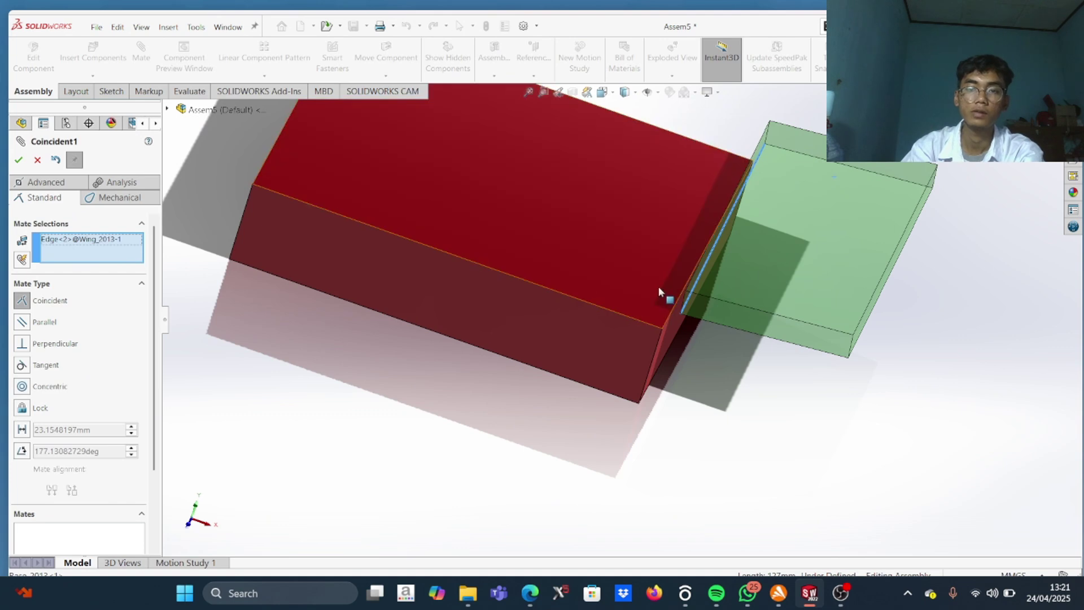
{"action": "left_click", "coordinate": [668, 317]}
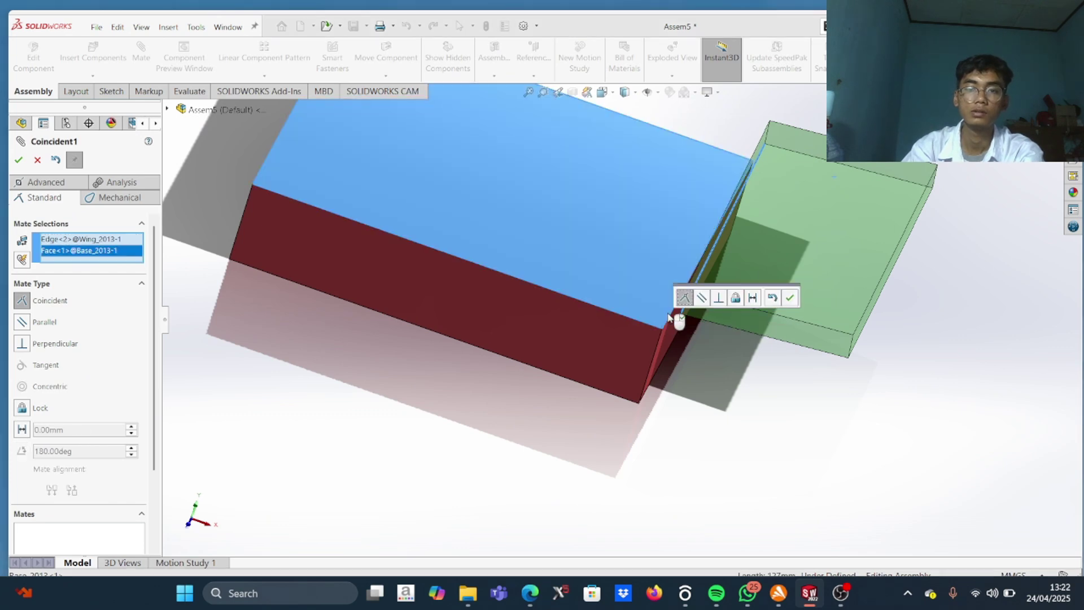
{"action": "left_click", "coordinate": [137, 253]}
{"action": "key", "text": "Delete"}
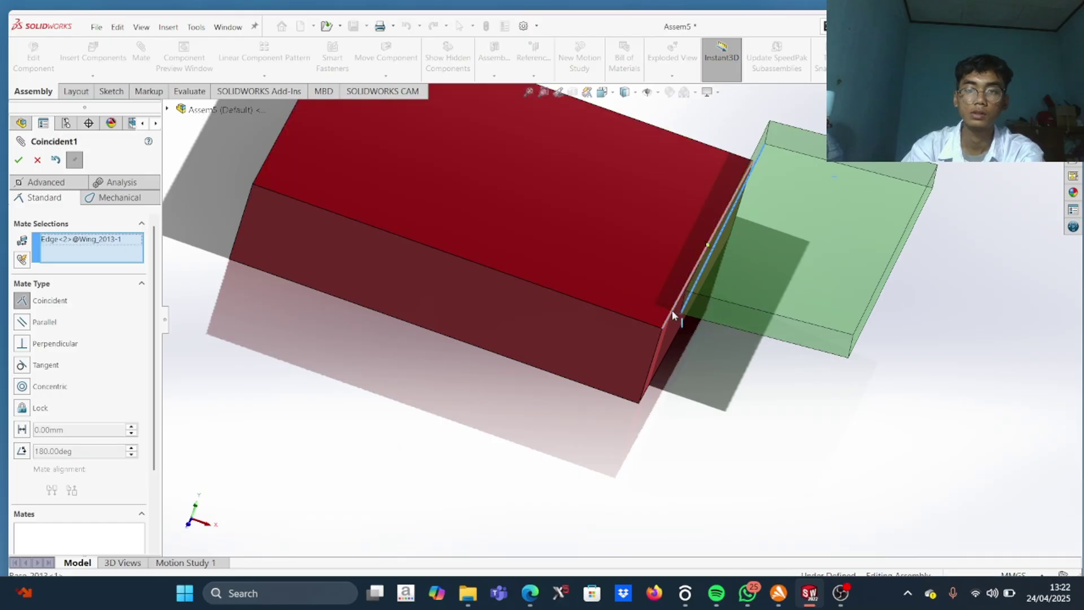
Make the wing's selected lower long edge coincident with the base's upper edge facing the wing, and swing the wing upward
{"action": "left_click", "coordinate": [672, 310]}
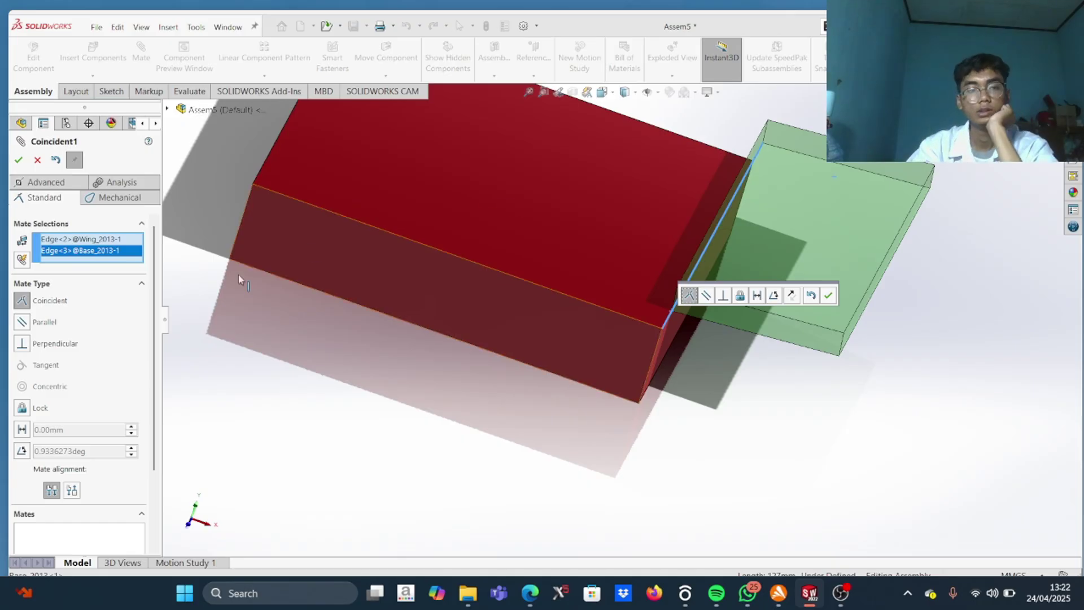
{"action": "left_click", "coordinate": [18, 160]}
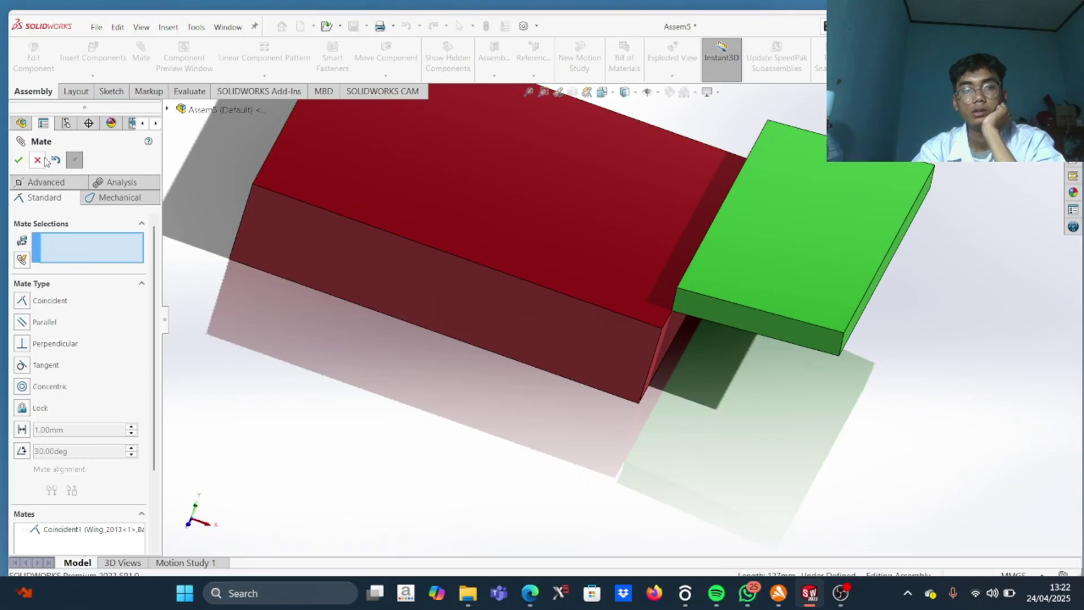
{"action": "left_click_drag", "start_coordinate": [835, 274], "coordinate": [813, 177]}
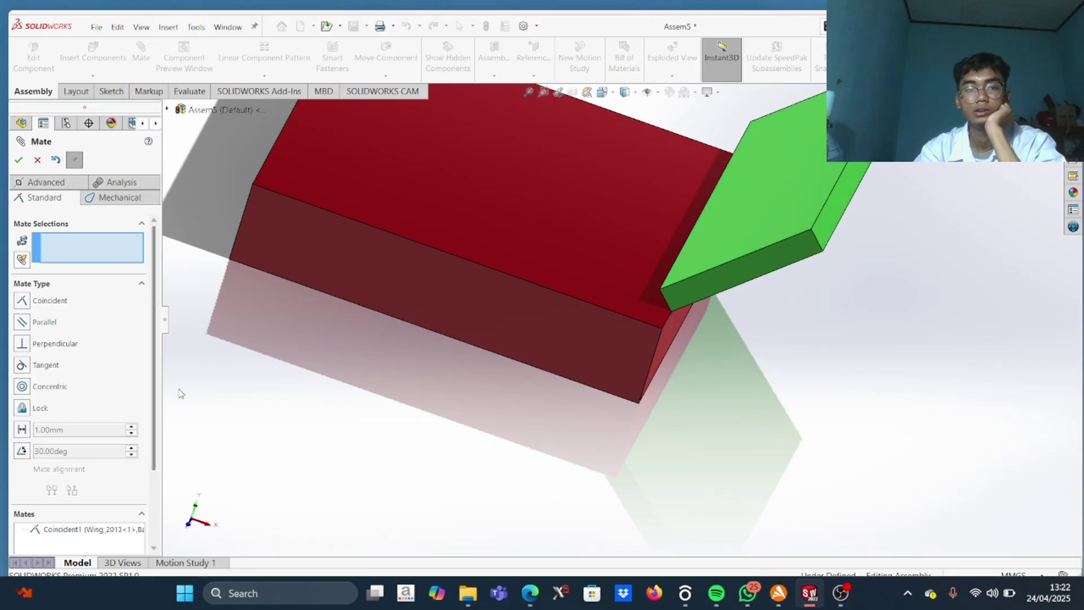
Add a 135° angle mate between the wing's top face and the base's top face
{"action": "left_click", "coordinate": [705, 244]}
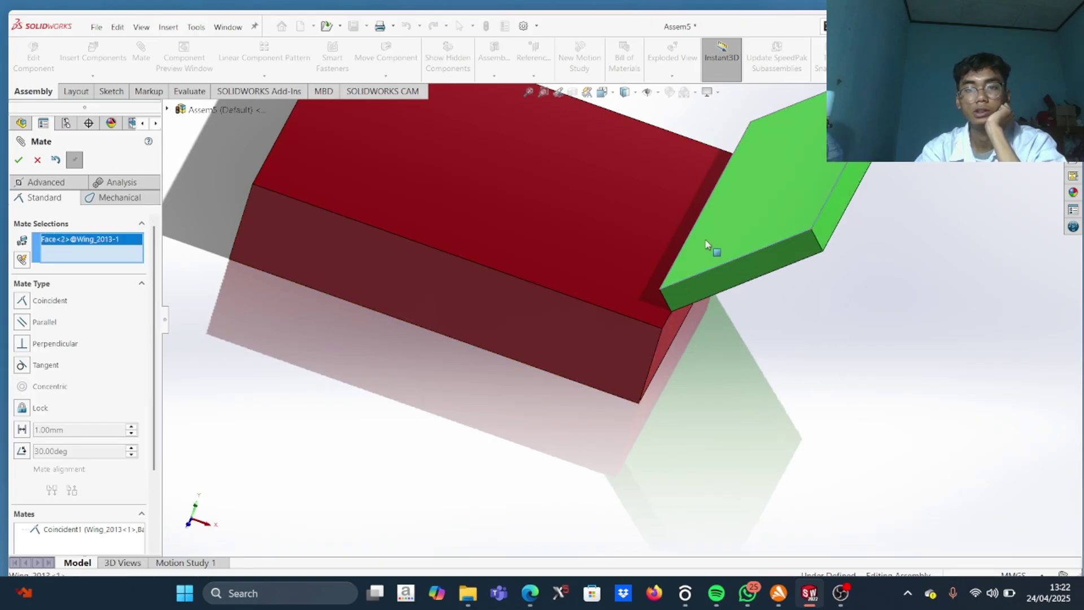
{"action": "left_click", "coordinate": [610, 240]}
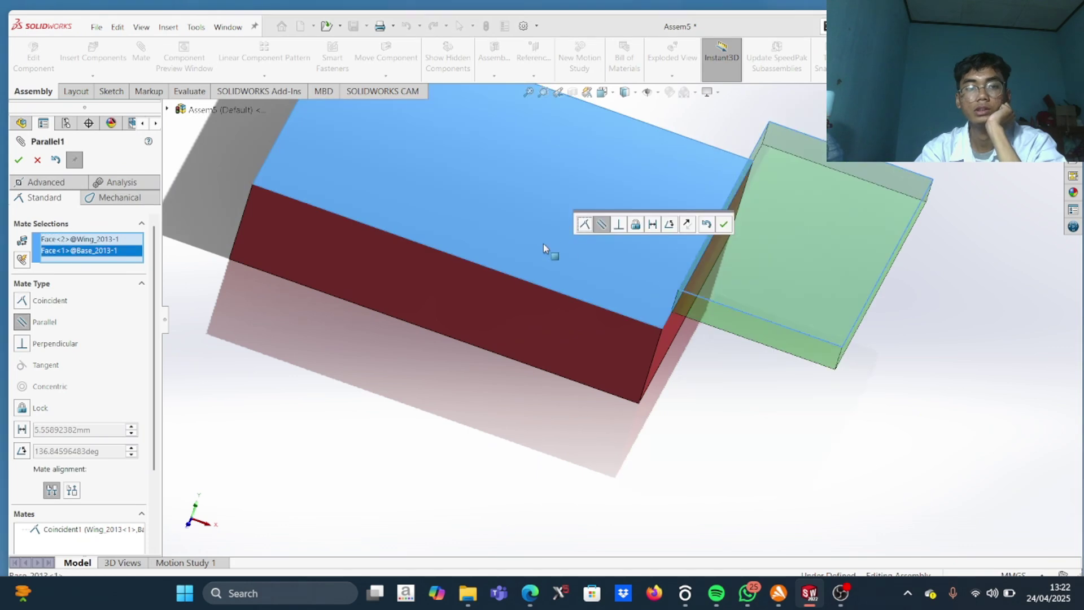
{"action": "left_click", "coordinate": [22, 452]}
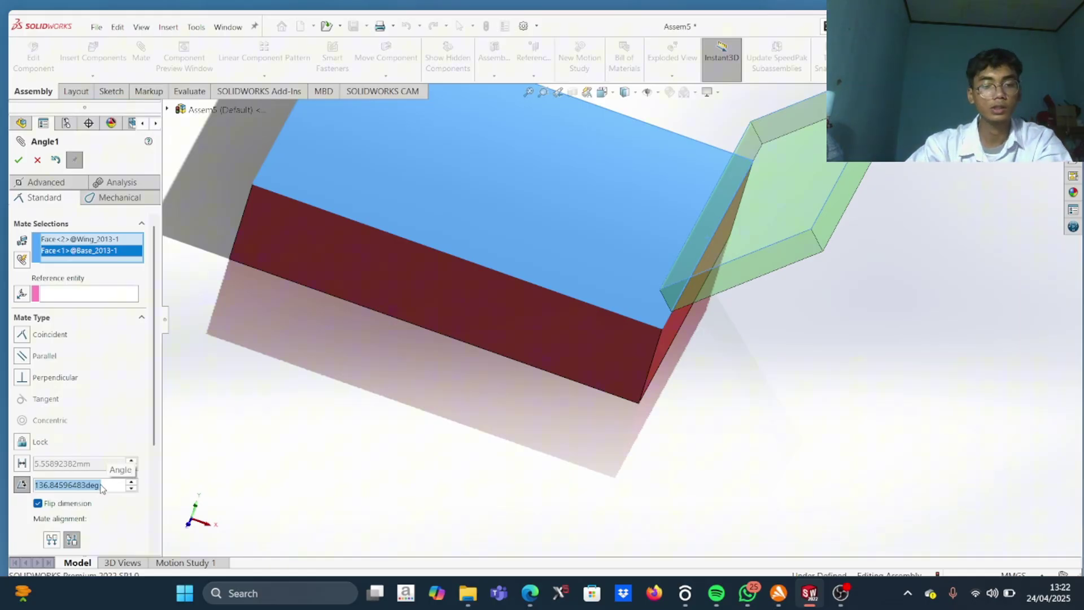
{"action": "type", "text": "13"}
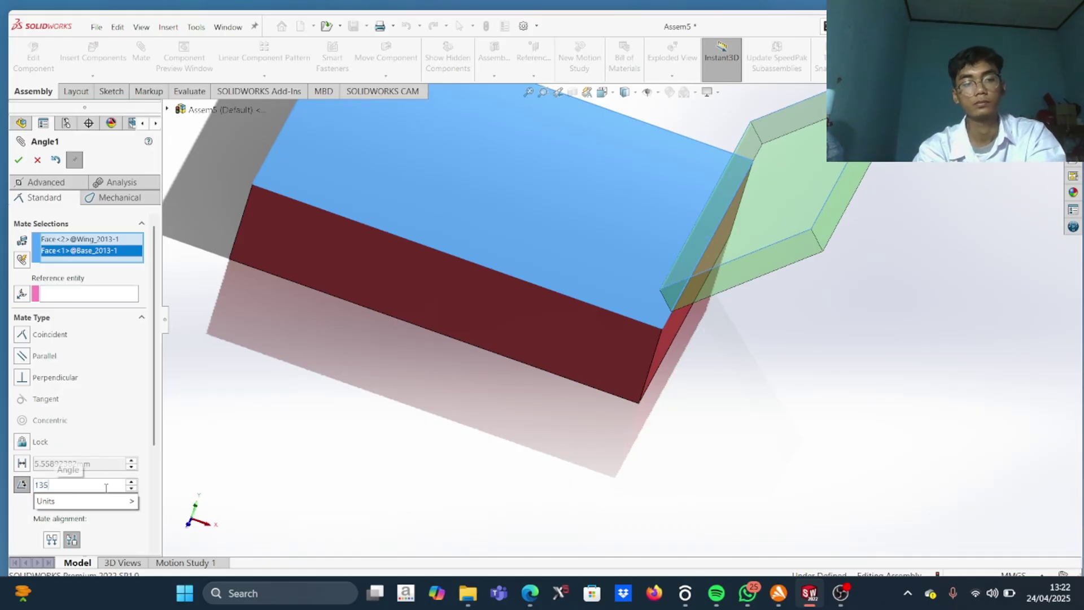
{"action": "type", "text": "5"}
{"action": "key", "text": "Return"}
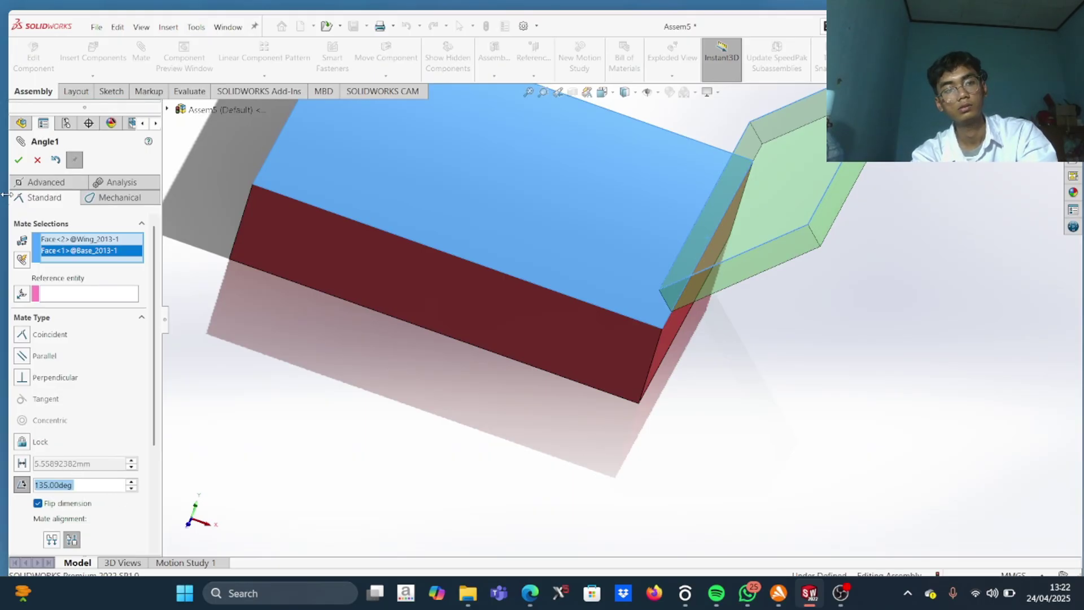
{"action": "left_click", "coordinate": [20, 160]}
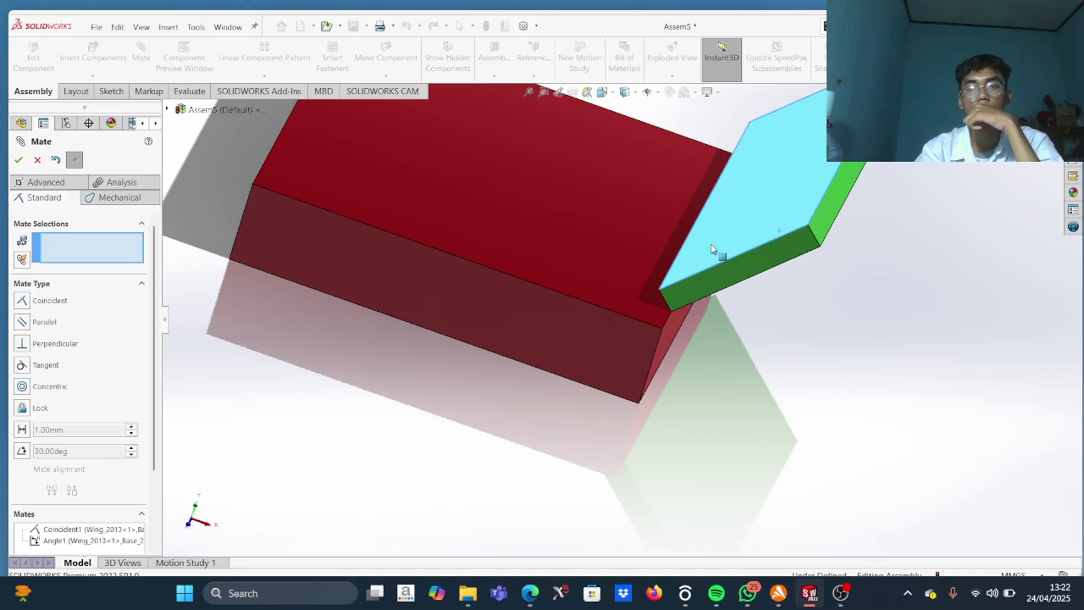
Slide the wing along the base's mated edge toward the base's front corner
{"action": "left_click_drag", "start_coordinate": [661, 270], "coordinate": [698, 242]}
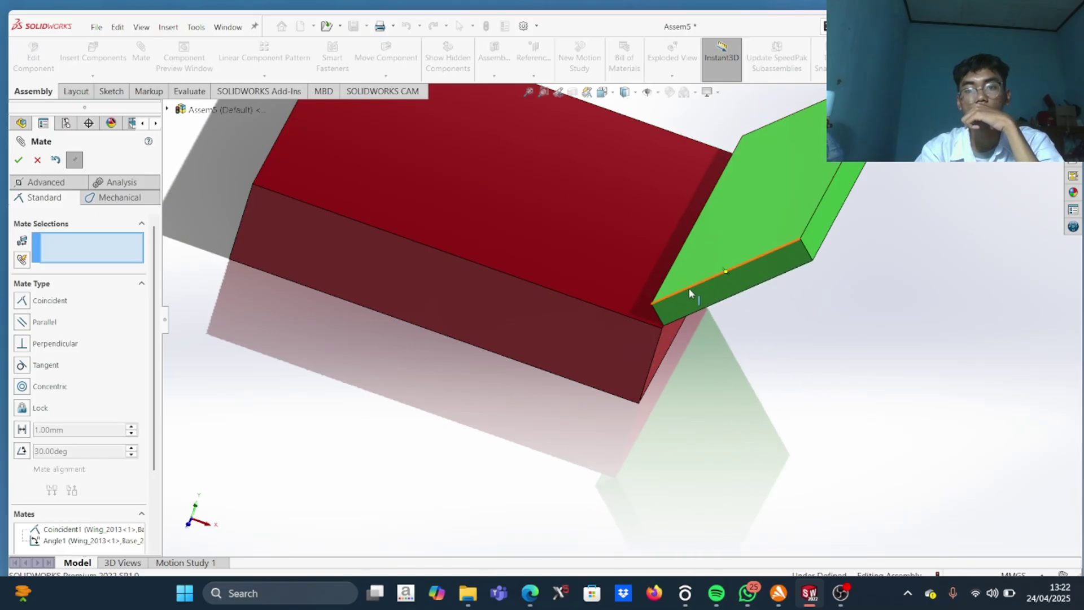
{"action": "middle_click_drag", "start_coordinate": [740, 315], "coordinate": [666, 307]}
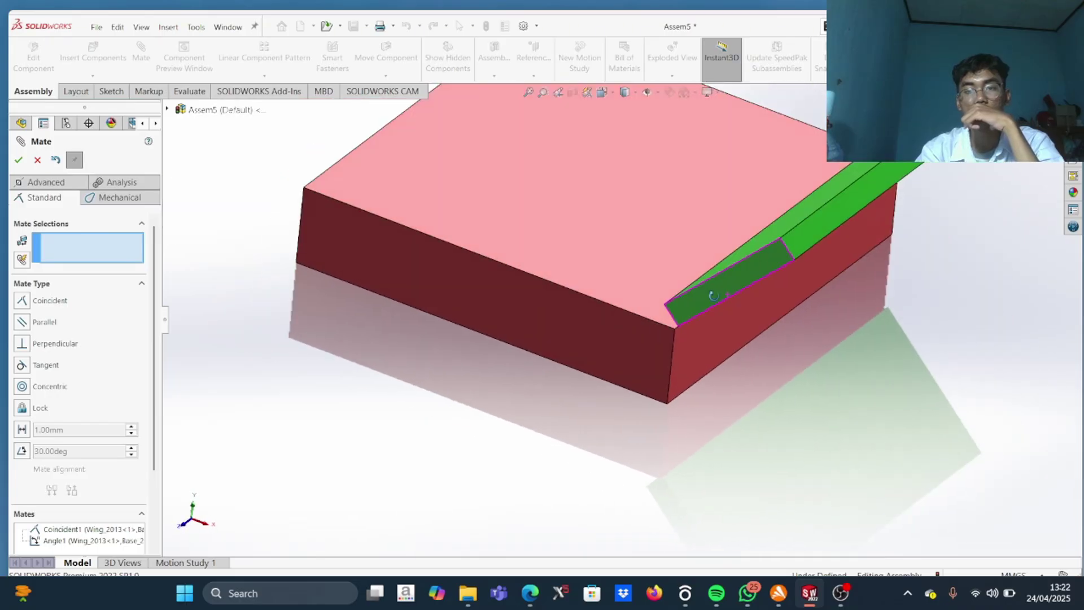
{"action": "scroll", "coordinate": [665, 308], "scroll_direction": "down", "scroll_amount": 3}
{"action": "scroll", "coordinate": [709, 338], "scroll_direction": "down", "scroll_amount": 2}
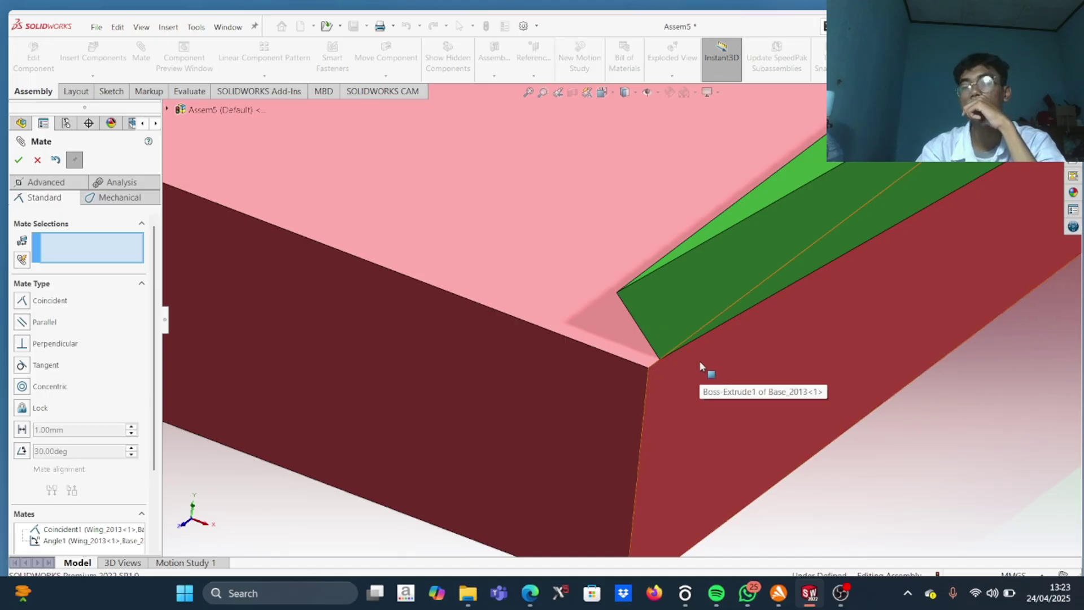
Try to make the wing's short thickness edge coincident with the base's vertical corner edge
{"action": "left_click", "coordinate": [651, 346]}
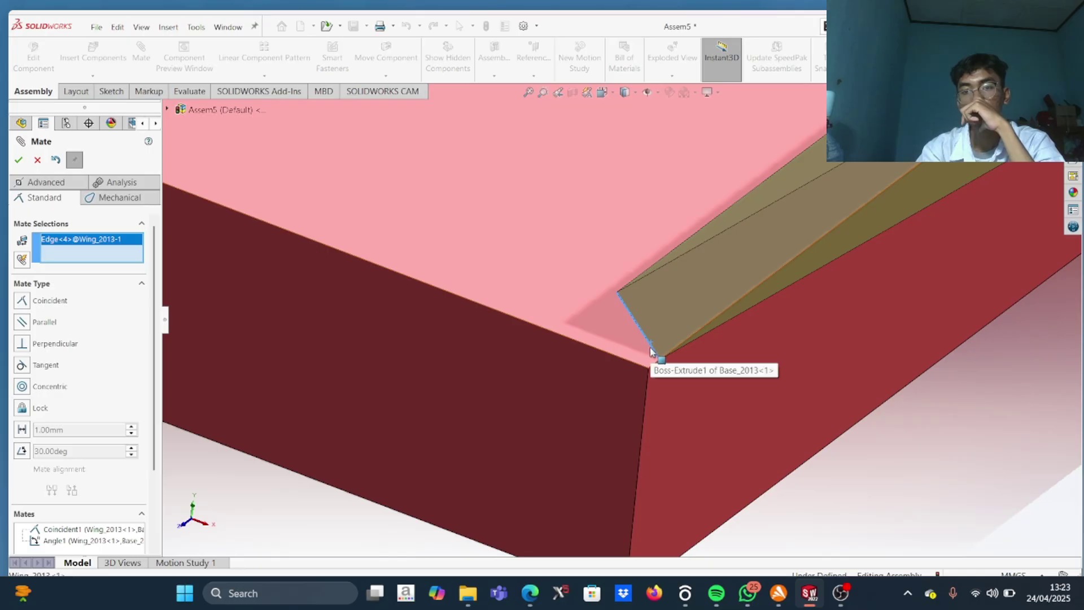
{"action": "left_click", "coordinate": [647, 377]}
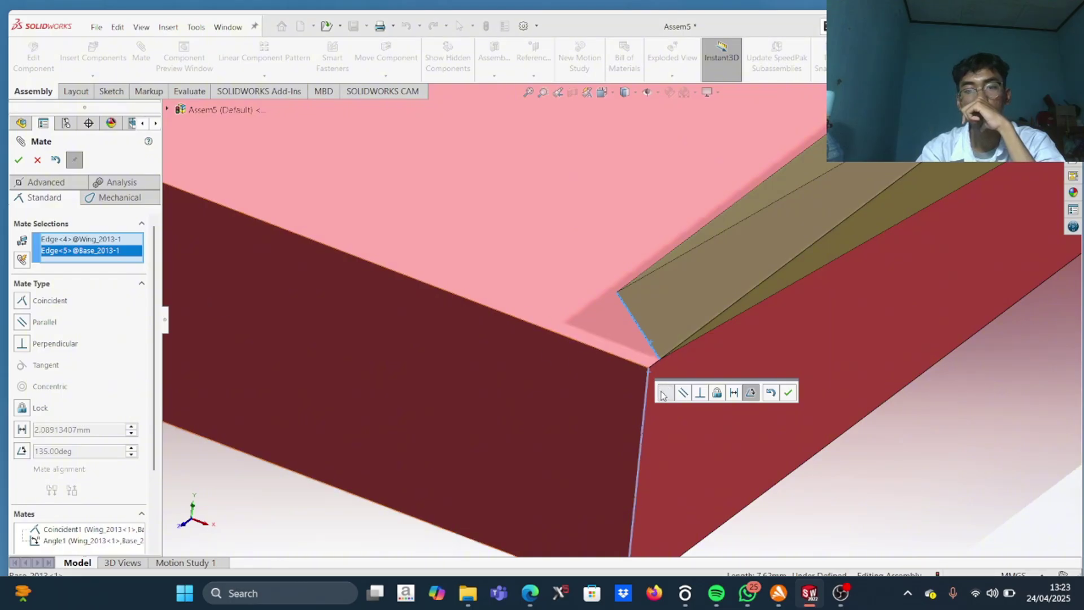
{"action": "left_click", "coordinate": [664, 393]}
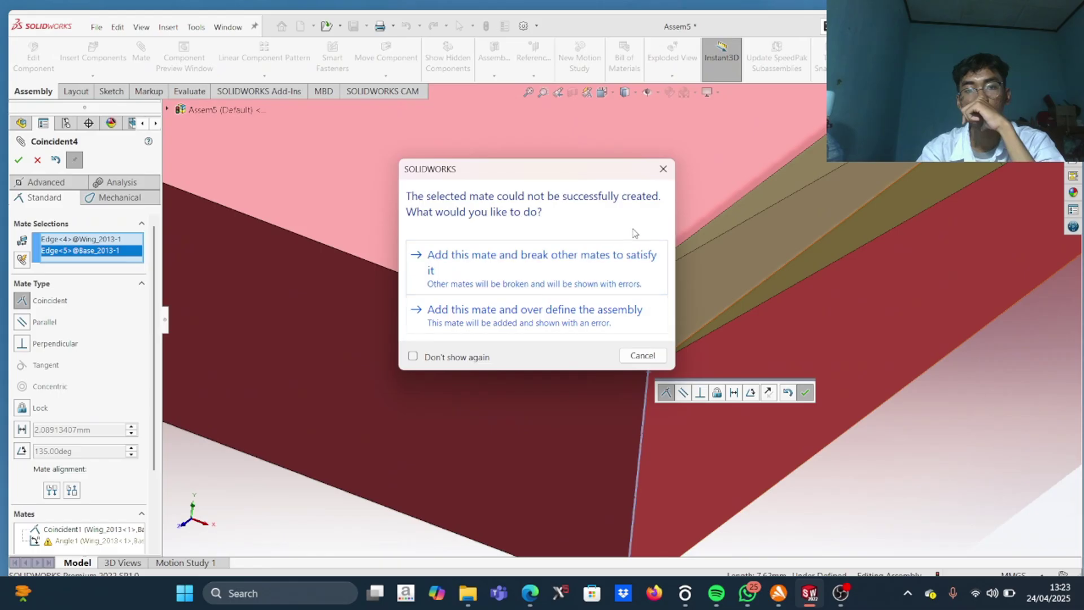
{"action": "left_click", "coordinate": [664, 169]}
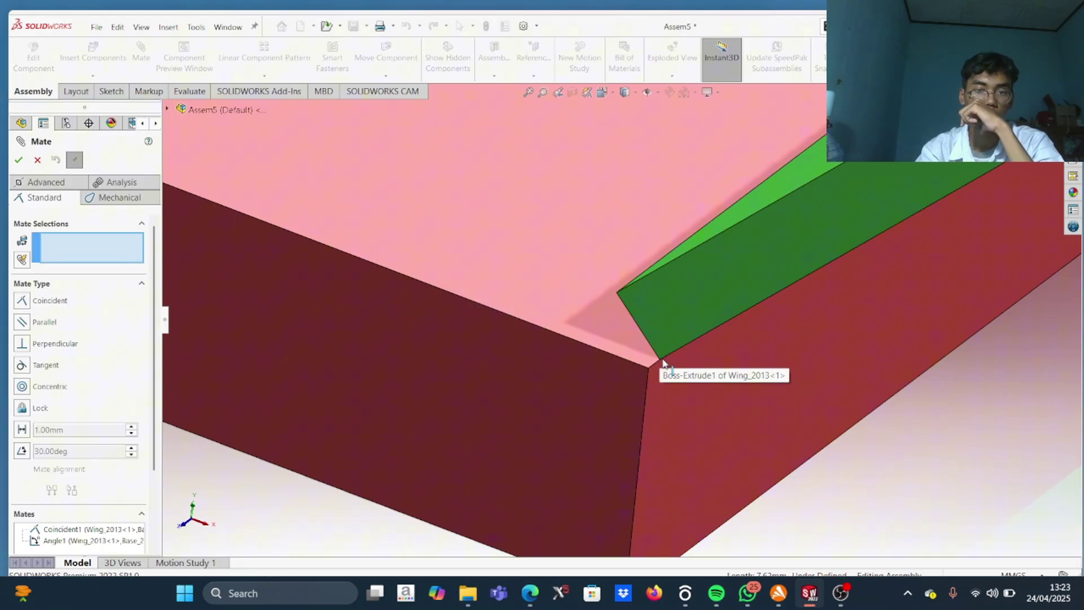
Try a perpendicular mate between the wing's short thickness edge and the base's vertical corner edge, and clear both selections
{"action": "middle_click_drag", "start_coordinate": [668, 332], "coordinate": [799, 263]}
{"action": "scroll", "coordinate": [775, 261], "scroll_direction": "up", "scroll_amount": 5}
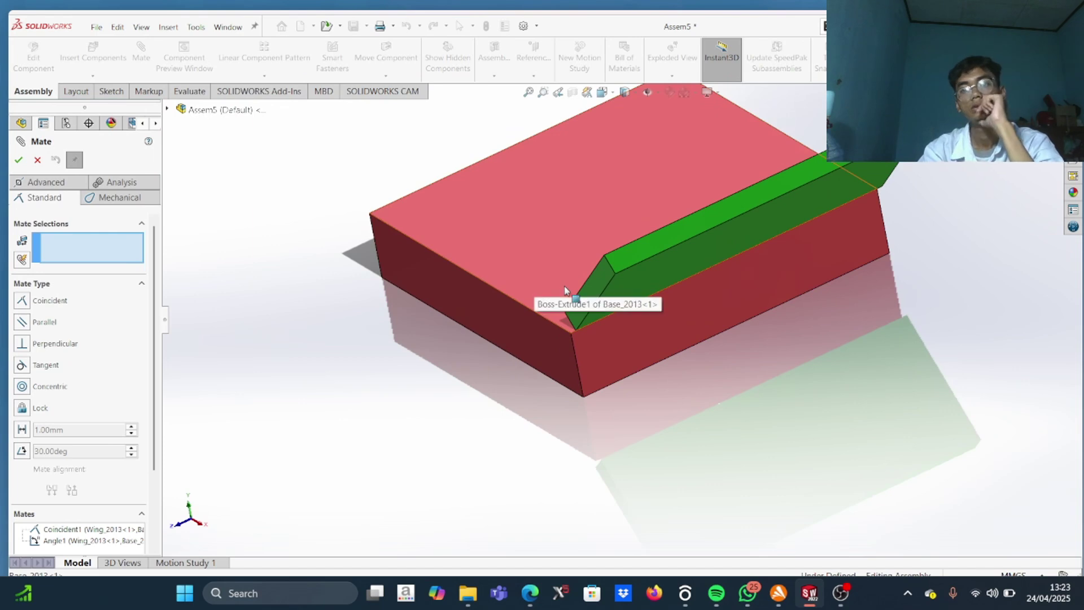
{"action": "scroll", "coordinate": [584, 330], "scroll_direction": "down", "scroll_amount": 4}
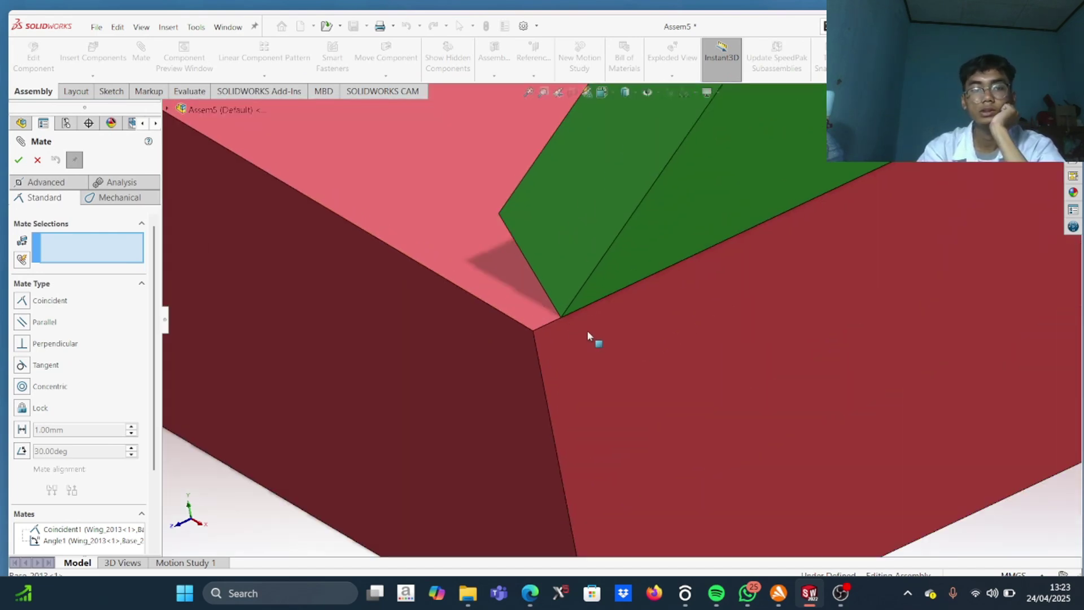
{"action": "left_click", "coordinate": [559, 310]}
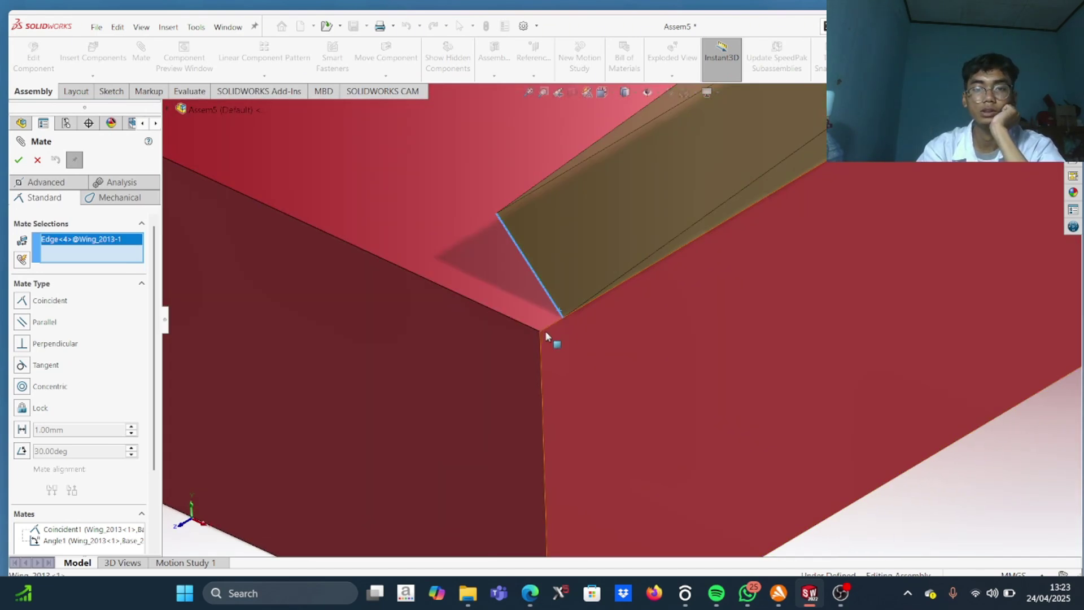
{"action": "left_click", "coordinate": [542, 342]}
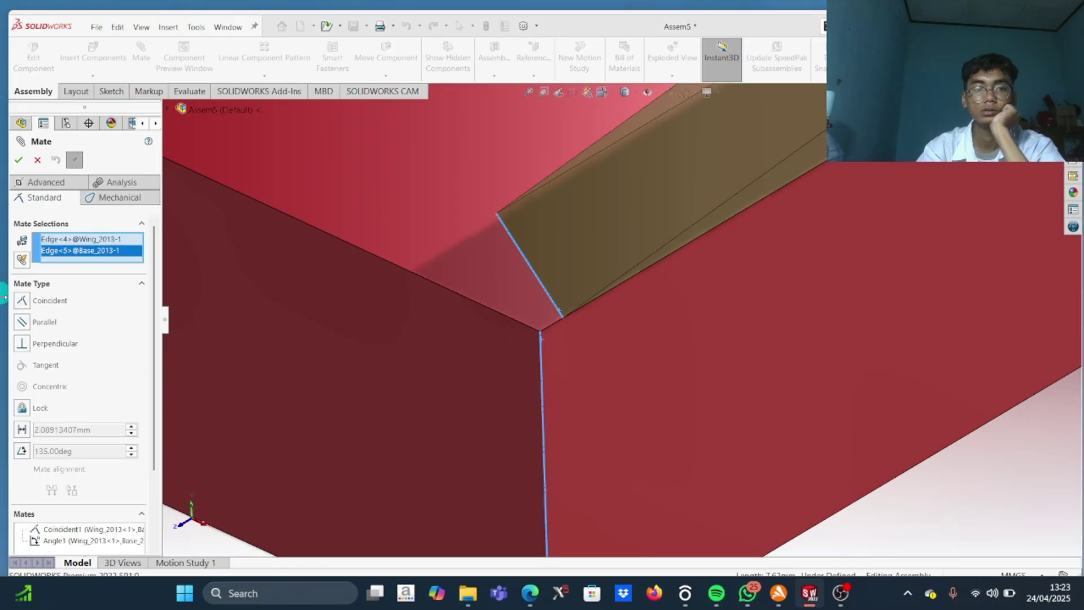
{"action": "left_click", "coordinate": [23, 344]}
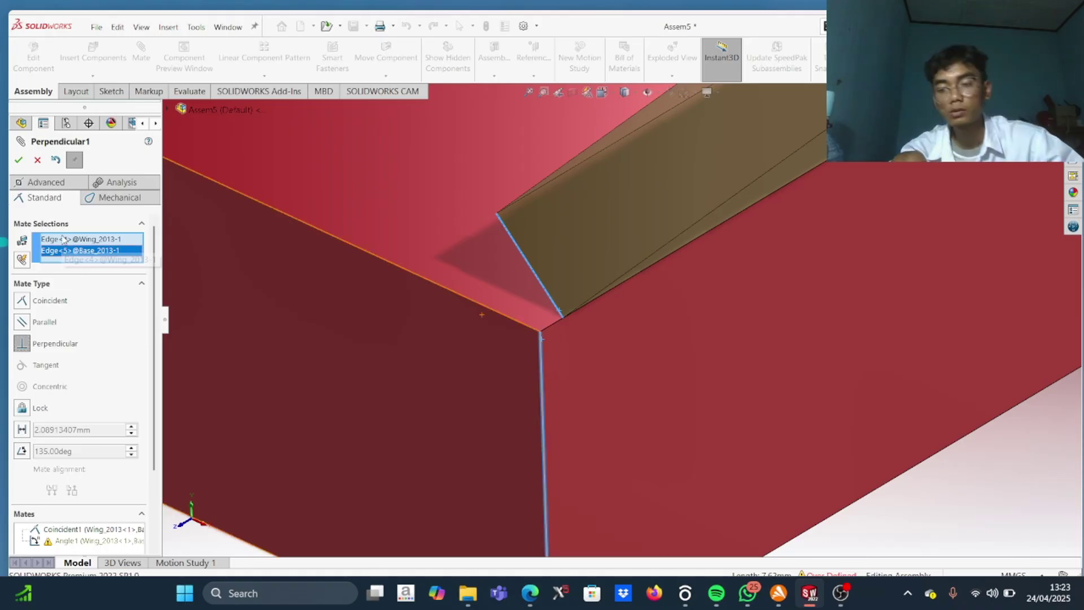
{"action": "key", "text": "Delete"}
{"action": "left_click", "coordinate": [102, 246]}
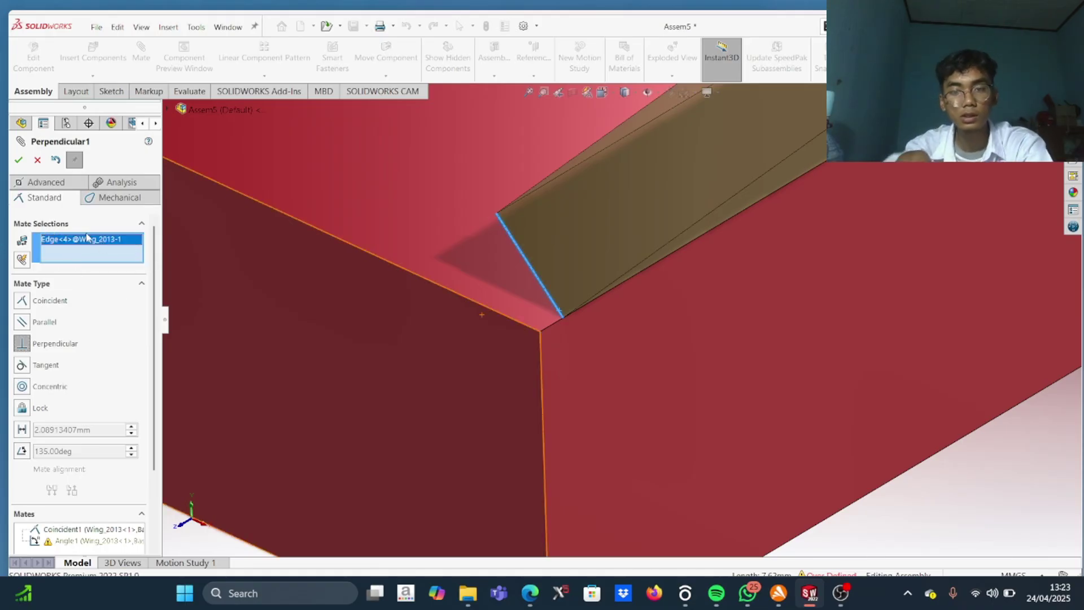
{"action": "key", "text": "Delete"}
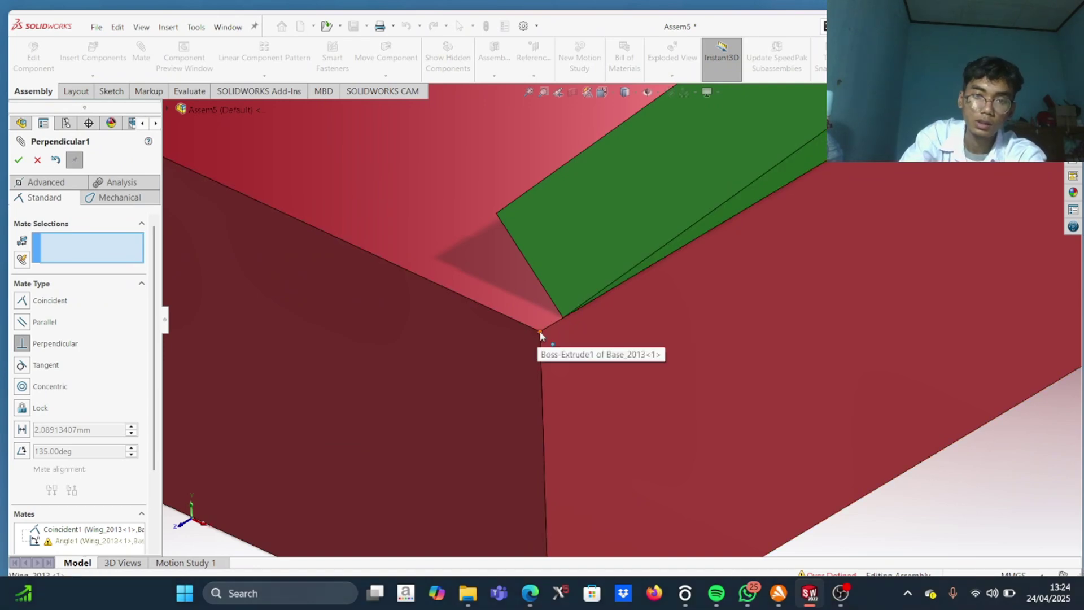
Make the base's vertical corner edge coincident with the wing's lower end edge, adding the mate by over defining the assembly
{"action": "scroll", "coordinate": [568, 327], "scroll_direction": "down", "scroll_amount": 3}
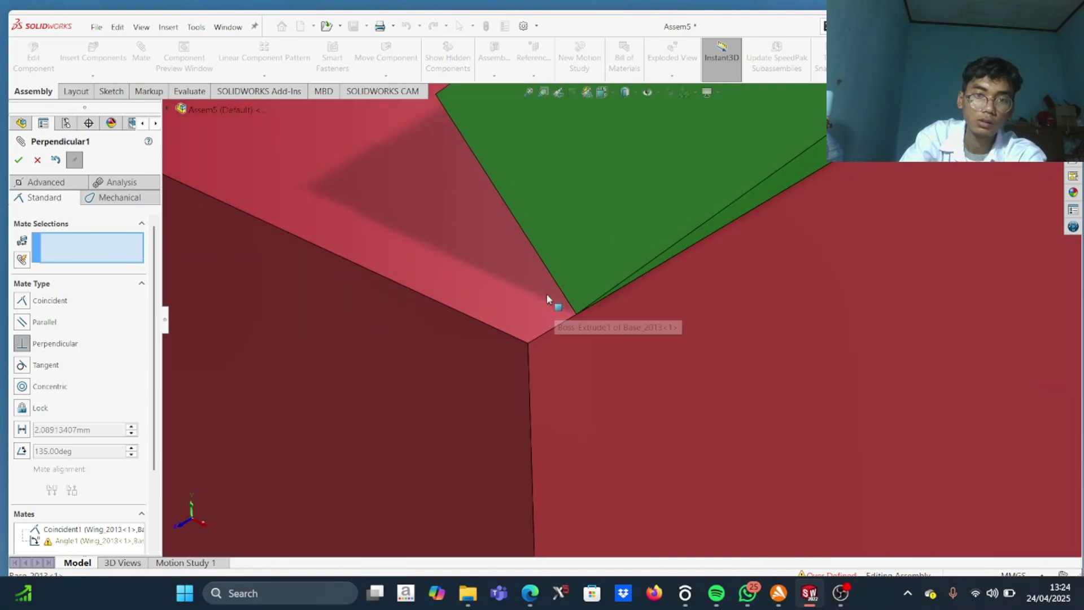
{"action": "left_click", "coordinate": [576, 315]}
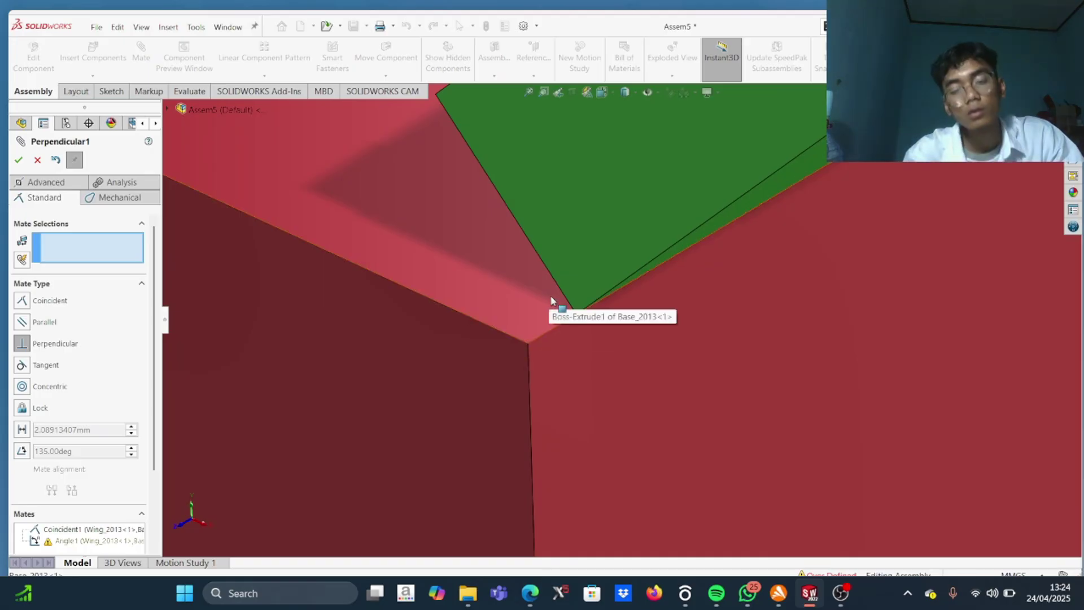
{"action": "left_click", "coordinate": [529, 362]}
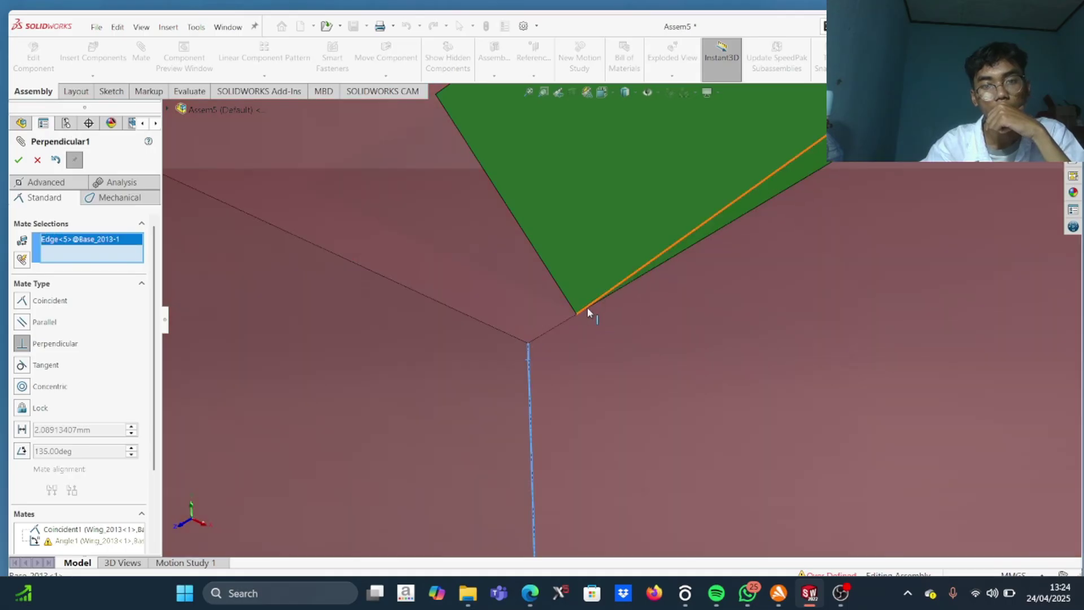
{"action": "left_click", "coordinate": [588, 309]}
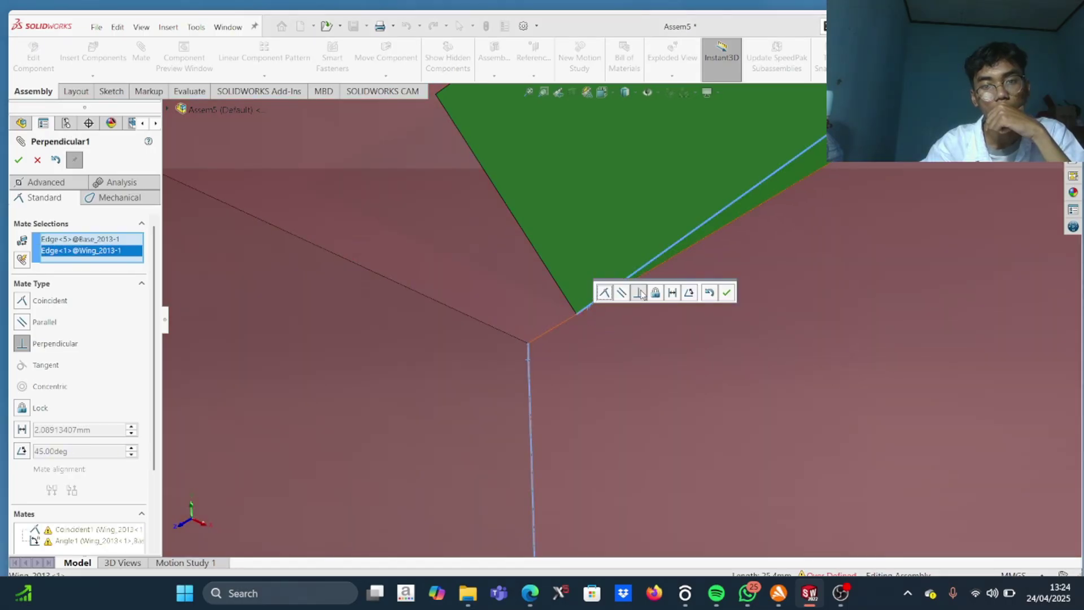
{"action": "left_click", "coordinate": [610, 294]}
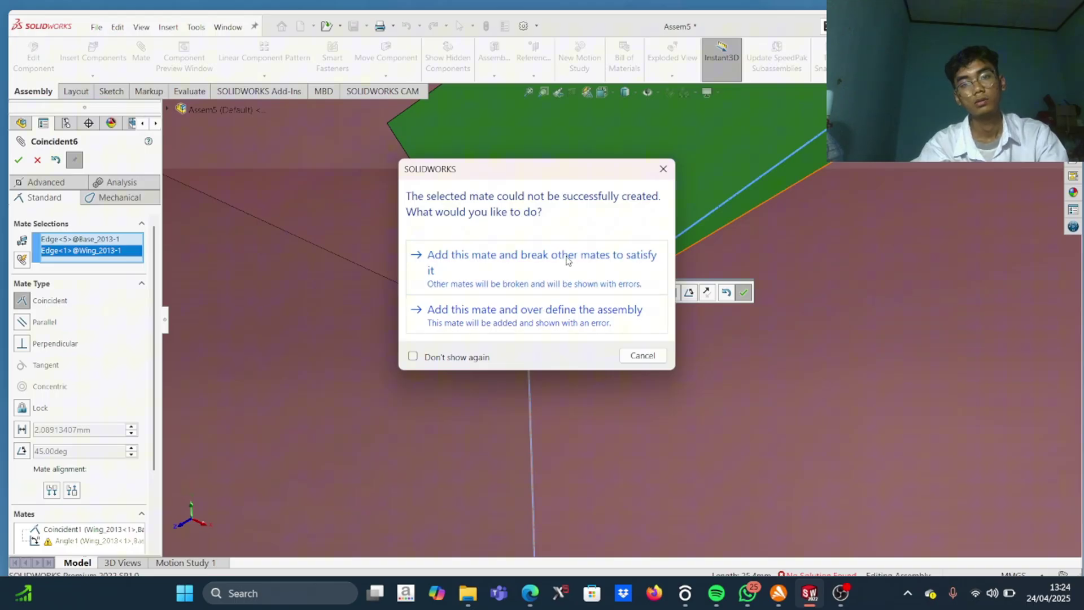
{"action": "left_click", "coordinate": [557, 313]}
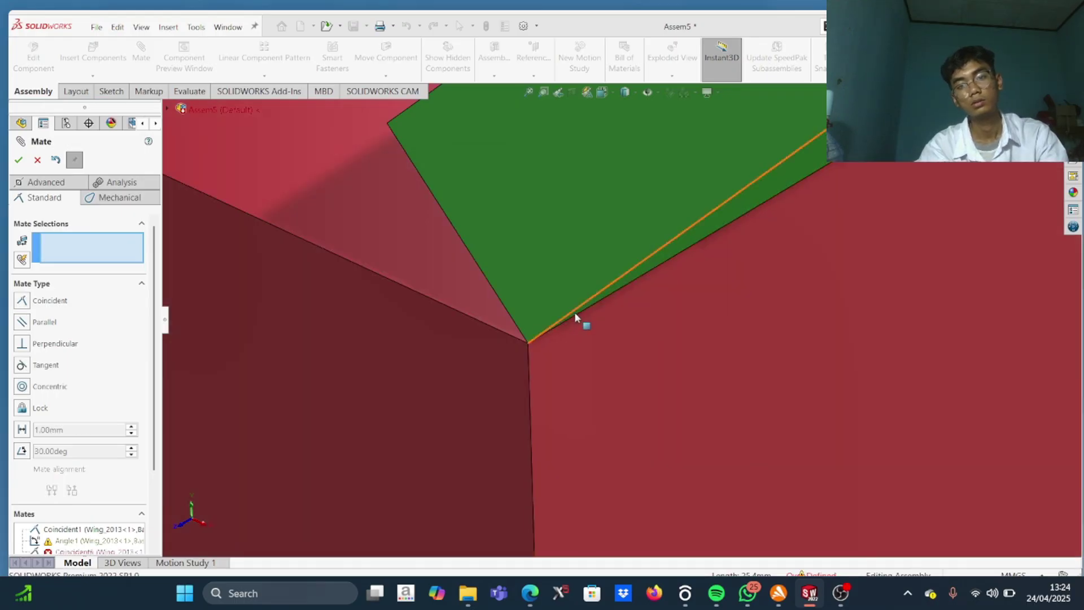
{"action": "scroll", "coordinate": [576, 314], "scroll_direction": "up", "scroll_amount": 5}
{"action": "scroll", "coordinate": [576, 314], "scroll_direction": "down", "scroll_amount": 6}
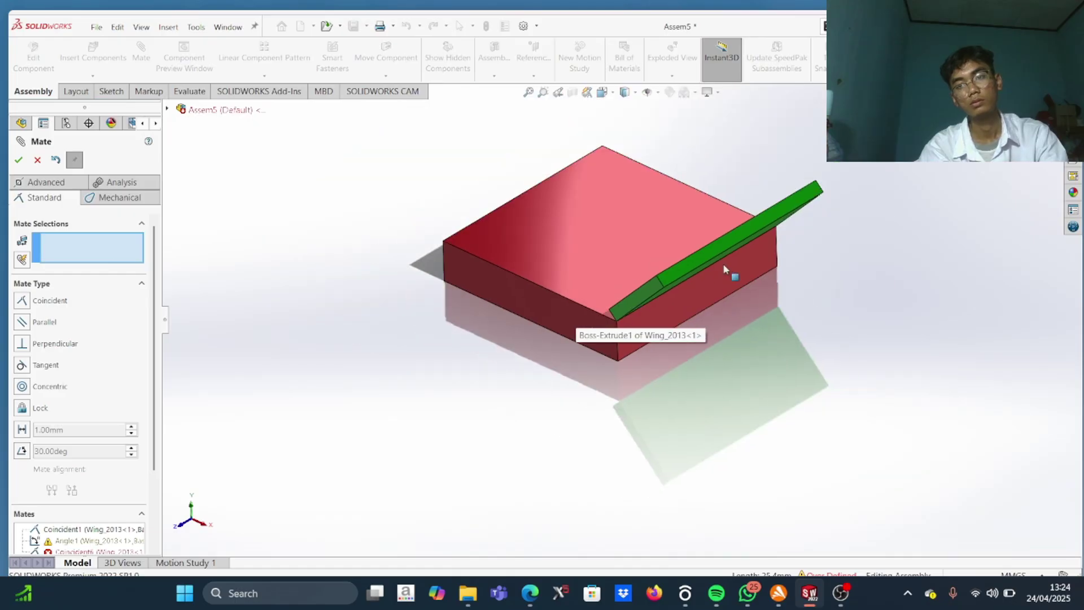
Leave the Mate command and remove the existing mates between Wing_2013 and Base_2013
{"action": "middle_click_drag", "start_coordinate": [713, 245], "coordinate": [2, 243]}
{"action": "key", "text": "Escape"}
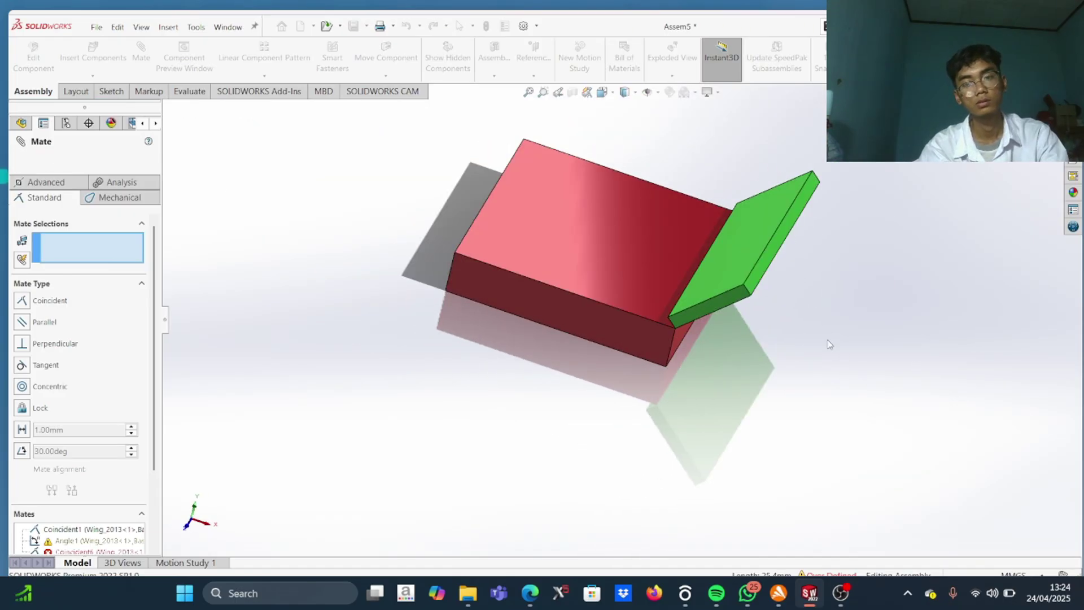
{"action": "left_click", "coordinate": [442, 284]}
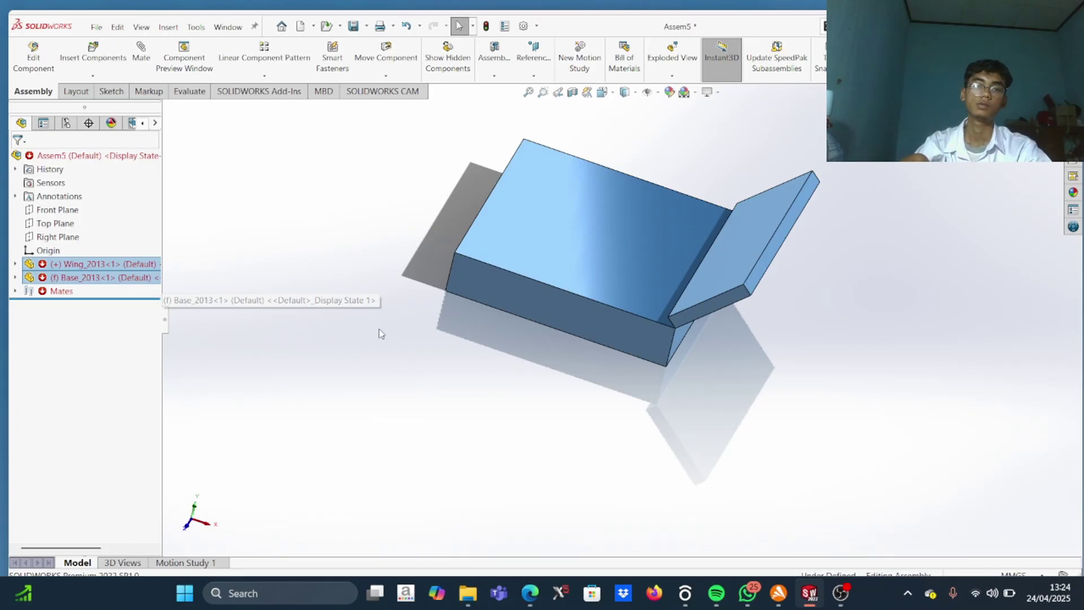
{"action": "left_click", "coordinate": [198, 239]}
{"action": "scroll", "coordinate": [478, 226], "scroll_direction": "up", "scroll_amount": 5}
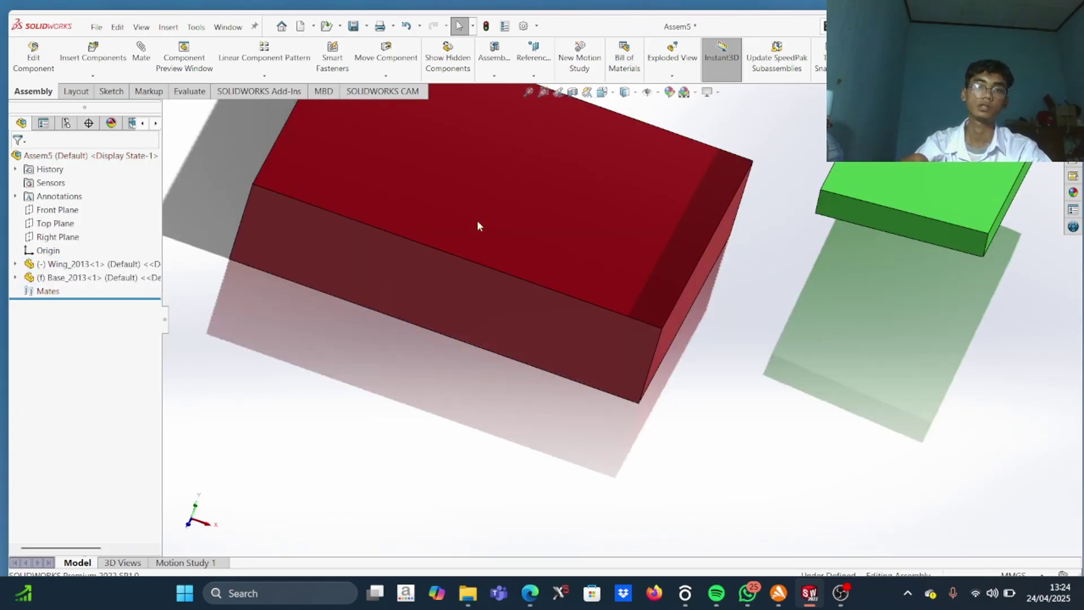
{"action": "middle_click_drag", "start_coordinate": [855, 234], "coordinate": [832, 227]}
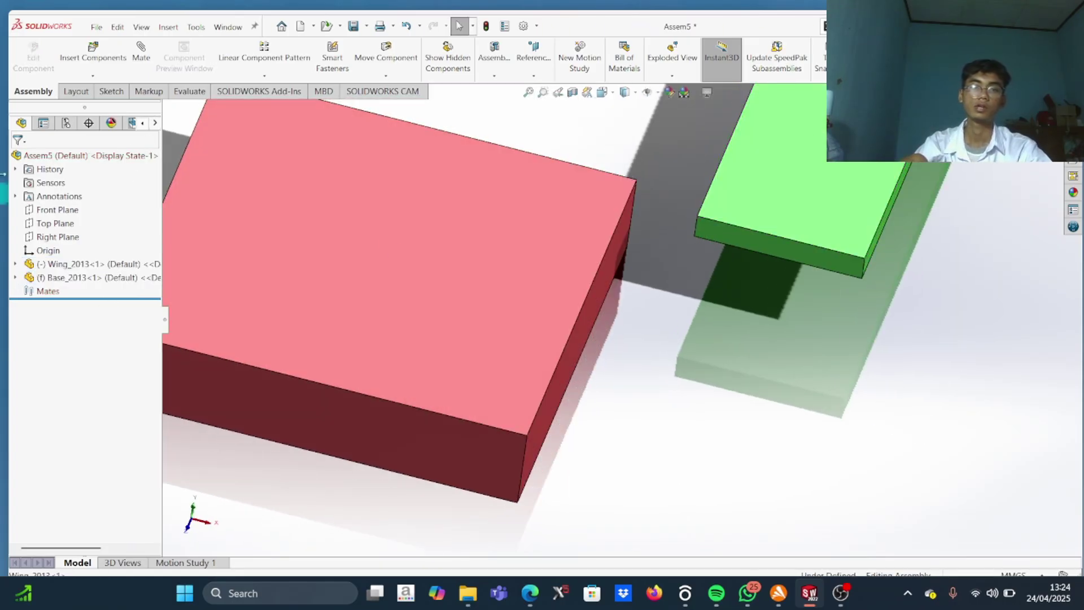
{"action": "middle_click_drag", "start_coordinate": [694, 243], "coordinate": [703, 229]}
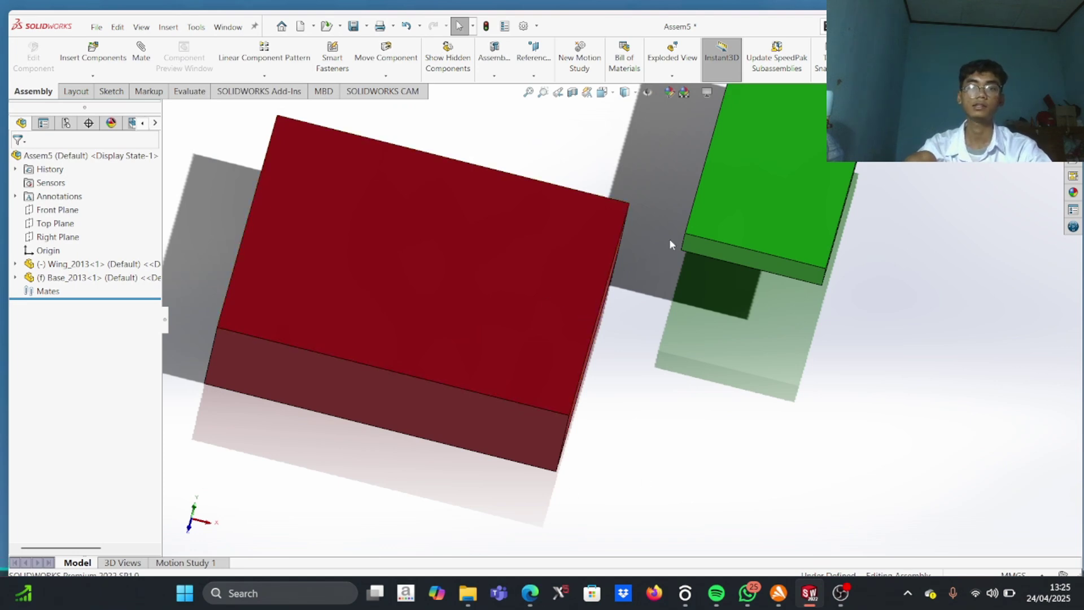
{"action": "key", "text": "ctrl+7"}
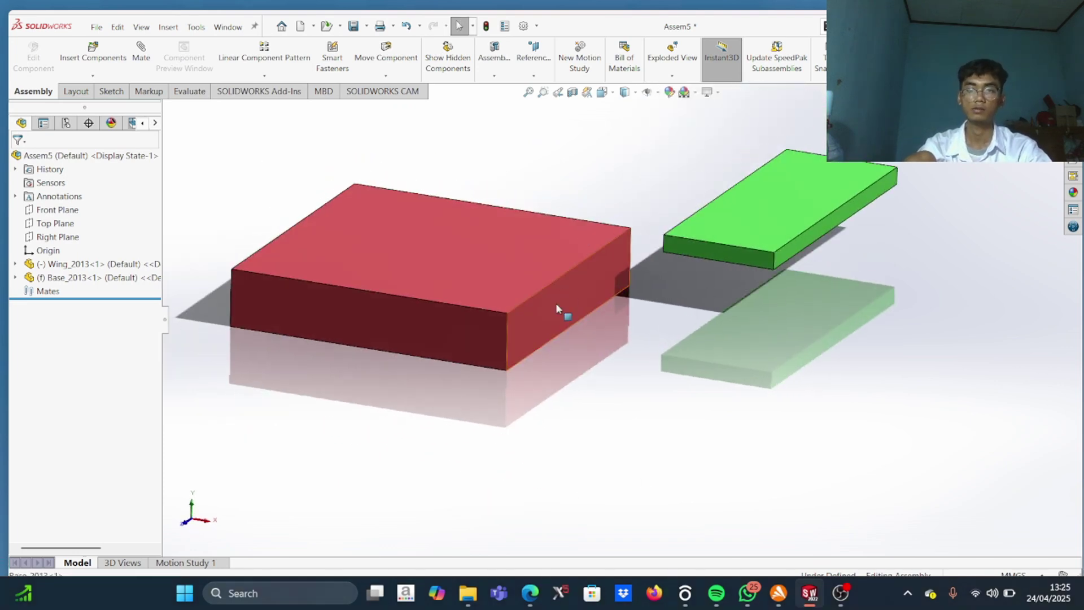
Add a 50 mm distance mate between the base's side face and the wing's facing long, narrow side face
{"action": "left_click", "coordinate": [556, 305]}
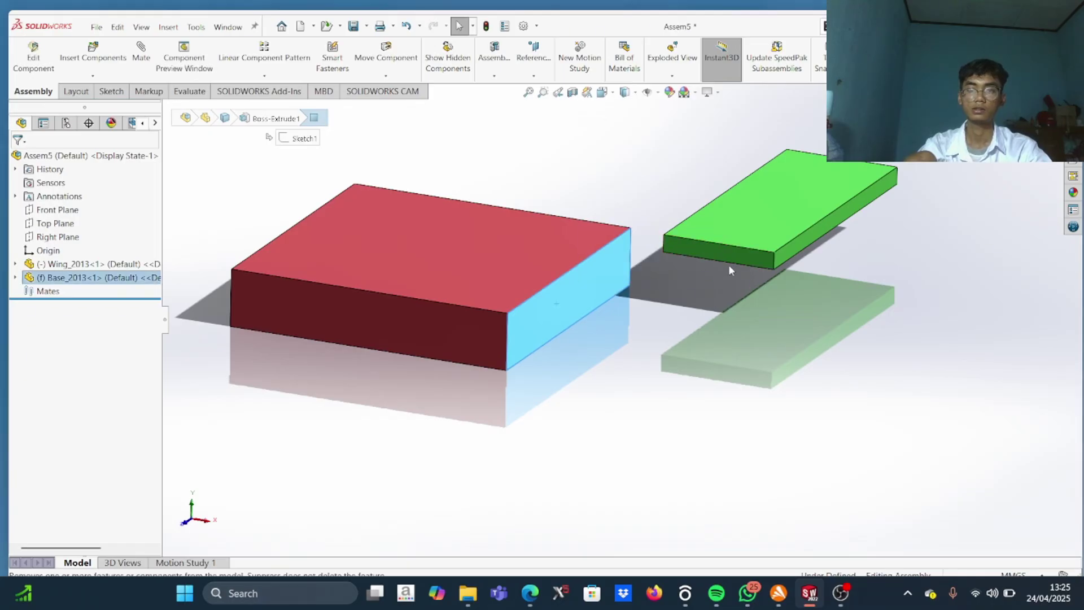
{"action": "middle_click_drag", "start_coordinate": [729, 270], "coordinate": [457, 100]}
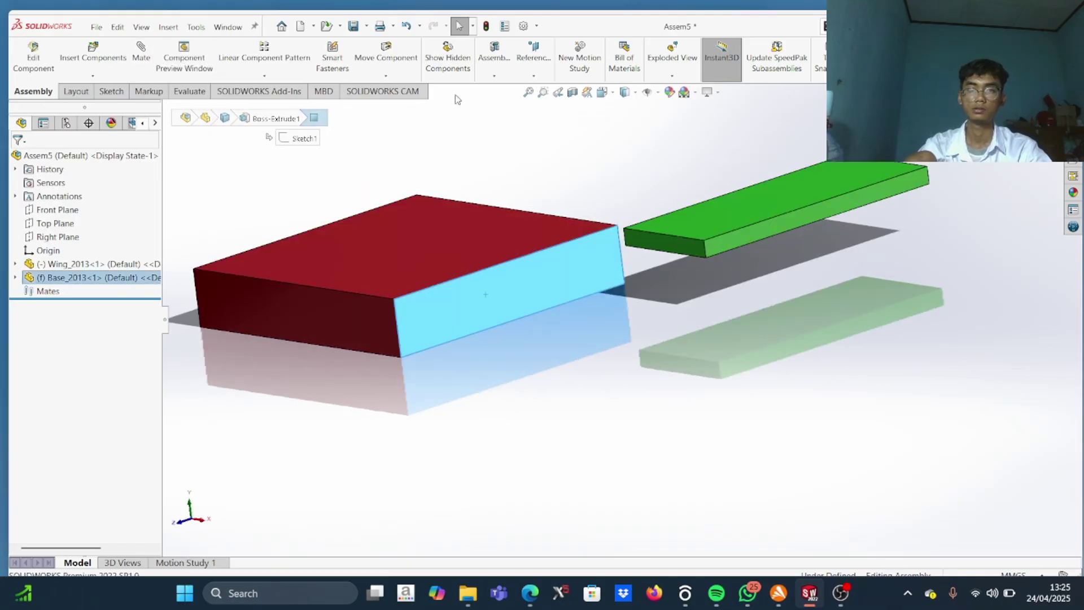
{"action": "left_click", "coordinate": [142, 52]}
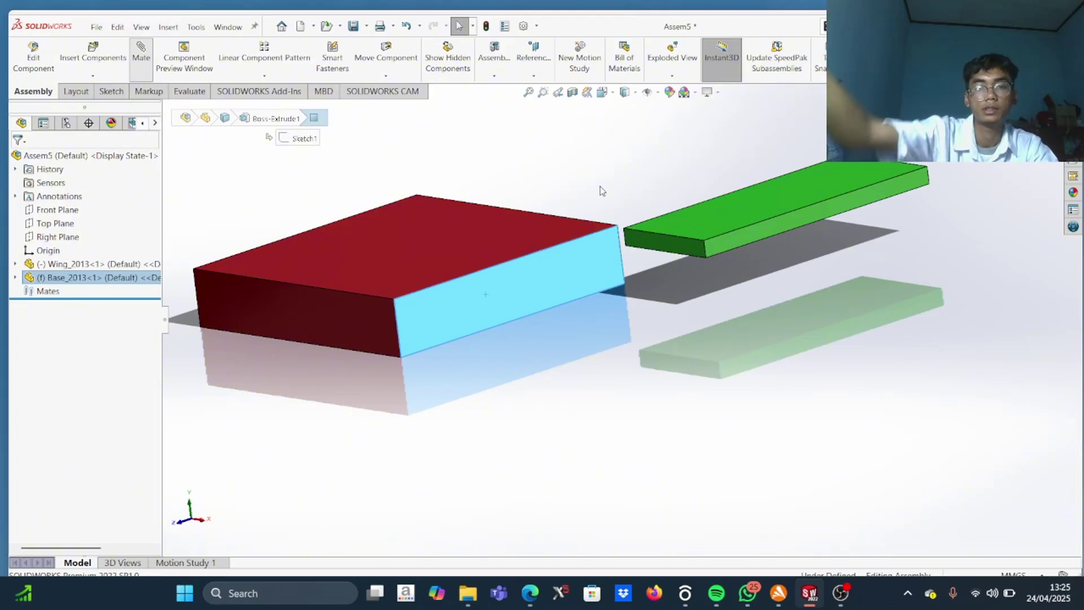
{"action": "middle_click_drag", "start_coordinate": [683, 228], "coordinate": [821, 269]}
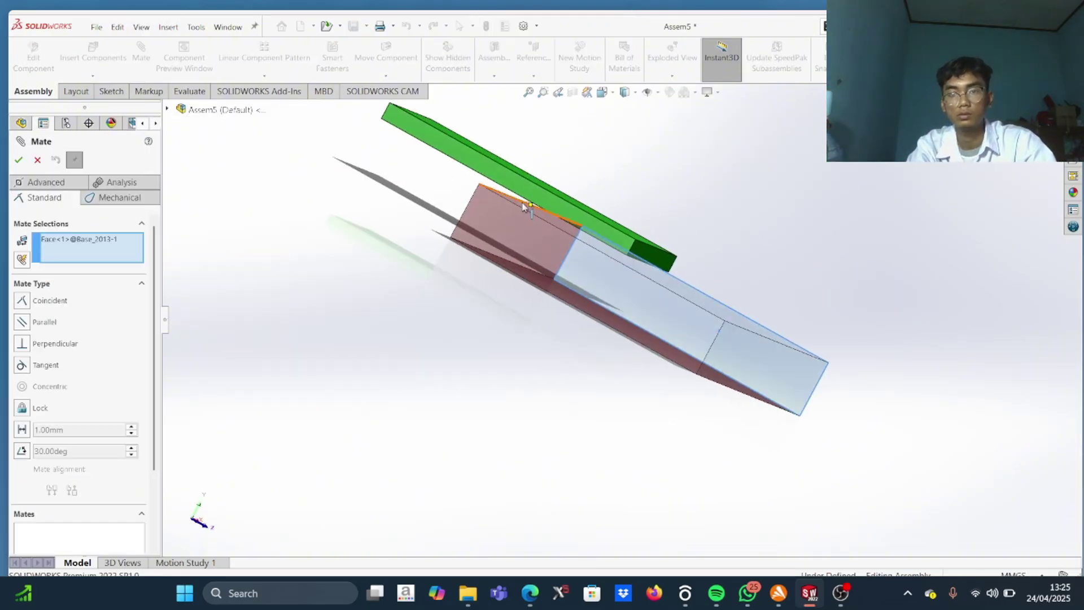
{"action": "left_click", "coordinate": [527, 185]}
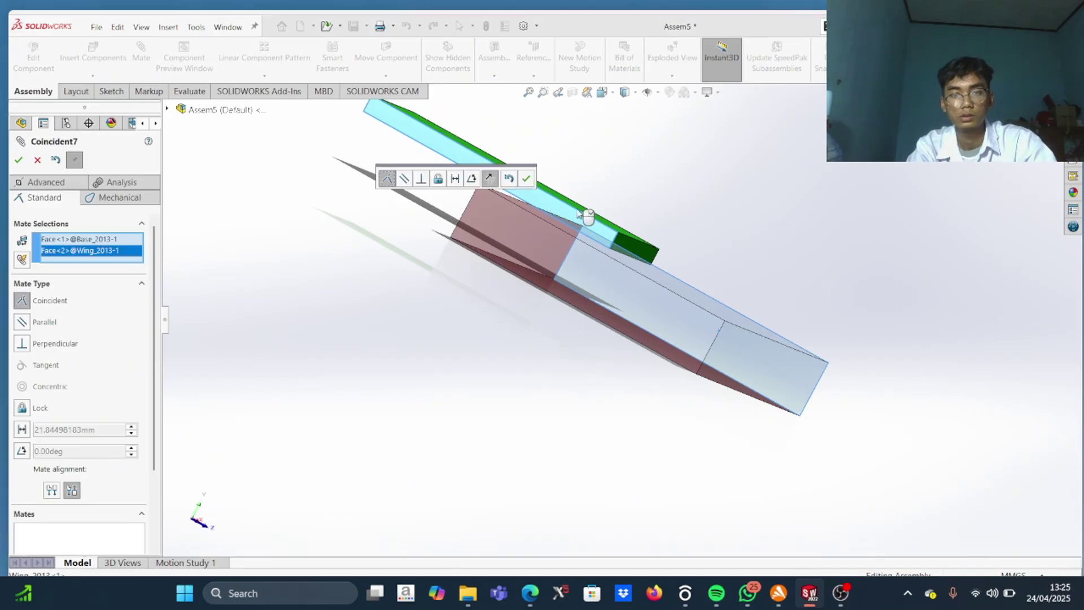
{"action": "key", "text": "ctrl+1"}
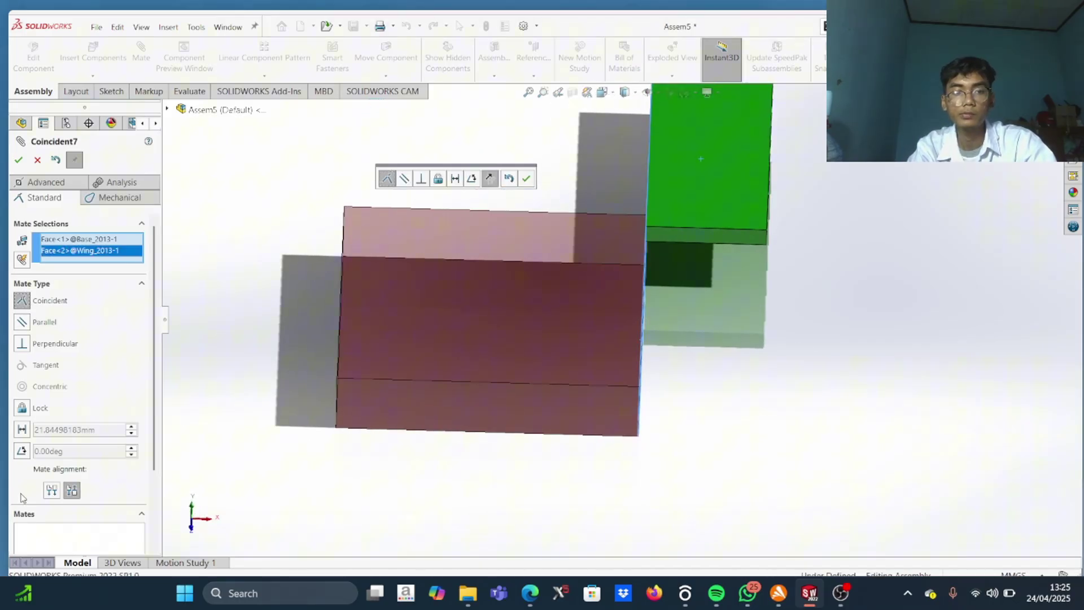
{"action": "left_click", "coordinate": [22, 451]}
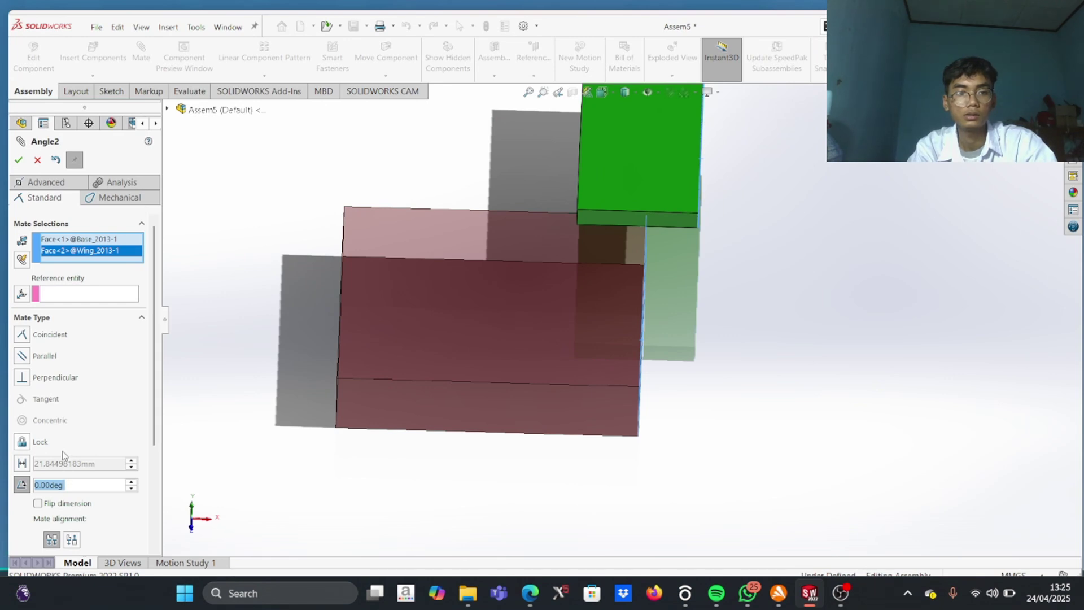
{"action": "left_click", "coordinate": [23, 468]}
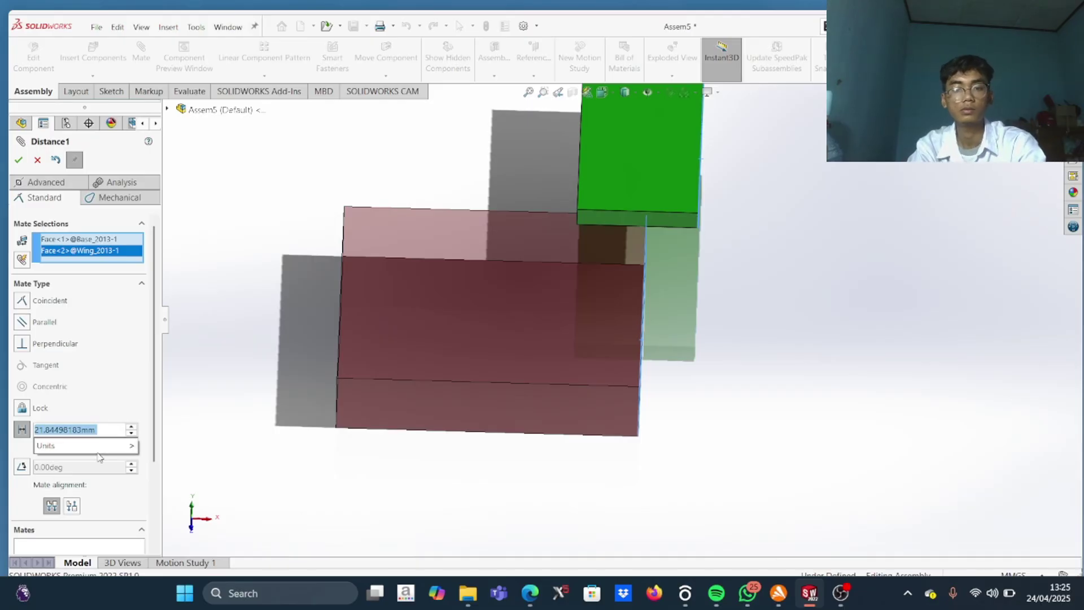
{"action": "type", "text": "58"}
{"action": "key", "text": "BackSpace"}
{"action": "type", "text": "0"}
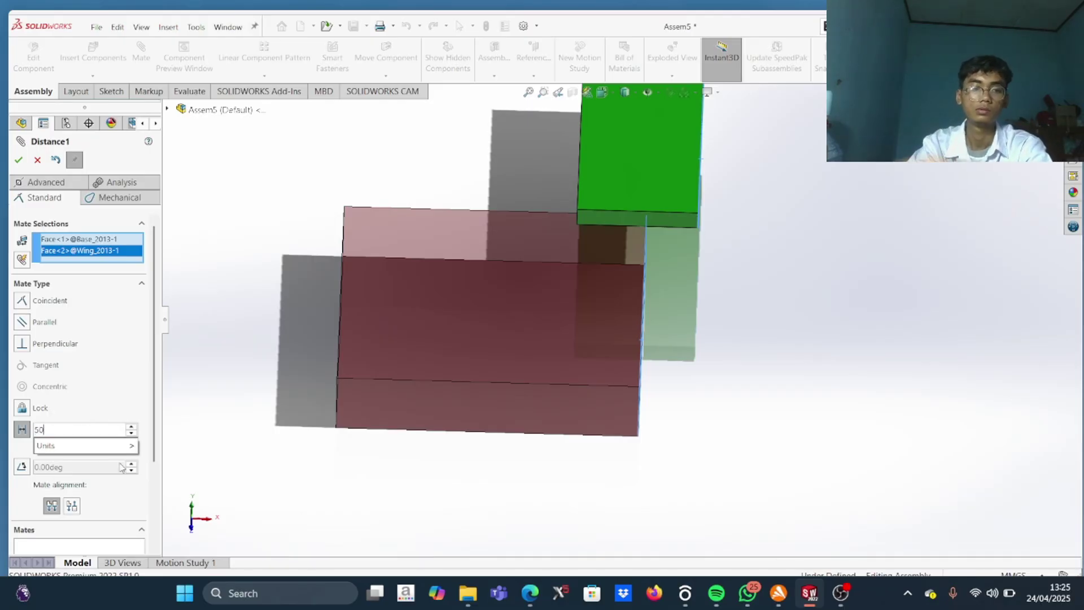
{"action": "left_click", "coordinate": [122, 446]}
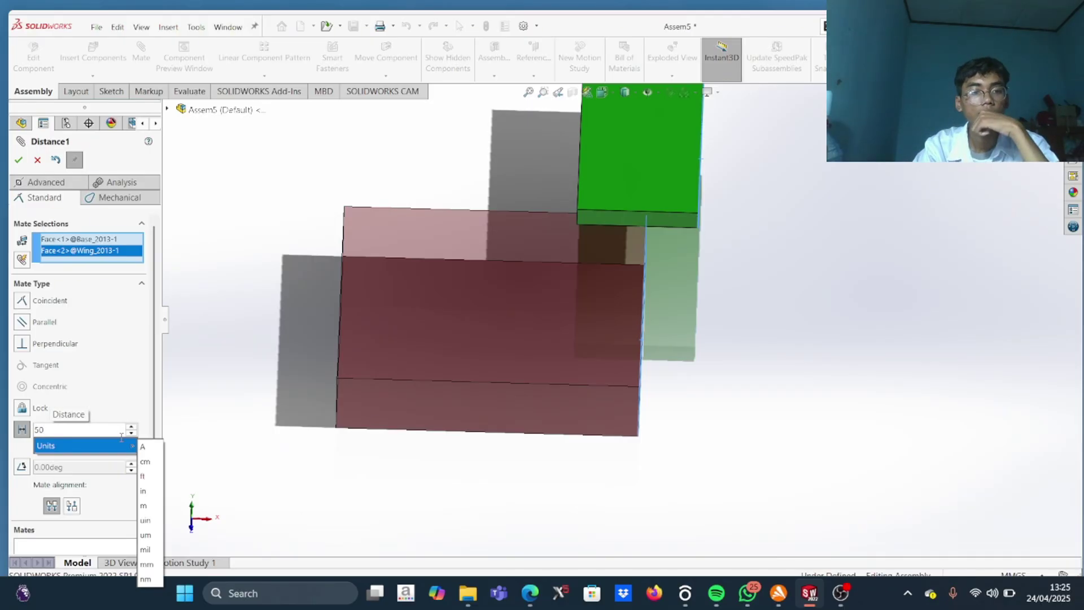
{"action": "left_click", "coordinate": [149, 564]}
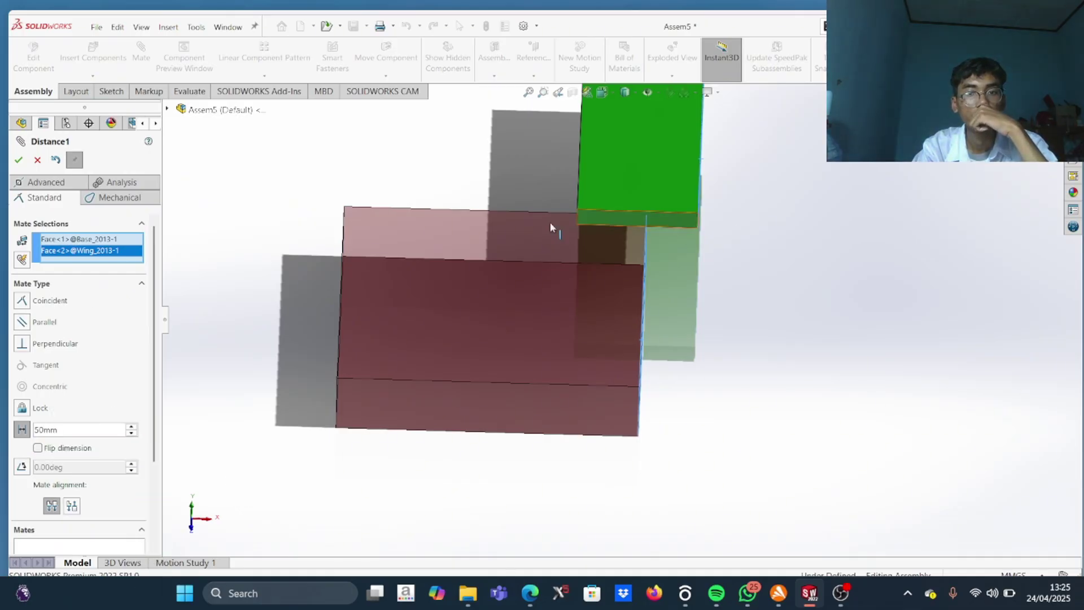
{"action": "key", "text": "Return"}
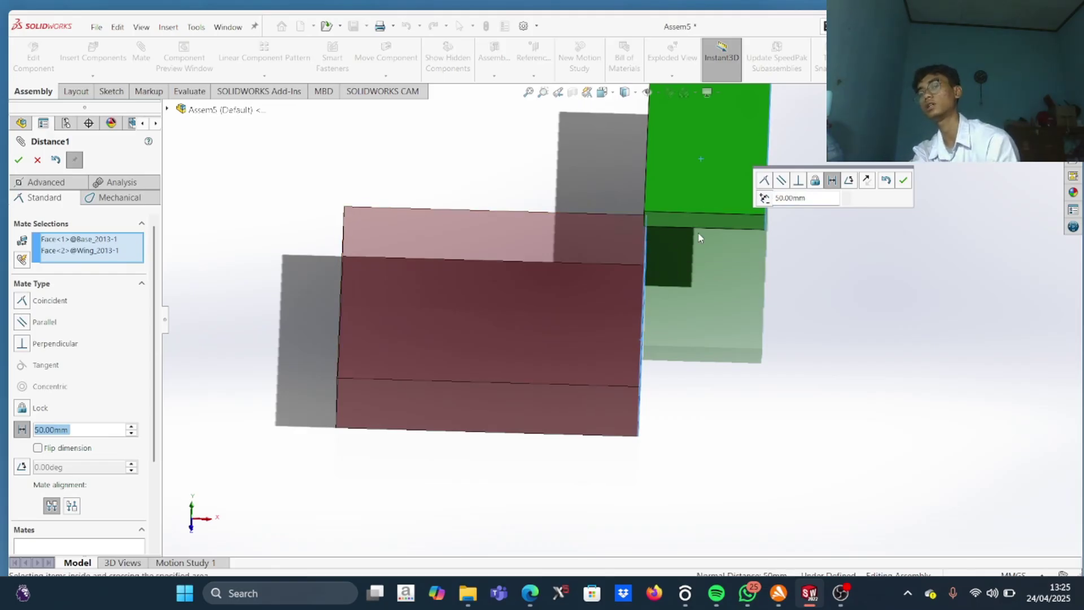
{"action": "left_click", "coordinate": [903, 180]}
Drag the wing to test its remaining freedom, leave the Mate command, and undo the distance mate
{"action": "left_click_drag", "start_coordinate": [726, 177], "coordinate": [845, 409]}
{"action": "middle_click_drag", "start_coordinate": [845, 408], "coordinate": [789, 362]}
{"action": "scroll", "coordinate": [789, 361], "scroll_direction": "up", "scroll_amount": 5}
{"action": "middle_click_drag", "start_coordinate": [864, 416], "coordinate": [781, 380], "text": "ctrl"}
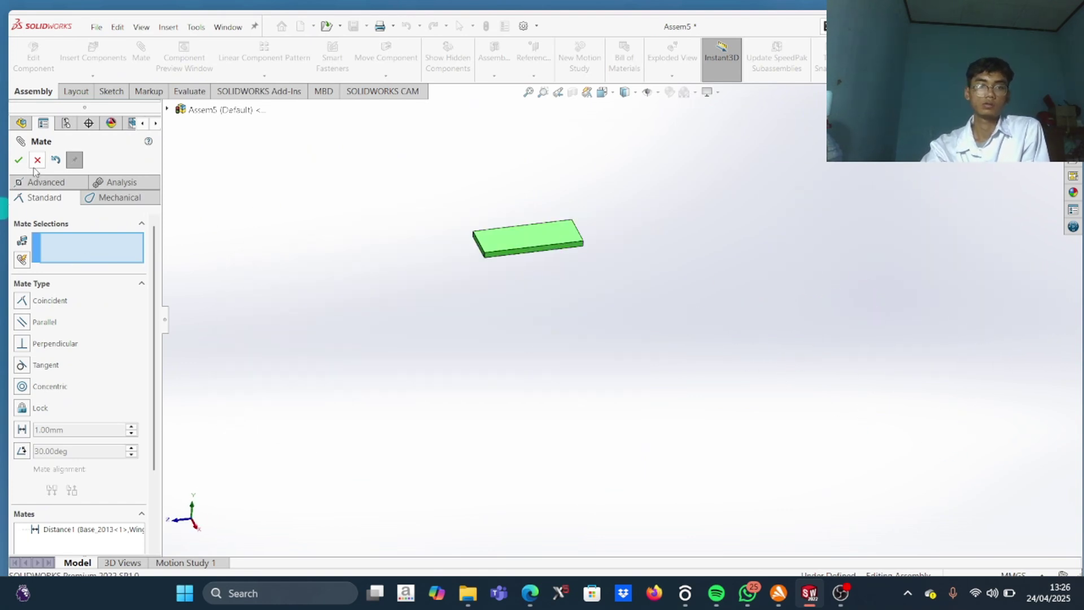
{"action": "key", "text": "Escape"}
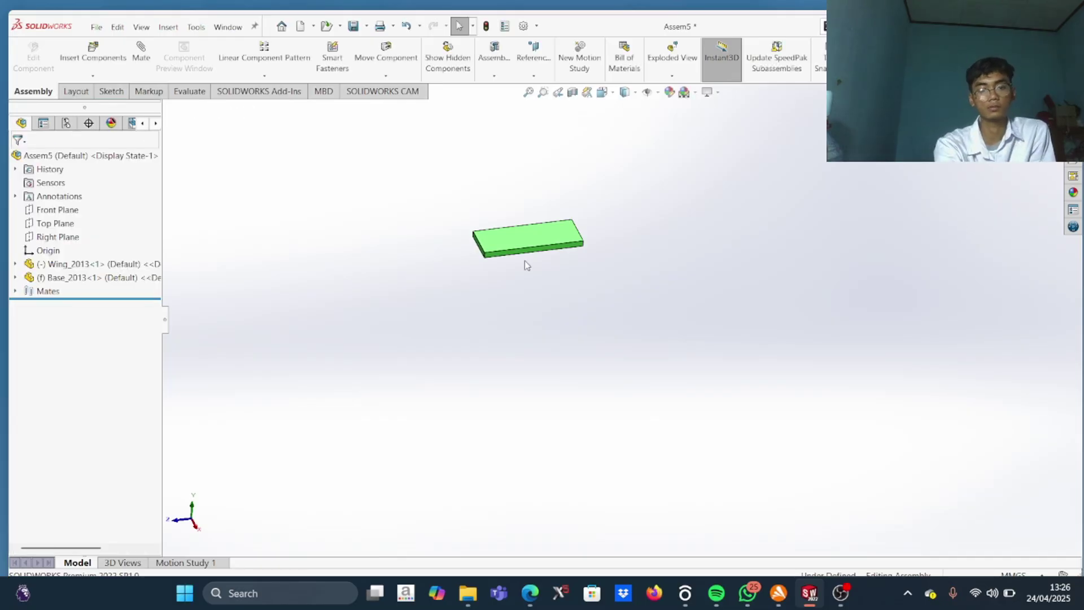
{"action": "key", "text": "ctrl+z"}
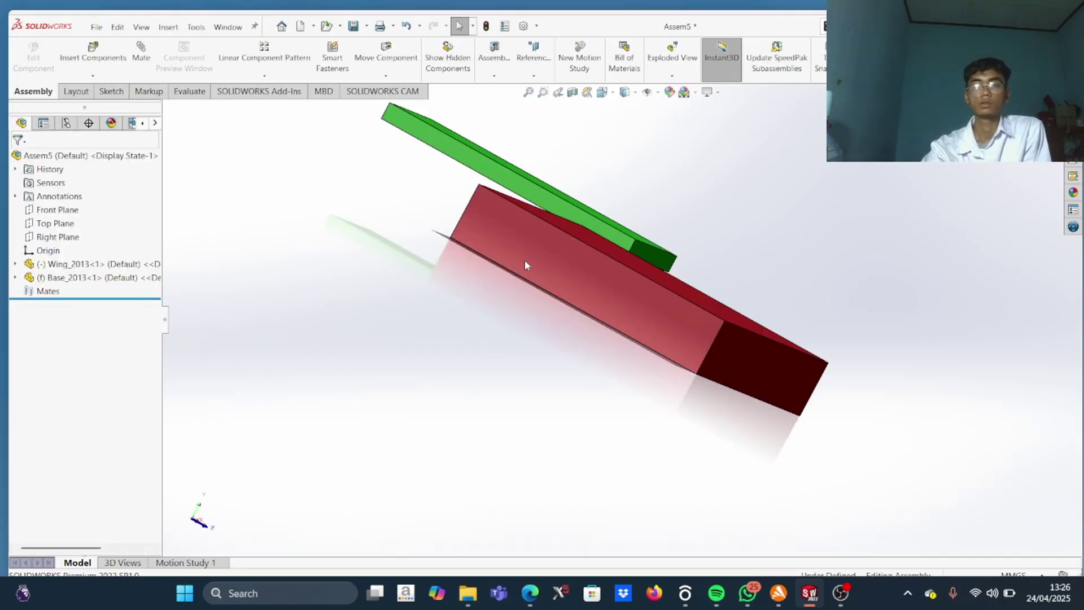
Rotate the loose wing to a steep tilt and move it above the base's top face
{"action": "middle_click_drag", "start_coordinate": [610, 245], "coordinate": [637, 223]}
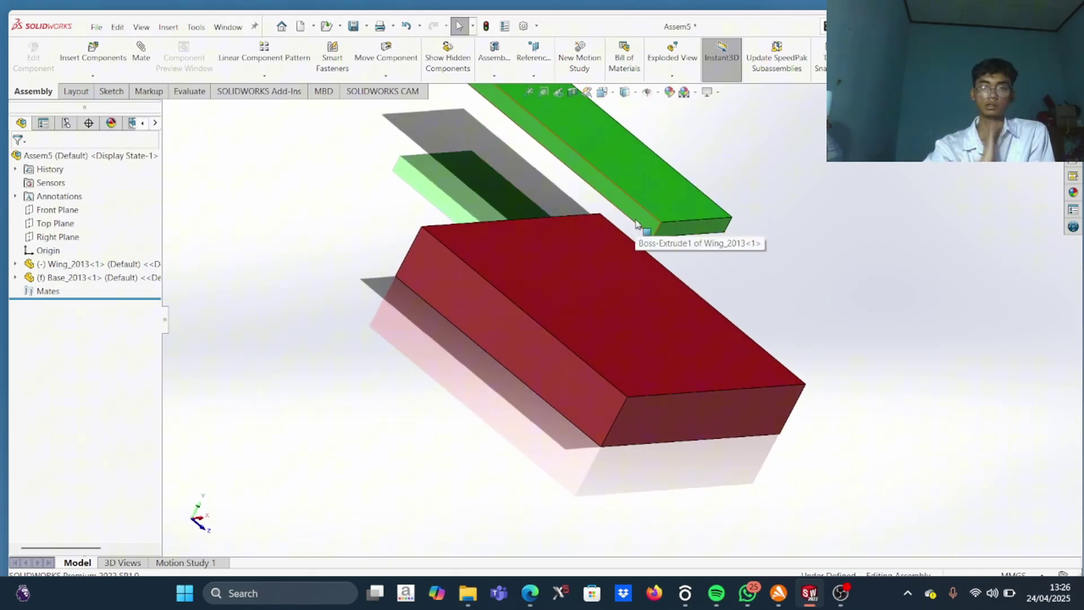
{"action": "left_click_drag", "start_coordinate": [637, 223], "coordinate": [627, 206]}
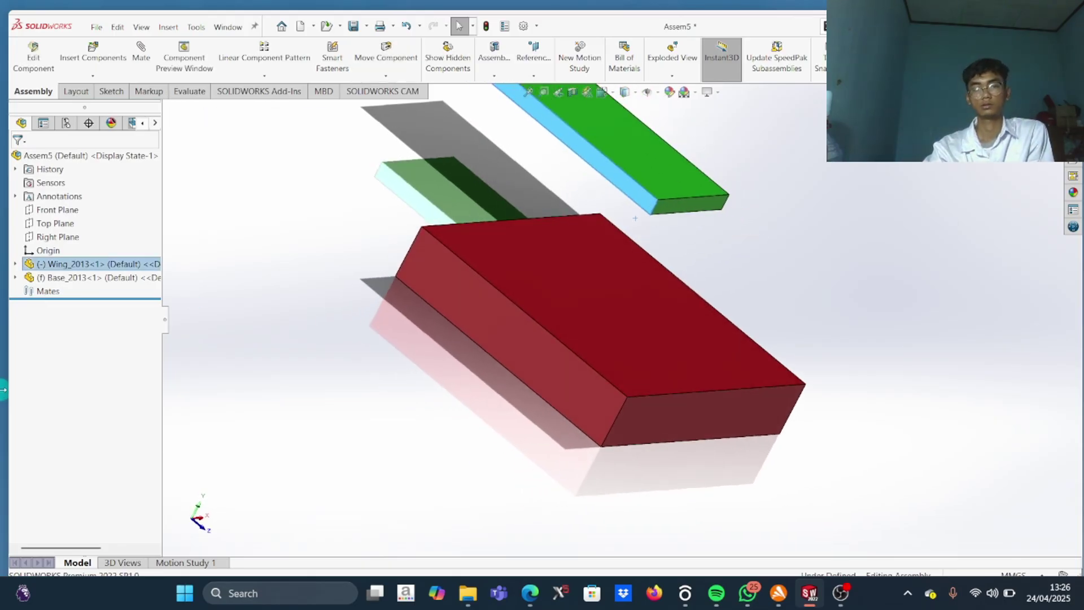
{"action": "left_click", "coordinate": [15, 277]}
{"action": "left_click", "coordinate": [36, 428]}
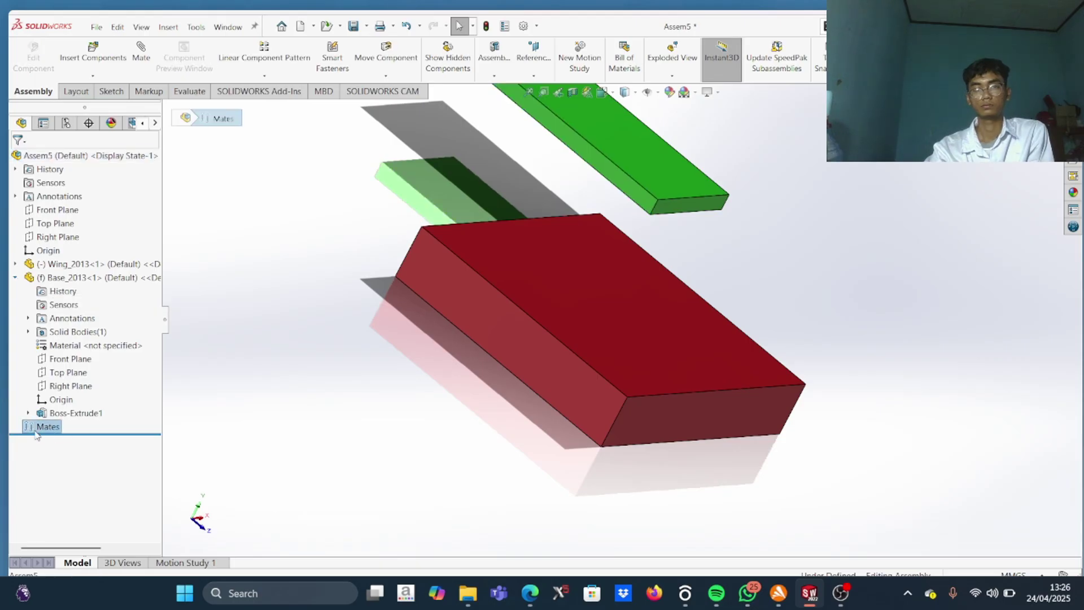
{"action": "right_click_drag", "start_coordinate": [679, 205], "coordinate": [637, 160]}
{"action": "middle_click_drag", "start_coordinate": [590, 201], "coordinate": [540, 192]}
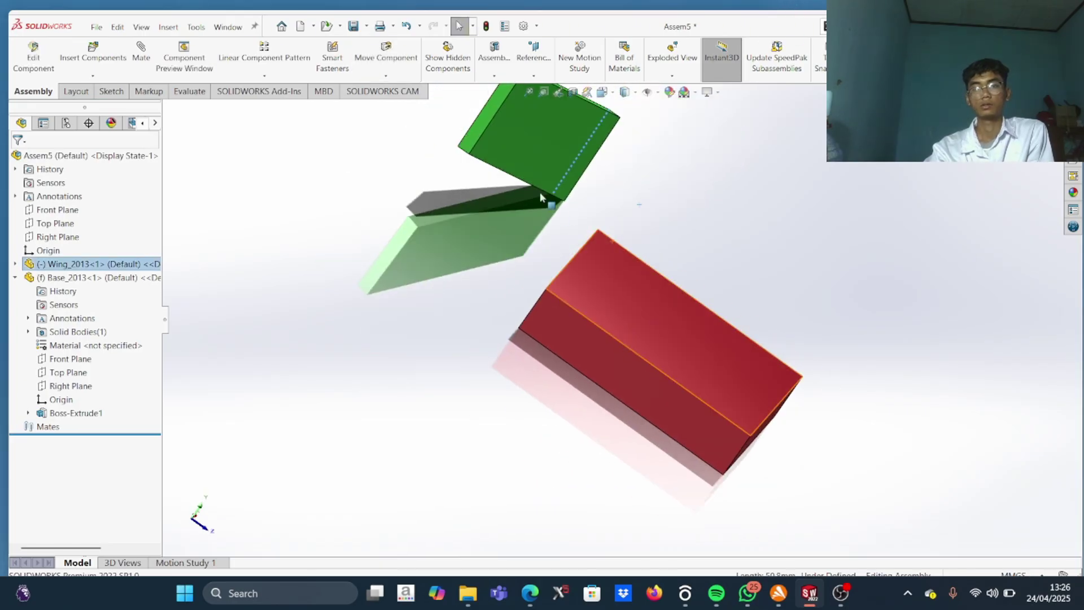
{"action": "middle_click_drag", "start_coordinate": [531, 155], "coordinate": [666, 201]}
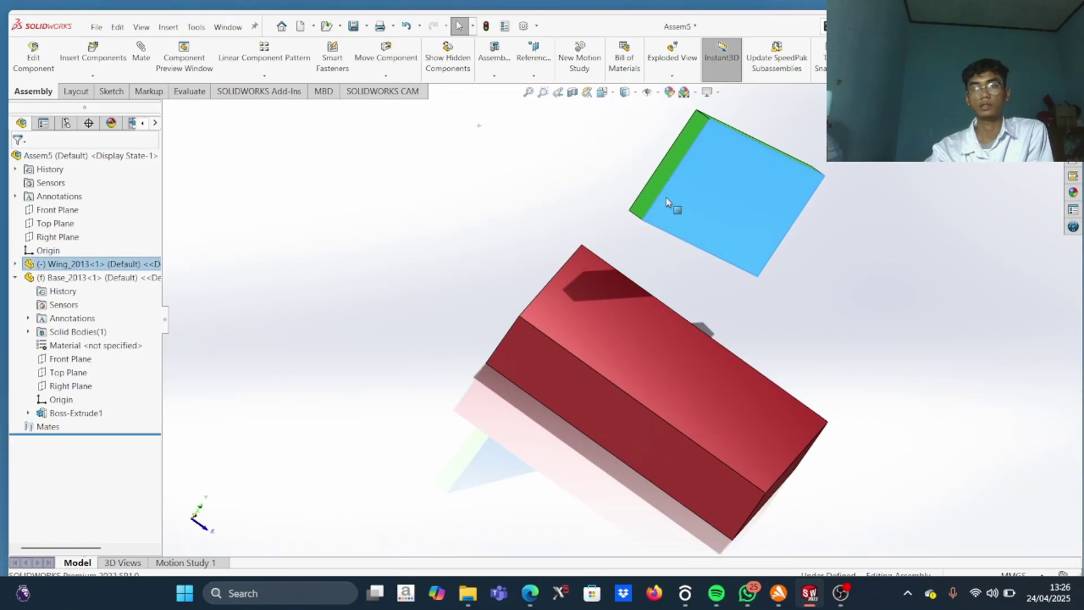
{"action": "scroll", "coordinate": [668, 204], "scroll_direction": "down", "scroll_amount": 5}
{"action": "key", "text": "Escape"}
{"action": "middle_click_drag", "start_coordinate": [646, 289], "coordinate": [487, 448]}
Add a coincident mate between the base's top face and the wing's long, narrow side face
{"action": "left_click", "coordinate": [564, 399]}
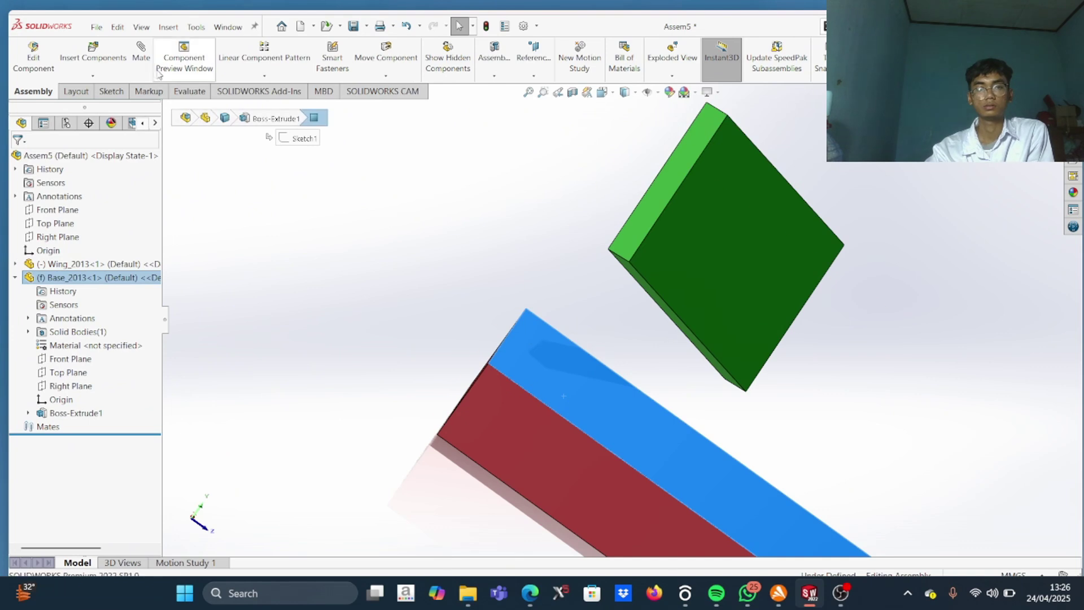
{"action": "left_click", "coordinate": [141, 52]}
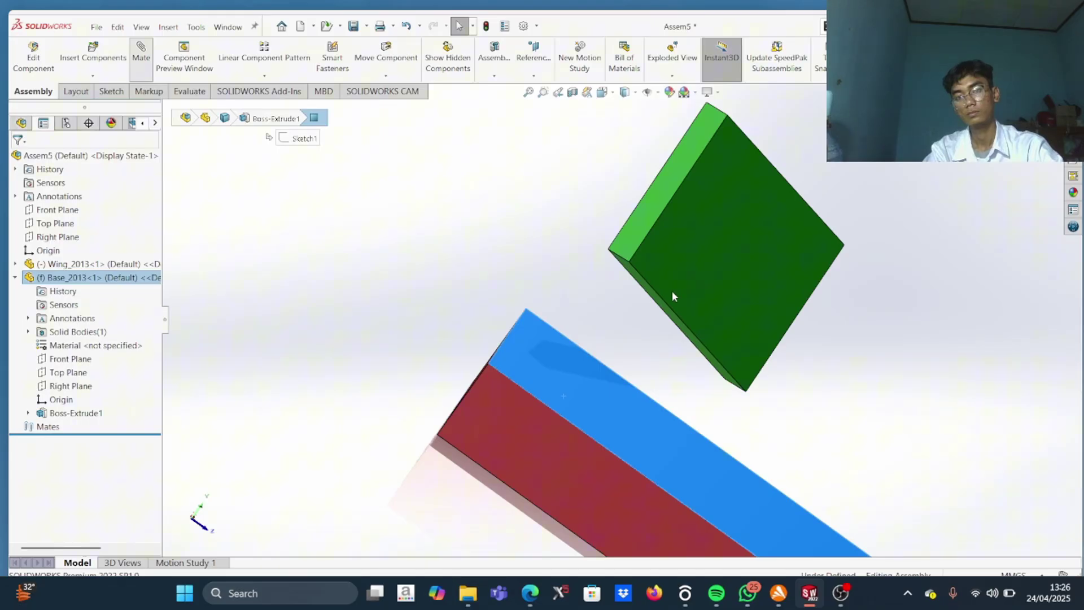
{"action": "middle_click_drag", "start_coordinate": [672, 291], "coordinate": [591, 368]}
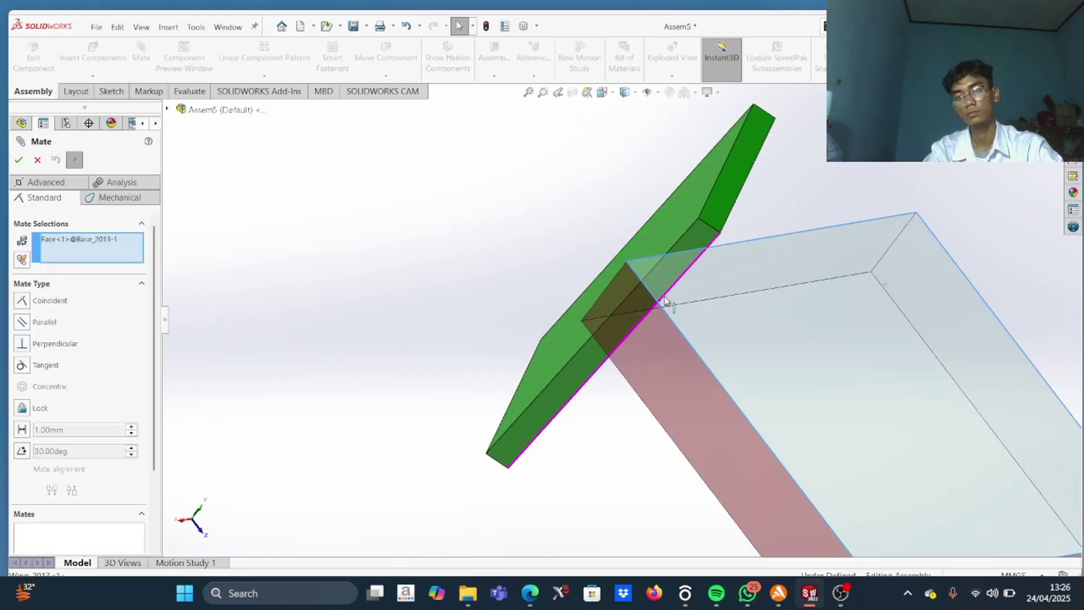
{"action": "left_click", "coordinate": [587, 370]}
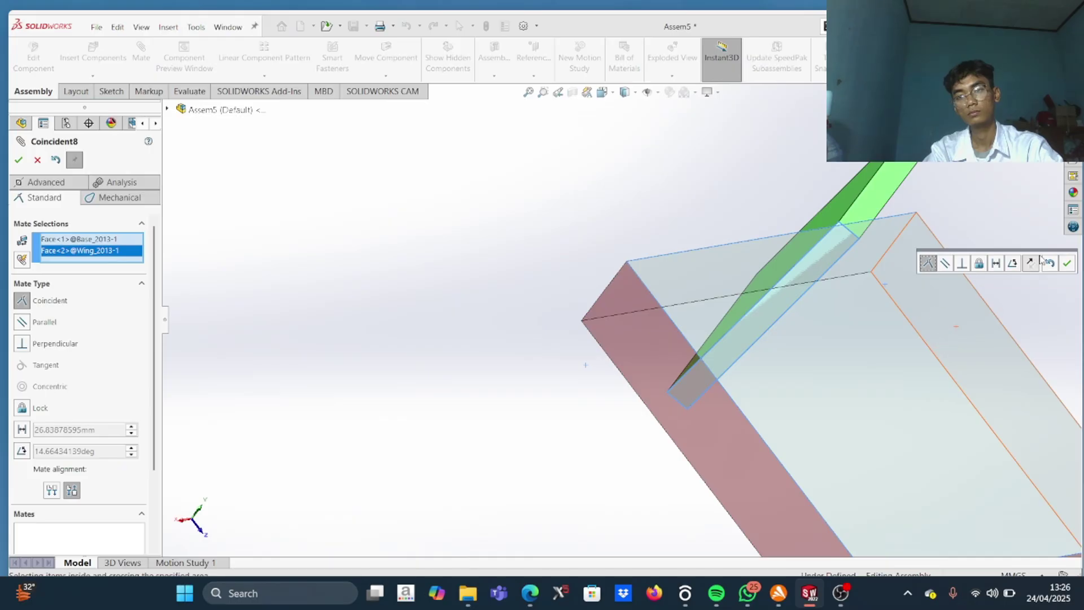
{"action": "left_click", "coordinate": [1066, 264]}
Make the wing's short thickness edge coincident with the base's top side edge and finish mating
{"action": "middle_click_drag", "start_coordinate": [932, 249], "coordinate": [952, 197]}
{"action": "left_click", "coordinate": [958, 201]}
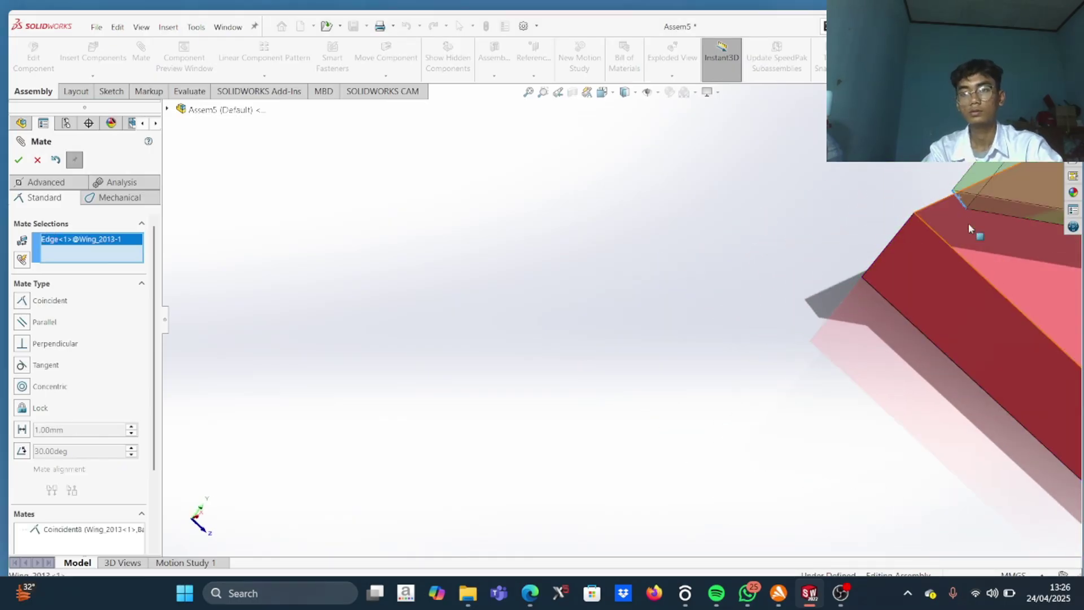
{"action": "left_click", "coordinate": [960, 254]}
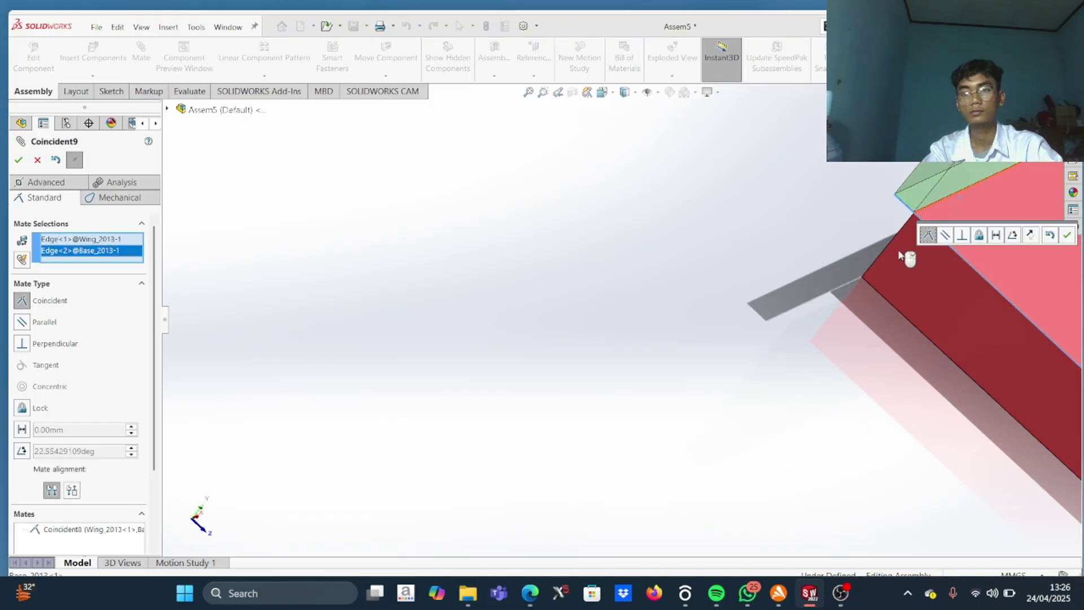
{"action": "scroll", "coordinate": [957, 254], "scroll_direction": "up", "scroll_amount": 5}
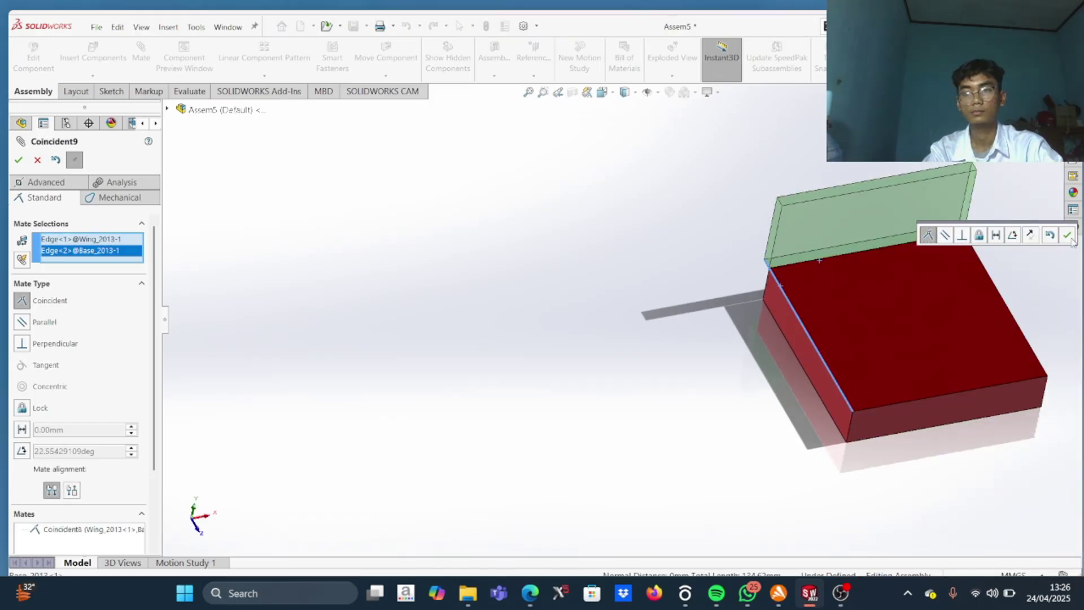
{"action": "left_click", "coordinate": [1067, 235]}
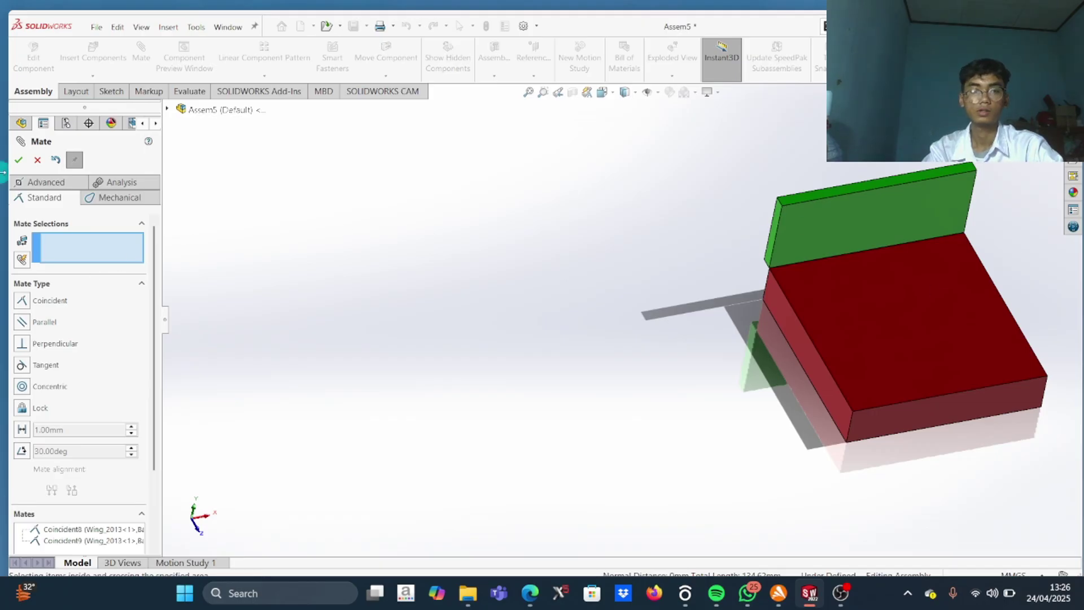
{"action": "left_click", "coordinate": [19, 160]}
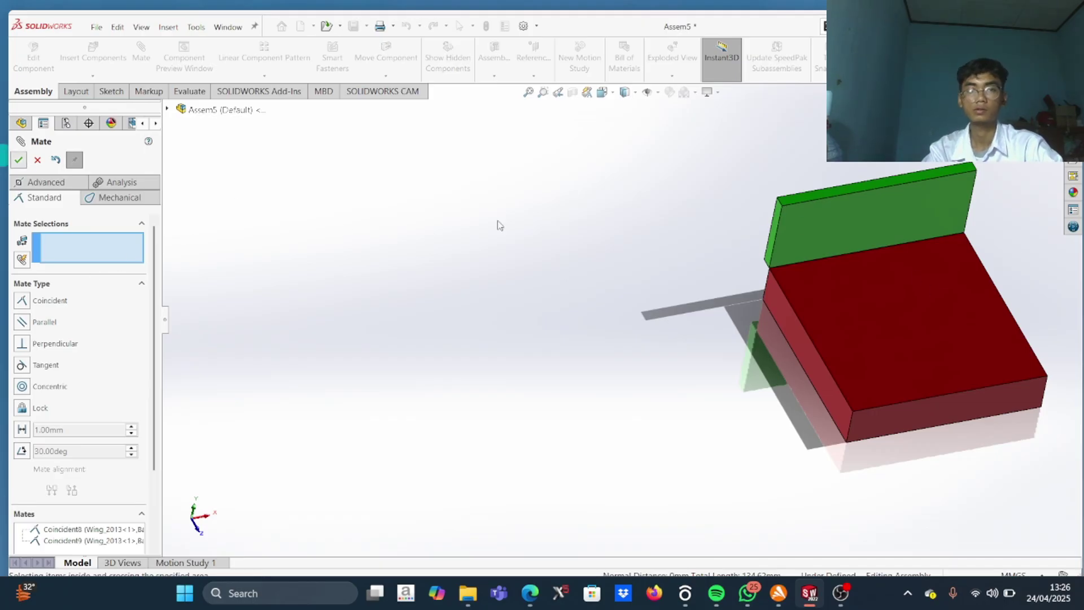
Add a second copy of the Wing_2013 component and place it next to the first wing over the base
{"action": "left_click", "coordinate": [851, 225]}
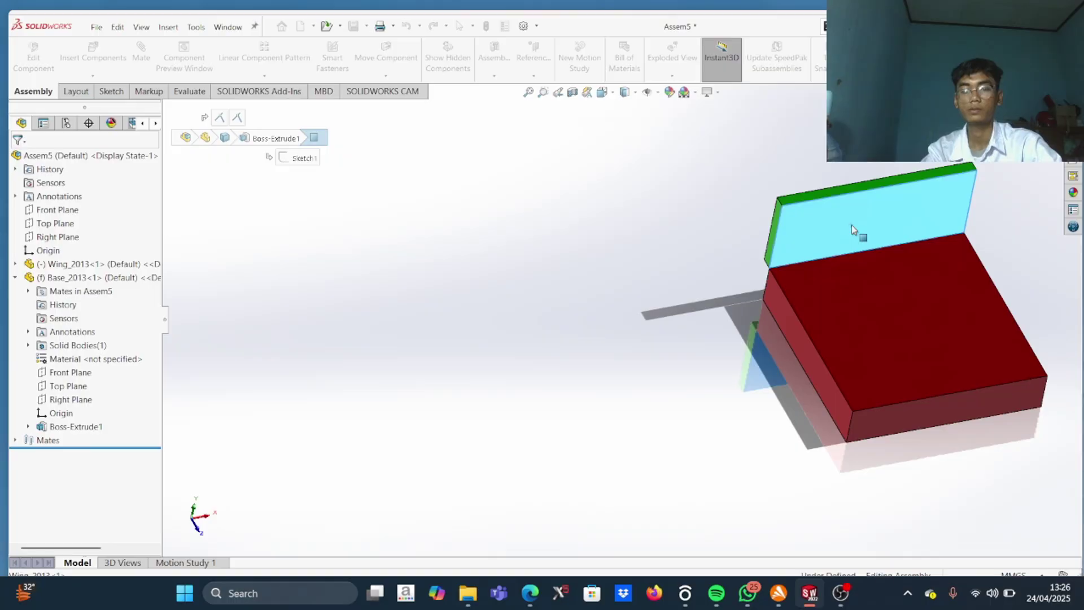
{"action": "right_click", "coordinate": [53, 262]}
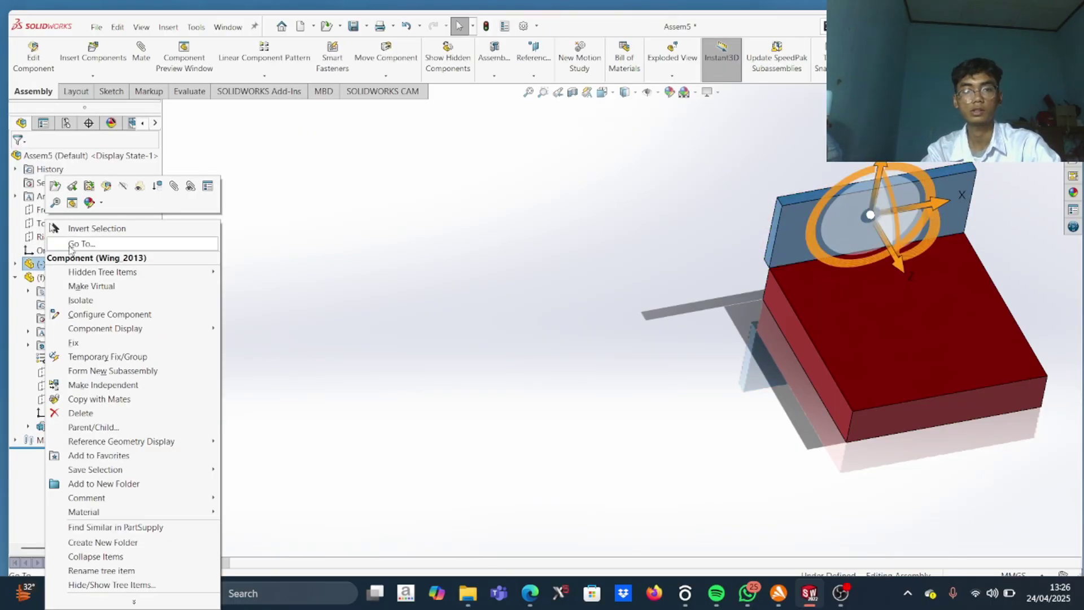
{"action": "left_click", "coordinate": [26, 261]}
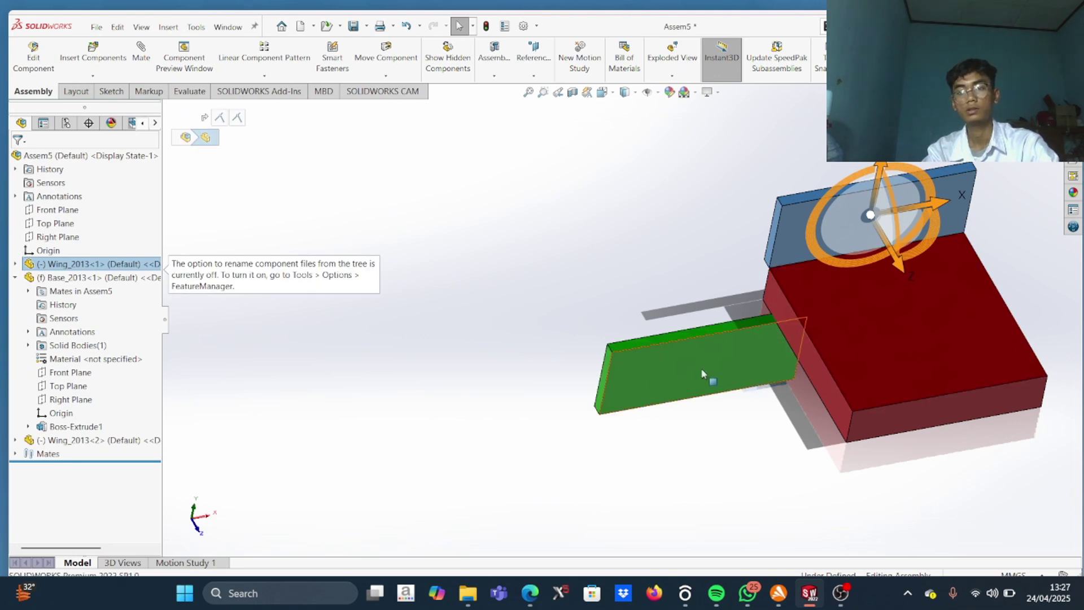
{"action": "left_click_drag", "start_coordinate": [915, 232], "coordinate": [910, 234]}
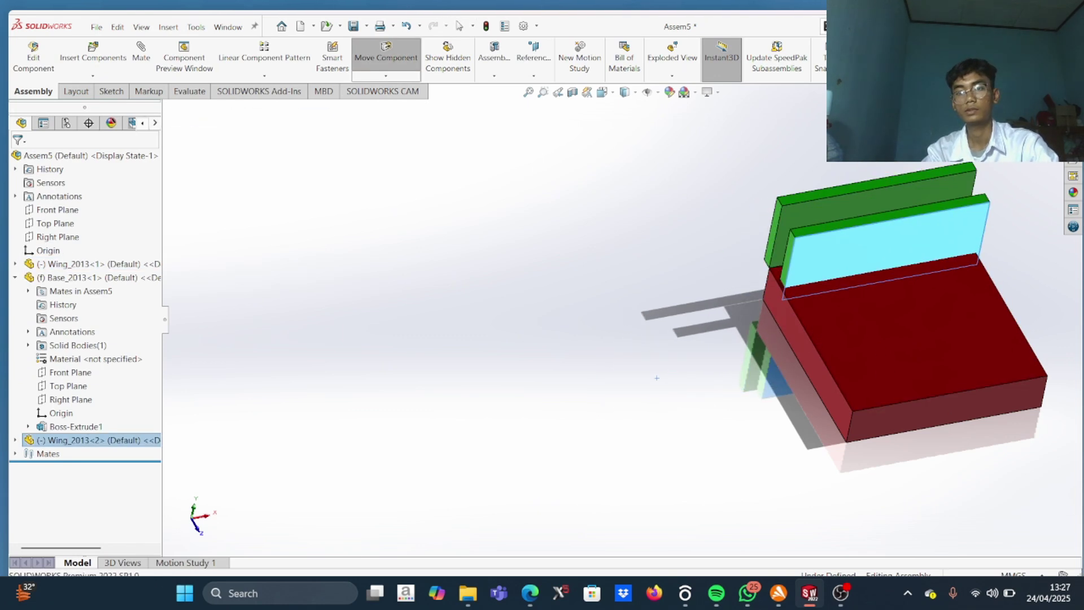
Add a coincident mate between the base's top face and the second wing's long, narrow bottom face
{"action": "scroll", "coordinate": [839, 236], "scroll_direction": "down", "scroll_amount": 3}
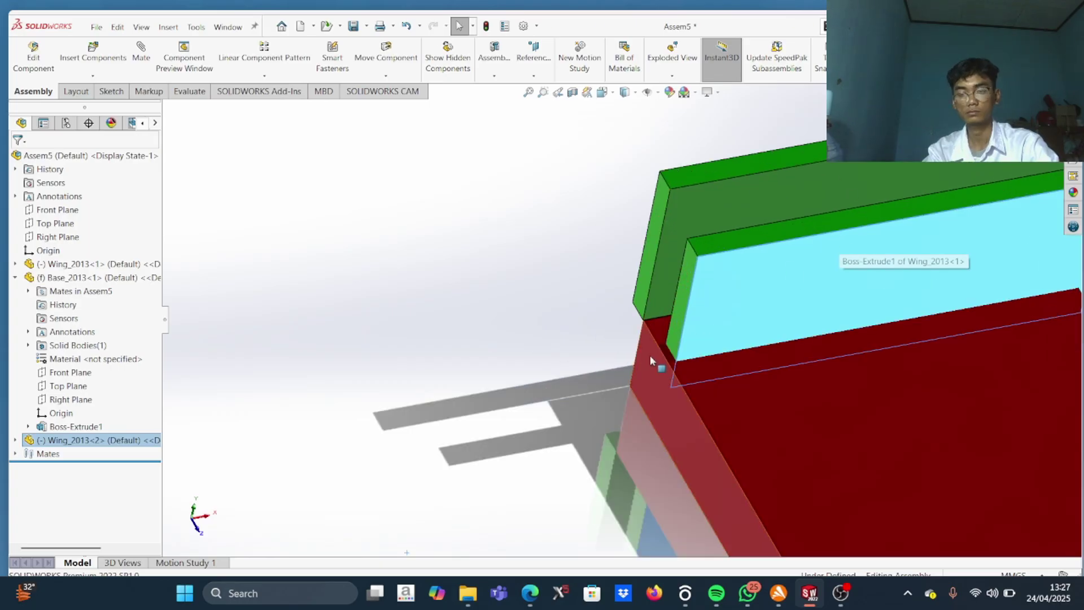
{"action": "left_click", "coordinate": [758, 433]}
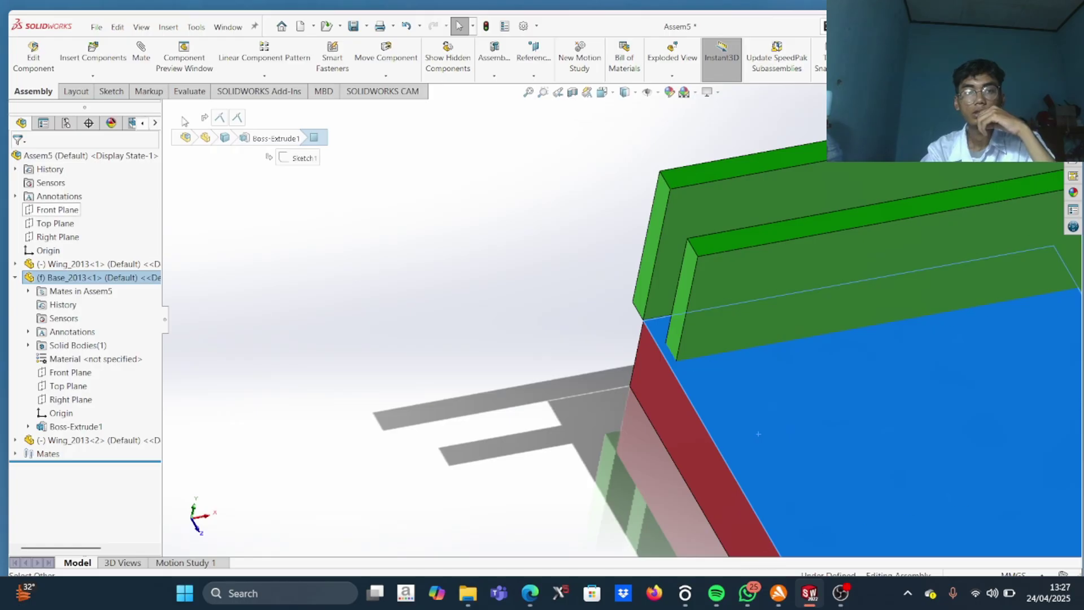
{"action": "left_click", "coordinate": [153, 67]}
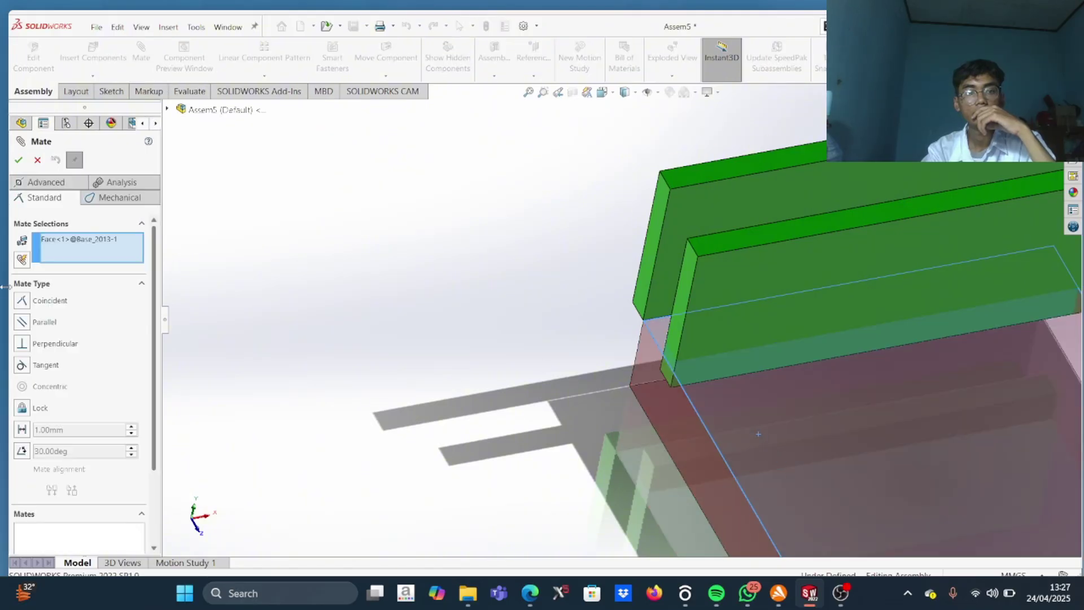
{"action": "middle_click_drag", "start_coordinate": [851, 475], "coordinate": [685, 482]}
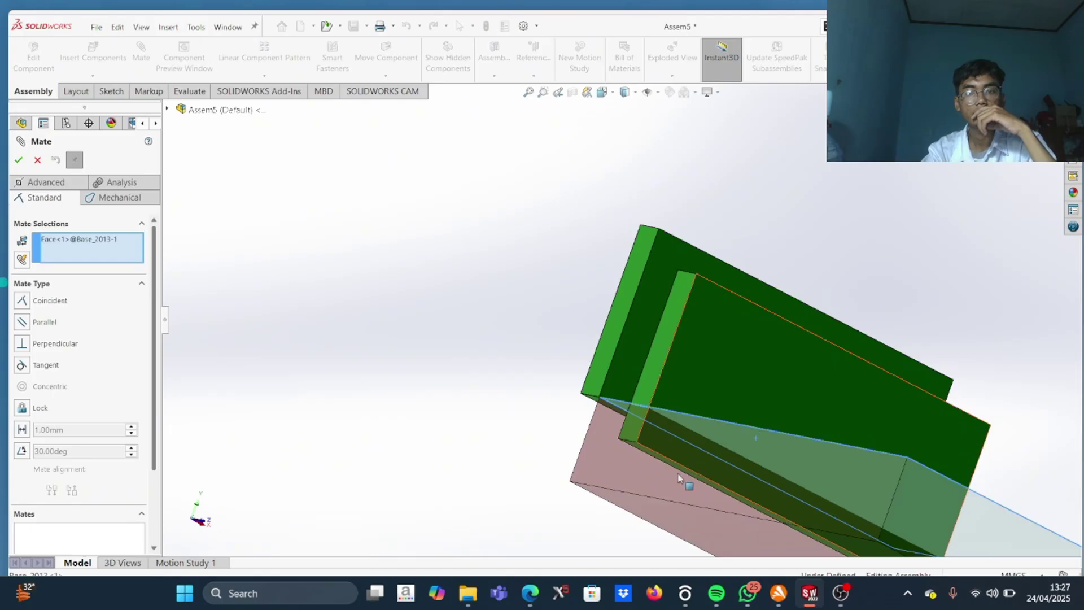
{"action": "left_click", "coordinate": [638, 449]}
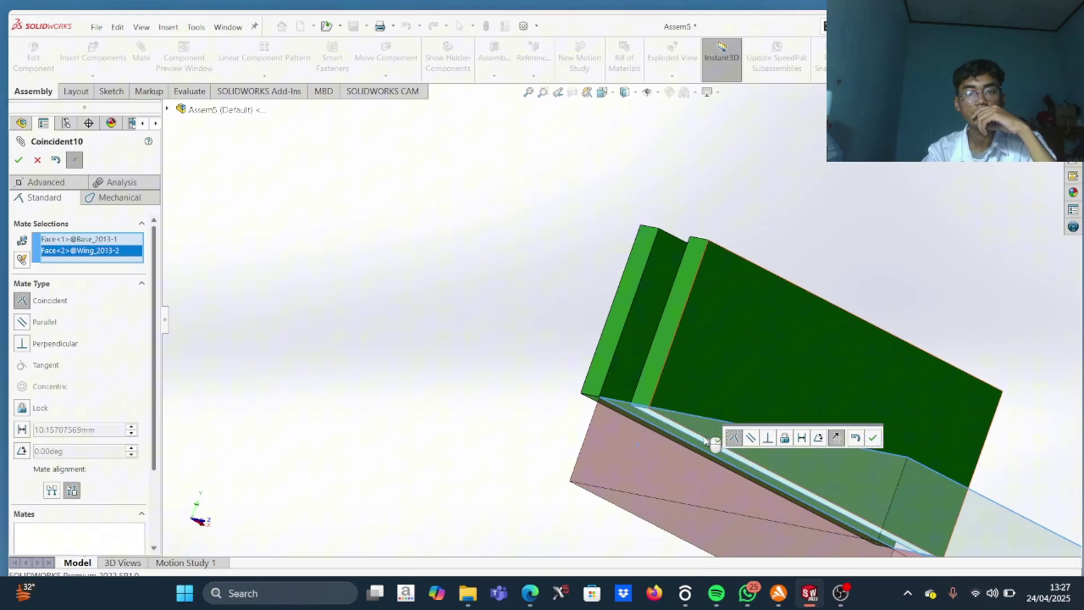
{"action": "left_click", "coordinate": [873, 437]}
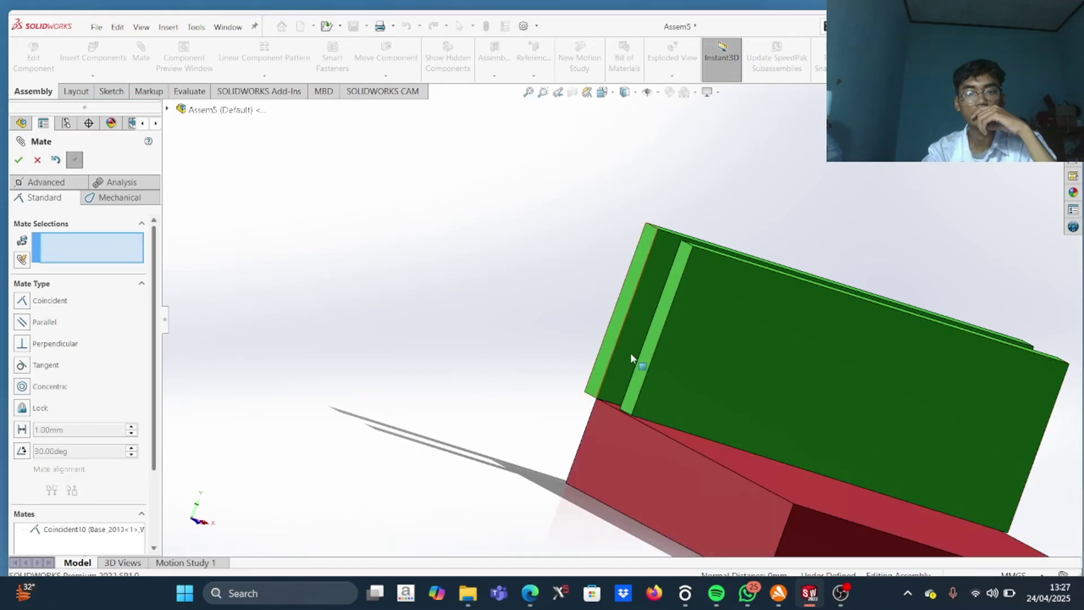
Make the second wing's short bottom thickness edge coincident with the base's top side edge
{"action": "middle_click_drag", "start_coordinate": [648, 393], "coordinate": [668, 472]}
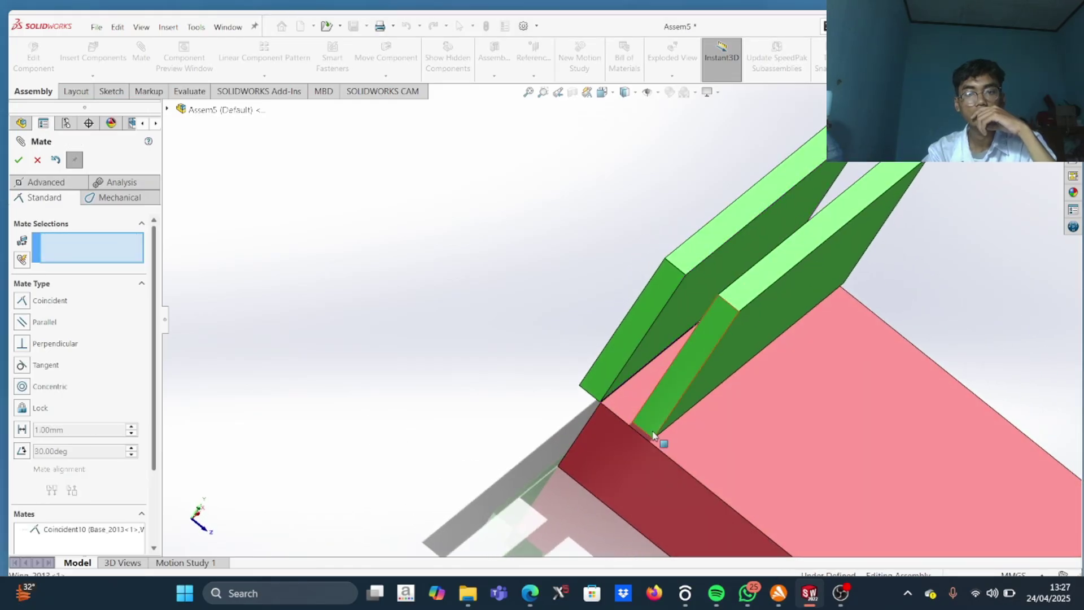
{"action": "scroll", "coordinate": [655, 433], "scroll_direction": "down", "scroll_amount": 2}
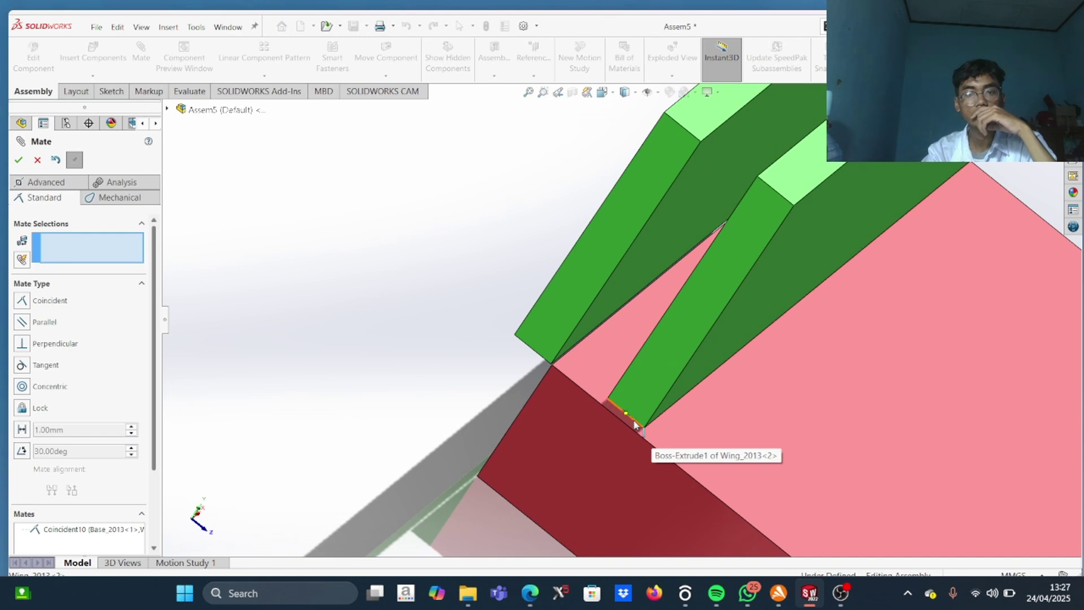
{"action": "left_click", "coordinate": [635, 425]}
{"action": "left_click", "coordinate": [639, 436]}
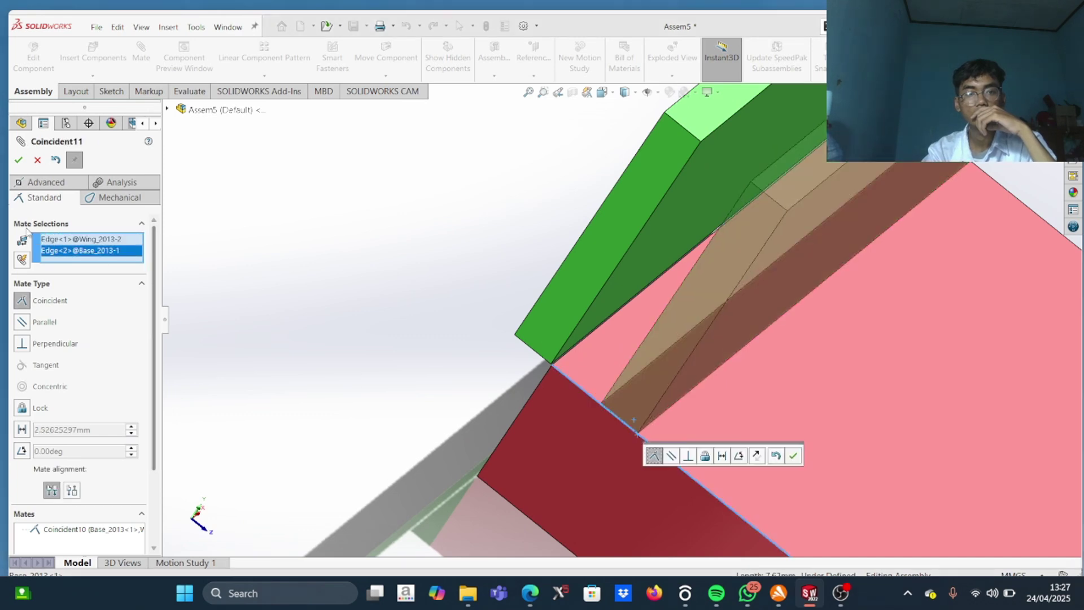
{"action": "left_click", "coordinate": [19, 159]}
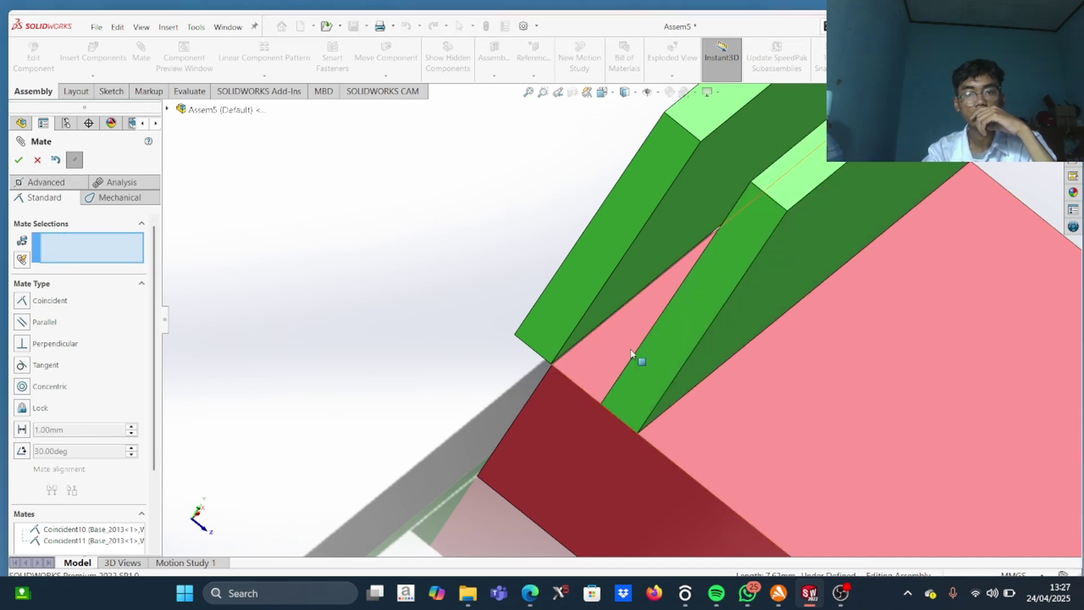
Slide the second wing away from the first, and add a 20 mm distance mate between the first wing's outer face and the base's adjacent side face
{"action": "left_click_drag", "start_coordinate": [663, 365], "coordinate": [891, 438]}
{"action": "middle_click_drag", "start_coordinate": [633, 340], "coordinate": [610, 374]}
{"action": "left_click", "coordinate": [608, 374]}
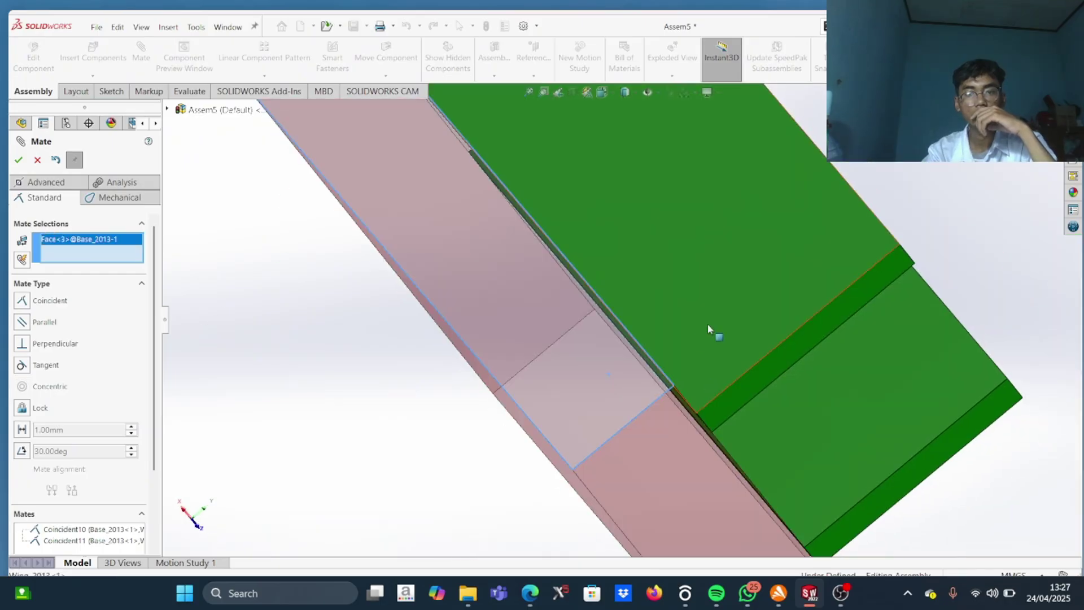
{"action": "left_click", "coordinate": [709, 326]}
{"action": "middle_click_drag", "start_coordinate": [625, 354], "coordinate": [557, 339]}
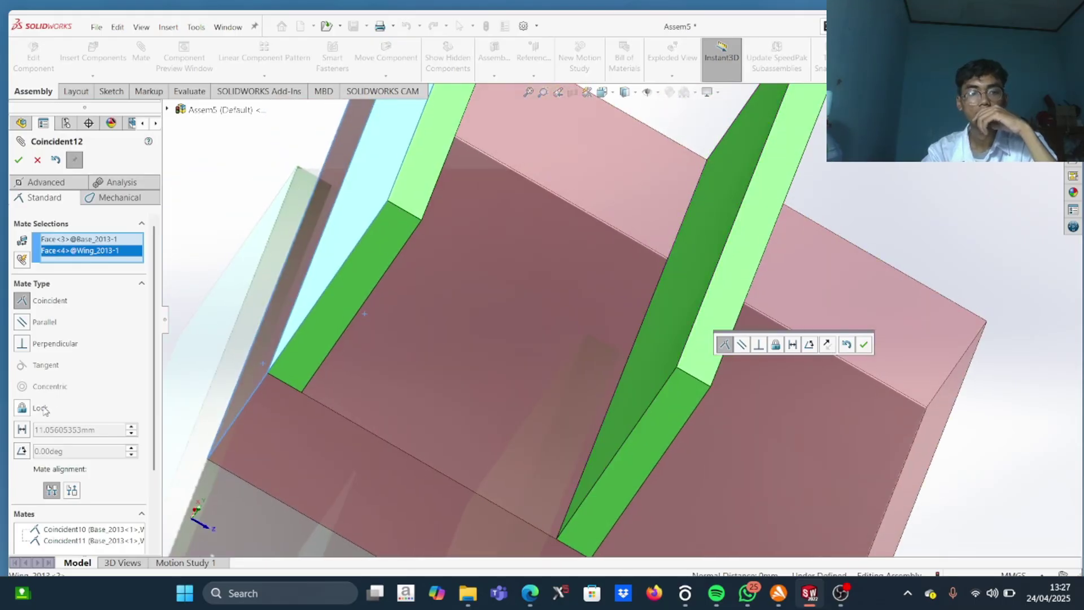
{"action": "left_click", "coordinate": [21, 430]}
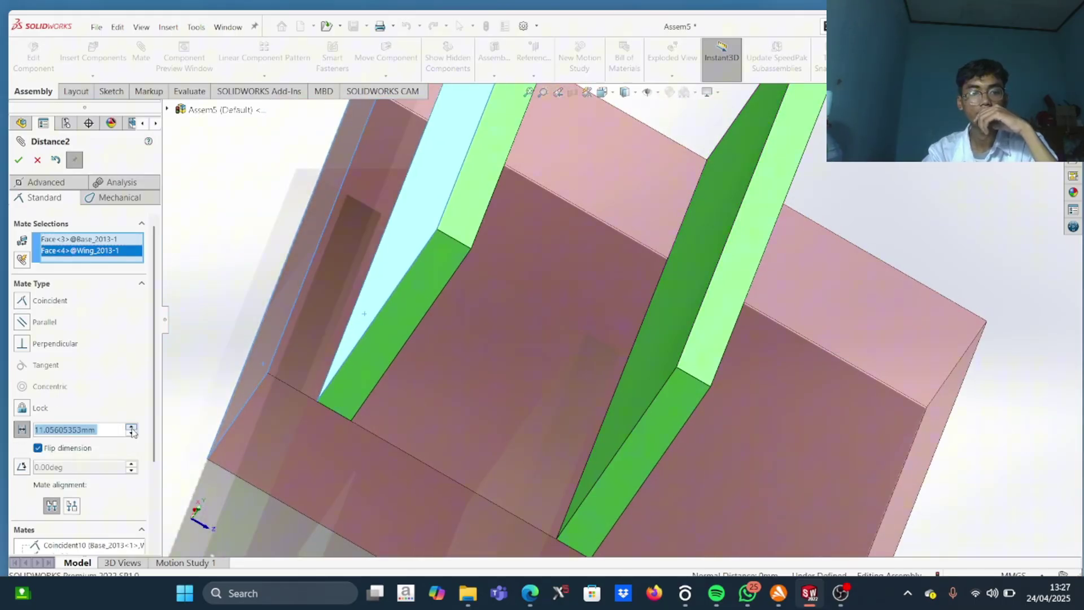
{"action": "left_click", "coordinate": [131, 427]}
{"action": "left_click", "coordinate": [131, 427]}
{"action": "left_click", "coordinate": [131, 427]}
{"action": "left_click", "coordinate": [131, 428]}
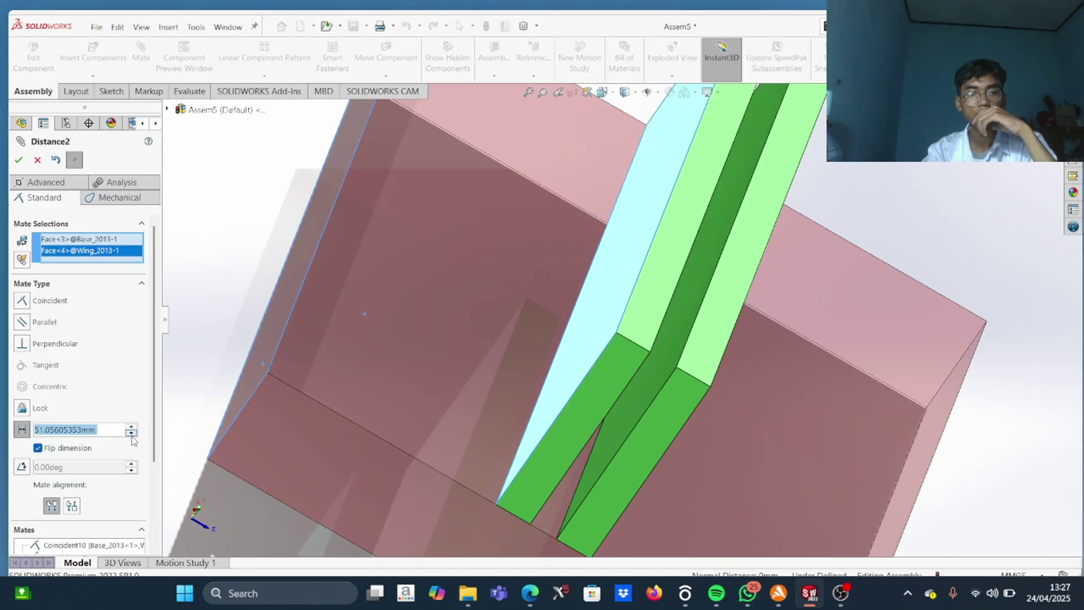
{"action": "left_click", "coordinate": [131, 434]}
{"action": "left_click", "coordinate": [132, 434]}
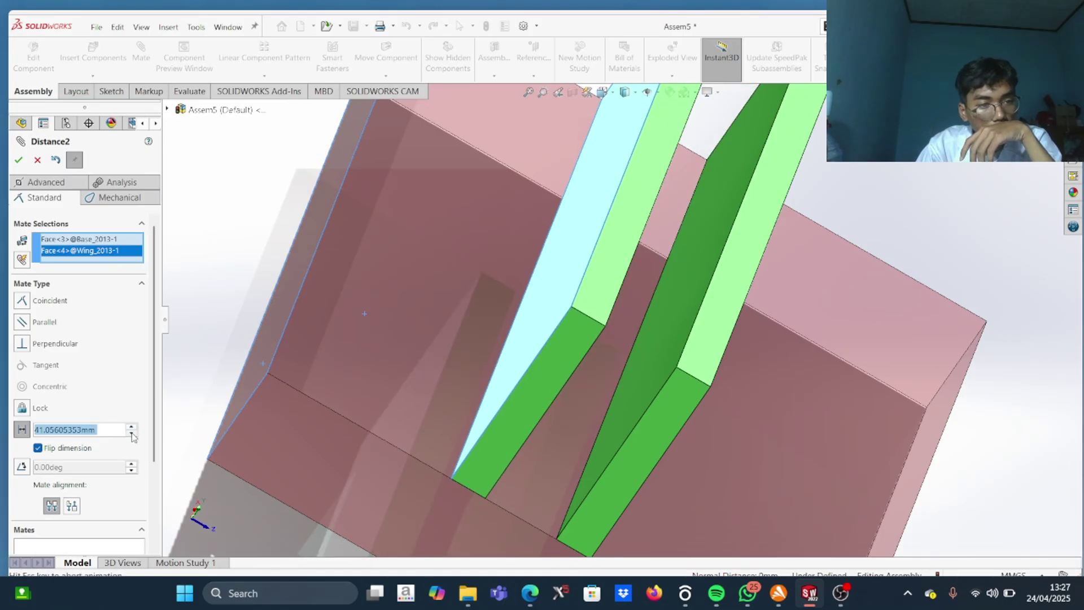
{"action": "left_click", "coordinate": [131, 434]}
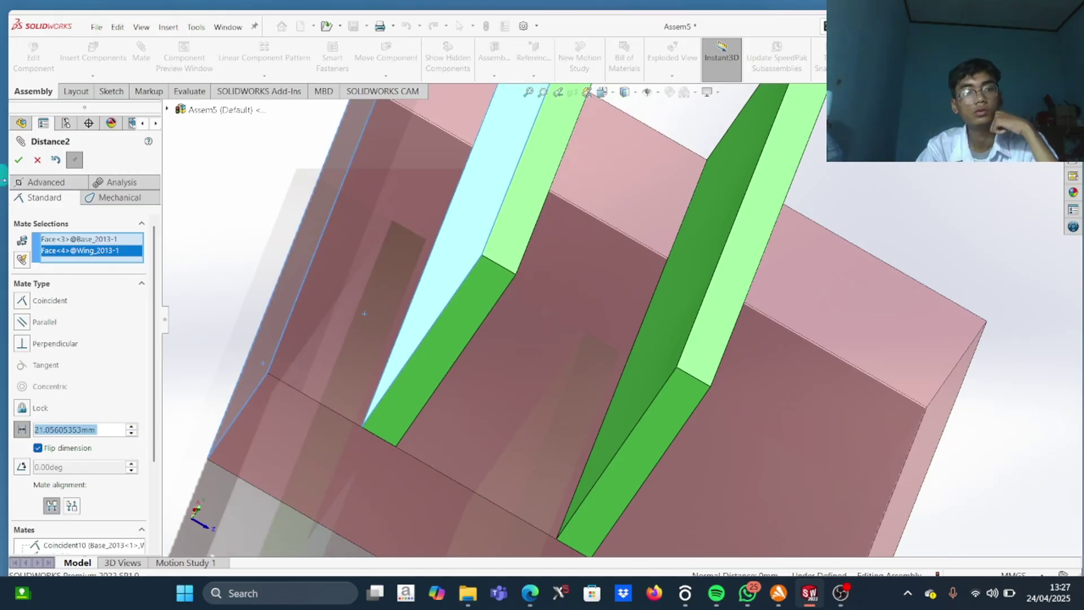
{"action": "type", "text": "20"}
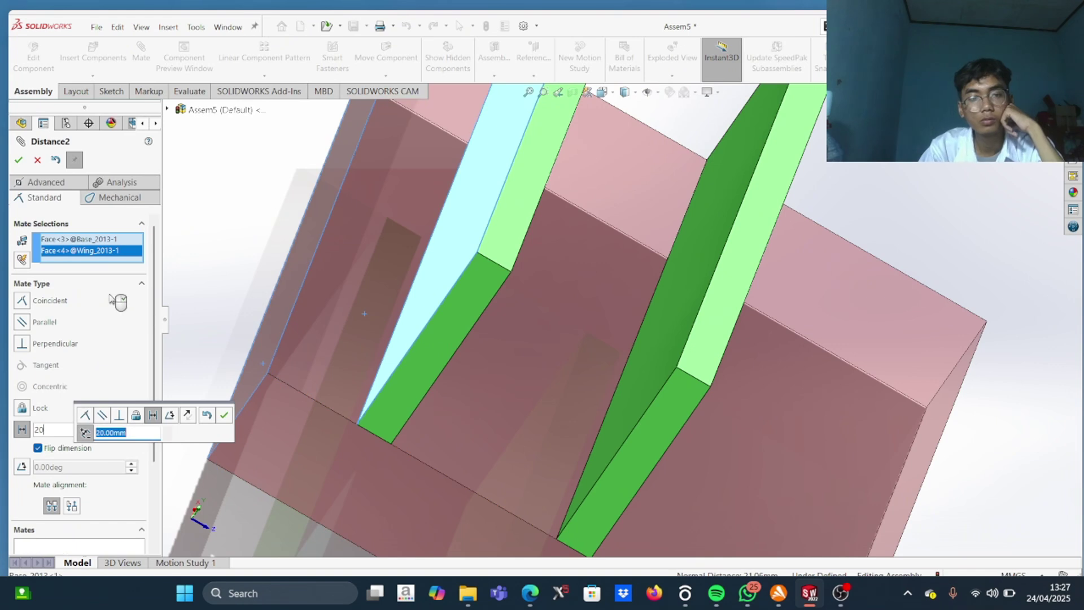
{"action": "key", "text": "Return"}
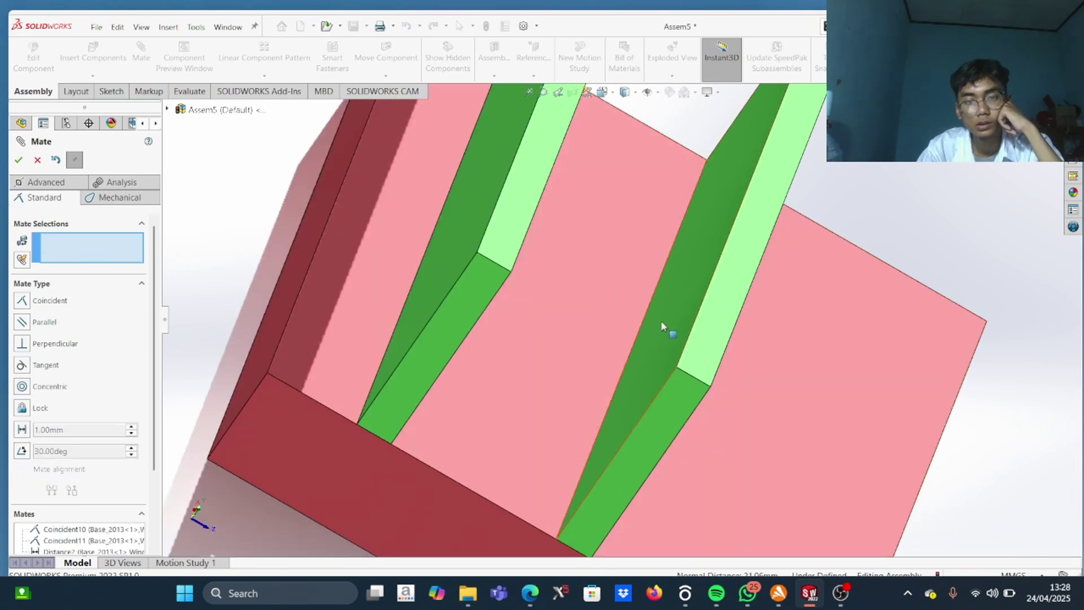
Set up a 5 mm distance mate between the facing large faces of the two wings
{"action": "left_click", "coordinate": [666, 325]}
{"action": "key", "text": "ctrl+7"}
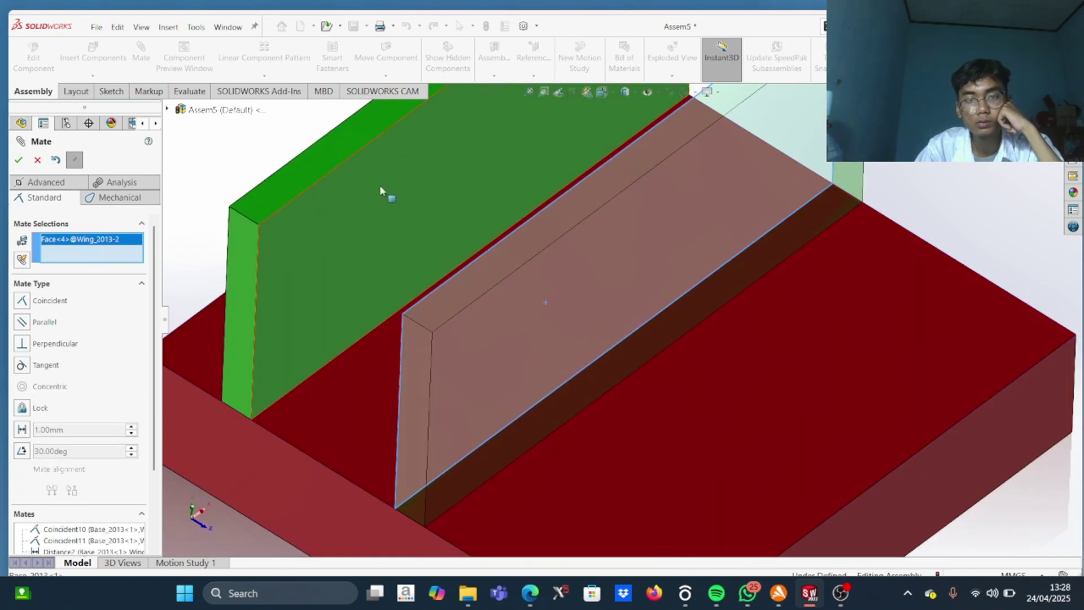
{"action": "left_click", "coordinate": [377, 206]}
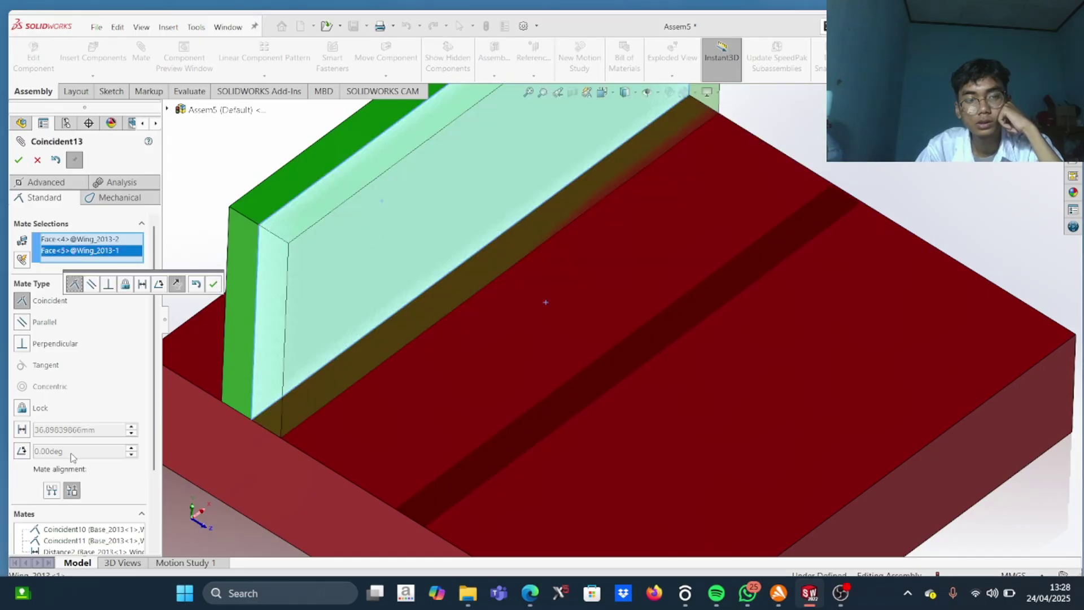
{"action": "left_click", "coordinate": [22, 430]}
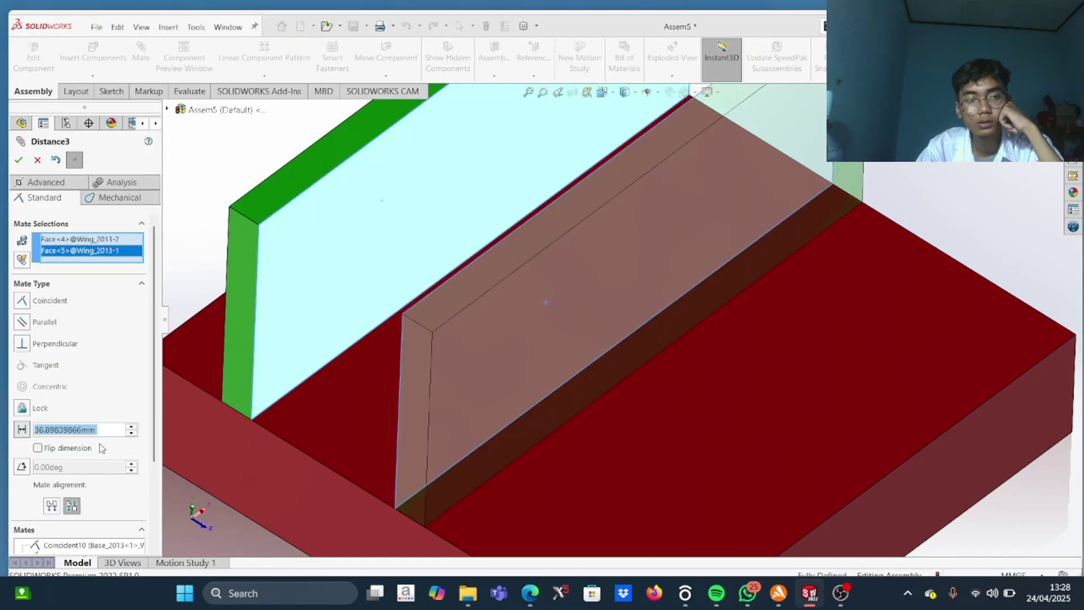
{"action": "type", "text": "5"}
{"action": "key", "text": "super+p"}
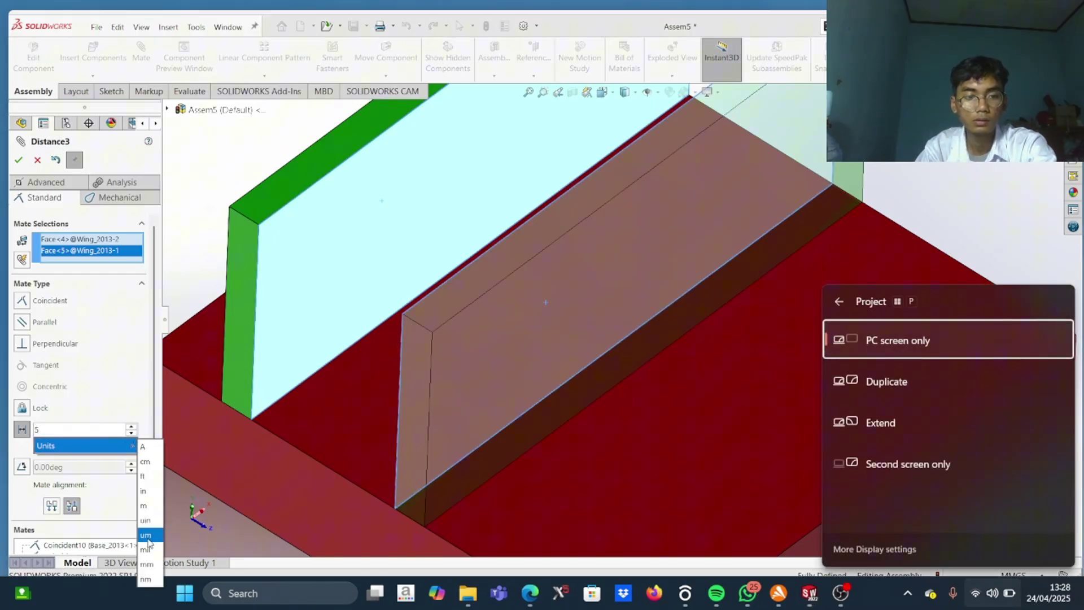
{"action": "left_click", "coordinate": [89, 439]}
{"action": "key", "text": "Return"}
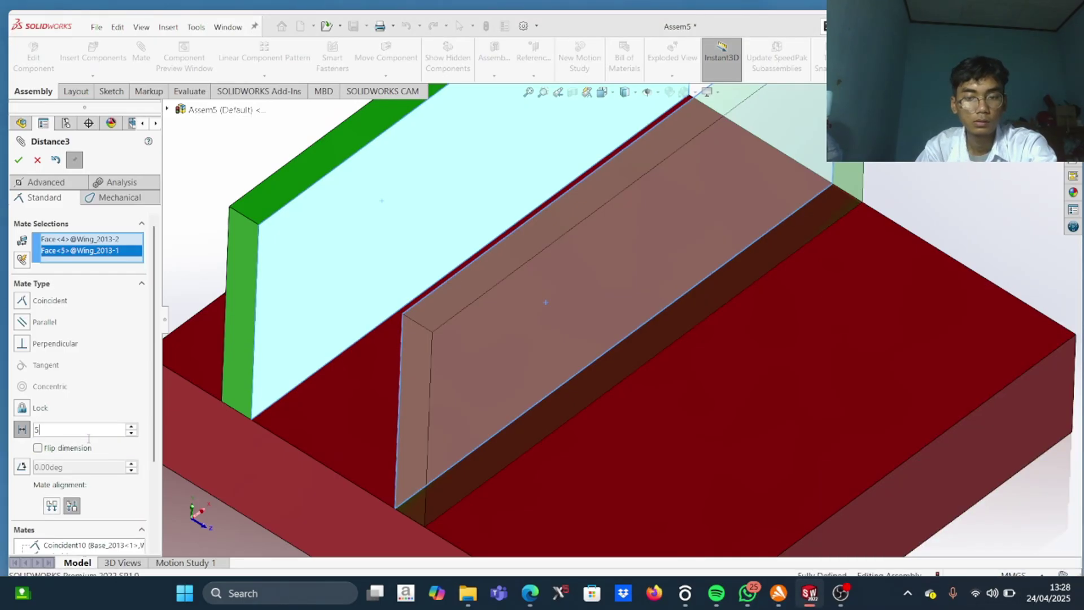
{"action": "left_click", "coordinate": [204, 524]}
{"action": "key", "text": "z"}
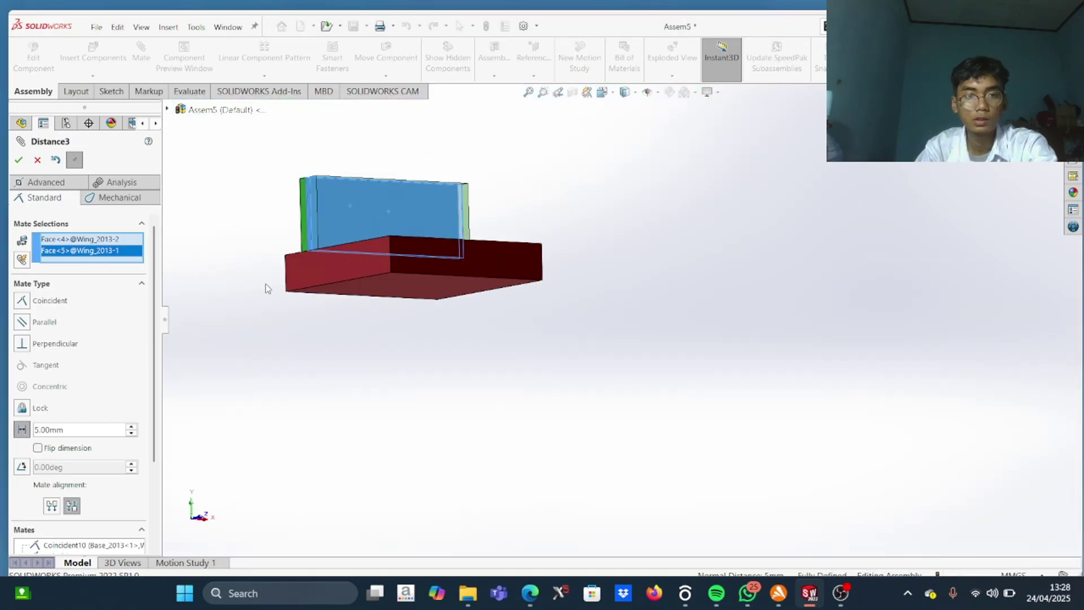
Set the distance mate between the two wings to 50 mm and accept it
{"action": "middle_click_drag", "start_coordinate": [354, 321], "coordinate": [47, 419]}
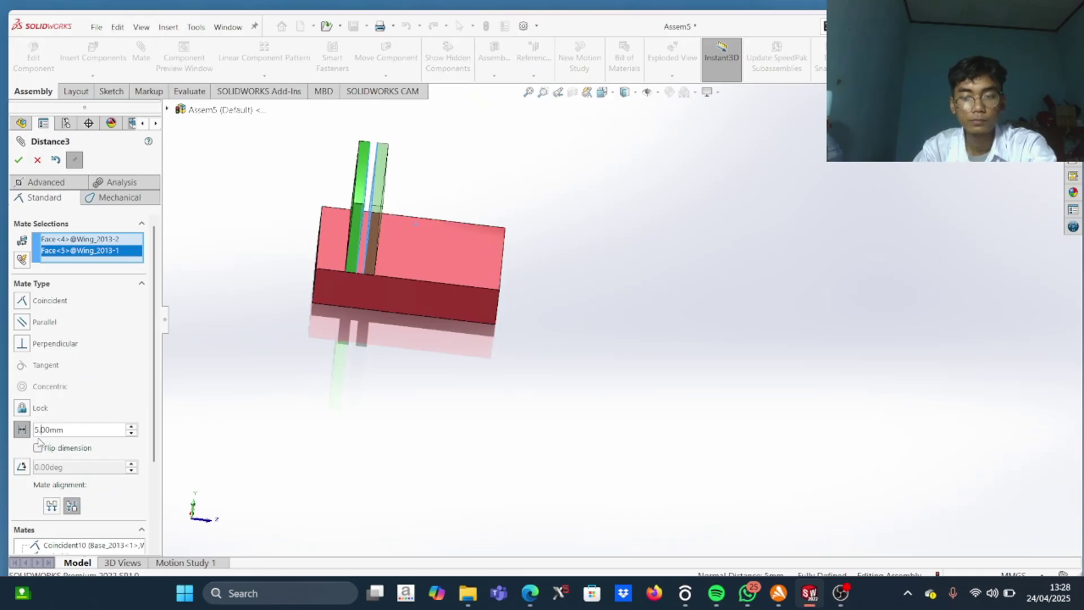
{"action": "key", "text": "BackSpace"}
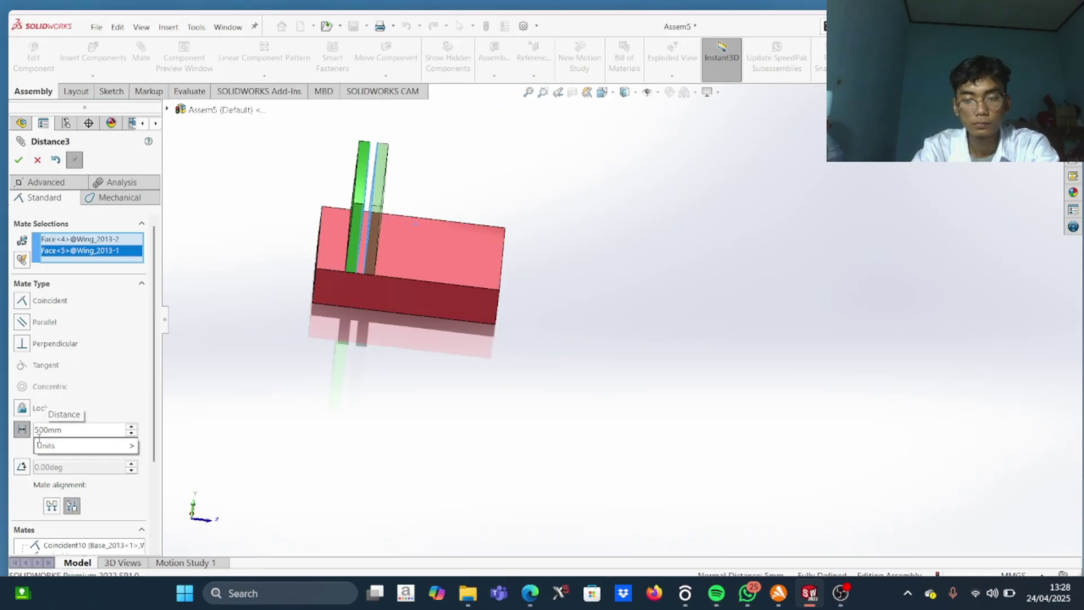
{"action": "type", "text": "0"}
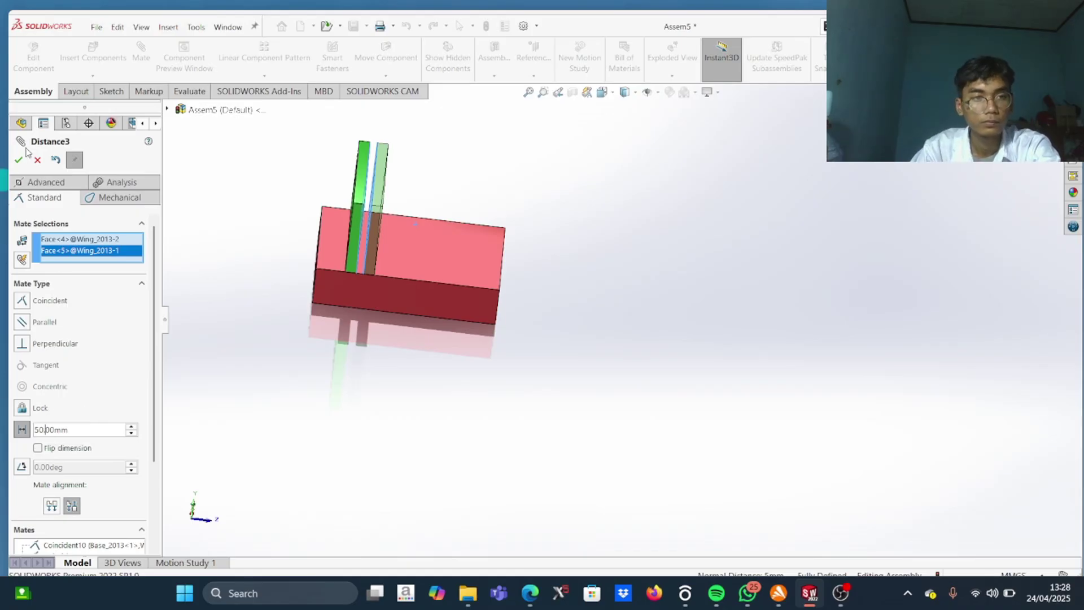
{"action": "type", "text": "."}
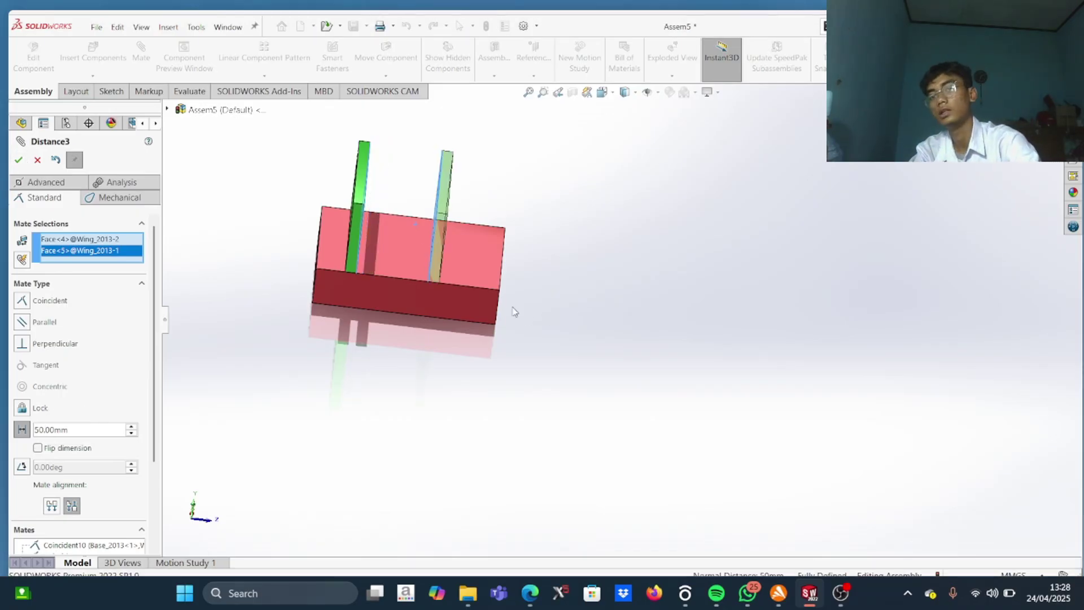
{"action": "key", "text": "ctrl+7"}
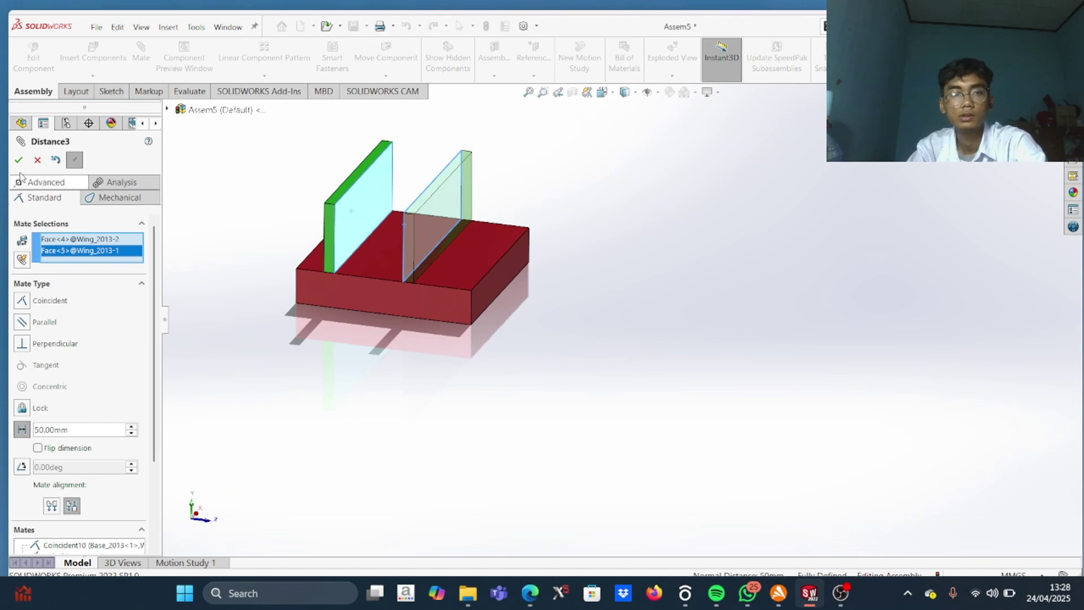
{"action": "left_click", "coordinate": [19, 160]}
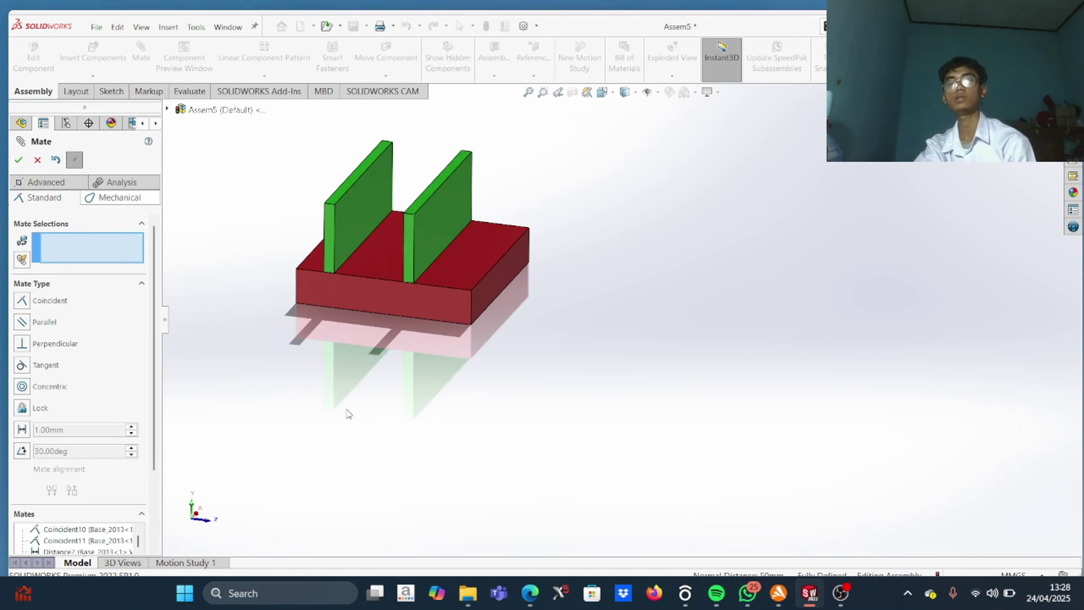
{"action": "scroll", "coordinate": [468, 316], "scroll_direction": "down", "scroll_amount": 2}
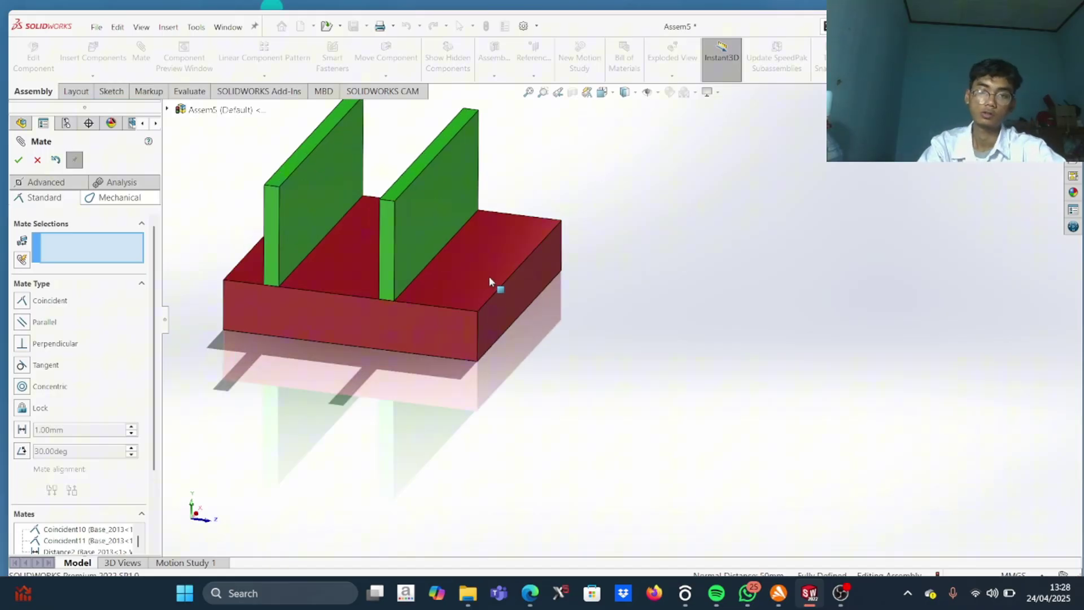
Try to add a 45° angle mate between the base's side face and the second wing's outer large face
{"action": "left_click", "coordinate": [494, 307]}
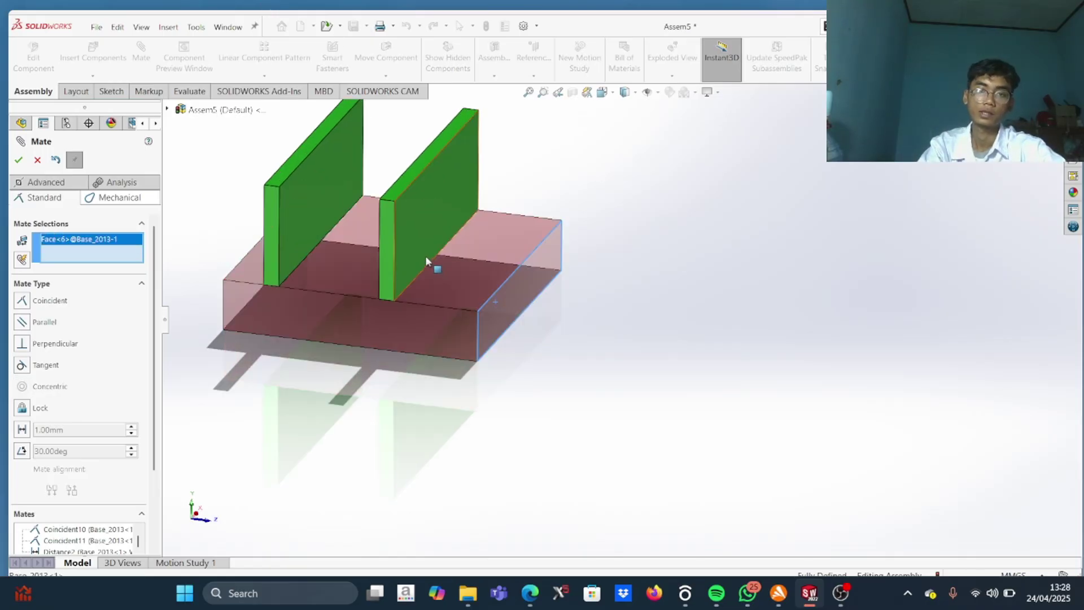
{"action": "left_click", "coordinate": [425, 255]}
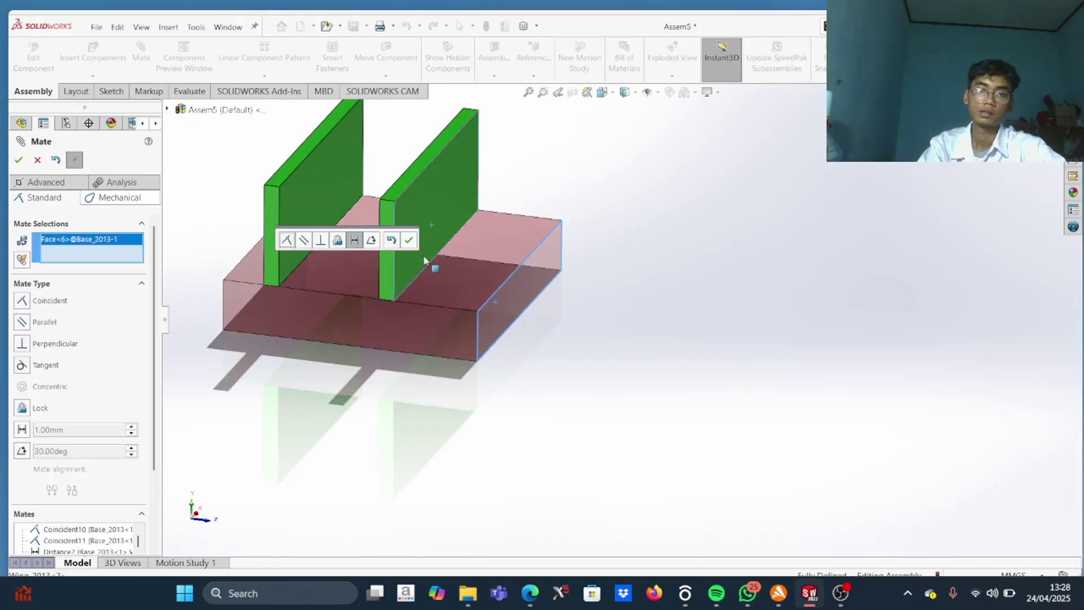
{"action": "left_click", "coordinate": [23, 451]}
{"action": "left_click", "coordinate": [131, 482]}
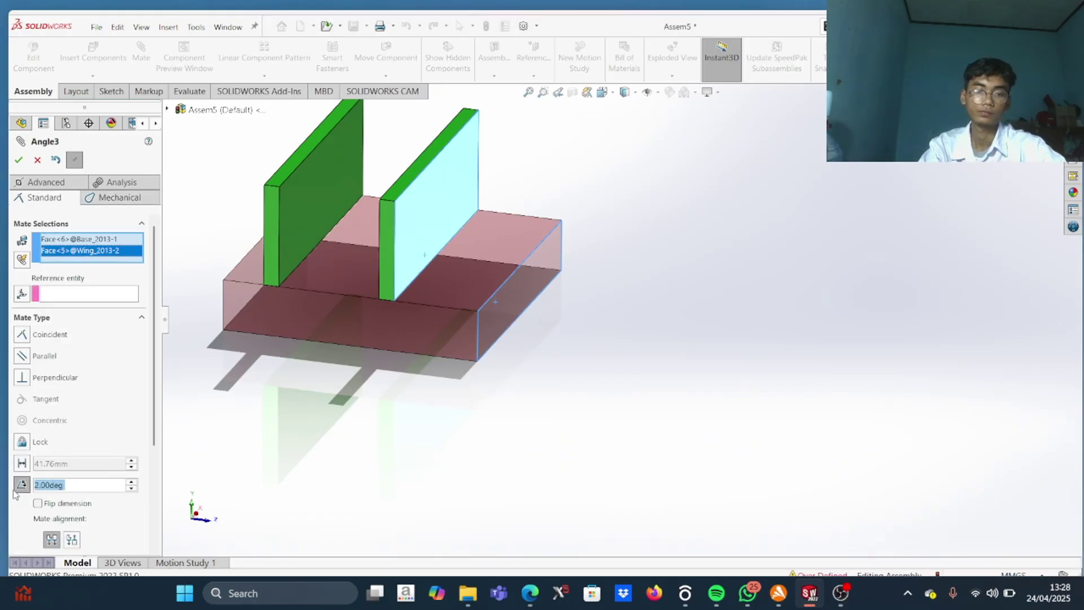
{"action": "type", "text": "45"}
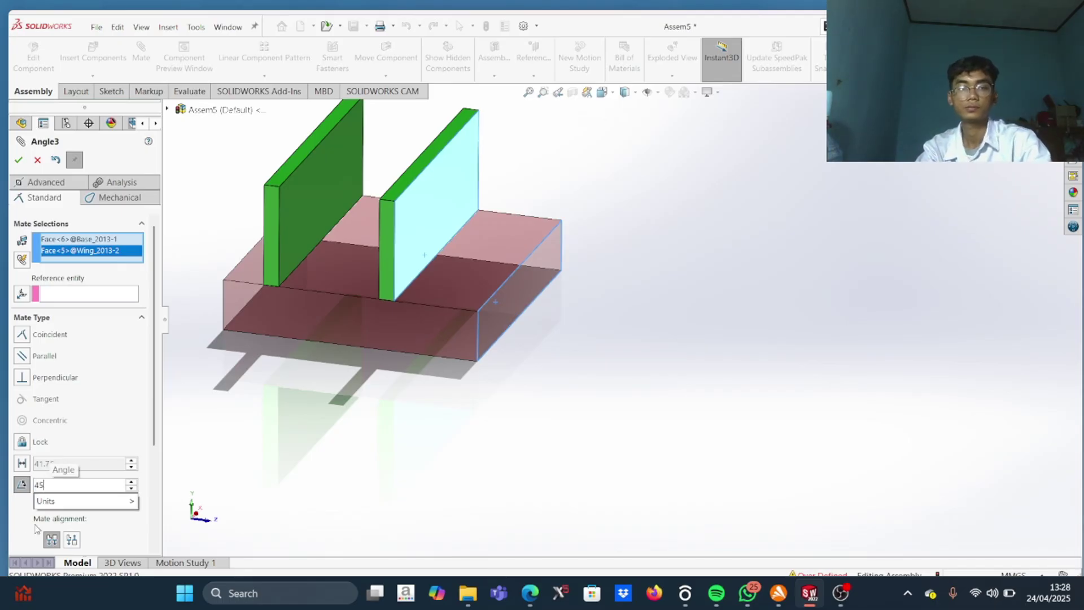
{"action": "mouse_move", "coordinate": [61, 510]}
{"action": "left_click", "coordinate": [145, 502]}
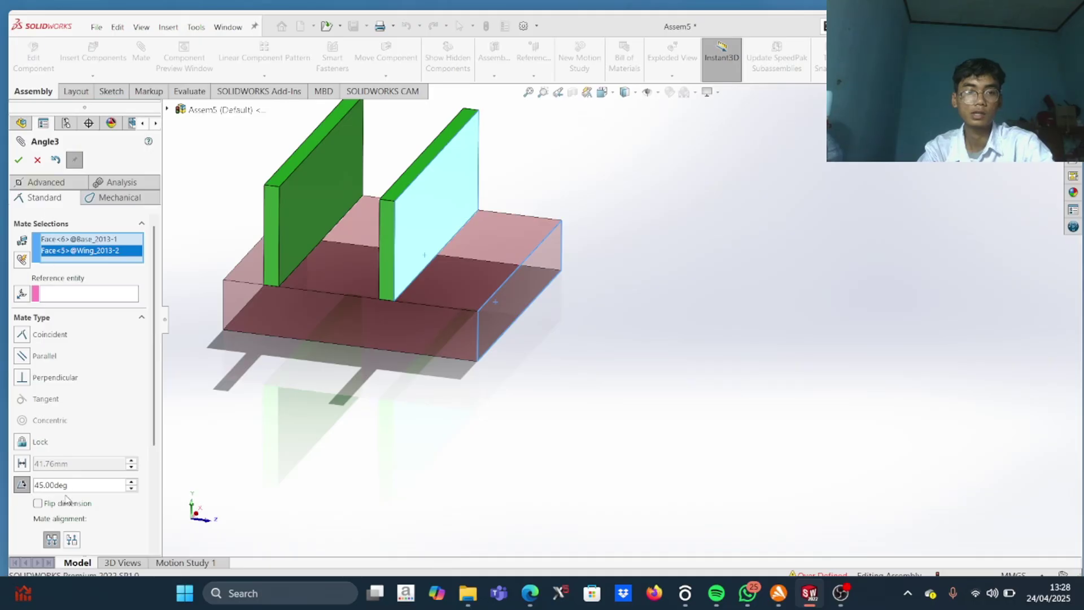
{"action": "scroll", "coordinate": [24, 355], "scroll_direction": "down", "scroll_amount": 3}
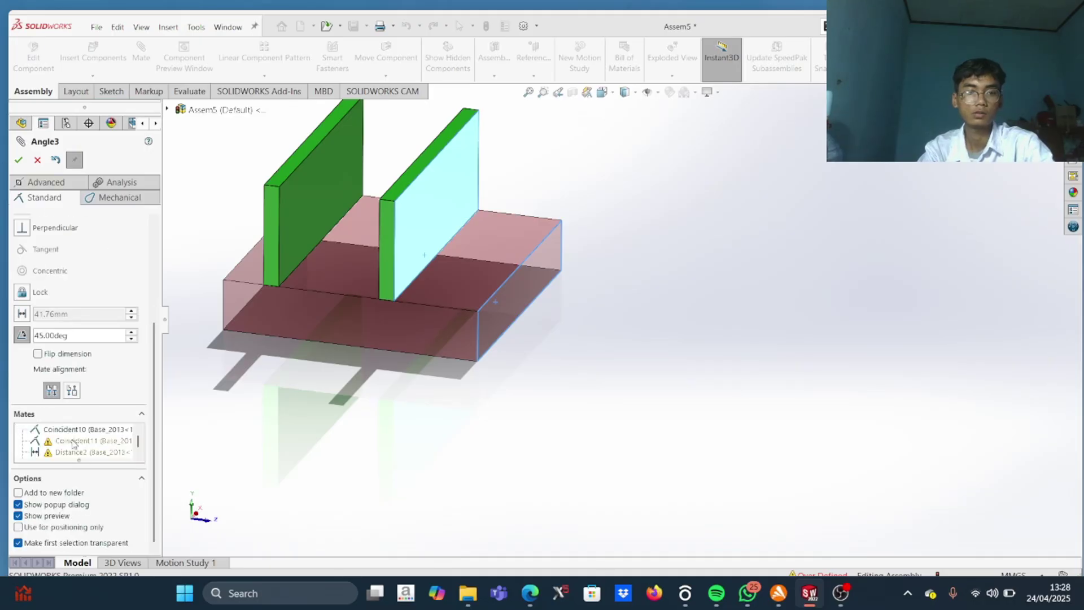
{"action": "left_click", "coordinate": [19, 161]}
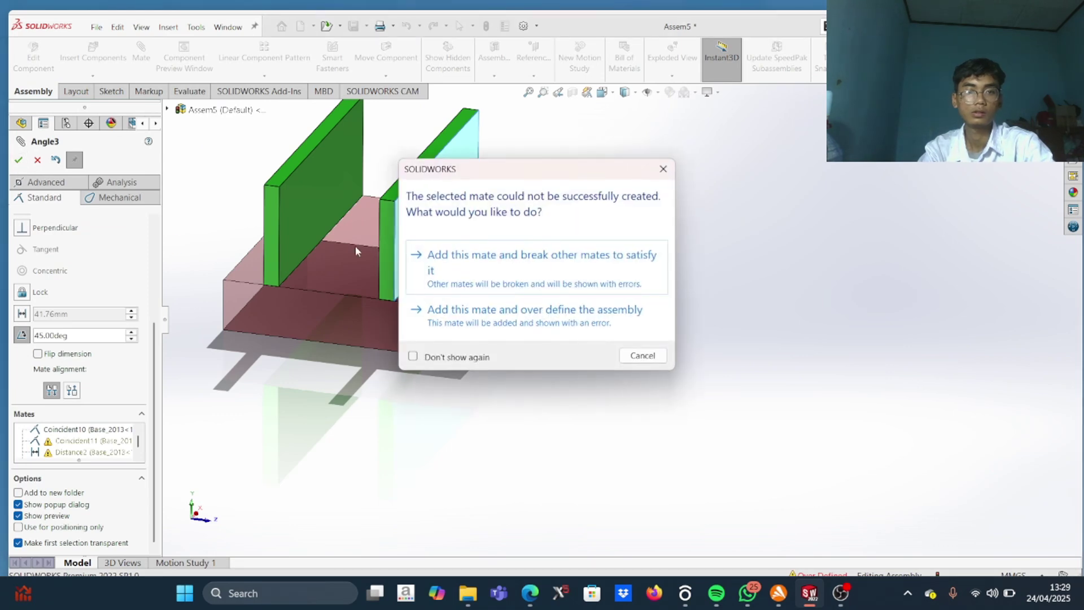
{"action": "left_click", "coordinate": [663, 170]}
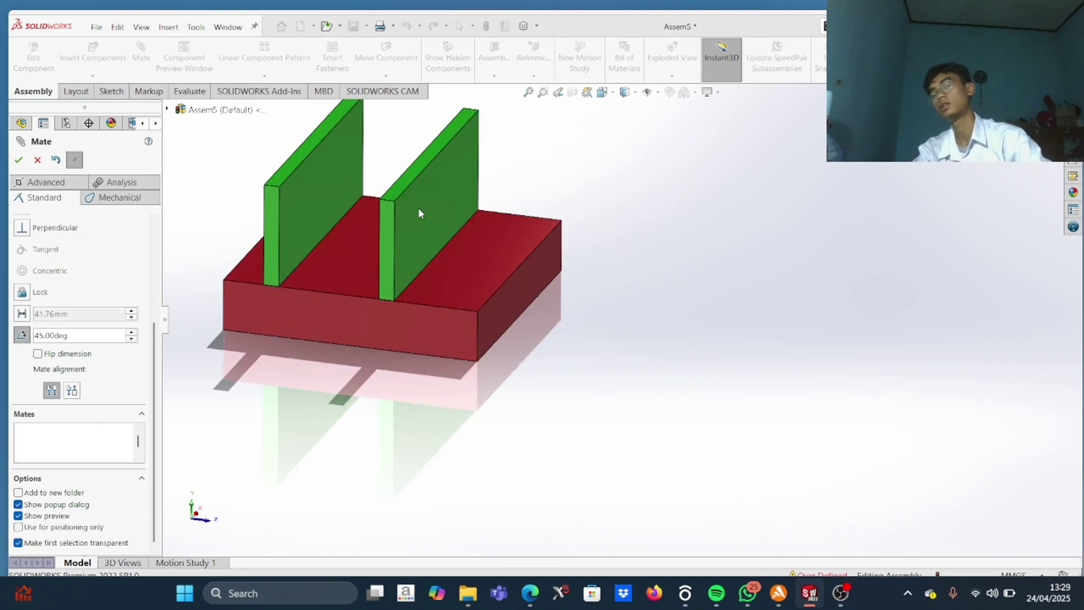
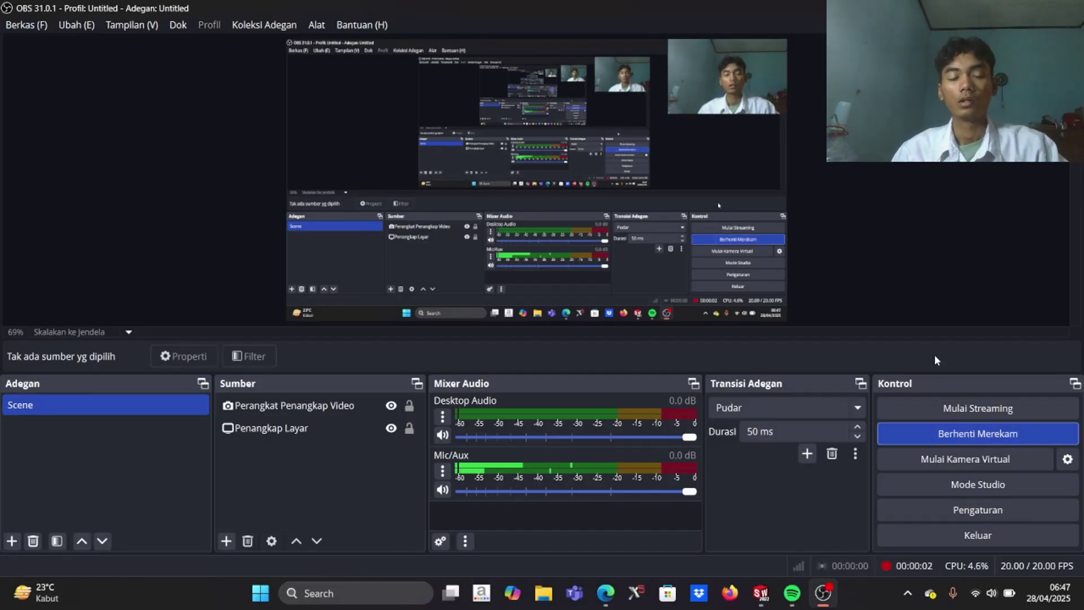
Switch to SOLIDWORKS, start a new assembly and load all six parts from folder 65, Big Post_2013 through Small Post_2013, for insertion
{"action": "key", "text": "alt+Tab"}
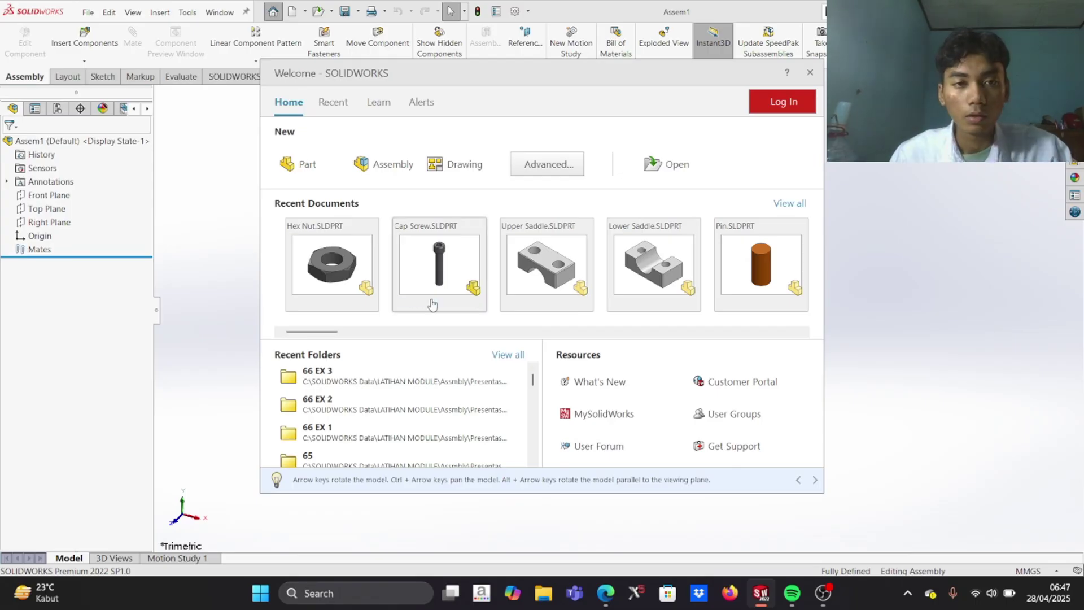
{"action": "left_click", "coordinate": [394, 170]}
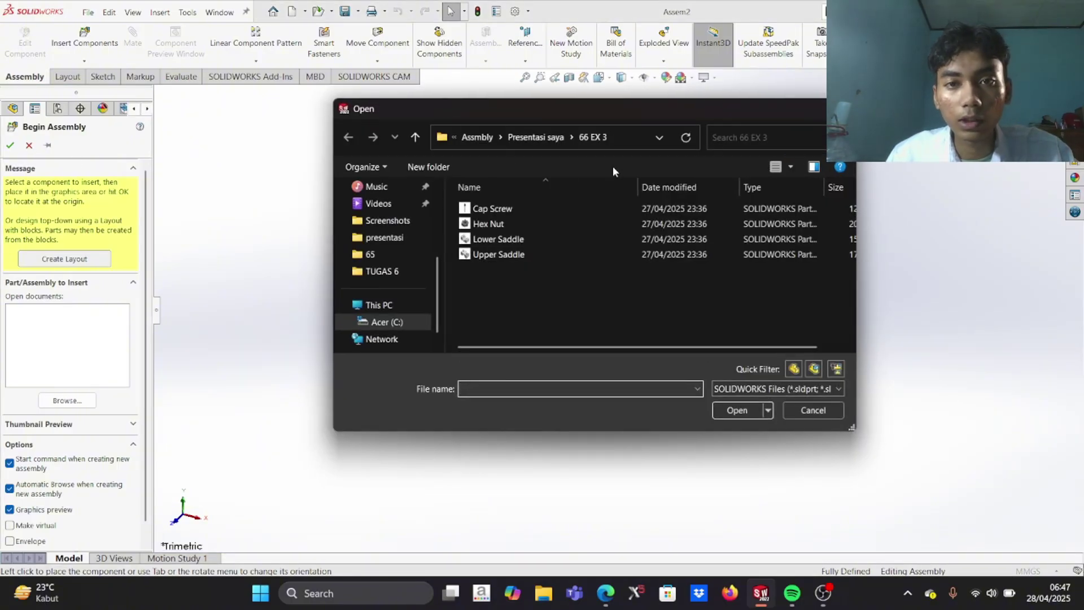
{"action": "left_click", "coordinate": [538, 138]}
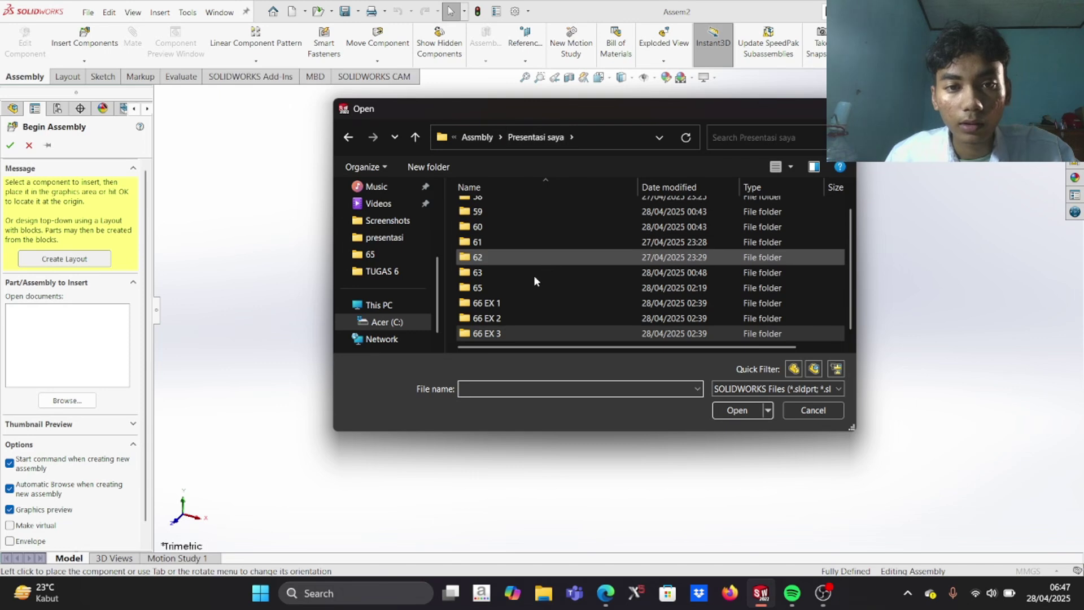
{"action": "double_click", "coordinate": [550, 289]}
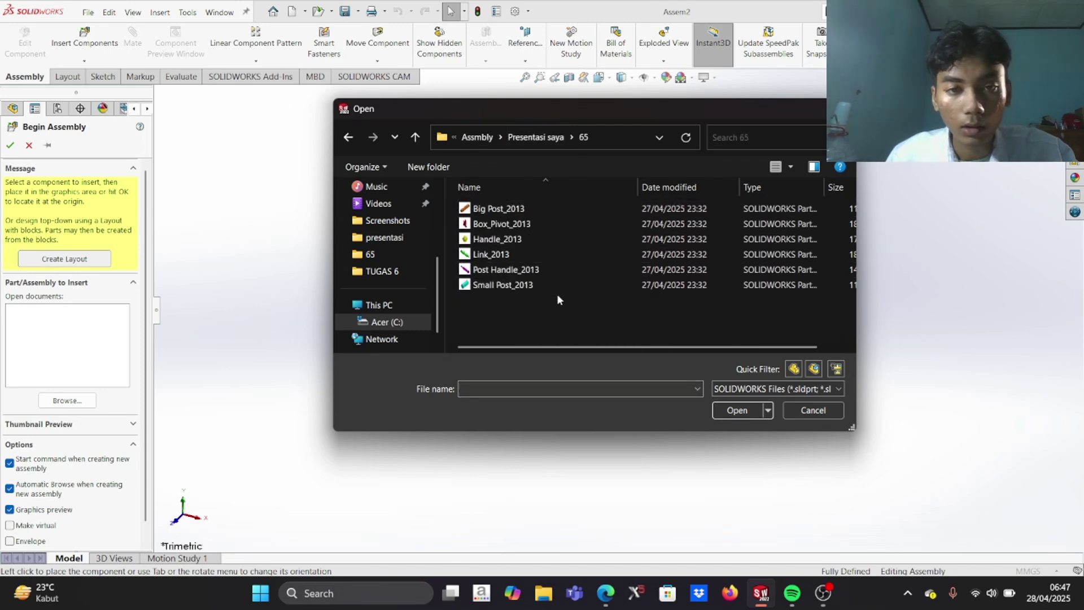
{"action": "left_click", "coordinate": [556, 287]}
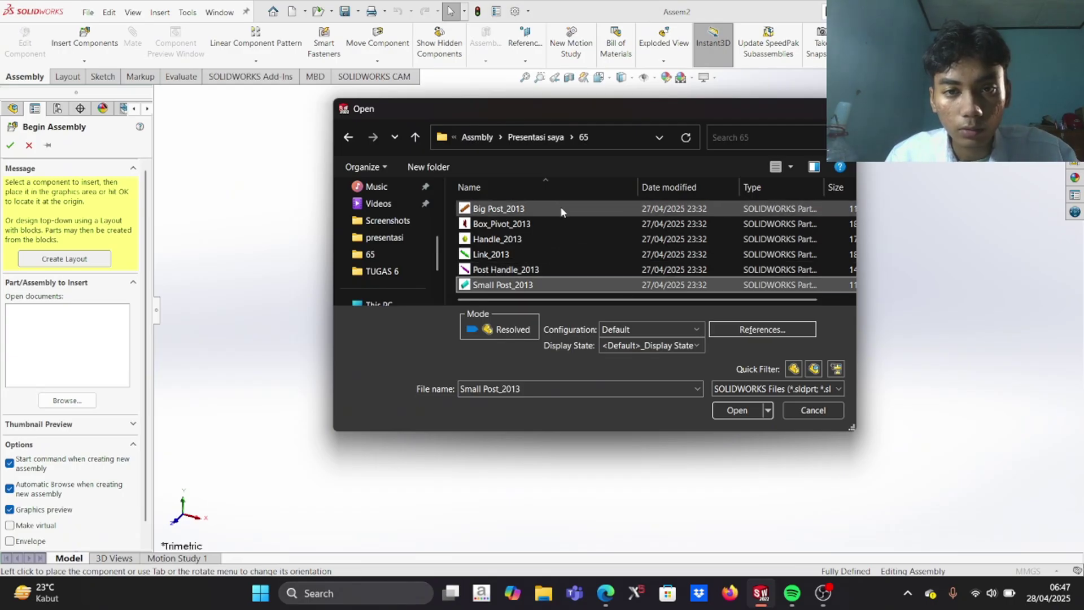
{"action": "left_click", "coordinate": [561, 210], "text": "shift"}
{"action": "left_click", "coordinate": [738, 418]}
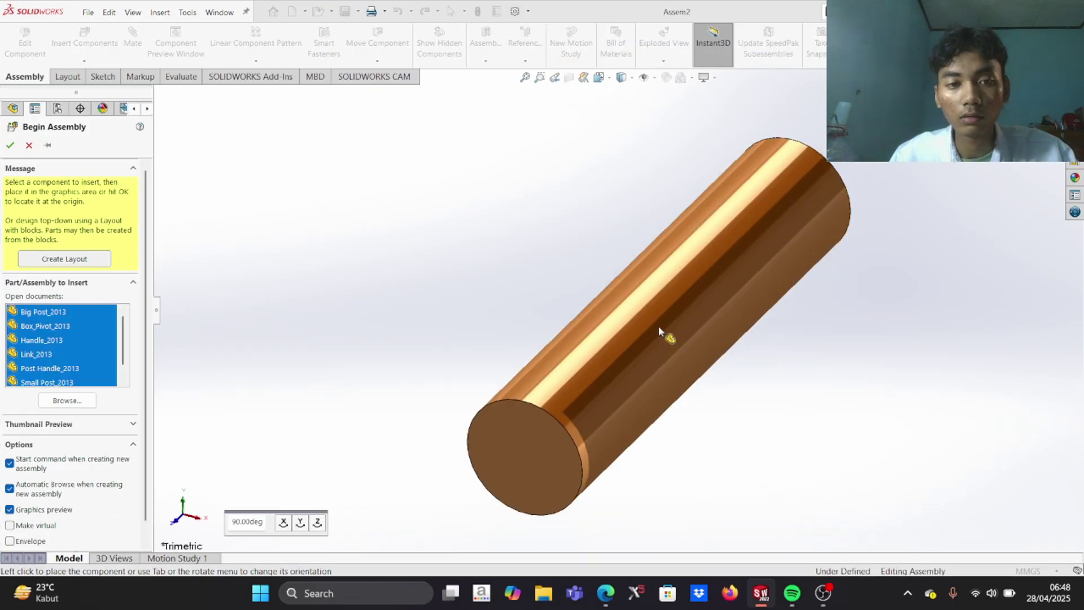
Place the Big Post, Box_Pivot, Handle, Link, Post Handle and Small Post one after another in the assembly
{"action": "left_click", "coordinate": [647, 317]}
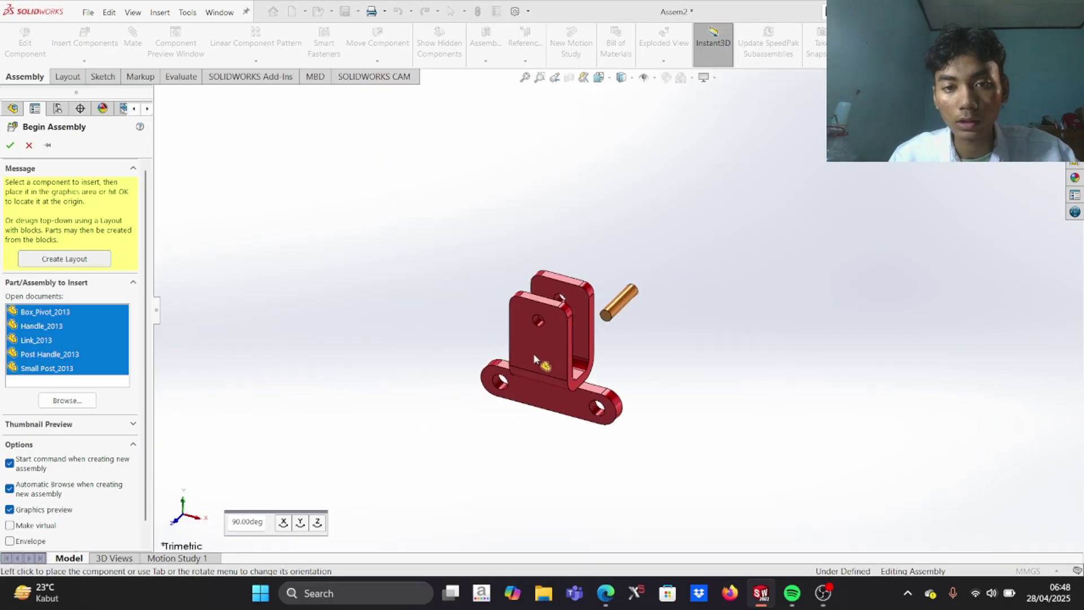
{"action": "left_click", "coordinate": [533, 354]}
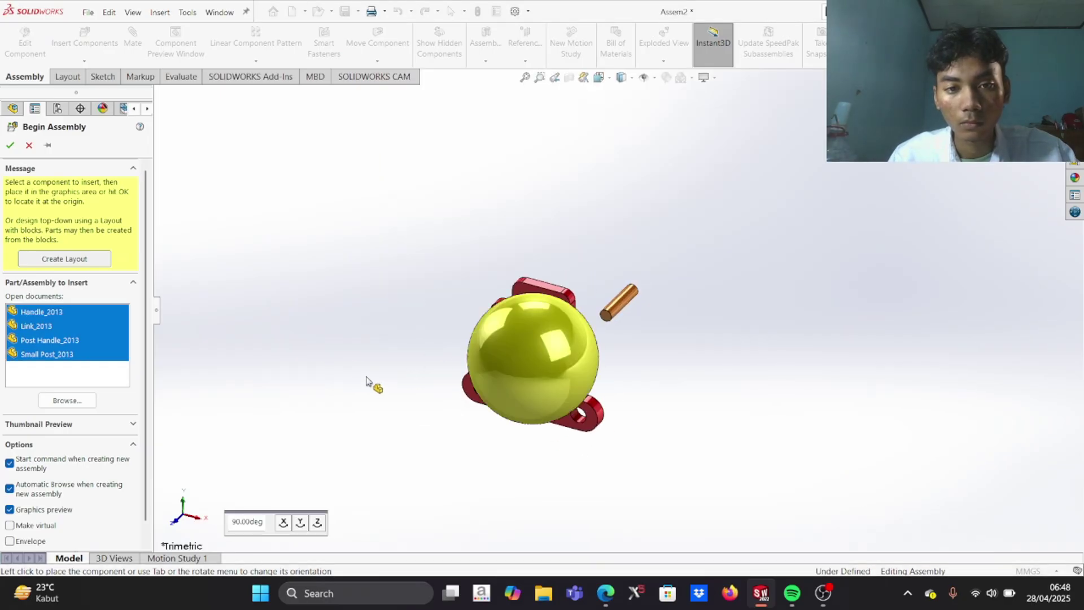
{"action": "left_click", "coordinate": [339, 341]}
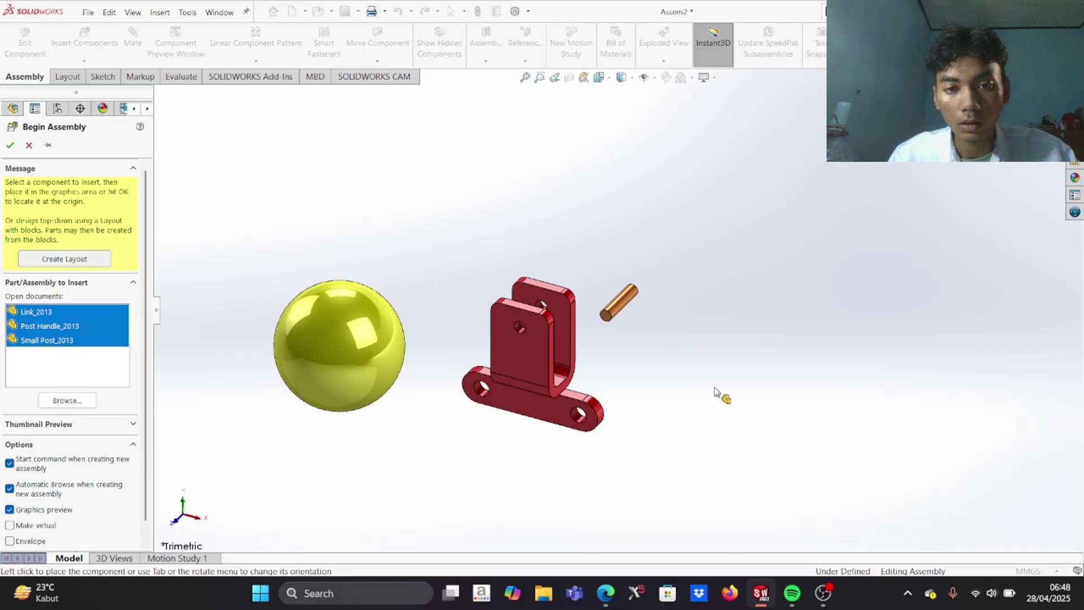
{"action": "left_click", "coordinate": [655, 384]}
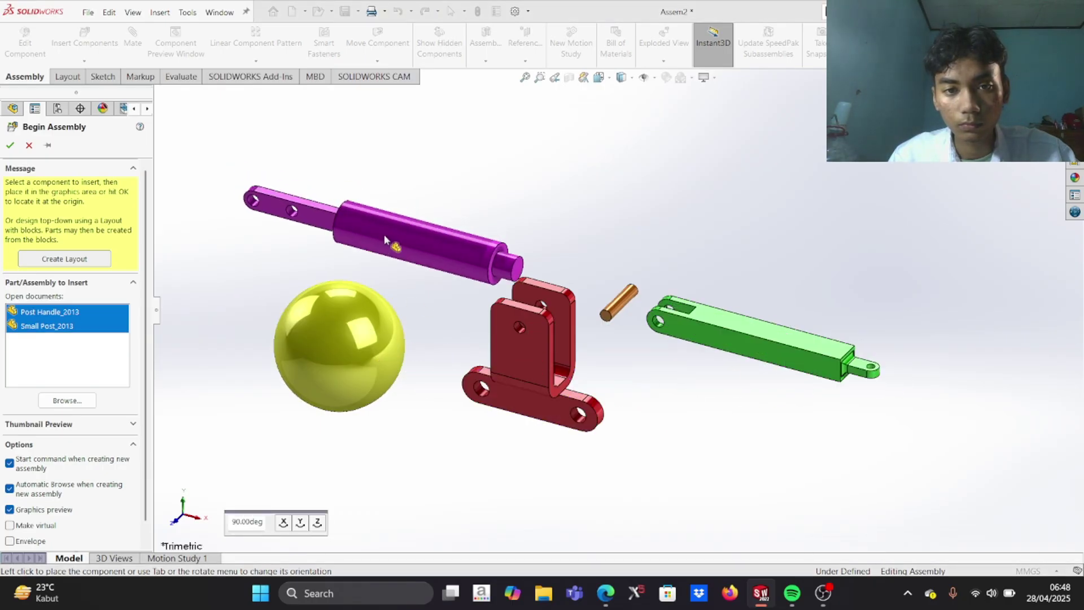
{"action": "left_click", "coordinate": [384, 235]}
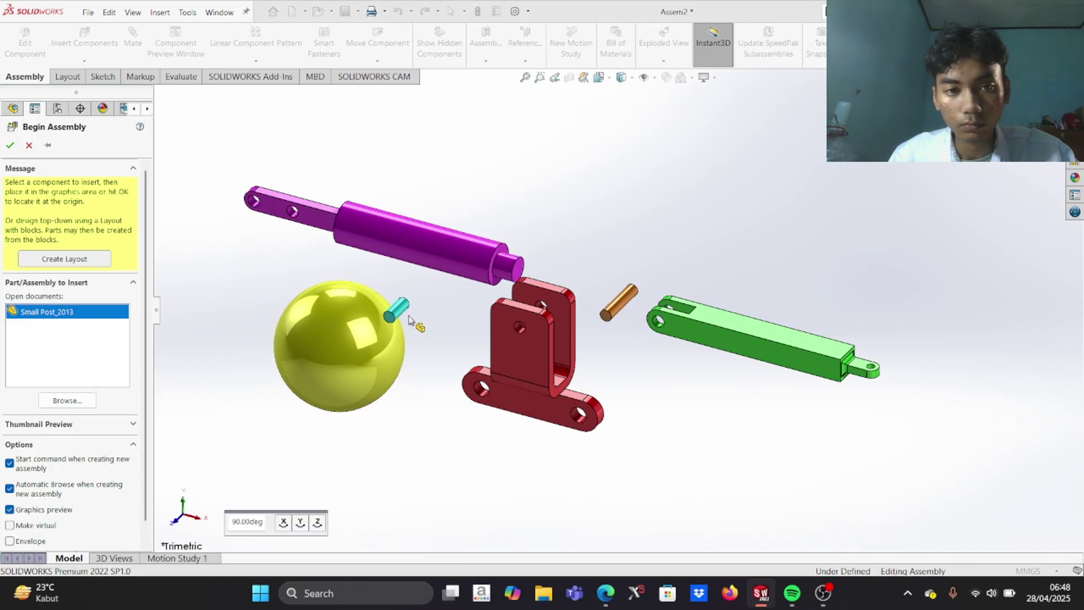
{"action": "left_click", "coordinate": [477, 396]}
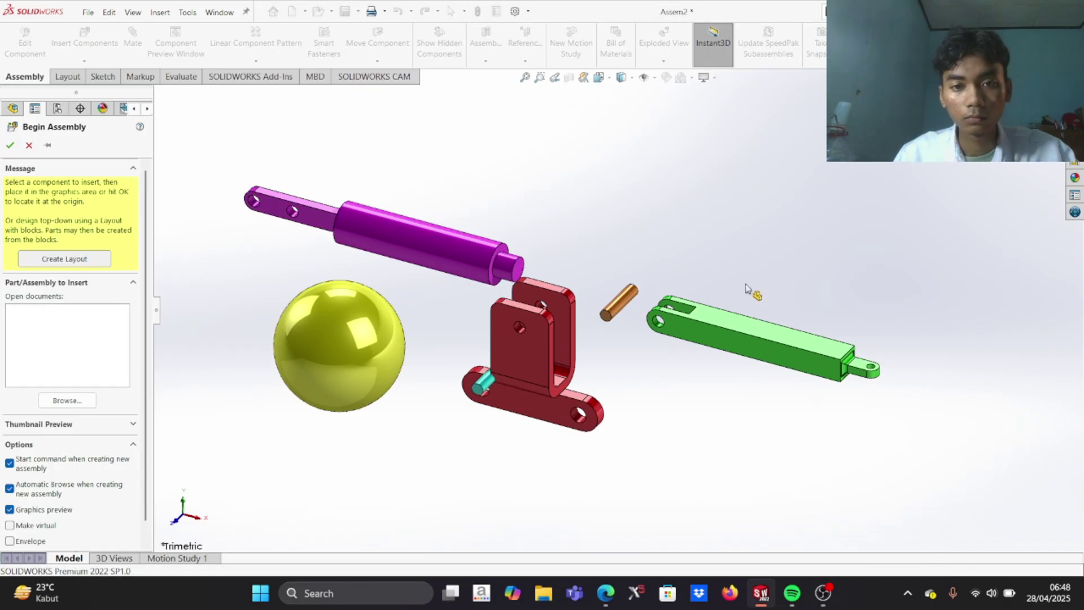
Shift the Box_Pivot bracket slightly and fix it in place
{"action": "scroll", "coordinate": [753, 293], "scroll_direction": "down", "scroll_amount": 3}
{"action": "scroll", "coordinate": [621, 326], "scroll_direction": "up", "scroll_amount": 3}
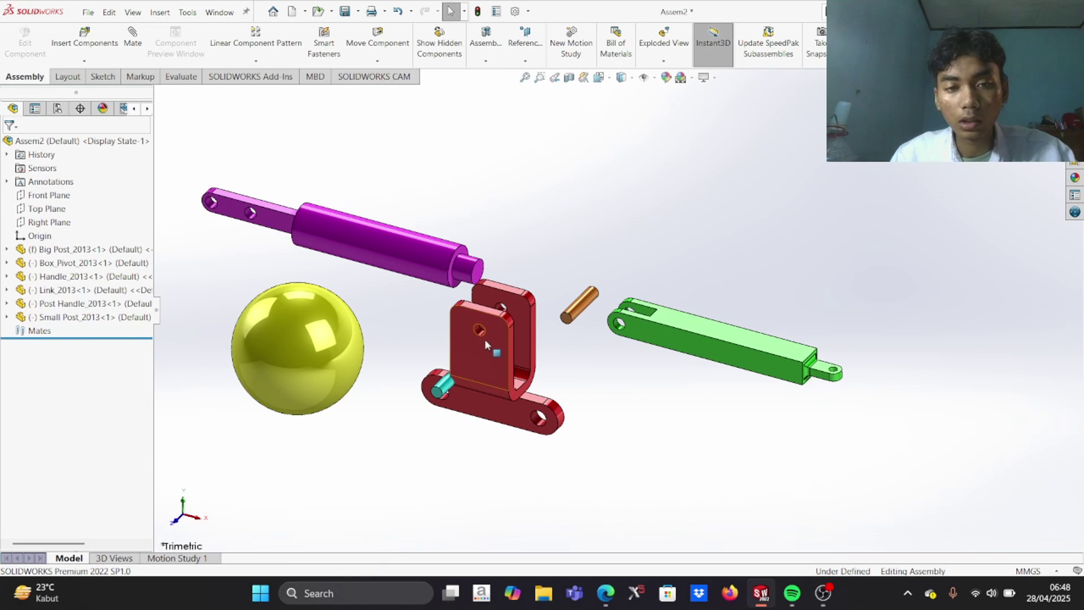
{"action": "left_click_drag", "start_coordinate": [489, 363], "coordinate": [500, 352]}
{"action": "right_click", "coordinate": [499, 351]}
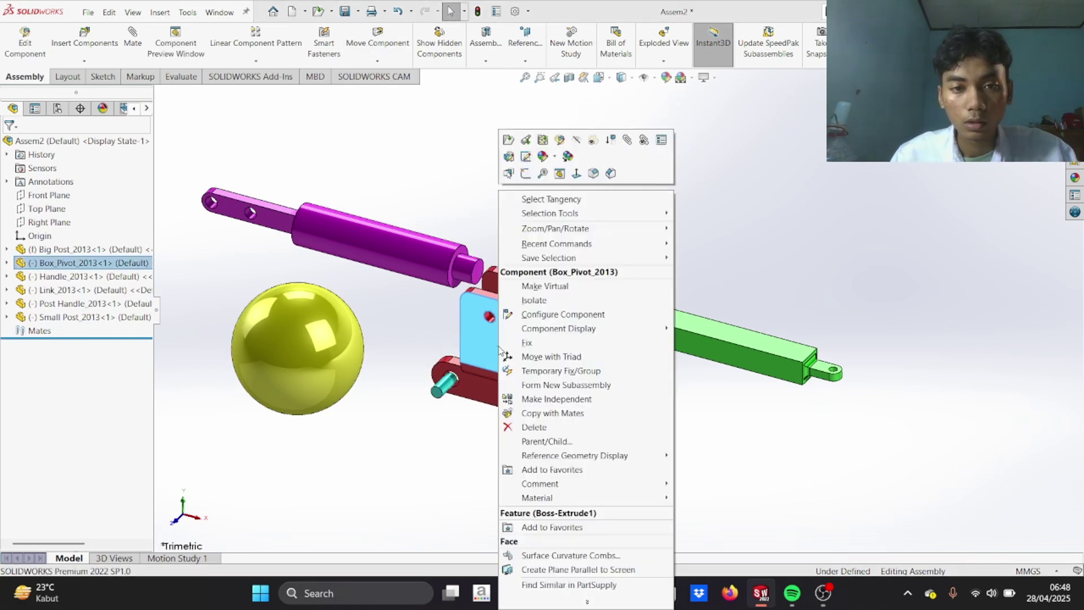
{"action": "key", "text": "Escape"}
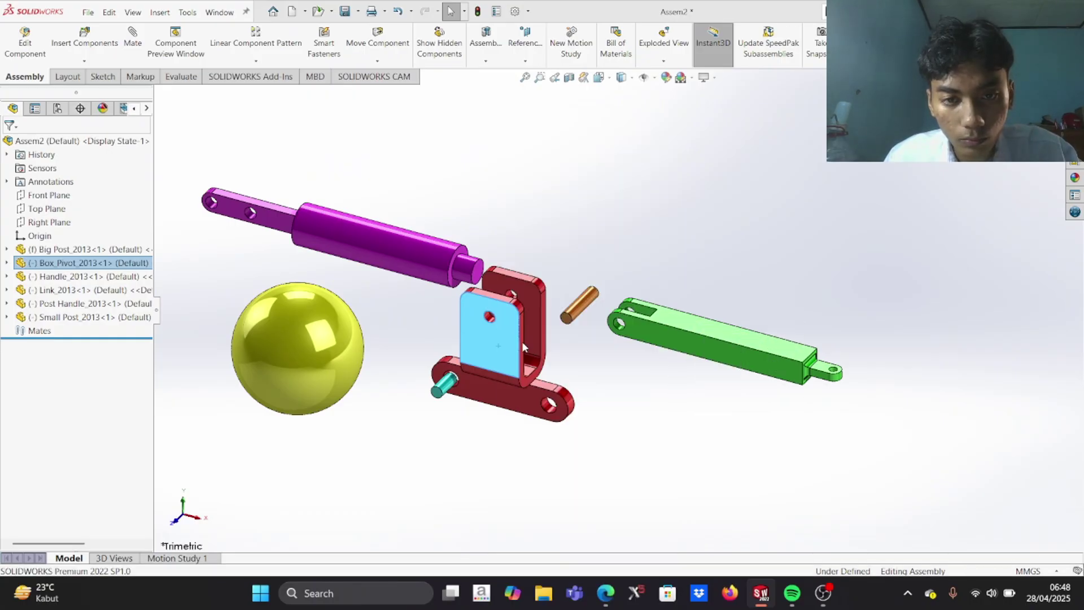
Float the Big Post and move it up, clear of the Box_Pivot and the Link
{"action": "scroll", "coordinate": [522, 344], "scroll_direction": "down", "scroll_amount": 5}
{"action": "left_click_drag", "start_coordinate": [636, 281], "coordinate": [568, 287]}
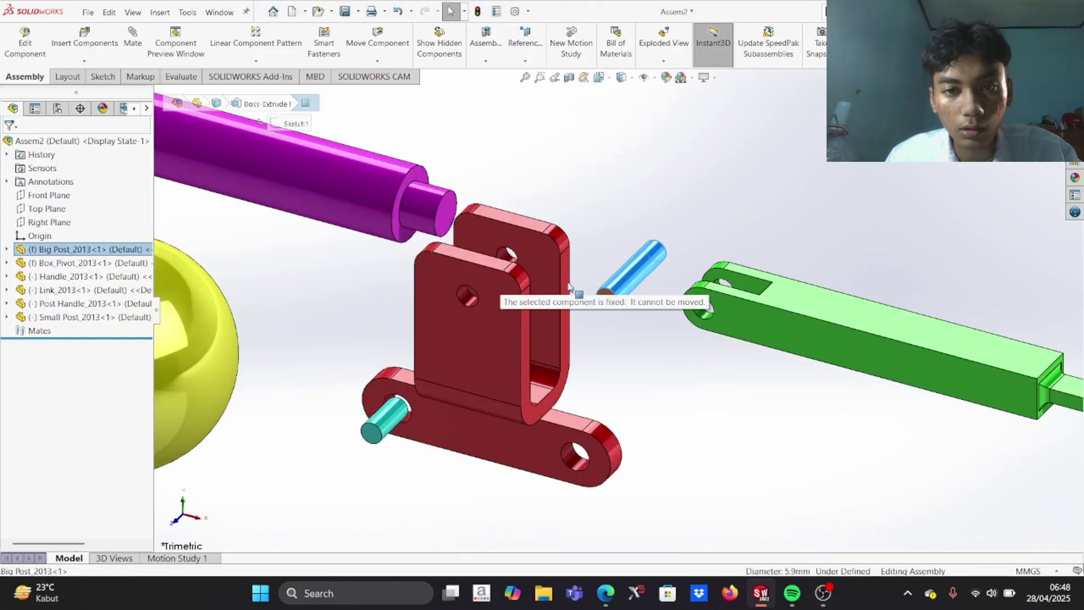
{"action": "right_click", "coordinate": [640, 267]}
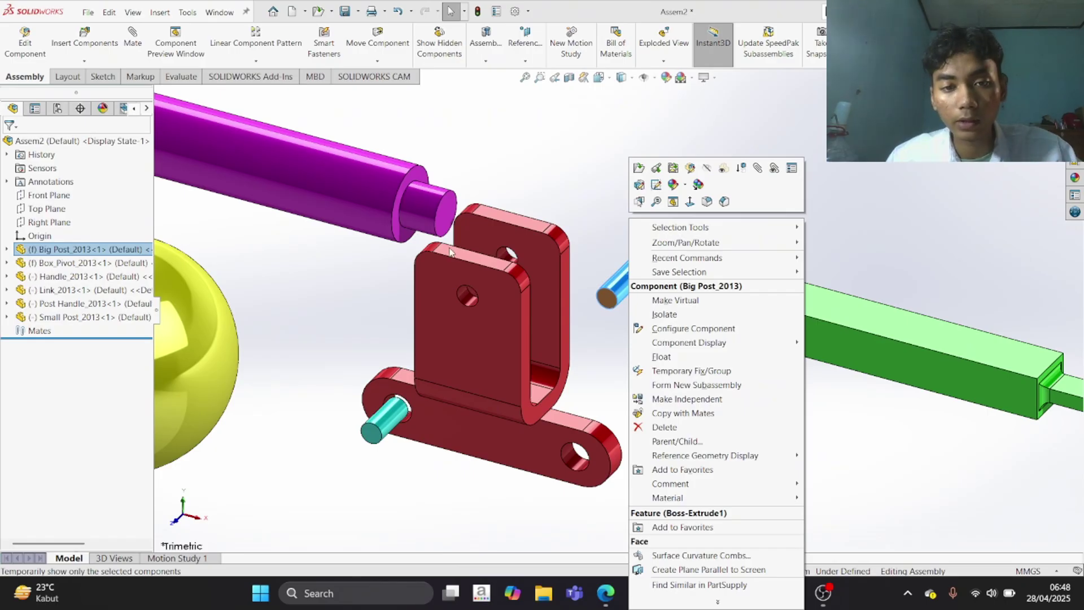
{"action": "left_click", "coordinate": [661, 356]}
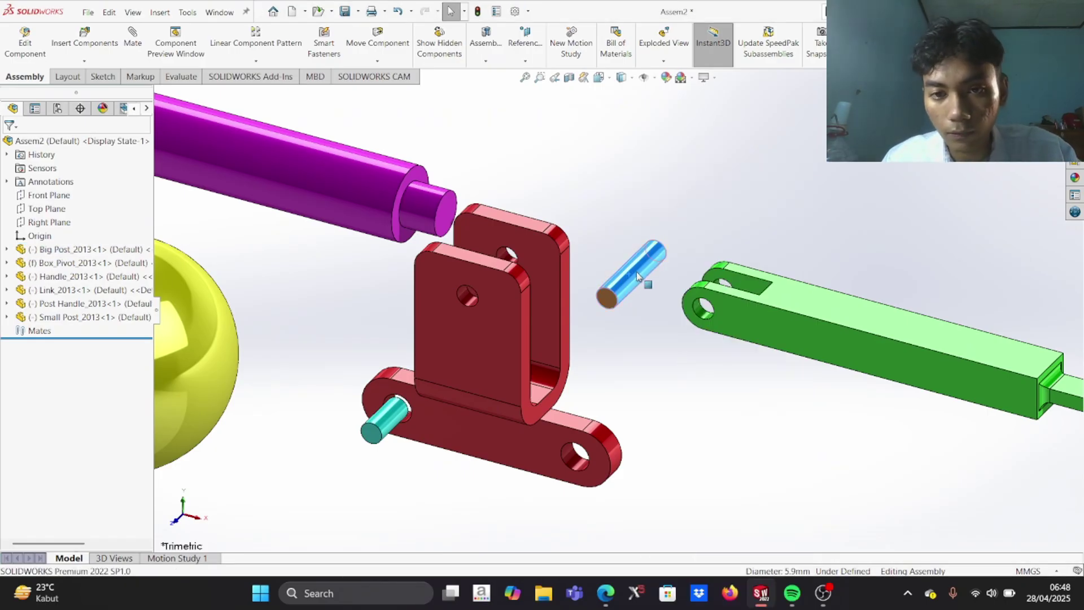
{"action": "left_click_drag", "start_coordinate": [637, 276], "coordinate": [597, 218]}
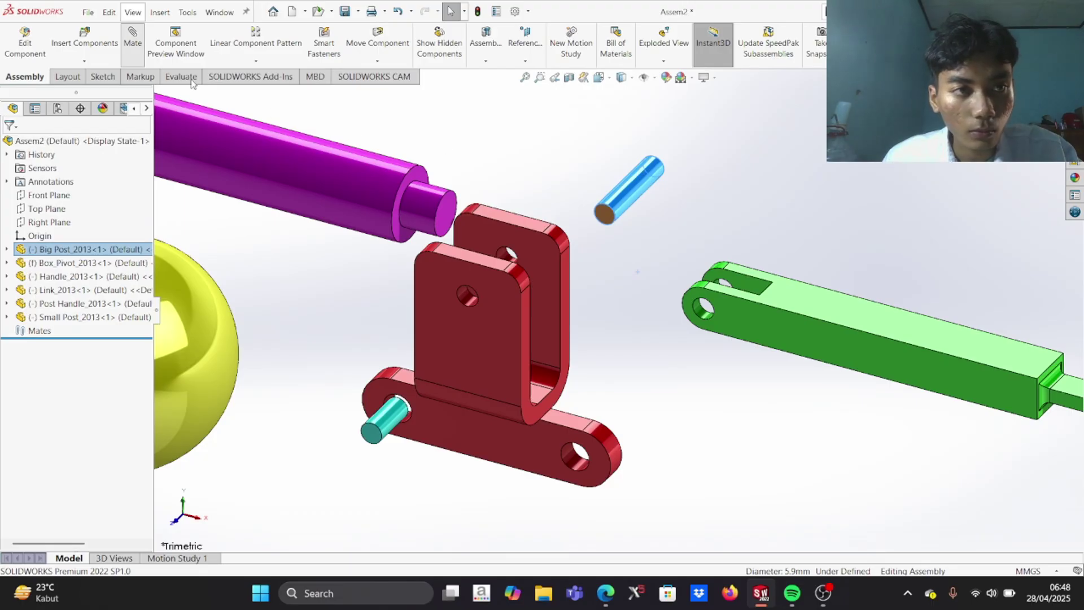
Clear the preselected face and add a concentric mate between the Big Post's axis and the upper hole in the Box_Pivot's front plate
{"action": "left_click", "coordinate": [134, 44]}
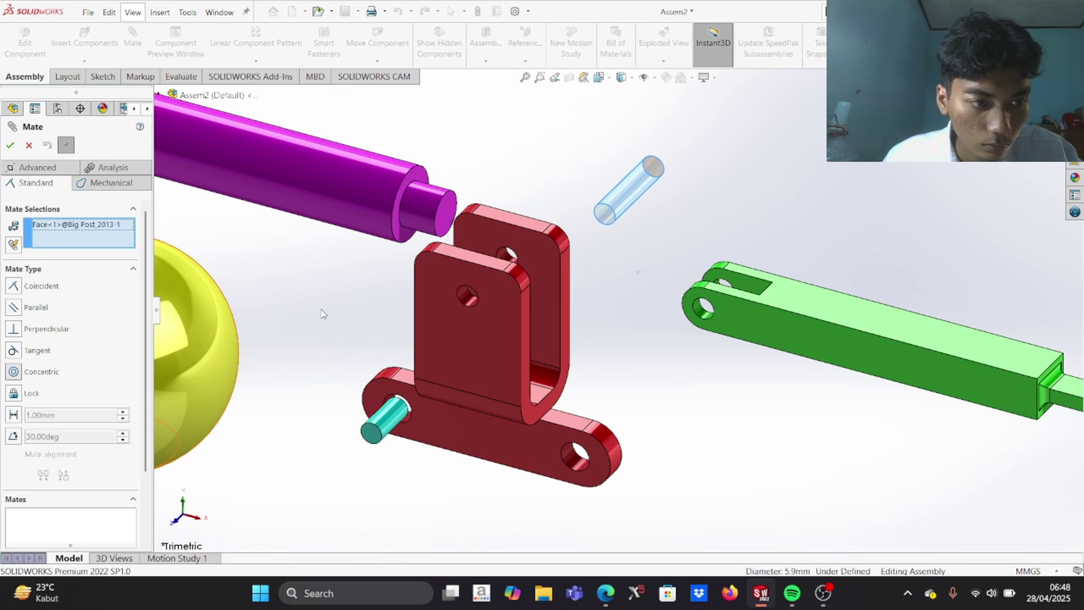
{"action": "left_click", "coordinate": [104, 224]}
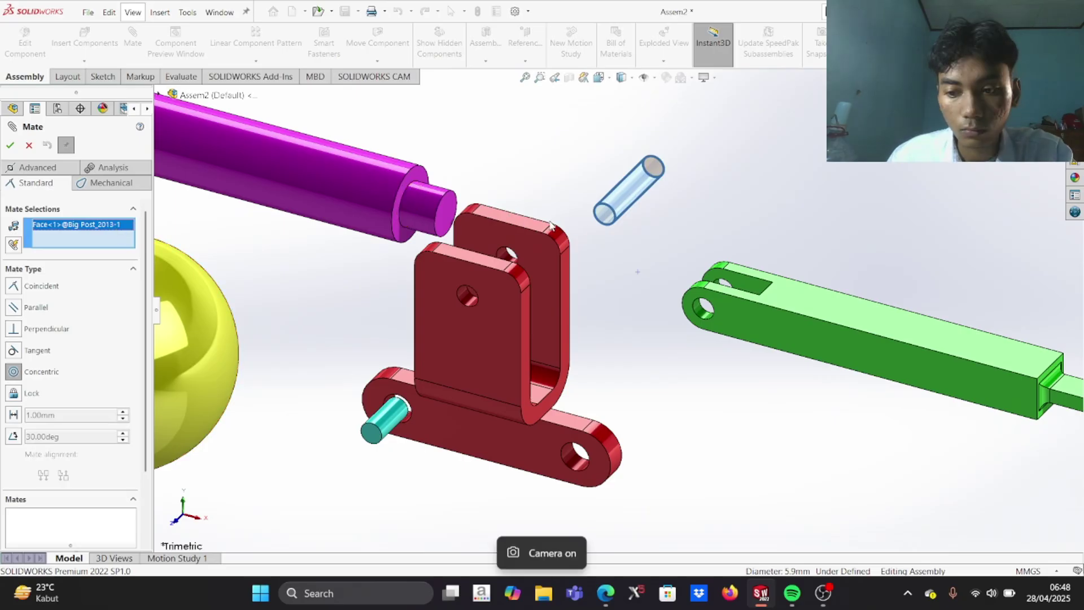
{"action": "key", "text": "super+l"}
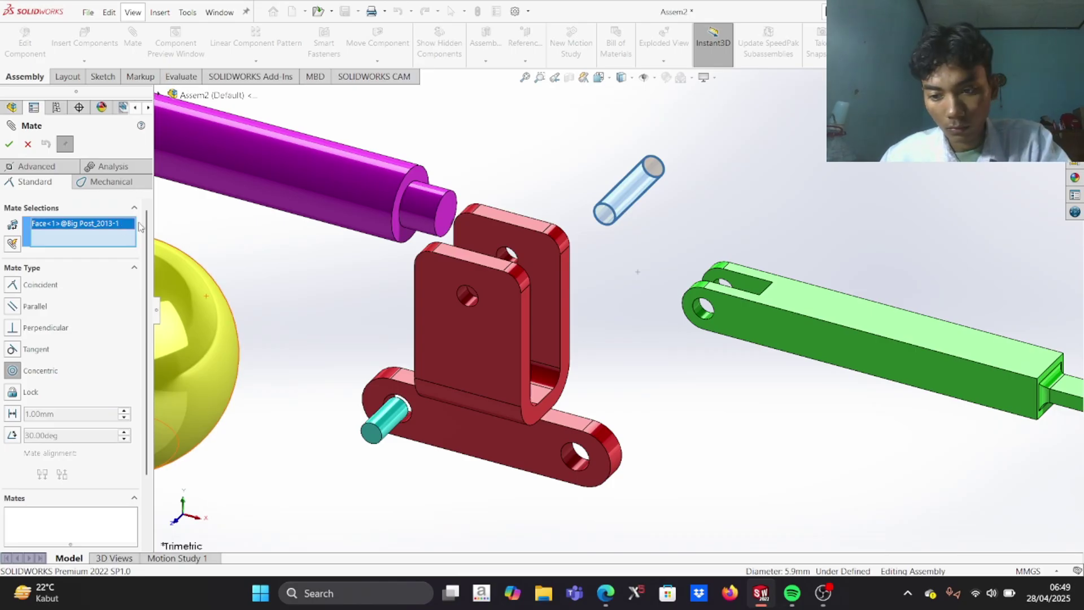
{"action": "key", "text": "Delete"}
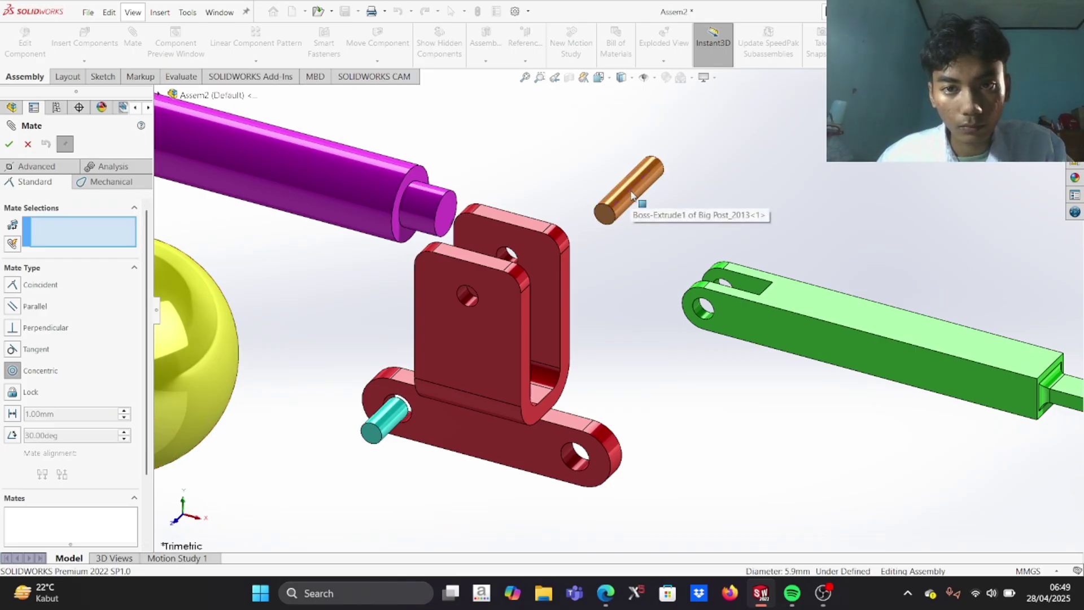
{"action": "scroll", "coordinate": [632, 195], "scroll_direction": "down", "scroll_amount": 2}
{"action": "left_click", "coordinate": [593, 226]}
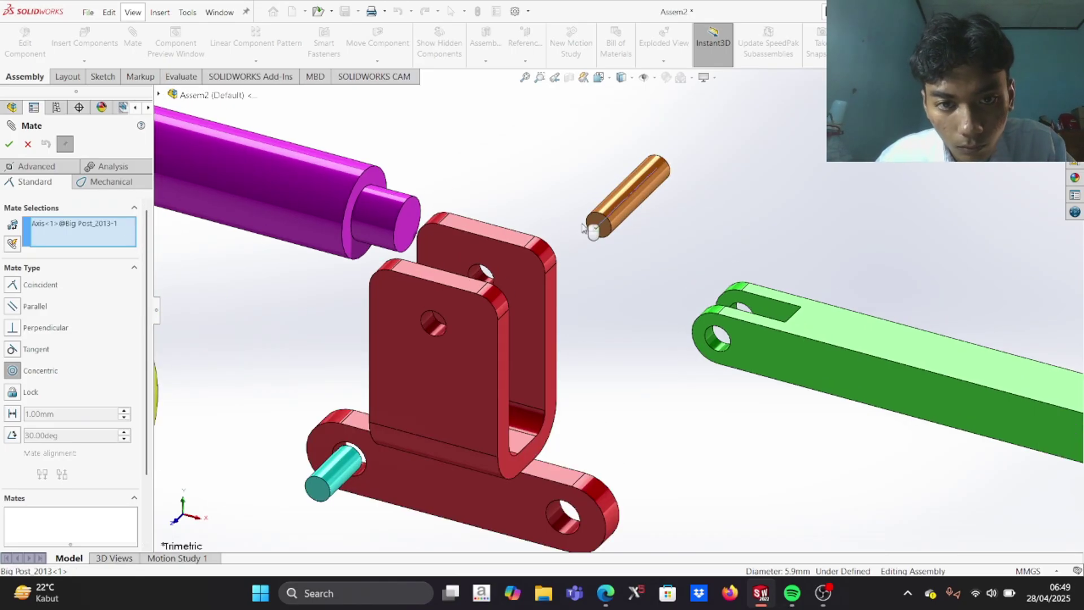
{"action": "left_click", "coordinate": [426, 325]}
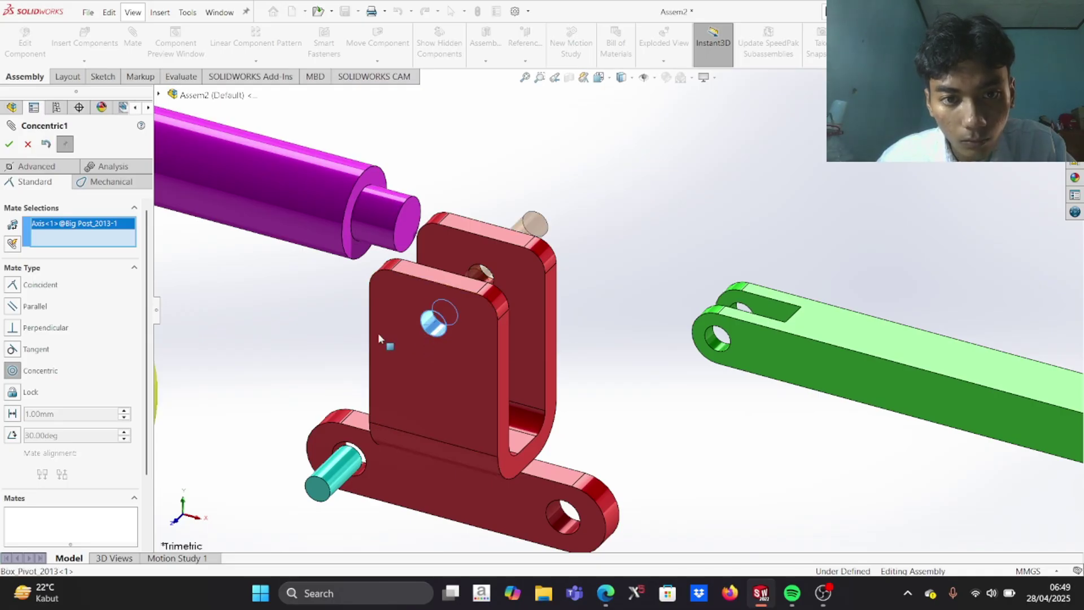
{"action": "left_click", "coordinate": [9, 145]}
{"action": "scroll", "coordinate": [379, 263], "scroll_direction": "down", "scroll_amount": 2}
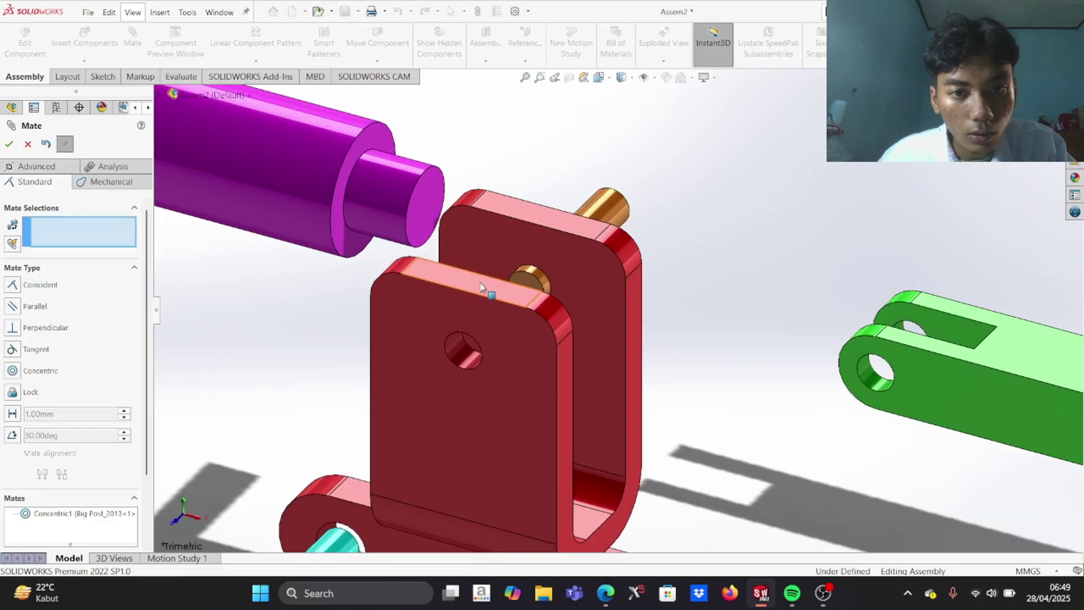
Add a coincident mate between the Big Post's end face and the outer face of the Box_Pivot's front plate
{"action": "left_click", "coordinate": [525, 284]}
{"action": "left_click", "coordinate": [432, 341]}
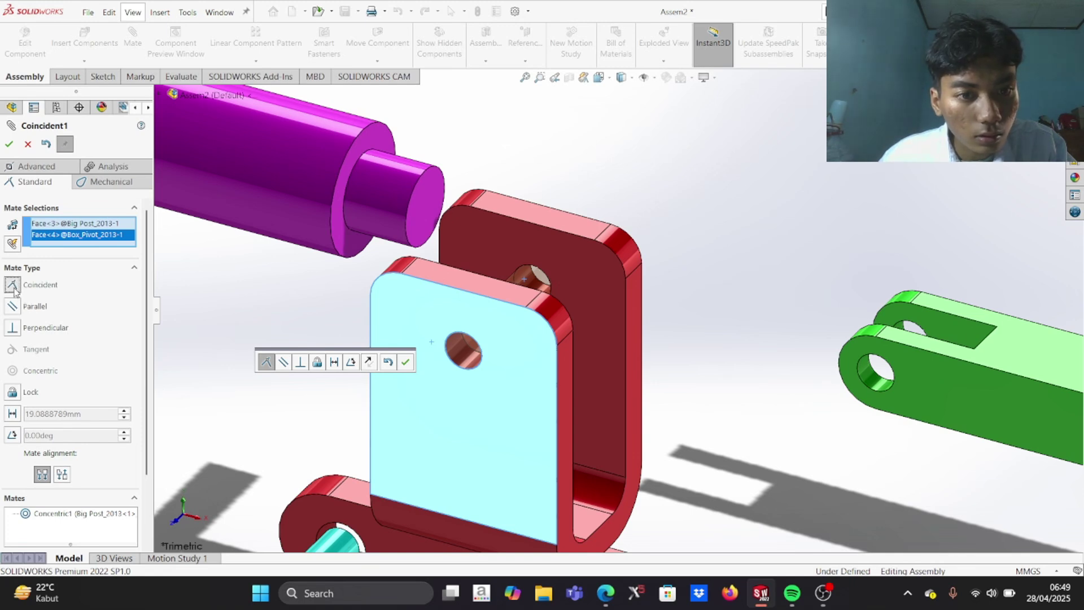
{"action": "left_click", "coordinate": [405, 362]}
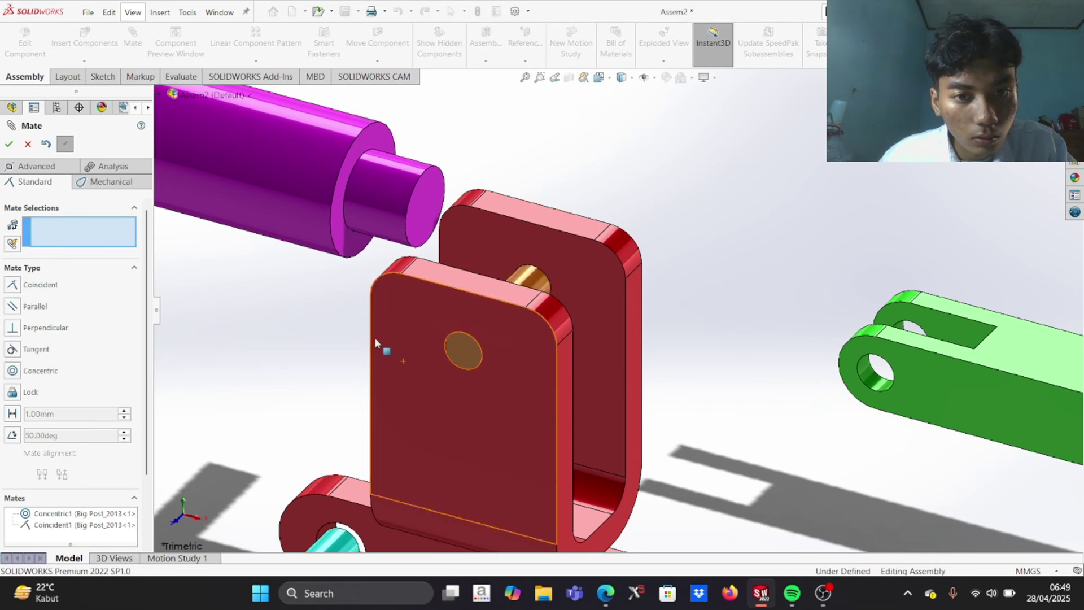
{"action": "scroll", "coordinate": [496, 339], "scroll_direction": "up", "scroll_amount": 3}
{"action": "key", "text": "f"}
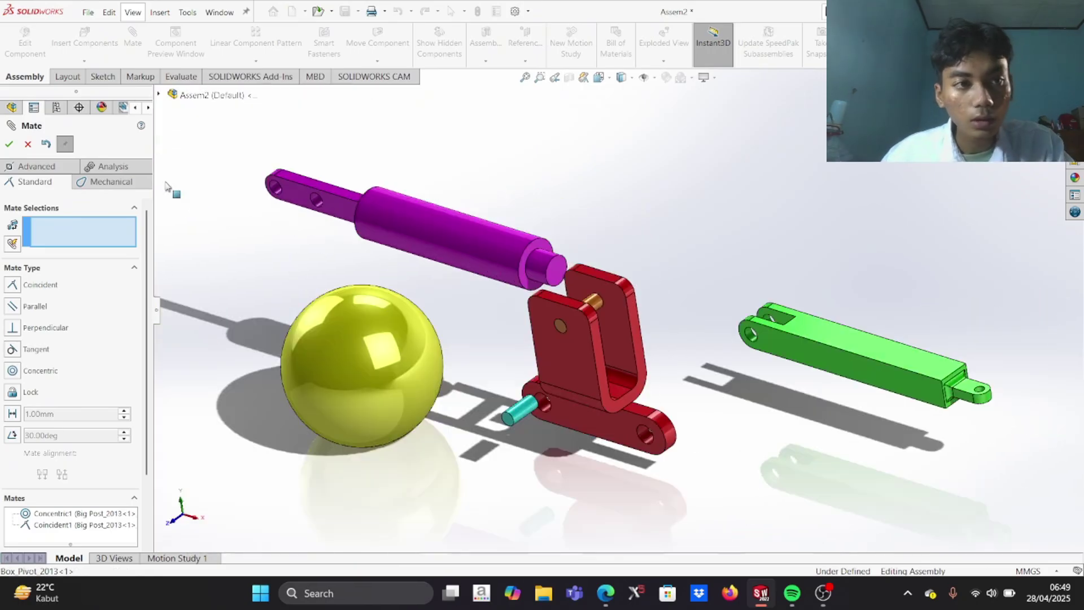
{"action": "left_click", "coordinate": [32, 147]}
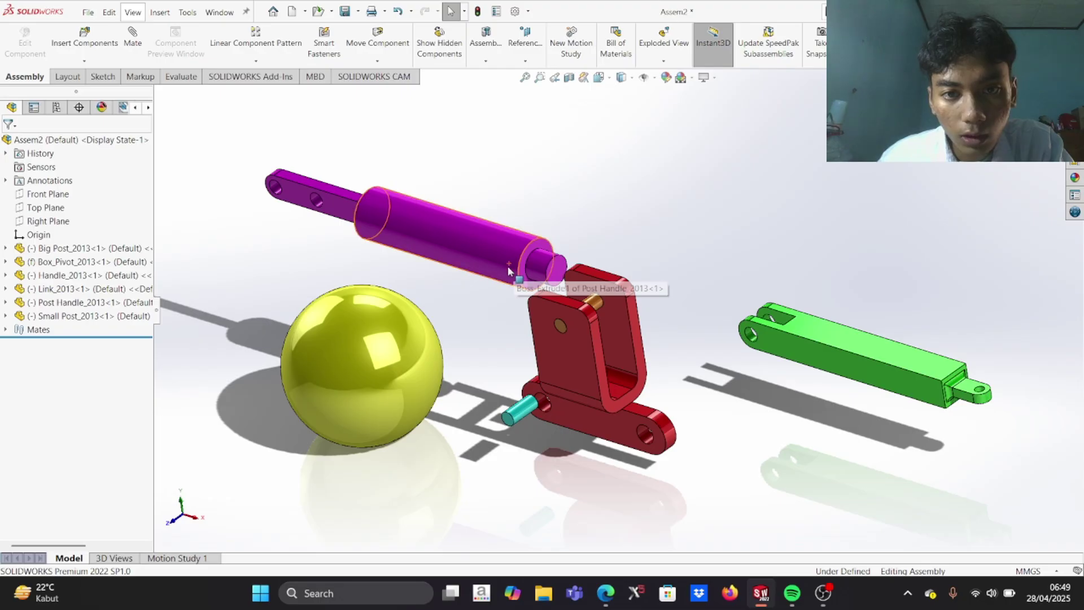
Move the Post Handle away from the Box_Pivot and rotate it so its flat, two-hole end points toward the bracket
{"action": "left_click_drag", "start_coordinate": [504, 266], "coordinate": [531, 244]}
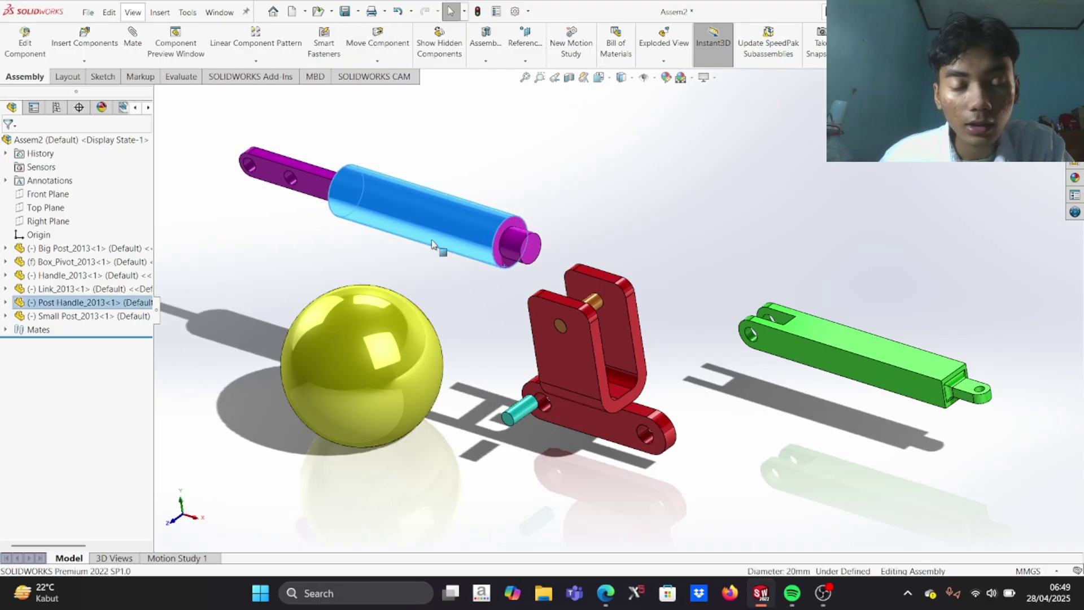
{"action": "right_click_drag", "start_coordinate": [446, 248], "coordinate": [489, 201]}
{"action": "right_click_drag", "start_coordinate": [385, 148], "coordinate": [349, 214]}
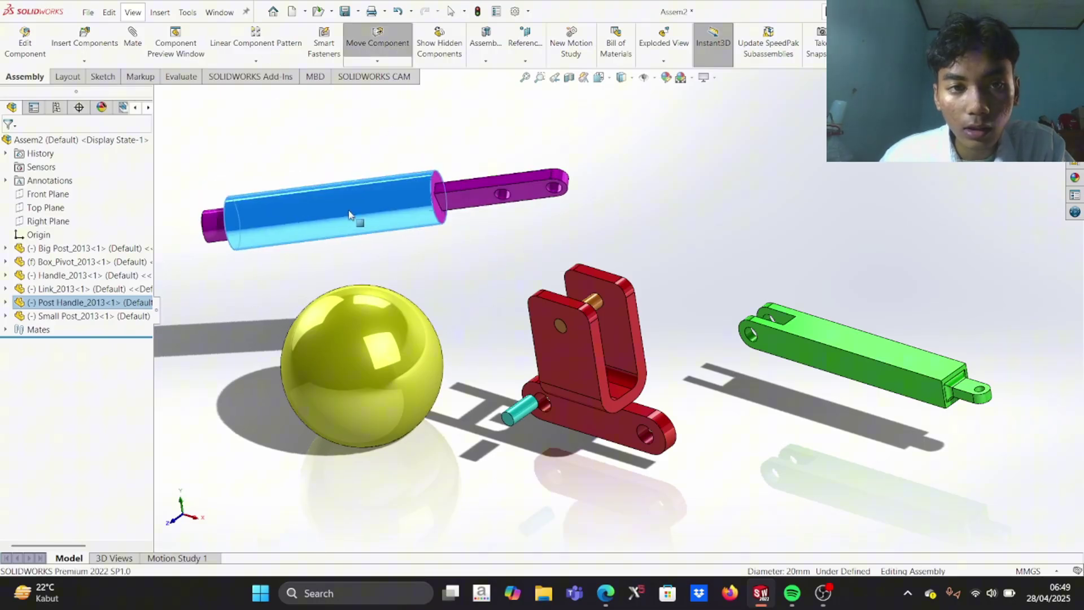
{"action": "right_click_drag", "start_coordinate": [346, 174], "coordinate": [542, 280]}
{"action": "scroll", "coordinate": [542, 279], "scroll_direction": "down", "scroll_amount": 4}
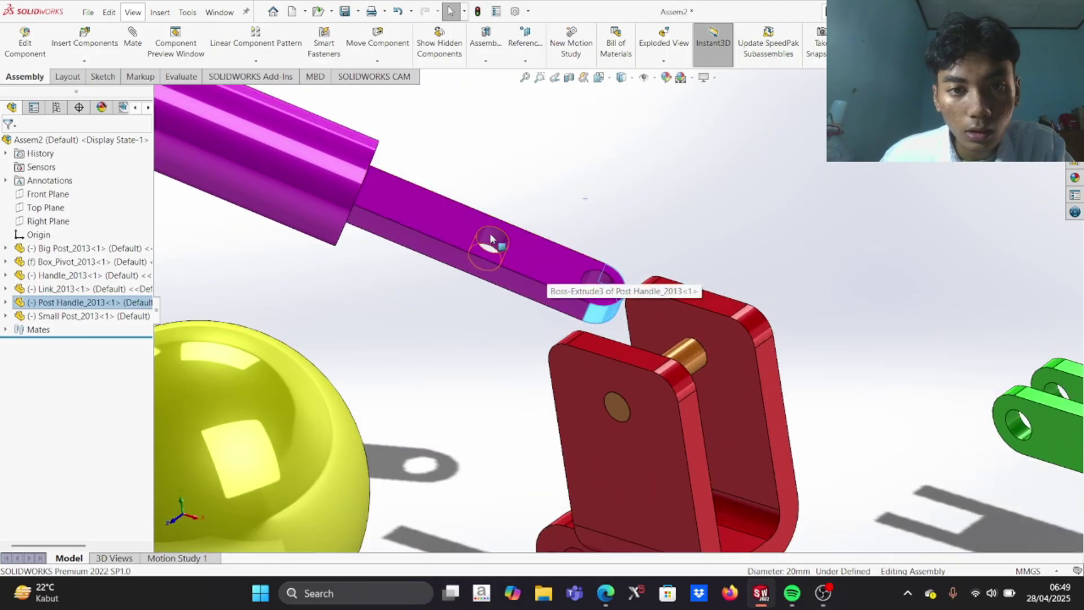
Clear the preselected face and add a concentric mate between the Post Handle's inner hole and the Big Post's cylindrical face
{"action": "left_click", "coordinate": [142, 51]}
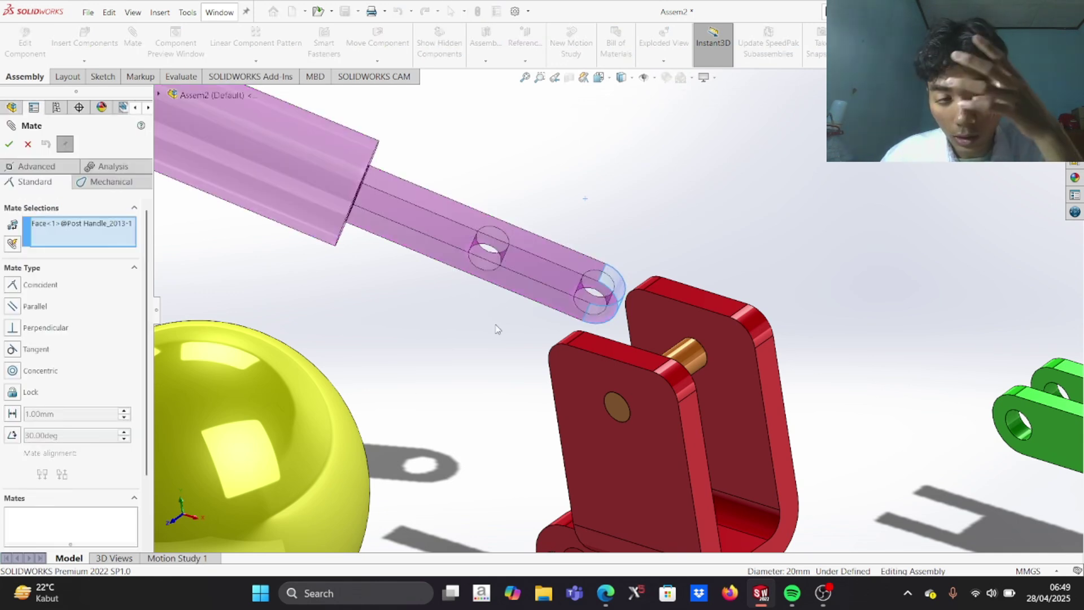
{"action": "left_click", "coordinate": [64, 224]}
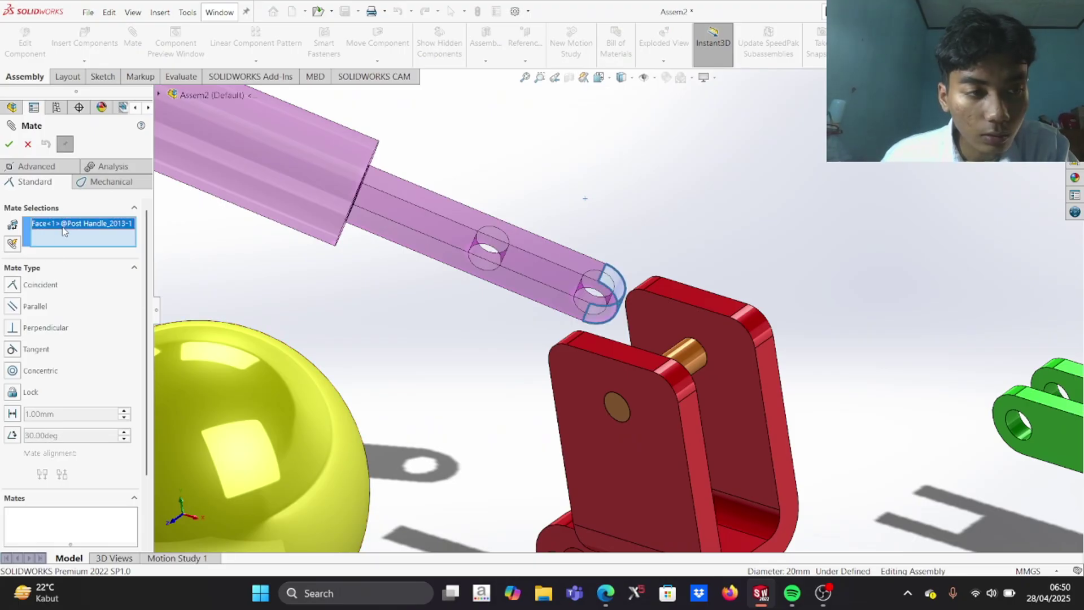
{"action": "key", "text": "Delete"}
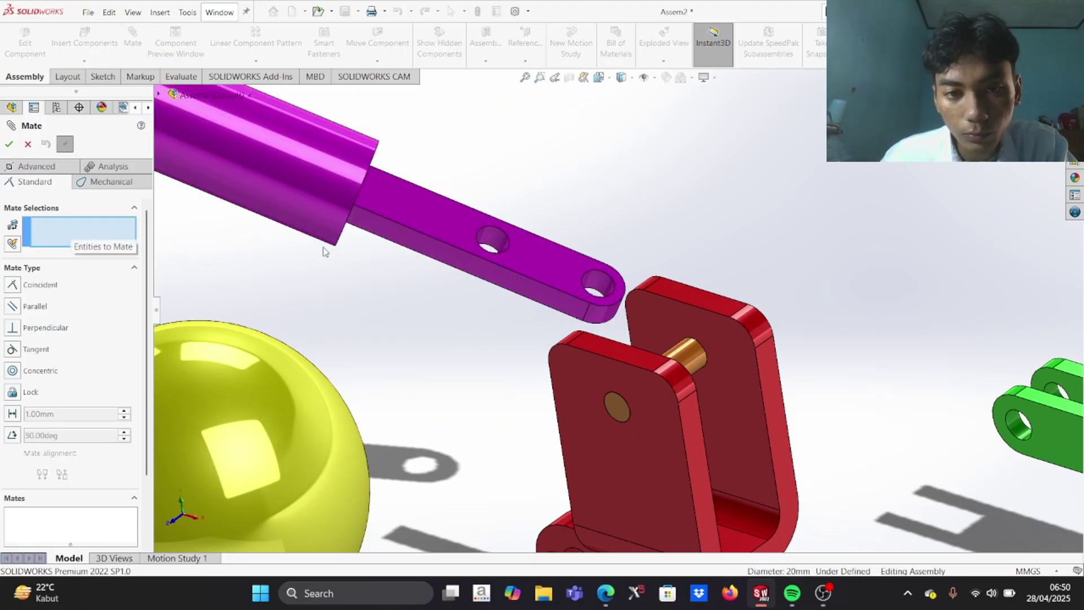
{"action": "left_click", "coordinate": [502, 247]}
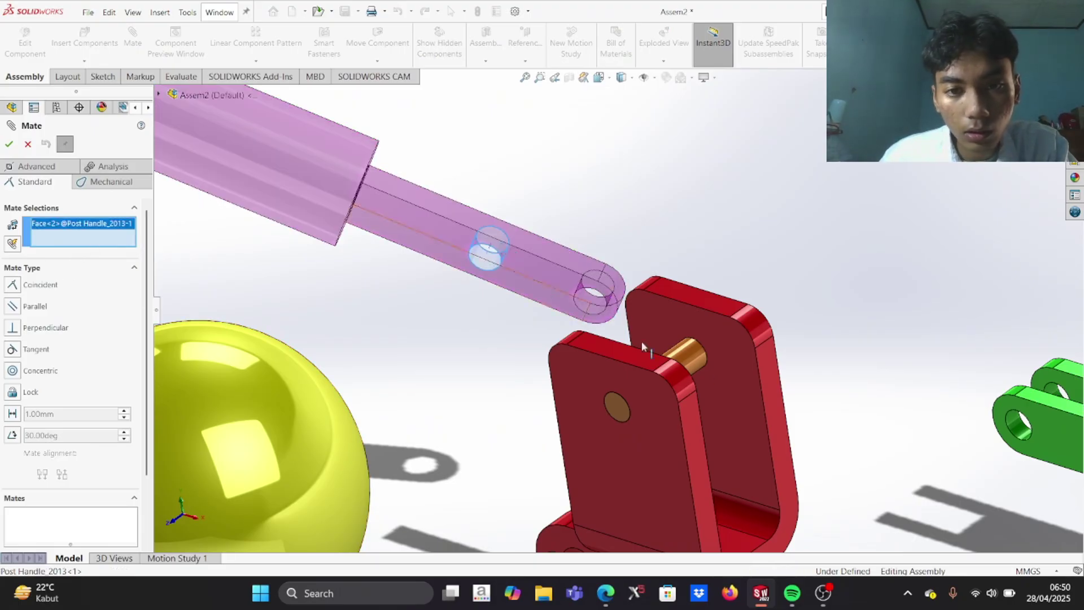
{"action": "left_click", "coordinate": [695, 364]}
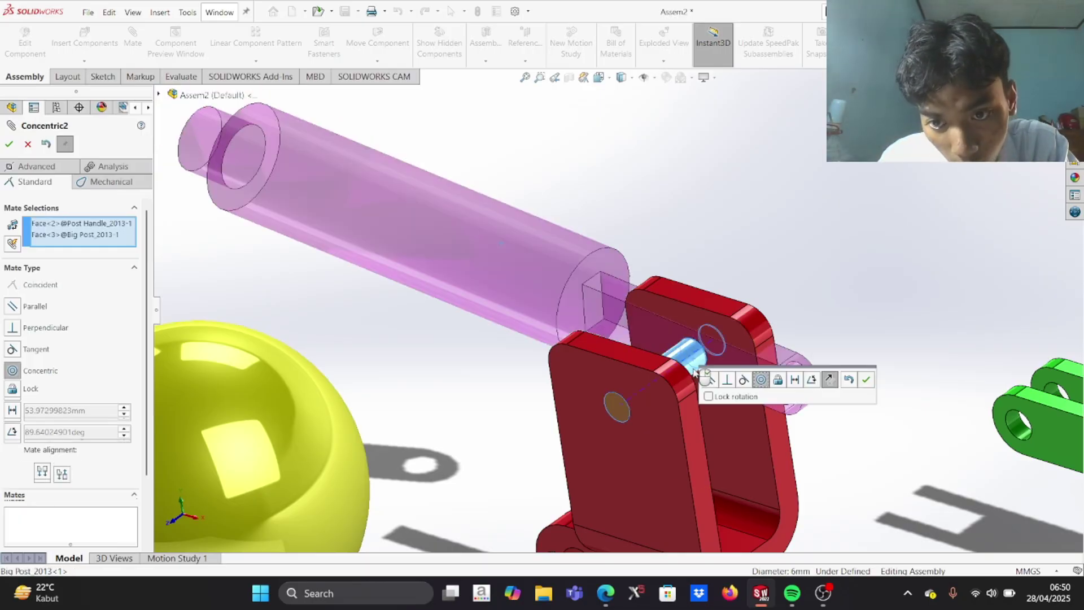
{"action": "scroll", "coordinate": [687, 366], "scroll_direction": "down", "scroll_amount": 3}
{"action": "scroll", "coordinate": [652, 339], "scroll_direction": "up", "scroll_amount": 4}
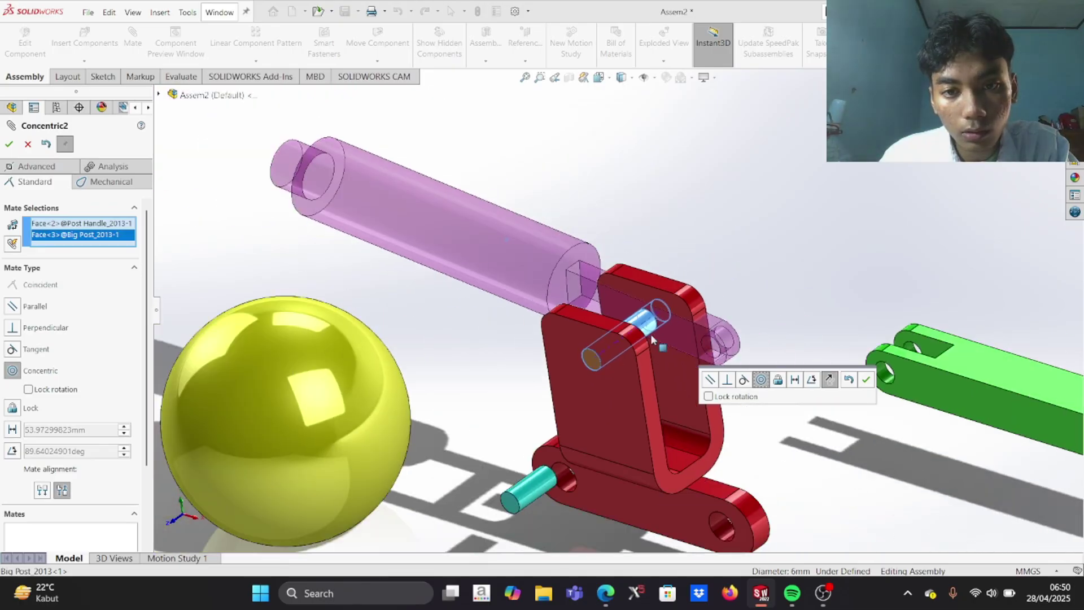
{"action": "left_click", "coordinate": [860, 383]}
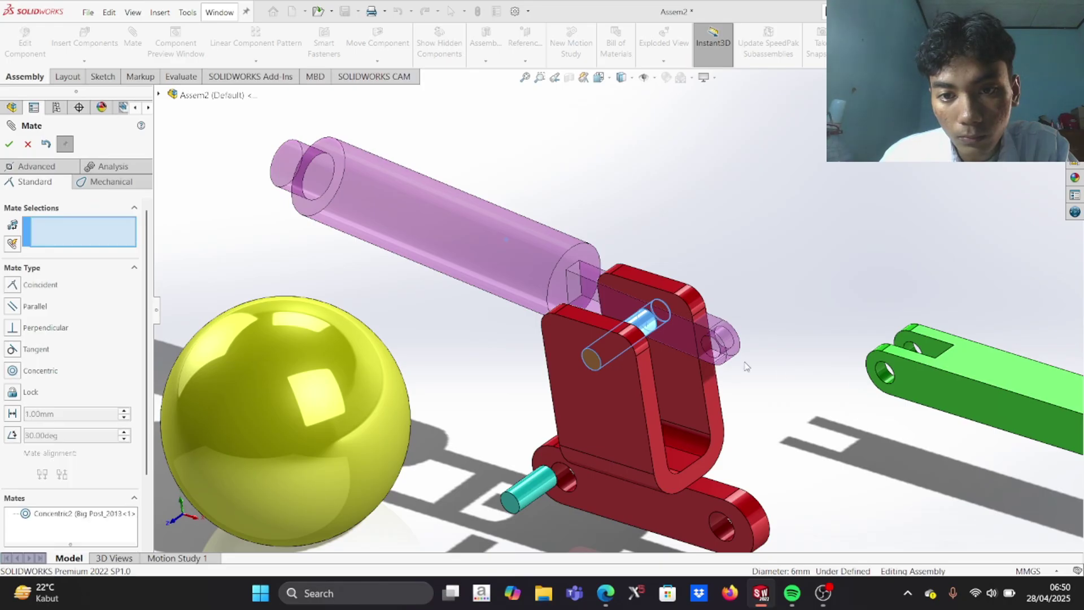
Add a 6.5 mm distance mate between the Post Handle's flat side and the inner face of the Box_Pivot's front plate
{"action": "middle_click_drag", "start_coordinate": [584, 307], "coordinate": [647, 269]}
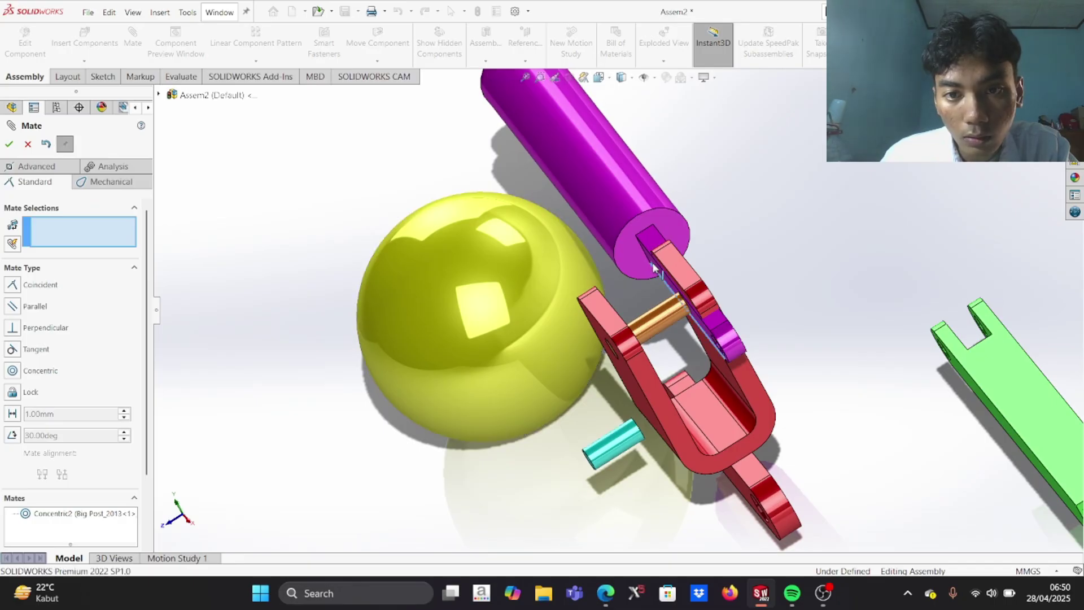
{"action": "scroll", "coordinate": [653, 269], "scroll_direction": "up", "scroll_amount": 4}
{"action": "middle_click_drag", "start_coordinate": [681, 285], "coordinate": [482, 436]}
{"action": "left_click", "coordinate": [610, 292]}
{"action": "left_click", "coordinate": [477, 433]}
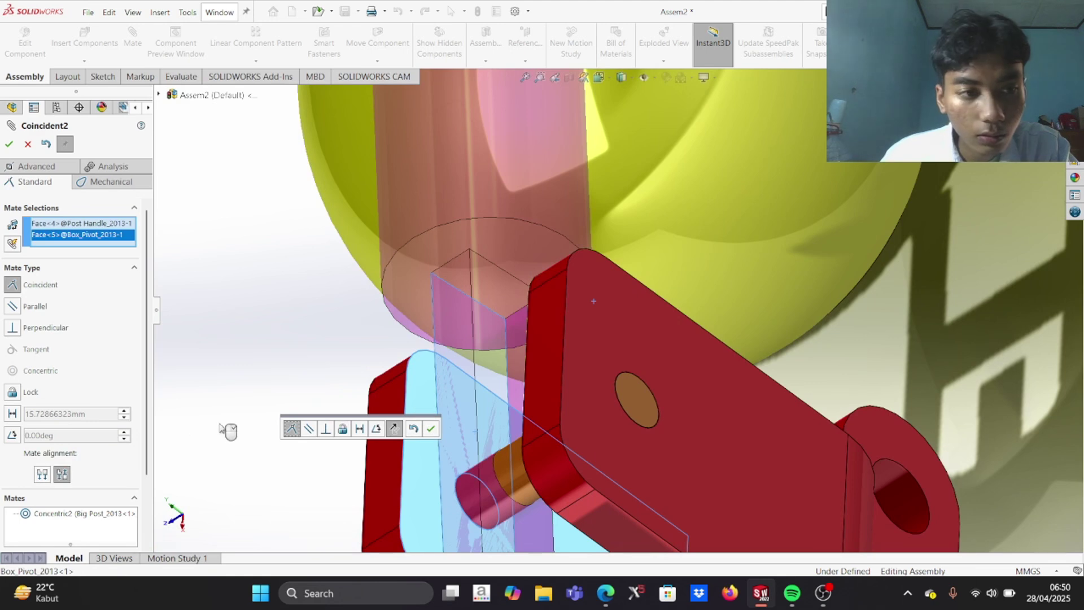
{"action": "left_click", "coordinate": [12, 413]}
{"action": "type", "text": "6.5"}
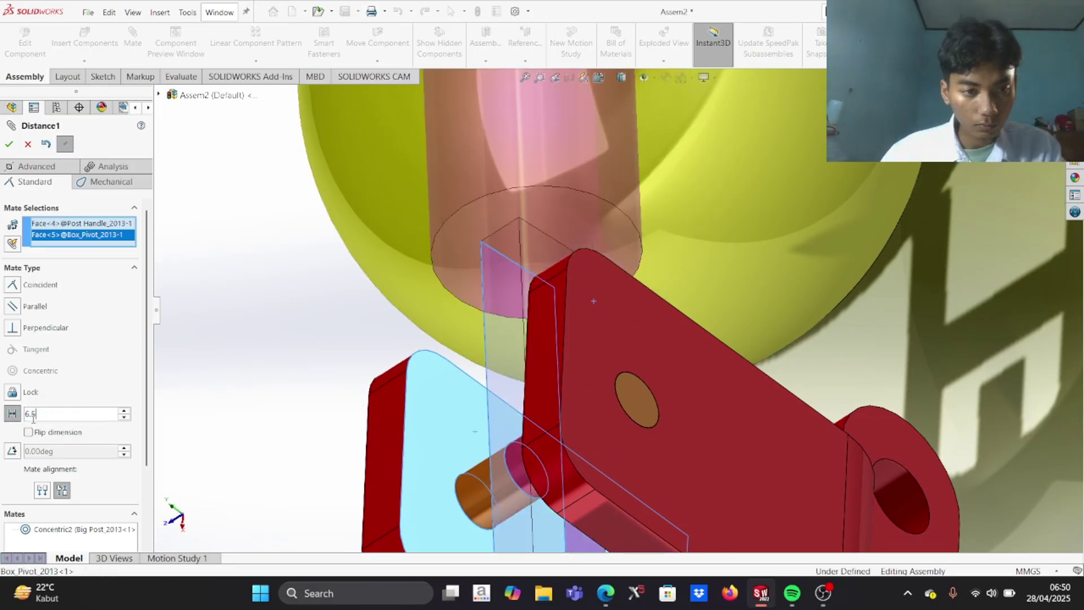
{"action": "key", "text": "Return"}
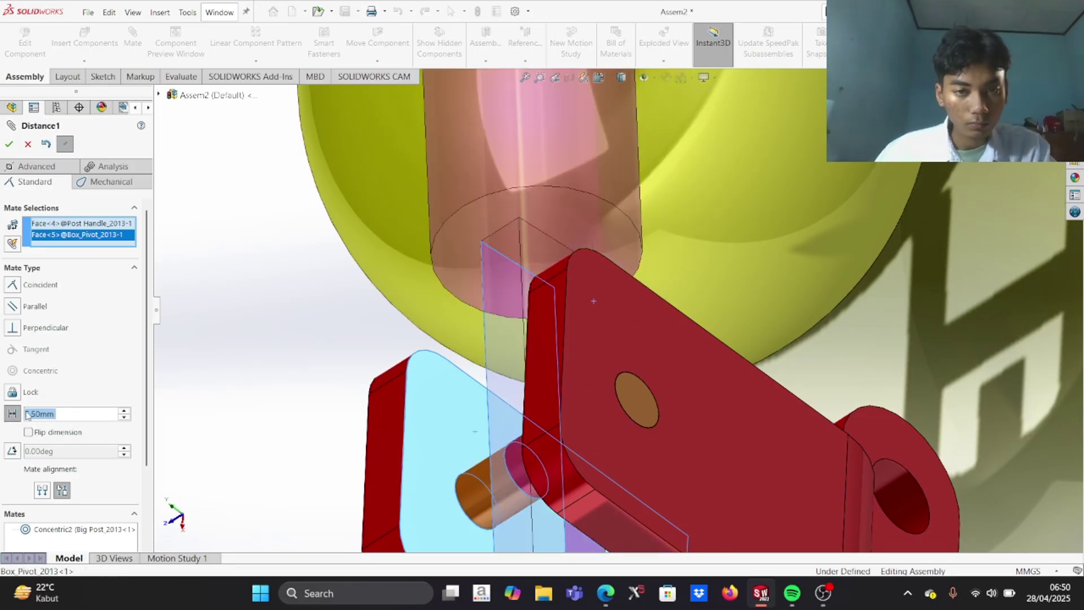
{"action": "middle_click_drag", "start_coordinate": [520, 450], "coordinate": [361, 317]}
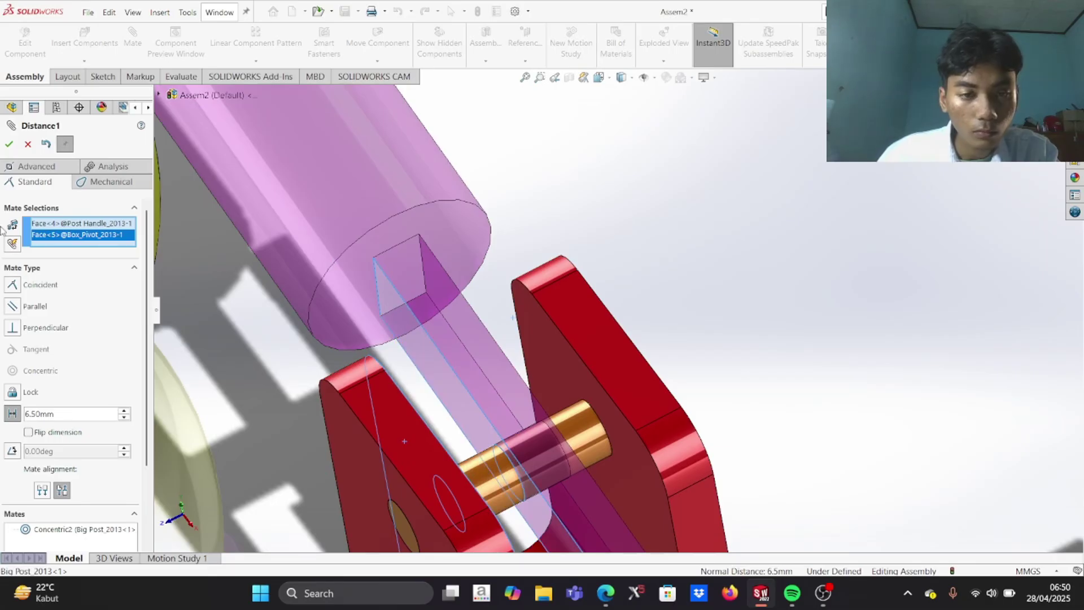
{"action": "left_click", "coordinate": [9, 145]}
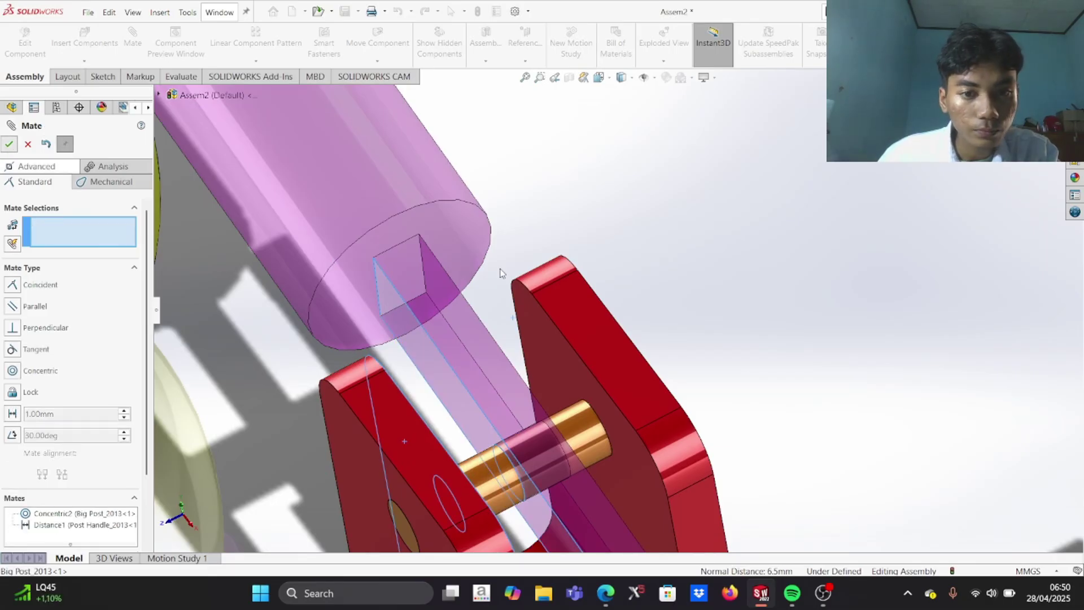
Add a concentric mate between the hole in the ball-shaped Handle and the Post Handle's narrow round end
{"action": "scroll", "coordinate": [499, 268], "scroll_direction": "down", "scroll_amount": 5}
{"action": "middle_click_drag", "start_coordinate": [500, 267], "coordinate": [528, 271]}
{"action": "scroll", "coordinate": [463, 266], "scroll_direction": "down", "scroll_amount": 3}
{"action": "middle_click_drag", "start_coordinate": [463, 266], "coordinate": [410, 308]}
{"action": "middle_click_drag", "start_coordinate": [398, 230], "coordinate": [380, 245]}
{"action": "middle_click_drag", "start_coordinate": [362, 189], "coordinate": [337, 194]}
{"action": "scroll", "coordinate": [338, 194], "scroll_direction": "up", "scroll_amount": 5}
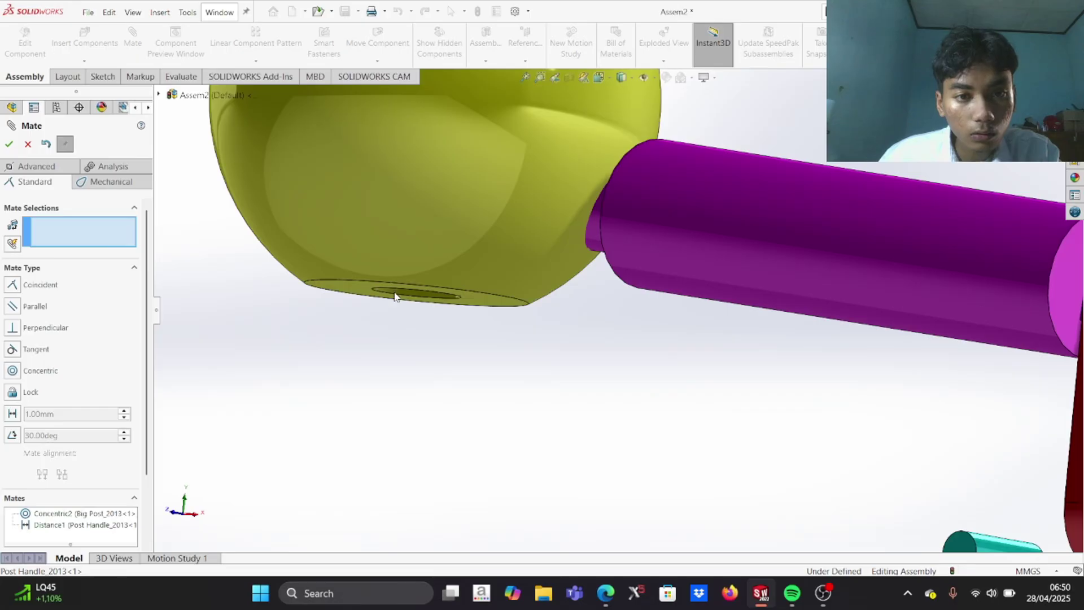
{"action": "scroll", "coordinate": [396, 296], "scroll_direction": "up", "scroll_amount": 2}
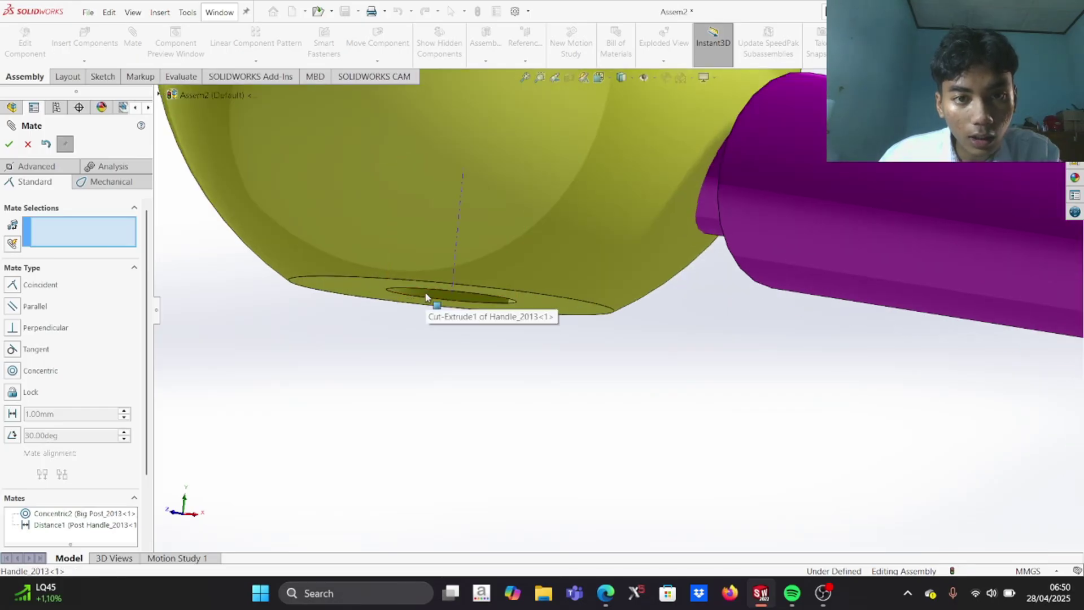
{"action": "left_click", "coordinate": [426, 298]}
{"action": "middle_click_drag", "start_coordinate": [723, 254], "coordinate": [758, 266]}
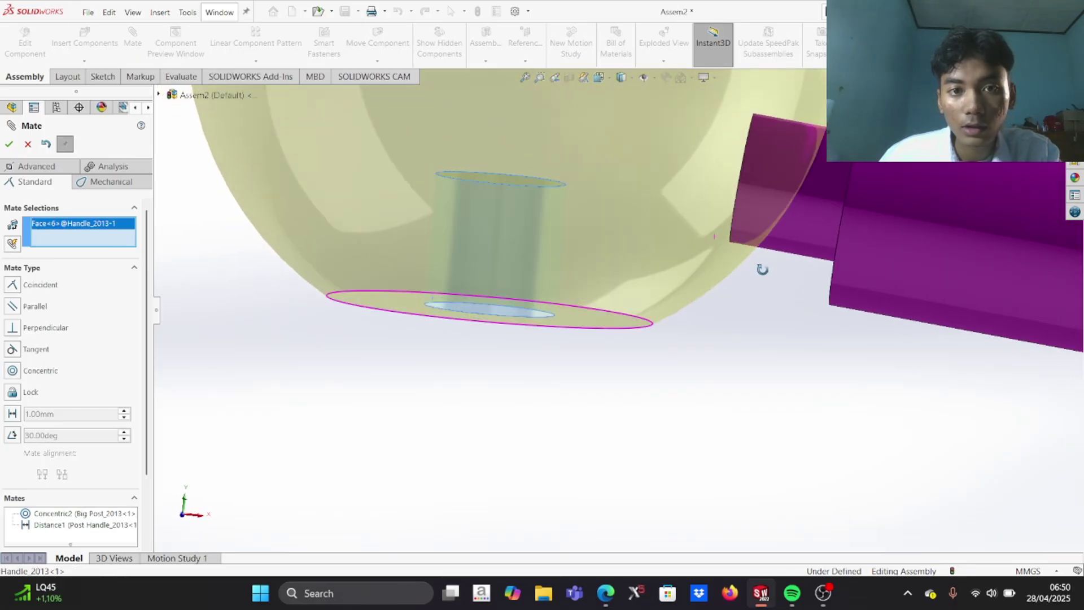
{"action": "left_click", "coordinate": [790, 200]}
{"action": "middle_click_drag", "start_coordinate": [678, 243], "coordinate": [481, 271]}
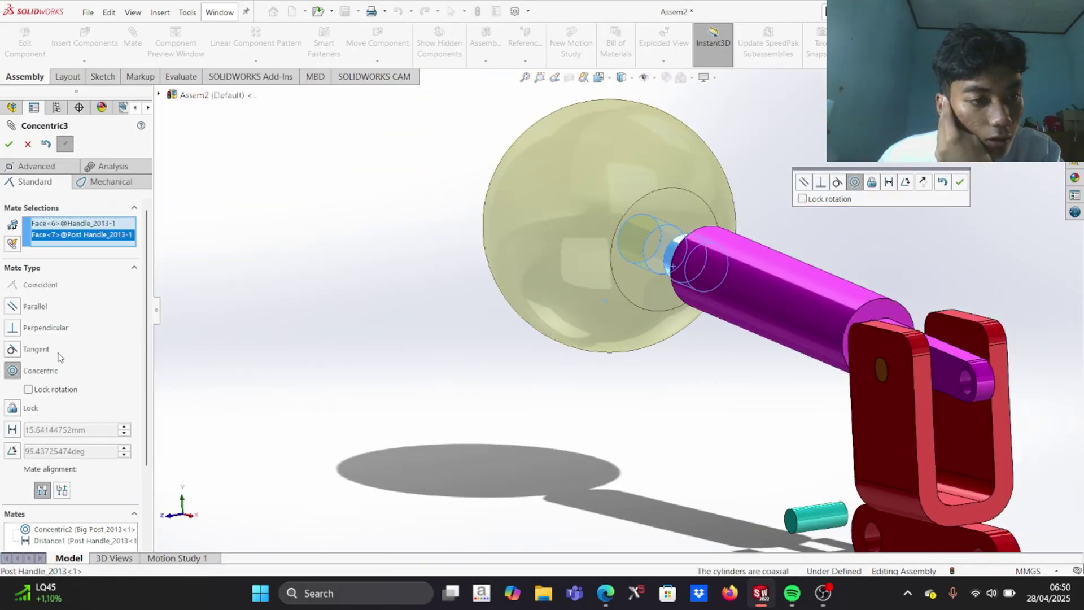
{"action": "scroll", "coordinate": [657, 266], "scroll_direction": "down", "scroll_amount": 4}
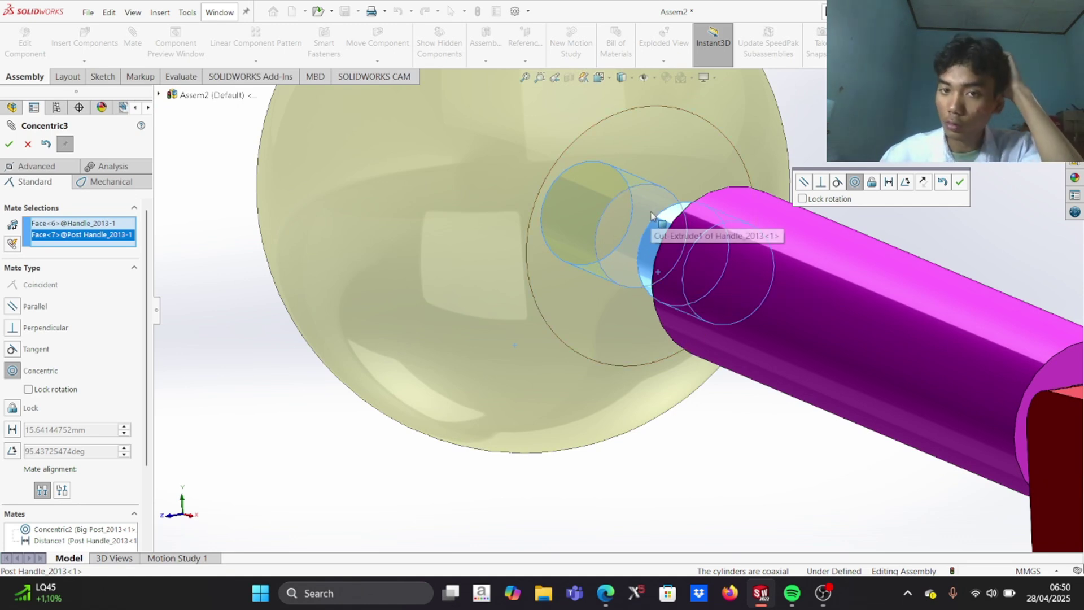
{"action": "scroll", "coordinate": [626, 242], "scroll_direction": "down", "scroll_amount": 3}
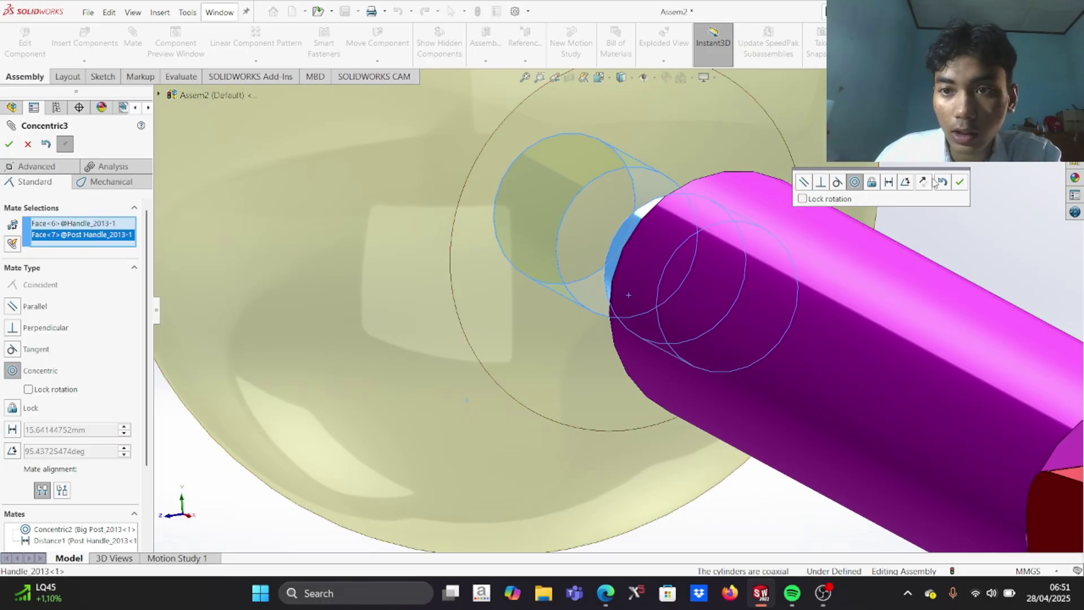
{"action": "left_click", "coordinate": [960, 182]}
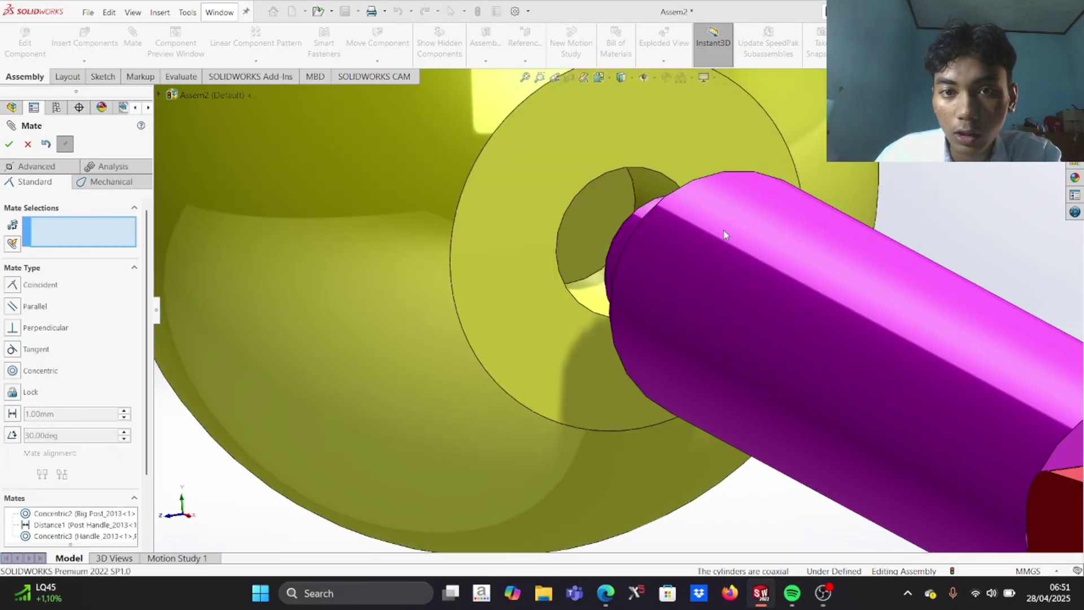
Add a coincident mate between the bottom face of the Handle's hole and the end face of the Post Handle's pin
{"action": "left_click", "coordinate": [598, 236]}
{"action": "middle_click_drag", "start_coordinate": [597, 235], "coordinate": [790, 293]}
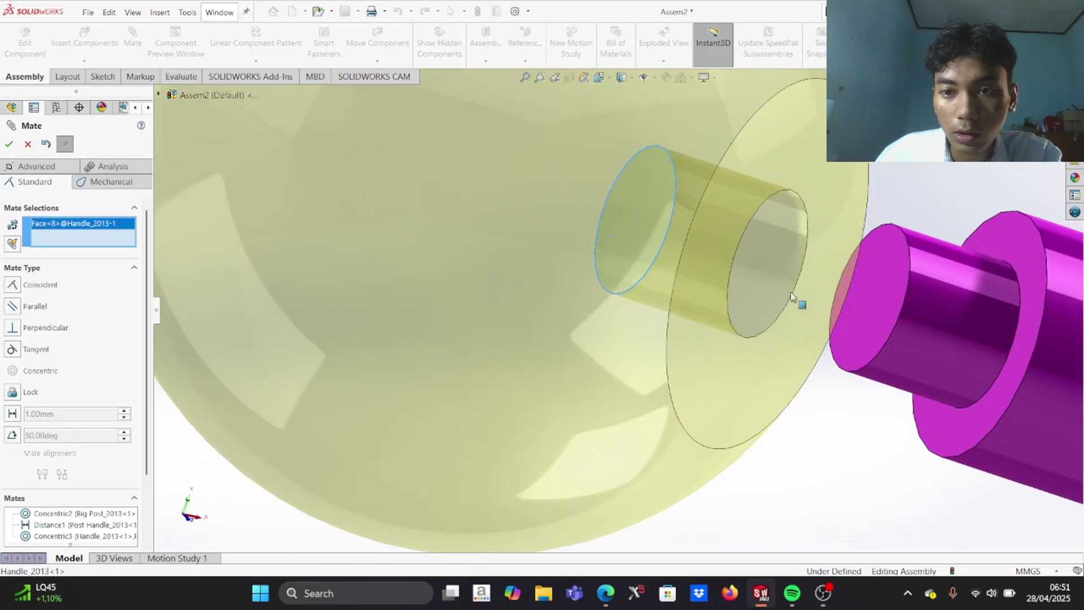
{"action": "left_click", "coordinate": [865, 306]}
{"action": "scroll", "coordinate": [599, 305], "scroll_direction": "up", "scroll_amount": 3}
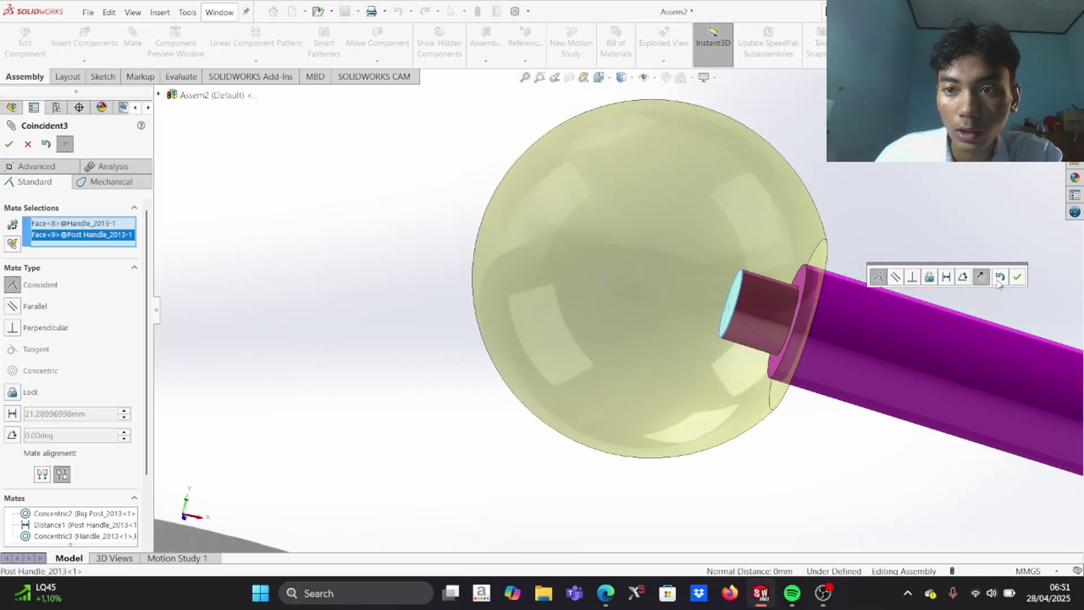
{"action": "left_click", "coordinate": [1017, 277]}
{"action": "scroll", "coordinate": [909, 316], "scroll_direction": "up", "scroll_amount": 6}
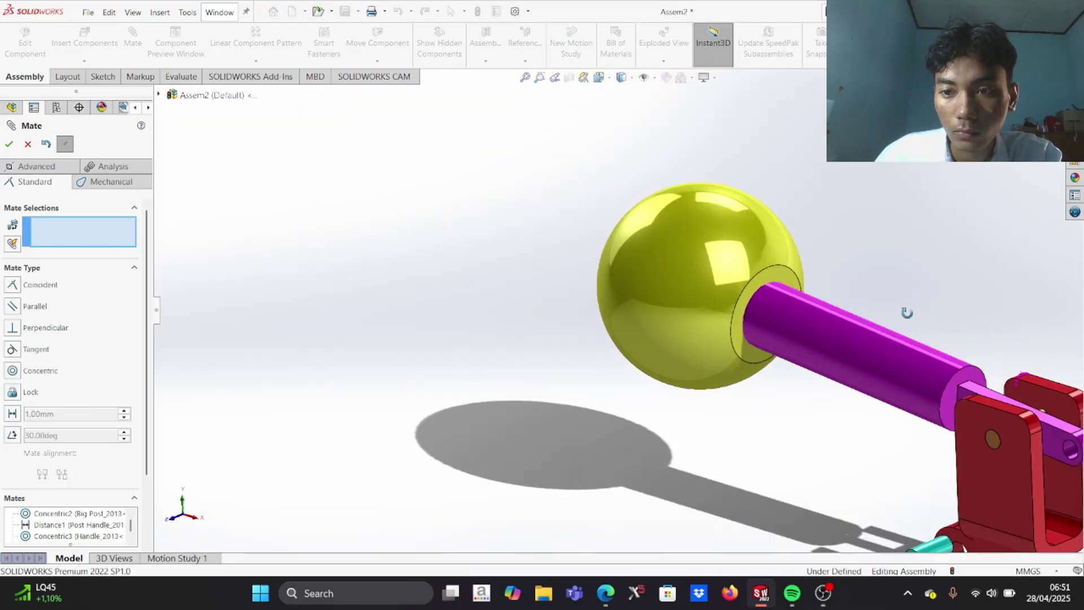
Move the Small Post from the Box_Pivot's lower arm to beside the Post Handle's holed end
{"action": "scroll", "coordinate": [920, 334], "scroll_direction": "down", "scroll_amount": 4}
{"action": "scroll", "coordinate": [626, 421], "scroll_direction": "down", "scroll_amount": 4}
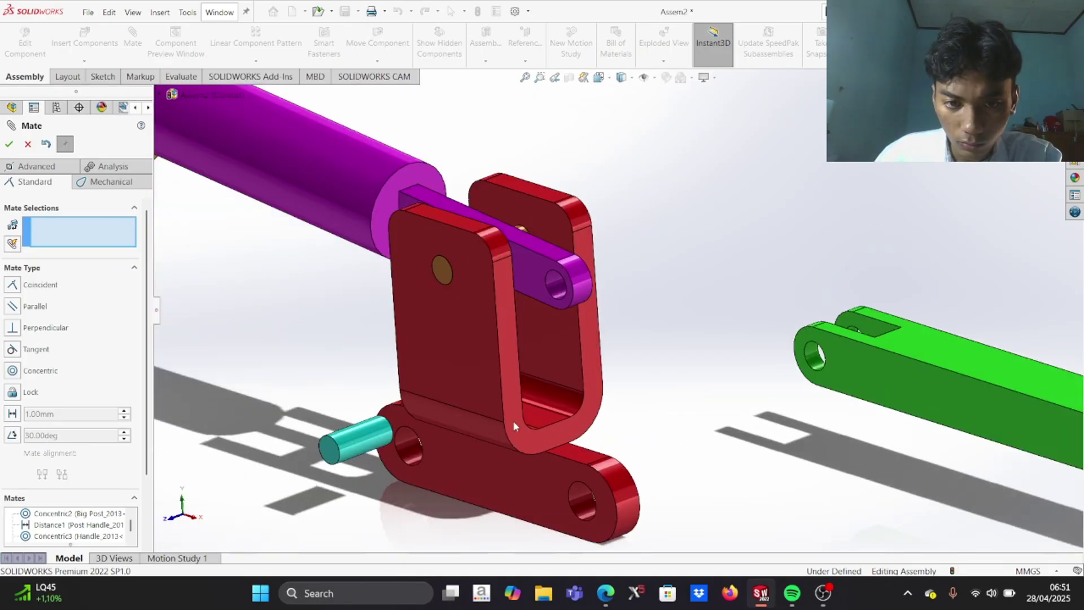
{"action": "left_click_drag", "start_coordinate": [365, 430], "coordinate": [706, 232]}
{"action": "scroll", "coordinate": [587, 300], "scroll_direction": "down", "scroll_amount": 2}
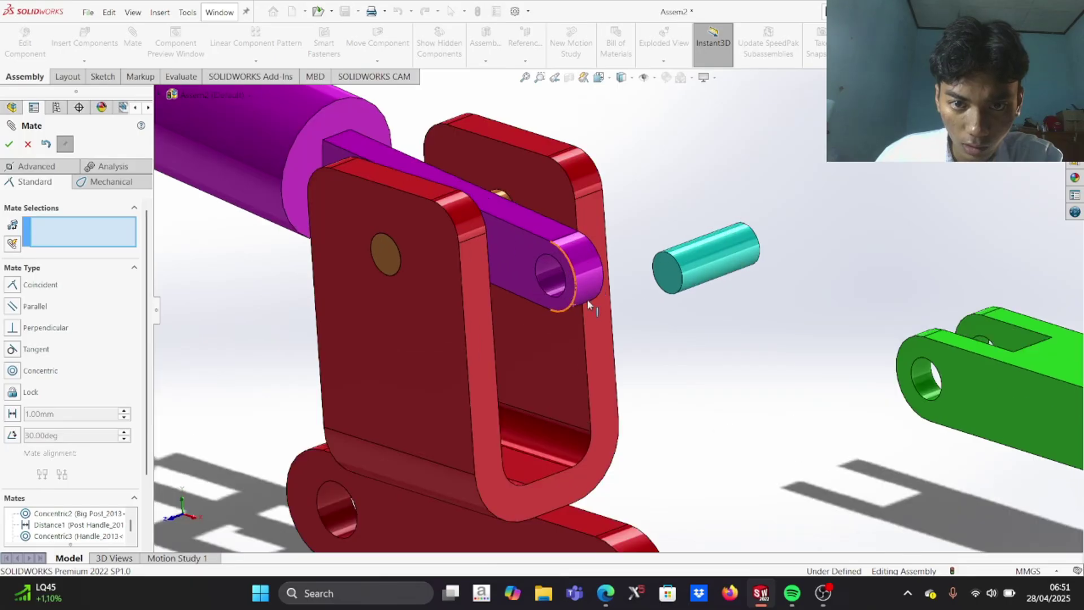
Add a concentric mate between the Post Handle's end hole axis and the cylindrical face of the Small Post
{"action": "left_click", "coordinate": [558, 279]}
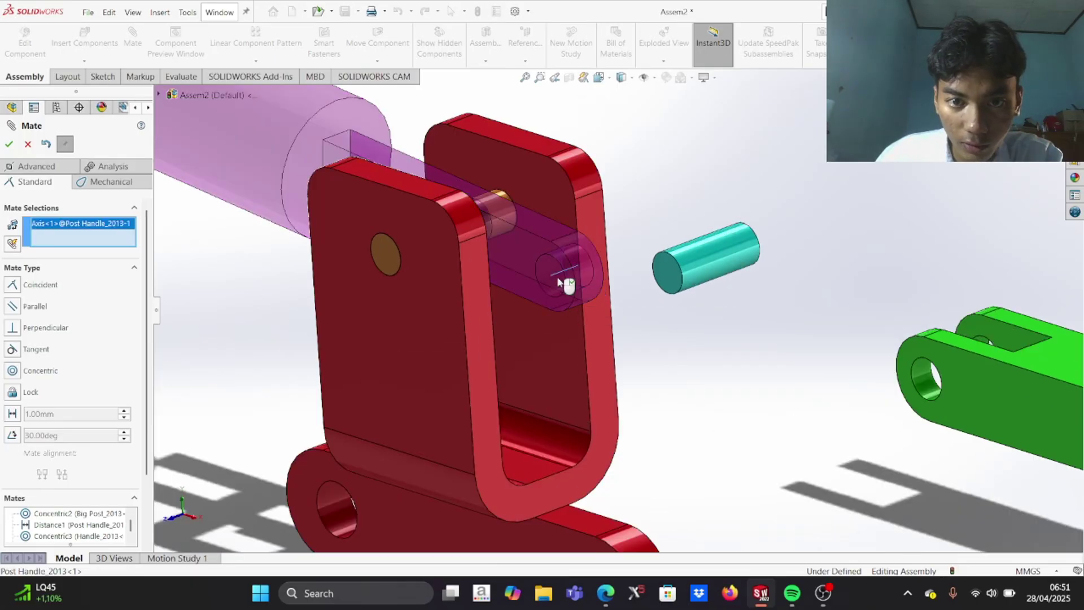
{"action": "scroll", "coordinate": [559, 281], "scroll_direction": "down", "scroll_amount": 4}
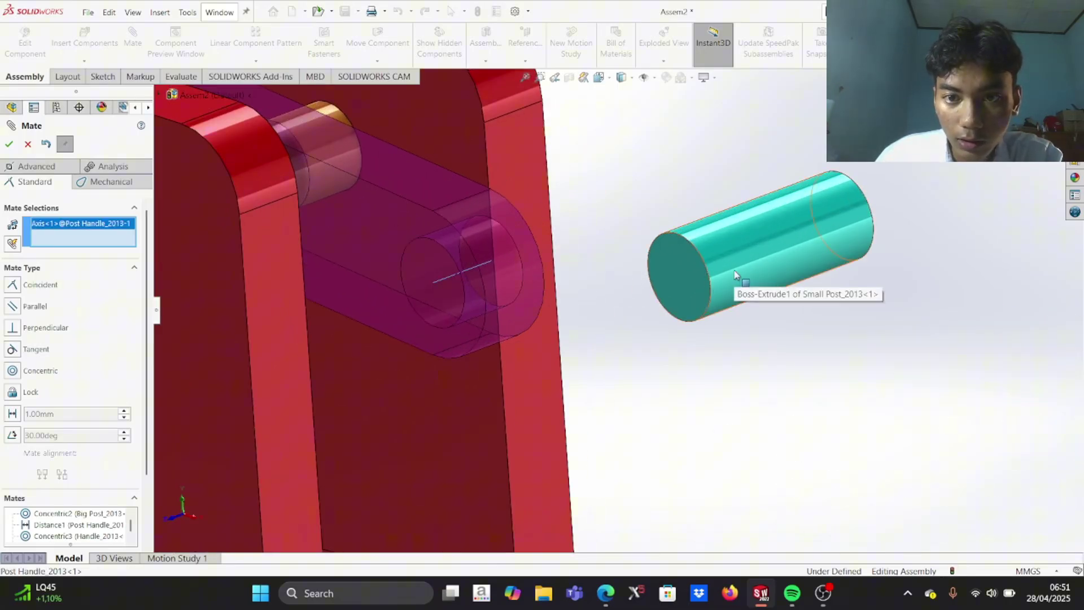
{"action": "left_click", "coordinate": [735, 275]}
{"action": "scroll", "coordinate": [738, 273], "scroll_direction": "up", "scroll_amount": 5}
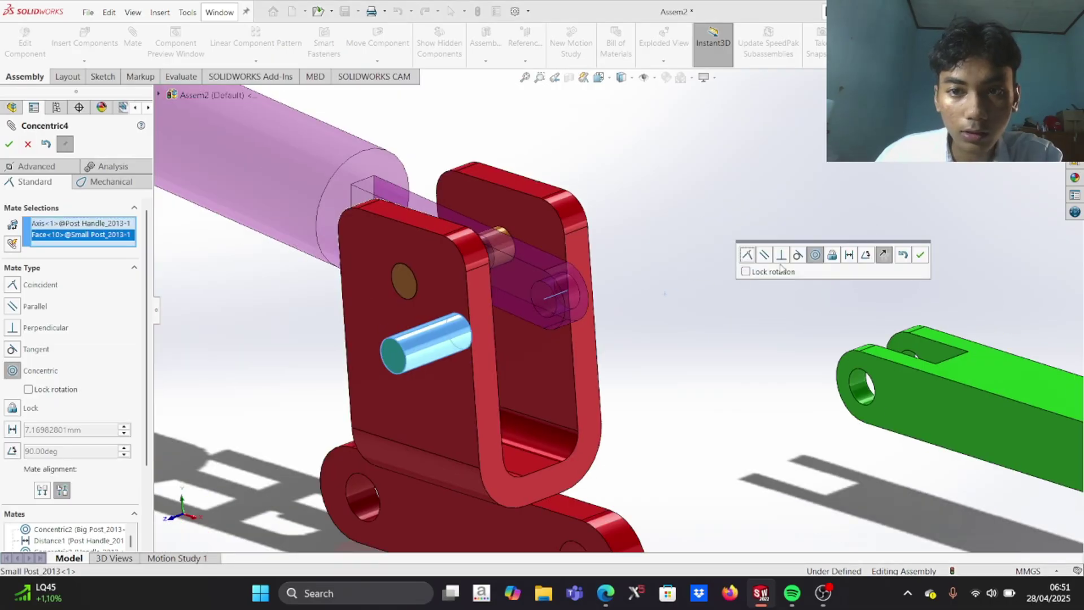
{"action": "left_click", "coordinate": [920, 255]}
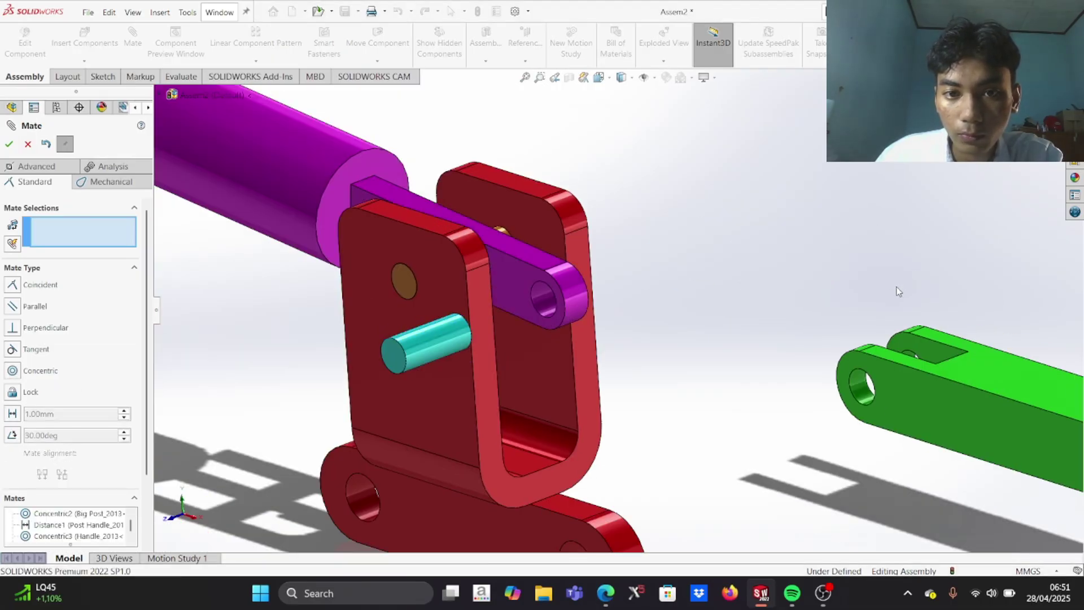
Add a concentric mate between the Link's fork hole and the Post Handle's end hole, and slide the Link's fork around the Post Handle
{"action": "scroll", "coordinate": [631, 354], "scroll_direction": "up", "scroll_amount": 3}
{"action": "scroll", "coordinate": [631, 354], "scroll_direction": "down", "scroll_amount": 5}
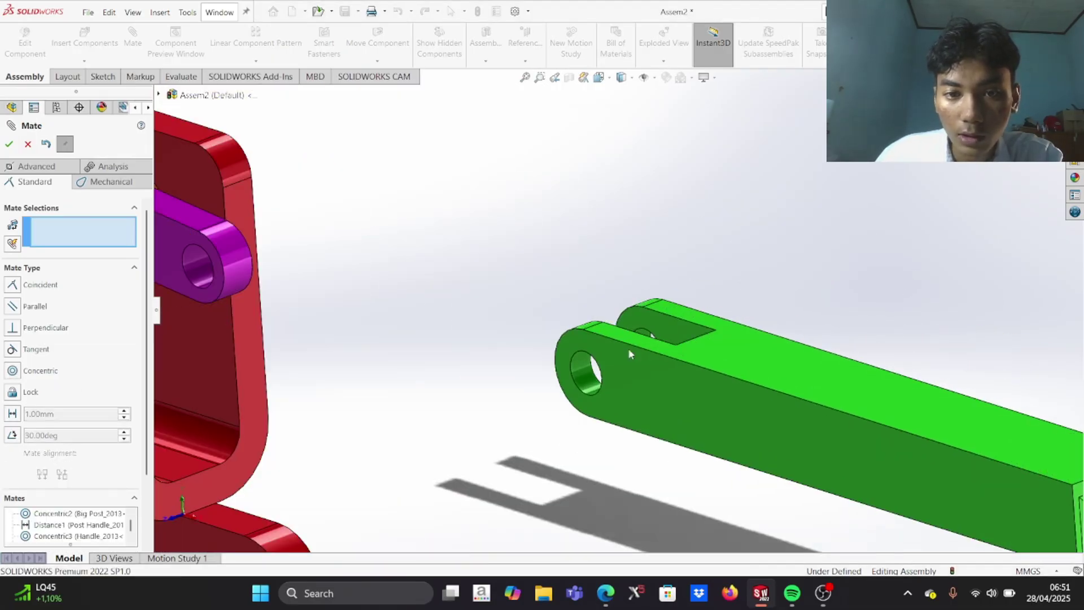
{"action": "left_click", "coordinate": [580, 368]}
{"action": "scroll", "coordinate": [381, 316], "scroll_direction": "down", "scroll_amount": 3}
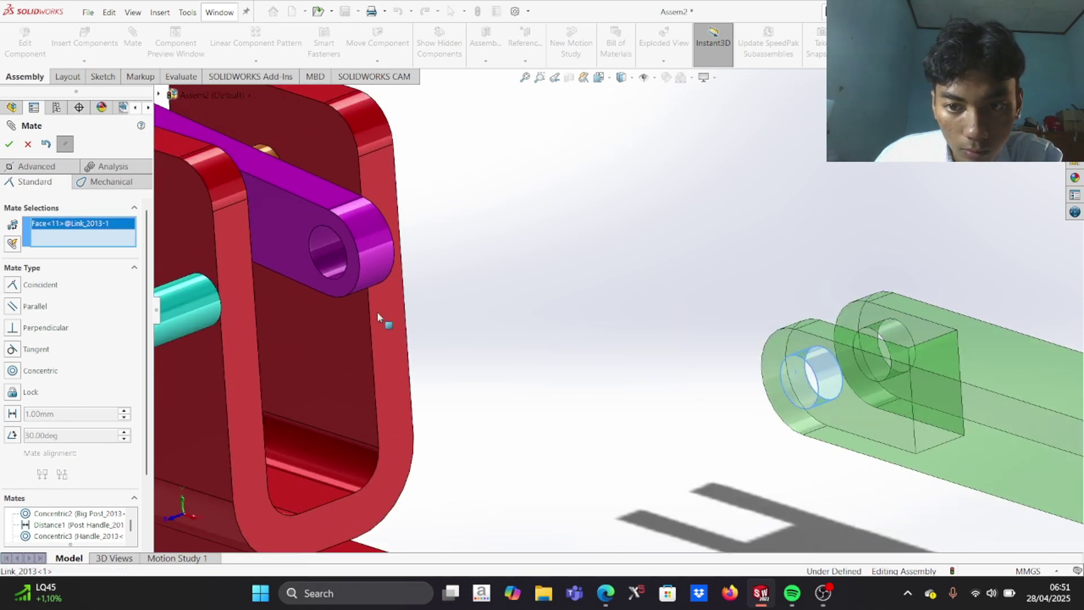
{"action": "left_click", "coordinate": [327, 258]}
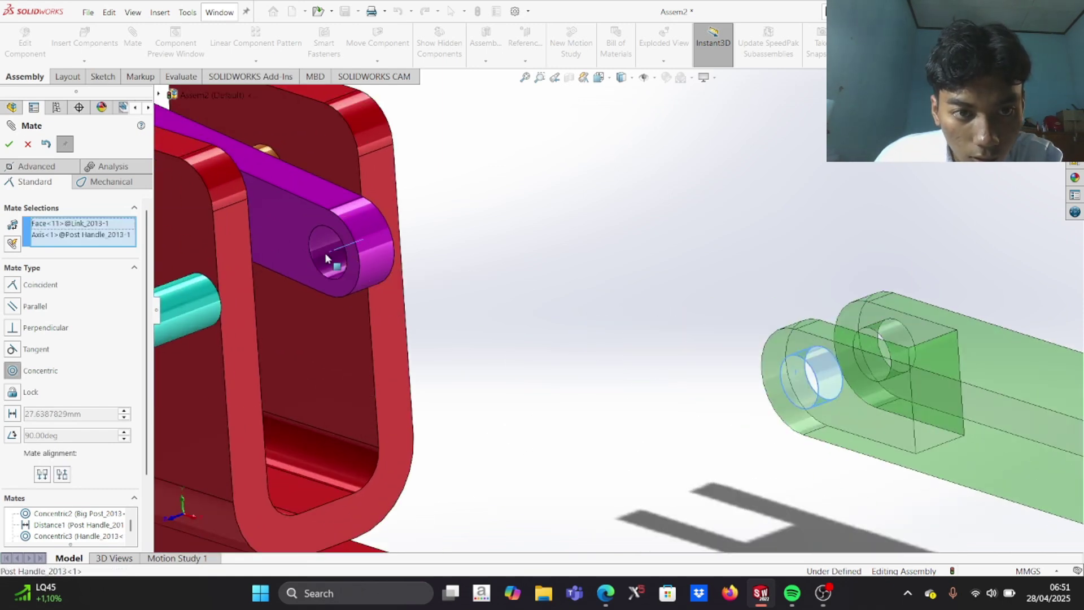
{"action": "scroll", "coordinate": [356, 282], "scroll_direction": "up", "scroll_amount": 3}
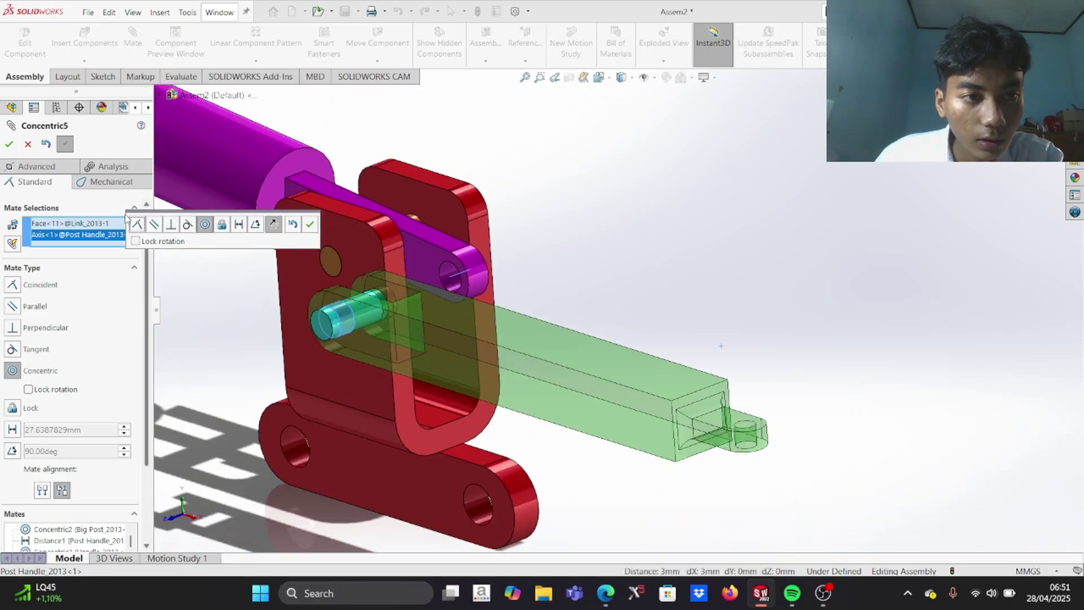
{"action": "left_click", "coordinate": [310, 225]}
{"action": "left_click_drag", "start_coordinate": [393, 323], "coordinate": [595, 298]}
Add a 1 mm distance mate between the inner face of the Link's fork and the adjacent flat side of the Post Handle
{"action": "middle_click_drag", "start_coordinate": [595, 297], "coordinate": [522, 322]}
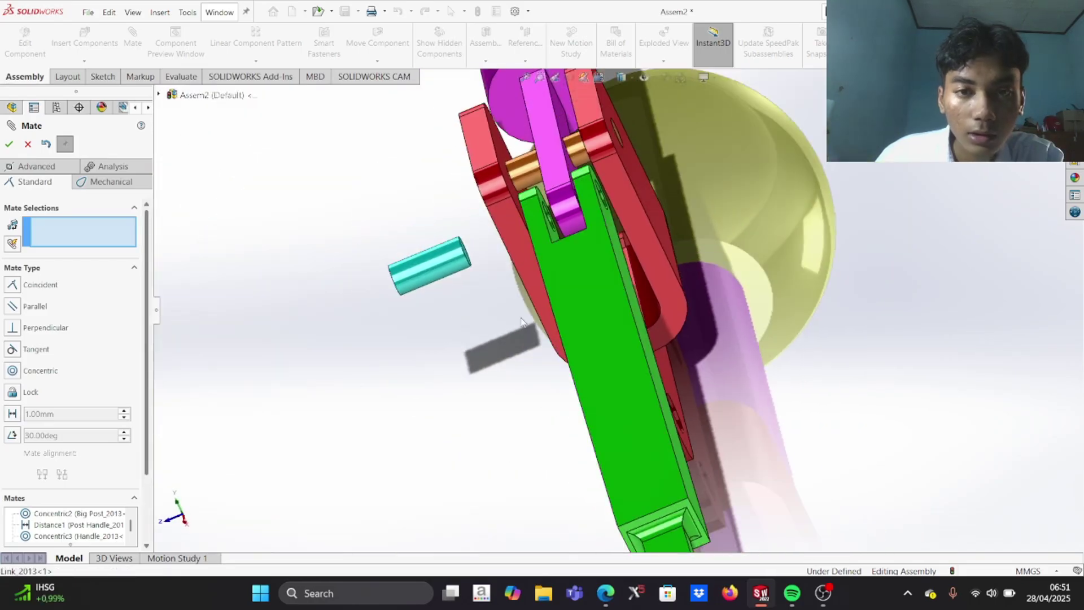
{"action": "scroll", "coordinate": [523, 322], "scroll_direction": "down", "scroll_amount": 5}
{"action": "left_click", "coordinate": [528, 181]}
{"action": "middle_click_drag", "start_coordinate": [528, 182], "coordinate": [537, 176]}
{"action": "left_click", "coordinate": [531, 172]}
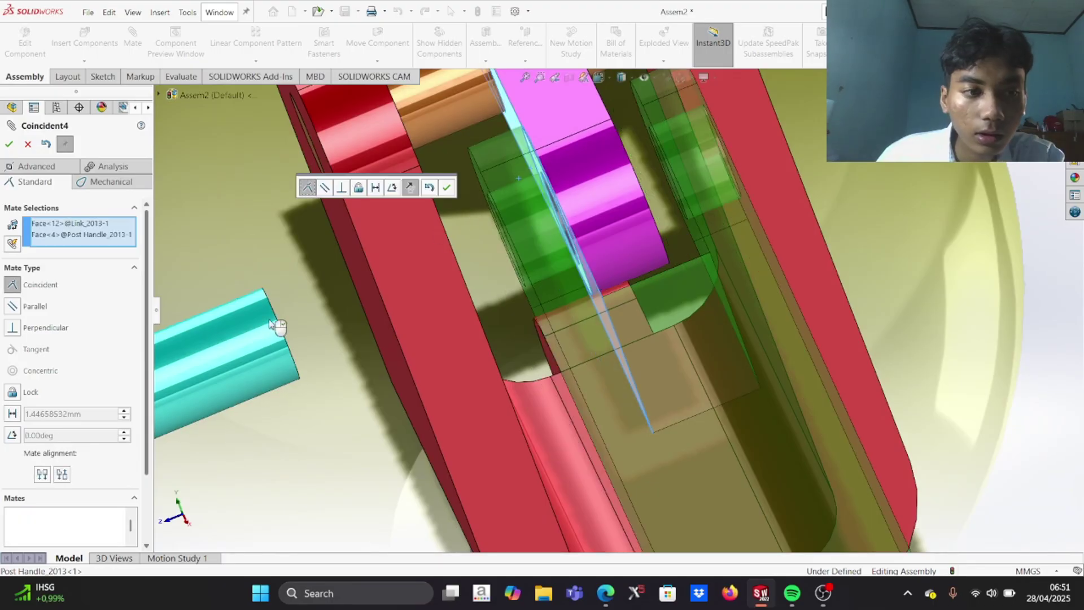
{"action": "left_click", "coordinate": [12, 413]}
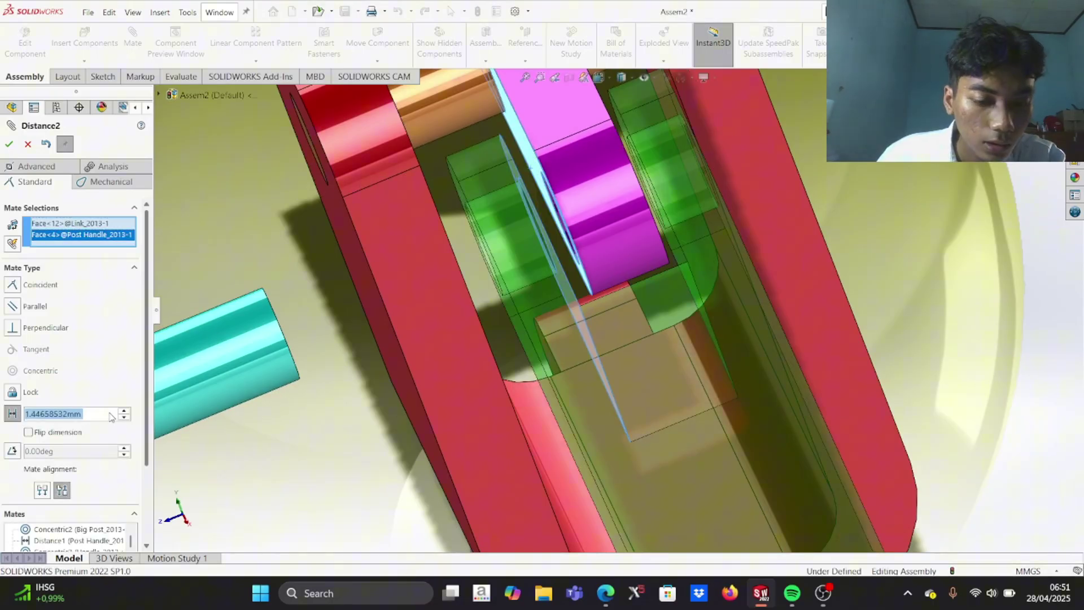
{"action": "type", "text": "1"}
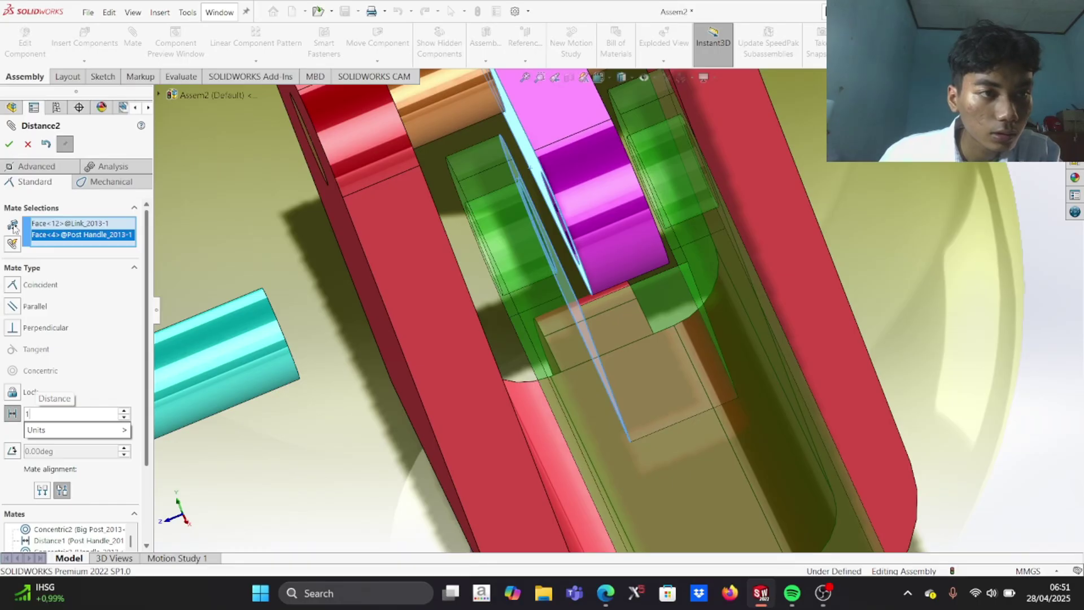
{"action": "key", "text": "Return"}
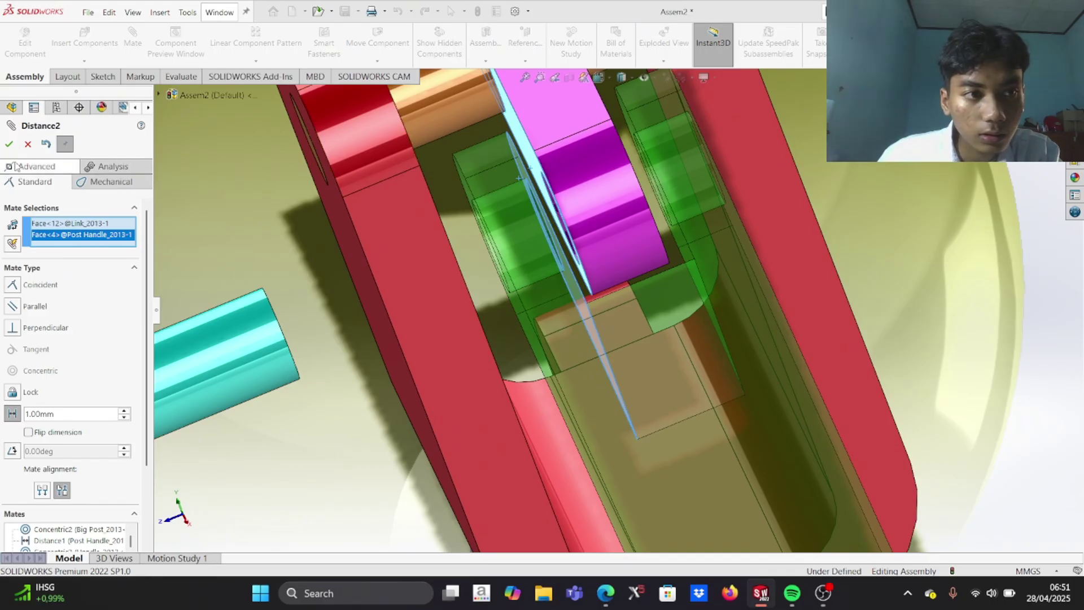
{"action": "left_click", "coordinate": [9, 144]}
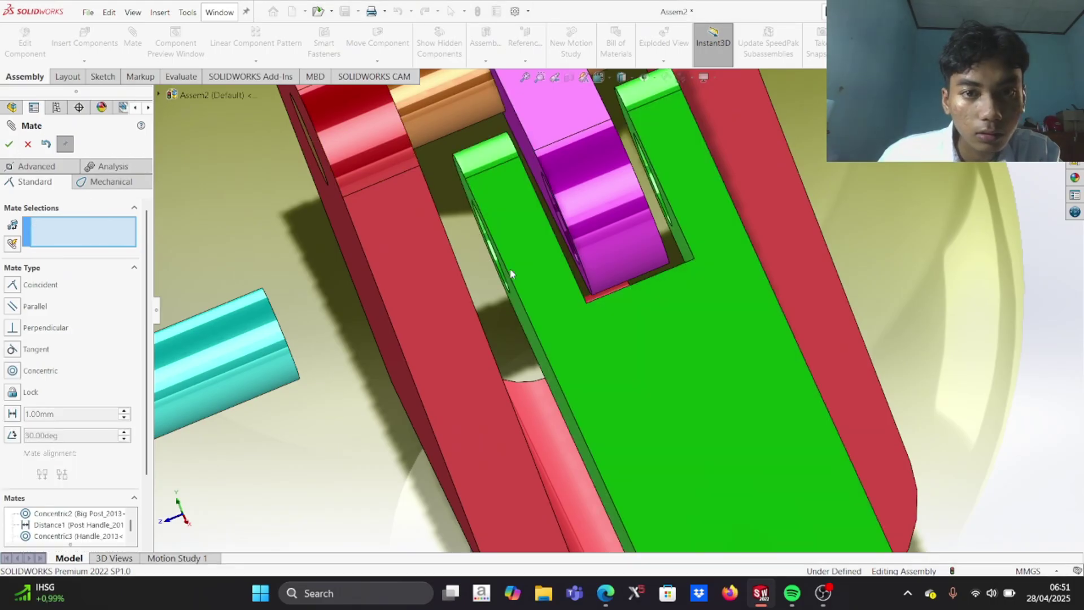
Add a coincident mate between the Small Post's end face and the outer side face of the Link's fork
{"action": "middle_click_drag", "start_coordinate": [510, 268], "coordinate": [524, 247]}
{"action": "scroll", "coordinate": [525, 247], "scroll_direction": "up", "scroll_amount": 3}
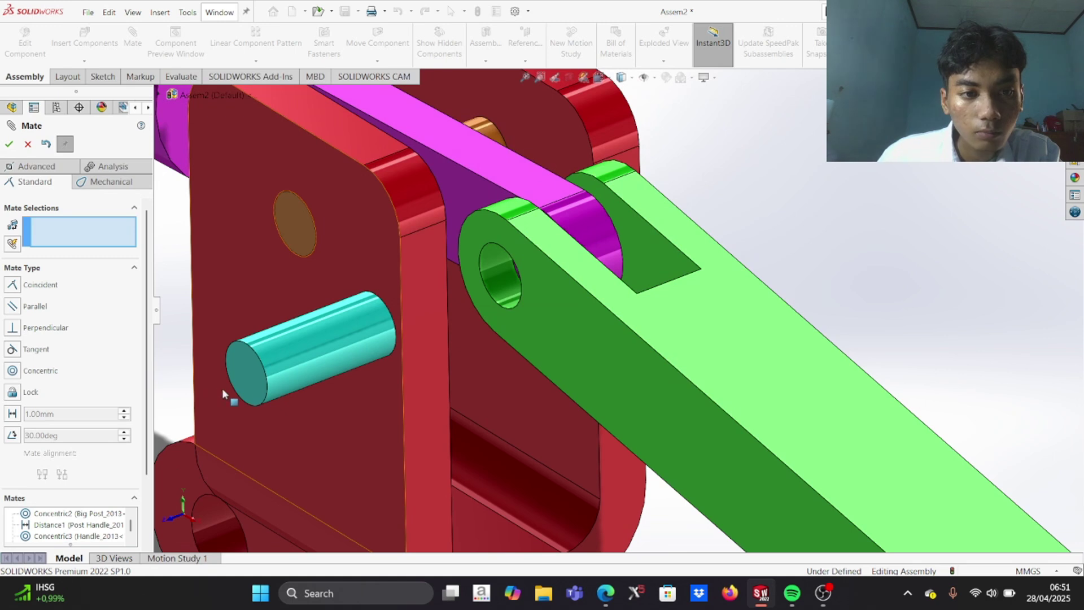
{"action": "left_click", "coordinate": [248, 388]}
{"action": "left_click", "coordinate": [544, 310]}
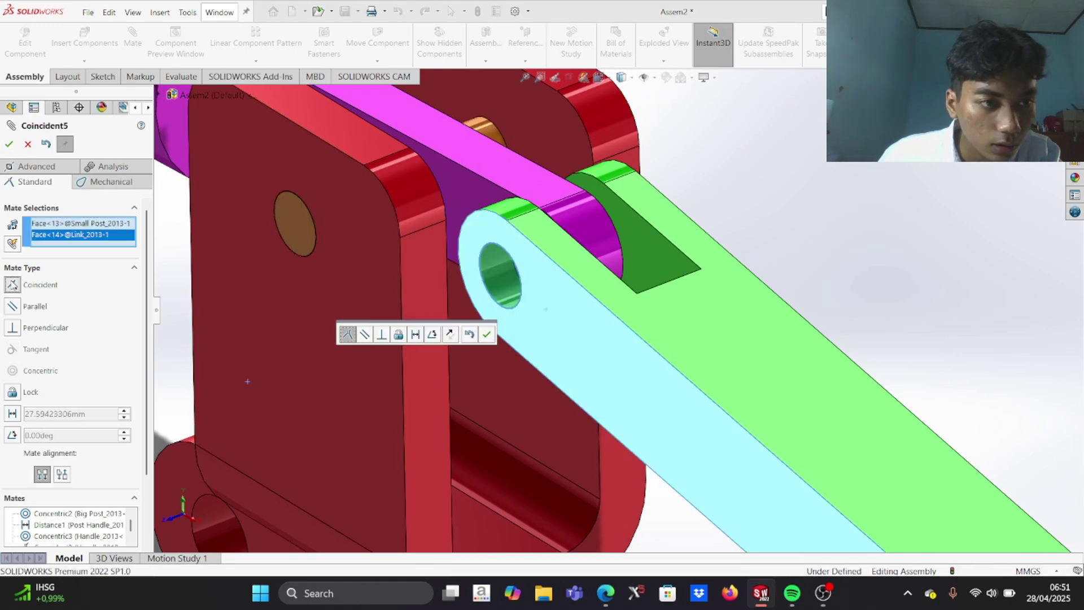
{"action": "left_click", "coordinate": [8, 144]}
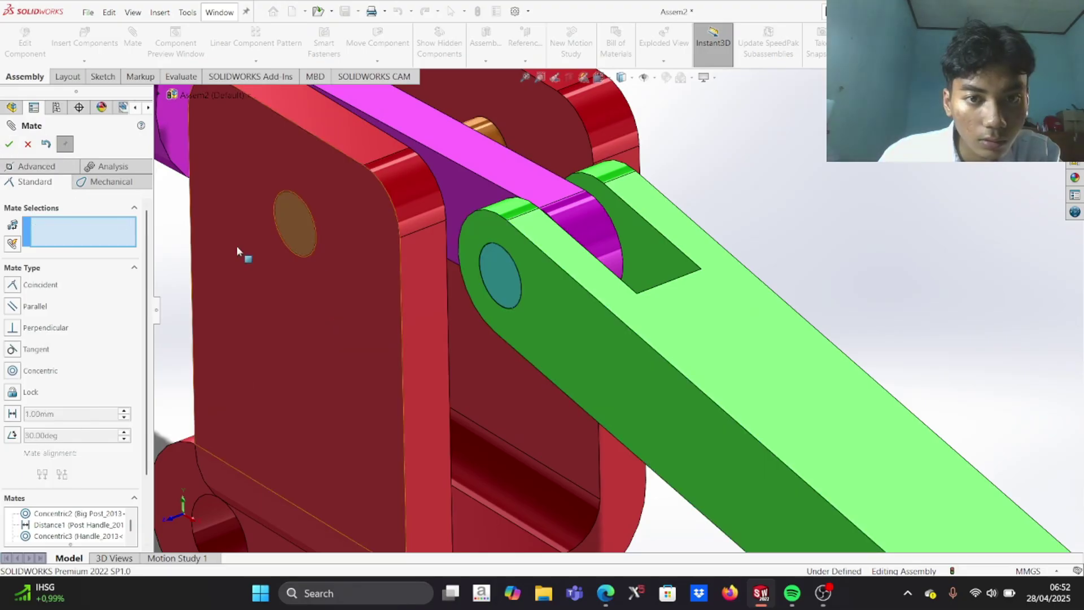
Add a 90° angle mate between the Link's bottom face and the U-shaped edge face of the Box_Pivot
{"action": "middle_click_drag", "start_coordinate": [641, 314], "coordinate": [568, 261]}
{"action": "scroll", "coordinate": [693, 312], "scroll_direction": "down", "scroll_amount": 5}
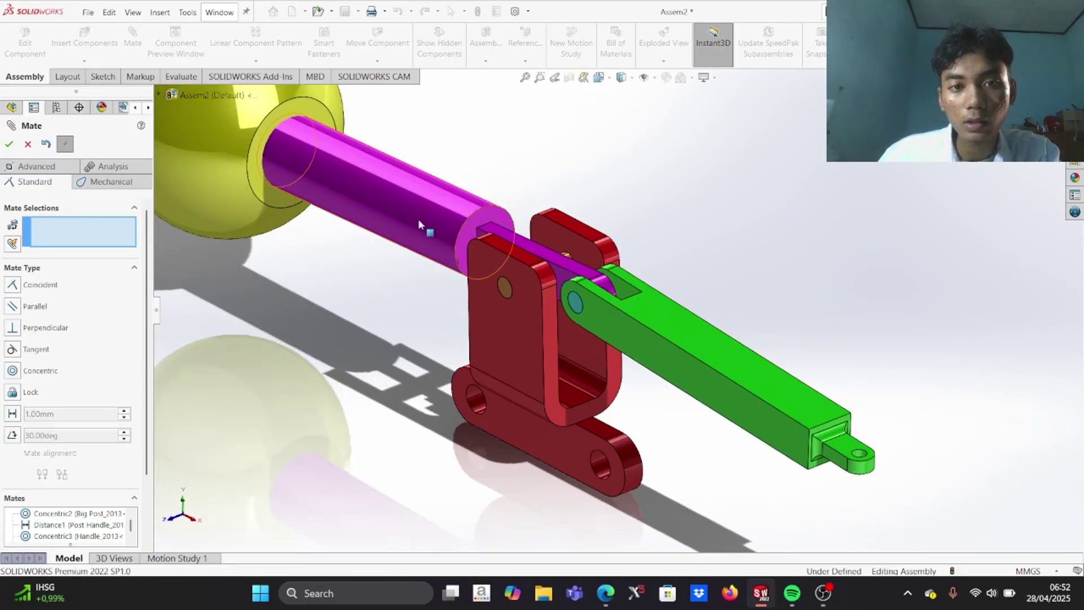
{"action": "mouse_move", "coordinate": [697, 291]}
{"action": "middle_mouse_down"}
{"action": "mouse_move", "coordinate": [727, 193]}
{"action": "mouse_move", "coordinate": [679, 283]}
{"action": "middle_mouse_up"}
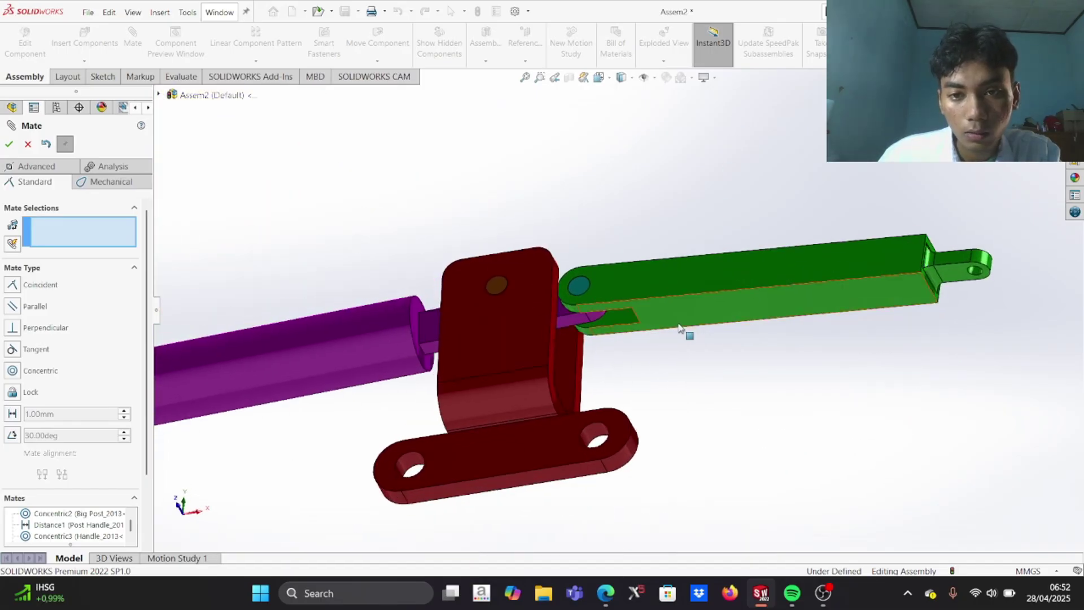
{"action": "left_click", "coordinate": [684, 306]}
{"action": "scroll", "coordinate": [615, 341], "scroll_direction": "up", "scroll_amount": 3}
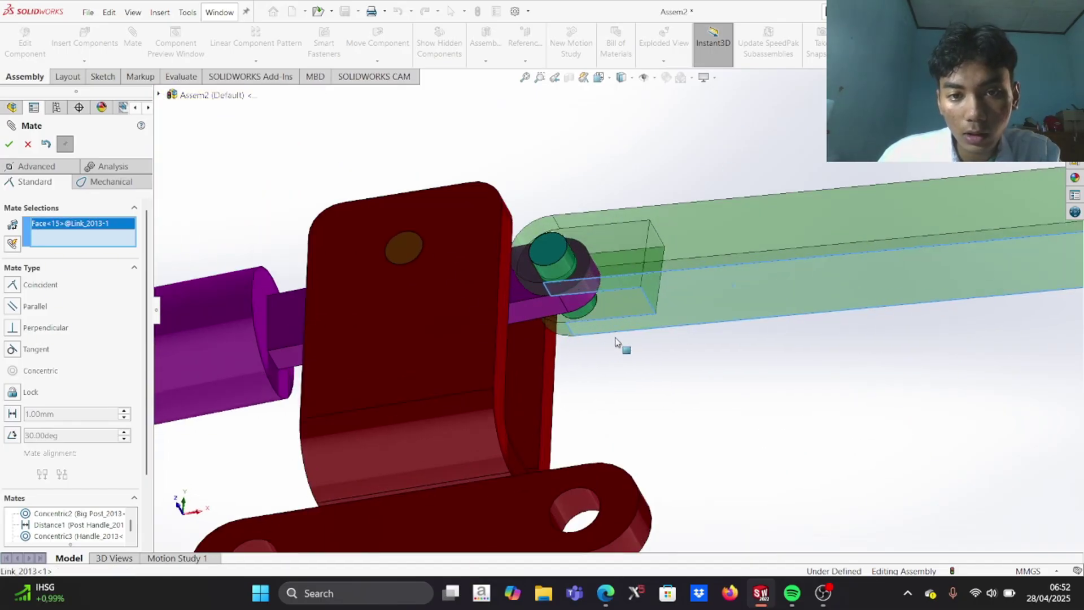
{"action": "left_click", "coordinate": [497, 348]}
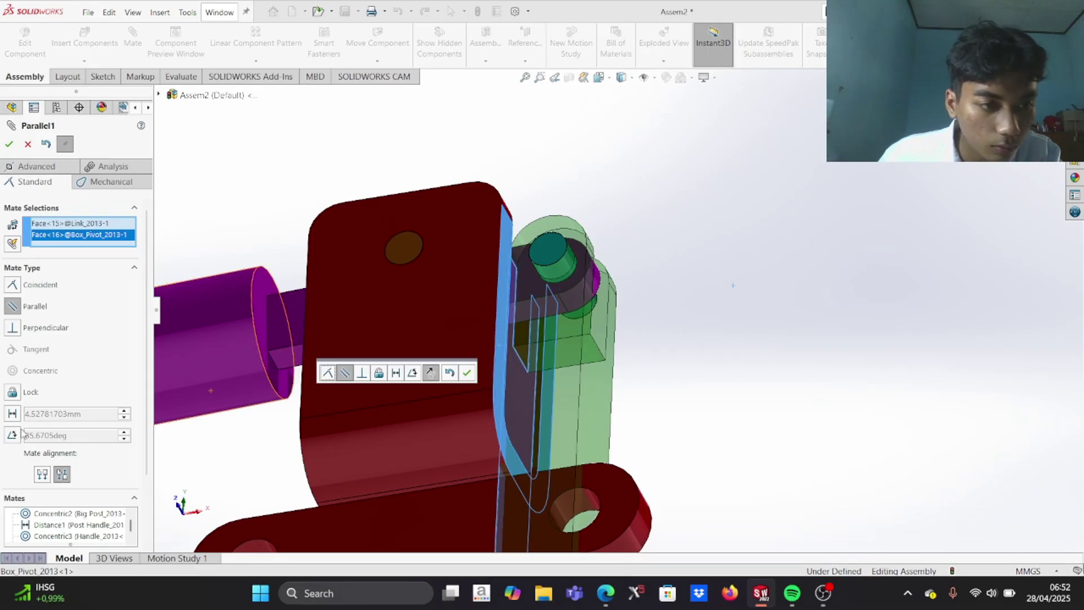
{"action": "left_click", "coordinate": [11, 434]}
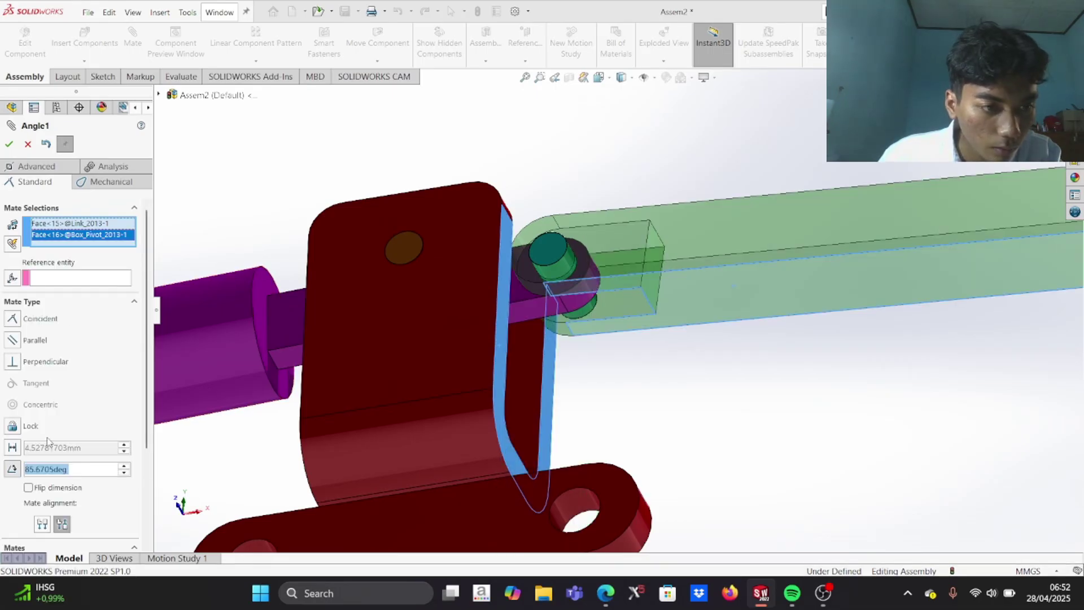
{"action": "left_click", "coordinate": [90, 473]}
{"action": "type", "text": "90"}
{"action": "mouse_move", "coordinate": [58, 489]}
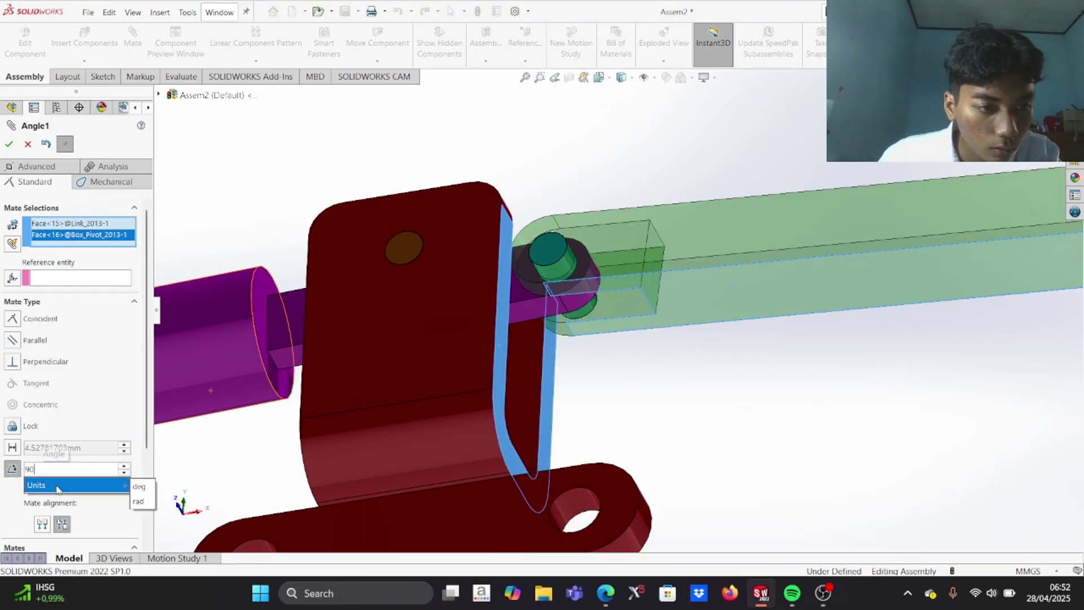
{"action": "left_click", "coordinate": [139, 487]}
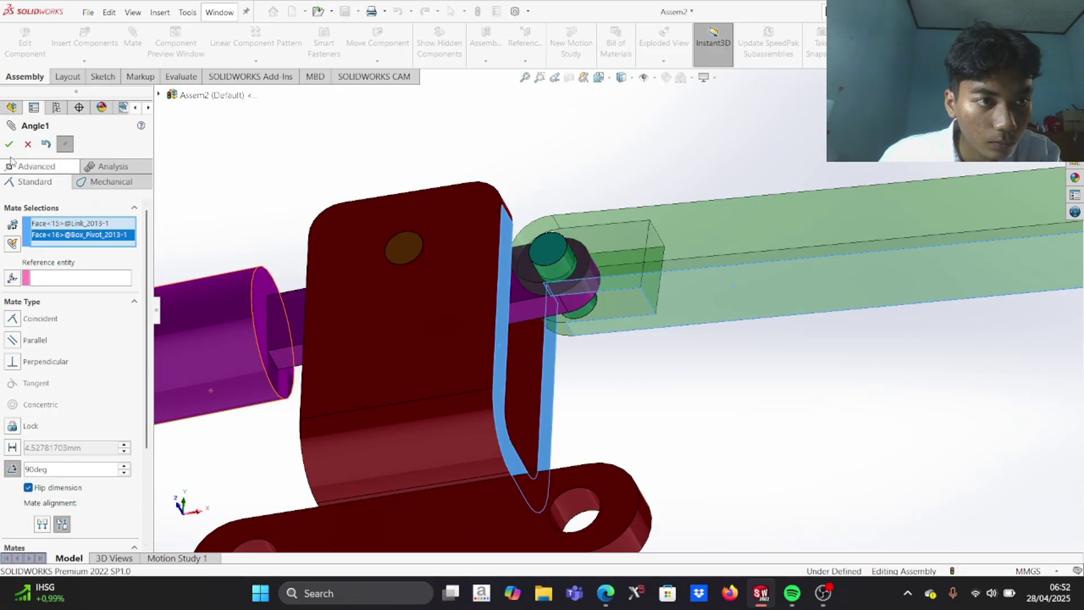
{"action": "scroll", "coordinate": [452, 340], "scroll_direction": "up", "scroll_amount": 5}
{"action": "middle_click_drag", "start_coordinate": [452, 340], "coordinate": [536, 418]}
{"action": "scroll", "coordinate": [545, 374], "scroll_direction": "down", "scroll_amount": 3}
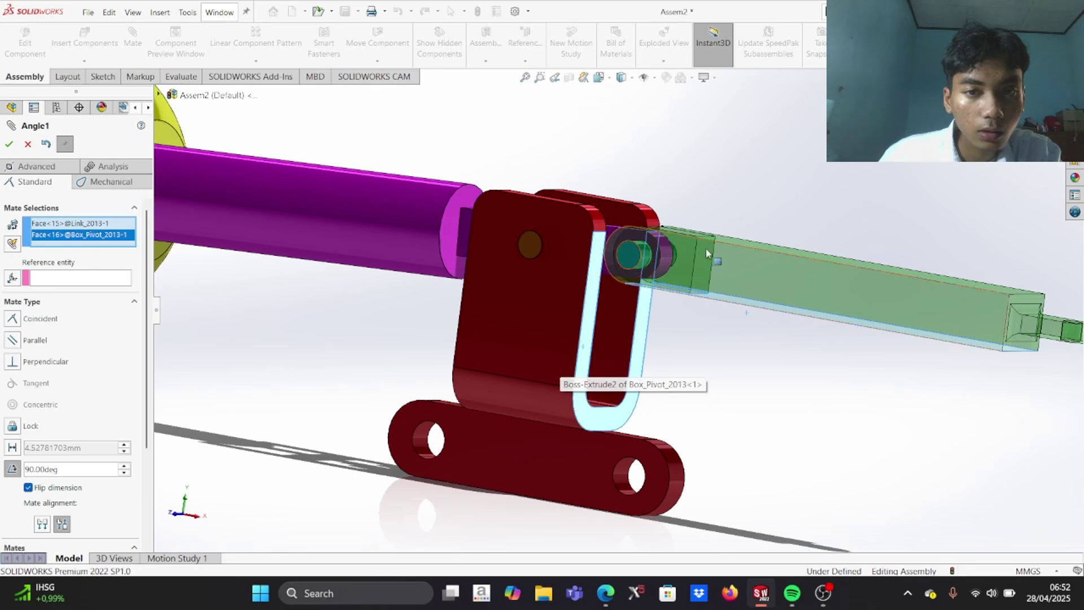
{"action": "middle_click_drag", "start_coordinate": [293, 232], "coordinate": [162, 230]}
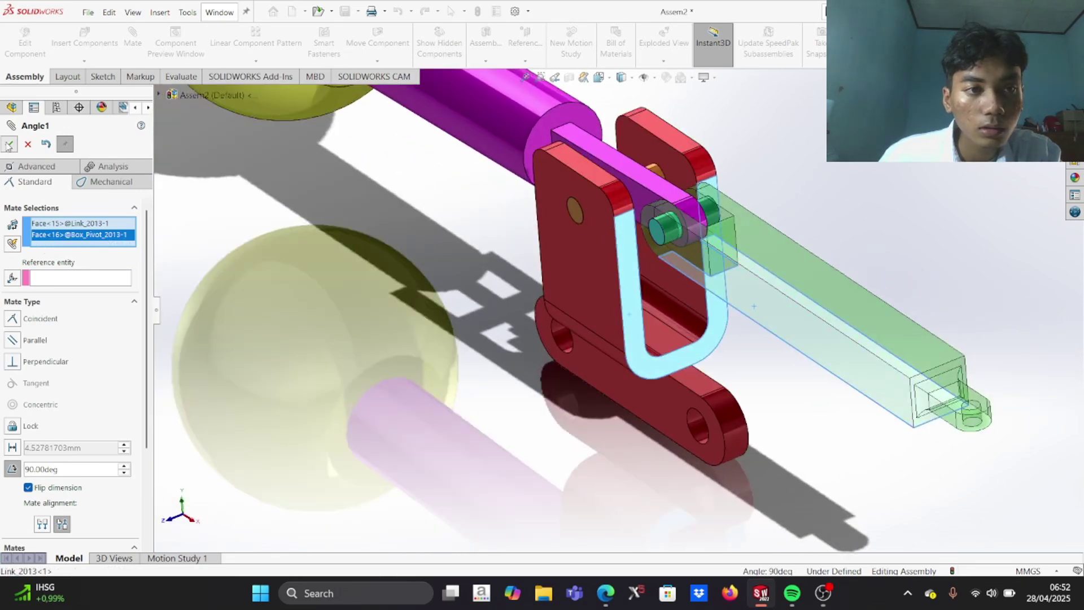
{"action": "left_click", "coordinate": [9, 143]}
Try to add a 140° angle mate between the Link's top face and the narrow top face of the Post Handle's flat arm
{"action": "left_click", "coordinate": [778, 257]}
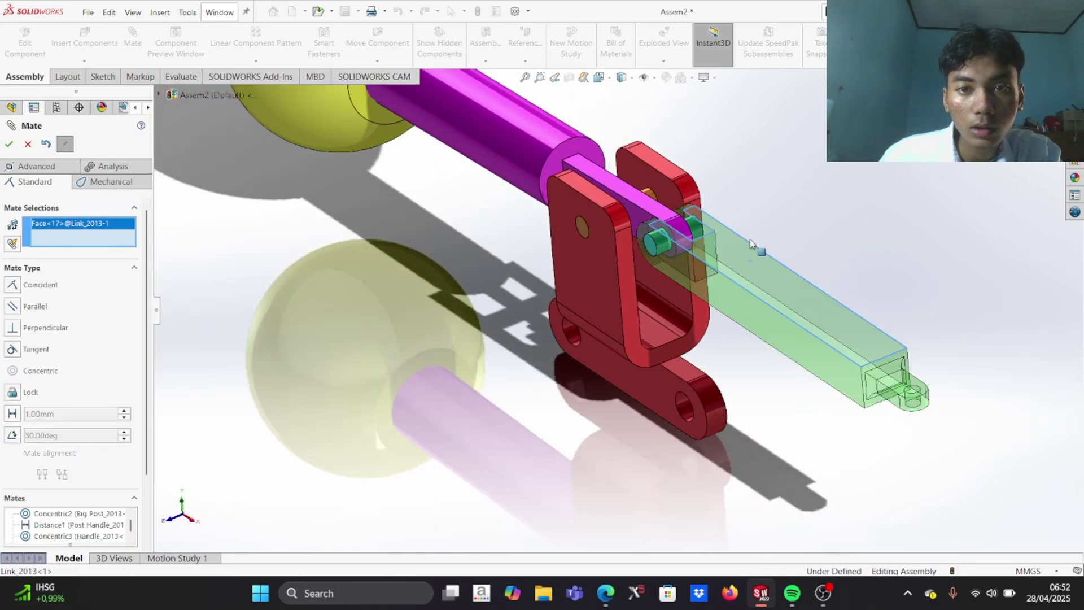
{"action": "scroll", "coordinate": [603, 206], "scroll_direction": "down", "scroll_amount": 3}
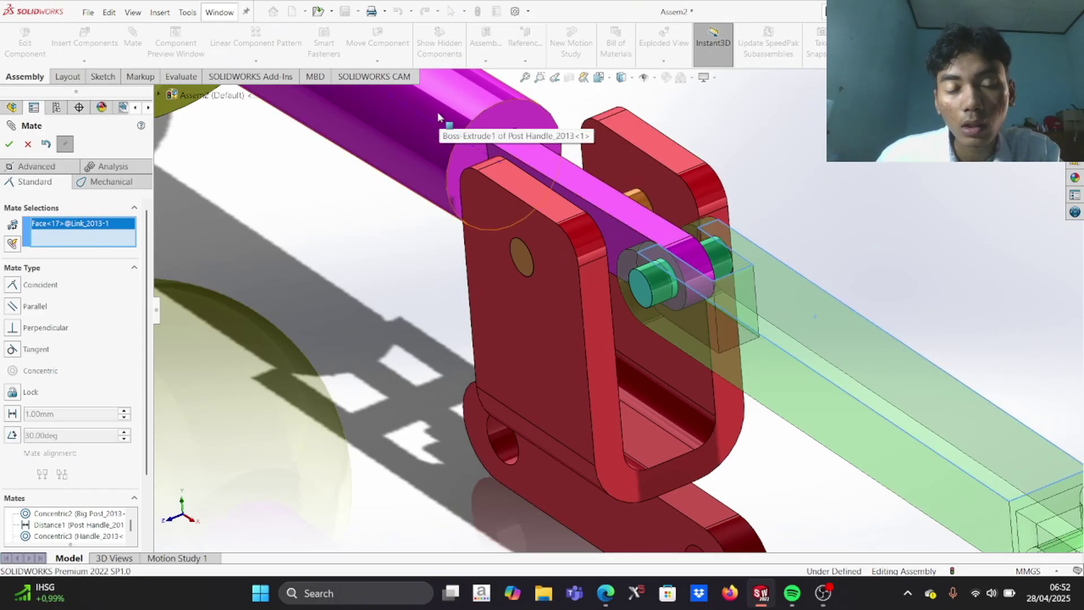
{"action": "left_click", "coordinate": [560, 180]}
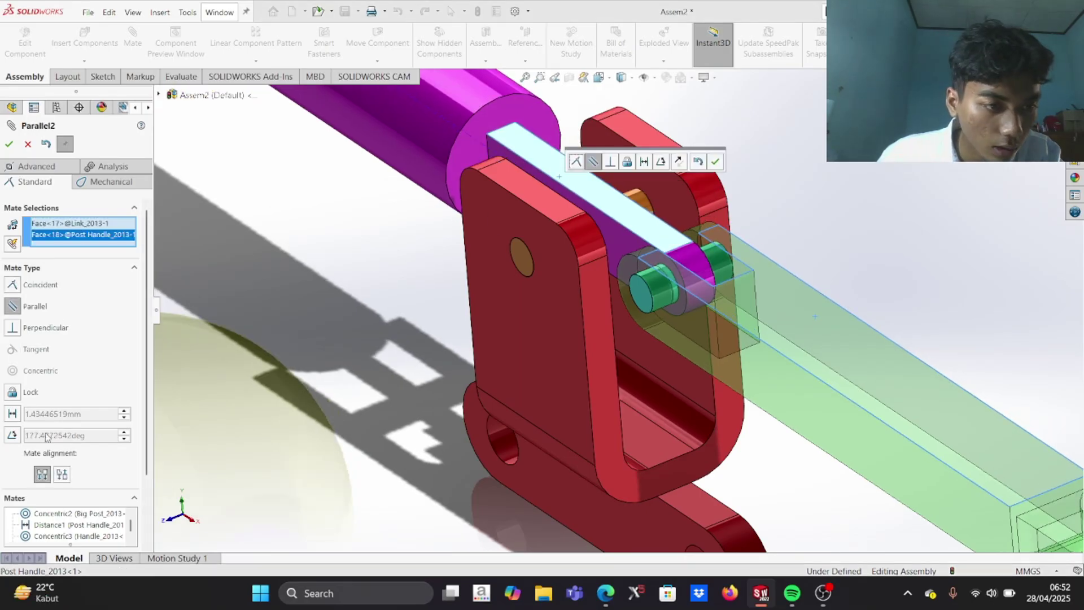
{"action": "left_click", "coordinate": [12, 435]}
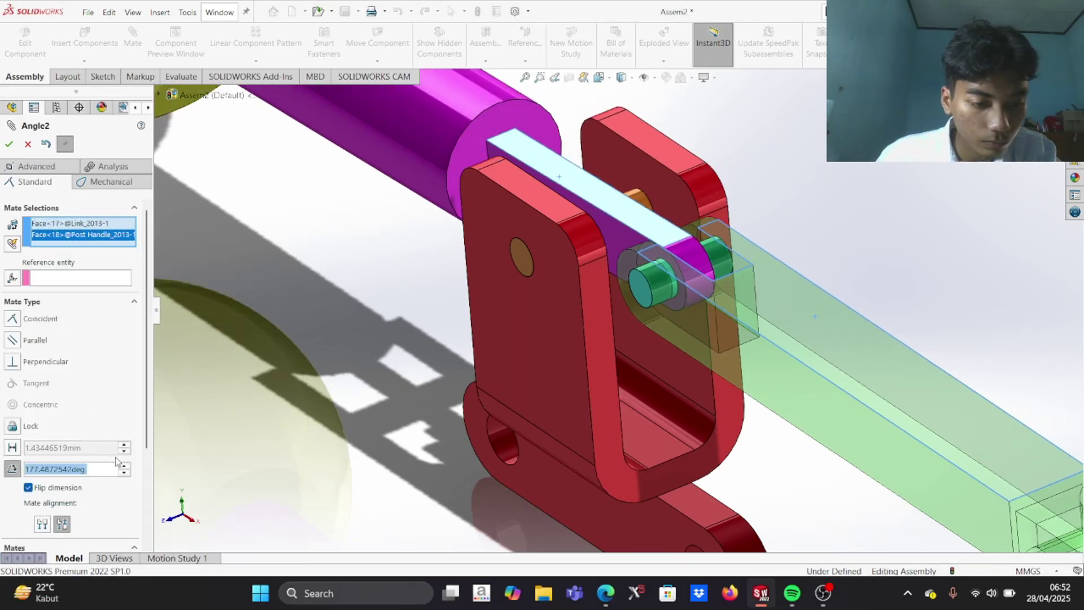
{"action": "type", "text": "140"}
{"action": "mouse_move", "coordinate": [95, 486]}
{"action": "left_click", "coordinate": [139, 487]}
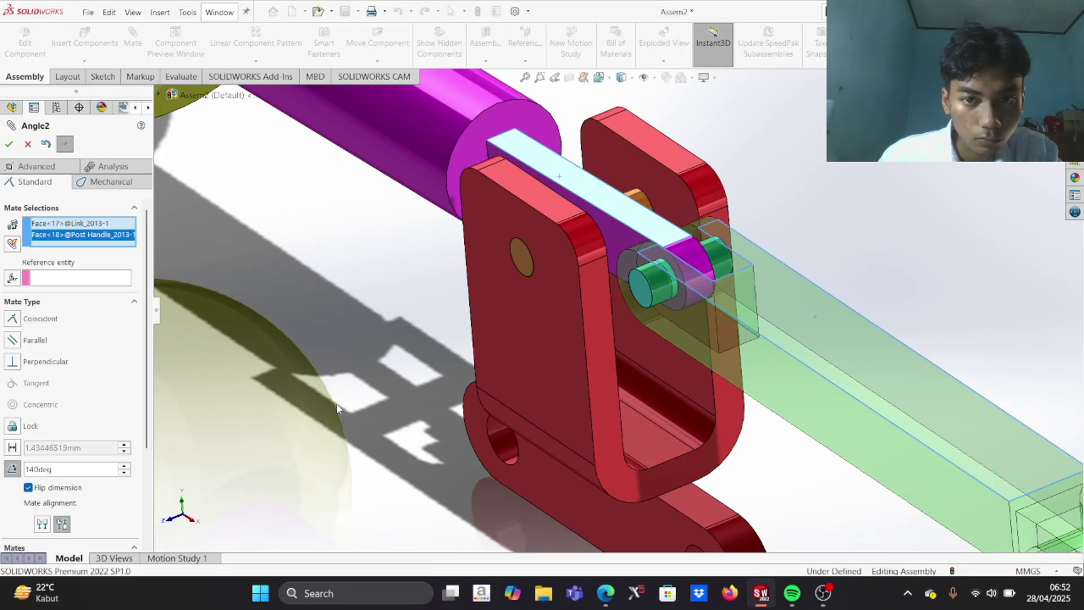
{"action": "key", "text": "z"}
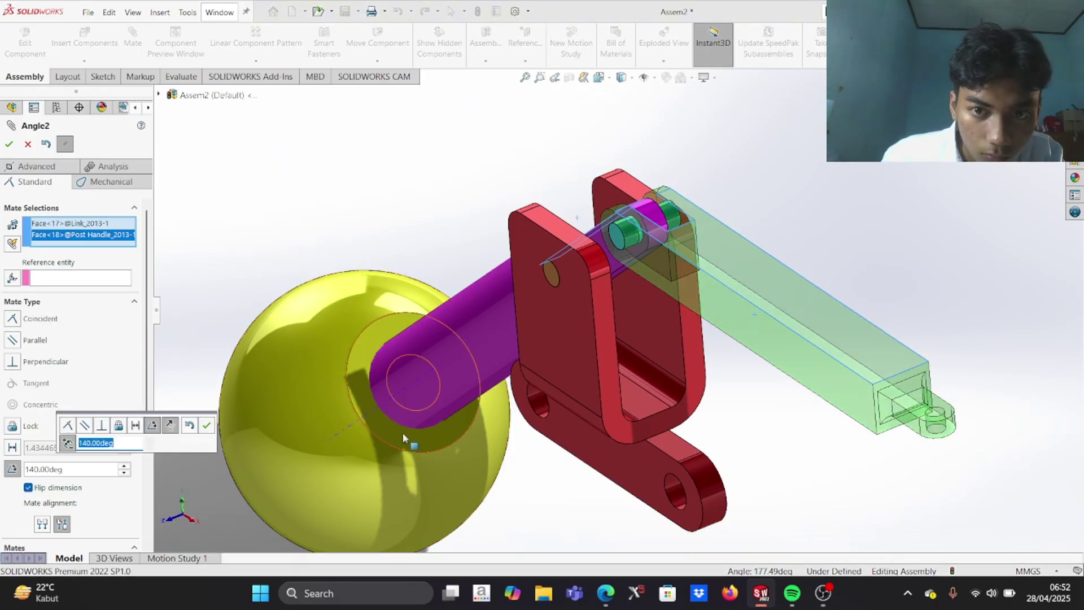
{"action": "middle_click_drag", "start_coordinate": [632, 418], "coordinate": [640, 376]}
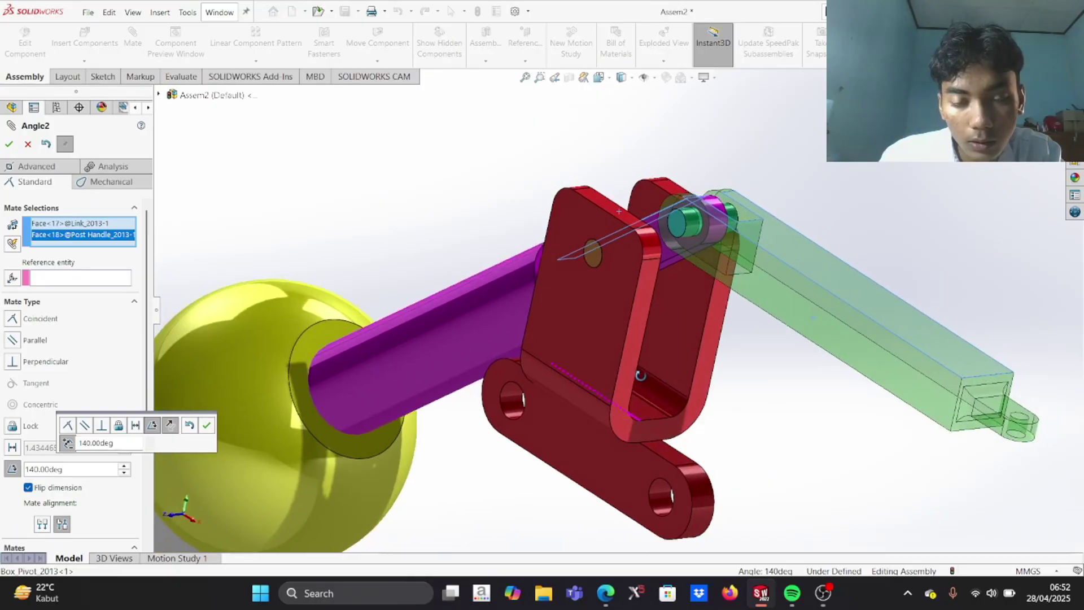
{"action": "left_click", "coordinate": [207, 425]}
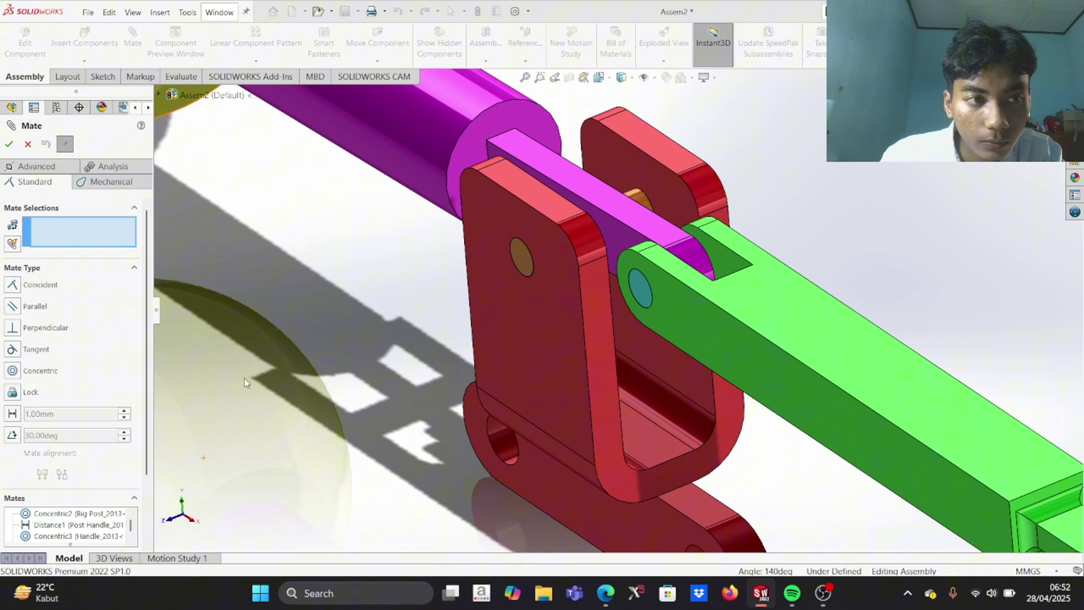
{"action": "left_click", "coordinate": [8, 144]}
Test the Link's remaining freedom of movement by pulling it, and inspect its pivot joint with the Post Handle
{"action": "left_click_drag", "start_coordinate": [728, 306], "coordinate": [859, 392]}
{"action": "middle_click_drag", "start_coordinate": [858, 391], "coordinate": [900, 353]}
{"action": "scroll", "coordinate": [920, 293], "scroll_direction": "up", "scroll_amount": 4}
{"action": "scroll", "coordinate": [868, 378], "scroll_direction": "down", "scroll_amount": 3}
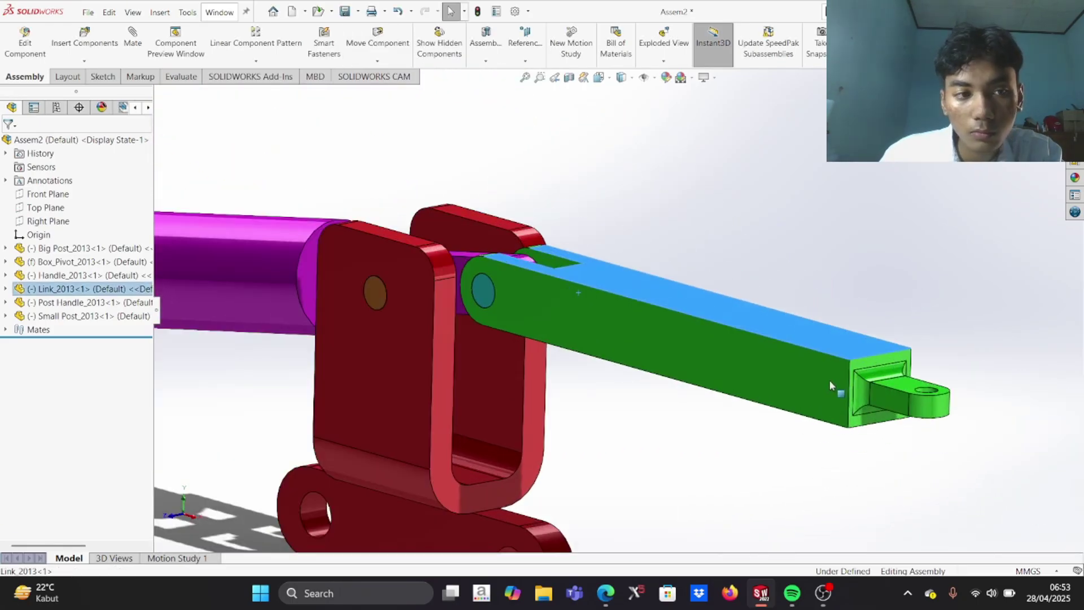
Delete the existing angle mate between the Link and the Box_Pivot
{"action": "middle_click_drag", "start_coordinate": [829, 381], "coordinate": [857, 337]}
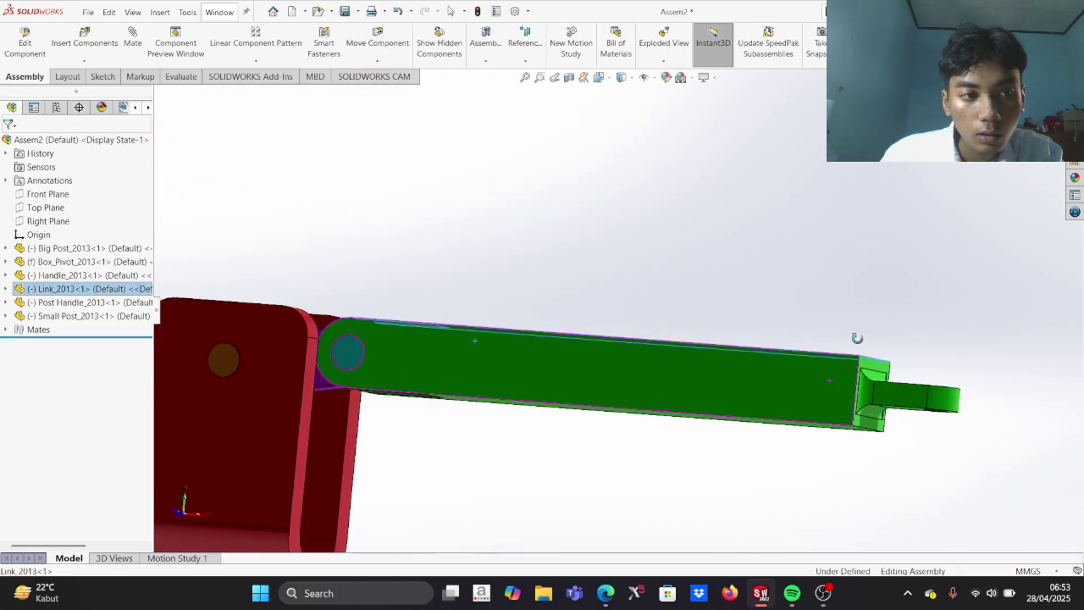
{"action": "left_click", "coordinate": [5, 330]}
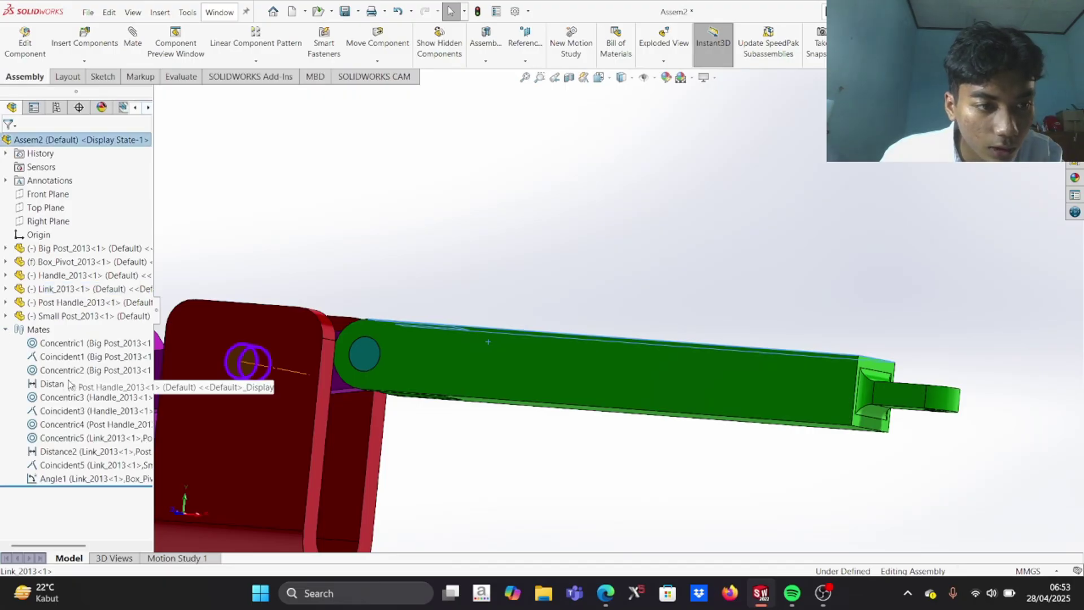
{"action": "left_click", "coordinate": [96, 480]}
{"action": "right_click", "coordinate": [95, 485]}
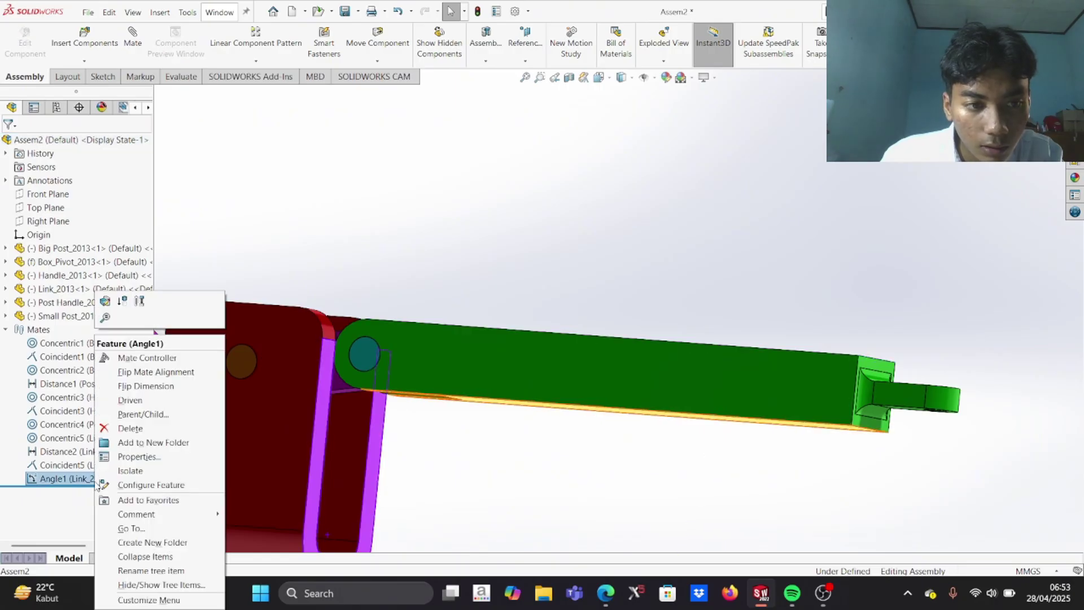
{"action": "left_click", "coordinate": [112, 428]}
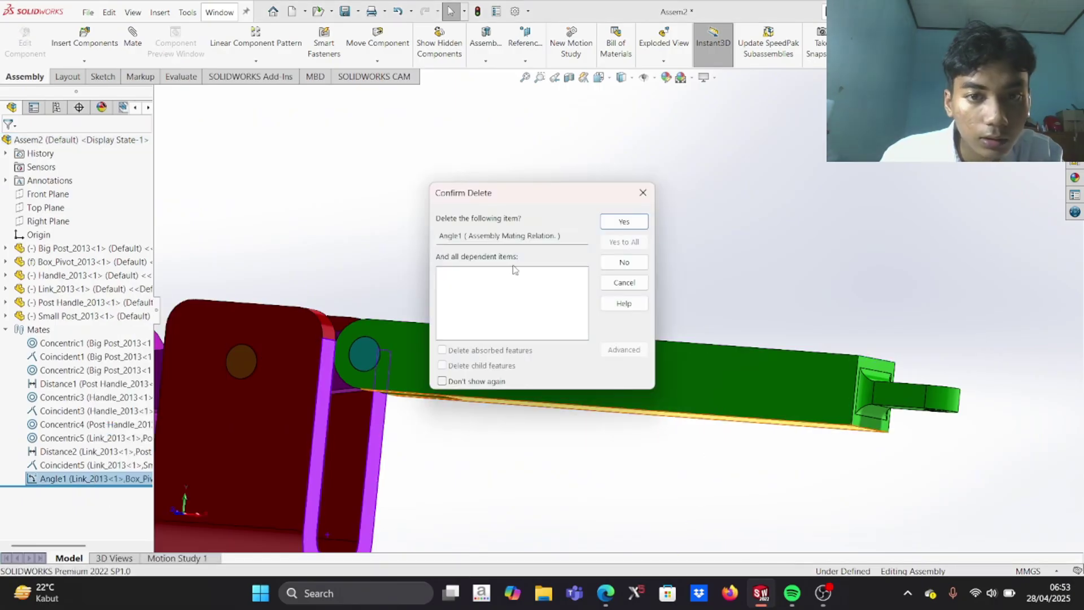
{"action": "left_click", "coordinate": [603, 221]}
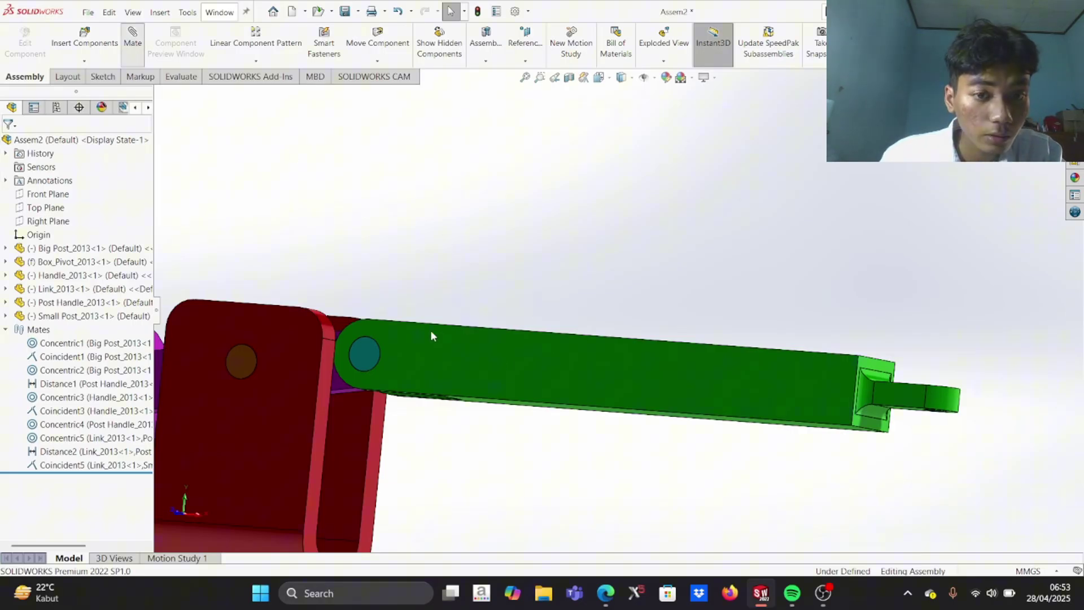
Add a 90° angle mate between the Link's top face and the U-shaped edge face of the Box_Pivot
{"action": "scroll", "coordinate": [643, 338], "scroll_direction": "up", "scroll_amount": 2}
{"action": "mouse_move", "coordinate": [643, 338]}
{"action": "middle_mouse_down"}
{"action": "mouse_move", "coordinate": [625, 387]}
{"action": "mouse_move", "coordinate": [644, 333]}
{"action": "middle_mouse_up"}
{"action": "left_click", "coordinate": [639, 329]}
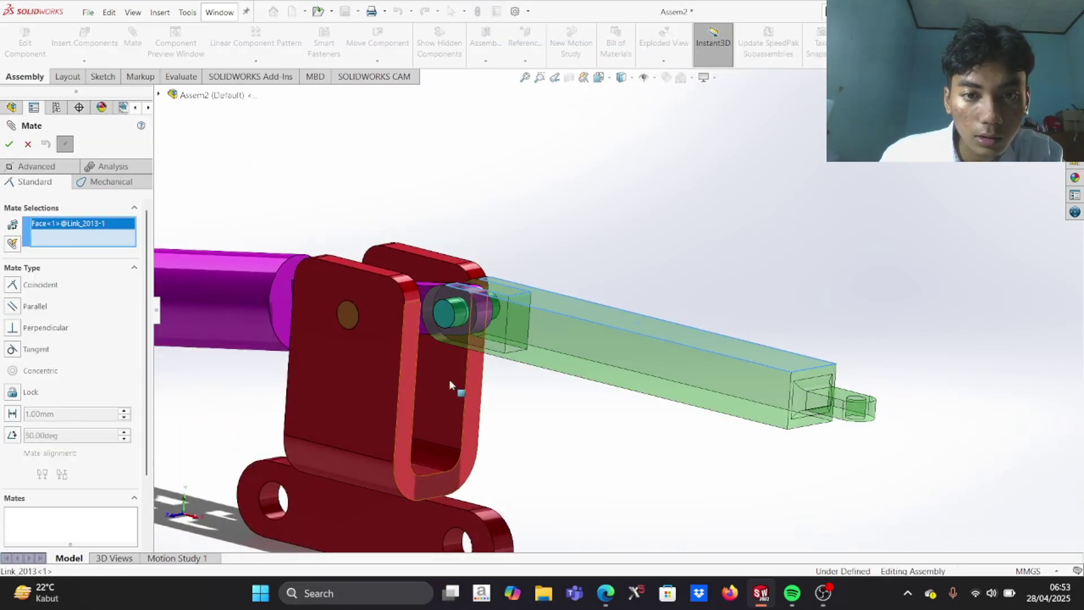
{"action": "left_click", "coordinate": [408, 388]}
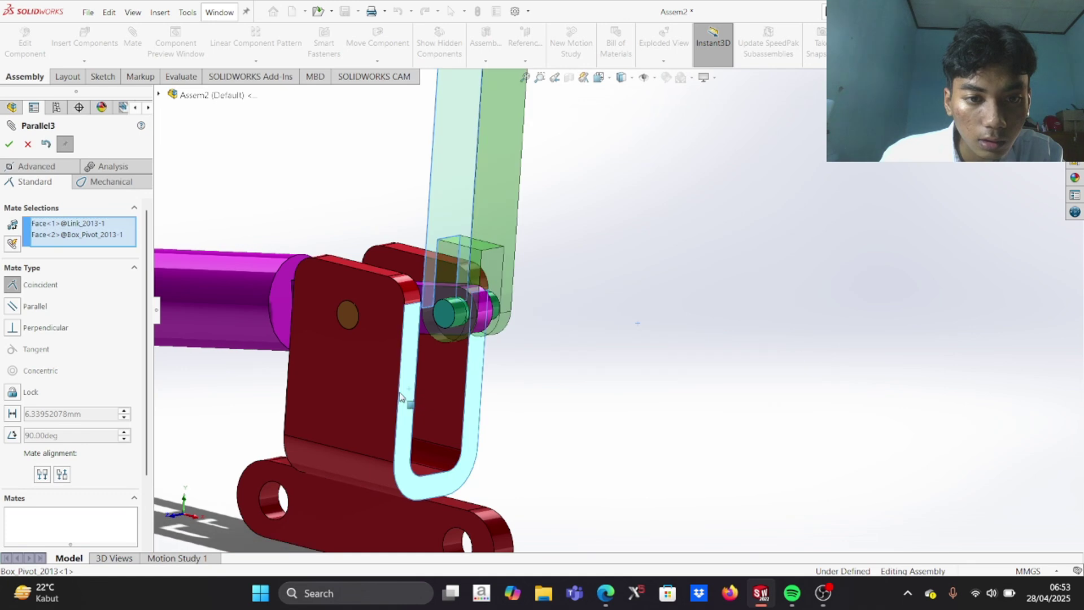
{"action": "left_click", "coordinate": [12, 306]}
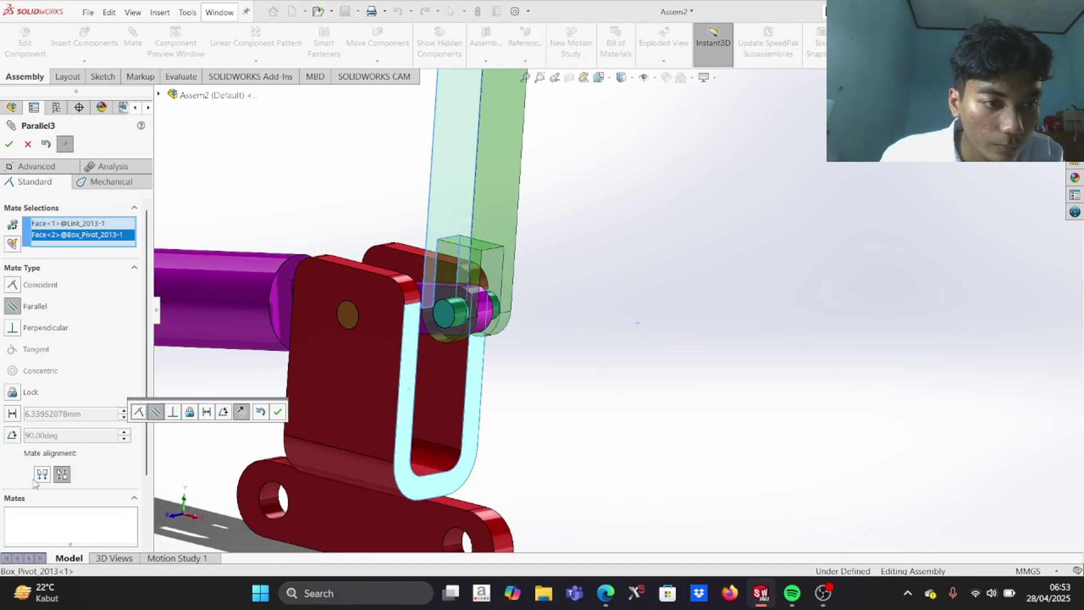
{"action": "left_click", "coordinate": [13, 435]}
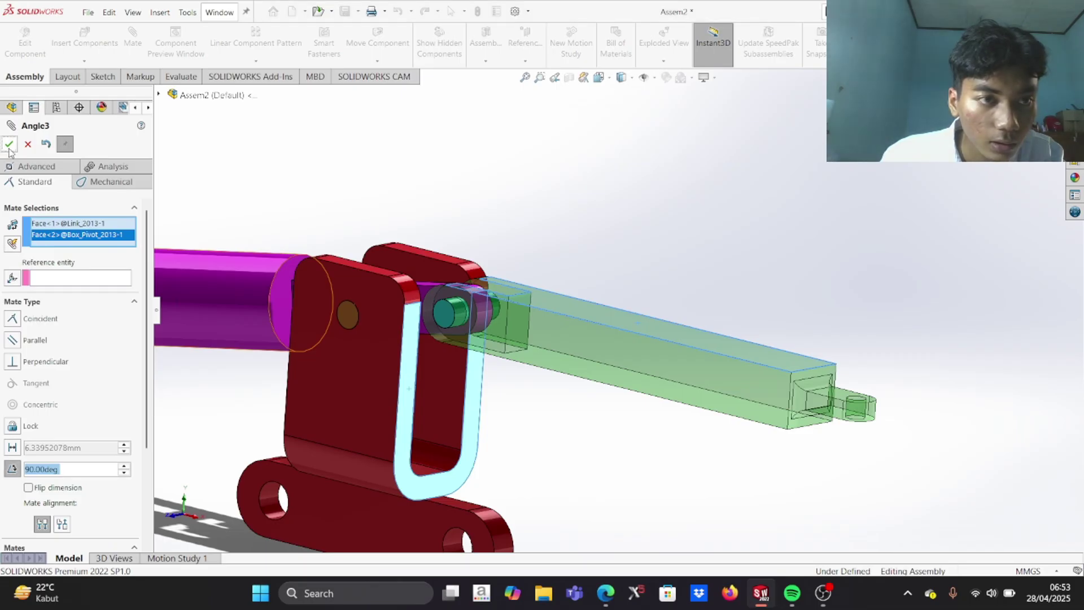
{"action": "key", "text": "Return"}
Add a 140° angle mate between the Link's top face and the narrow top face of the Post Handle's flat arm
{"action": "left_click_drag", "start_coordinate": [615, 350], "coordinate": [666, 488]}
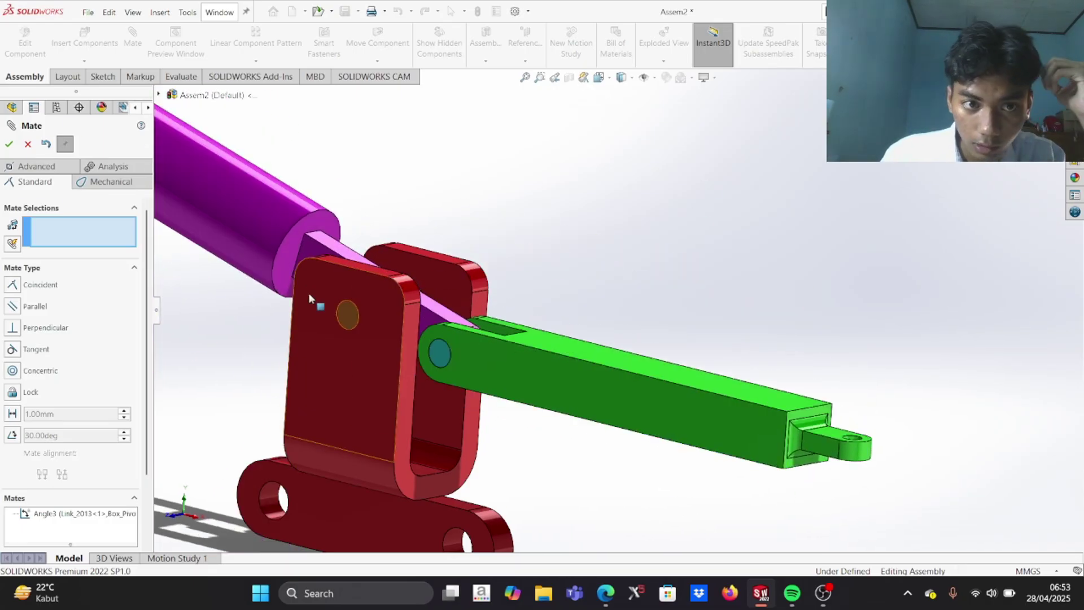
{"action": "left_click_drag", "start_coordinate": [308, 270], "coordinate": [743, 388]}
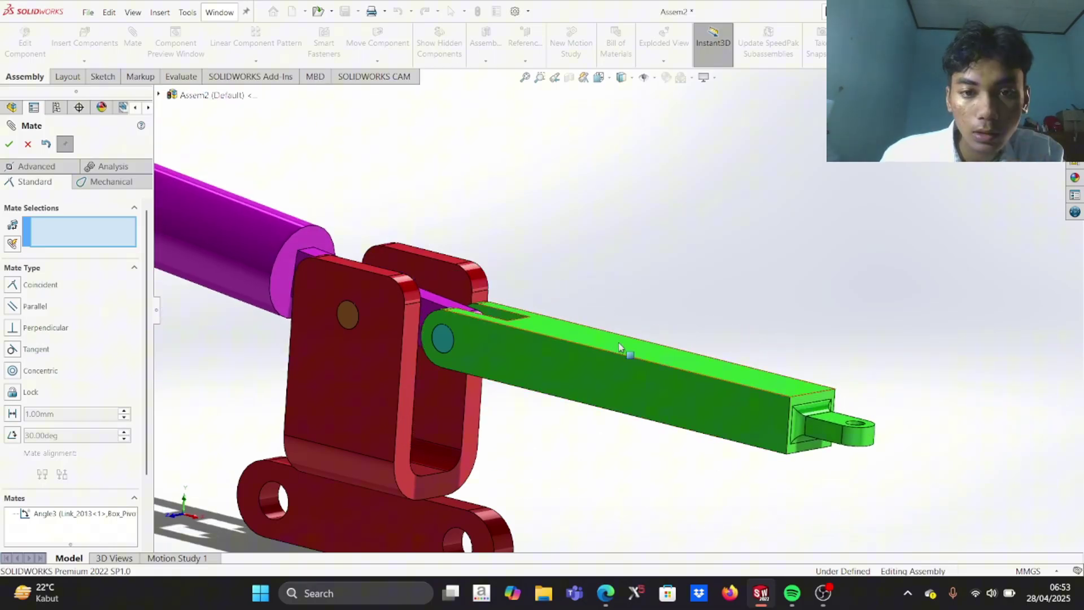
{"action": "left_click", "coordinate": [618, 344]}
{"action": "middle_click_drag", "start_coordinate": [617, 344], "coordinate": [515, 226]}
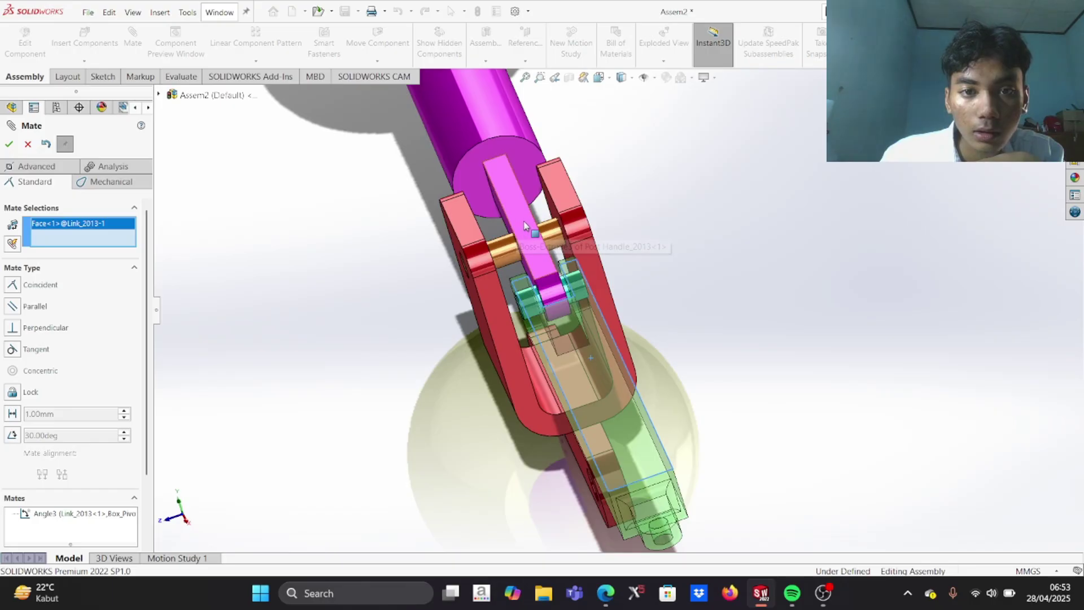
{"action": "left_click", "coordinate": [524, 226]}
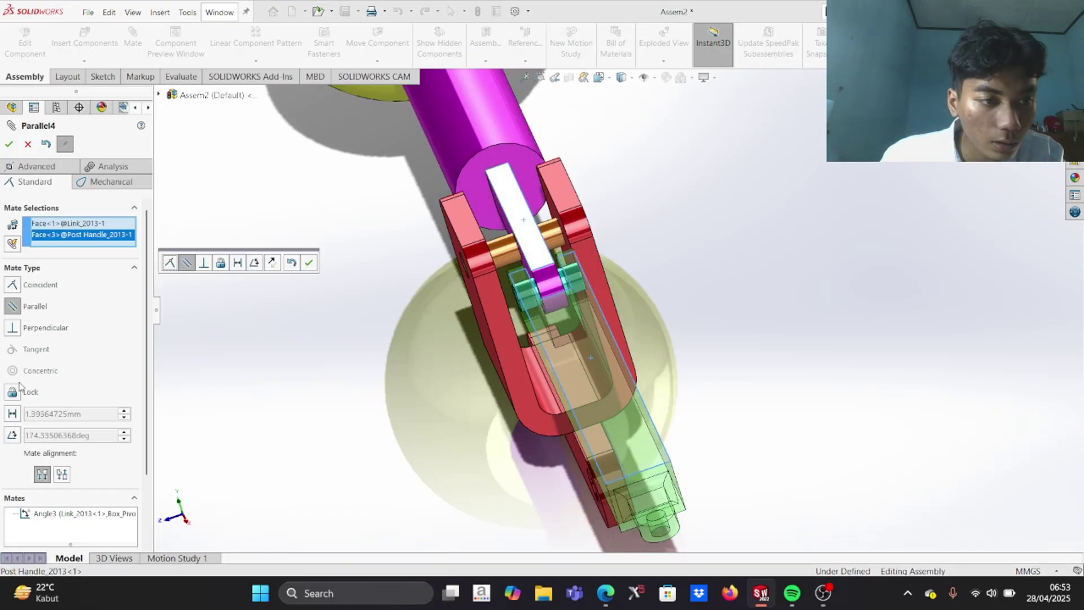
{"action": "left_click", "coordinate": [13, 433]}
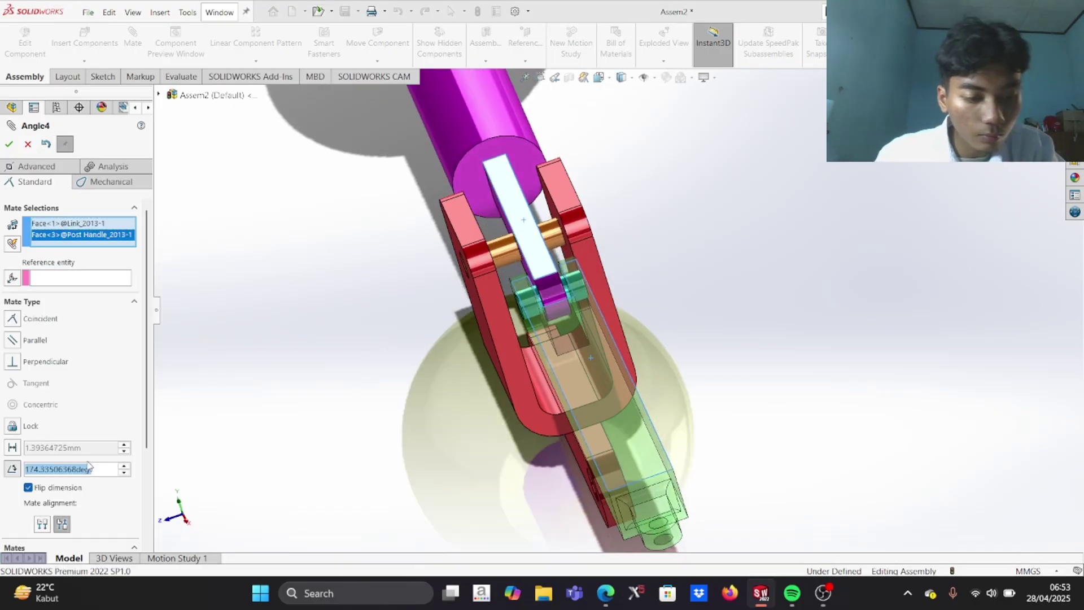
{"action": "type", "text": "14"}
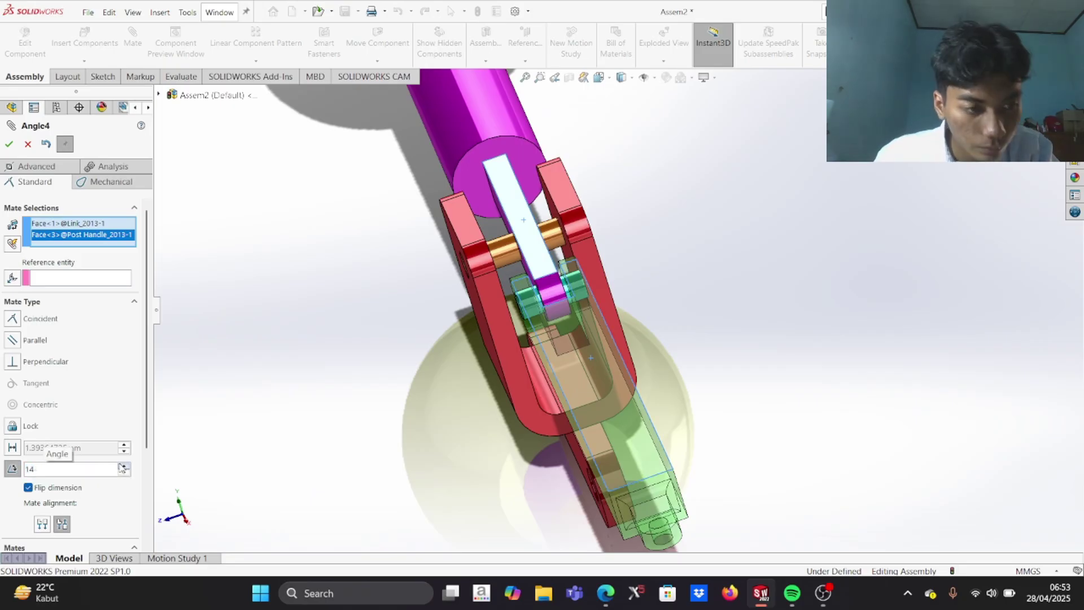
{"action": "type", "text": "0"}
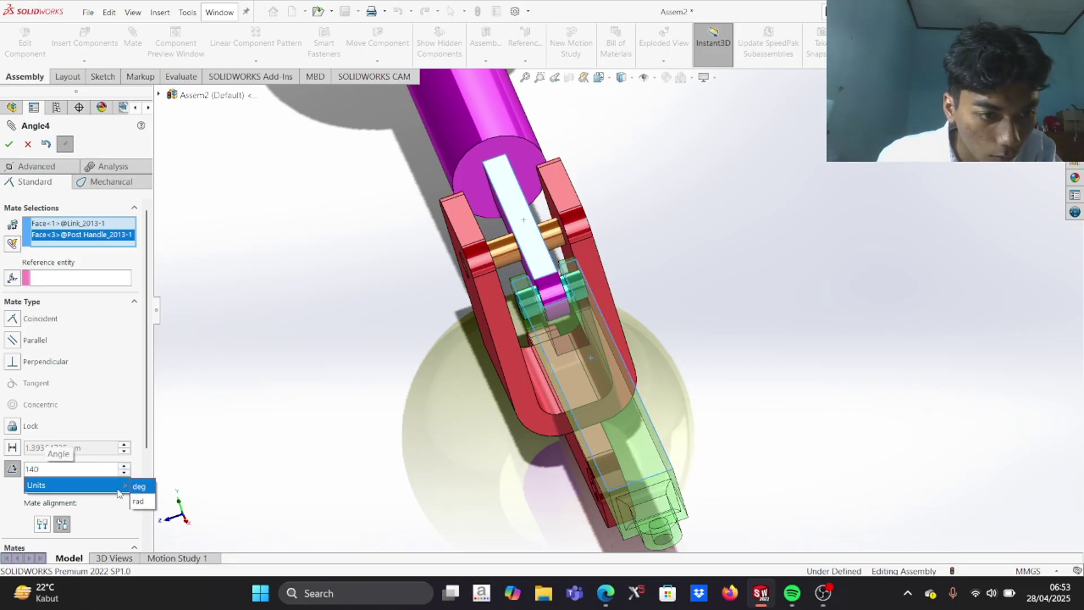
{"action": "left_click", "coordinate": [139, 487]}
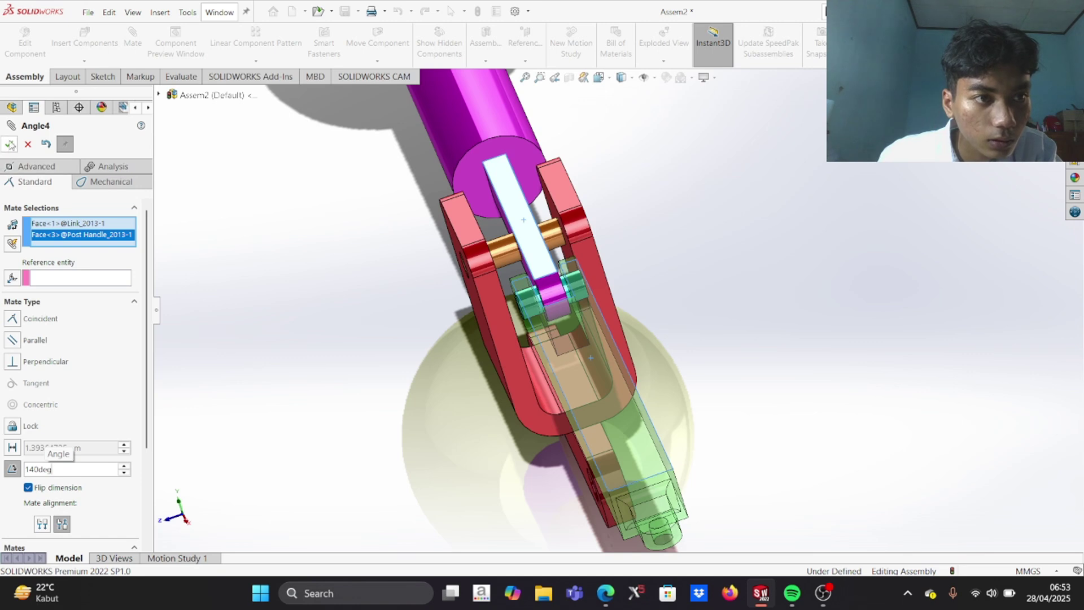
{"action": "key", "text": "Return"}
{"action": "middle_click_drag", "start_coordinate": [593, 316], "coordinate": [500, 277]}
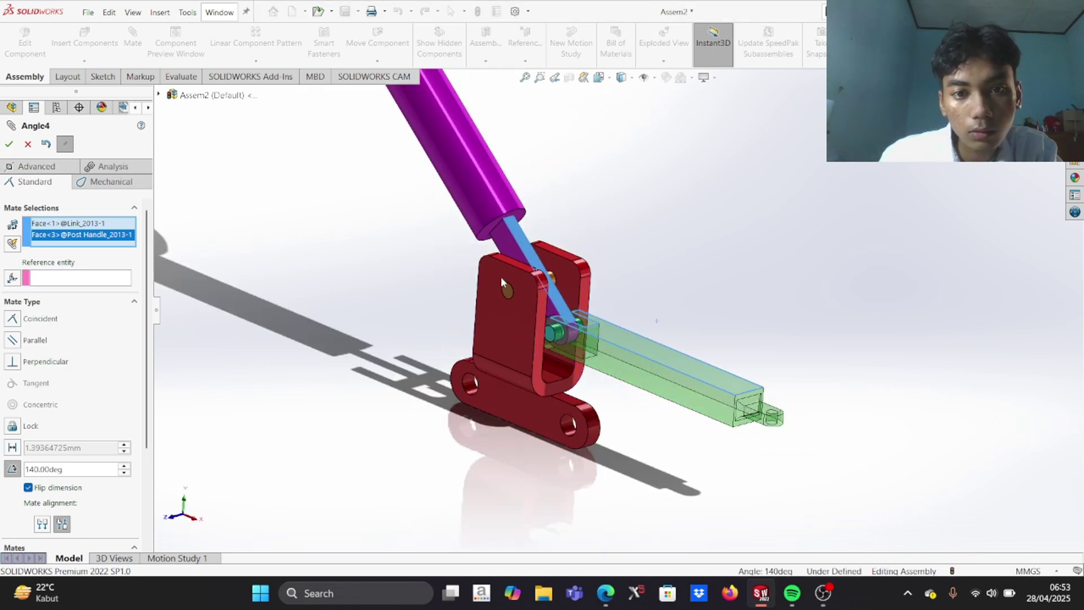
{"action": "left_click", "coordinate": [9, 144]}
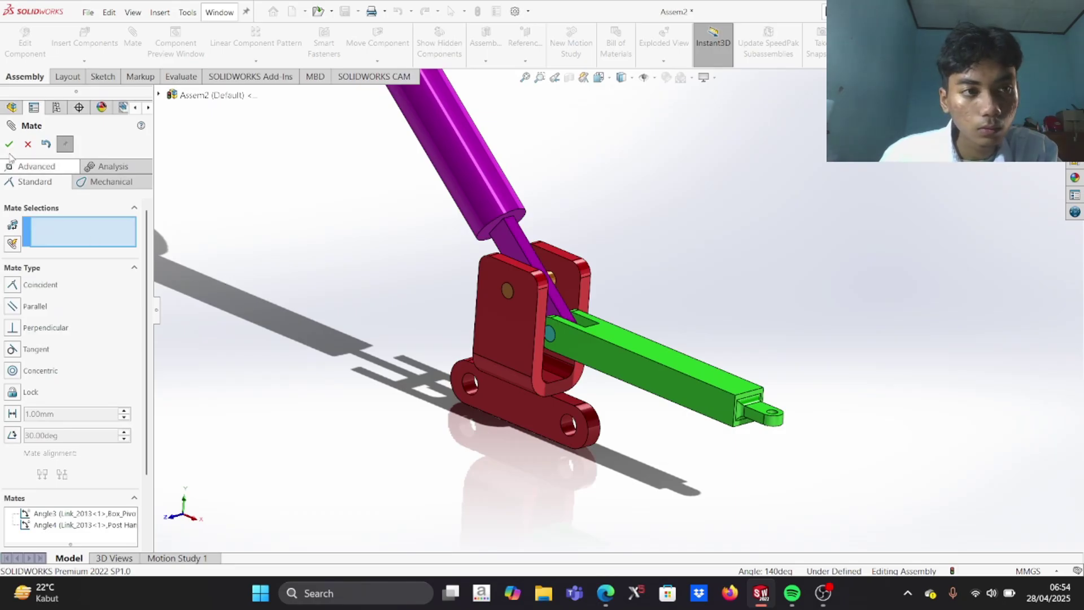
{"action": "key", "text": "Escape"}
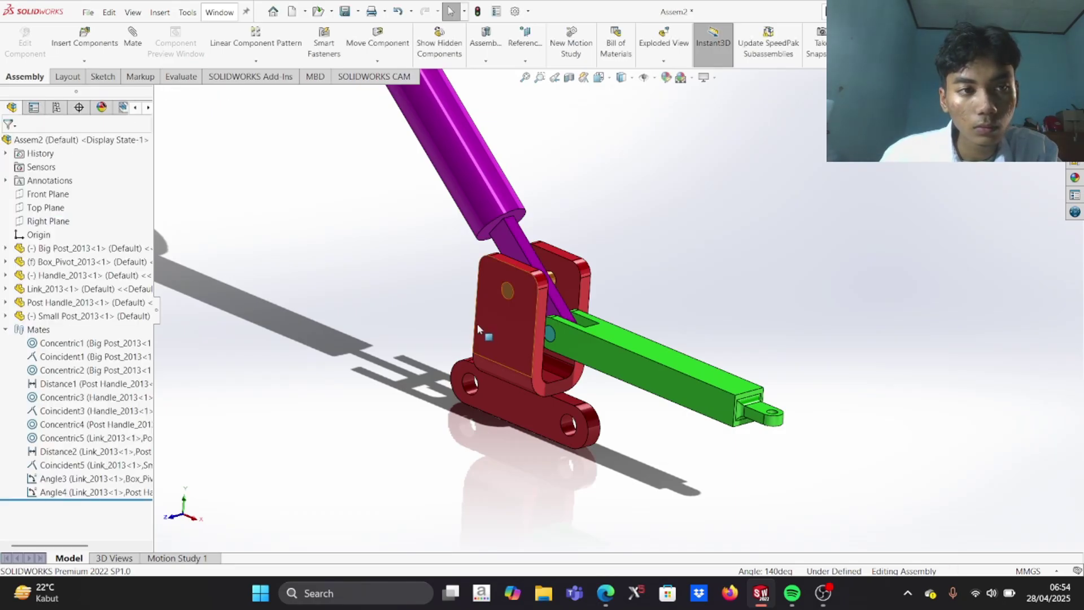
Show the handle assembly in isometric view and inspect it
{"action": "key", "text": "space"}
{"action": "left_click", "coordinate": [483, 325]}
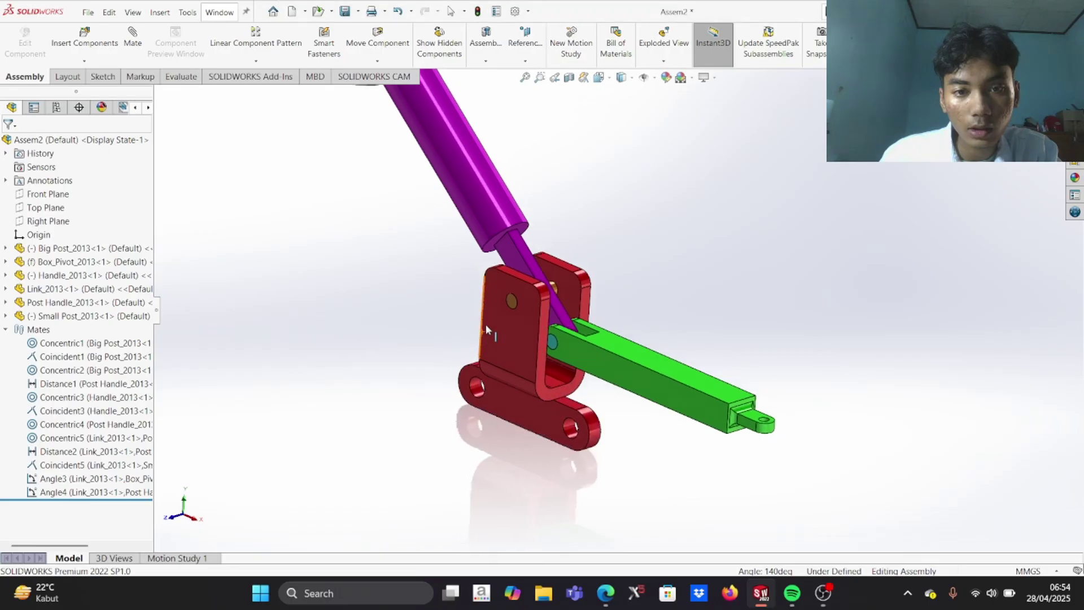
{"action": "scroll", "coordinate": [670, 347], "scroll_direction": "down", "scroll_amount": 3}
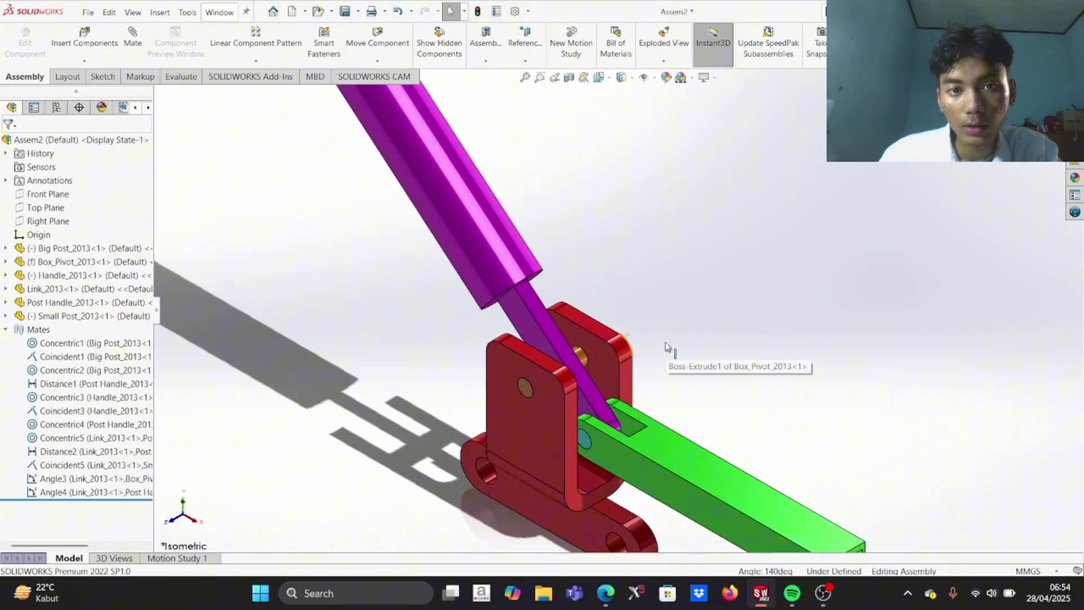
{"action": "scroll", "coordinate": [670, 351], "scroll_direction": "up", "scroll_amount": 1}
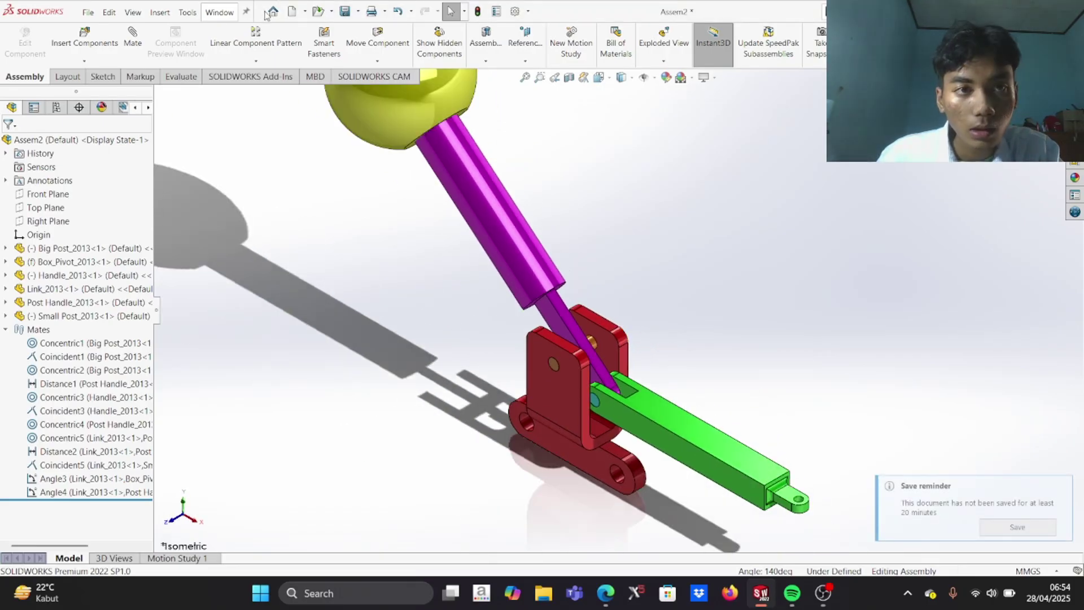
Create a new empty assembly document without inserting a first component
{"action": "left_click", "coordinate": [330, 11]}
{"action": "mouse_move", "coordinate": [292, 19]}
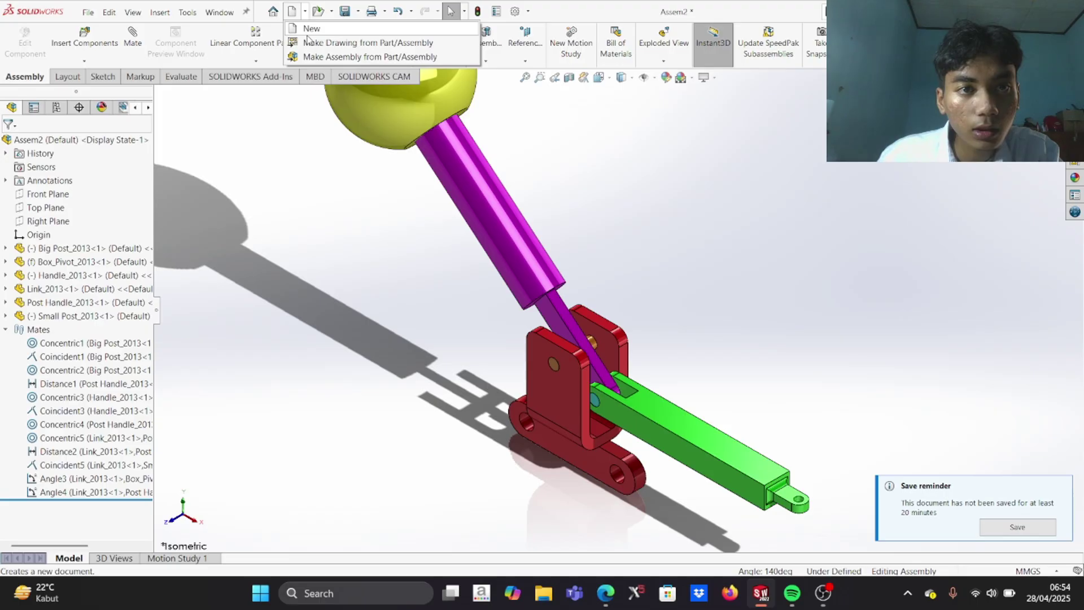
{"action": "left_click", "coordinate": [309, 29]}
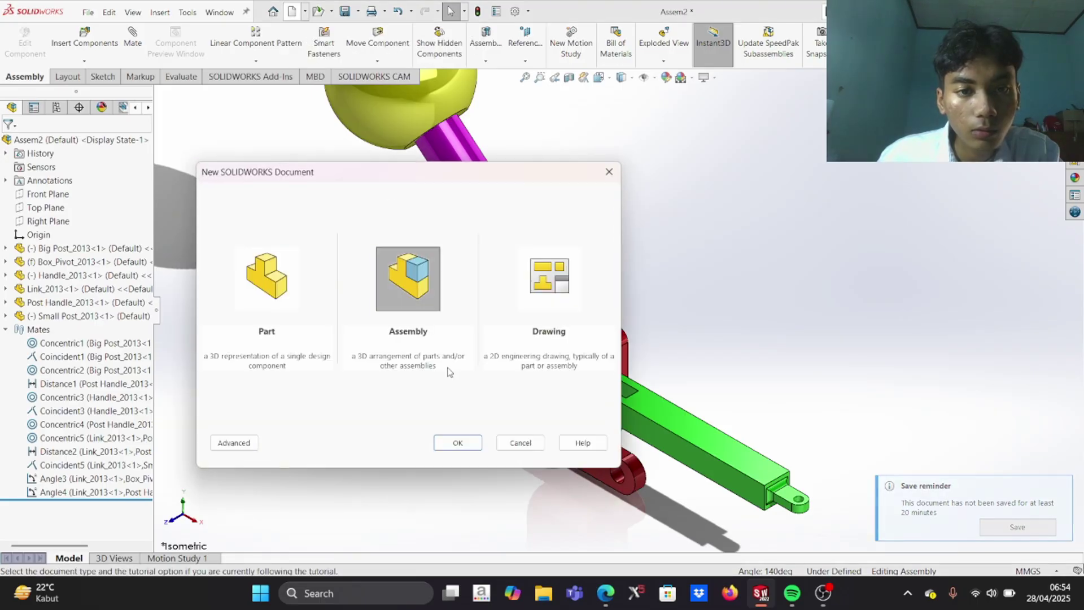
{"action": "left_click", "coordinate": [454, 443]}
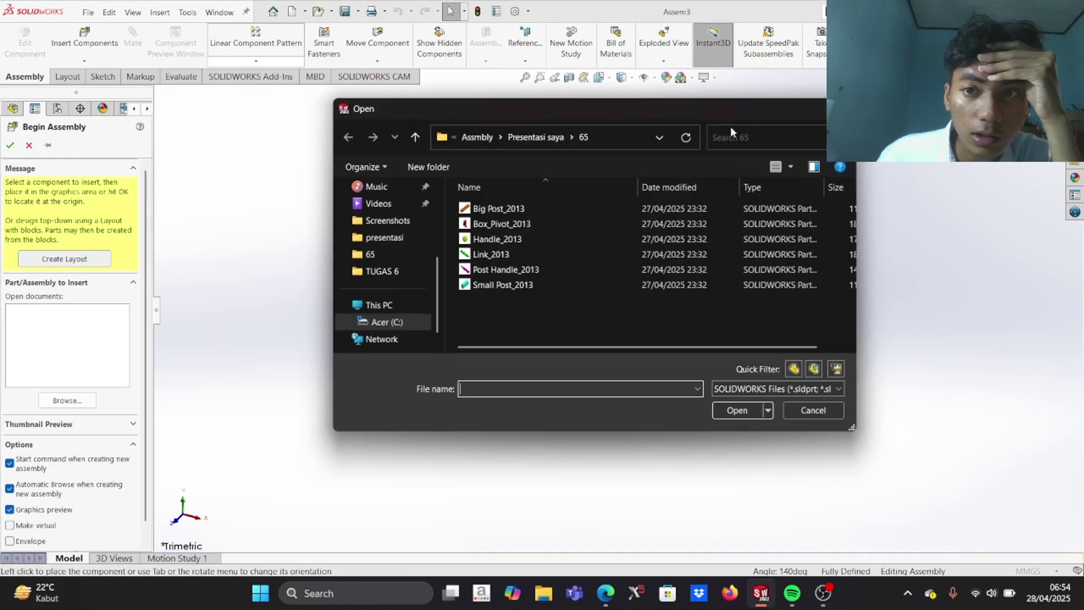
{"action": "key", "text": "Escape"}
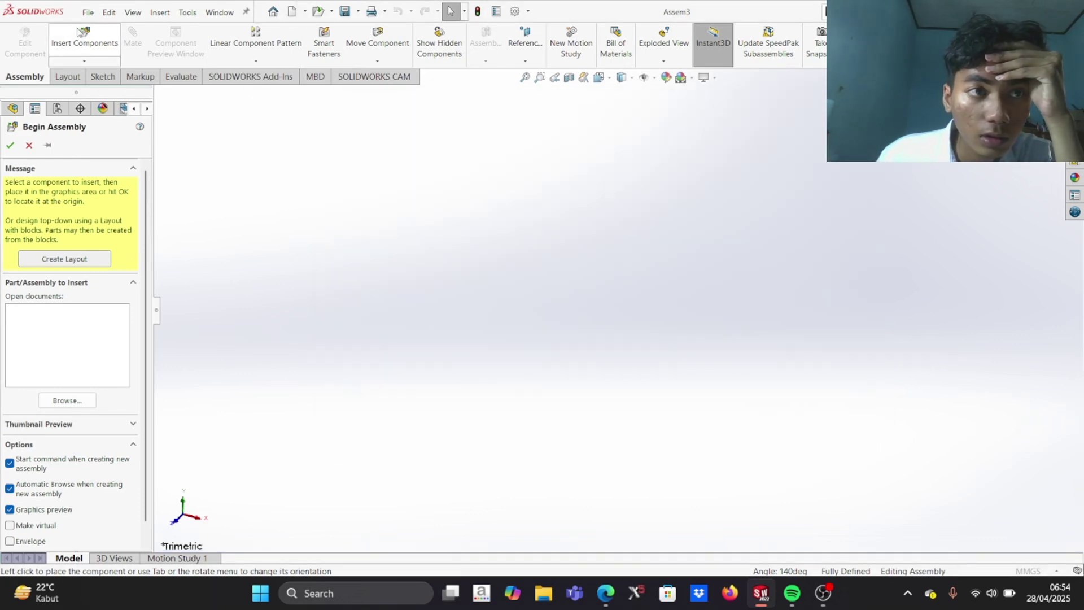
{"action": "left_click", "coordinate": [29, 145]}
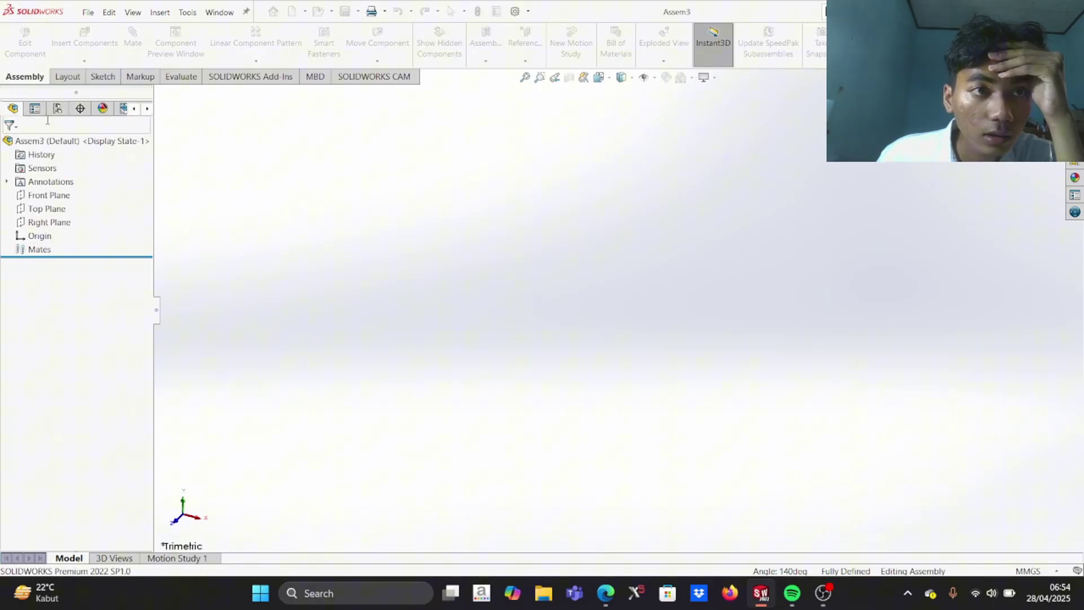
Insert the SQ_Block part from the 66 EX 1 folder and place it in the assembly
{"action": "left_click", "coordinate": [97, 51]}
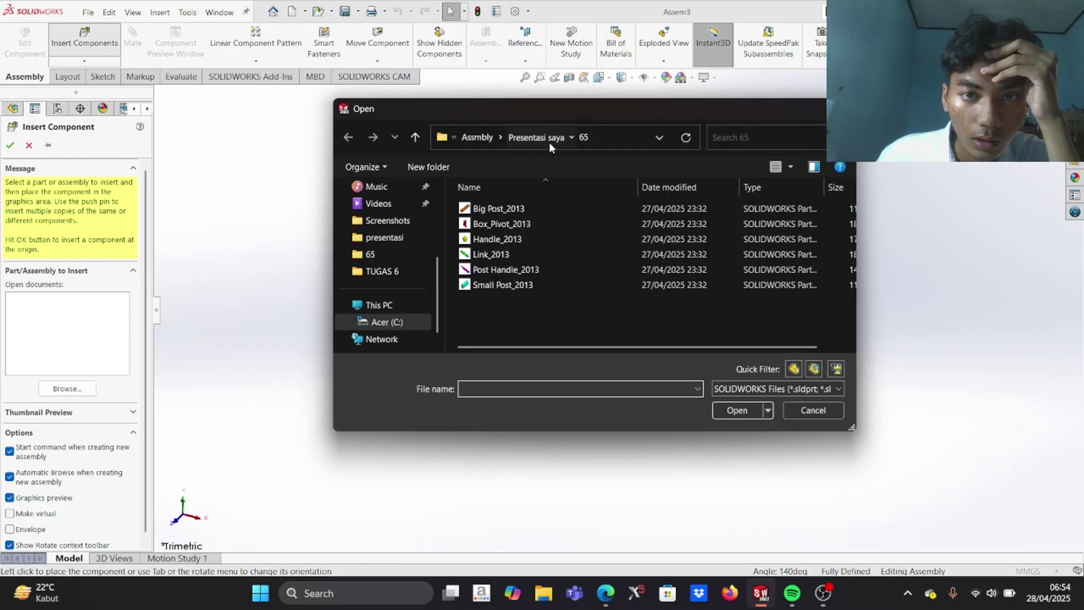
{"action": "left_click", "coordinate": [536, 137]}
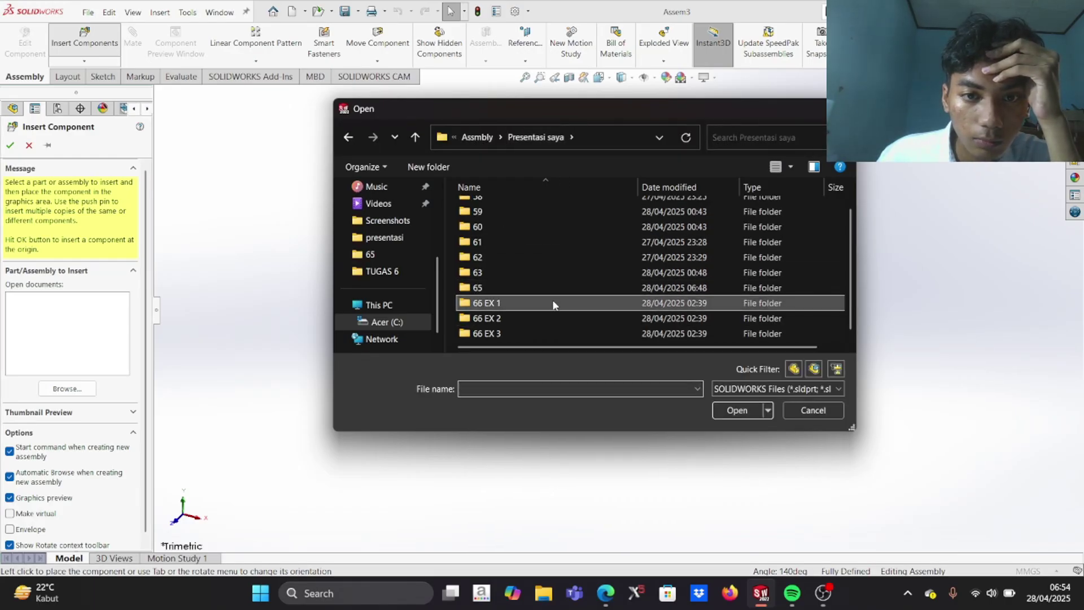
{"action": "double_click", "coordinate": [552, 303]}
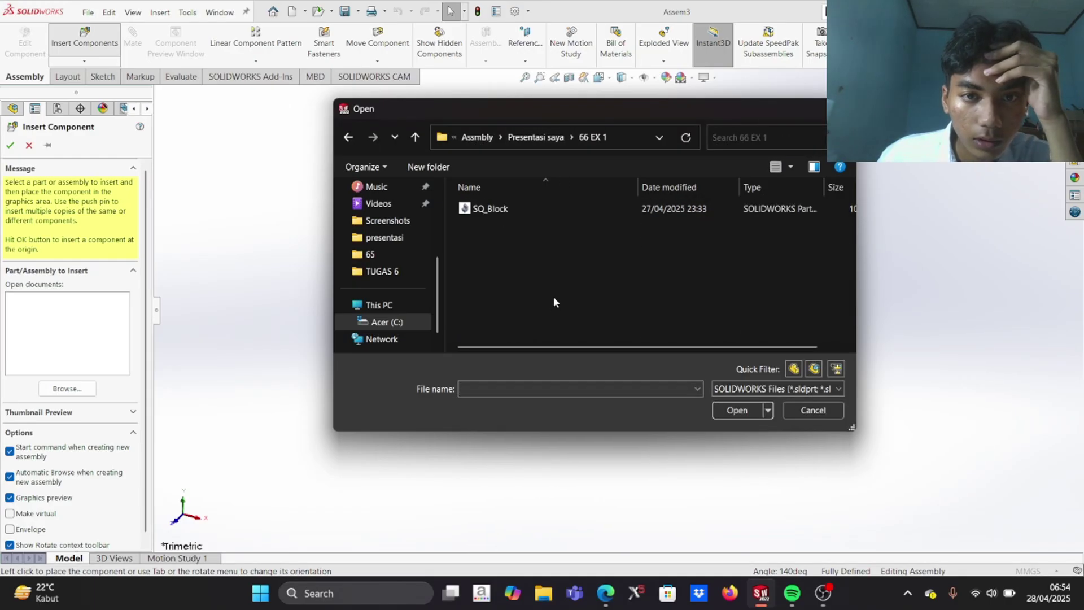
{"action": "left_click", "coordinate": [581, 210]}
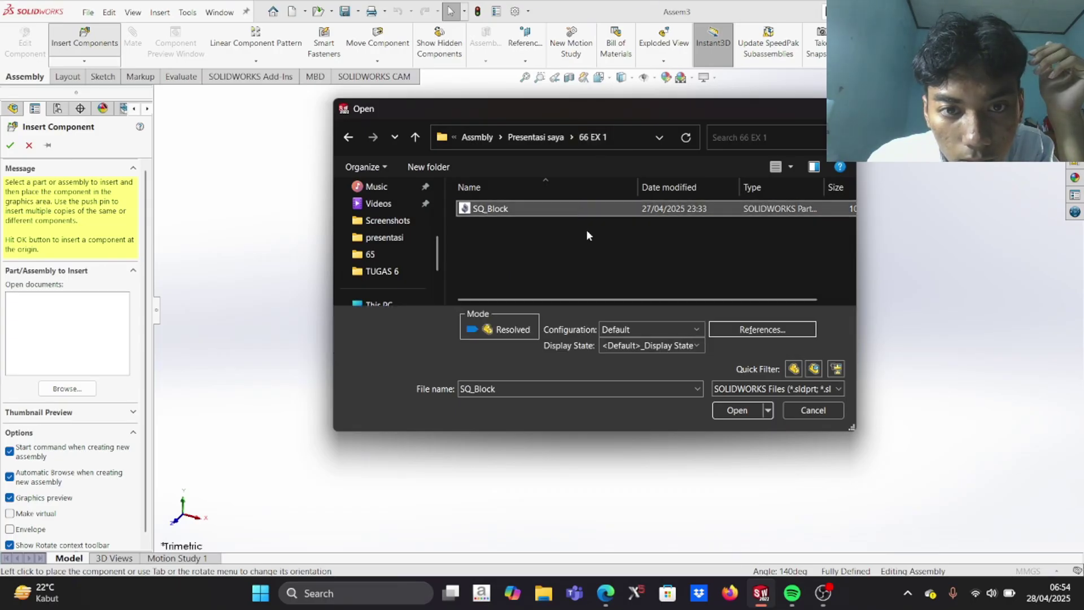
{"action": "left_click", "coordinate": [728, 412]}
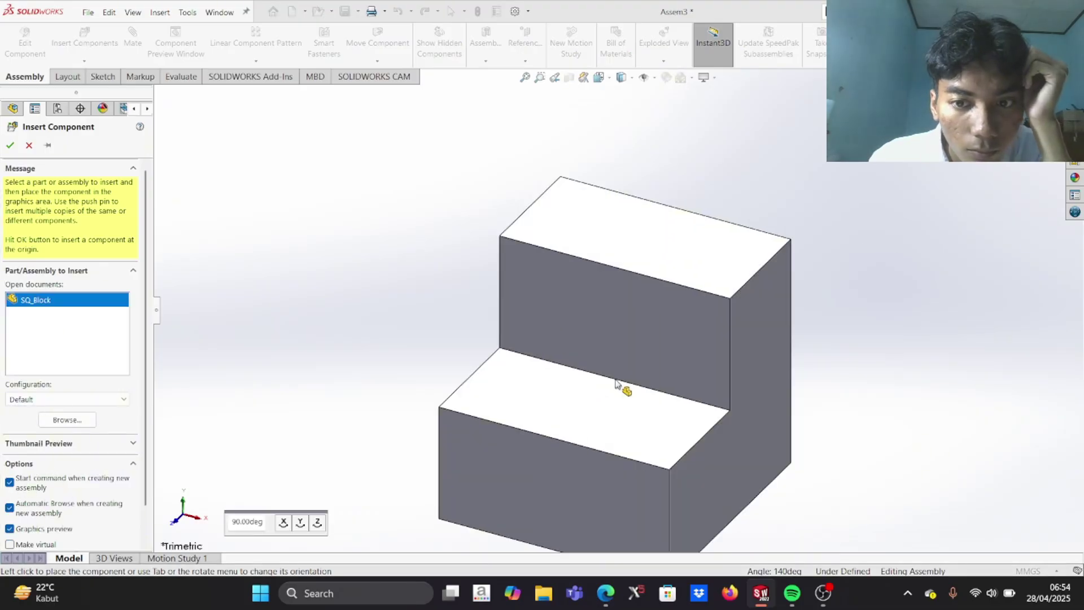
{"action": "left_click", "coordinate": [616, 380]}
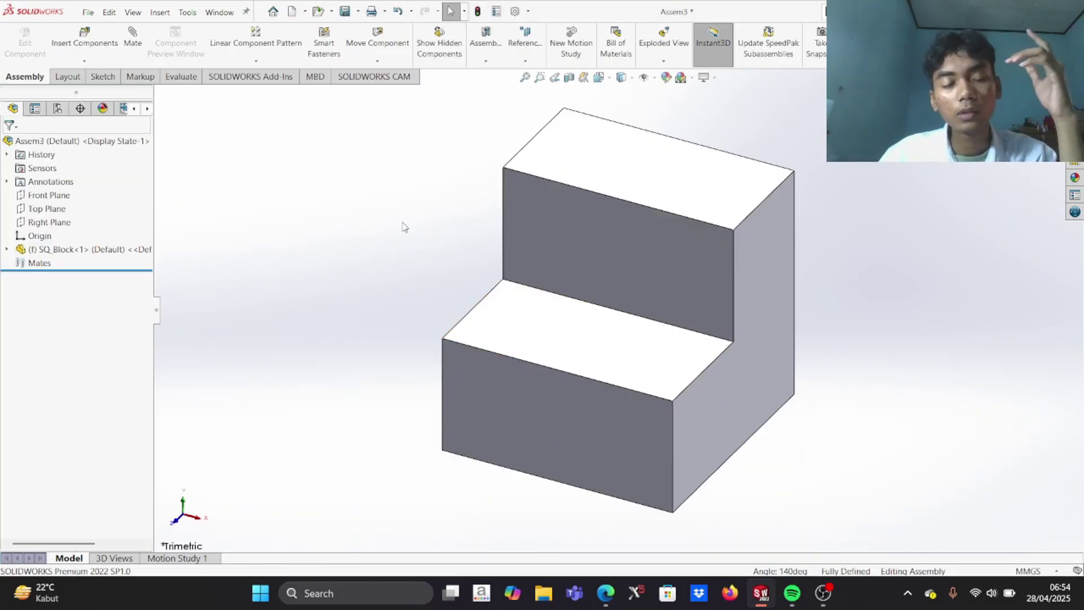
{"action": "right_click", "coordinate": [98, 254]}
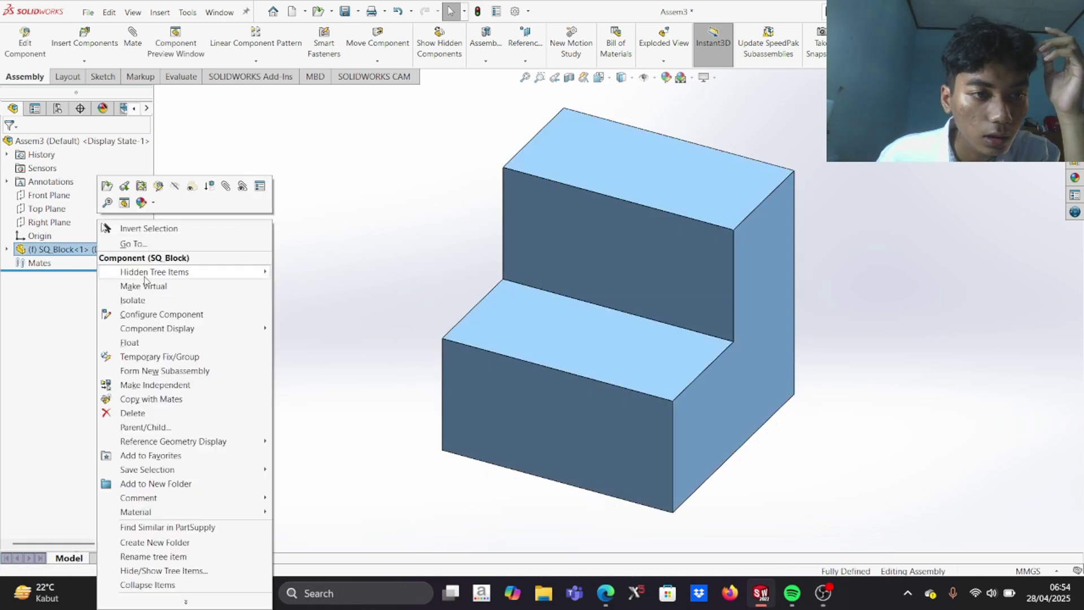
{"action": "left_click", "coordinate": [161, 314]}
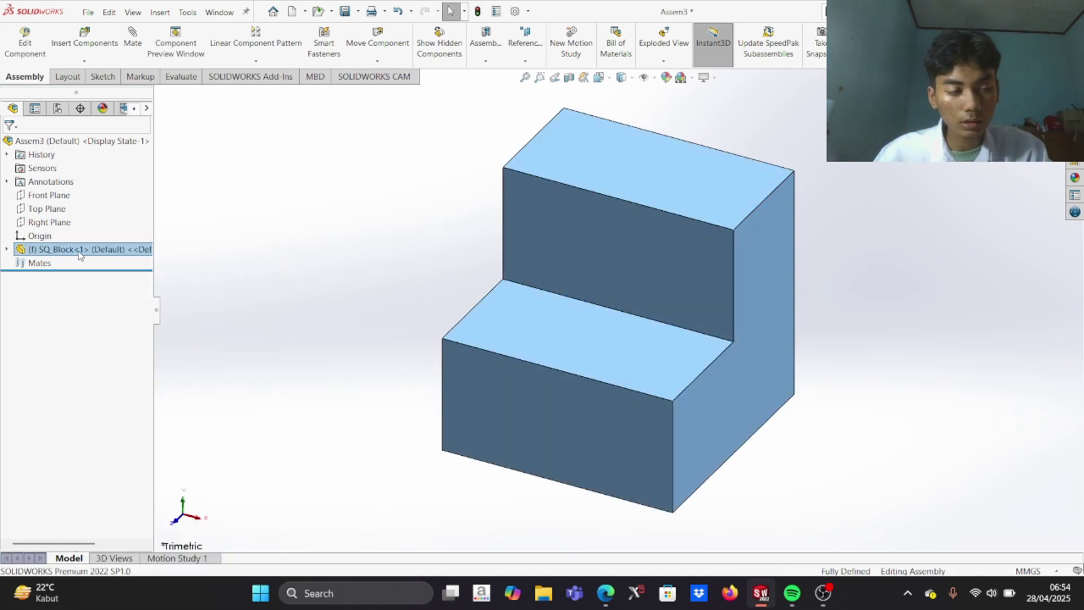
{"action": "left_click", "coordinate": [543, 97]}
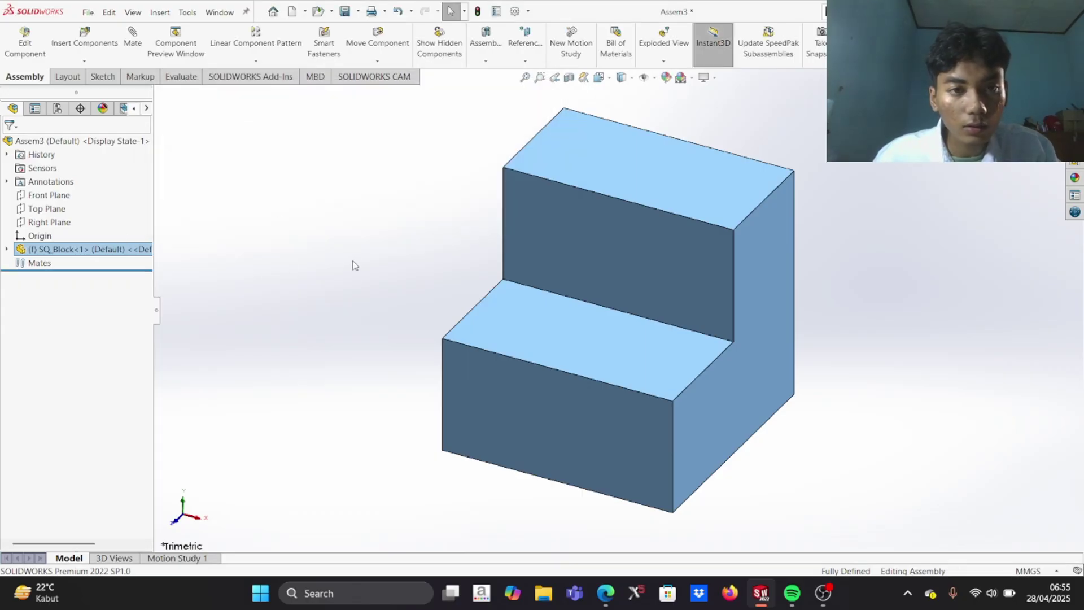
Copy the fixed SQ_Block component and paste two more instances of it into the assembly
{"action": "right_click", "coordinate": [142, 258]}
{"action": "left_click", "coordinate": [125, 257]}
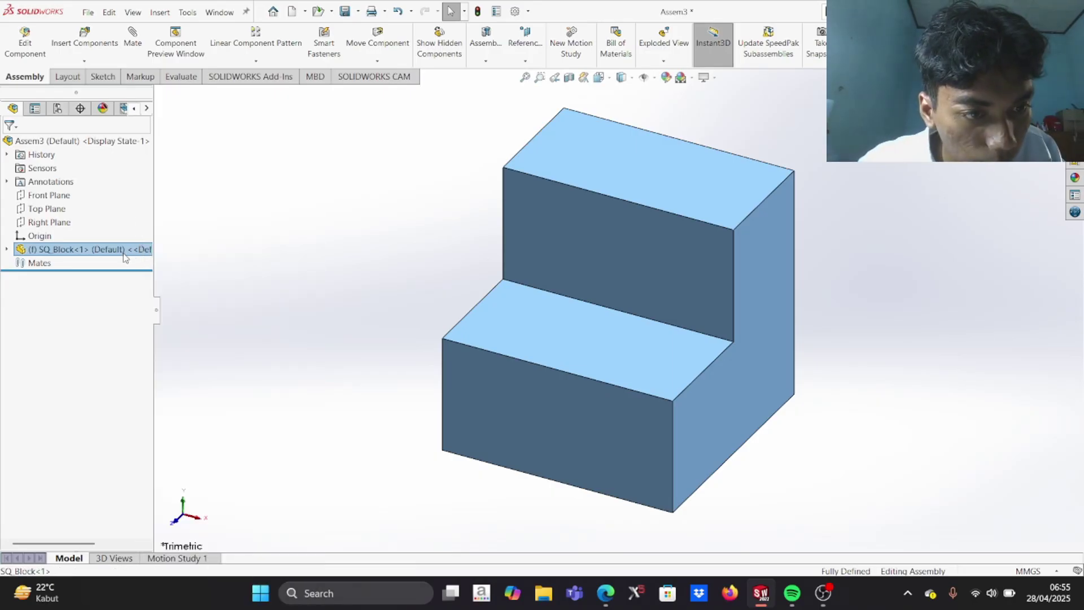
{"action": "left_click", "coordinate": [125, 257]}
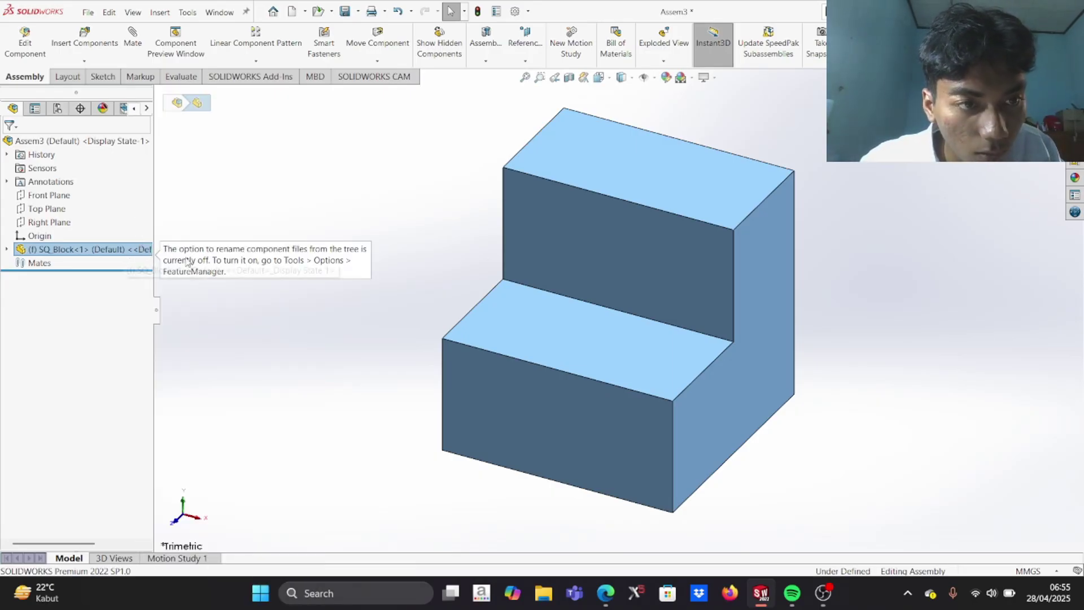
{"action": "key", "text": "ctrl+v"}
{"action": "key", "text": "ctrl+v"}
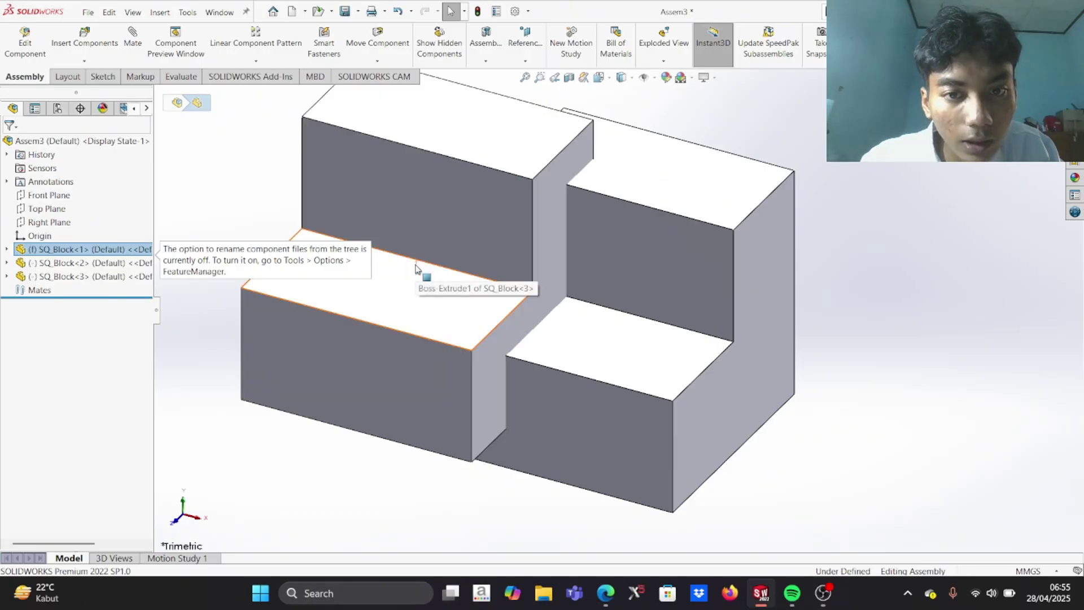
{"action": "left_click", "coordinate": [361, 243]}
{"action": "scroll", "coordinate": [351, 234], "scroll_direction": "down", "scroll_amount": 2}
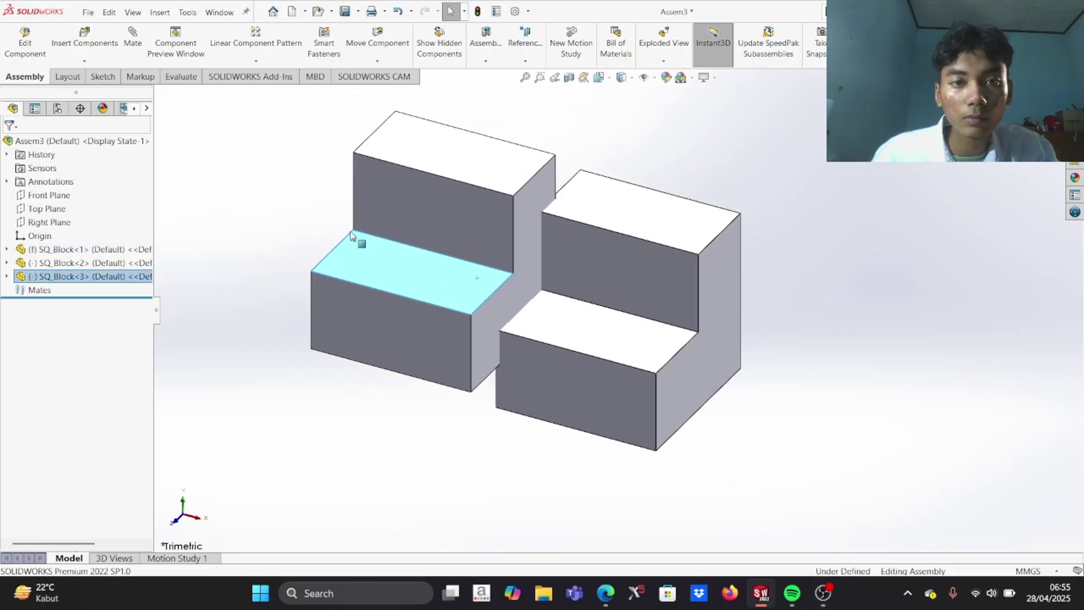
{"action": "scroll", "coordinate": [404, 245], "scroll_direction": "down", "scroll_amount": 2}
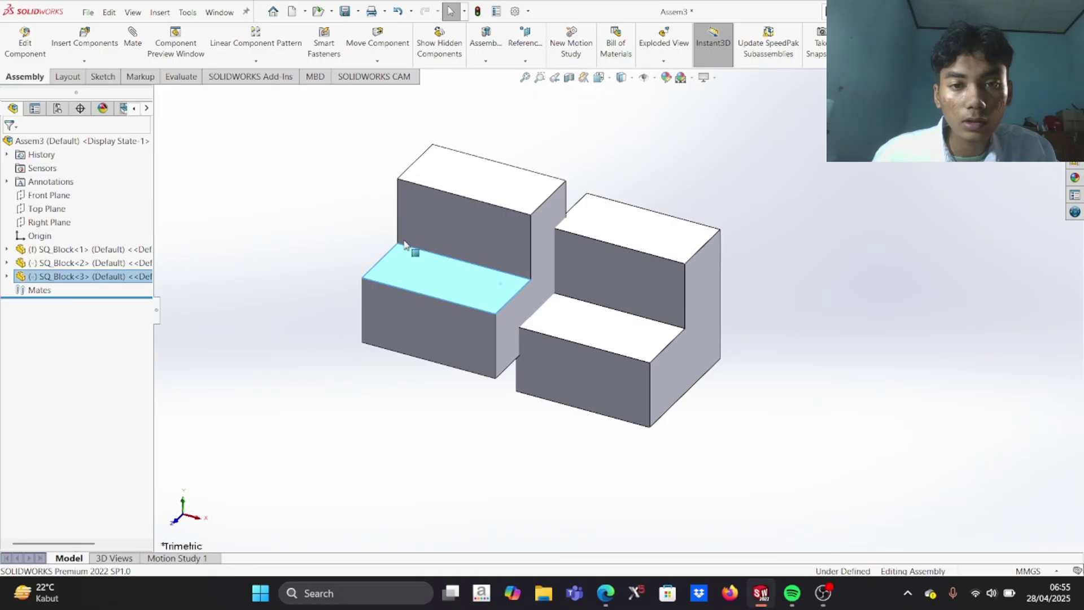
{"action": "left_click", "coordinate": [410, 246]}
{"action": "right_click", "coordinate": [413, 246]}
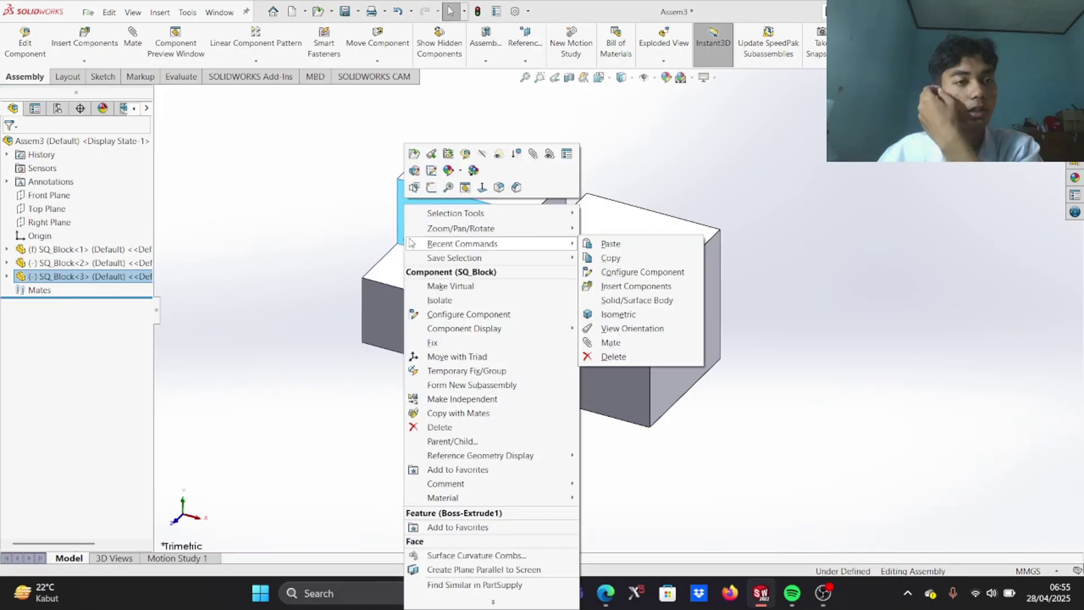
{"action": "mouse_move", "coordinate": [421, 228]}
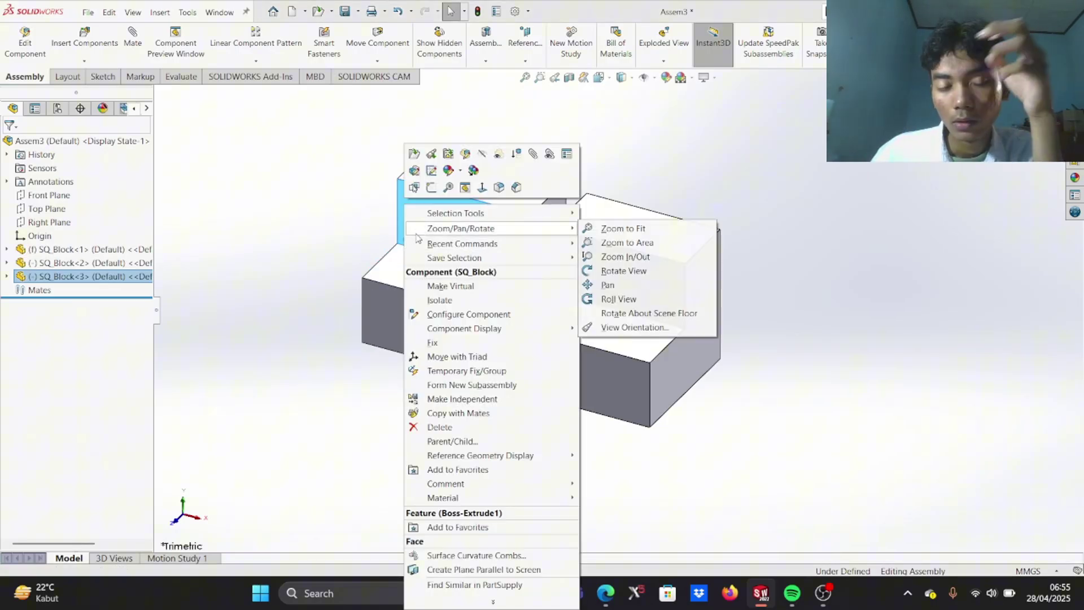
{"action": "left_click", "coordinate": [375, 263]}
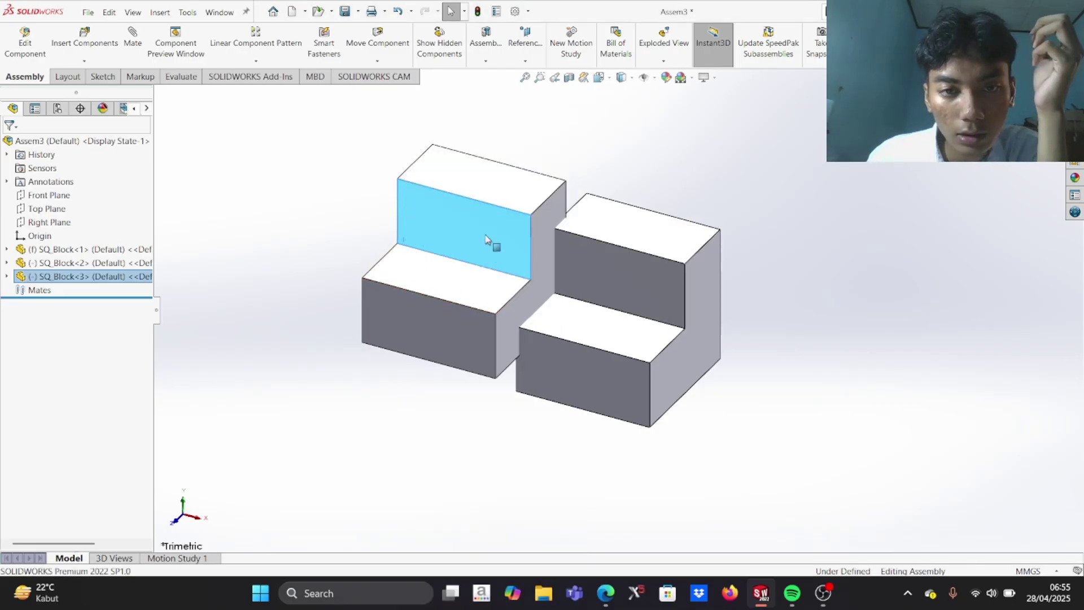
Rotate the free SQ_Block<3> instance so its stepped notch turns downward beside the fixed block
{"action": "right_click_drag", "start_coordinate": [484, 225], "coordinate": [444, 224]}
{"action": "right_click_drag", "start_coordinate": [508, 264], "coordinate": [300, 104]}
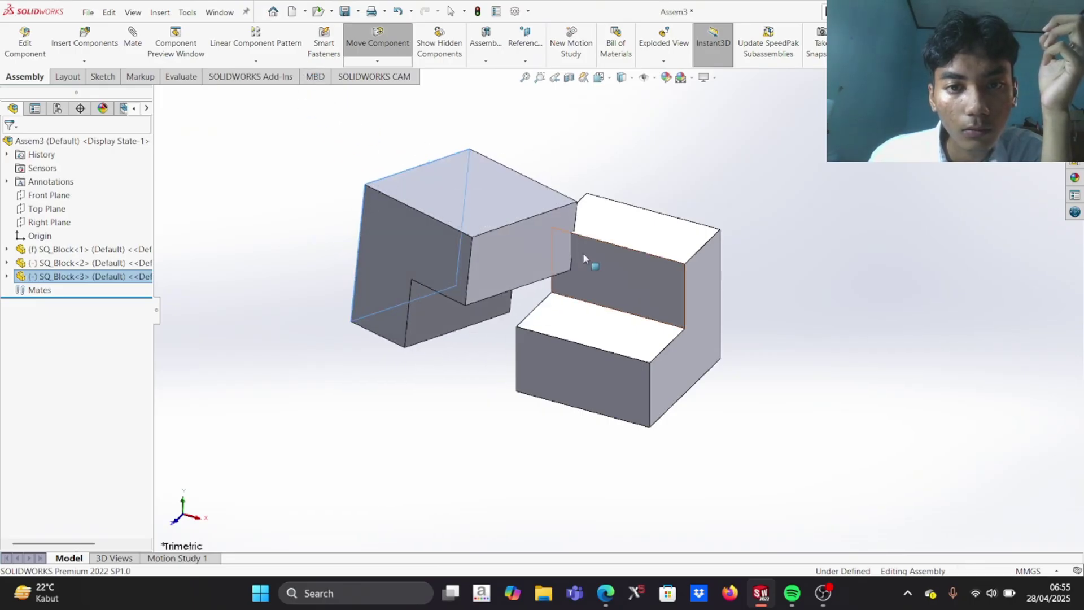
{"action": "key", "text": "Escape"}
{"action": "scroll", "coordinate": [585, 257], "scroll_direction": "down", "scroll_amount": 3}
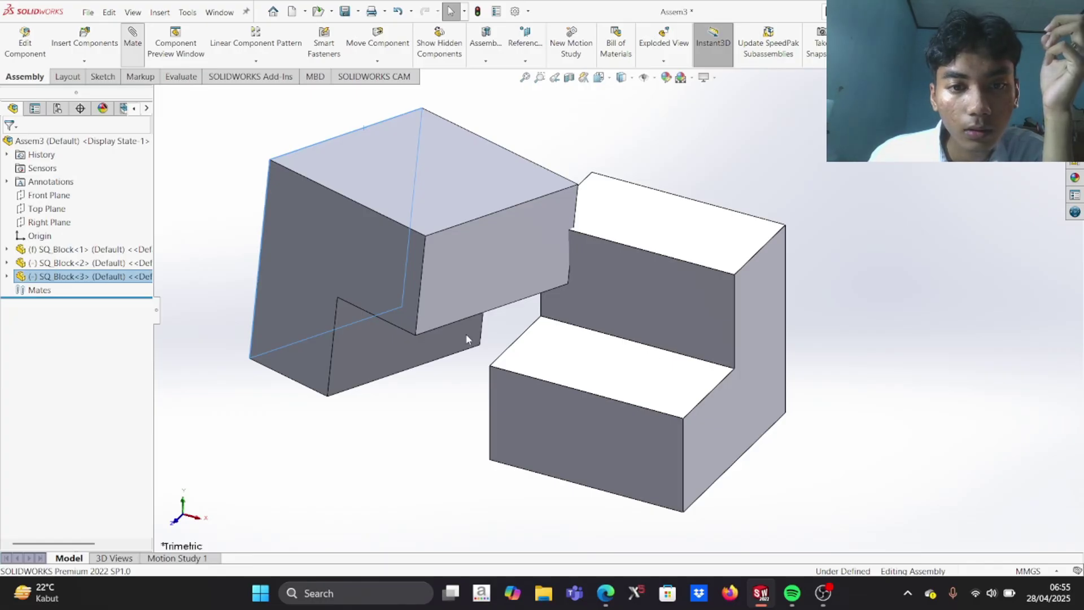
Try coincident, perpendicular and parallel mates between SQ_Block<3>'s notch-side face and the fixed block's vertical step face, and undo them
{"action": "left_click", "coordinate": [136, 49]}
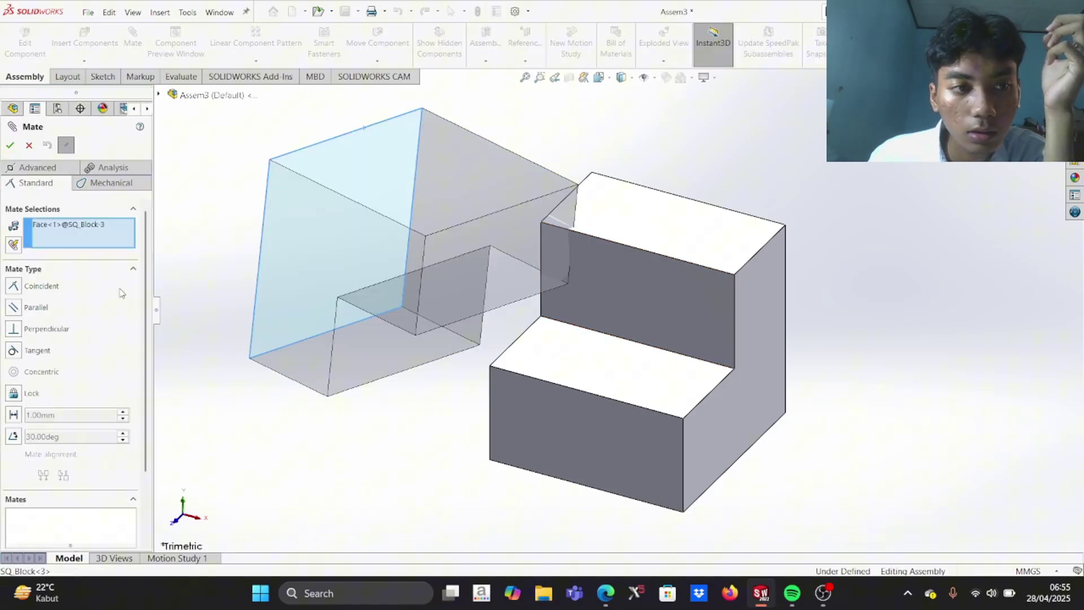
{"action": "left_click", "coordinate": [71, 226]}
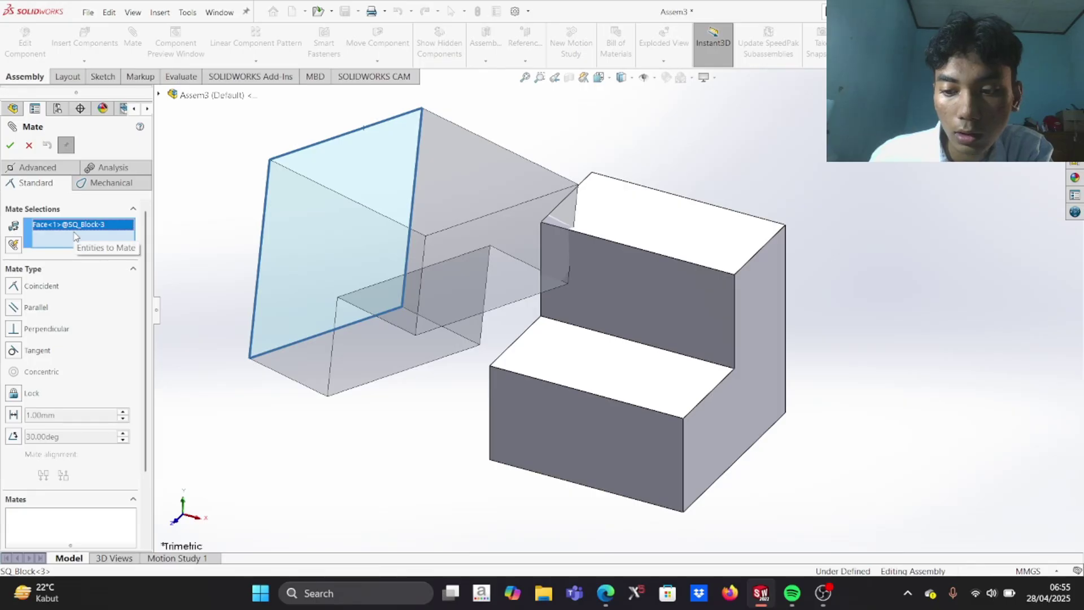
{"action": "key", "text": "Delete"}
{"action": "left_click", "coordinate": [404, 346]}
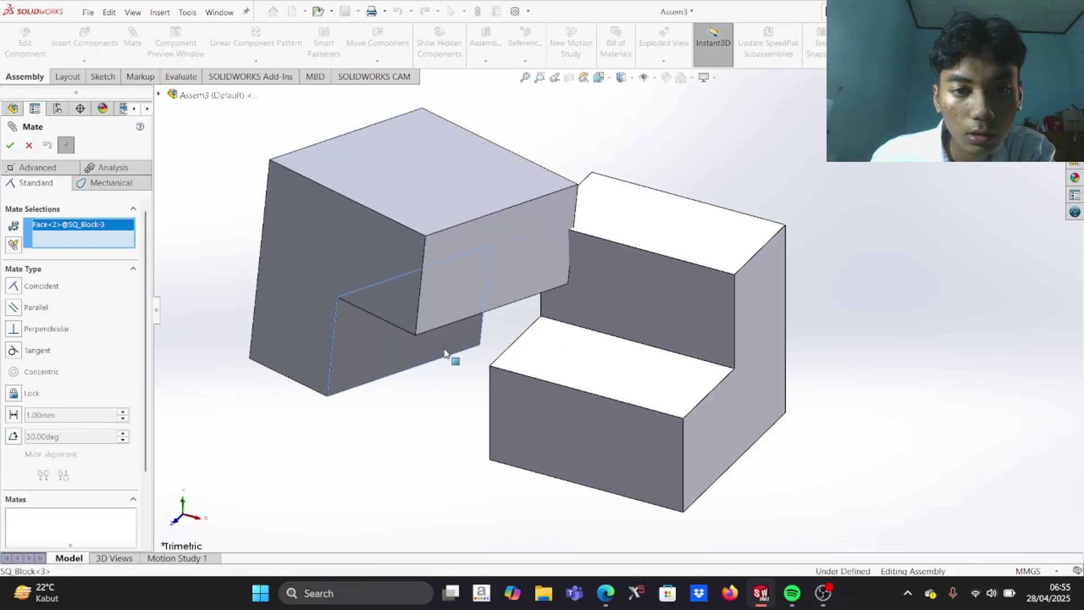
{"action": "left_click", "coordinate": [667, 320]}
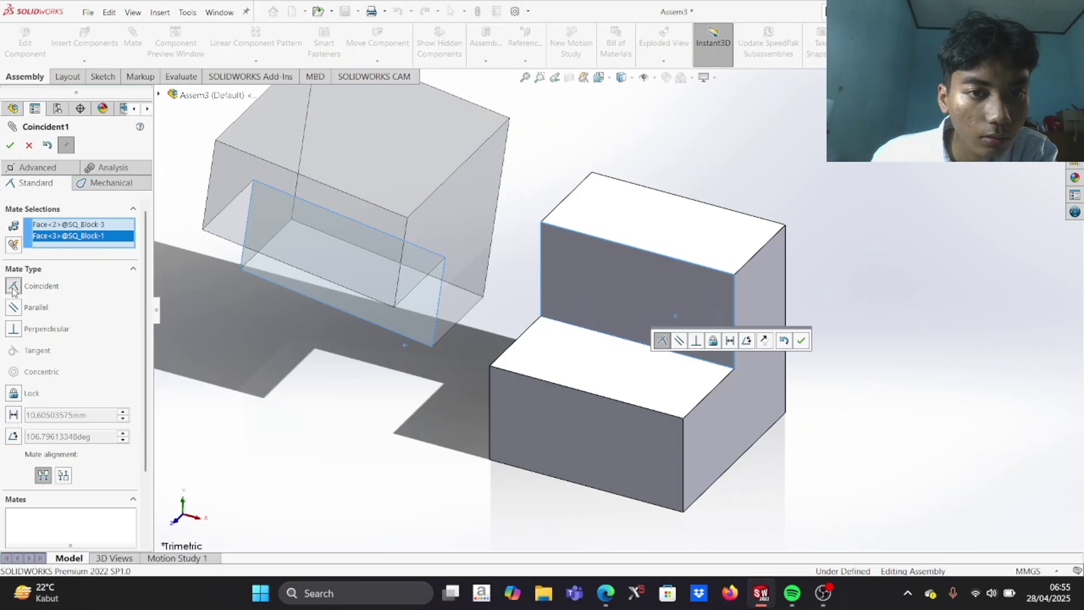
{"action": "left_click", "coordinate": [17, 328]}
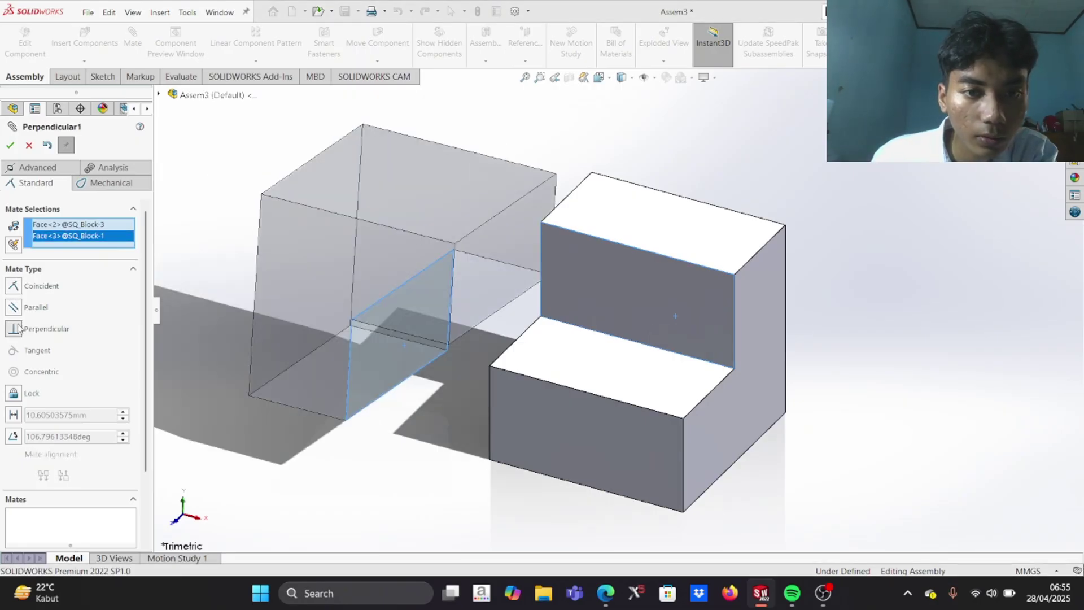
{"action": "left_click", "coordinate": [15, 317]}
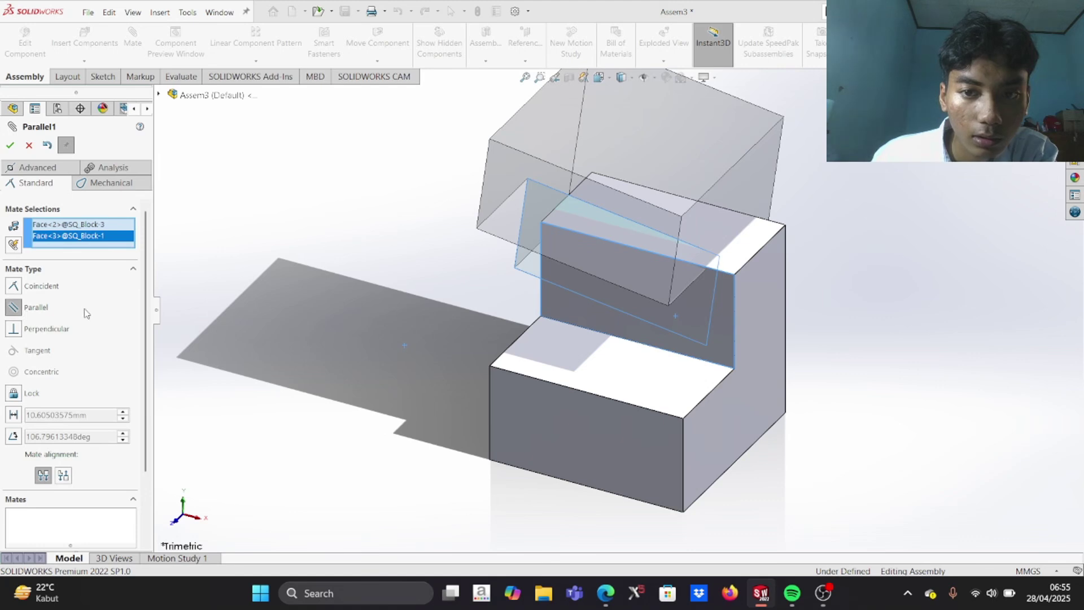
{"action": "left_click", "coordinate": [48, 146]}
Rotate SQ_Block<3> further so its L-shaped end face and notch point toward the fixed block's step
{"action": "right_click_drag", "start_coordinate": [388, 279], "coordinate": [585, 312]}
{"action": "right_click_drag", "start_coordinate": [559, 275], "coordinate": [537, 339]}
{"action": "scroll", "coordinate": [621, 310], "scroll_direction": "up", "scroll_amount": 3}
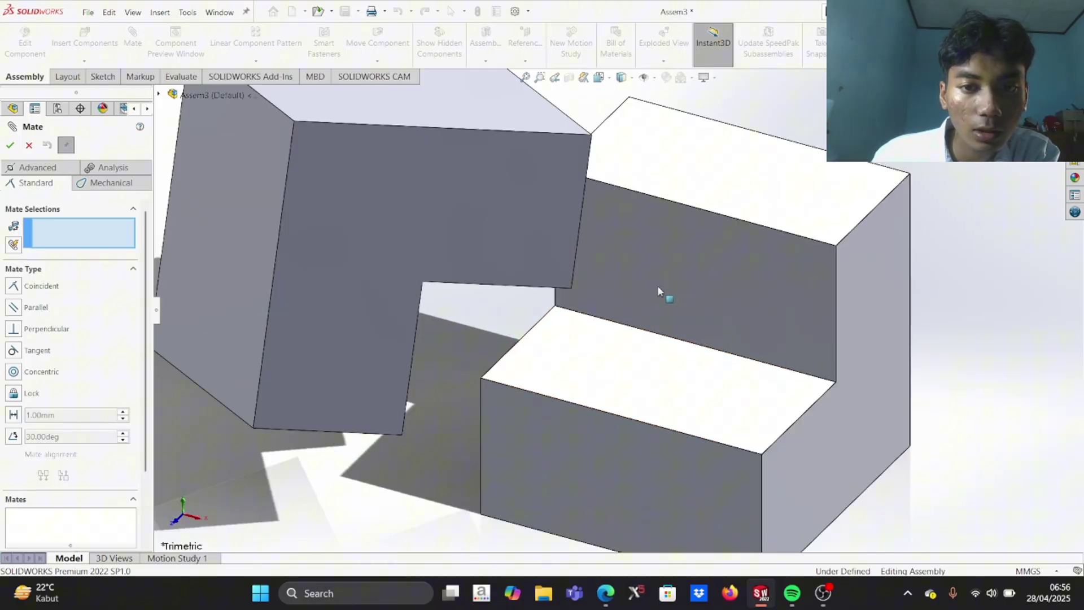
Add a coincident mate between the fixed block's vertical step face and the inner vertical face of SQ_Block<3>
{"action": "left_click", "coordinate": [658, 290]}
{"action": "middle_click_drag", "start_coordinate": [654, 286], "coordinate": [587, 271]}
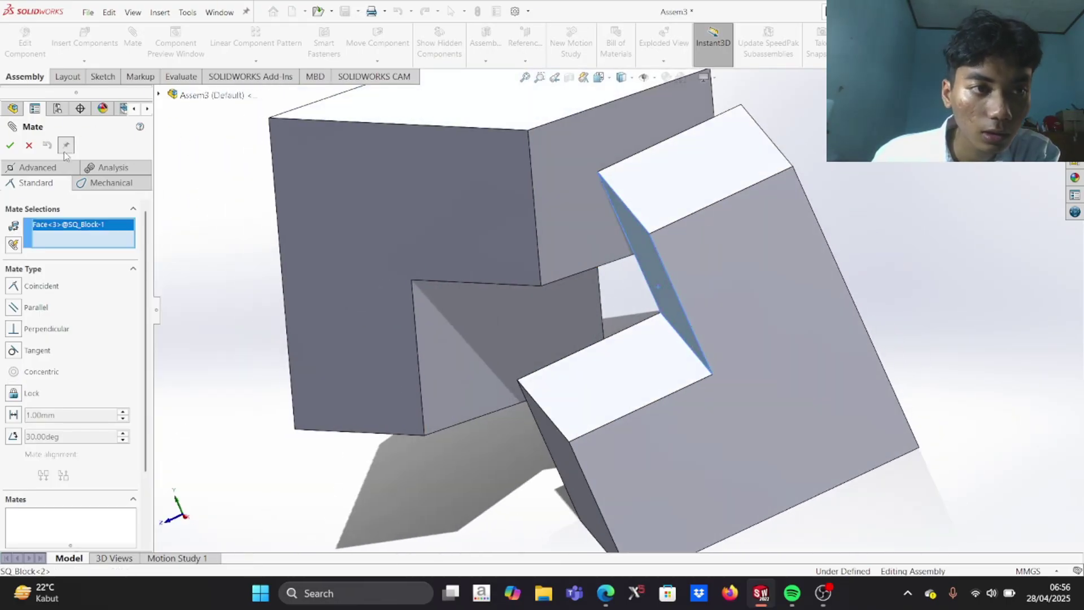
{"action": "left_click", "coordinate": [446, 338]}
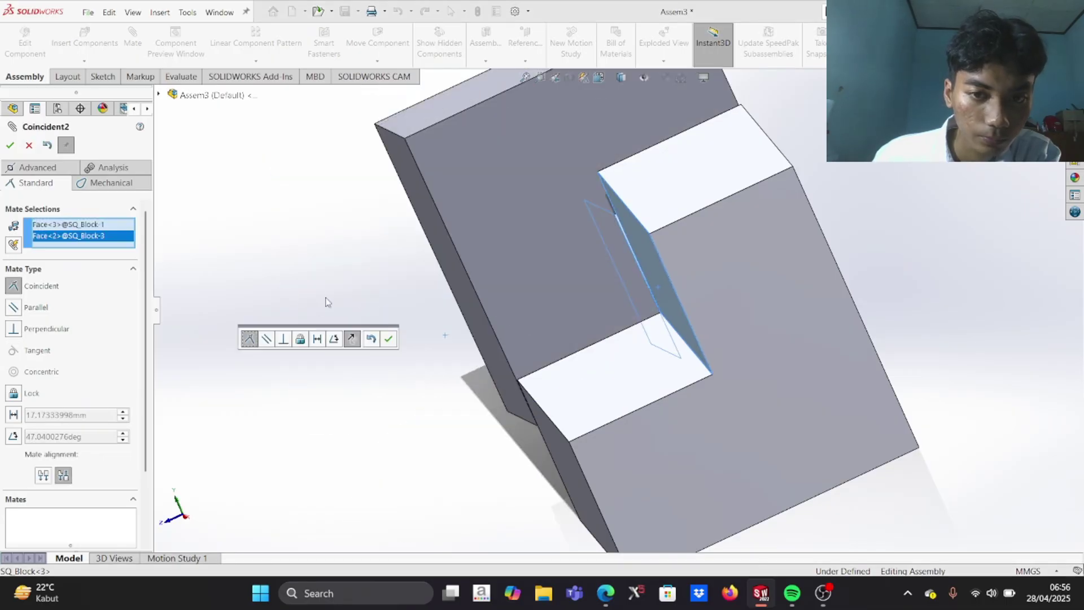
{"action": "middle_click_drag", "start_coordinate": [567, 317], "coordinate": [648, 309]}
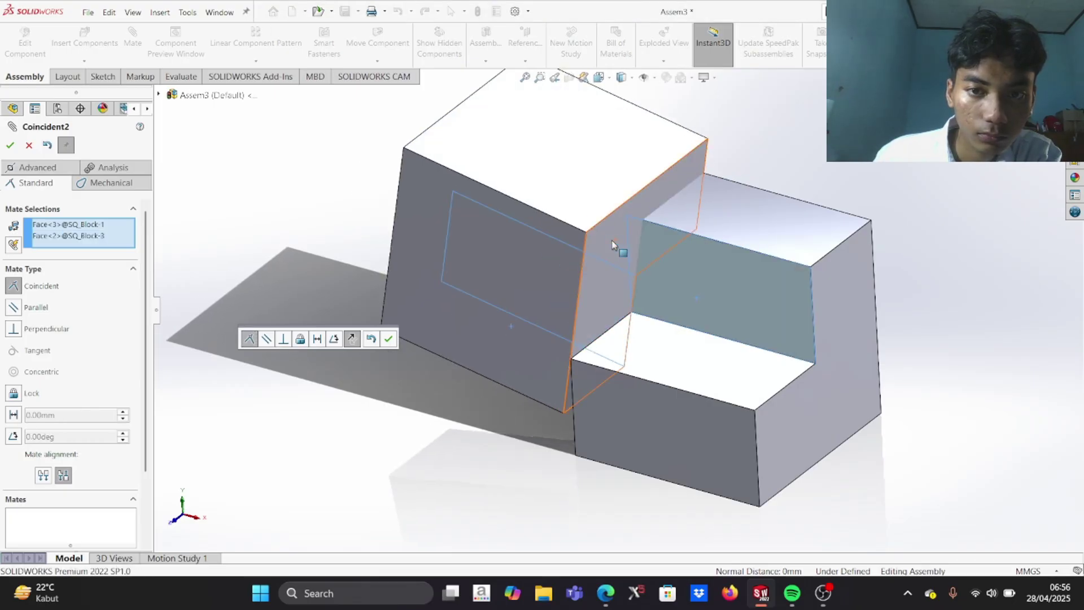
{"action": "middle_click_drag", "start_coordinate": [570, 264], "coordinate": [585, 198]}
{"action": "left_click_drag", "start_coordinate": [585, 198], "coordinate": [593, 150]}
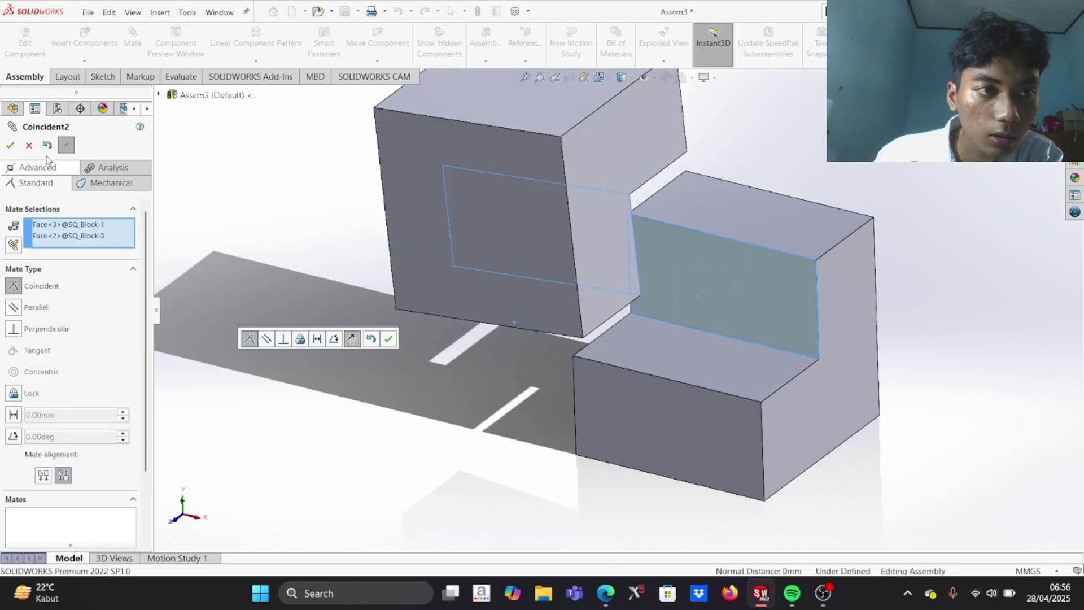
{"action": "left_click", "coordinate": [14, 148]}
Add a coincident mate between the underside of SQ_Block<3> and the fixed block's lower horizontal step face
{"action": "middle_click_drag", "start_coordinate": [457, 278], "coordinate": [517, 371]}
{"action": "left_click", "coordinate": [516, 371]}
{"action": "middle_click_drag", "start_coordinate": [695, 381], "coordinate": [678, 419]}
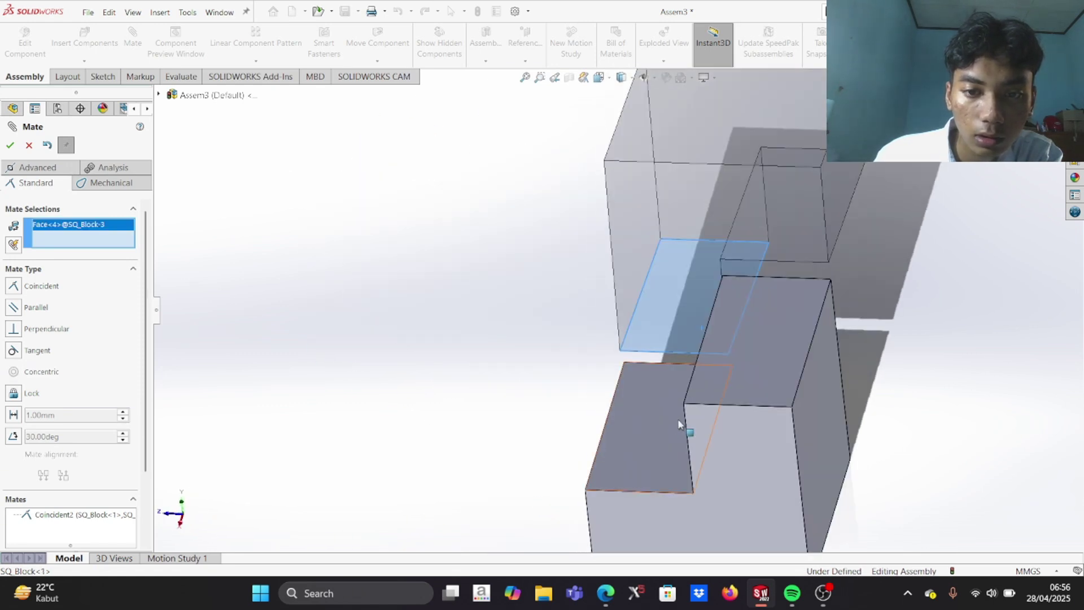
{"action": "left_click", "coordinate": [669, 427]}
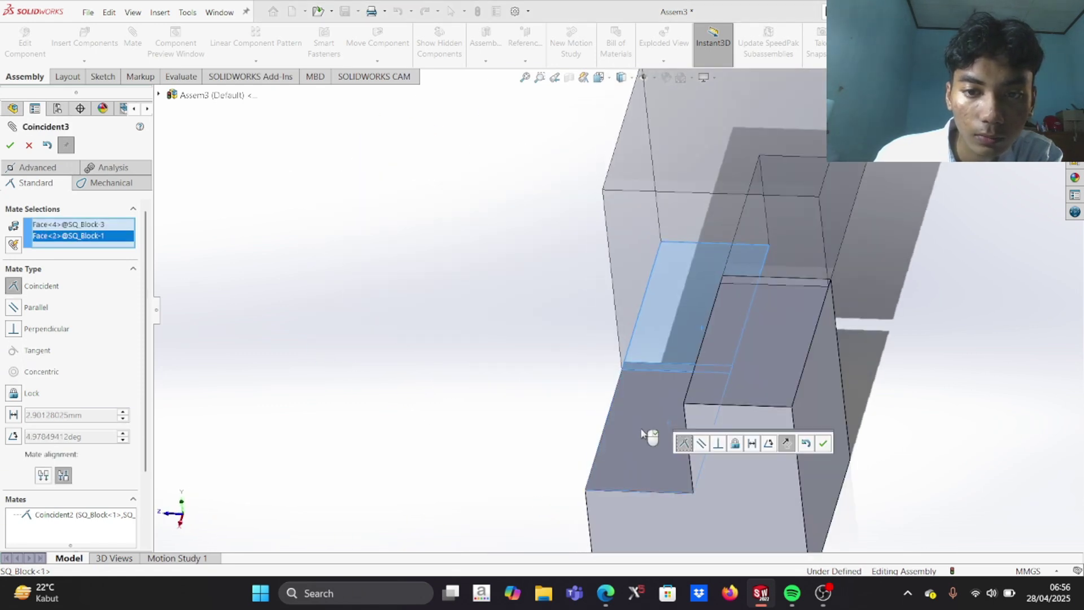
{"action": "left_click", "coordinate": [823, 444]}
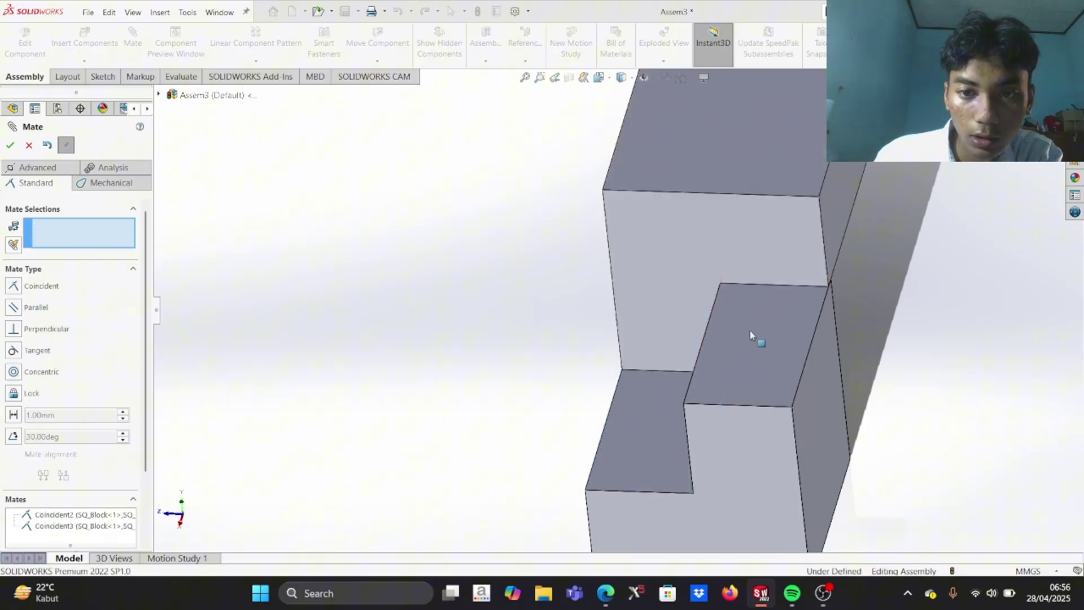
Slide SQ_Block<3> along the step and mate its upper notch edge coincident with the matching top edge of SQ_Block<2>
{"action": "middle_click_drag", "start_coordinate": [675, 305], "coordinate": [543, 366]}
{"action": "left_click_drag", "start_coordinate": [543, 366], "coordinate": [584, 439]}
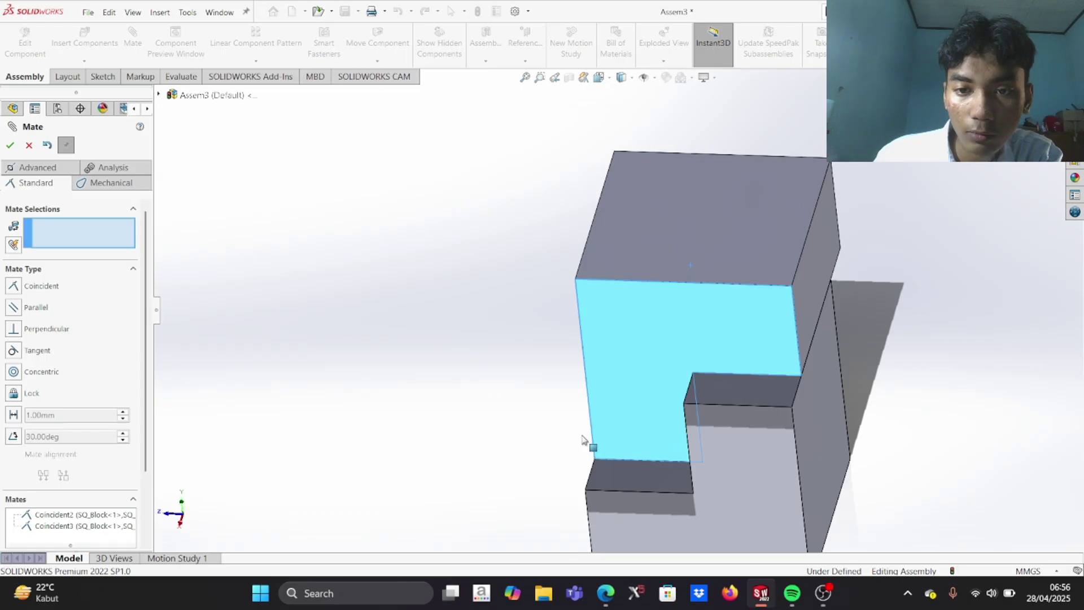
{"action": "middle_click_drag", "start_coordinate": [740, 405], "coordinate": [770, 355]}
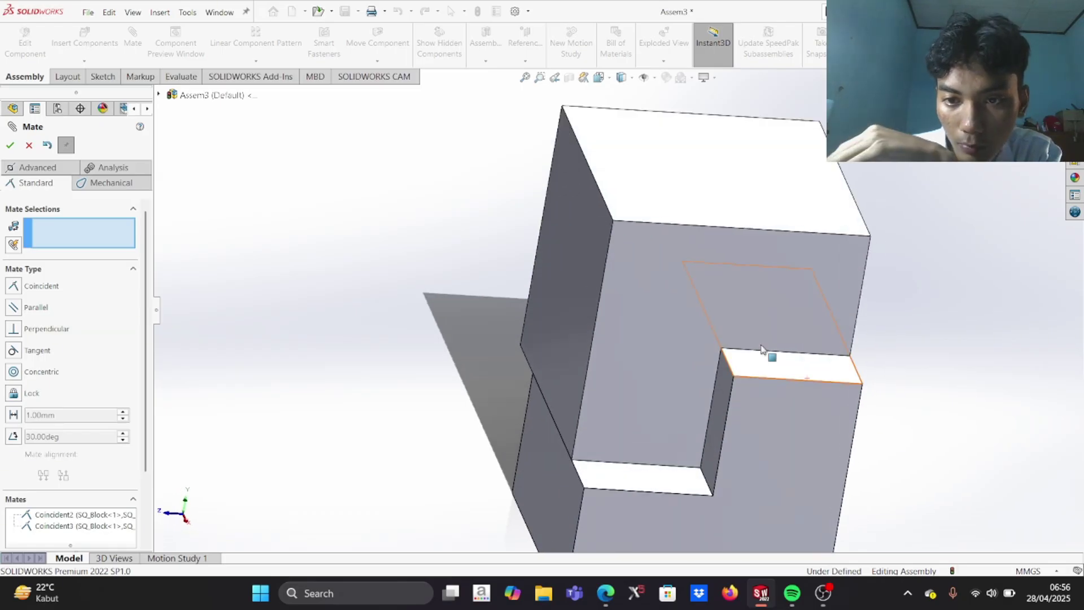
{"action": "left_click", "coordinate": [763, 353]}
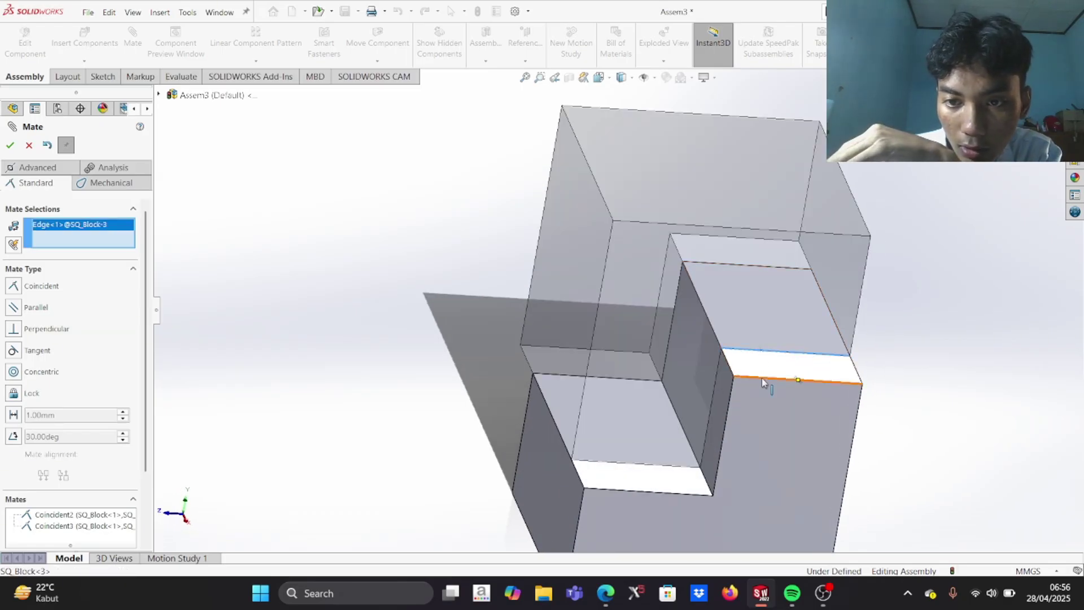
{"action": "left_click", "coordinate": [761, 380]}
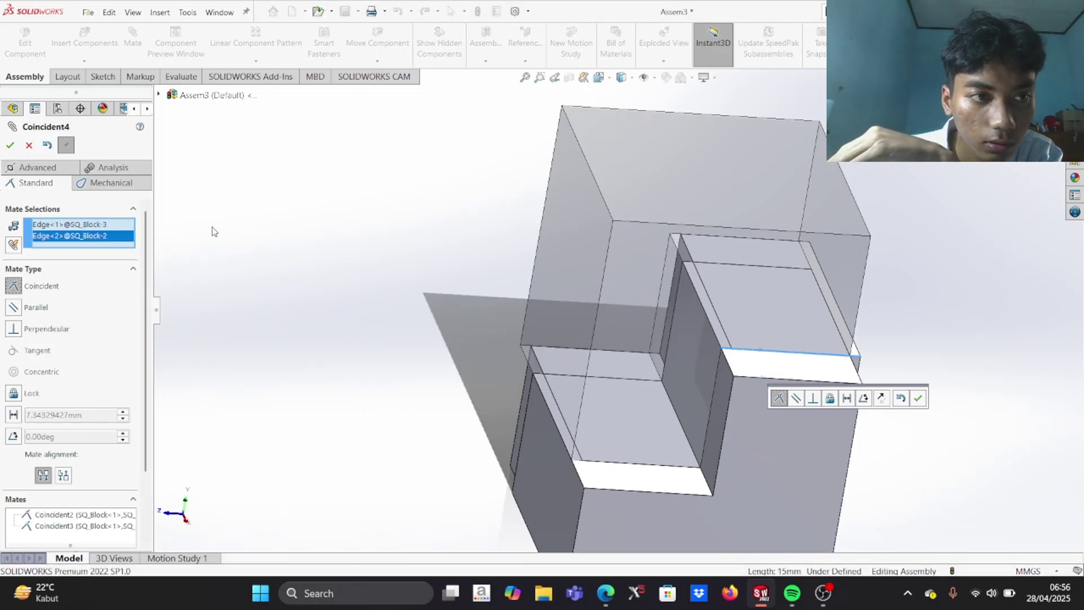
{"action": "left_click", "coordinate": [11, 146]}
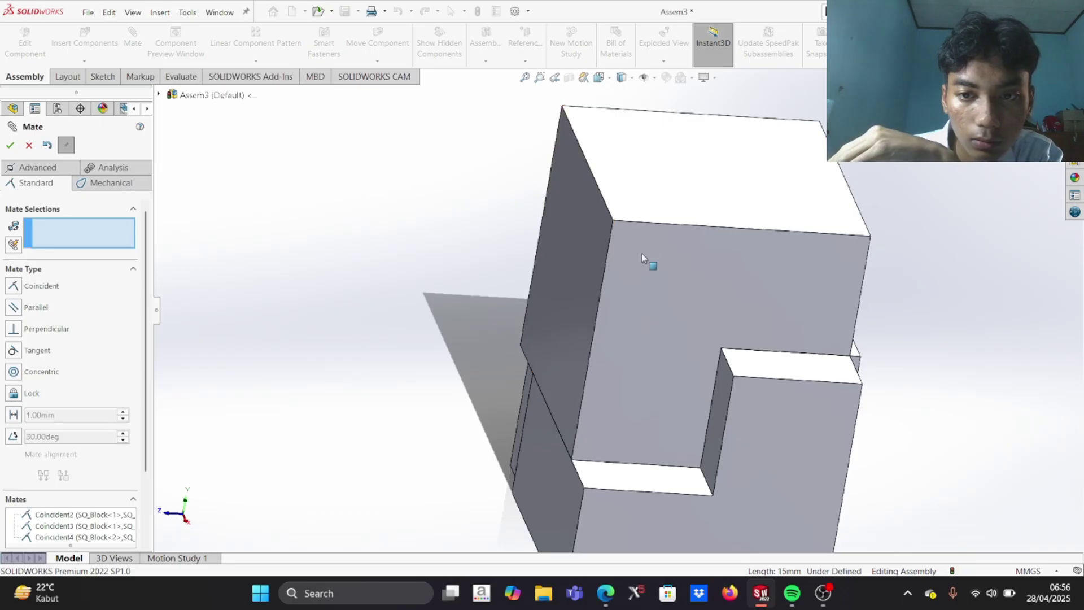
Move and rotate SQ_Block<2> away from the other two blocks and leave the Mate command
{"action": "middle_click_drag", "start_coordinate": [670, 306], "coordinate": [830, 371]}
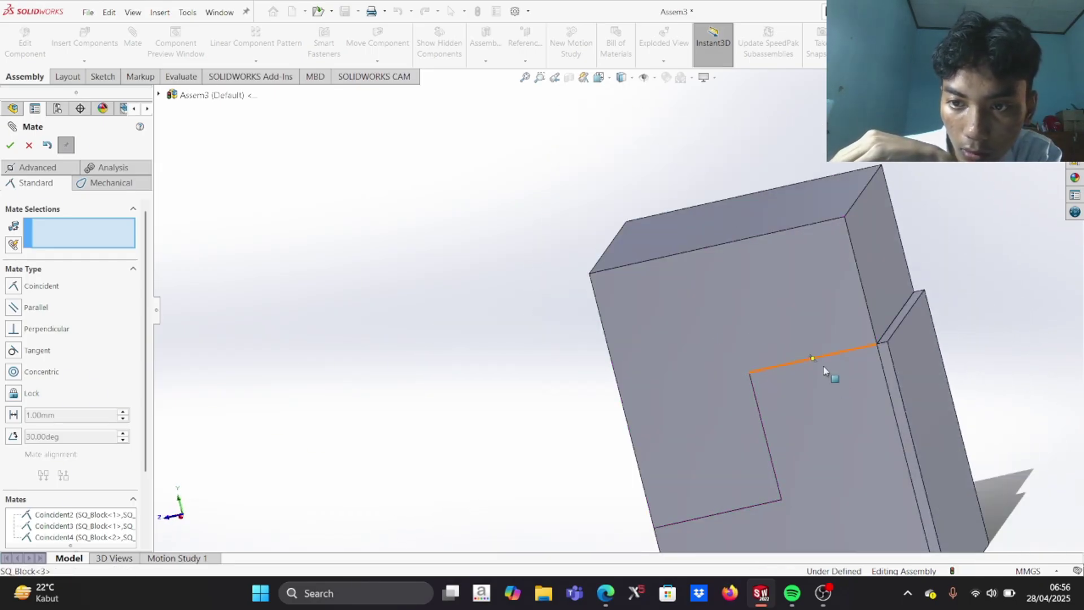
{"action": "middle_click_drag", "start_coordinate": [811, 322], "coordinate": [1022, 307]}
{"action": "middle_click_drag", "start_coordinate": [830, 317], "coordinate": [788, 310]}
{"action": "right_click_drag", "start_coordinate": [788, 310], "coordinate": [836, 400]}
{"action": "middle_click_drag", "start_coordinate": [835, 400], "coordinate": [802, 372]}
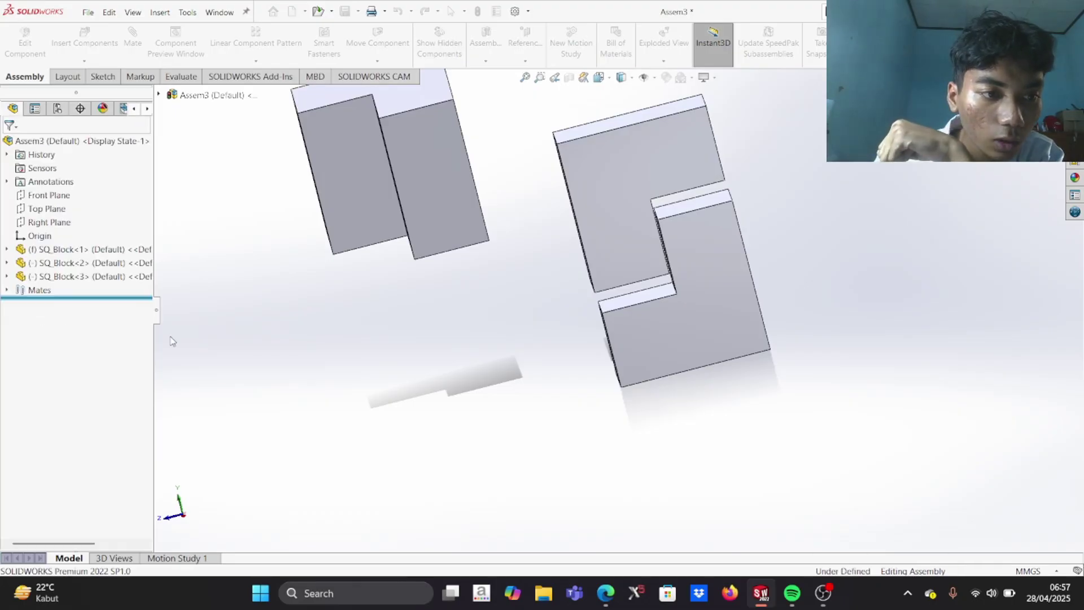
{"action": "left_click", "coordinate": [29, 148]}
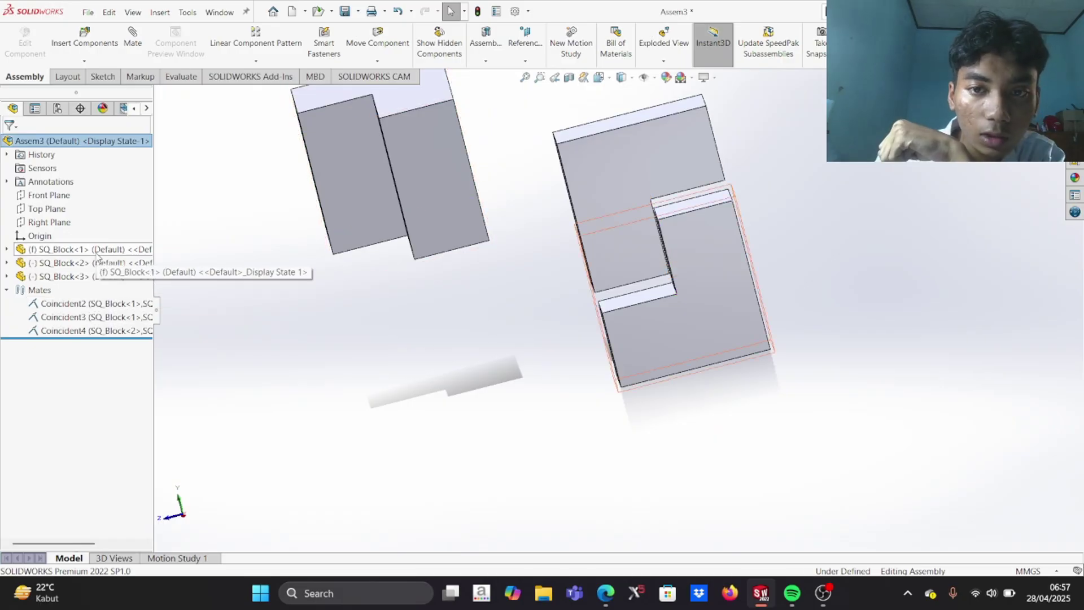
Delete the SQ_Block<2> component from the assembly and slide SQ_Block<3> along the step towards the fixed block
{"action": "left_click", "coordinate": [105, 263]}
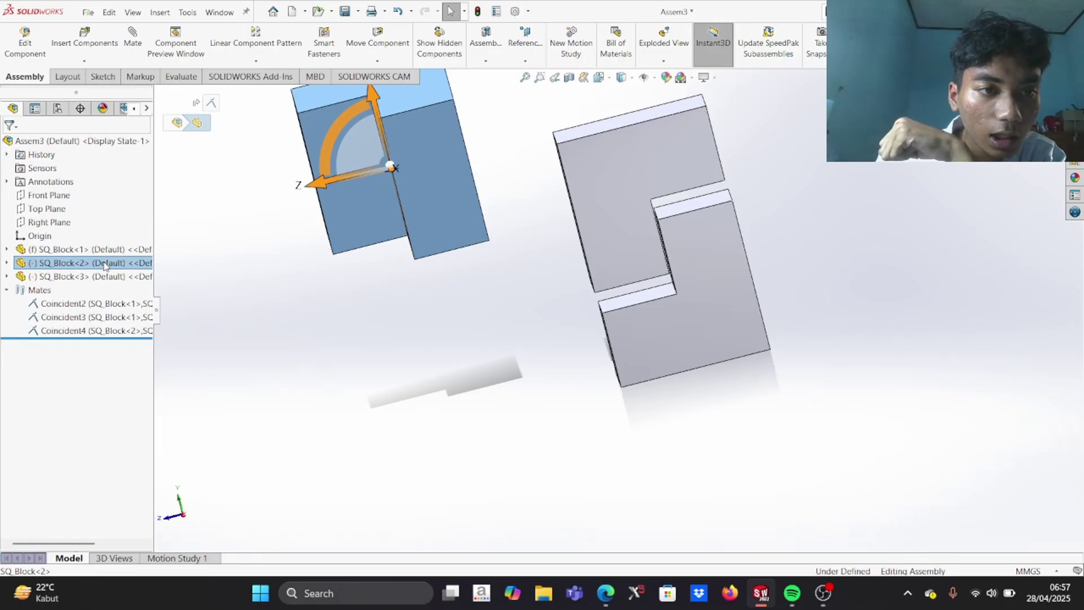
{"action": "right_click", "coordinate": [105, 263]}
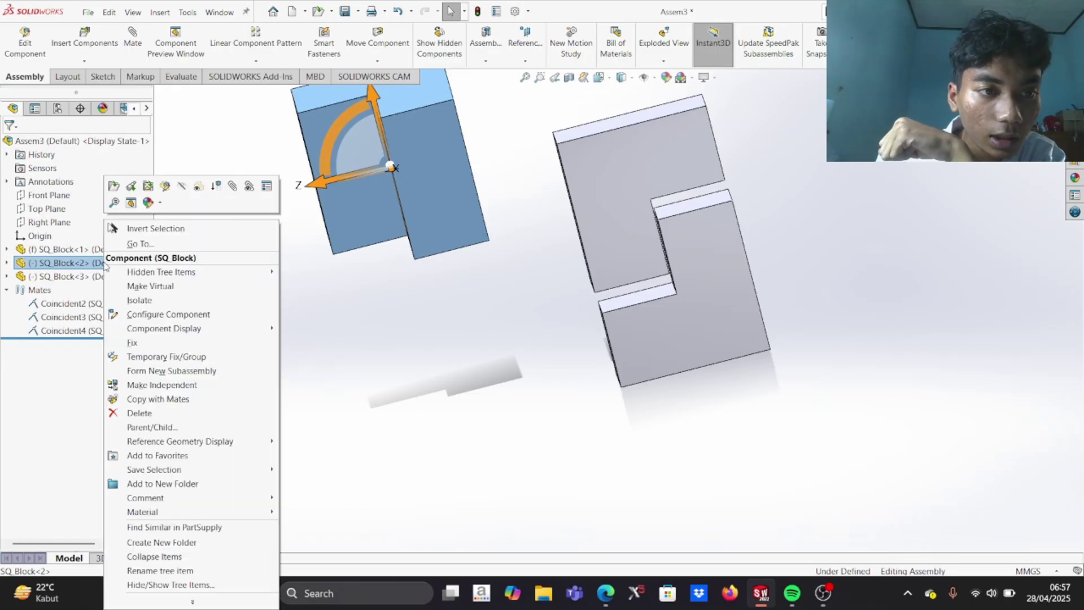
{"action": "left_click", "coordinate": [122, 412]}
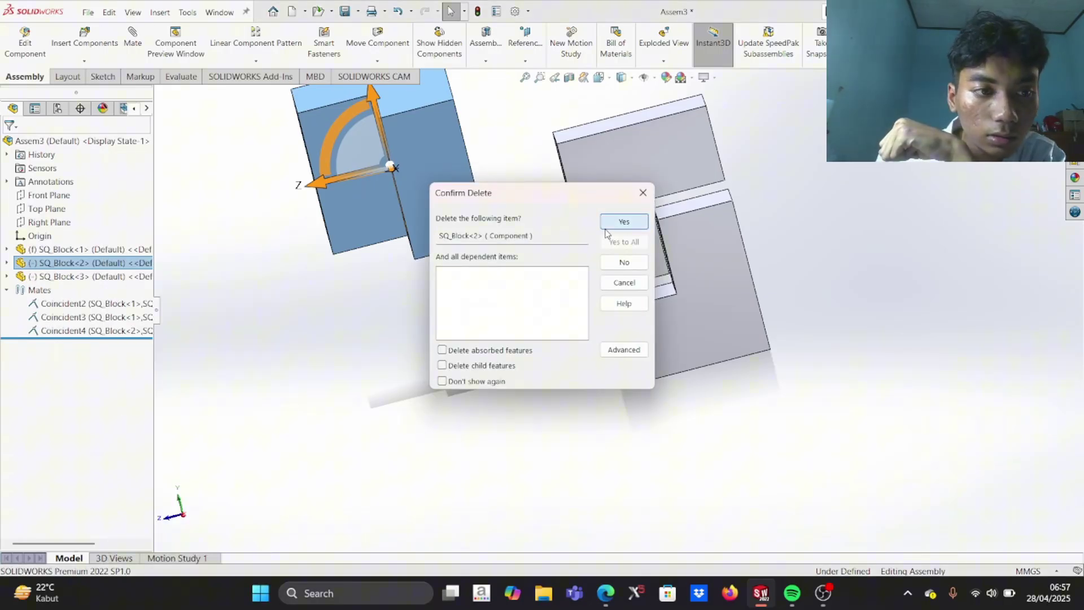
{"action": "left_click", "coordinate": [623, 222]}
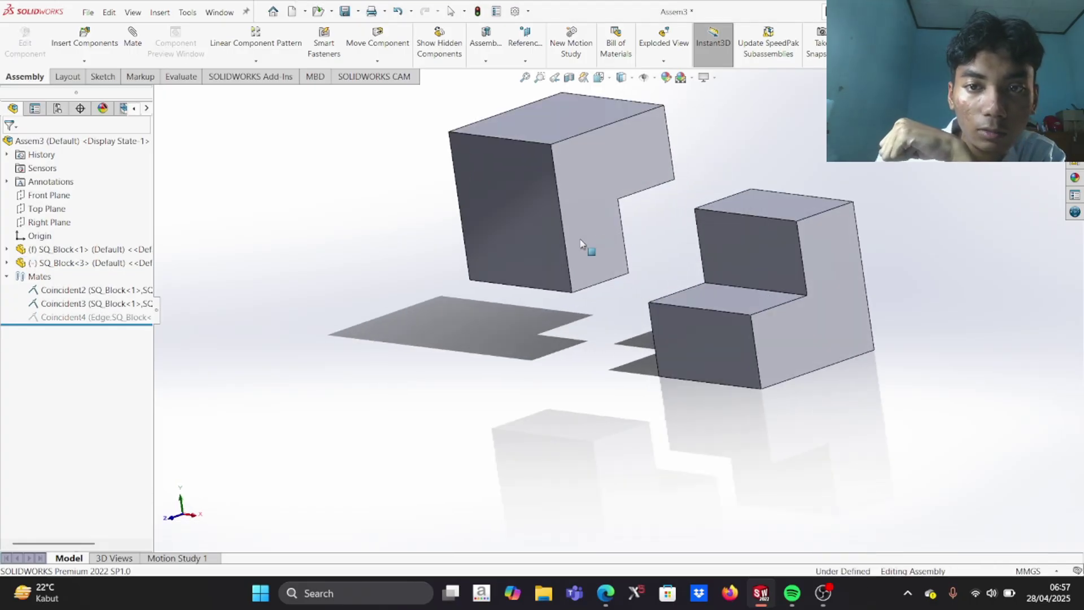
{"action": "left_click", "coordinate": [581, 244]}
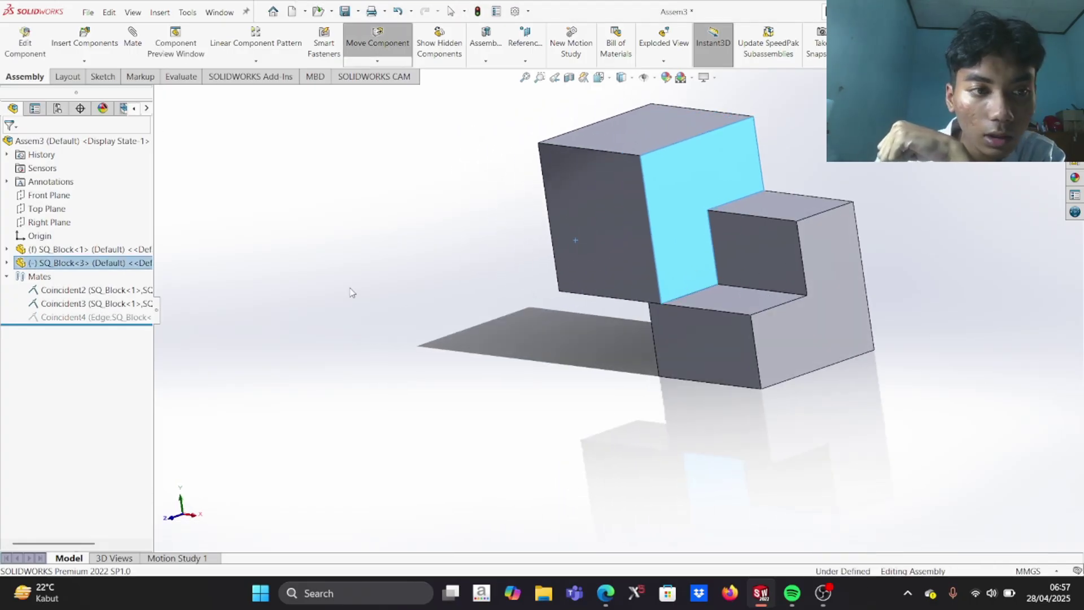
Delete the dangling Coincident4 mate left over from the removed block
{"action": "right_click", "coordinate": [92, 317]}
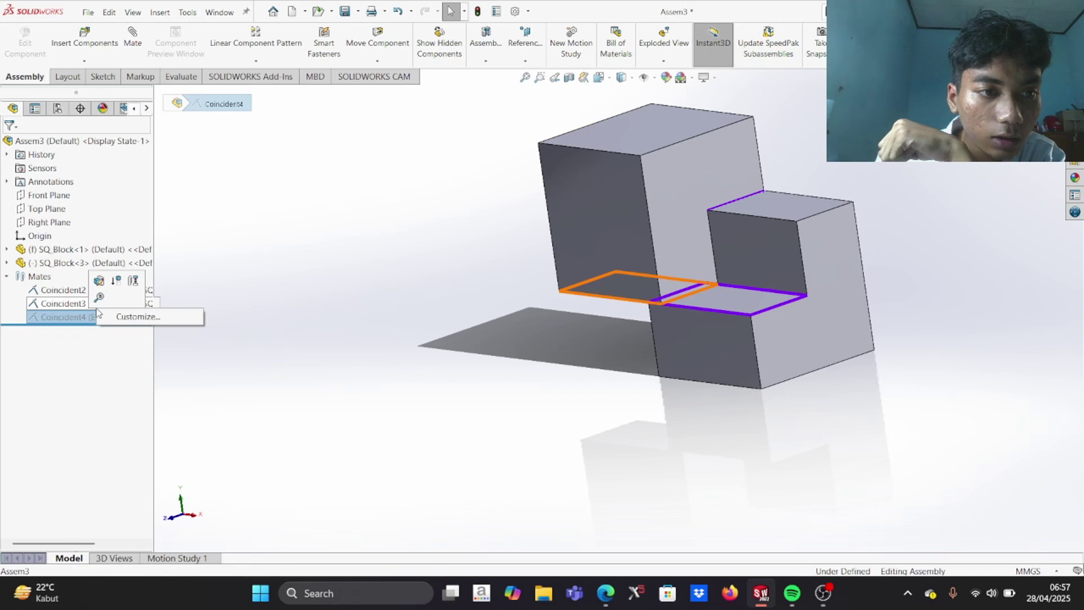
{"action": "left_click", "coordinate": [48, 328]}
{"action": "left_click", "coordinate": [47, 319]}
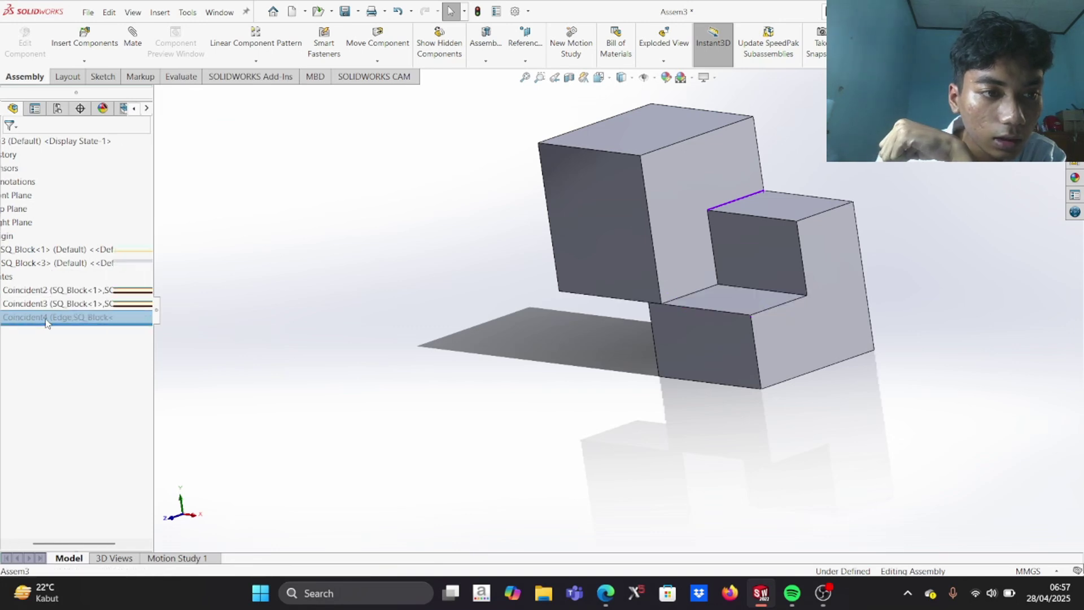
{"action": "left_click", "coordinate": [79, 321]}
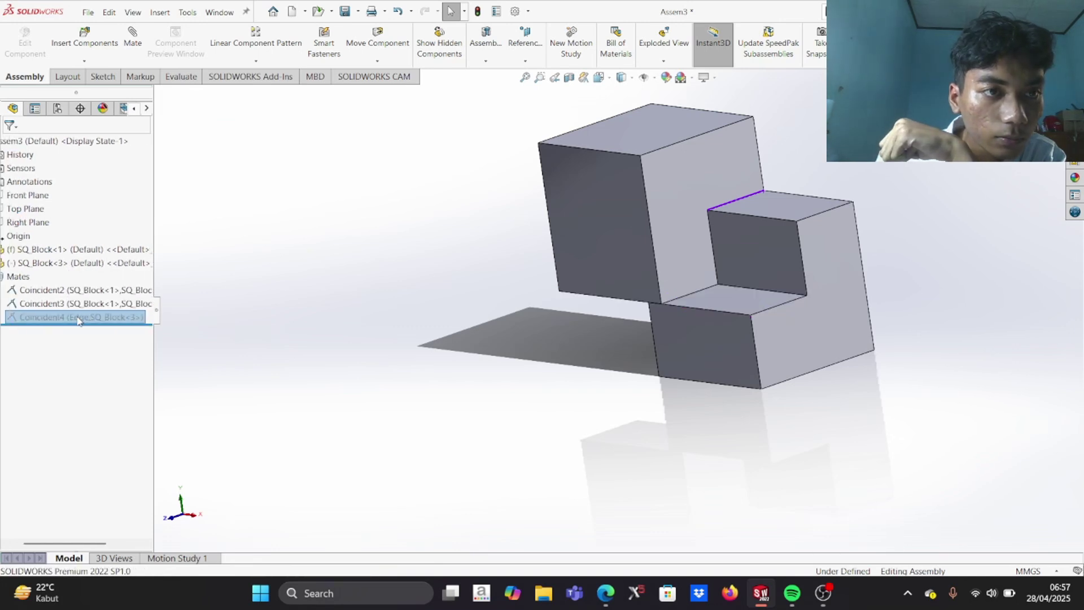
{"action": "right_click", "coordinate": [79, 319]}
{"action": "left_click", "coordinate": [112, 352]}
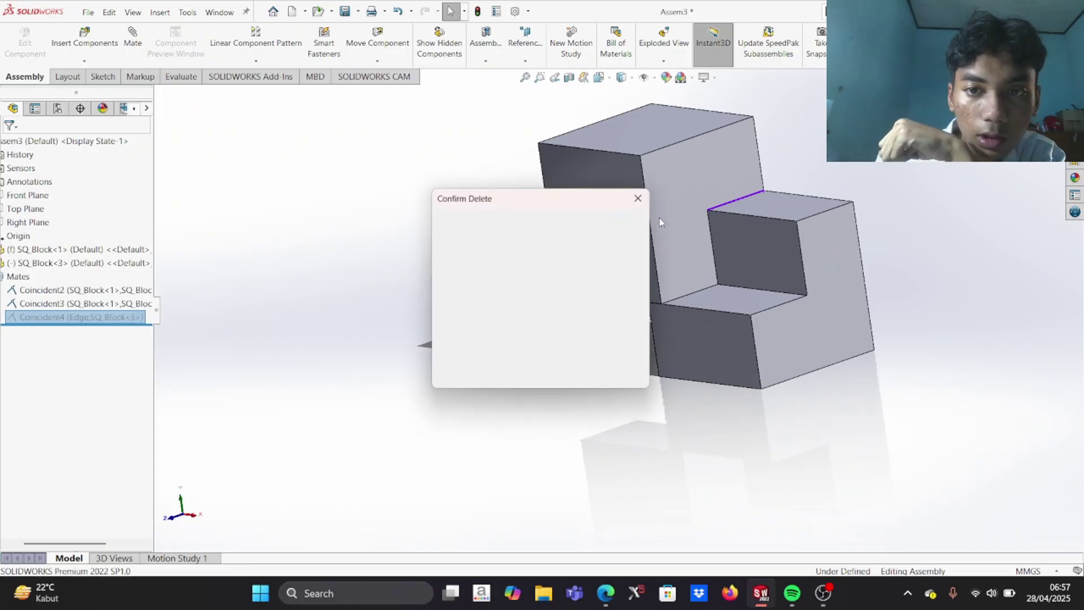
{"action": "left_click", "coordinate": [624, 221]}
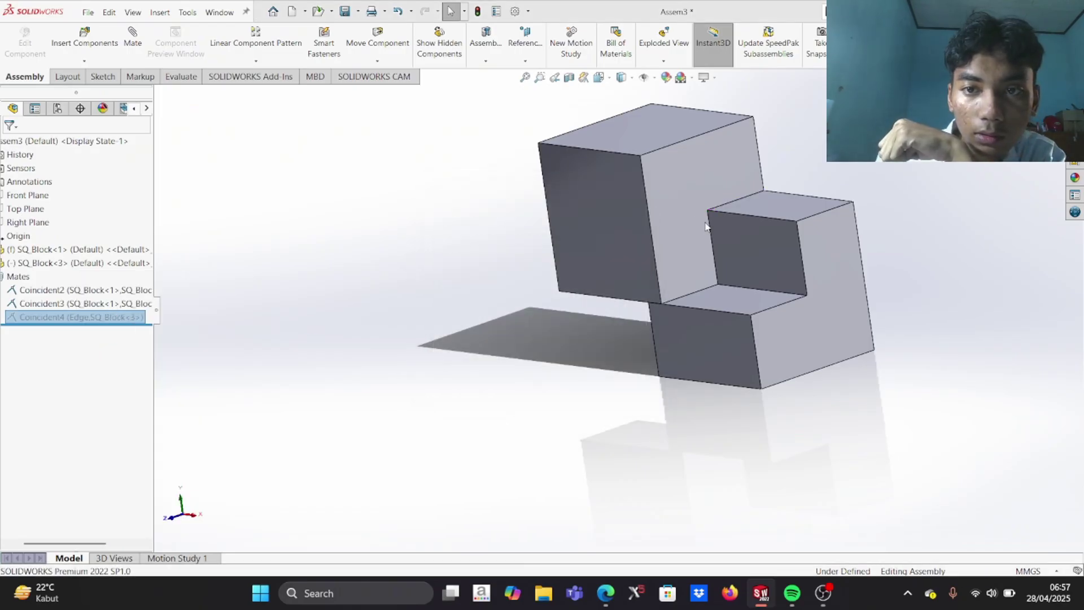
Slide SQ_Block<3> fully onto the fixed block and mate the L-shaped side faces of both blocks coincident
{"action": "left_click", "coordinate": [686, 228]}
{"action": "left_click_drag", "start_coordinate": [753, 250], "coordinate": [830, 277]}
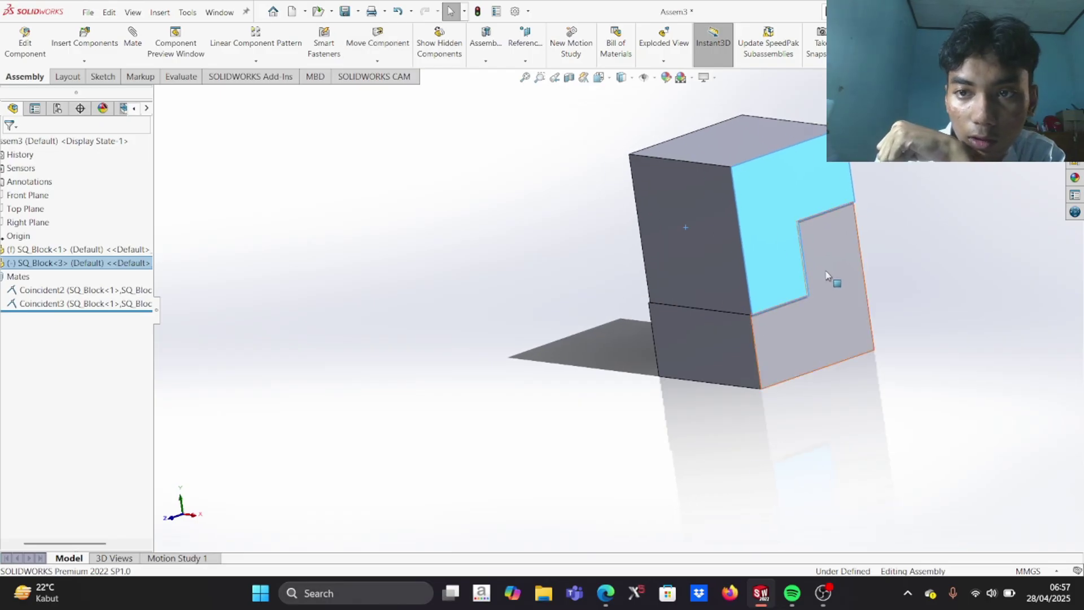
{"action": "scroll", "coordinate": [830, 277], "scroll_direction": "down", "scroll_amount": 5}
{"action": "left_click", "coordinate": [735, 233]}
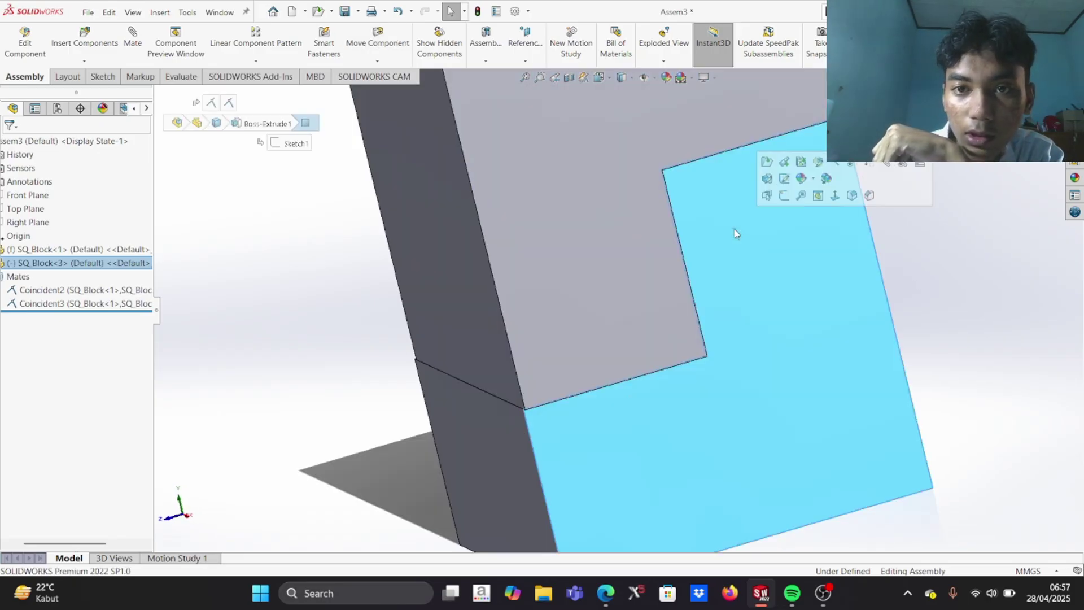
{"action": "scroll", "coordinate": [618, 311], "scroll_direction": "up", "scroll_amount": 2}
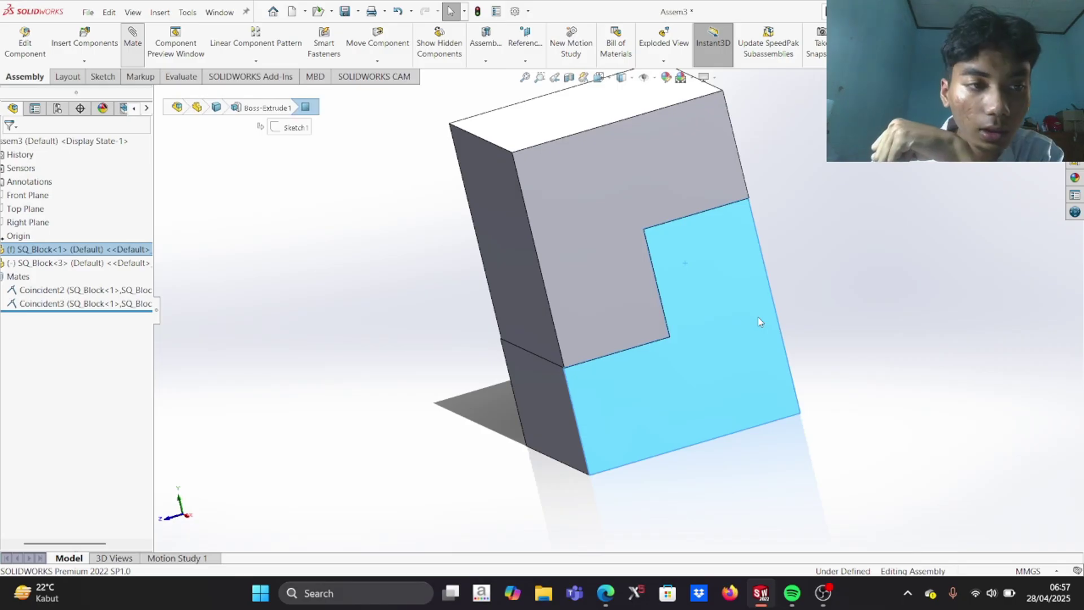
{"action": "left_click", "coordinate": [134, 44]}
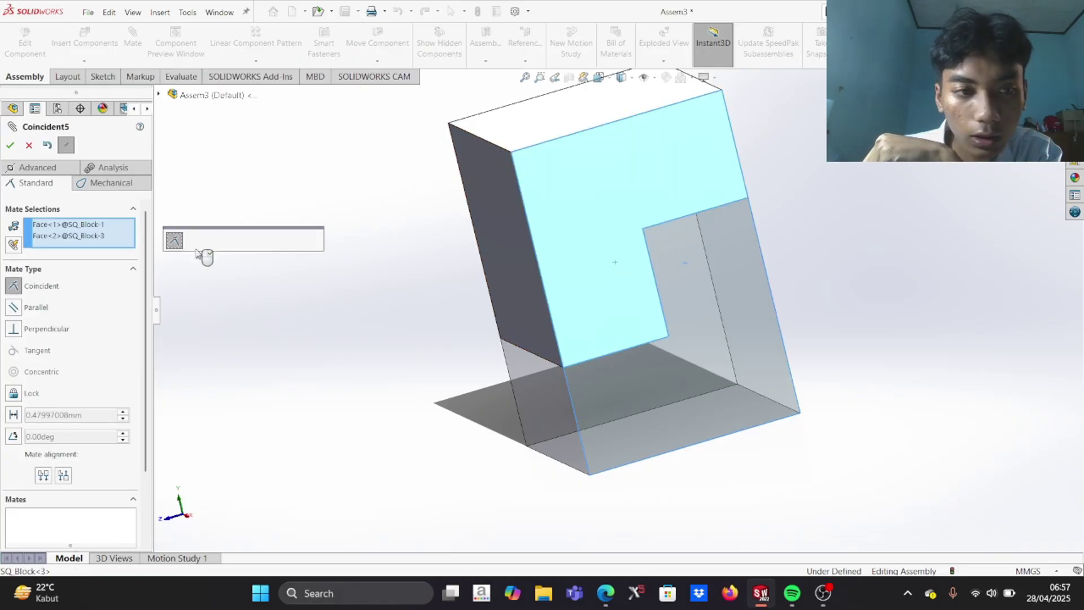
{"action": "left_click", "coordinate": [10, 145]}
{"action": "middle_click_drag", "start_coordinate": [573, 279], "coordinate": [482, 242]}
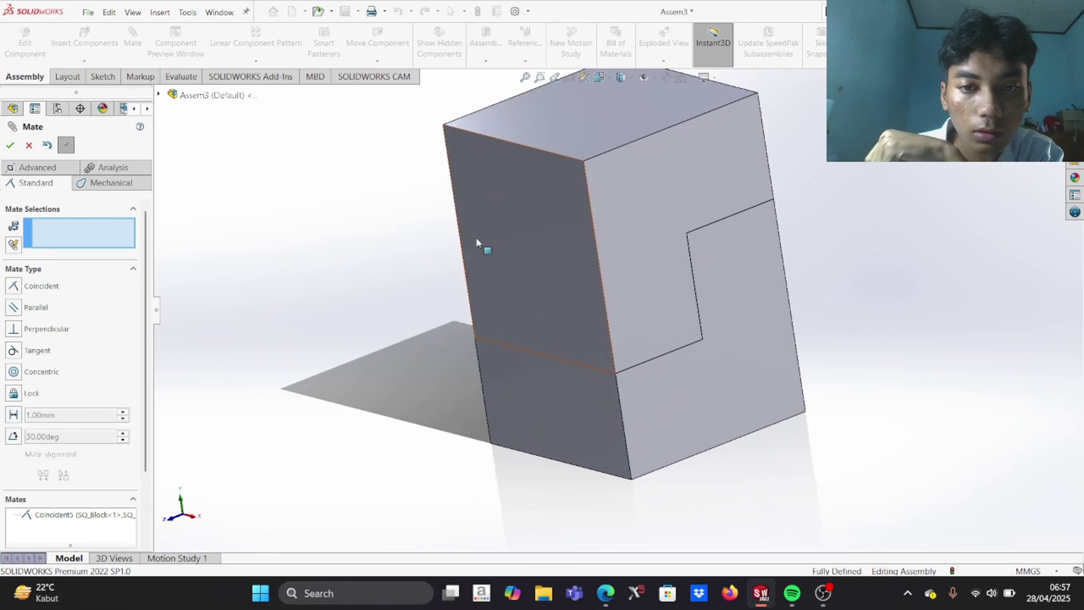
{"action": "left_click", "coordinate": [11, 145]}
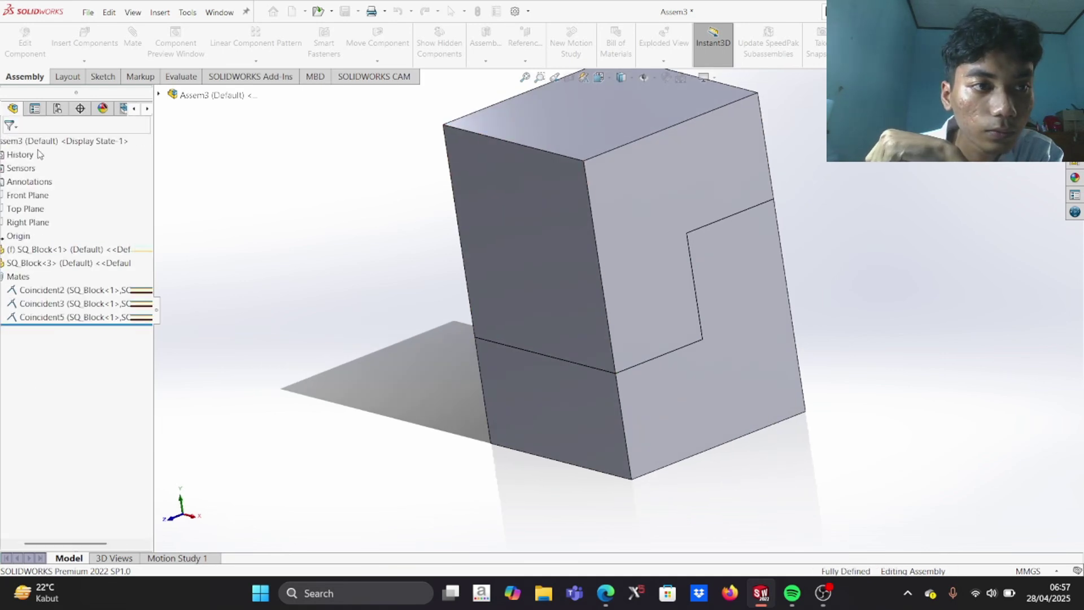
{"action": "scroll", "coordinate": [587, 250], "scroll_direction": "up", "scroll_amount": 4}
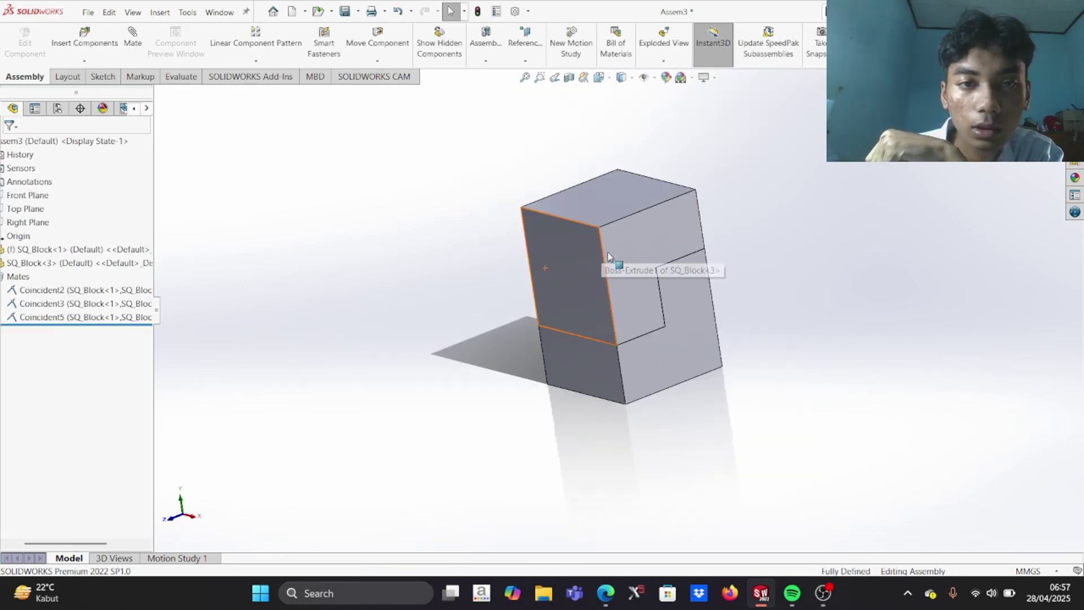
Create a new assembly and load the C Bracket, Pin and Triple Spacer parts from the 66 EX 2 folder
{"action": "left_click", "coordinate": [292, 11]}
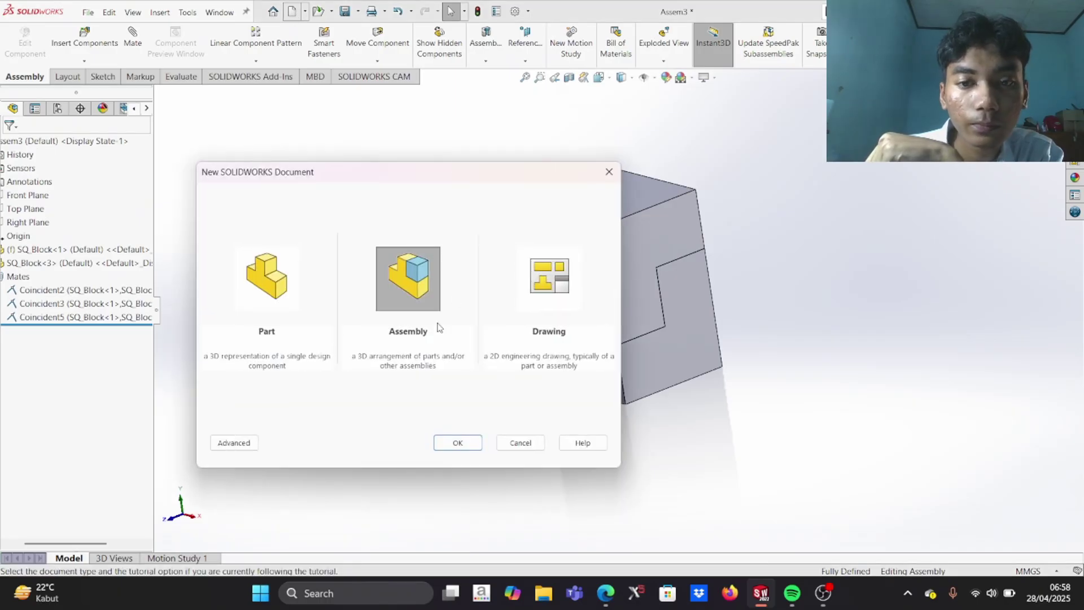
{"action": "left_click", "coordinate": [461, 443]}
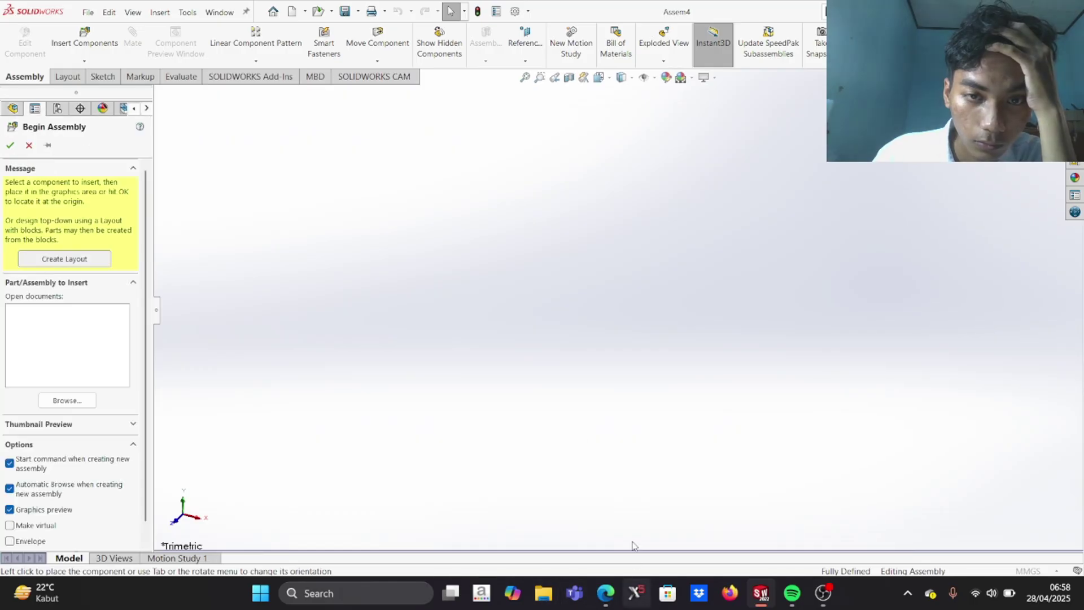
{"action": "left_click", "coordinate": [318, 16]}
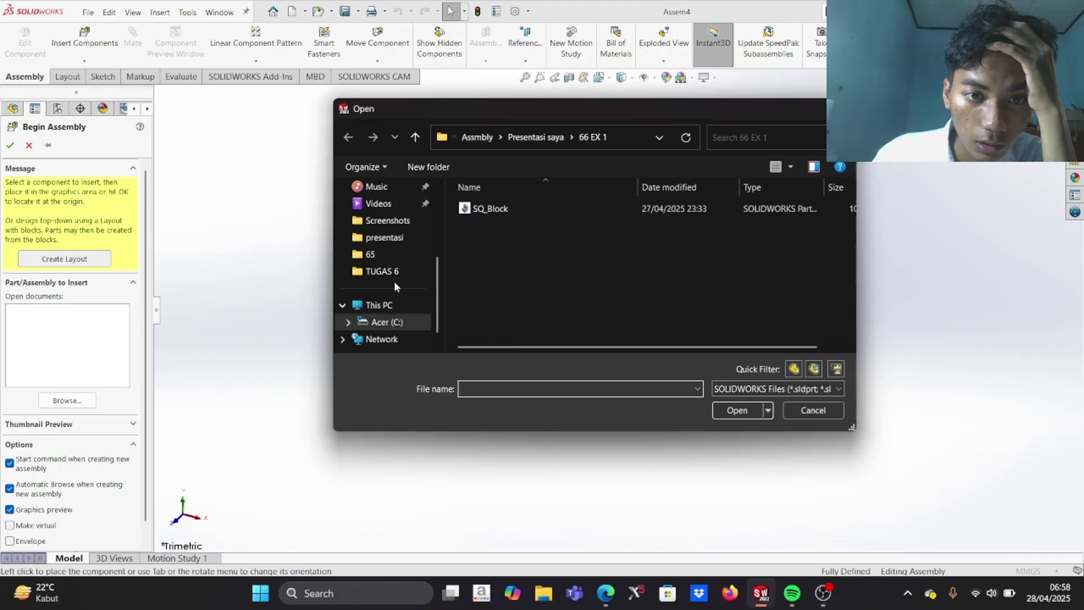
{"action": "left_click", "coordinate": [554, 137]}
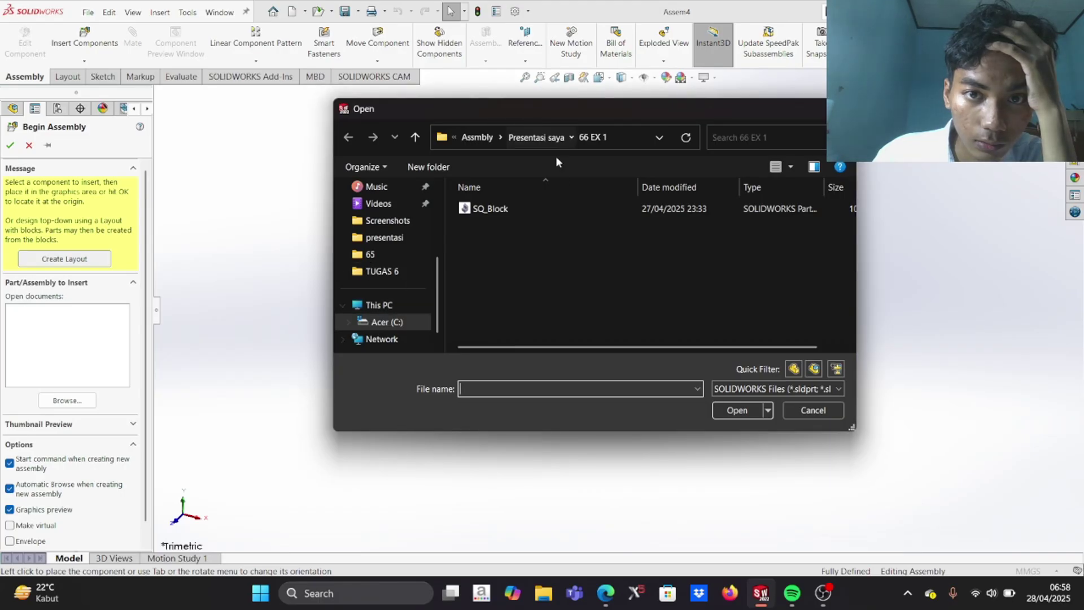
{"action": "scroll", "coordinate": [561, 310], "scroll_direction": "down", "scroll_amount": 2}
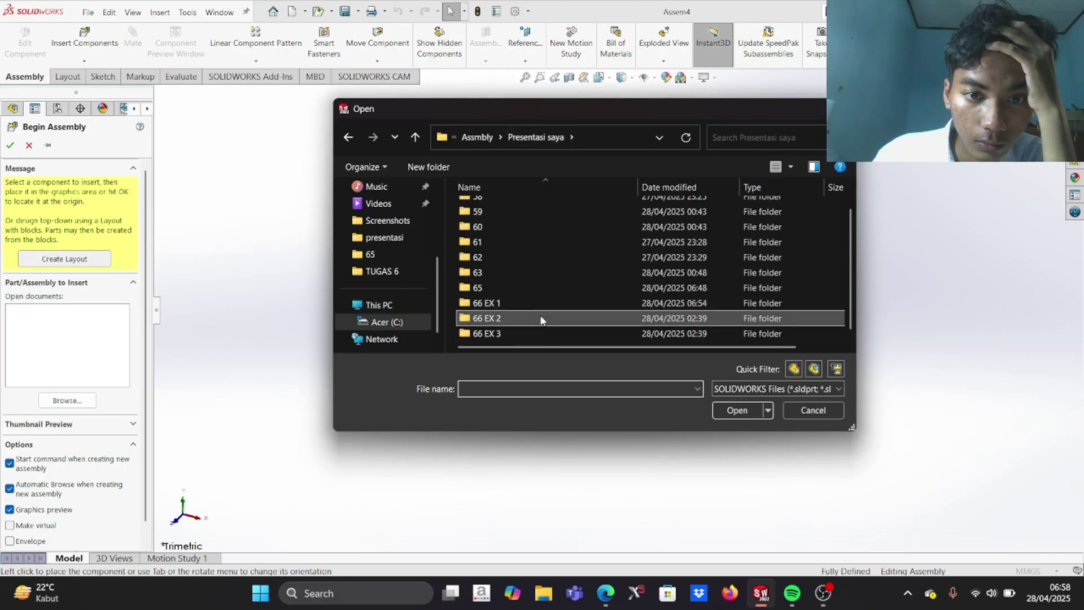
{"action": "double_click", "coordinate": [541, 320]}
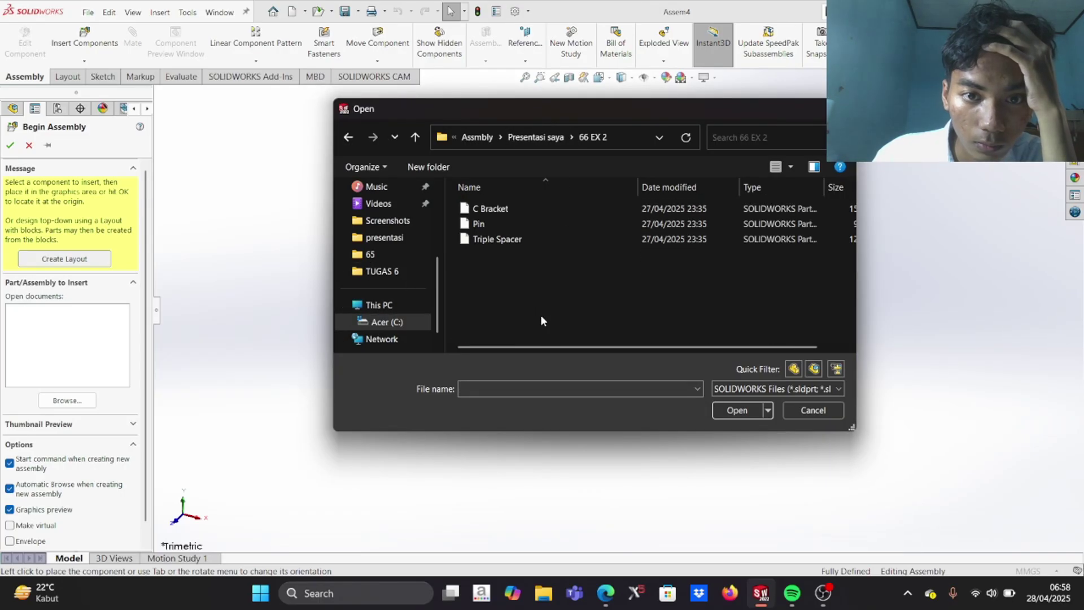
{"action": "left_click", "coordinate": [551, 241]}
{"action": "left_click", "coordinate": [543, 212], "text": "shift"}
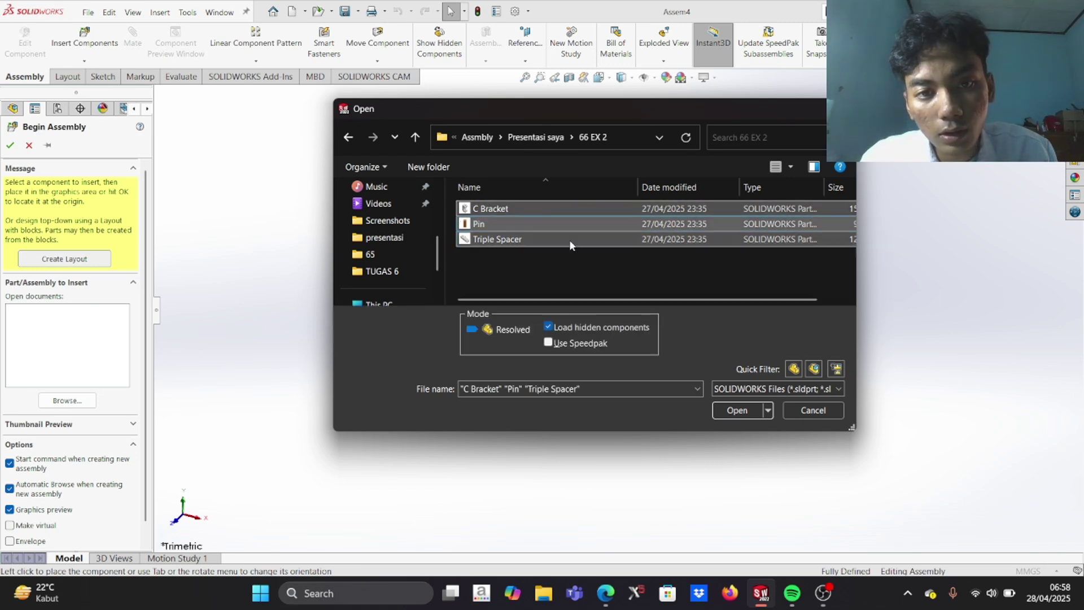
{"action": "left_click", "coordinate": [743, 416]}
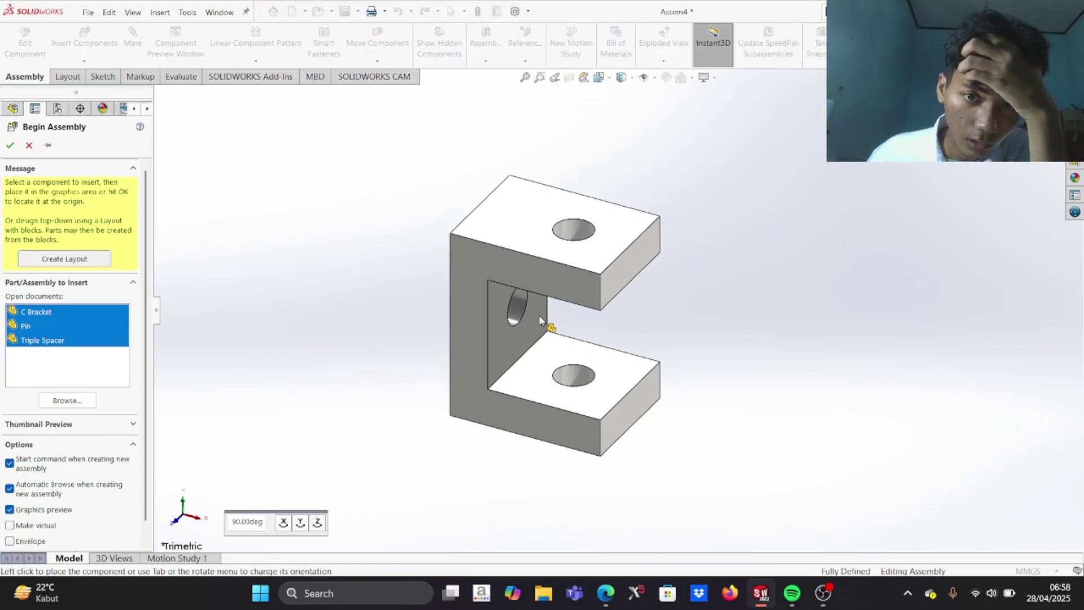
Place the C Bracket first, the Pin on one side of it and the Triple Spacer on the other
{"action": "left_click", "coordinate": [552, 324]}
{"action": "left_click", "coordinate": [424, 412]}
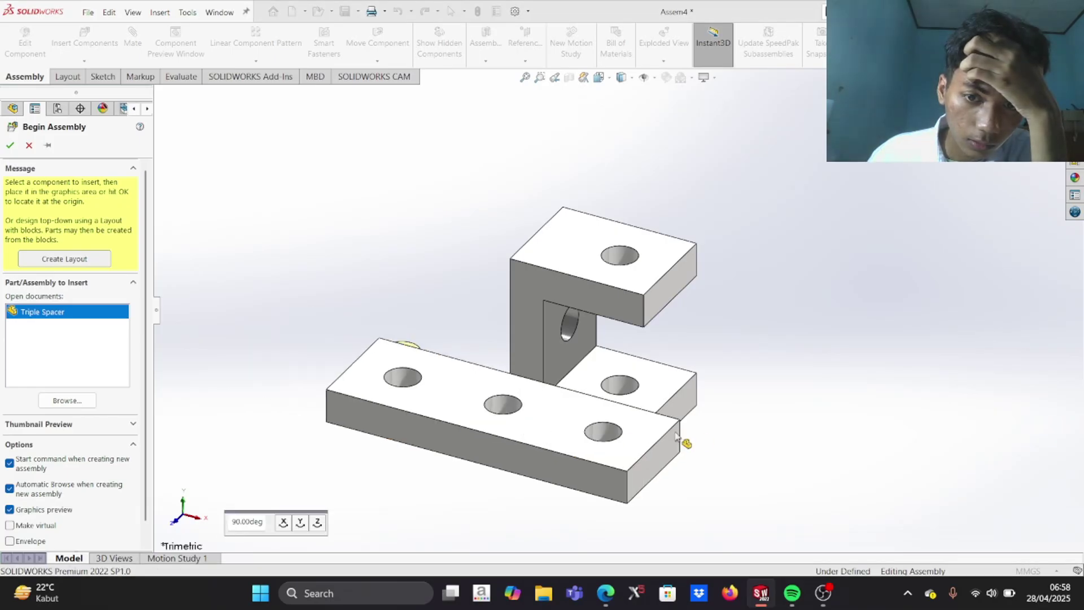
{"action": "left_click", "coordinate": [873, 345]}
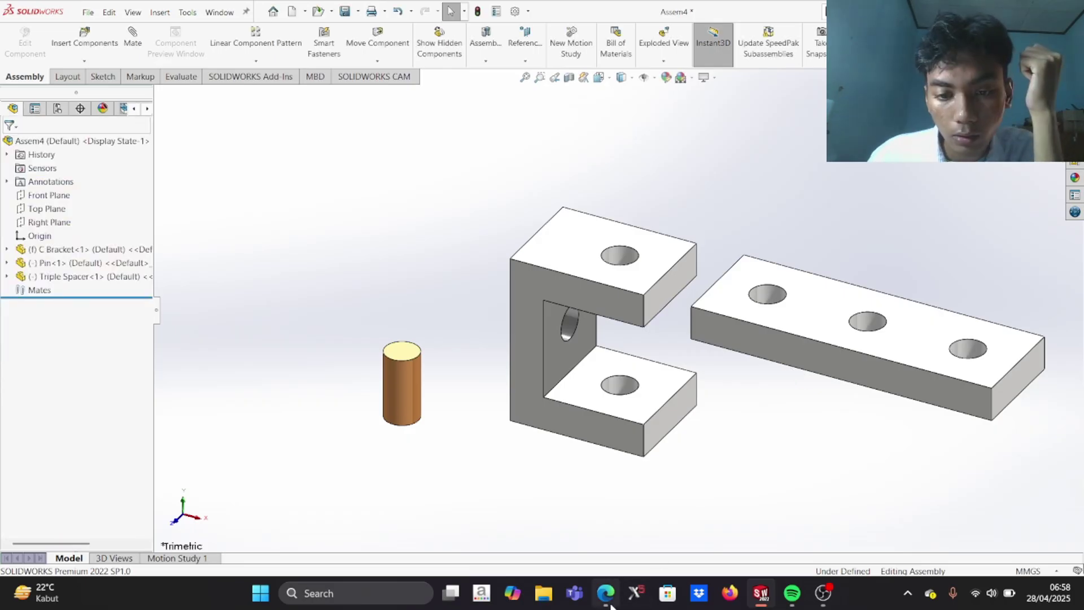
Open the EX 2 _ Assembly PDF drawing from the 66.Assemblies_EX+2 archive in the presentasi folder and check the required layout and quantities
{"action": "mouse_move", "coordinate": [607, 600]}
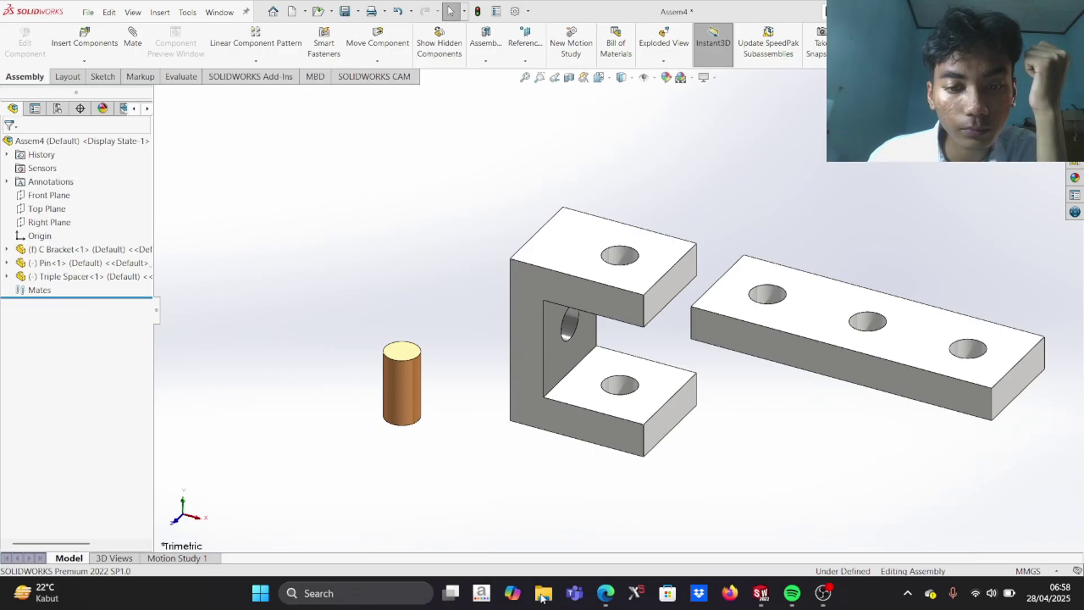
{"action": "left_click", "coordinate": [542, 594]}
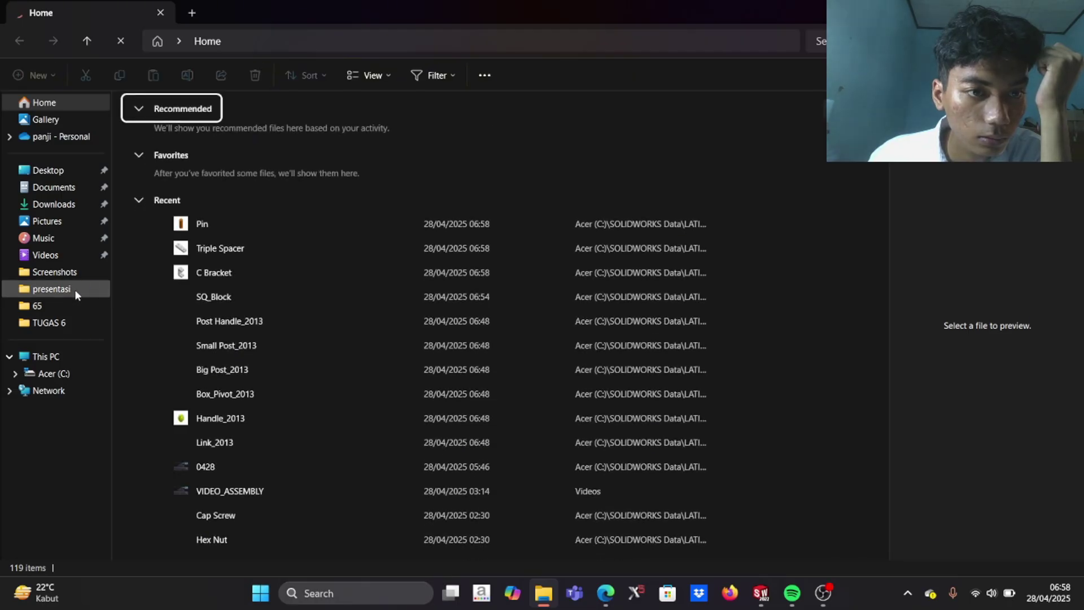
{"action": "left_click", "coordinate": [74, 289]}
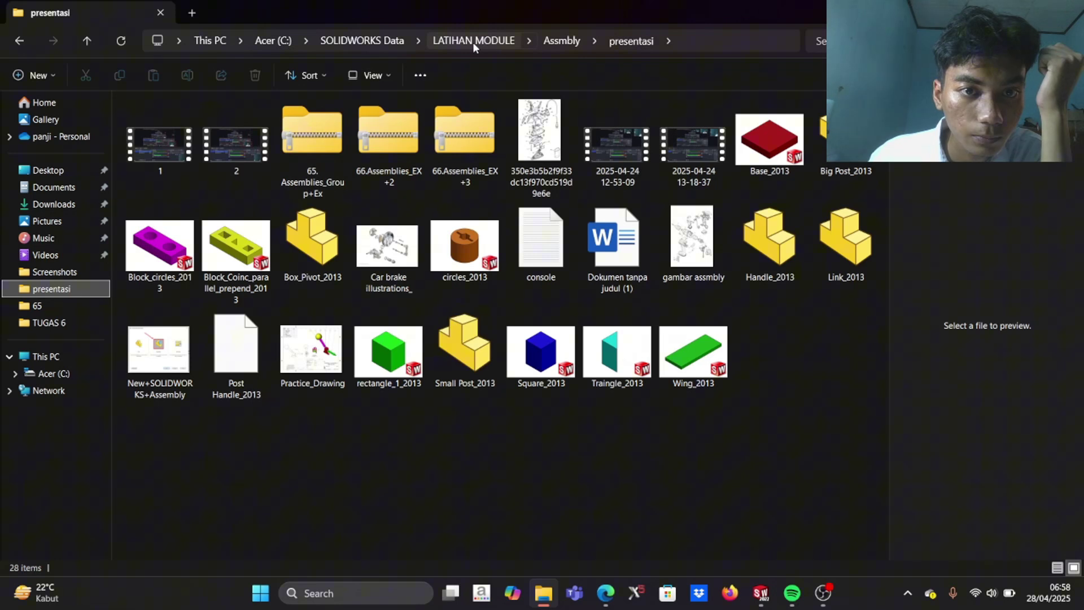
{"action": "left_click", "coordinate": [395, 148]}
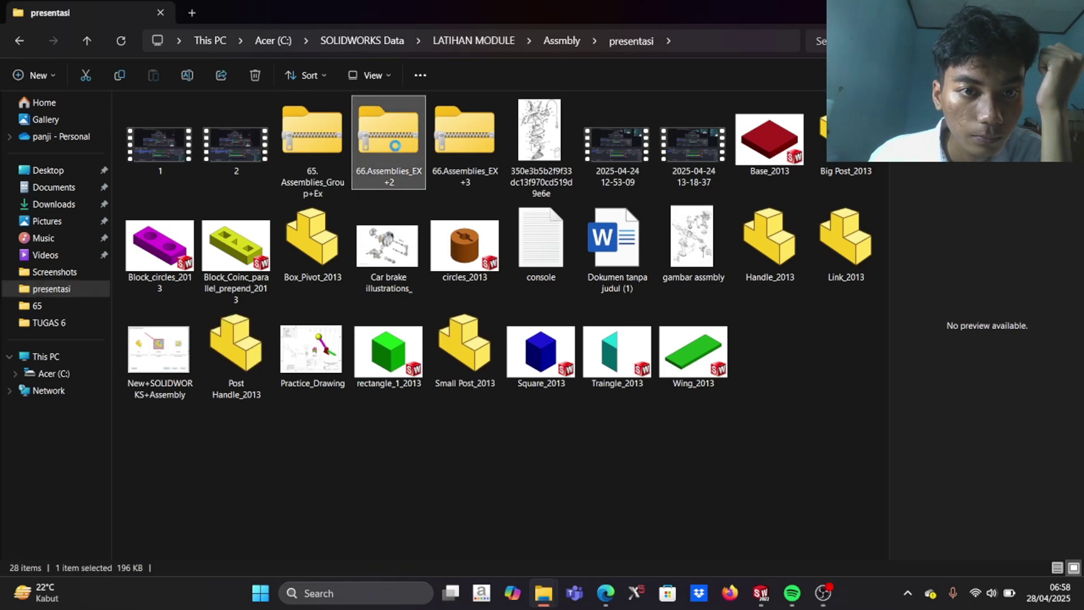
{"action": "double_click", "coordinate": [395, 145]}
{"action": "left_click", "coordinate": [363, 124]}
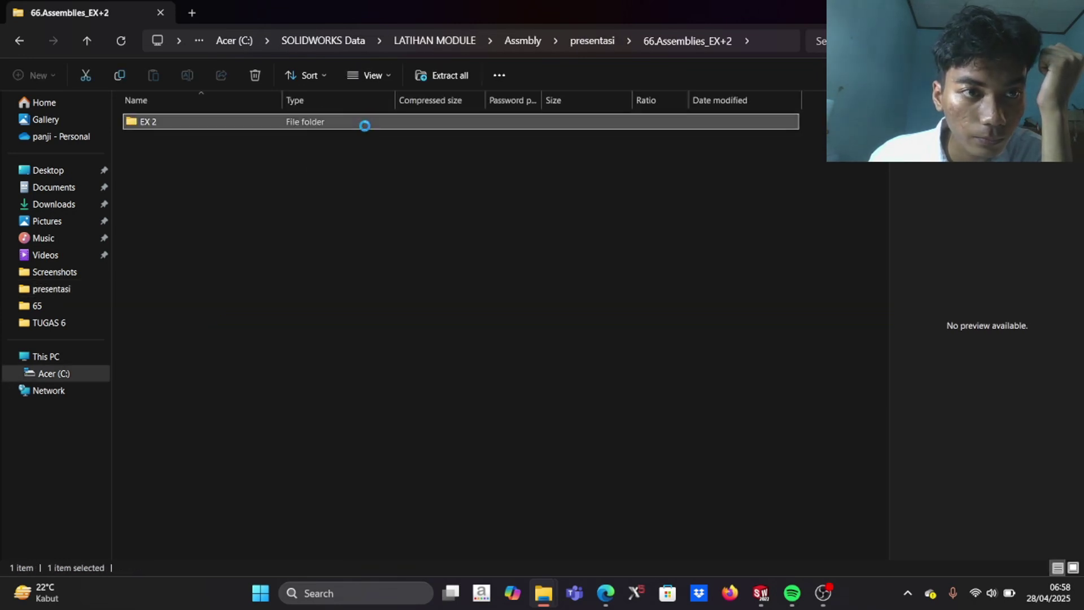
{"action": "double_click", "coordinate": [364, 123]}
{"action": "double_click", "coordinate": [370, 139]}
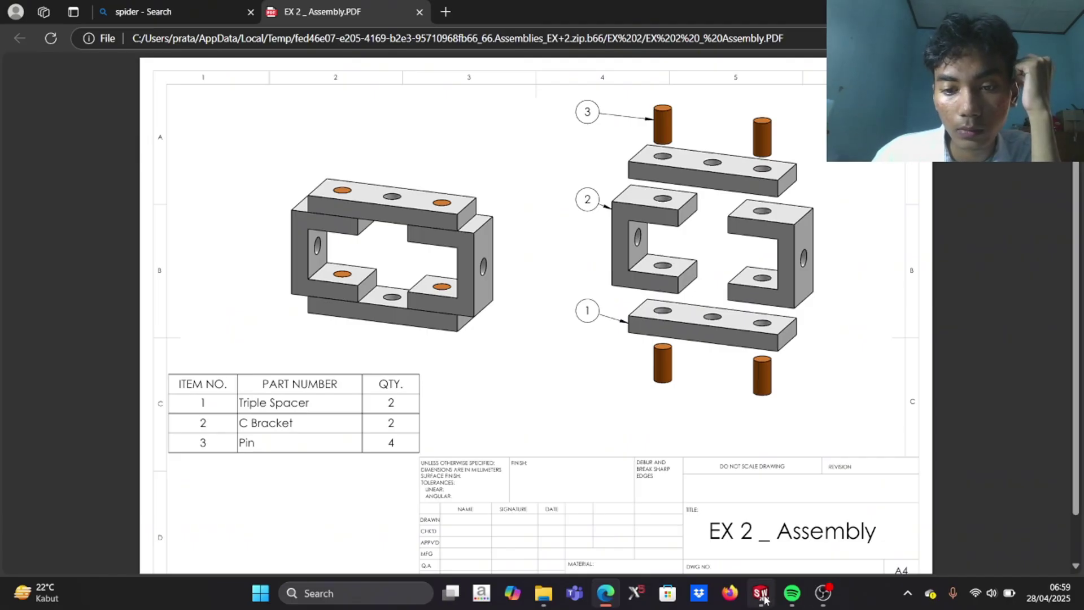
Switch back to the SOLIDWORKS assembly and add a second C Bracket by copying the existing one
{"action": "mouse_move", "coordinate": [764, 599]}
{"action": "left_click", "coordinate": [973, 527]}
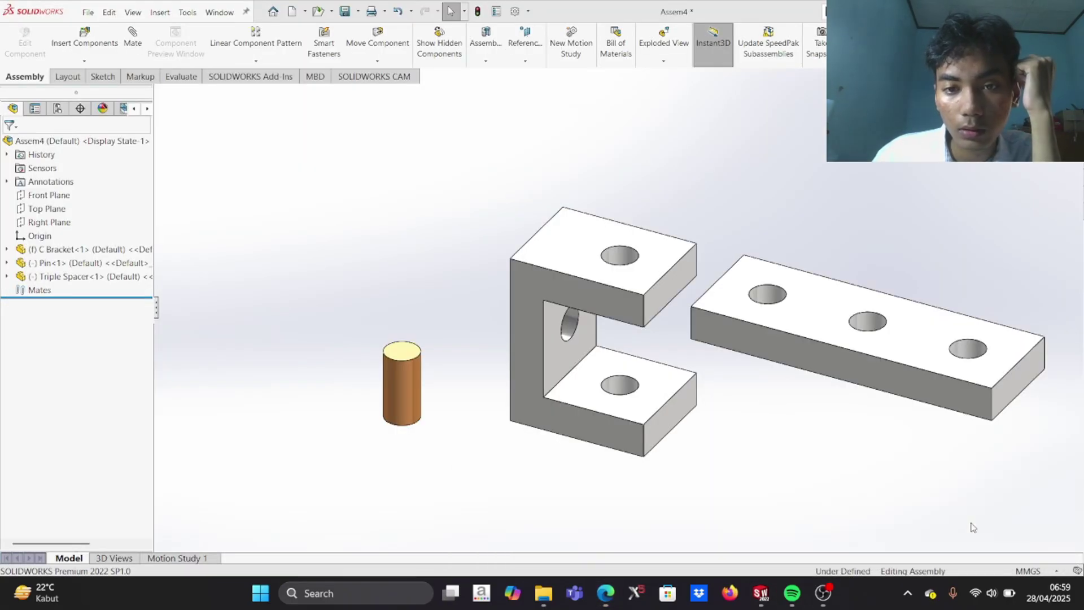
{"action": "left_click", "coordinate": [540, 345]}
{"action": "right_click", "coordinate": [544, 338]}
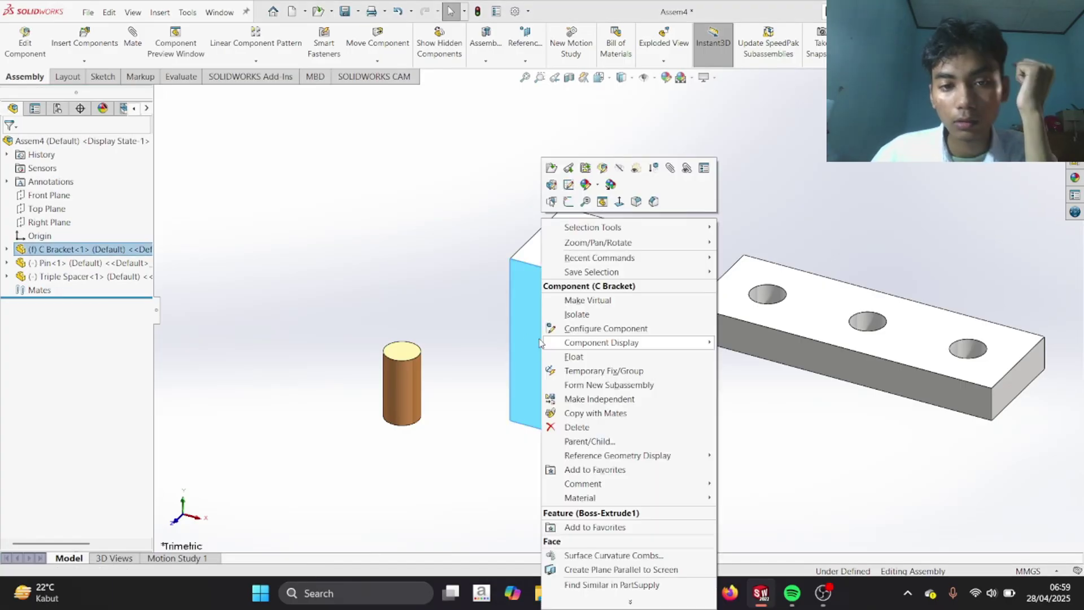
{"action": "left_click", "coordinate": [491, 325]}
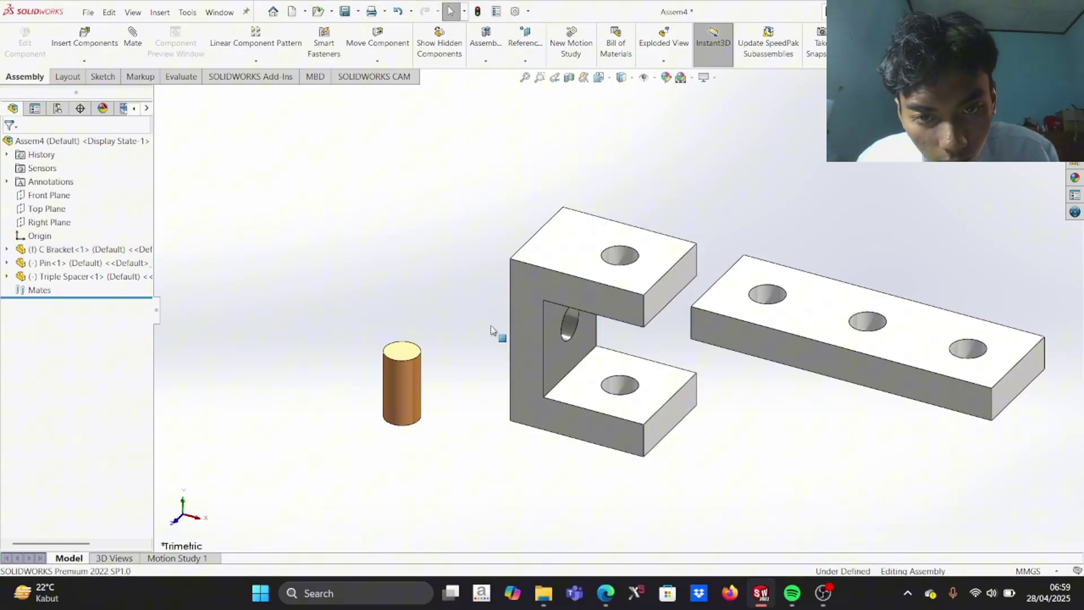
{"action": "left_click", "coordinate": [84, 253]}
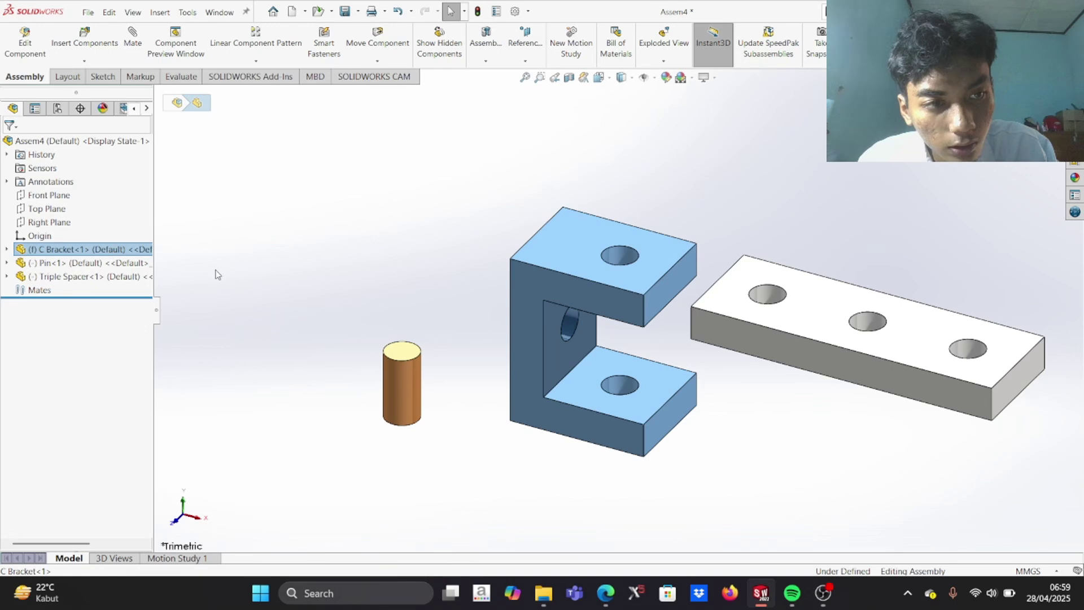
{"action": "left_click", "coordinate": [244, 278]}
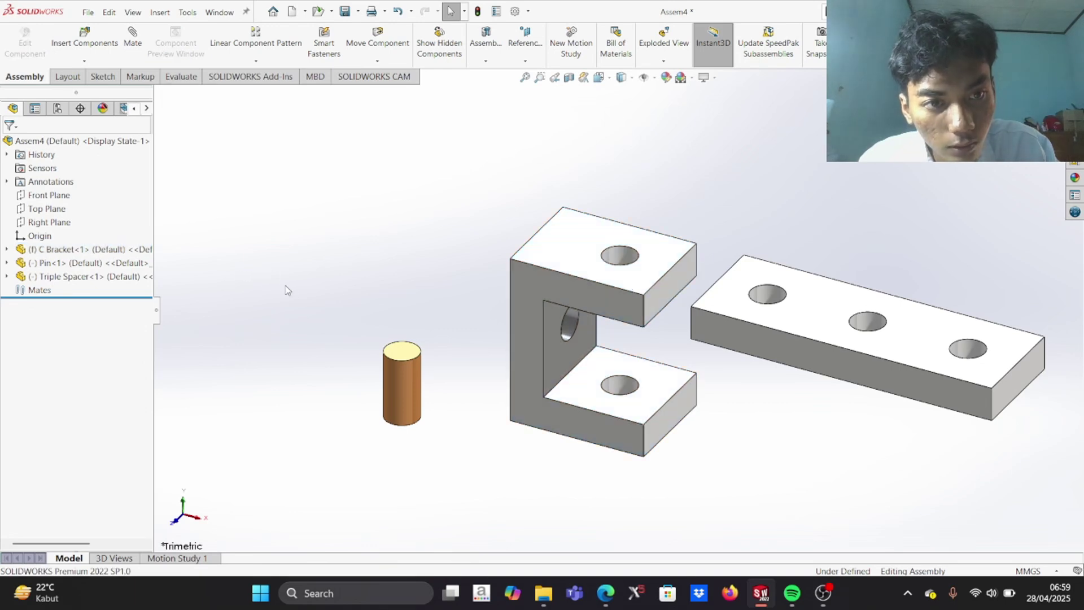
{"action": "key", "text": "ctrl+v"}
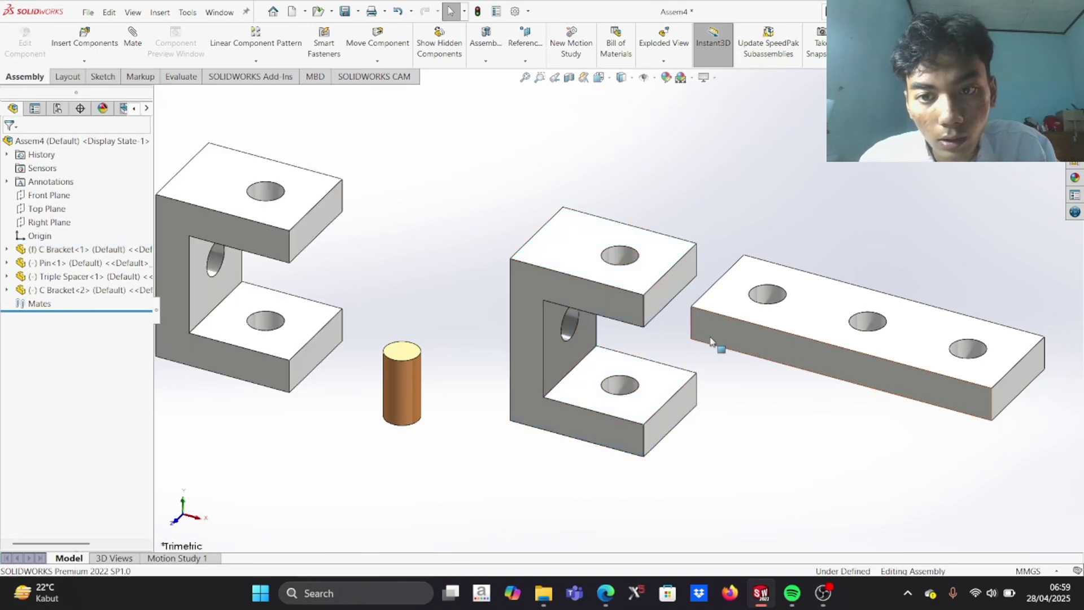
Add a second Triple Spacer by copying the first and place it below the original C Bracket
{"action": "left_click", "coordinate": [76, 264]}
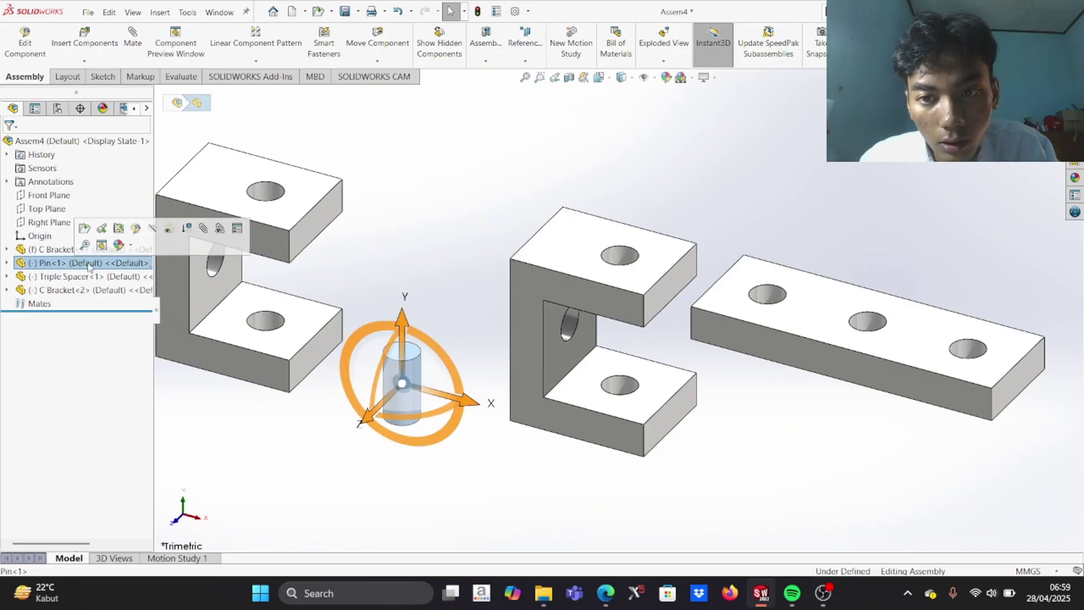
{"action": "left_click", "coordinate": [92, 277]}
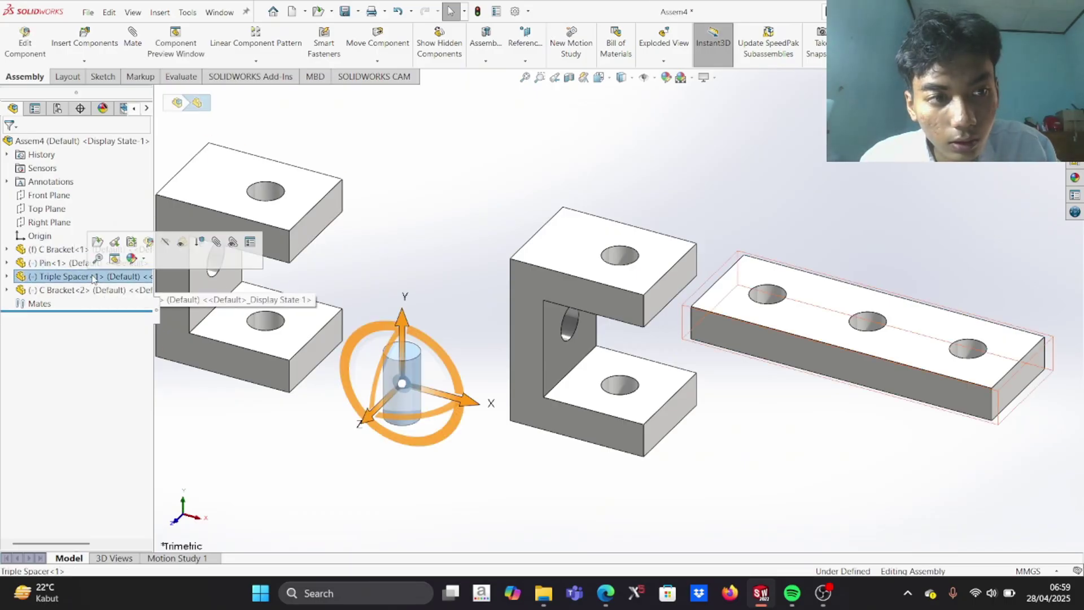
{"action": "left_click_drag", "start_coordinate": [99, 278], "coordinate": [245, 333], "text": "ctrl"}
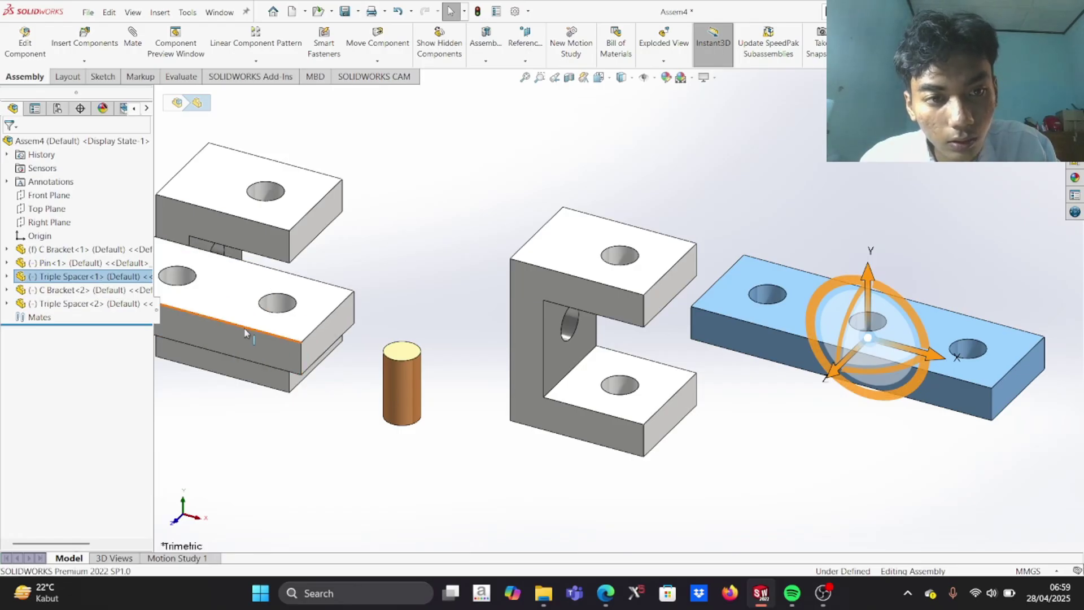
{"action": "left_click_drag", "start_coordinate": [350, 338], "coordinate": [875, 595]}
Move the second C Bracket near the first Triple Spacer and rotate it so its opening faces the original bracket
{"action": "left_click_drag", "start_coordinate": [275, 263], "coordinate": [929, 392]}
{"action": "right_click_drag", "start_coordinate": [929, 392], "coordinate": [871, 346]}
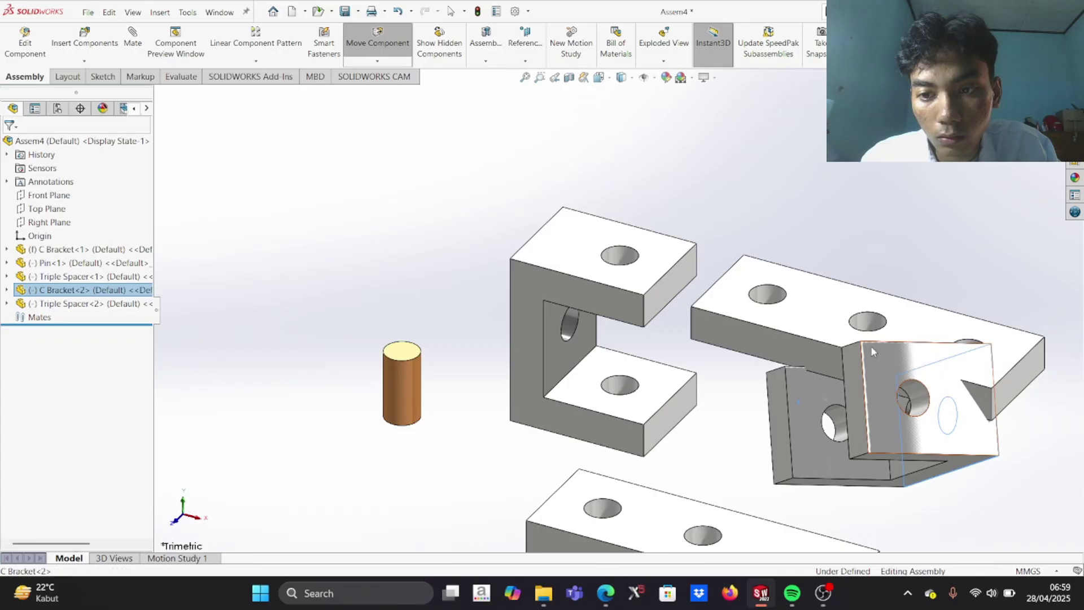
{"action": "left_click", "coordinate": [859, 318]}
{"action": "scroll", "coordinate": [827, 362], "scroll_direction": "down", "scroll_amount": 2}
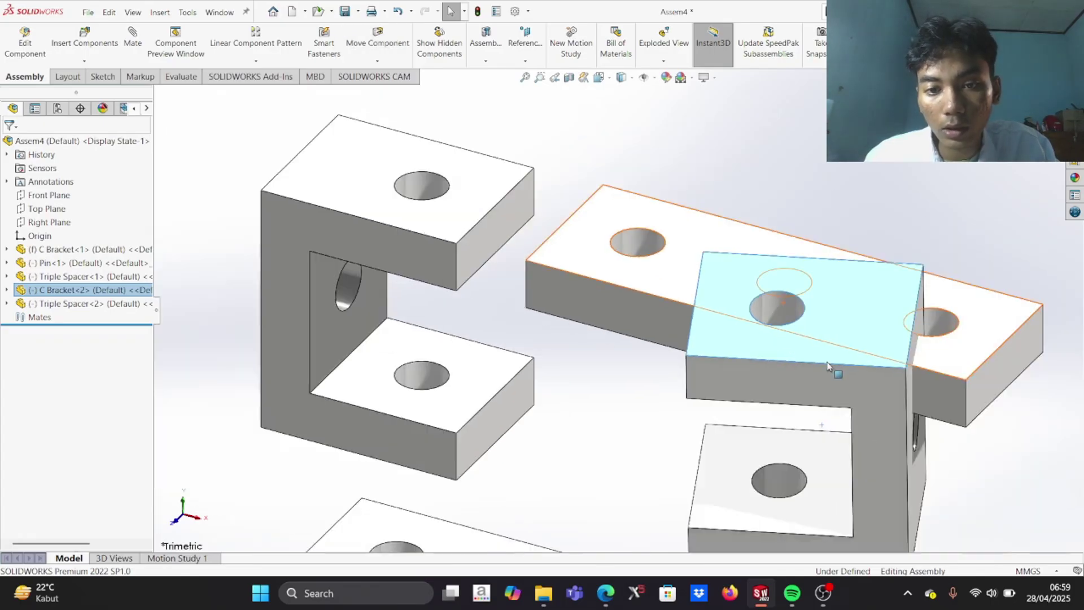
{"action": "scroll", "coordinate": [700, 460], "scroll_direction": "up", "scroll_amount": 2}
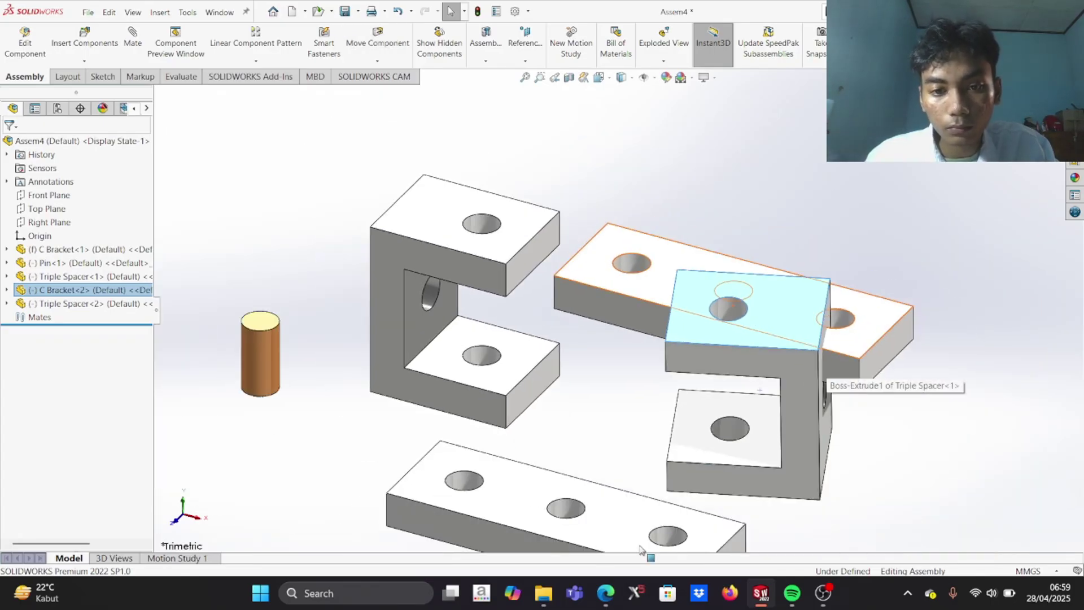
Fix the lower Triple Spacer copy in place and float the original C Bracket
{"action": "left_click", "coordinate": [574, 531]}
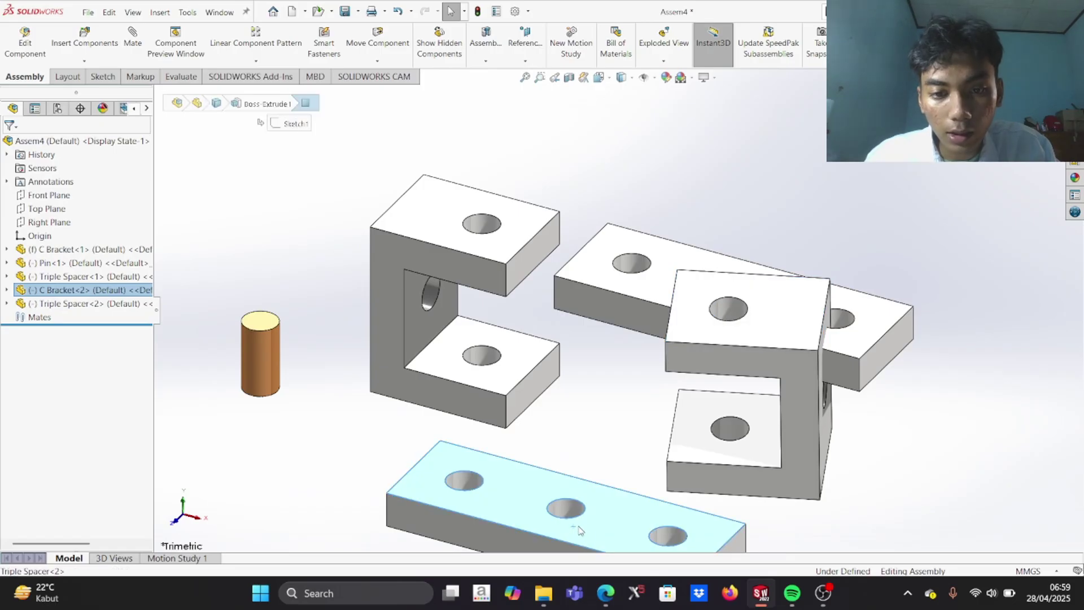
{"action": "right_click", "coordinate": [585, 496]}
{"action": "left_click", "coordinate": [604, 344]}
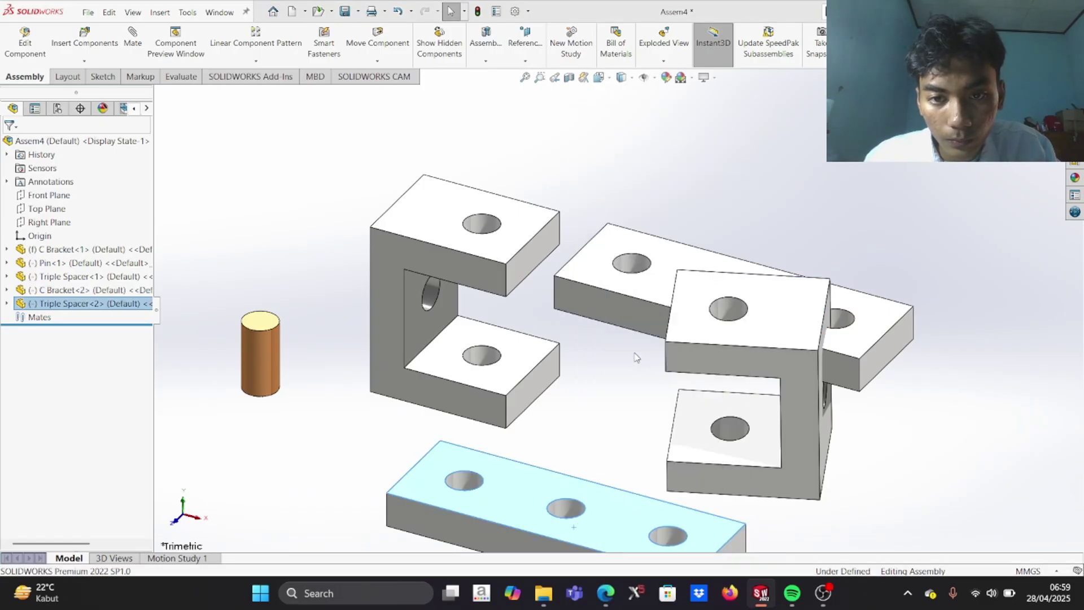
{"action": "left_click", "coordinate": [432, 259]}
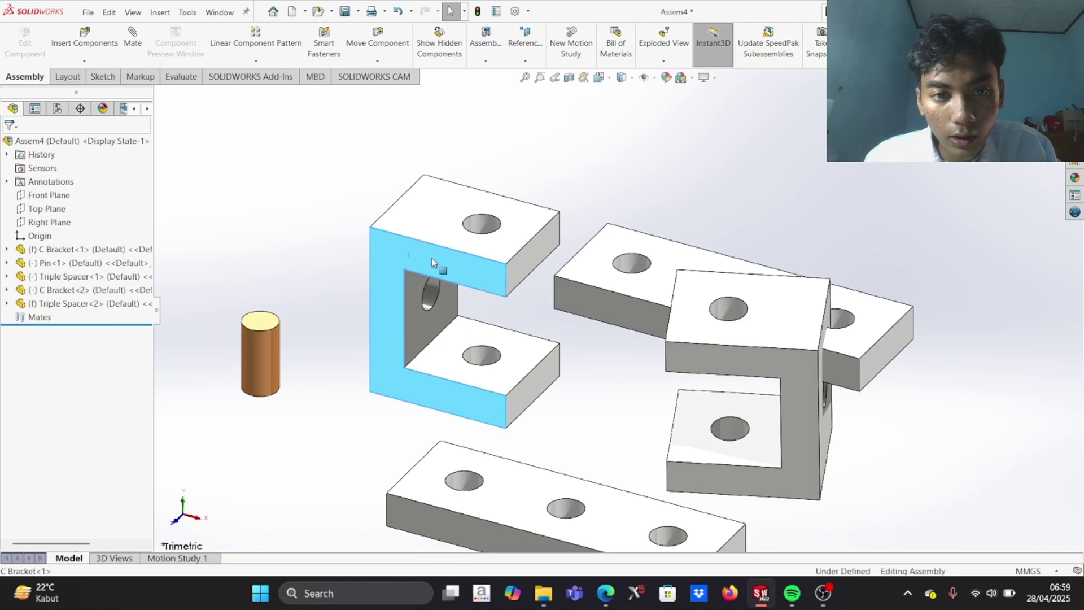
{"action": "right_click", "coordinate": [442, 257]}
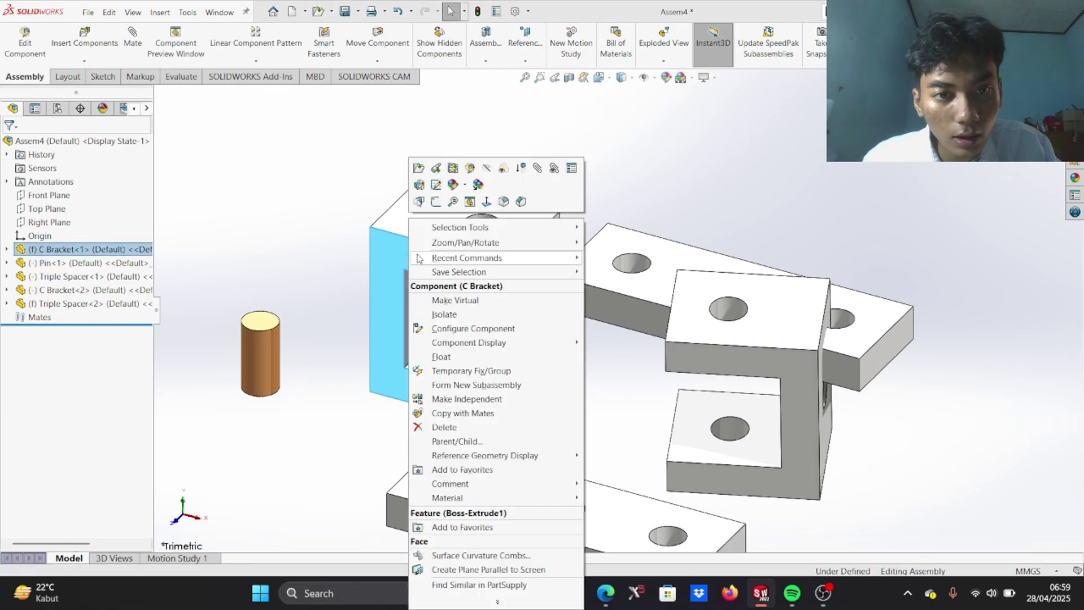
{"action": "left_click", "coordinate": [478, 363]}
Mate the underside of the original C Bracket coincident with the top face of the fixed Triple Spacer
{"action": "scroll", "coordinate": [545, 429], "scroll_direction": "down", "scroll_amount": 3}
{"action": "middle_click_drag", "start_coordinate": [546, 429], "coordinate": [503, 382]}
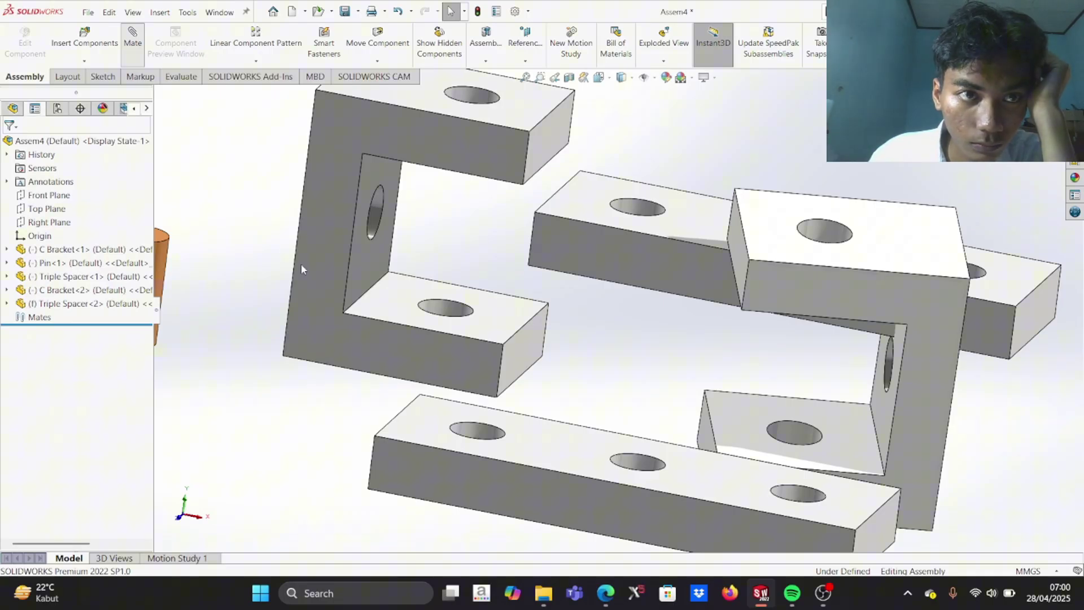
{"action": "scroll", "coordinate": [458, 415], "scroll_direction": "down", "scroll_amount": 3}
{"action": "left_click", "coordinate": [459, 416]}
{"action": "scroll", "coordinate": [442, 411], "scroll_direction": "down", "scroll_amount": 3}
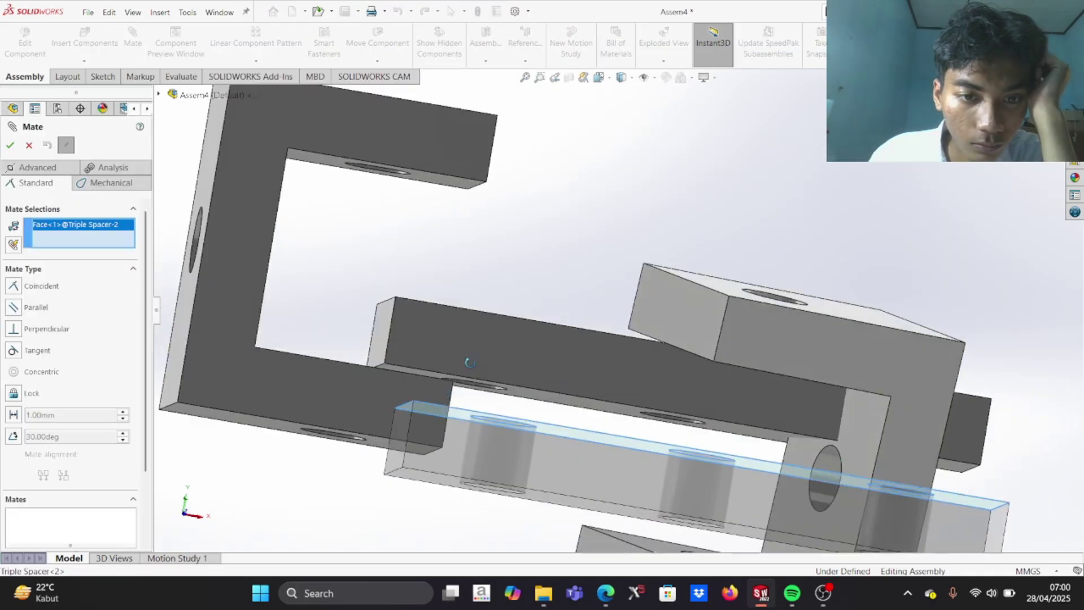
{"action": "left_click", "coordinate": [233, 473]}
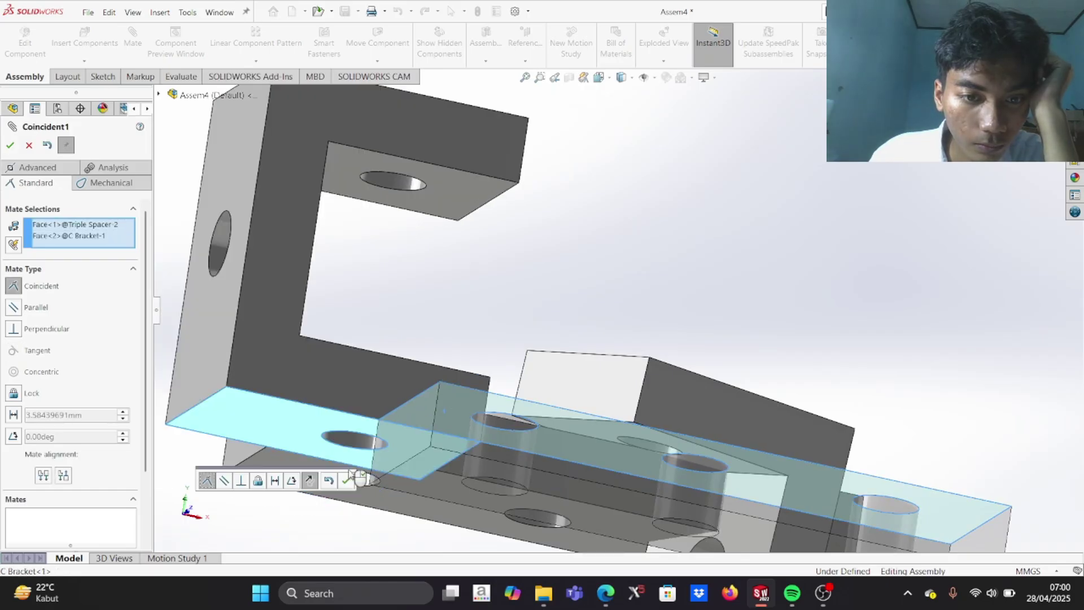
{"action": "scroll", "coordinate": [322, 500], "scroll_direction": "up", "scroll_amount": 4}
{"action": "middle_click_drag", "start_coordinate": [322, 501], "coordinate": [418, 490]}
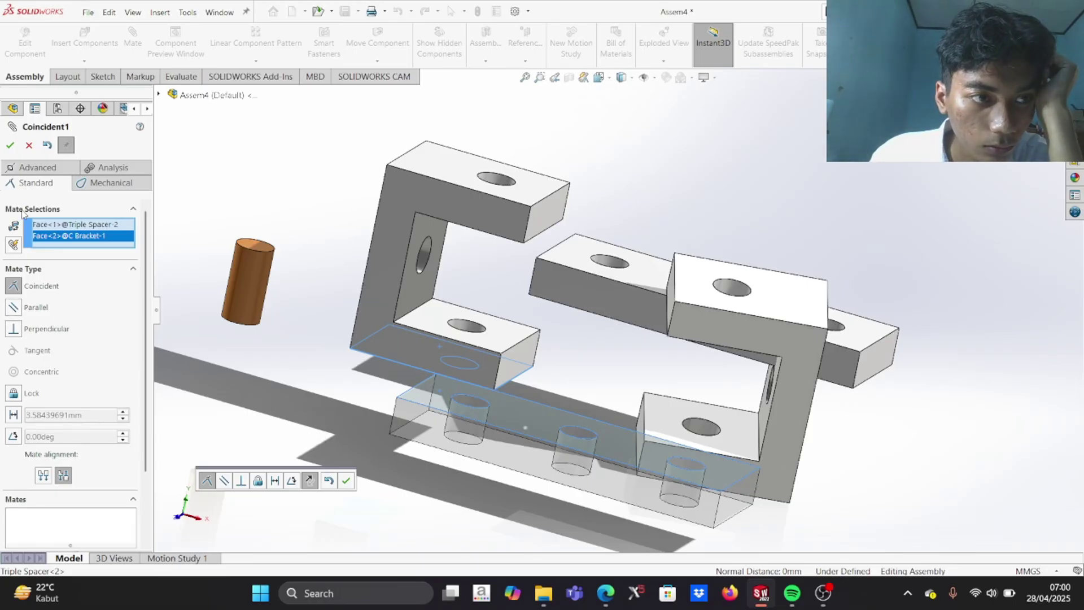
{"action": "left_click", "coordinate": [11, 146]}
Mate the underside of the second C Bracket coincident with the fixed Triple Spacer's top face, checking the layout against the PDF drawing
{"action": "middle_click_drag", "start_coordinate": [609, 440], "coordinate": [491, 398]}
{"action": "left_click", "coordinate": [656, 506]}
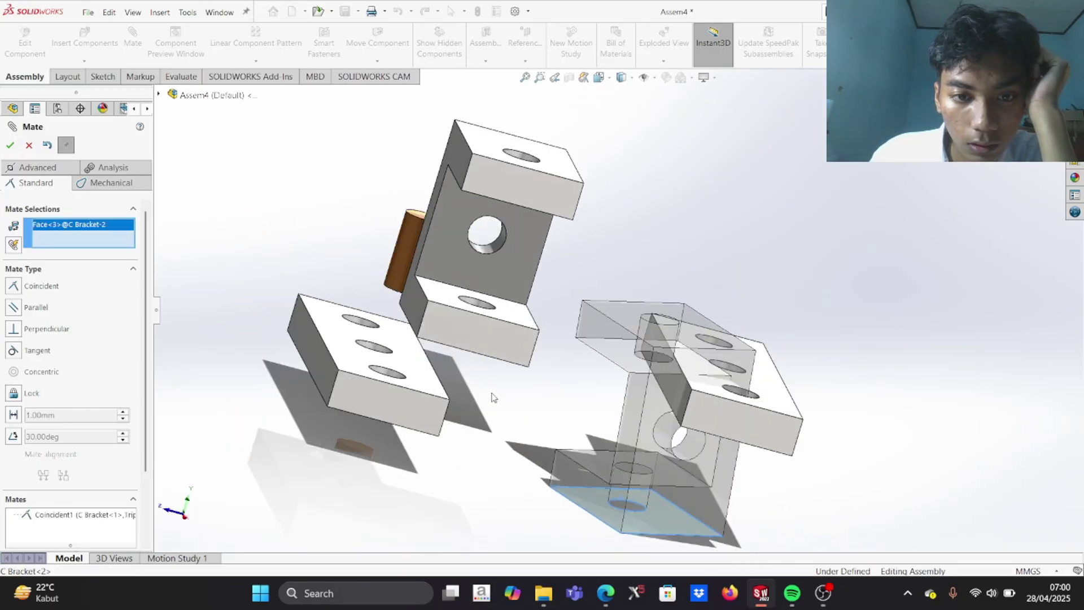
{"action": "left_click", "coordinate": [420, 386]}
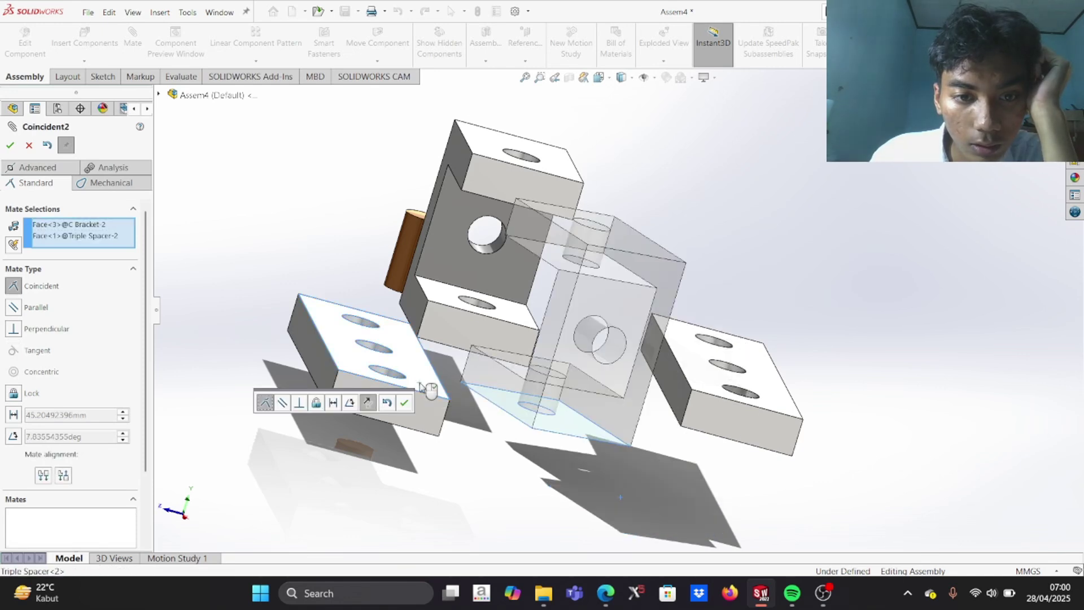
{"action": "middle_click_drag", "start_coordinate": [423, 390], "coordinate": [501, 396]}
{"action": "key", "text": "alt+Tab"}
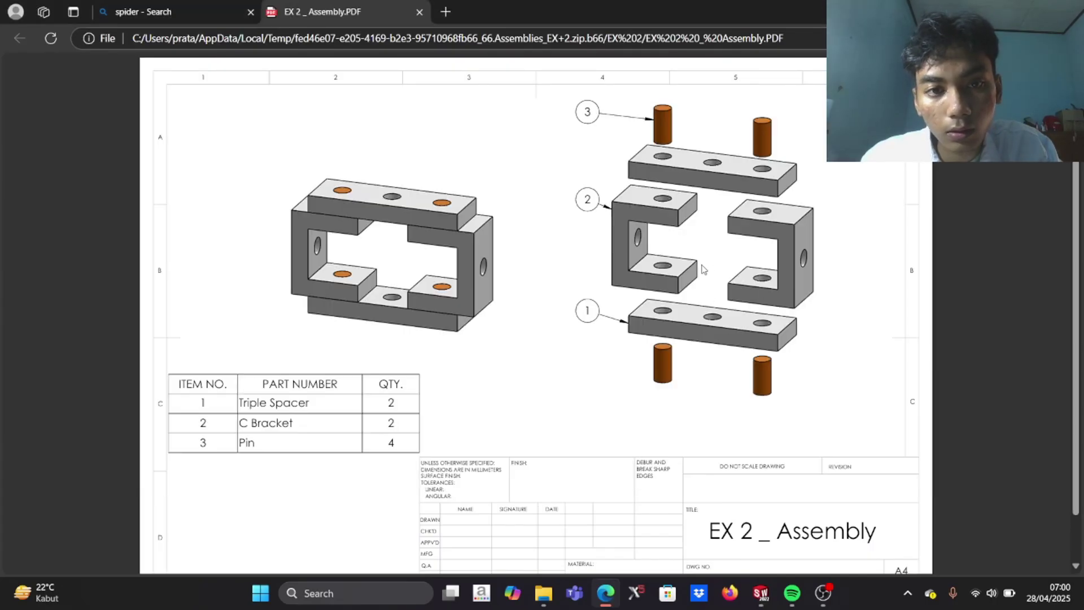
{"action": "key", "text": "alt+Tab"}
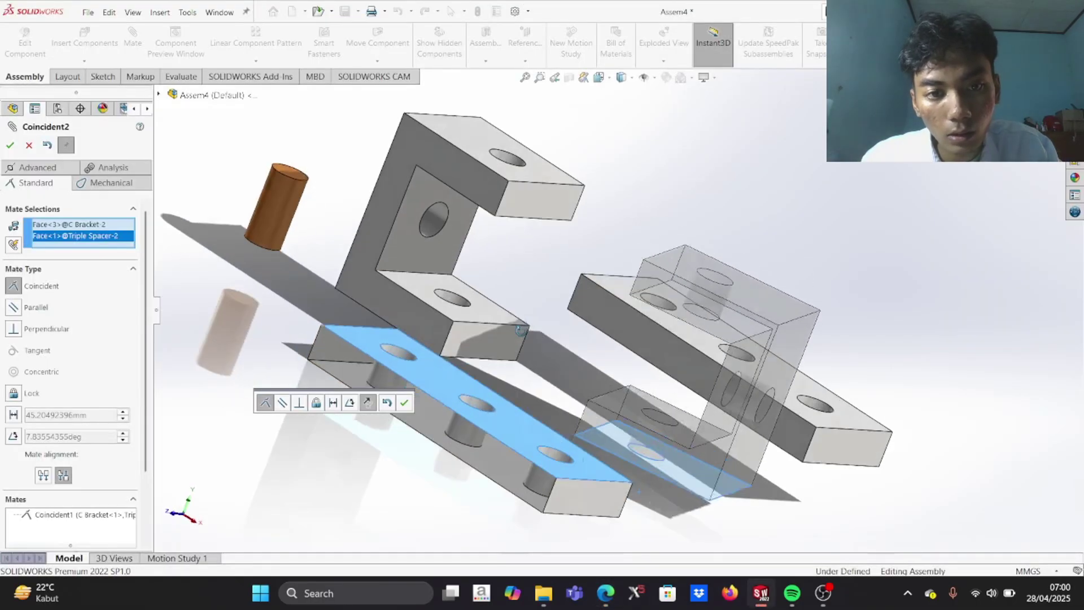
{"action": "left_click", "coordinate": [10, 145]}
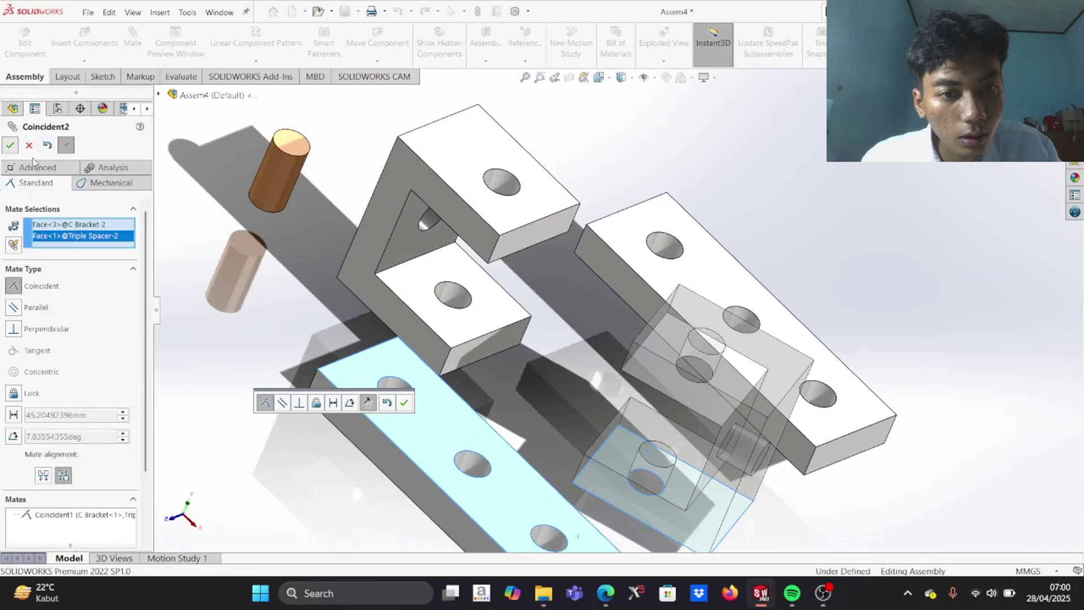
Mate the lower holes of both C Brackets concentric with the opposite end holes of the fixed Triple Spacer
{"action": "left_click", "coordinate": [449, 298]}
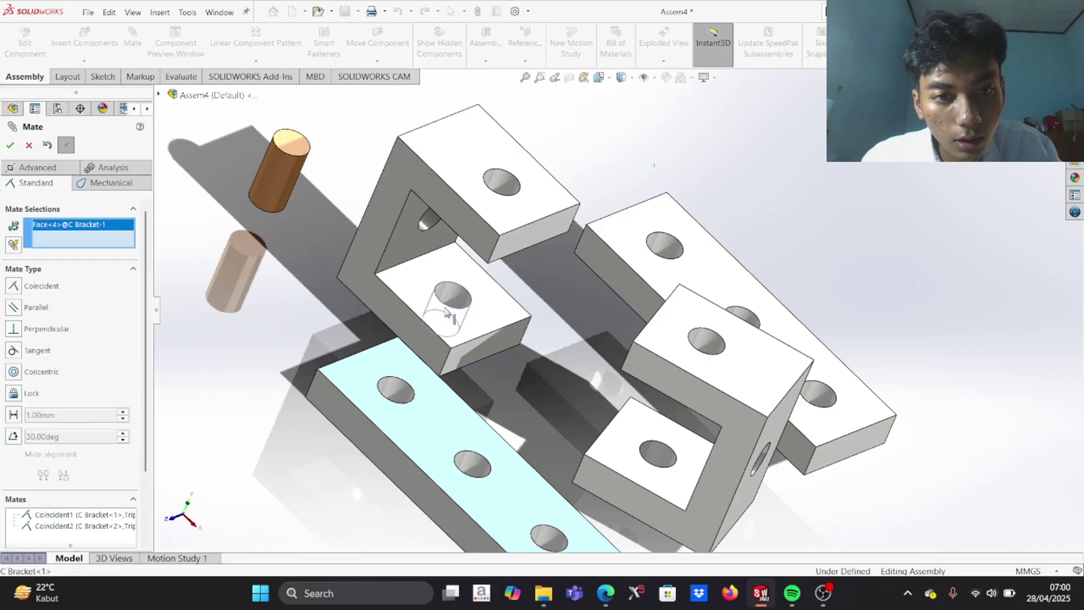
{"action": "left_click", "coordinate": [388, 388]}
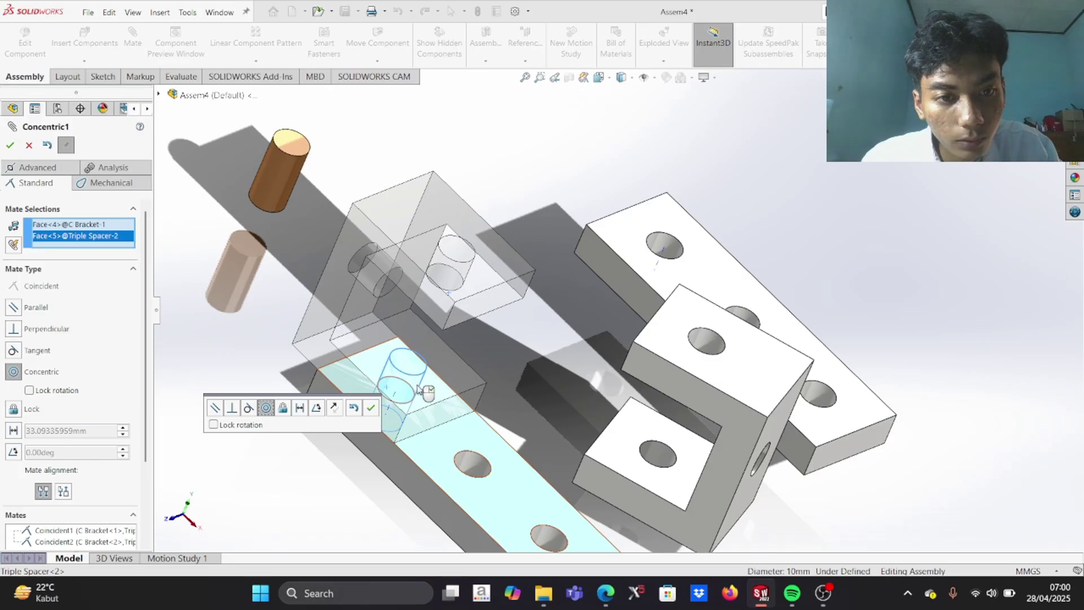
{"action": "left_click", "coordinate": [10, 145]}
{"action": "left_click", "coordinate": [664, 459]}
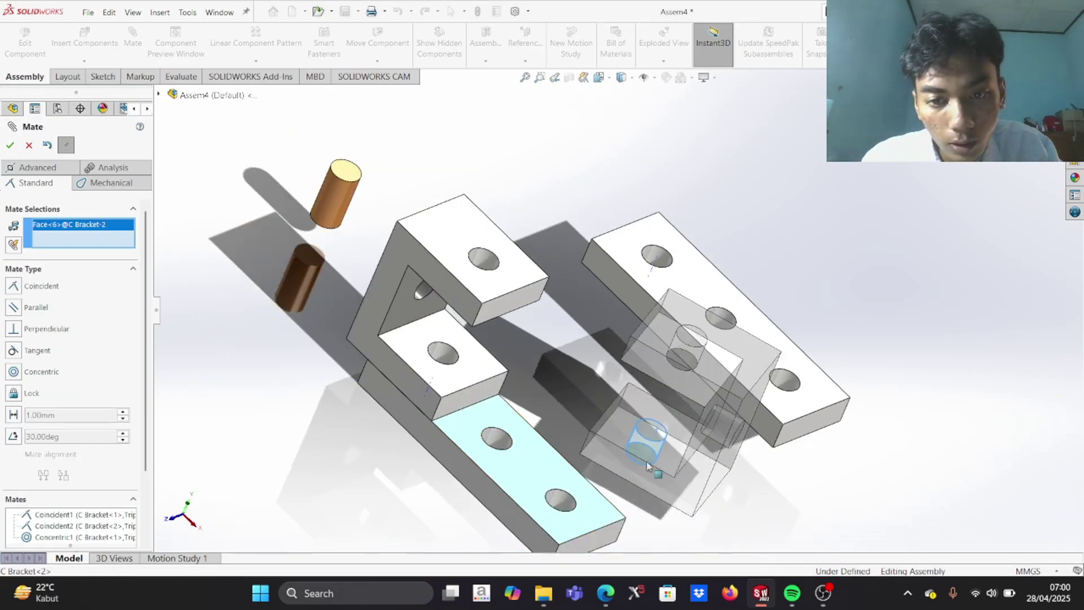
{"action": "left_click", "coordinate": [554, 499]}
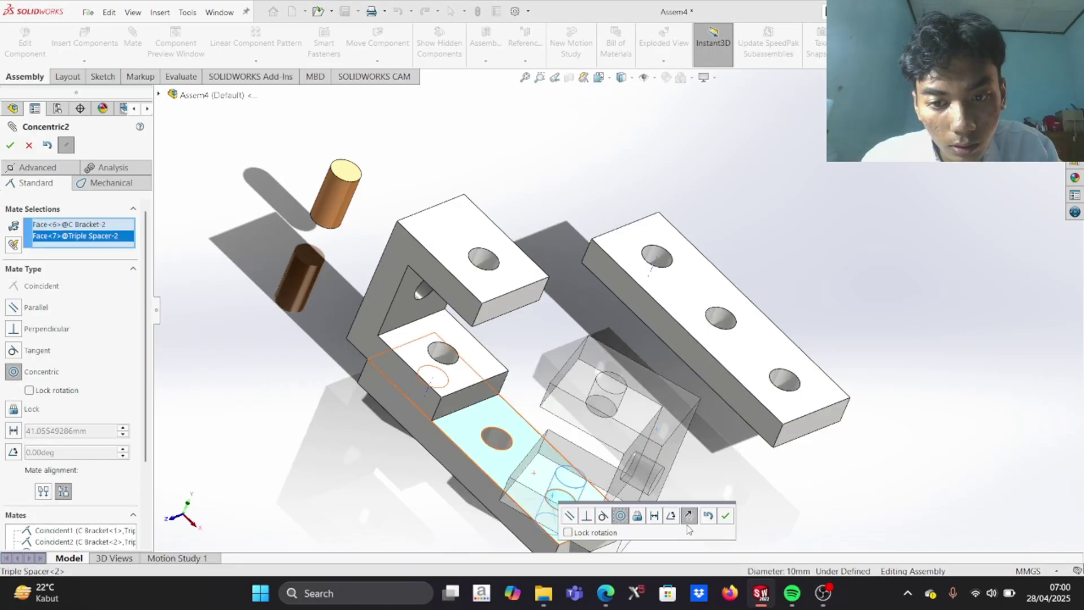
{"action": "left_click", "coordinate": [725, 515]}
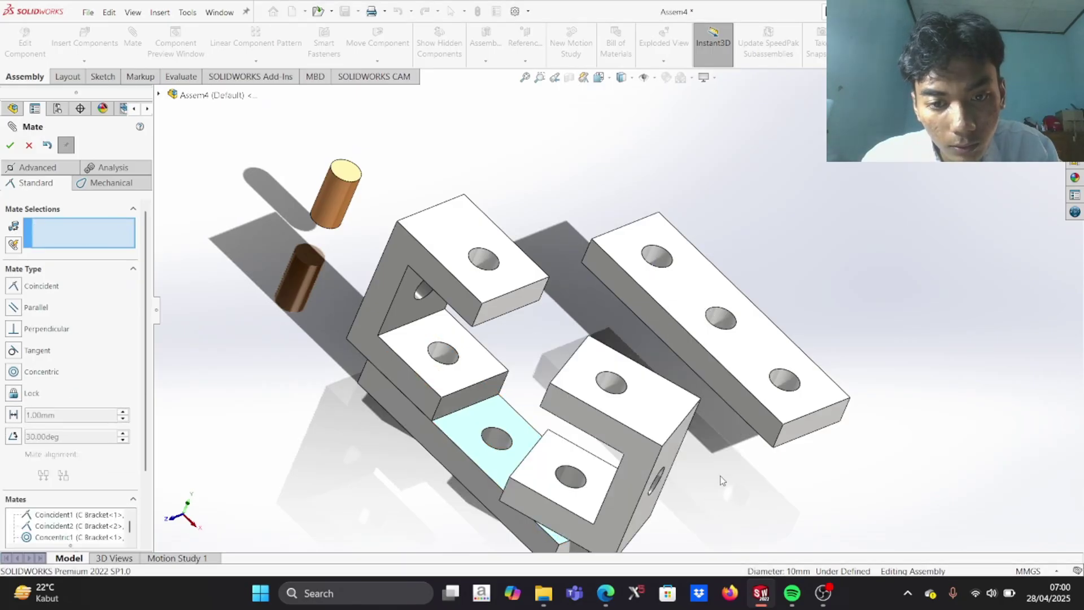
Mate the C-shaped side face of each C Bracket coincident with the long side face of the fixed Triple Spacer
{"action": "middle_click_drag", "start_coordinate": [743, 464], "coordinate": [729, 441]}
{"action": "scroll", "coordinate": [564, 463], "scroll_direction": "down", "scroll_amount": 5}
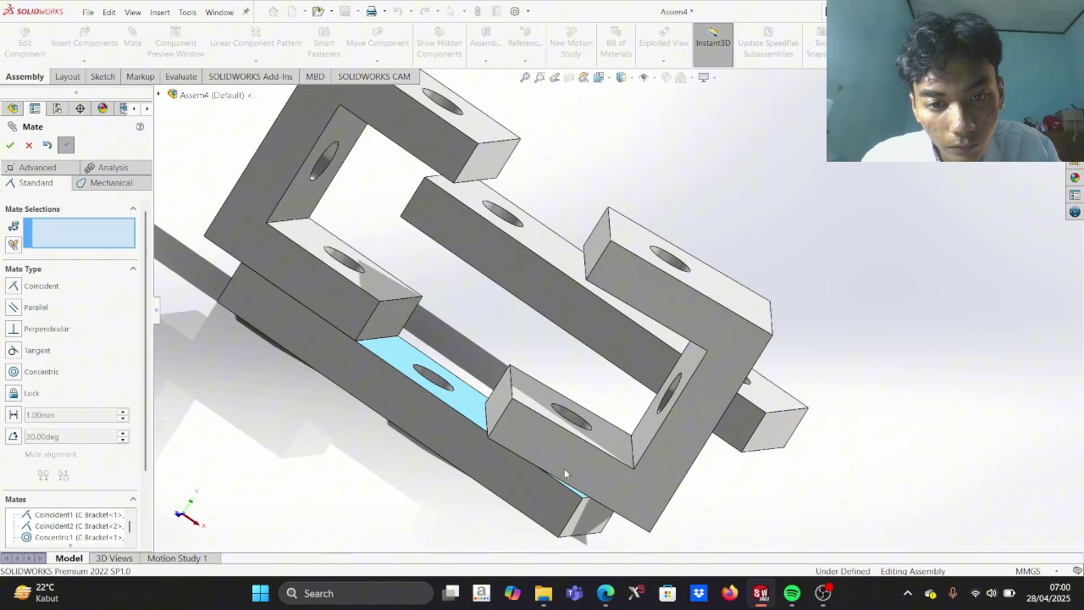
{"action": "left_click", "coordinate": [562, 460]}
{"action": "left_click", "coordinate": [535, 487]}
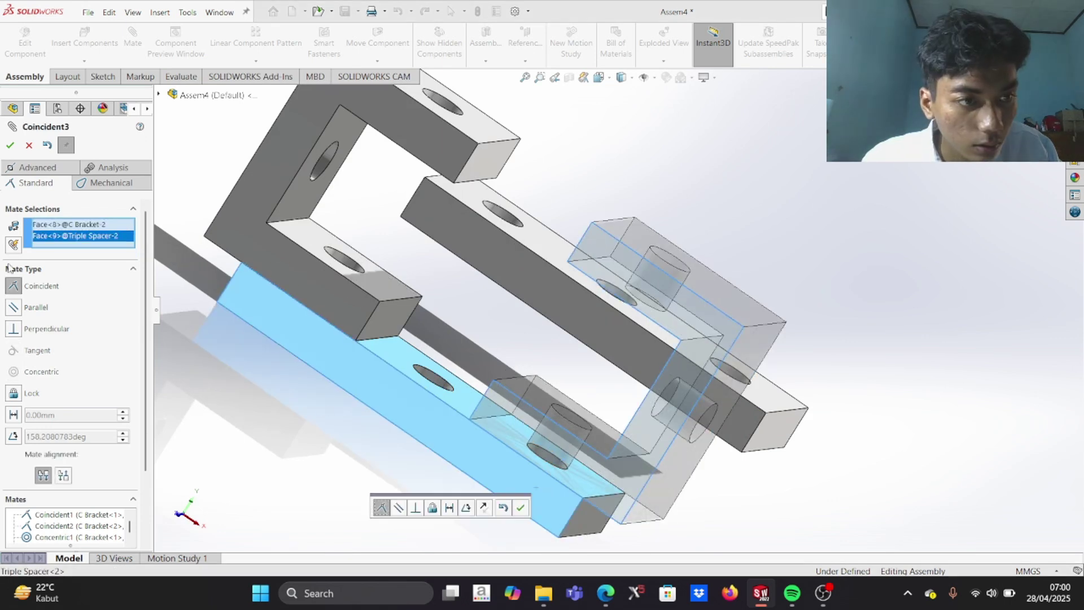
{"action": "left_click", "coordinate": [520, 507]}
{"action": "left_click", "coordinate": [347, 314]}
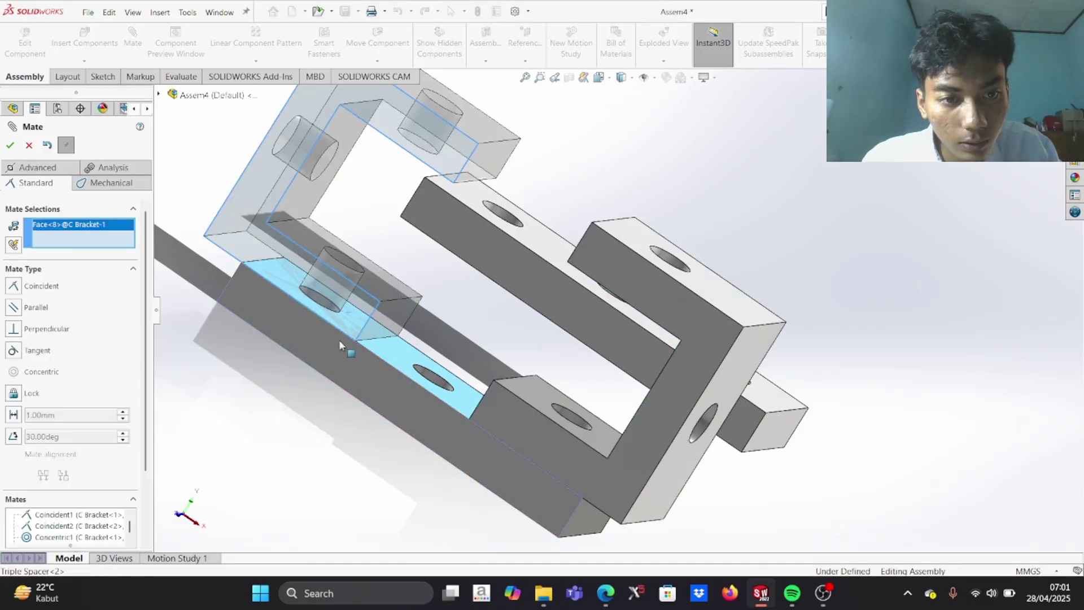
{"action": "left_click", "coordinate": [341, 345]}
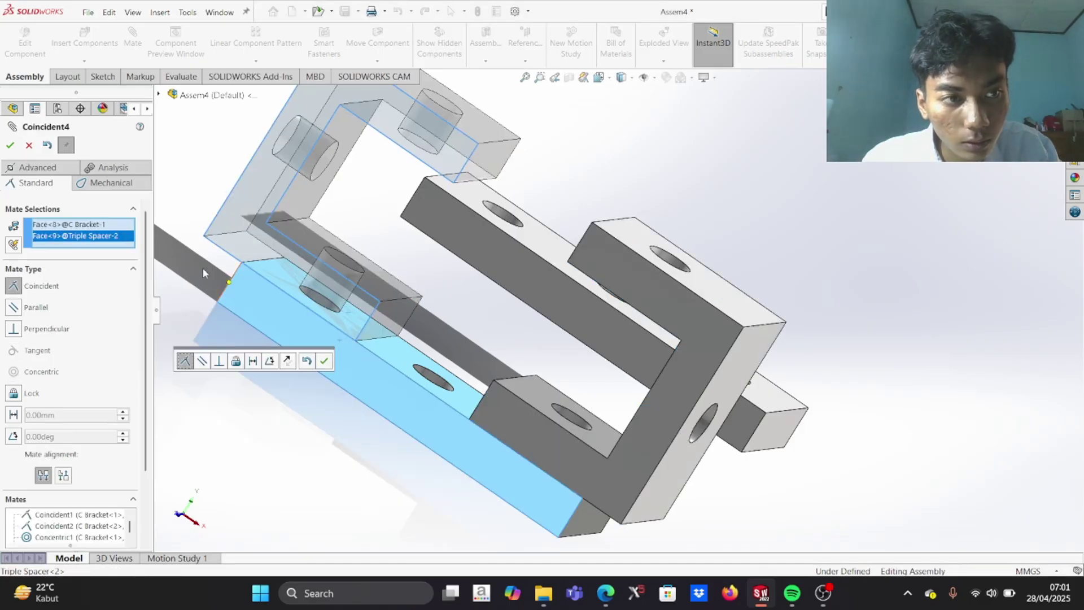
{"action": "left_click", "coordinate": [325, 362]}
Mate the underside of the second Triple Spacer coincident with the top face of the original C Bracket
{"action": "middle_click_drag", "start_coordinate": [624, 392], "coordinate": [655, 299]}
{"action": "middle_click_drag", "start_coordinate": [662, 350], "coordinate": [520, 320]}
{"action": "left_click", "coordinate": [653, 391]}
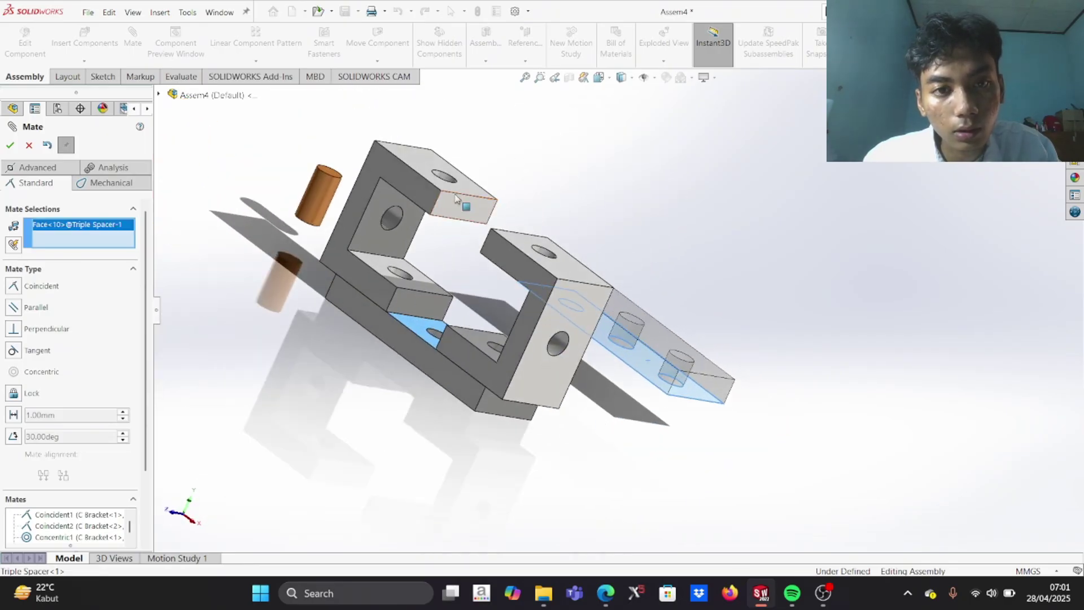
{"action": "left_click", "coordinate": [410, 167]}
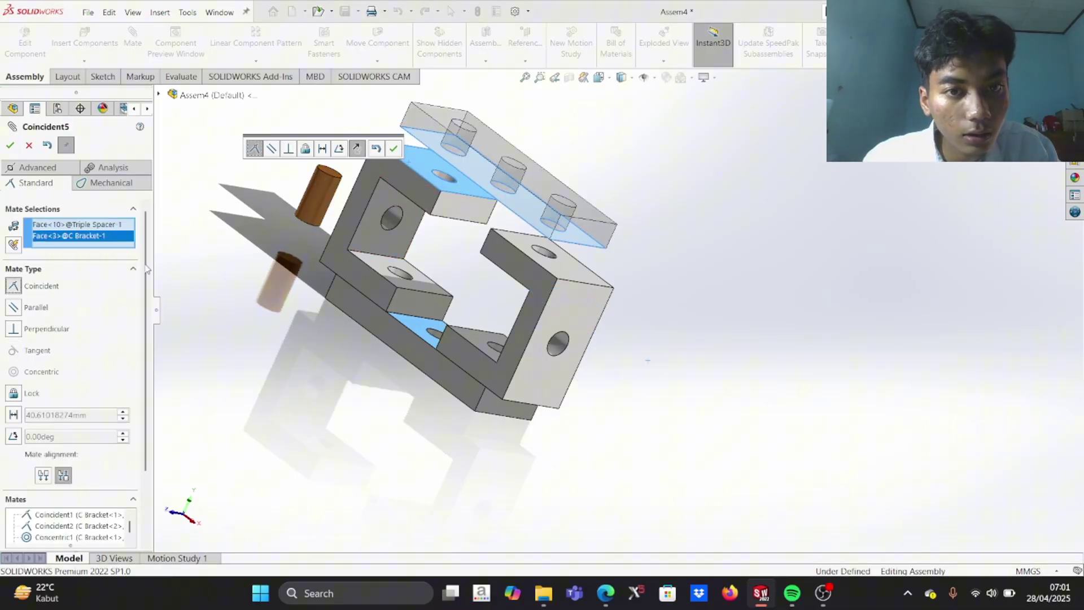
{"action": "middle_click_drag", "start_coordinate": [480, 182], "coordinate": [429, 172]}
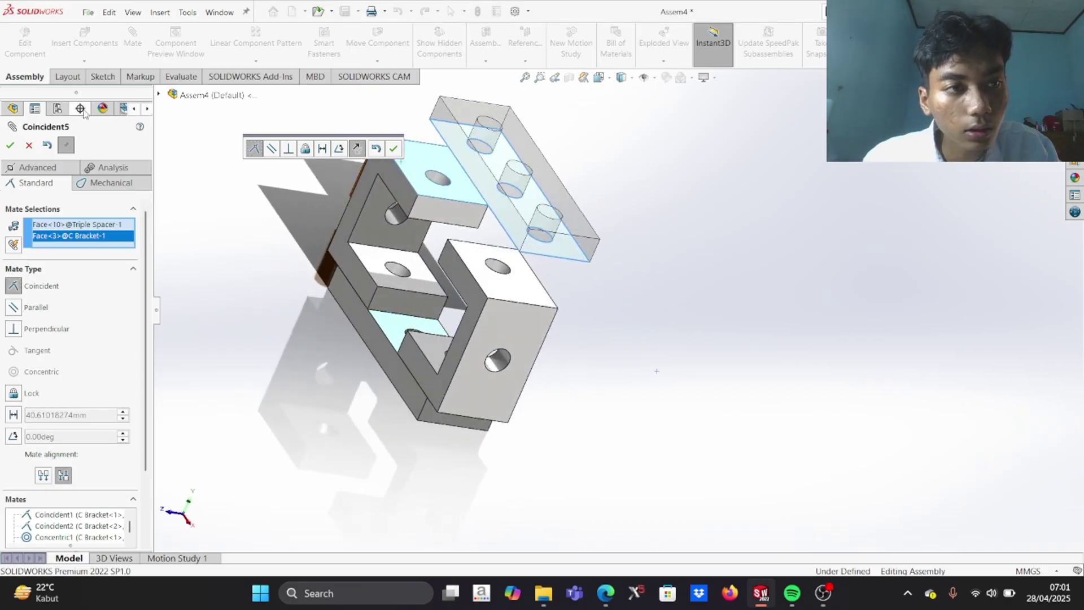
{"action": "left_click", "coordinate": [397, 149]}
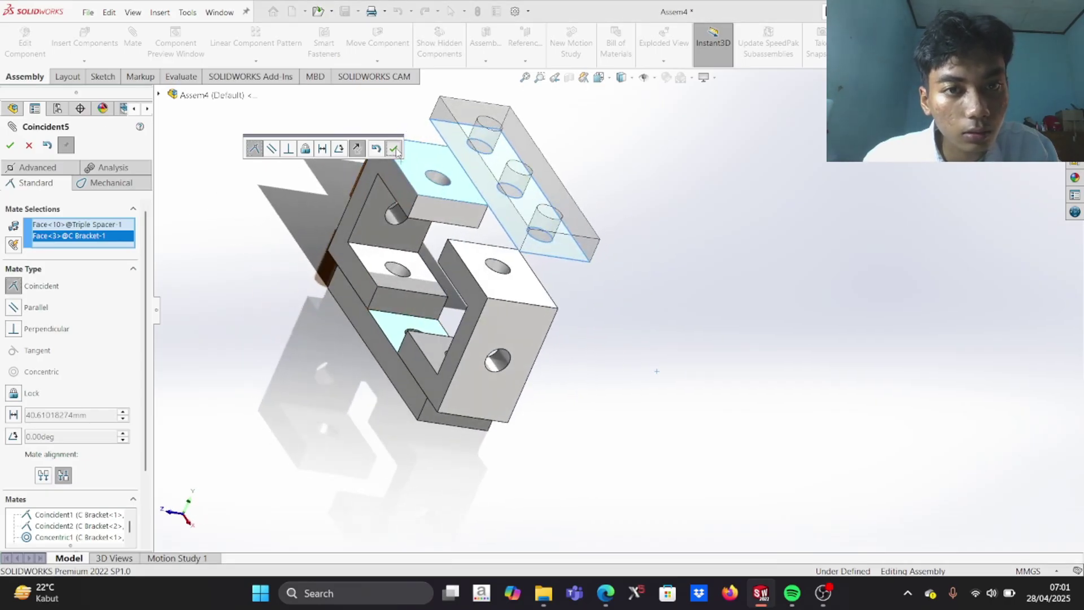
Mate the end holes of the upper Triple Spacer concentric with the top holes of both C Brackets
{"action": "left_click", "coordinate": [490, 128]}
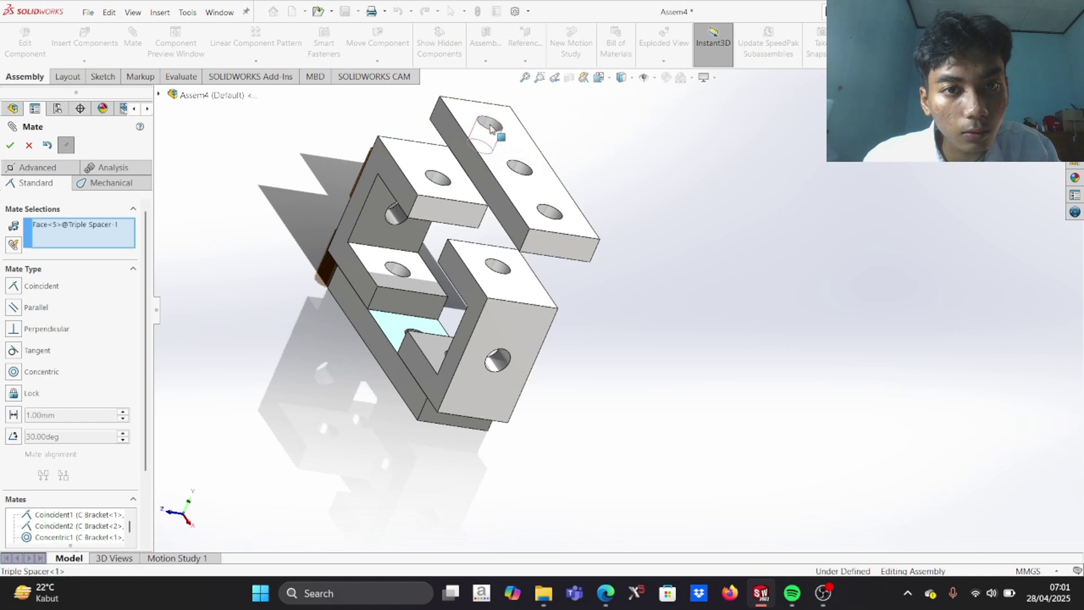
{"action": "left_click", "coordinate": [438, 180]}
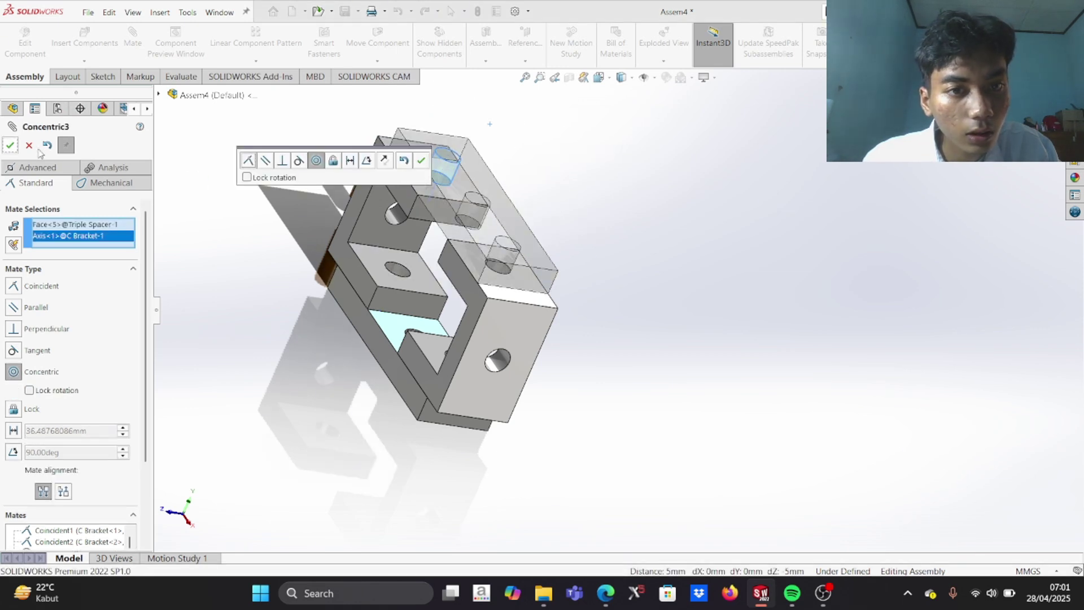
{"action": "left_click", "coordinate": [10, 145]}
{"action": "left_click_drag", "start_coordinate": [512, 266], "coordinate": [565, 246]}
{"action": "scroll", "coordinate": [559, 243], "scroll_direction": "down", "scroll_amount": 3}
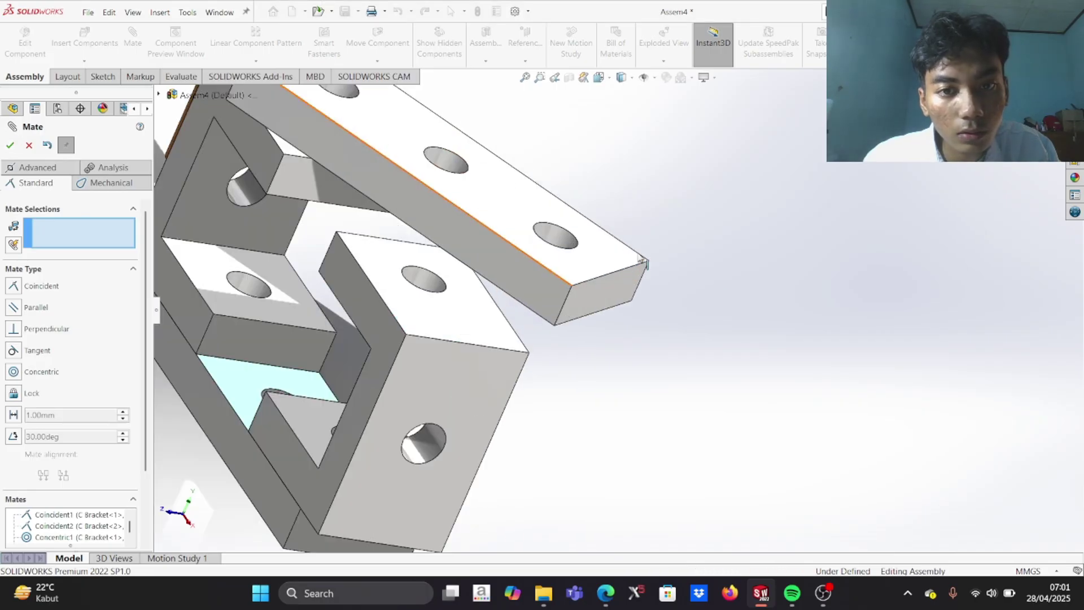
{"action": "left_click", "coordinate": [555, 237]}
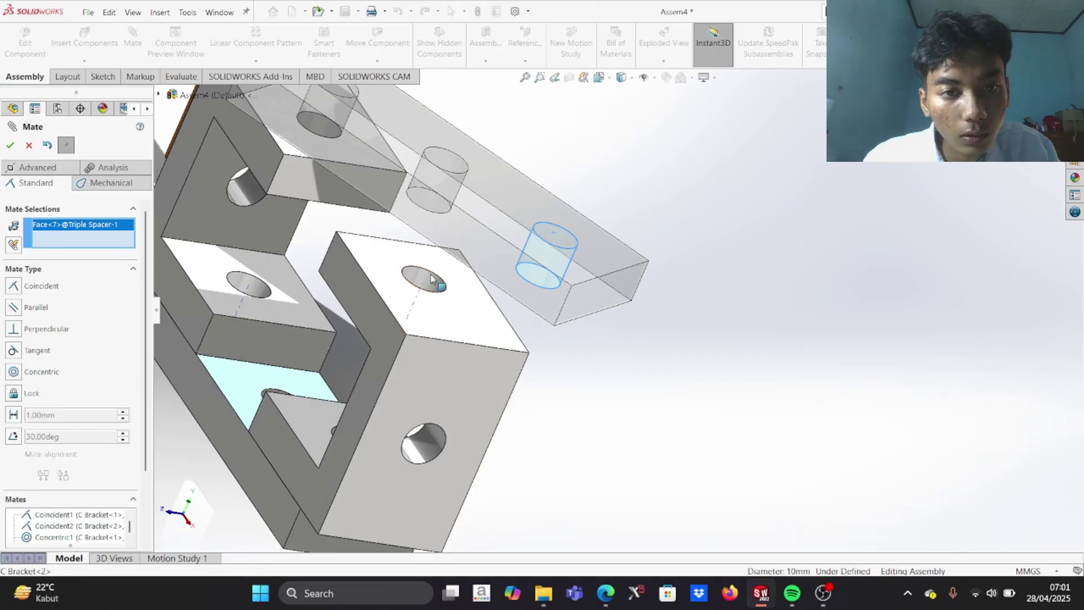
{"action": "left_click", "coordinate": [432, 278]}
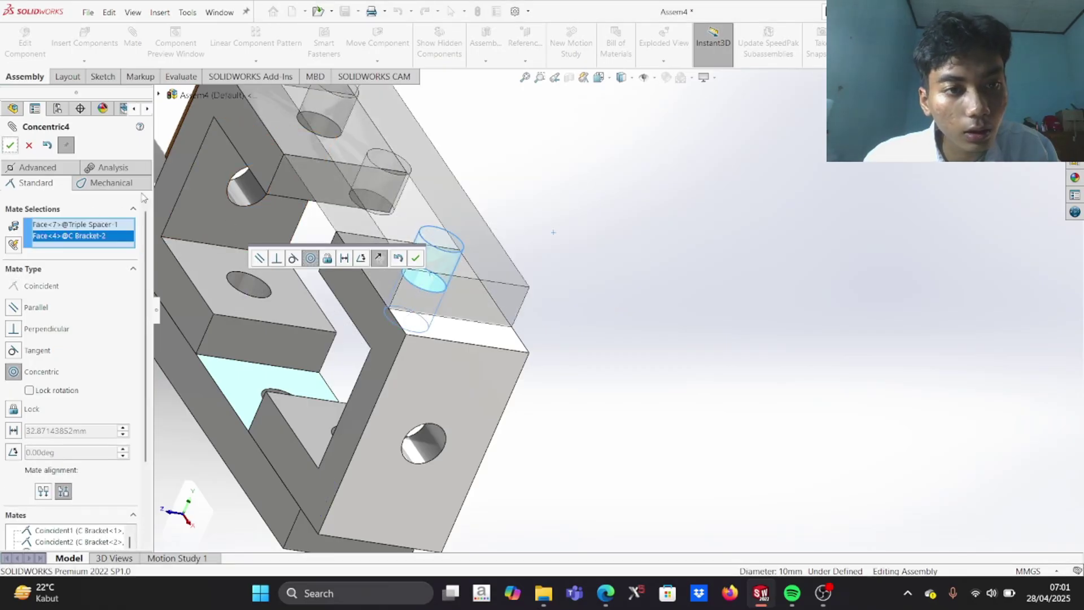
{"action": "key", "text": "Return"}
{"action": "scroll", "coordinate": [330, 247], "scroll_direction": "up", "scroll_amount": 3}
{"action": "middle_click_drag", "start_coordinate": [331, 247], "coordinate": [345, 254]}
Check the pin placement in the PDF drawing and mate the Pin's axis coincident with the upper Triple Spacer's end hole axis above the original C Bracket
{"action": "key", "text": "alt+Tab"}
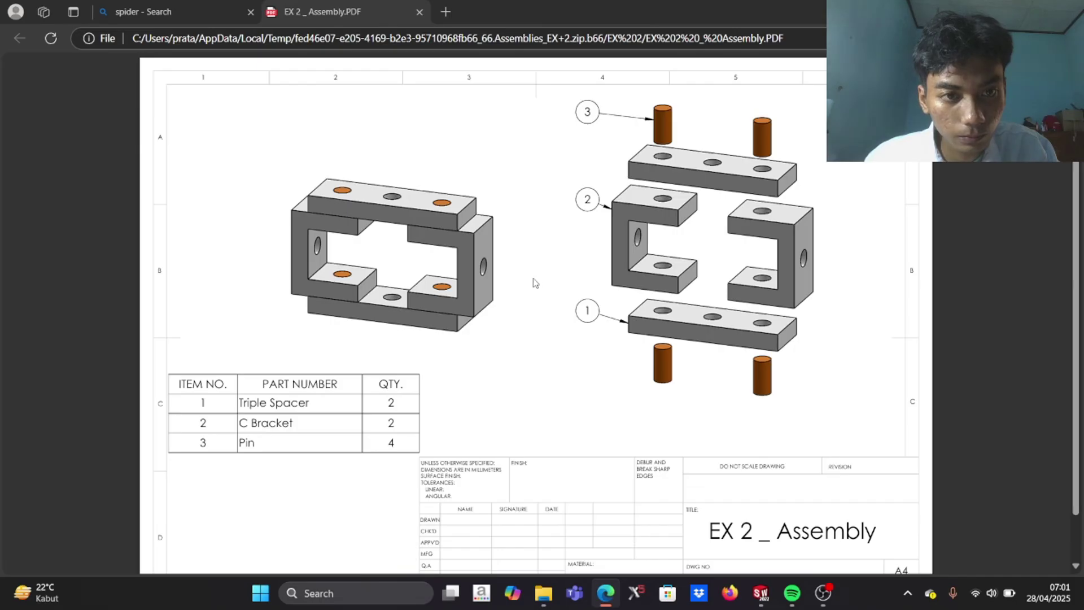
{"action": "key", "text": "alt+Tab"}
{"action": "key", "text": "alt+Tab"}
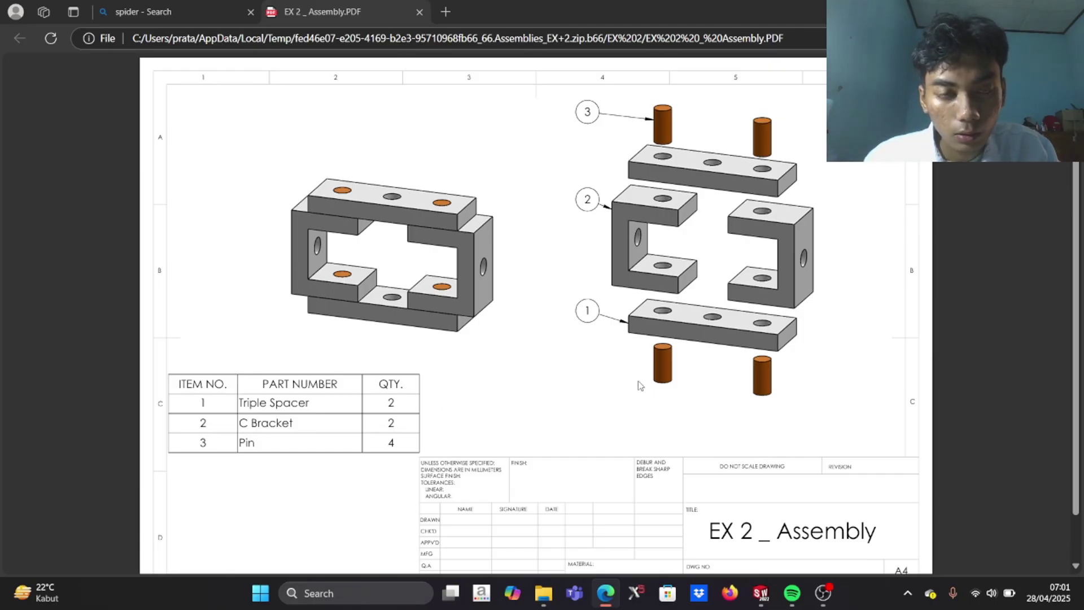
{"action": "key", "text": "alt+Tab"}
{"action": "middle_click_drag", "start_coordinate": [455, 282], "coordinate": [430, 271]}
{"action": "left_click_drag", "start_coordinate": [290, 193], "coordinate": [511, 127]}
{"action": "mouse_move", "coordinate": [587, 172]}
{"action": "middle_mouse_down"}
{"action": "mouse_move", "coordinate": [603, 162]}
{"action": "mouse_move", "coordinate": [578, 186]}
{"action": "middle_mouse_up"}
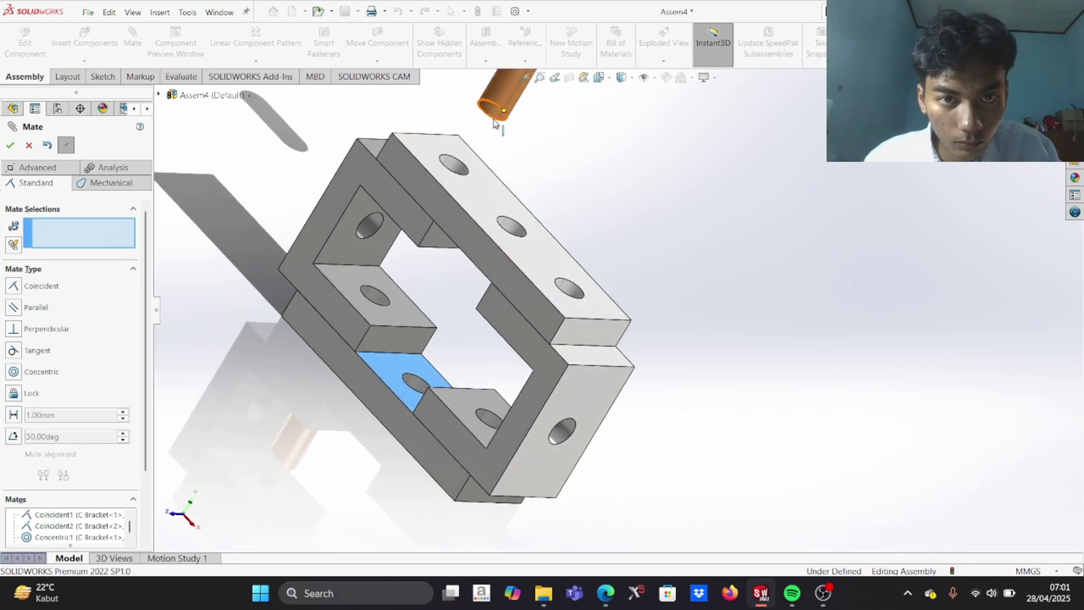
{"action": "scroll", "coordinate": [509, 127], "scroll_direction": "down", "scroll_amount": 3}
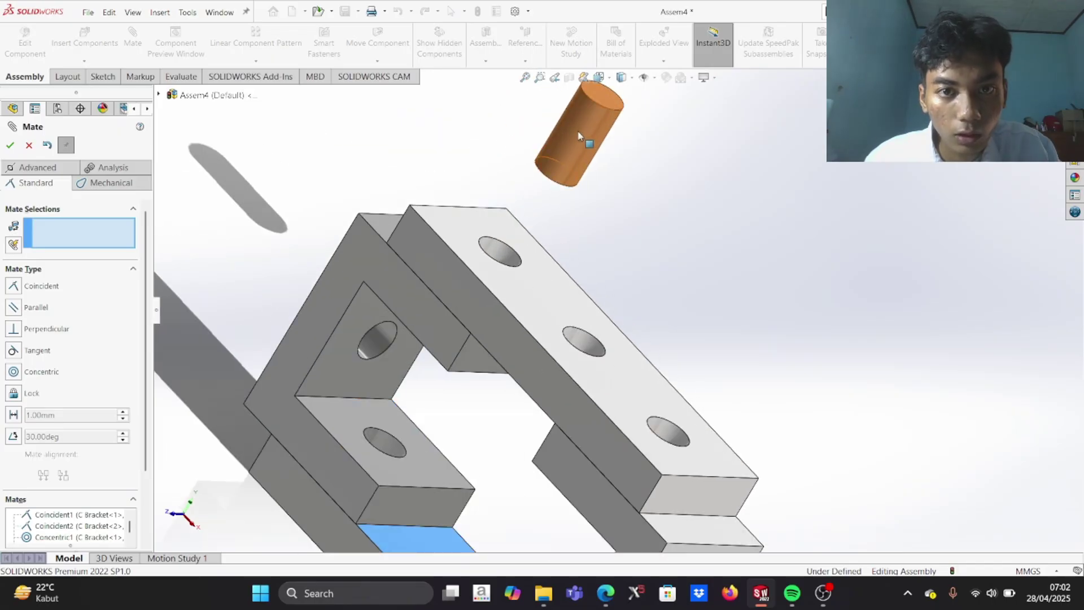
{"action": "left_click", "coordinate": [582, 139]}
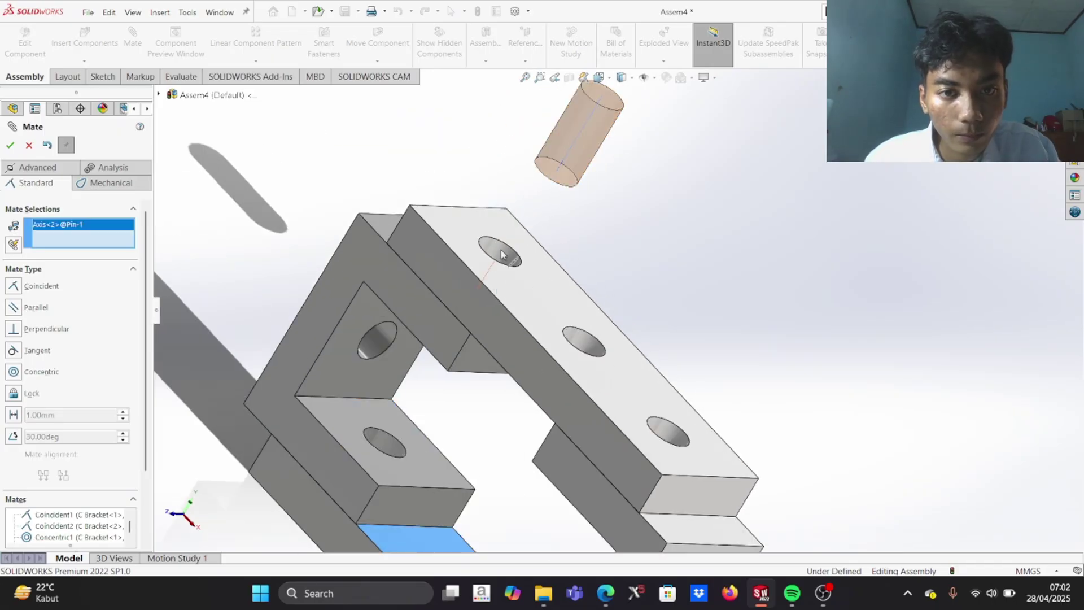
{"action": "left_click", "coordinate": [501, 255]}
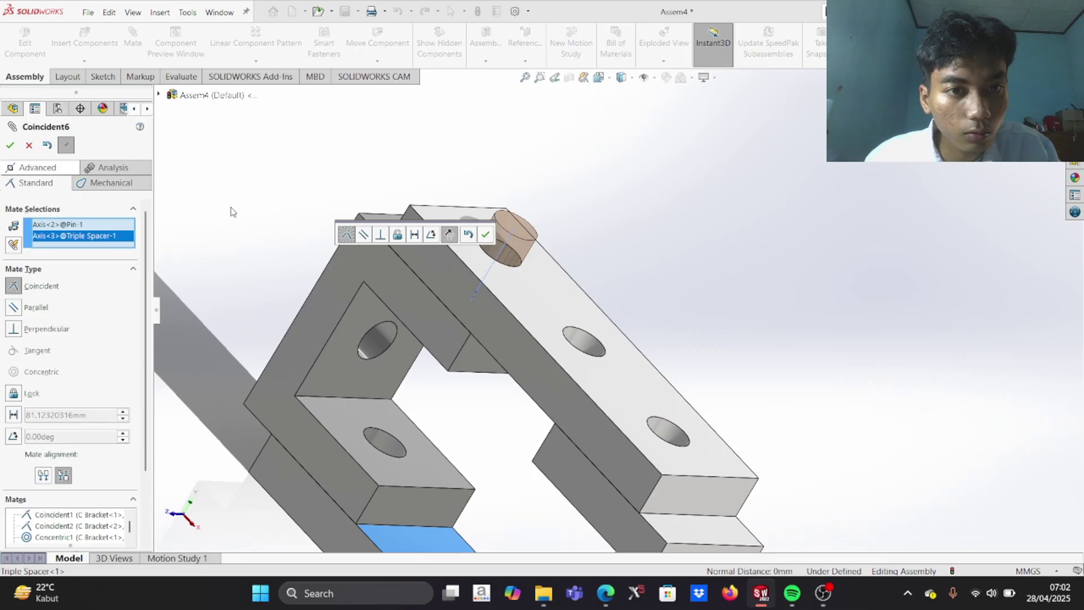
{"action": "left_click", "coordinate": [485, 233]}
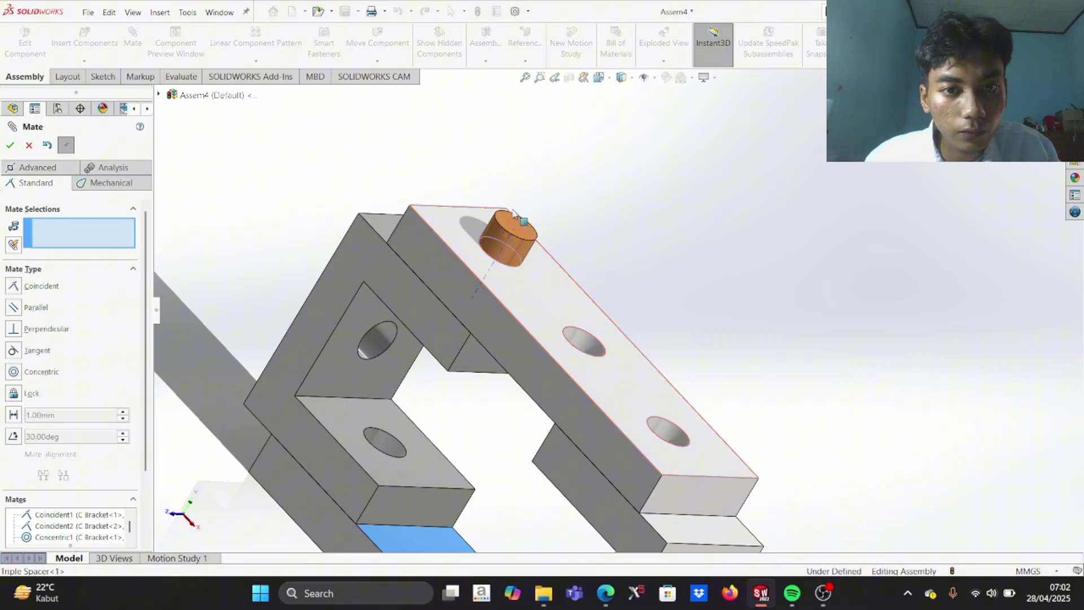
Mate the Pin's top end face coincident with the top face of the upper Triple Spacer
{"action": "left_click", "coordinate": [474, 227]}
{"action": "left_click", "coordinate": [511, 218]}
{"action": "left_click", "coordinate": [482, 209]}
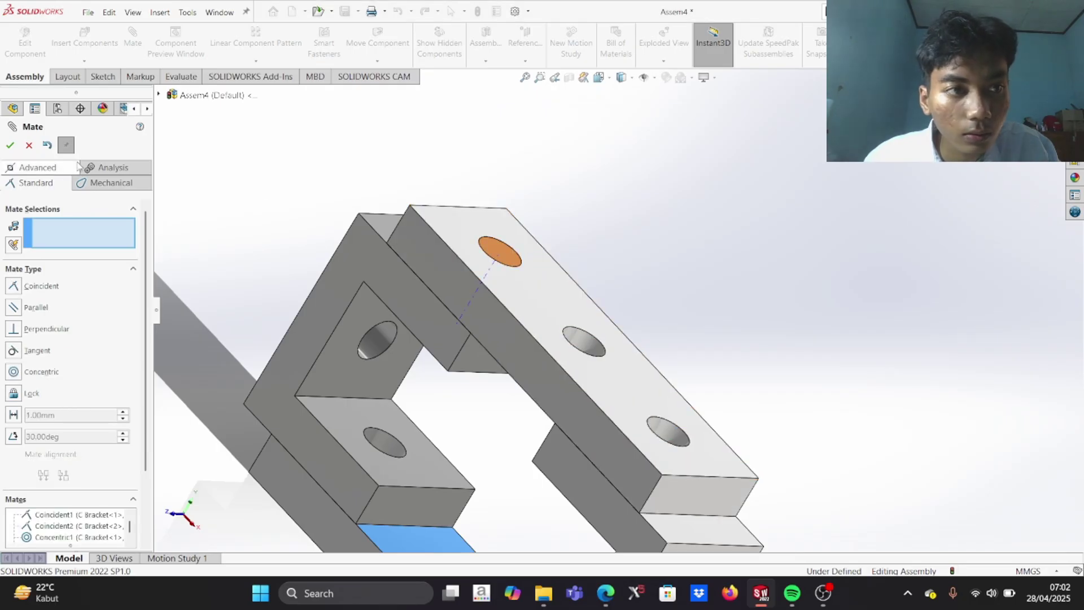
{"action": "left_click", "coordinate": [10, 145]}
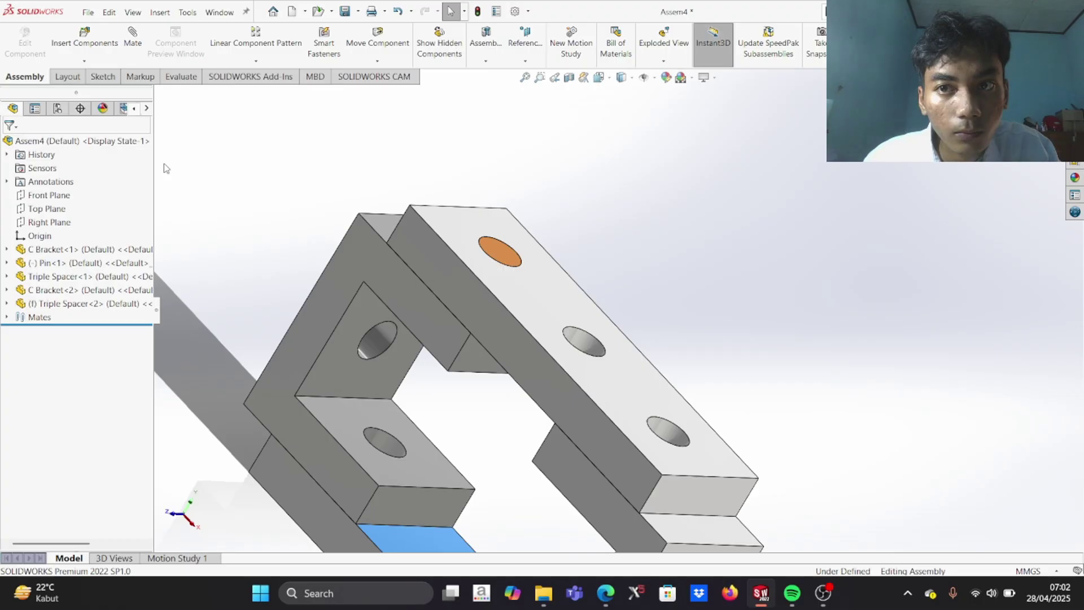
{"action": "left_click", "coordinate": [228, 61]}
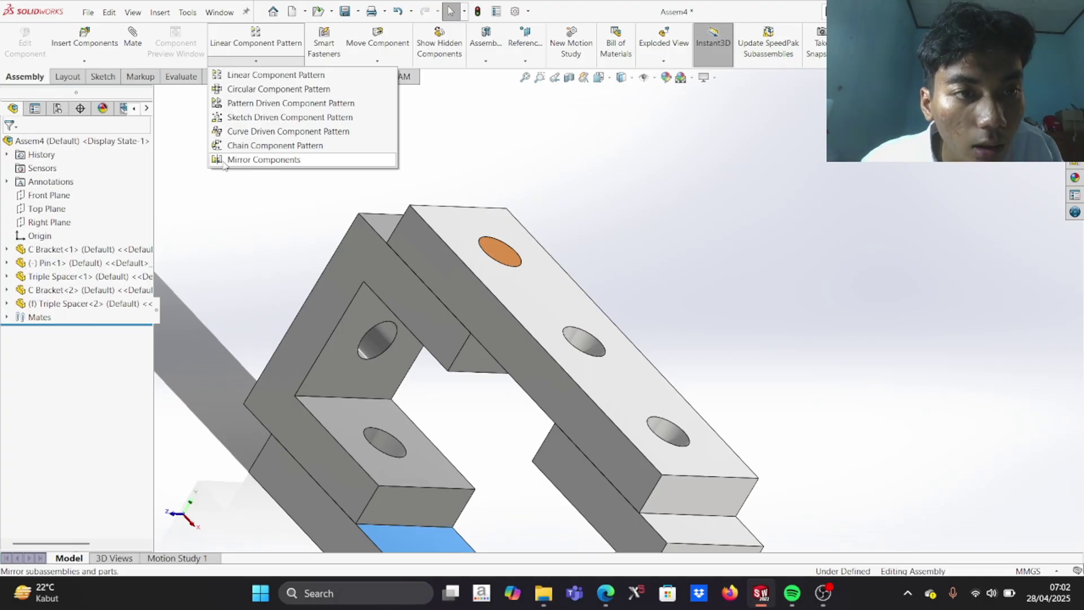
{"action": "left_click", "coordinate": [248, 160]}
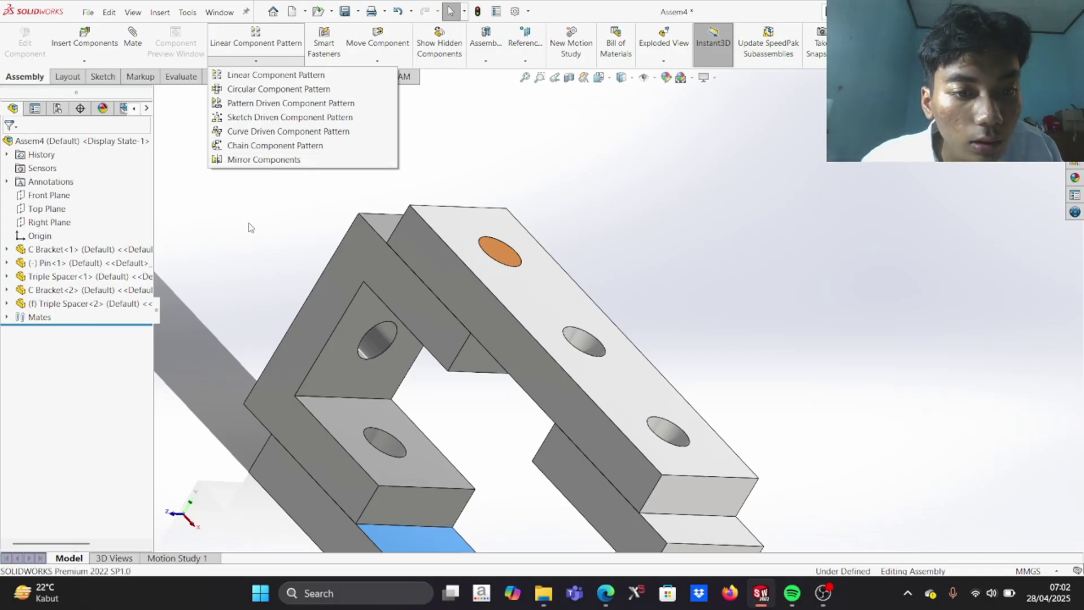
{"action": "left_click", "coordinate": [506, 256]}
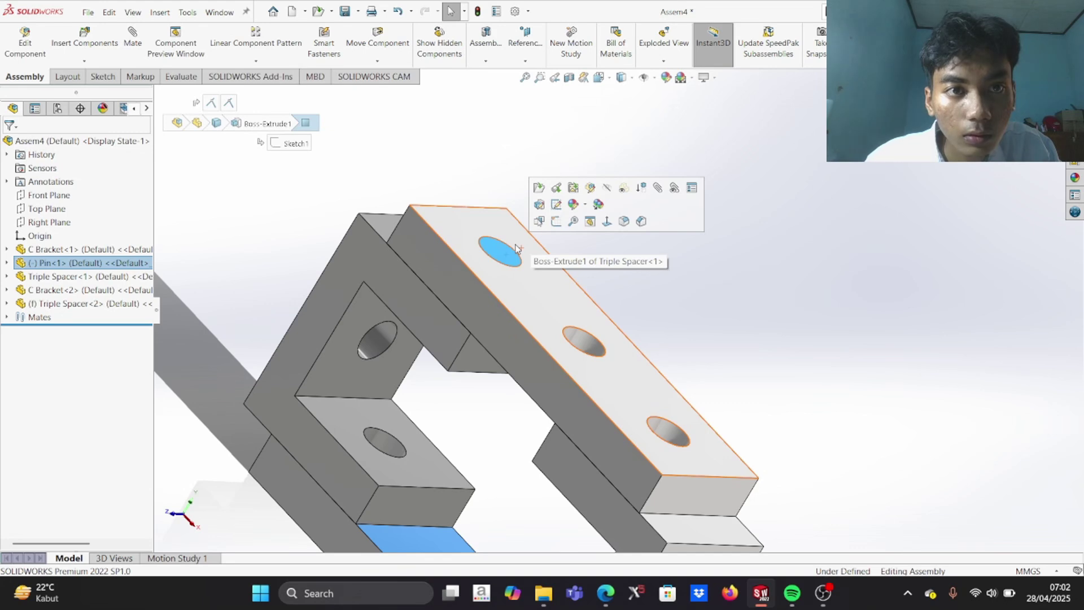
{"action": "left_click", "coordinate": [256, 60]}
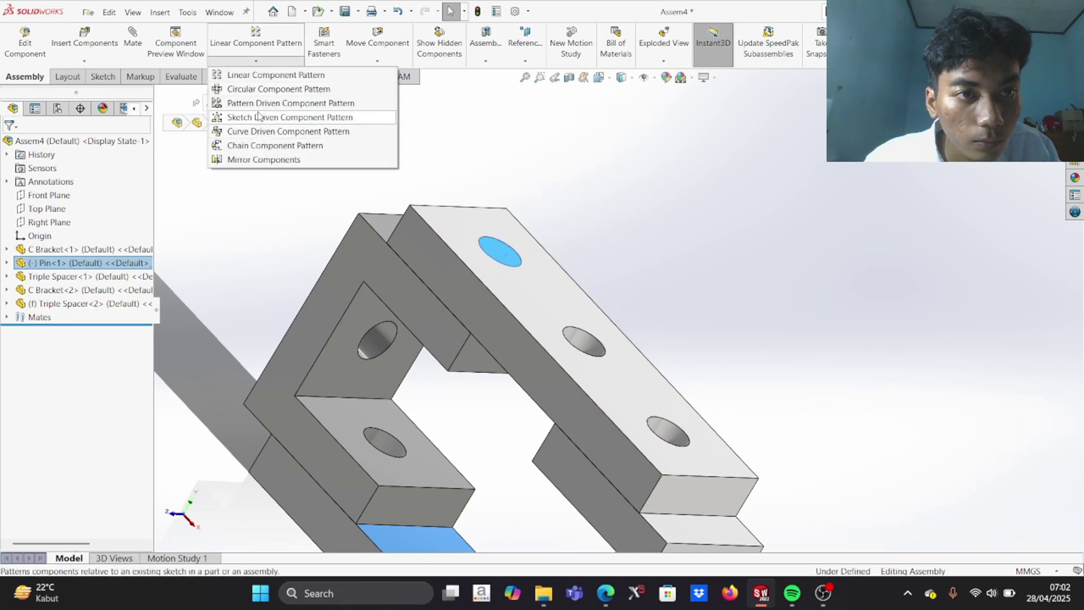
{"action": "left_click", "coordinate": [254, 160]}
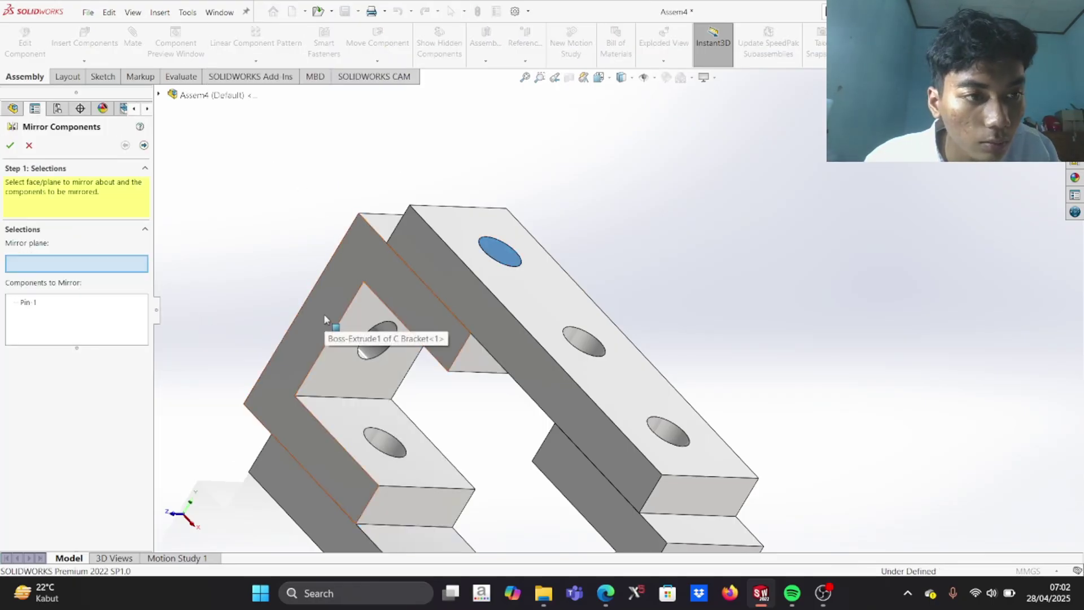
{"action": "middle_click_drag", "start_coordinate": [501, 375], "coordinate": [429, 334]}
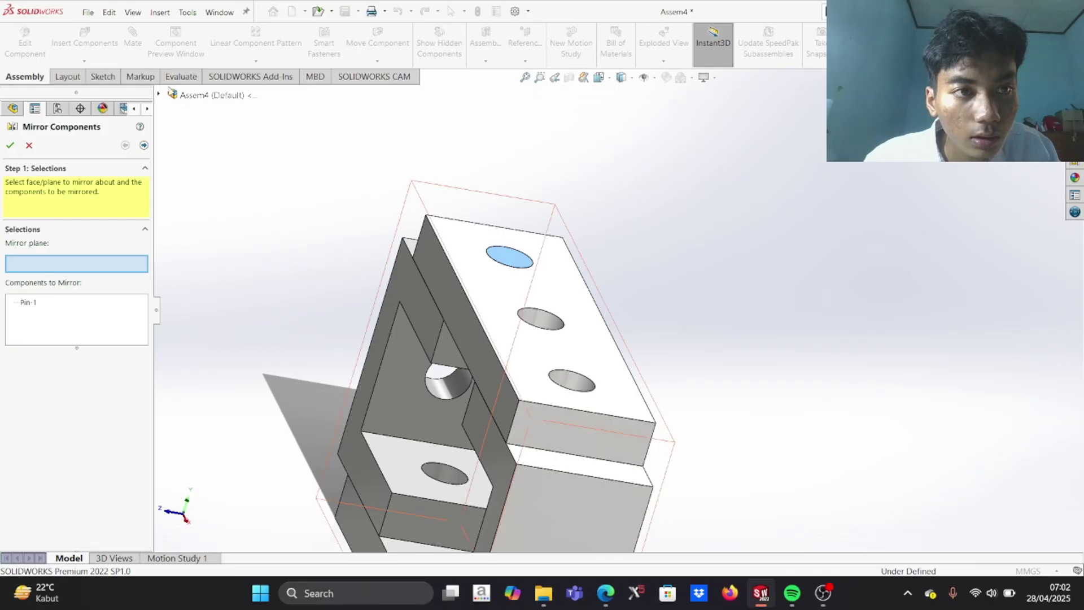
{"action": "left_click", "coordinate": [159, 95]}
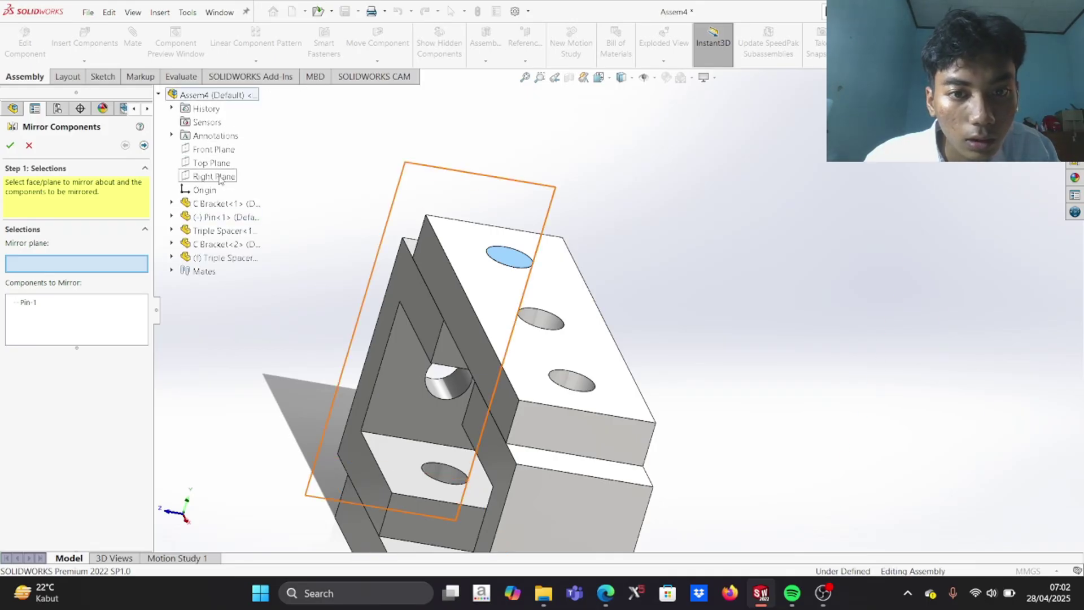
{"action": "middle_click_drag", "start_coordinate": [282, 182], "coordinate": [308, 189]}
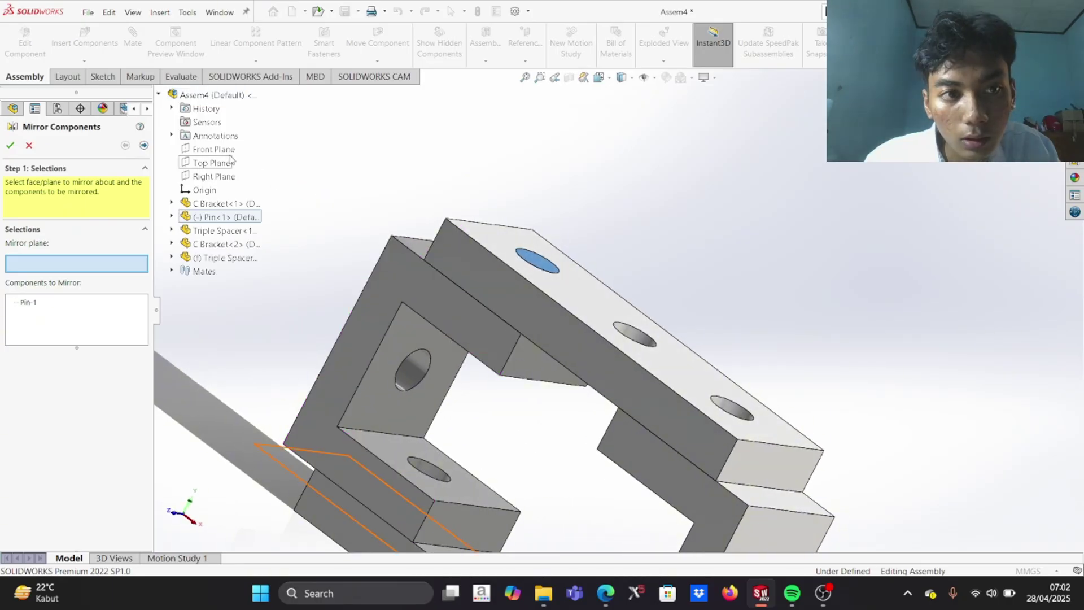
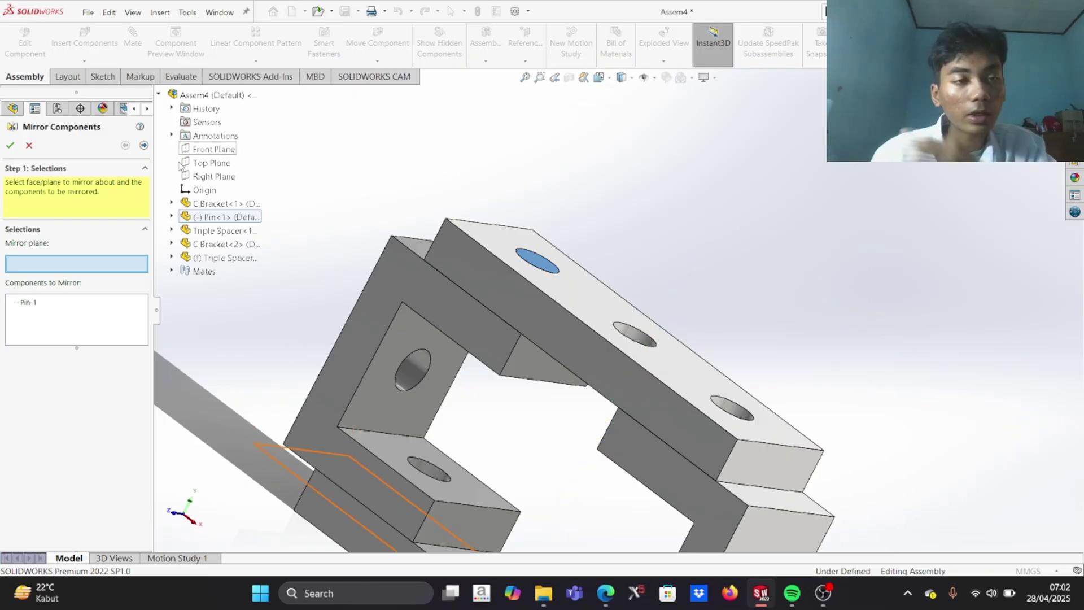
{"action": "left_click", "coordinate": [29, 145]}
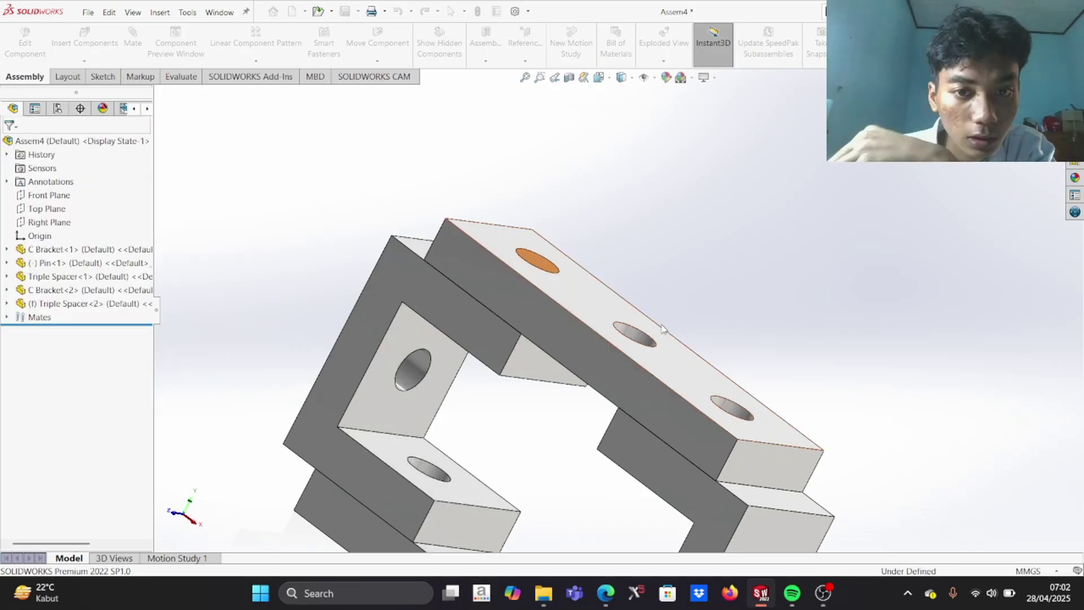
Try to duplicate the Pin in the assembly by copy and paste
{"action": "middle_click_drag", "start_coordinate": [574, 287], "coordinate": [544, 283]}
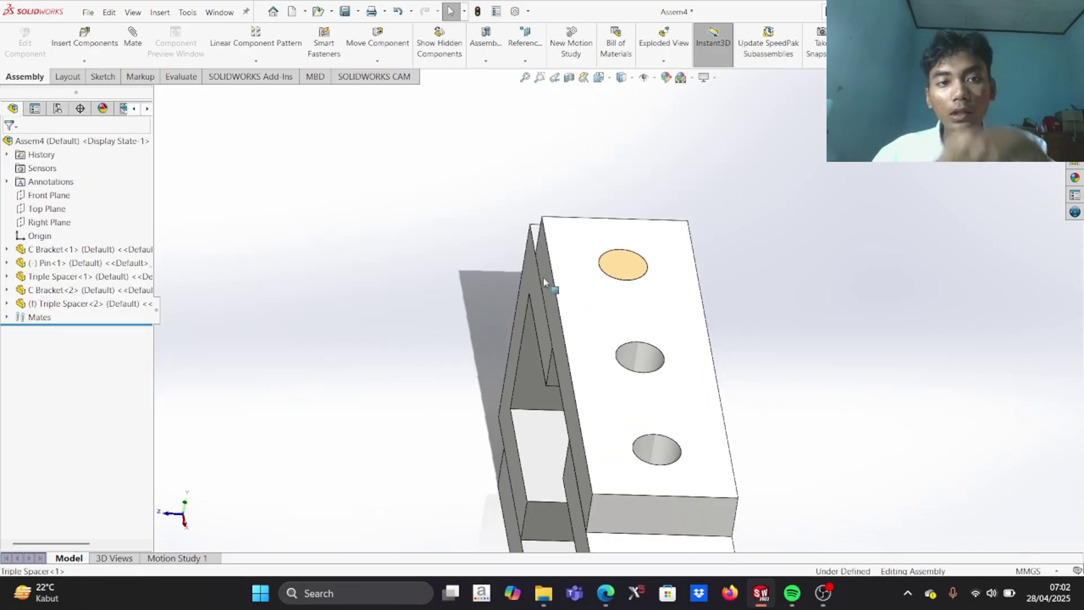
{"action": "left_click", "coordinate": [641, 273]}
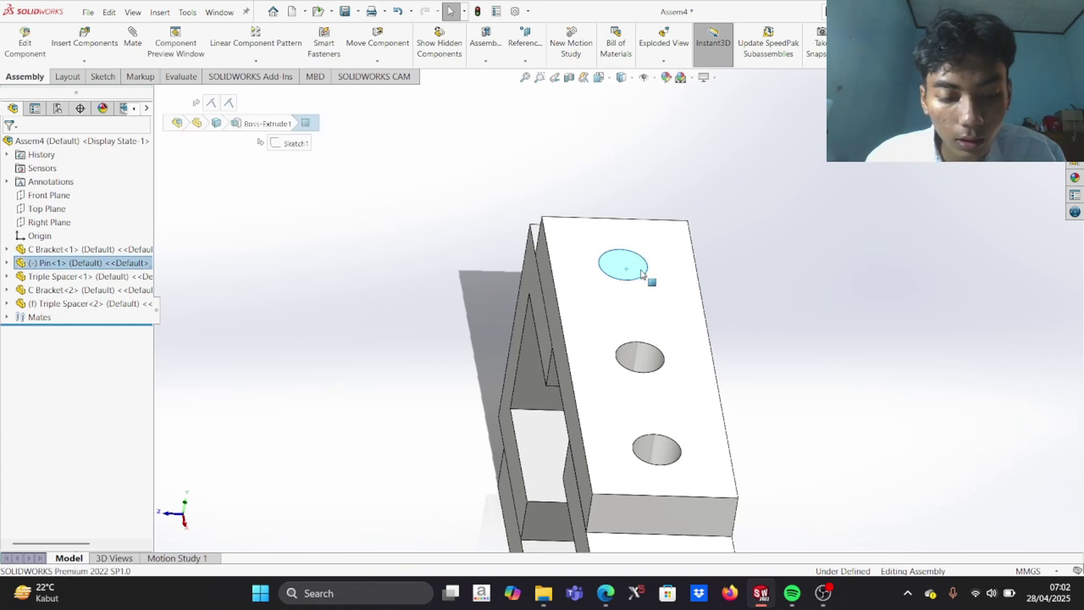
{"action": "key", "text": "ctrl+v"}
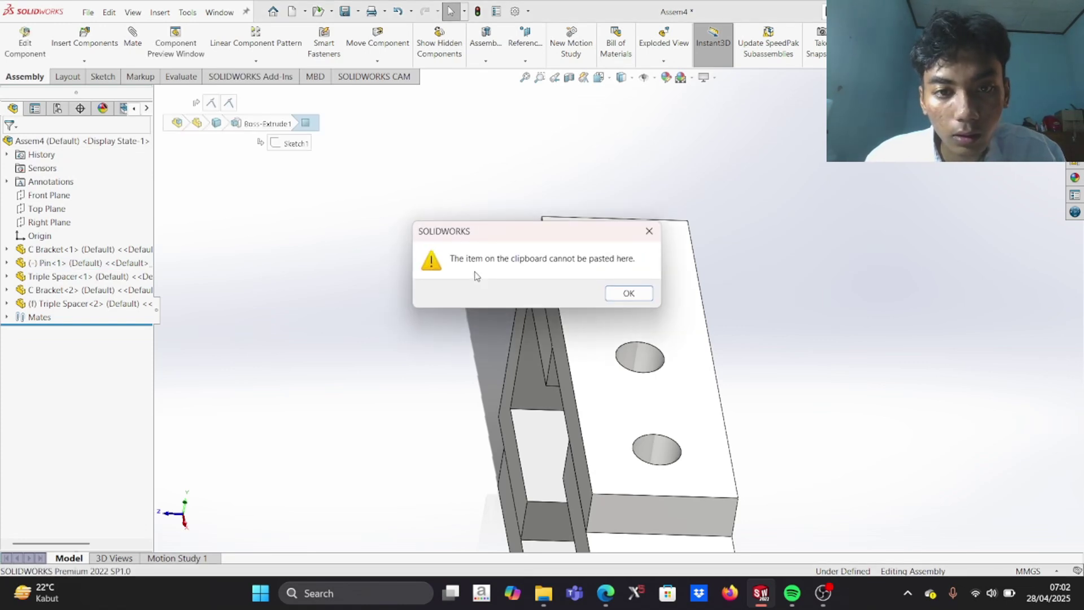
{"action": "left_click", "coordinate": [624, 295]}
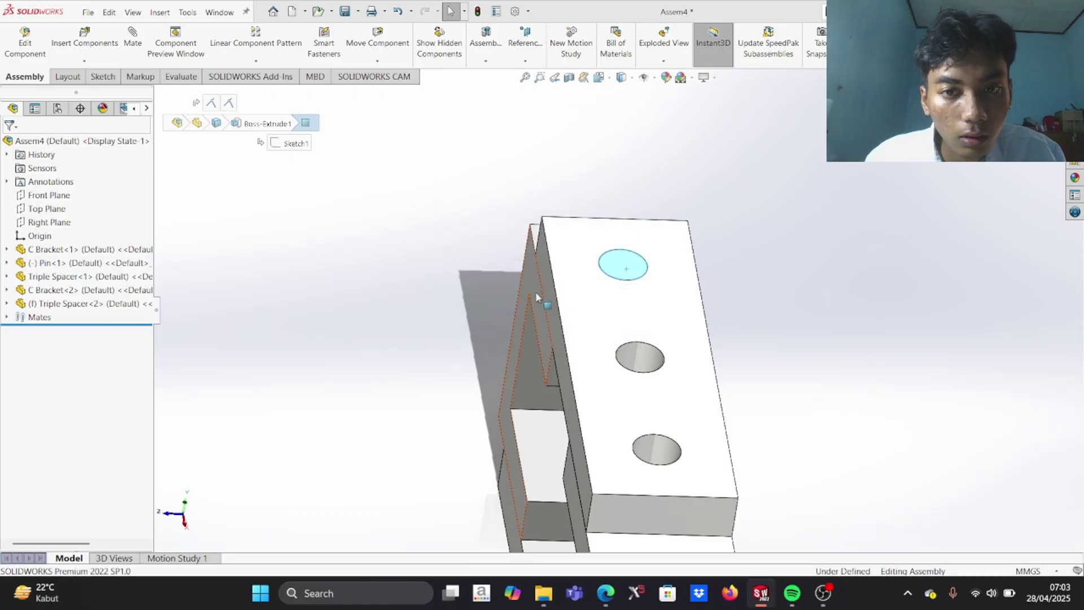
{"action": "left_click", "coordinate": [292, 292]}
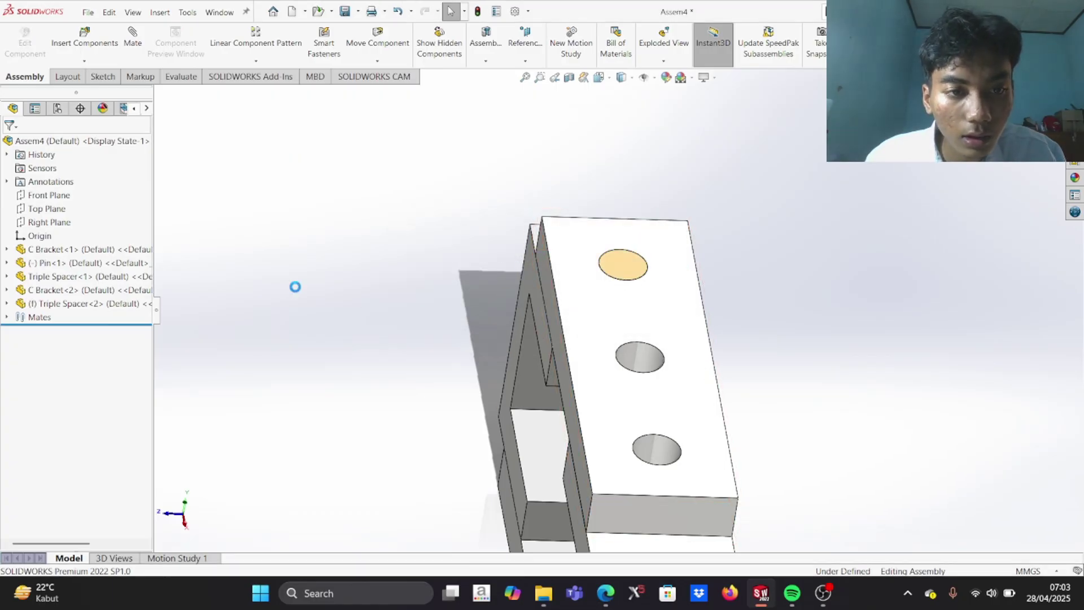
{"action": "key", "text": "ctrl+v"}
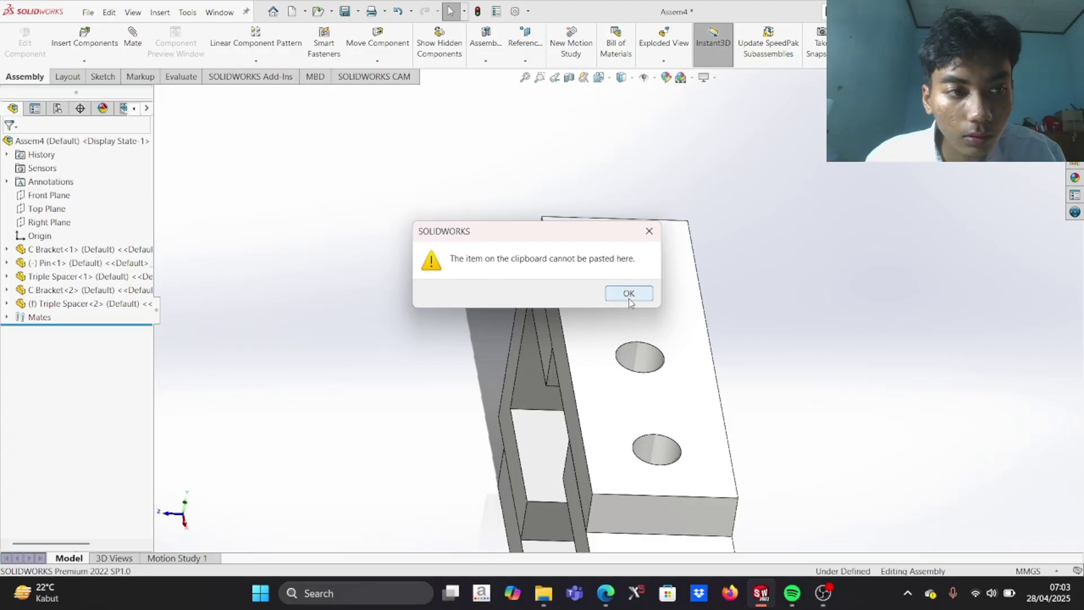
{"action": "left_click", "coordinate": [624, 294]}
{"action": "middle_click_drag", "start_coordinate": [440, 293], "coordinate": [473, 289]}
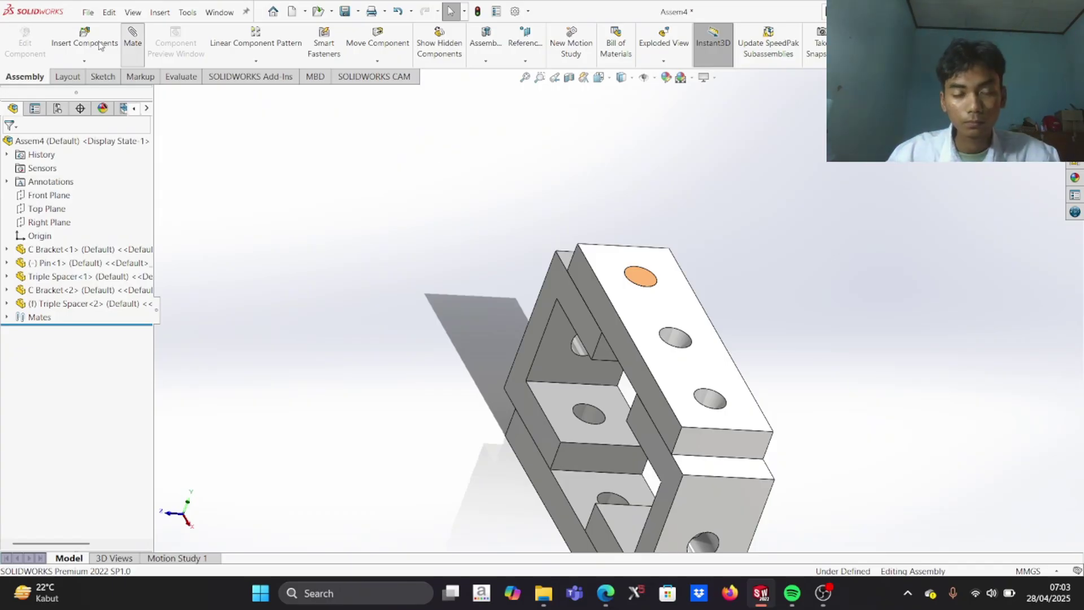
Insert a second Pin from the 66 EX 2 folder and place it in empty space beside the brackets
{"action": "left_click", "coordinate": [133, 39]}
{"action": "key", "text": "Escape"}
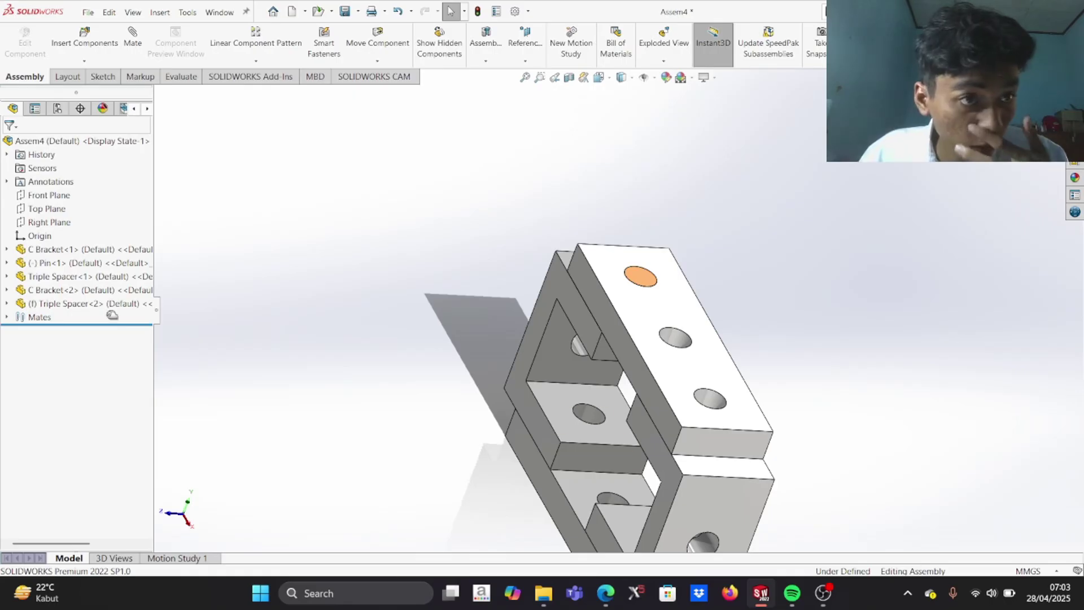
{"action": "left_click", "coordinate": [94, 61]}
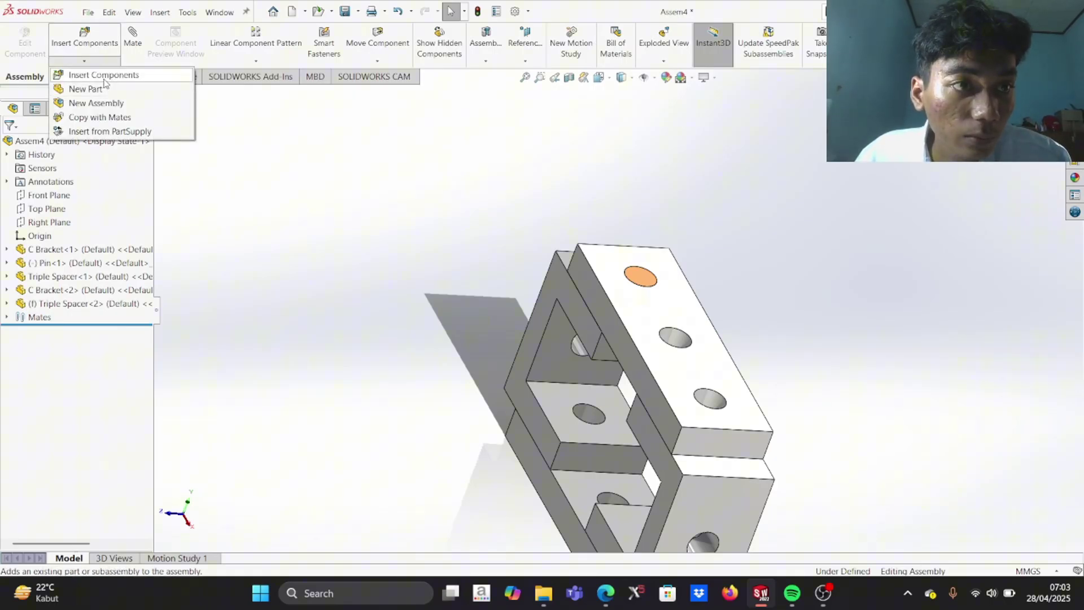
{"action": "left_click", "coordinate": [105, 76]}
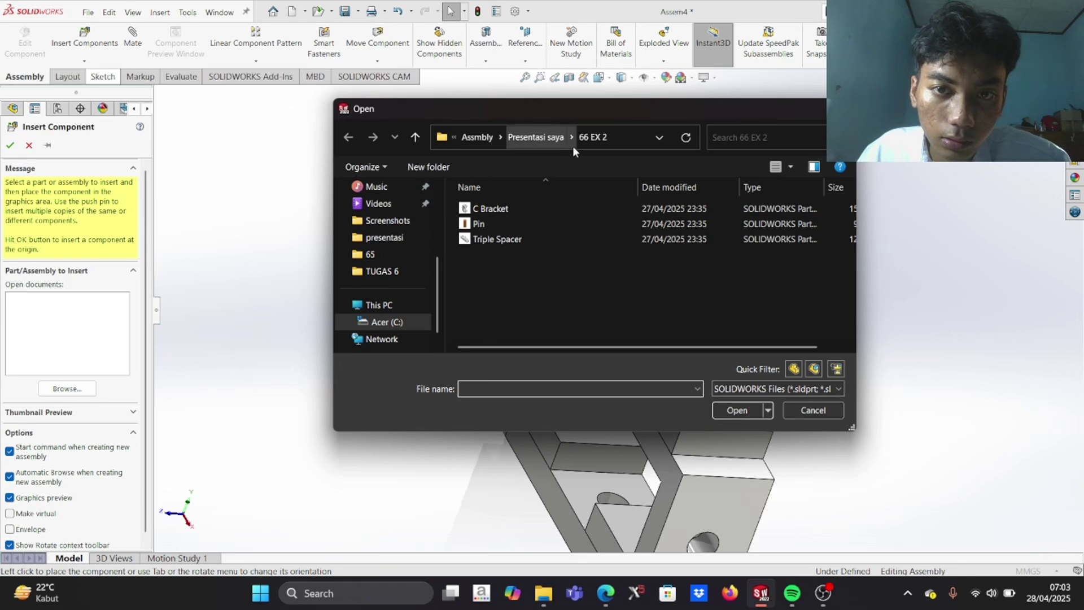
{"action": "left_click", "coordinate": [563, 222]}
{"action": "left_click", "coordinate": [745, 411]}
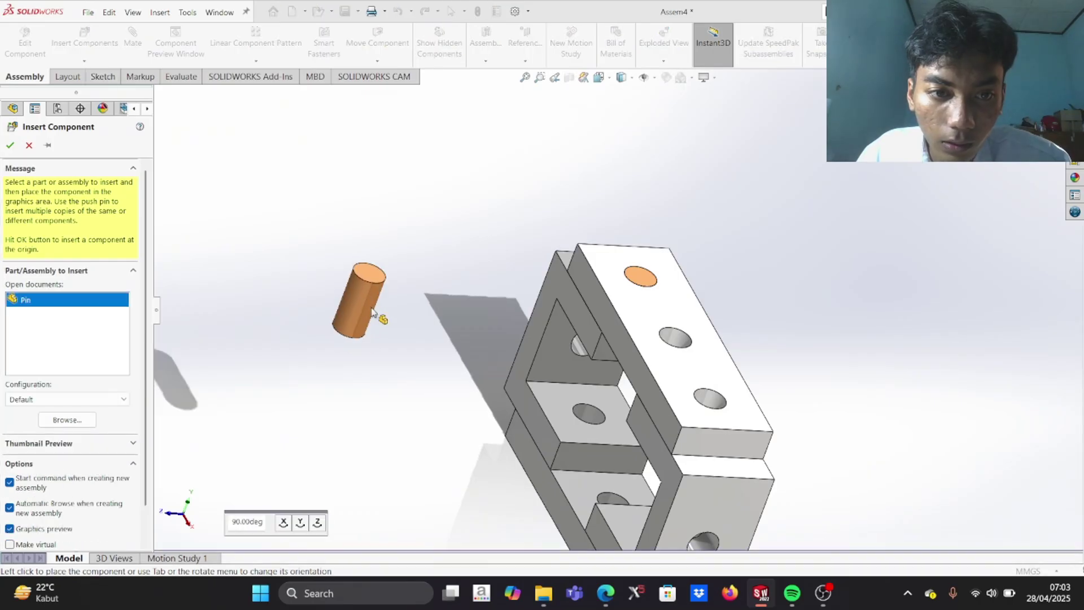
{"action": "left_click", "coordinate": [367, 314]}
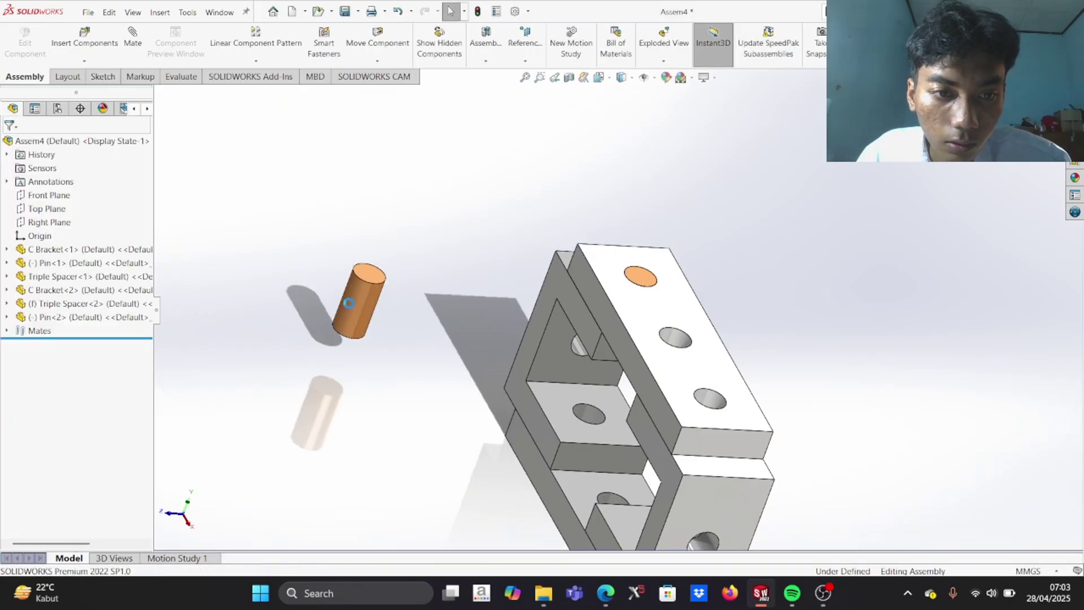
Try to paste a copy of the newly inserted Pin with its cylindrical face selected
{"action": "left_click", "coordinate": [347, 299]}
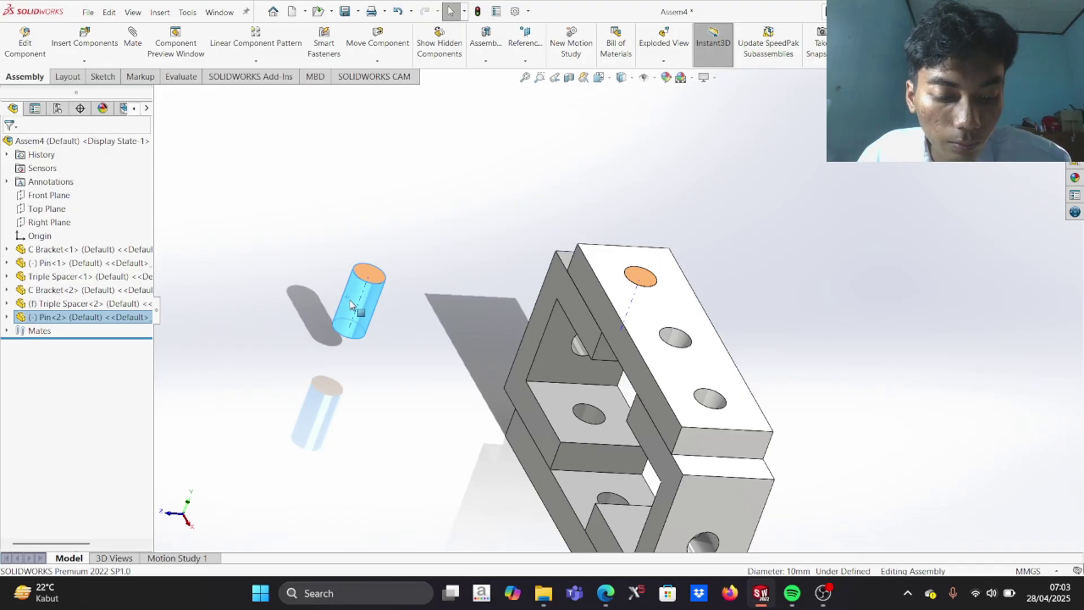
{"action": "key", "text": "ctrl+v"}
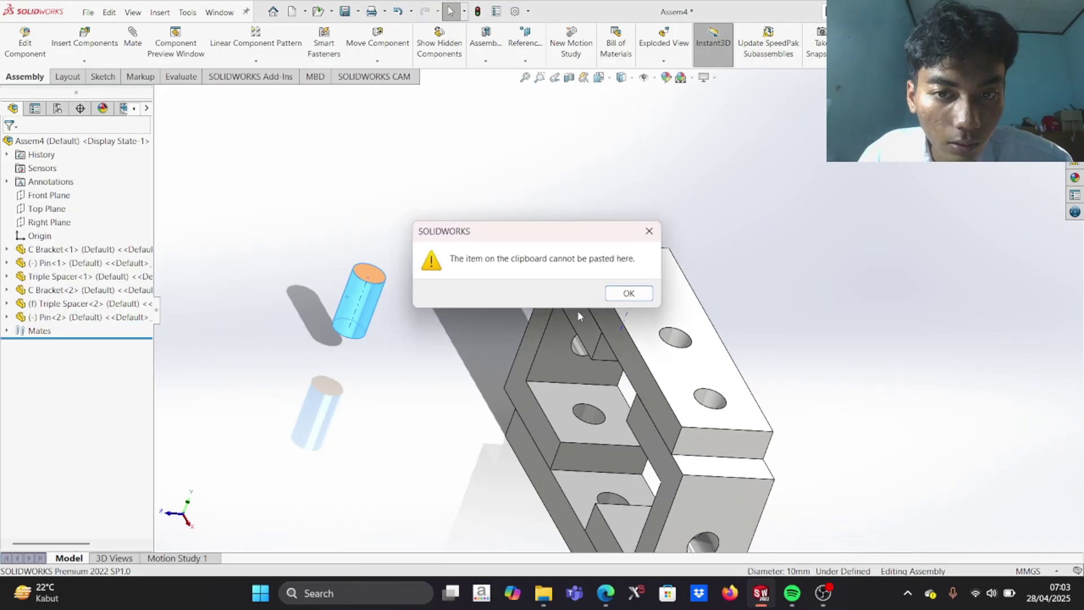
{"action": "left_click", "coordinate": [629, 294]}
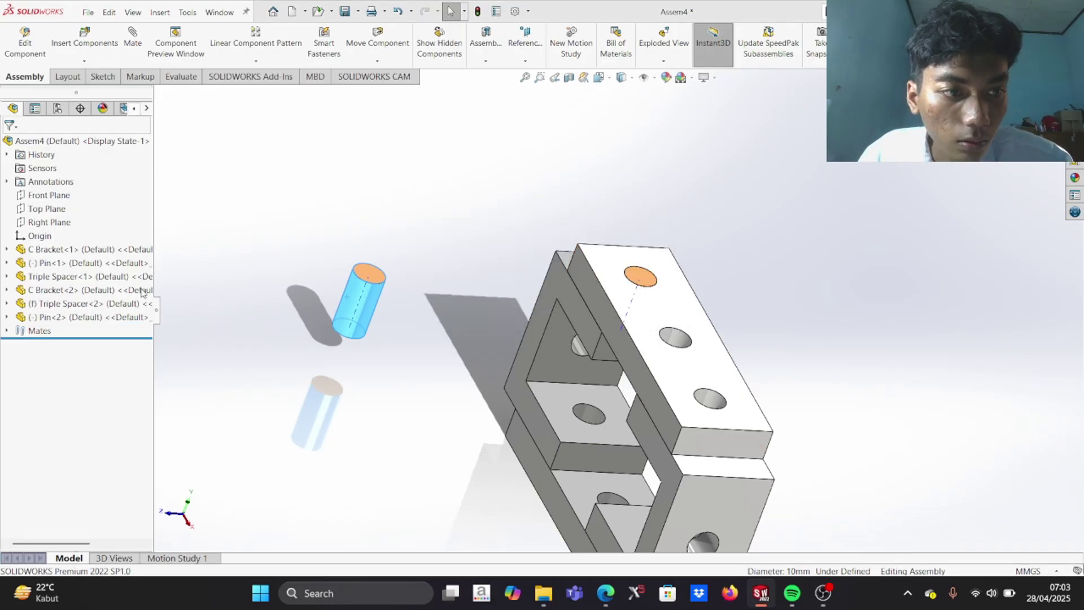
Duplicate the loose Pin component twice and place both copies in empty space next to it
{"action": "right_click", "coordinate": [113, 318]}
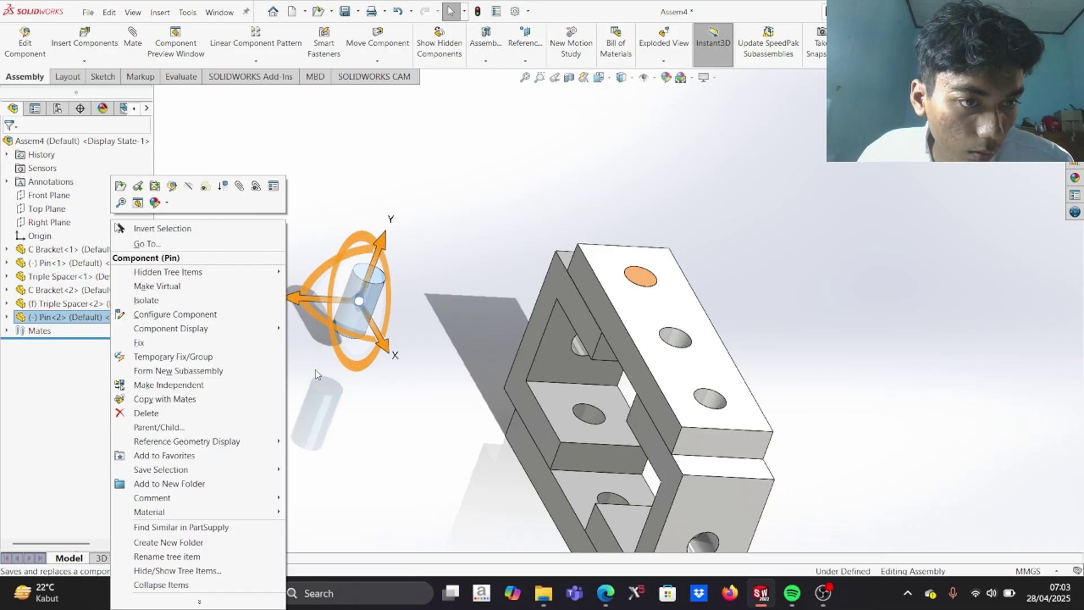
{"action": "left_click", "coordinate": [158, 335]}
{"action": "left_click", "coordinate": [122, 321]}
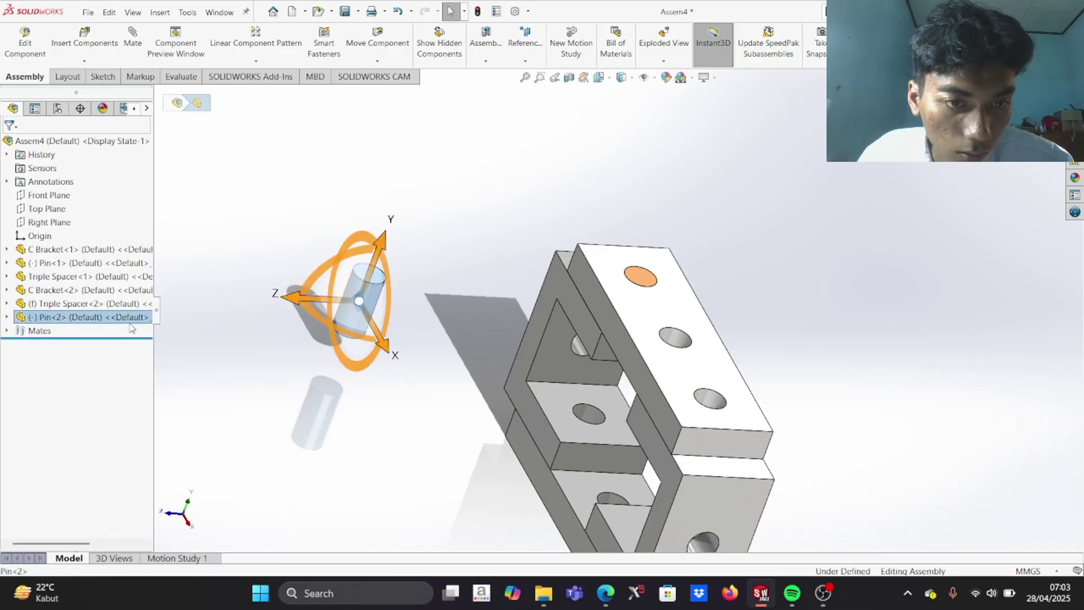
{"action": "key", "text": "ctrl+v"}
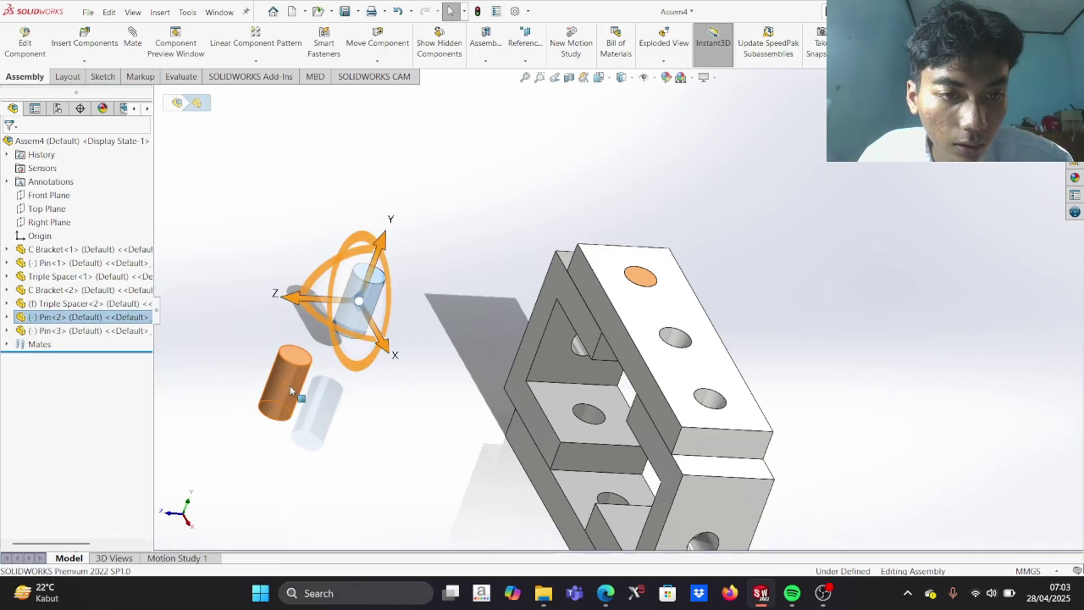
{"action": "key", "text": "ctrl+v"}
{"action": "left_click", "coordinate": [368, 398]}
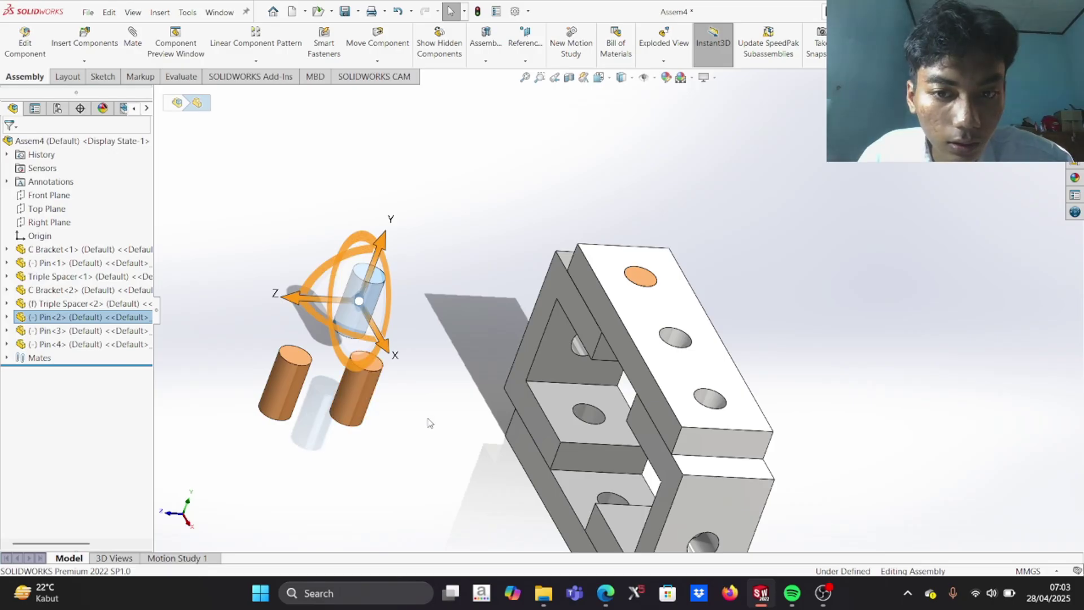
{"action": "left_click", "coordinate": [187, 125]}
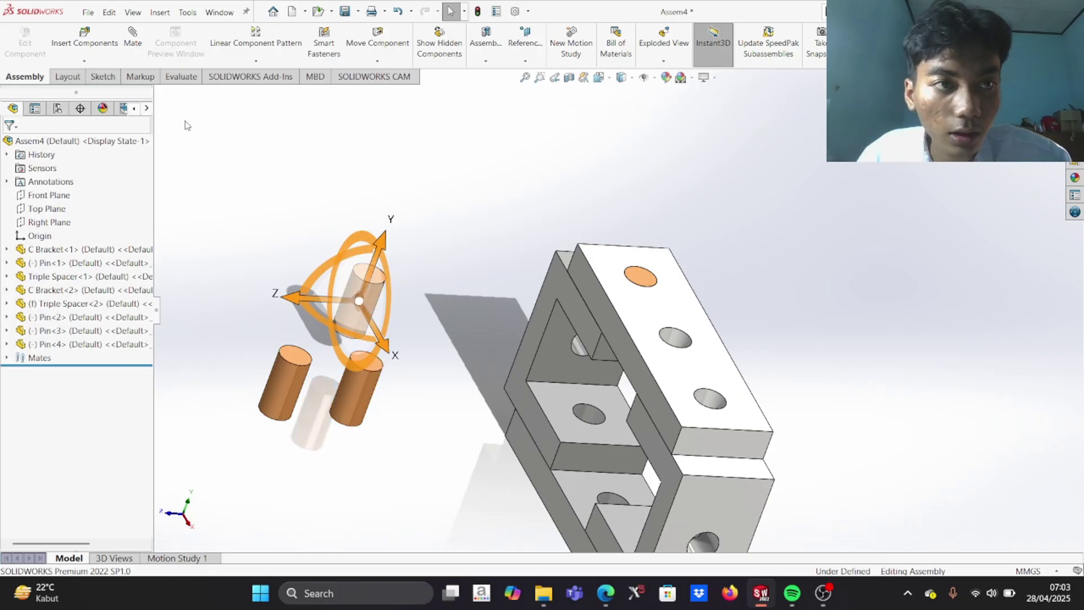
Try to mate the loose Pin's axis coincident with the upper Triple Spacer's open end hole axis, and undo it
{"action": "left_click", "coordinate": [134, 48]}
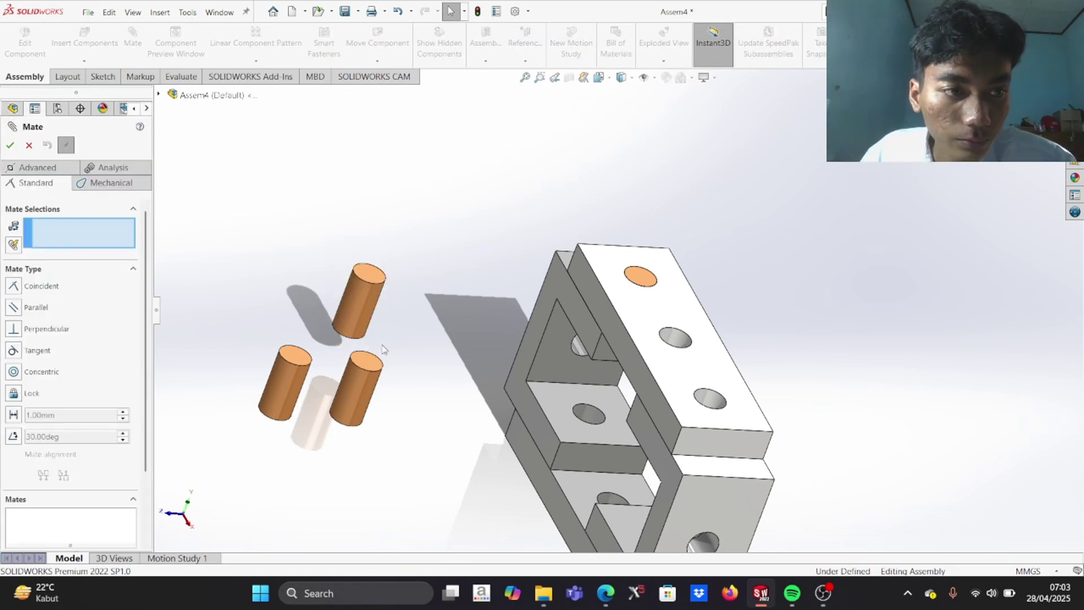
{"action": "left_click", "coordinate": [360, 309]}
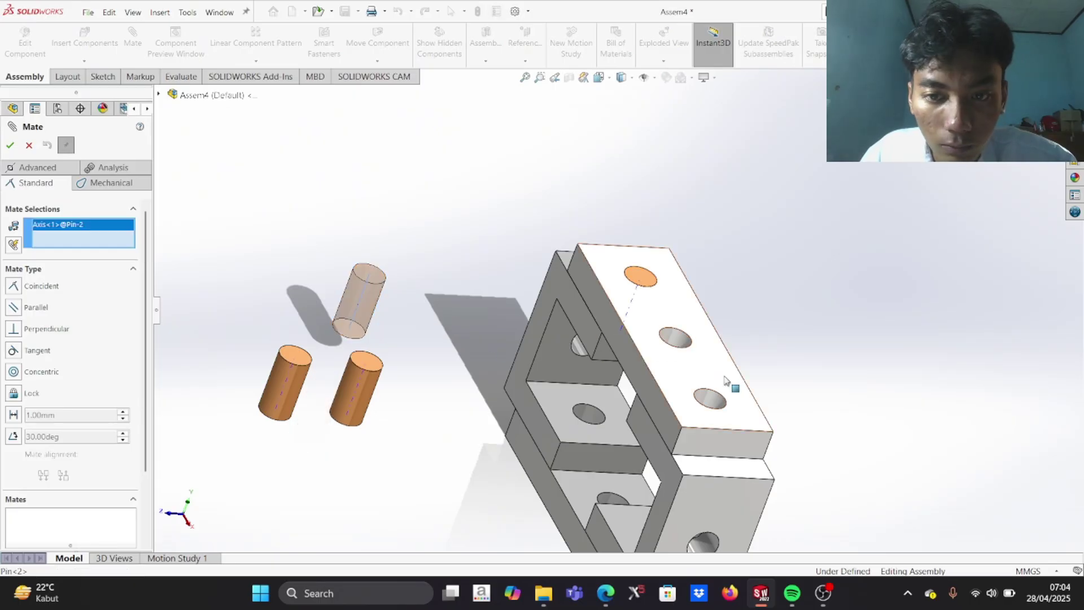
{"action": "left_click", "coordinate": [710, 406]}
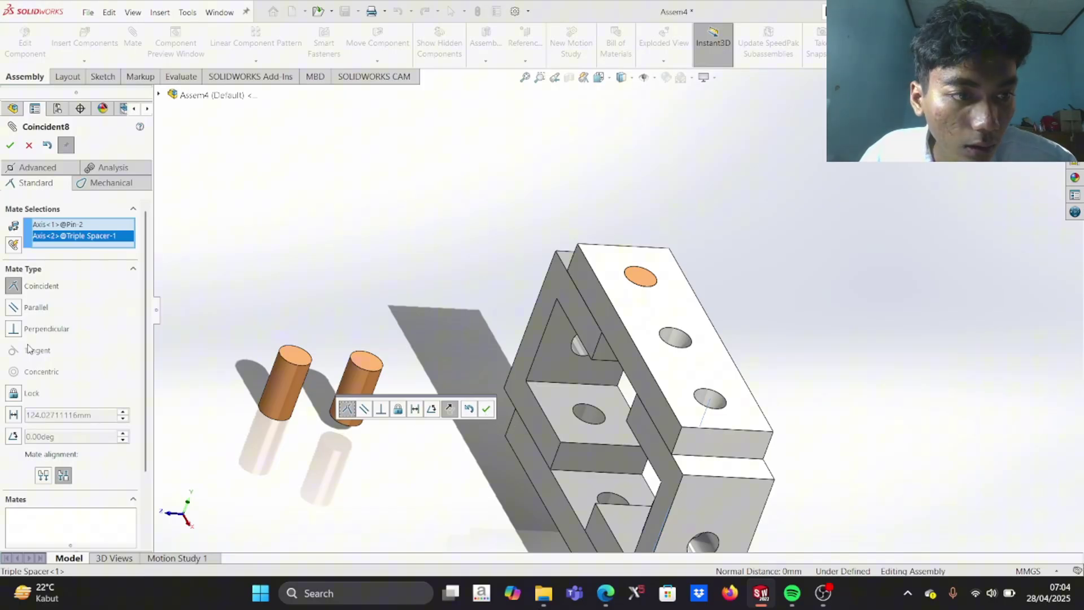
{"action": "scroll", "coordinate": [543, 356], "scroll_direction": "up", "scroll_amount": 5}
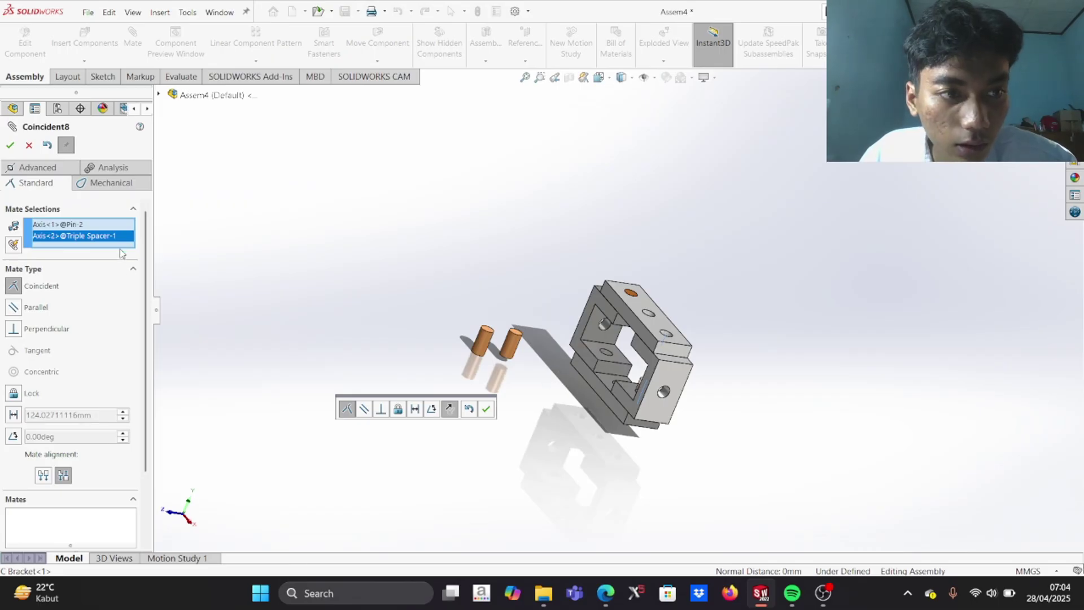
{"action": "left_click", "coordinate": [475, 407]}
{"action": "scroll", "coordinate": [624, 306], "scroll_direction": "down", "scroll_amount": 5}
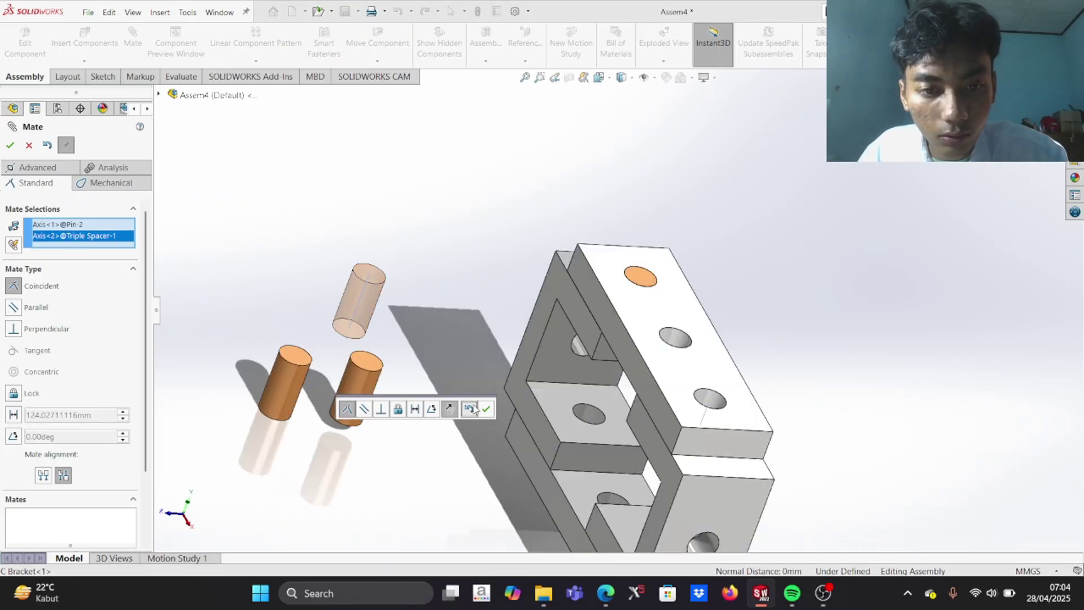
{"action": "left_click", "coordinate": [363, 307]}
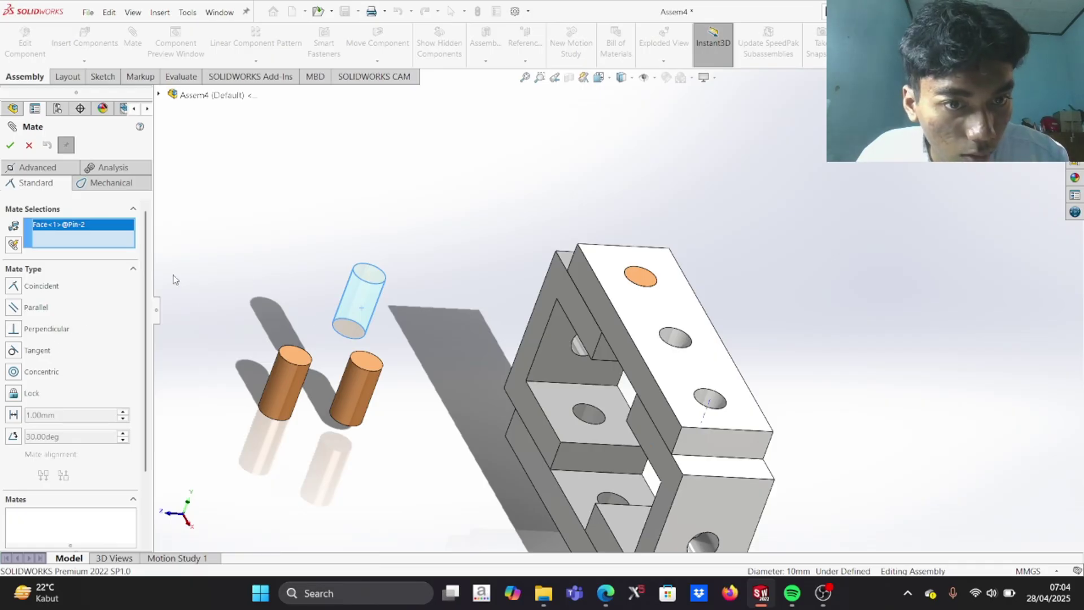
{"action": "key", "text": "Delete"}
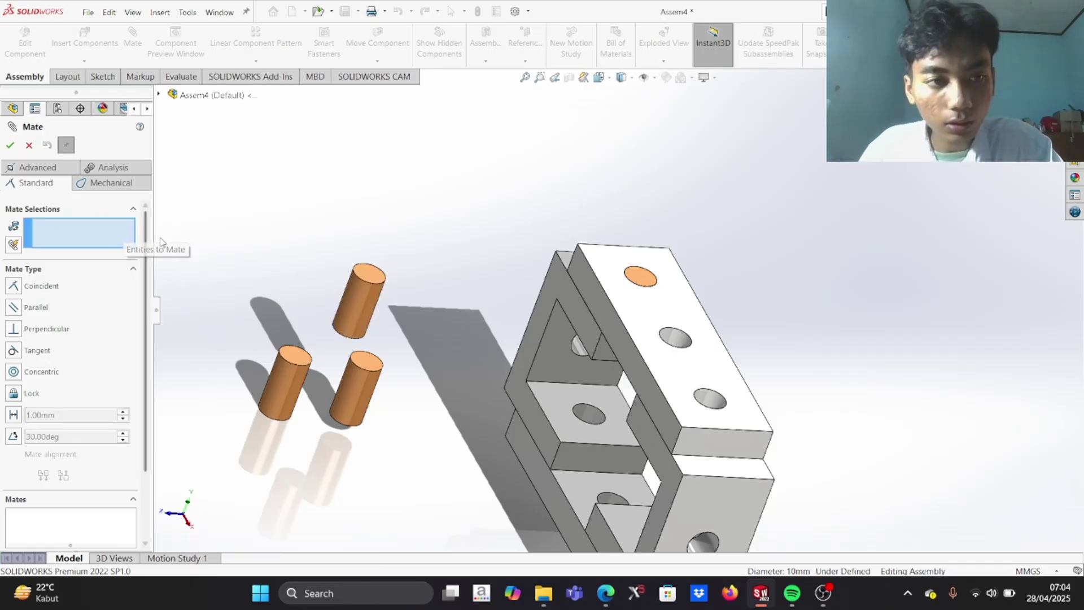
Mate the loose Pin's cylindrical face concentric with the axis of the upper Triple Spacer's open end hole
{"action": "left_click", "coordinate": [364, 309]}
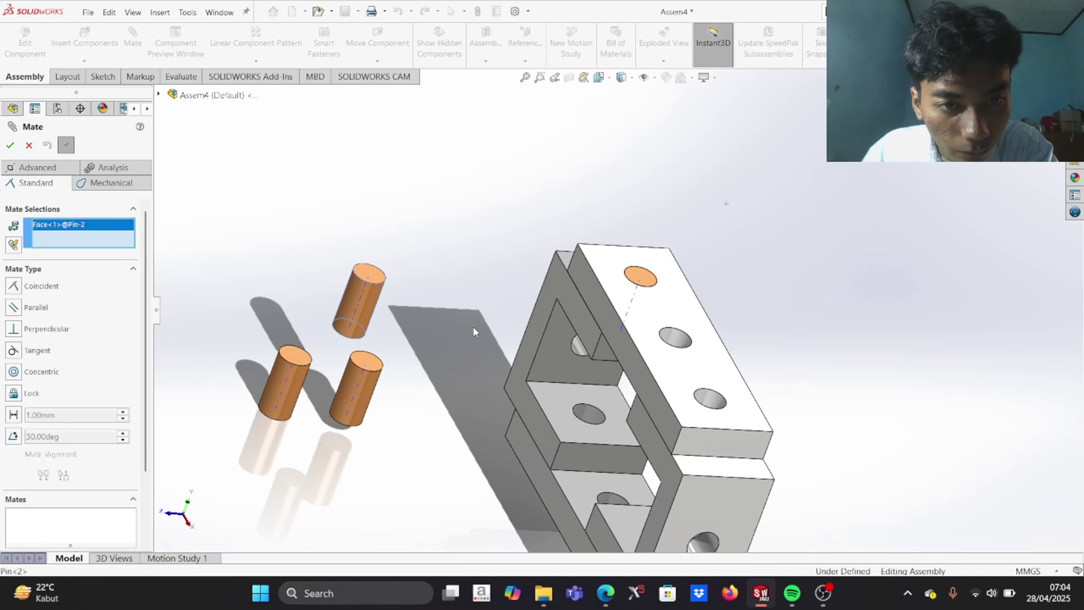
{"action": "left_click", "coordinate": [710, 403]}
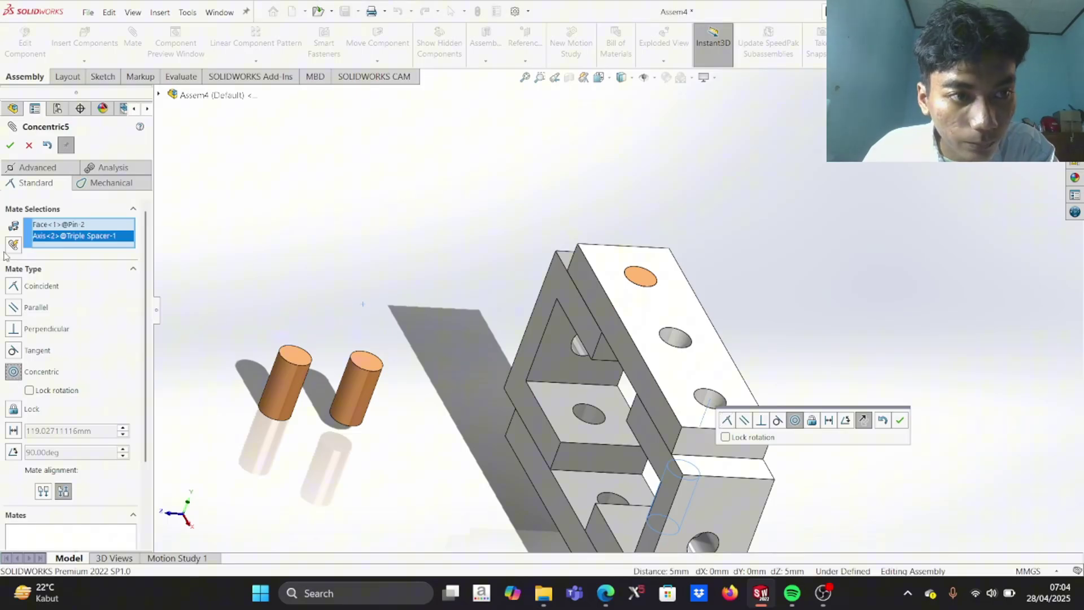
{"action": "left_click", "coordinate": [899, 425]}
Mate one copied Pin's cylindrical face concentric with the hole in the original C Bracket's lower flange
{"action": "middle_click_drag", "start_coordinate": [829, 431], "coordinate": [492, 455]}
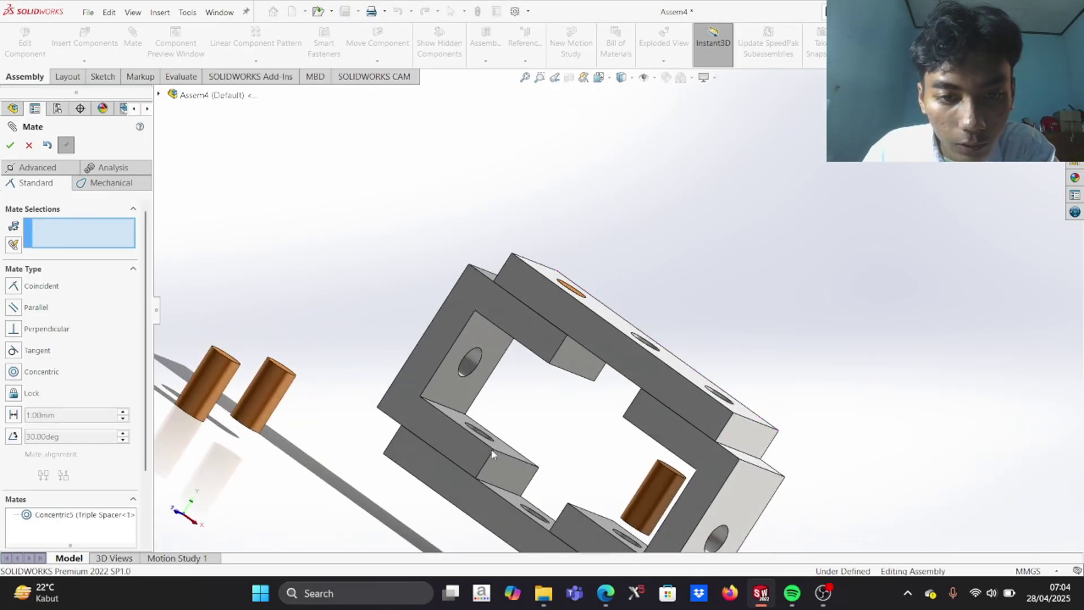
{"action": "left_click", "coordinate": [268, 402]}
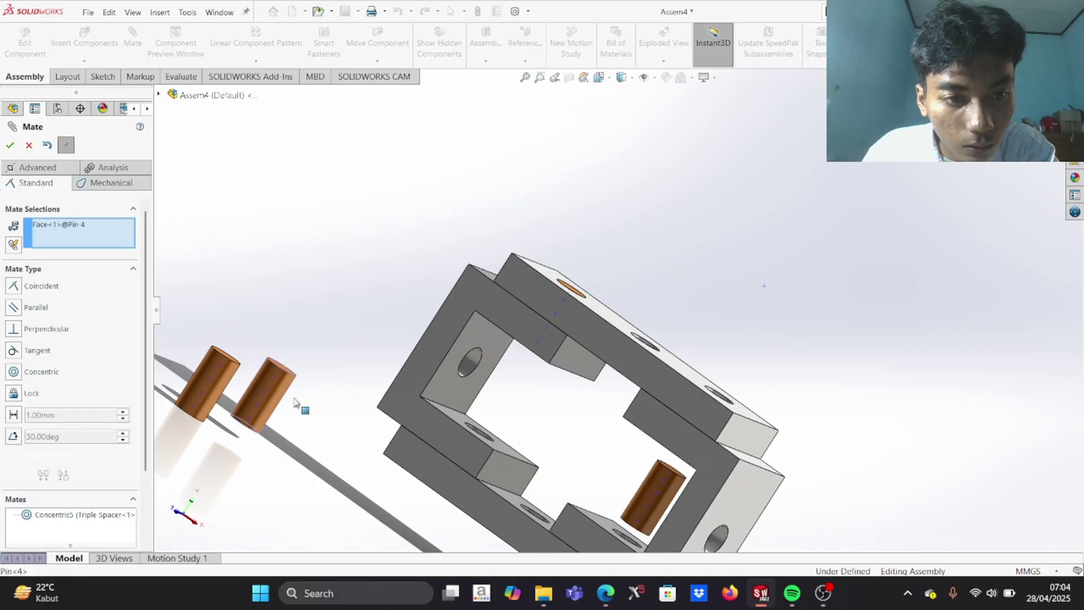
{"action": "middle_click_drag", "start_coordinate": [268, 402], "coordinate": [460, 447]}
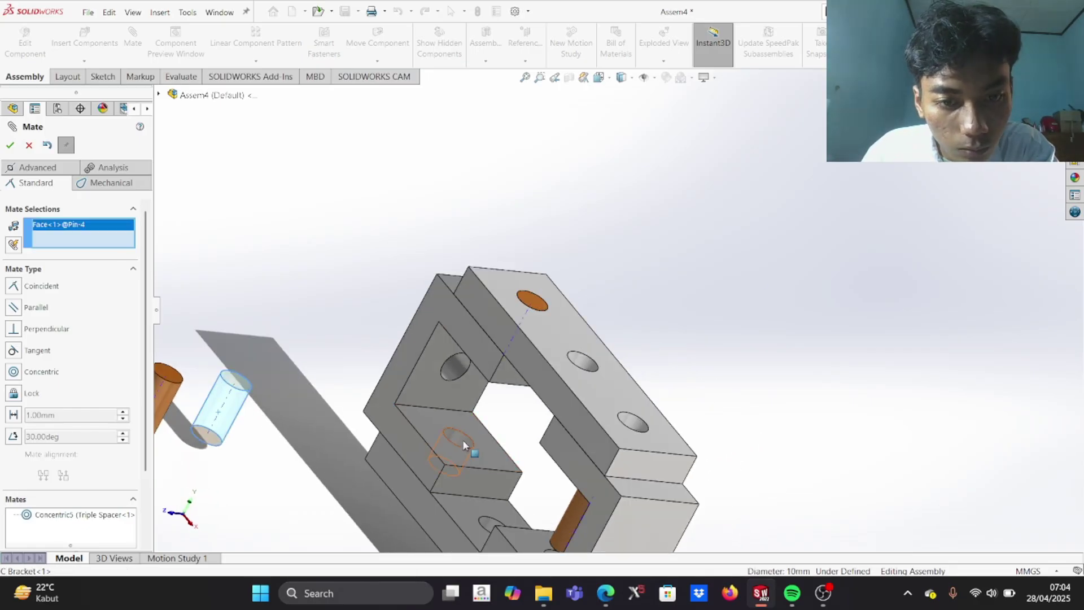
{"action": "left_click", "coordinate": [463, 440]}
{"action": "middle_click_drag", "start_coordinate": [156, 437], "coordinate": [206, 430]}
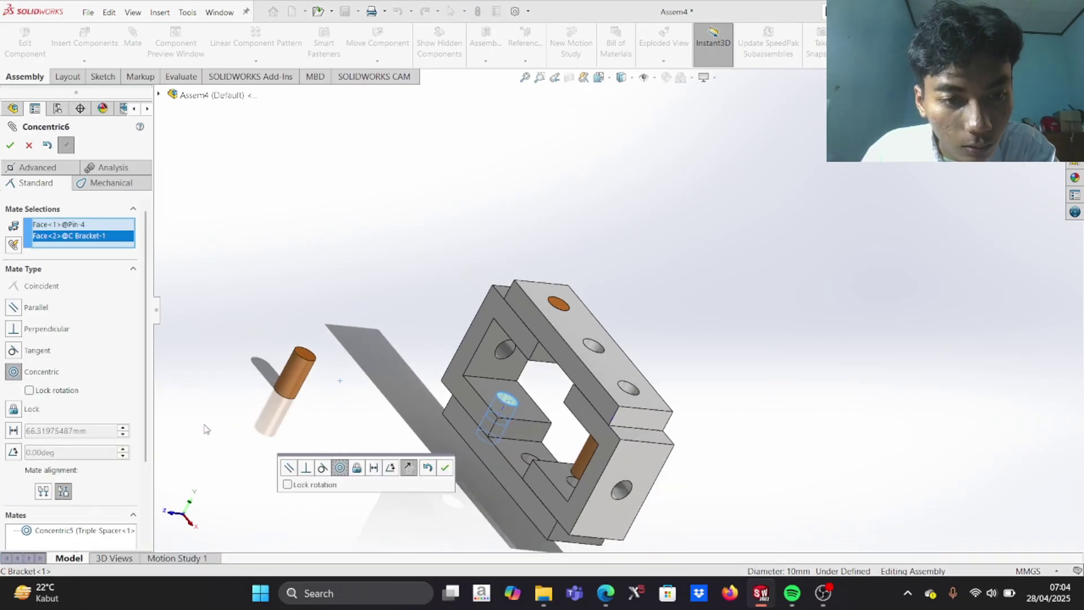
{"action": "left_click", "coordinate": [445, 468]}
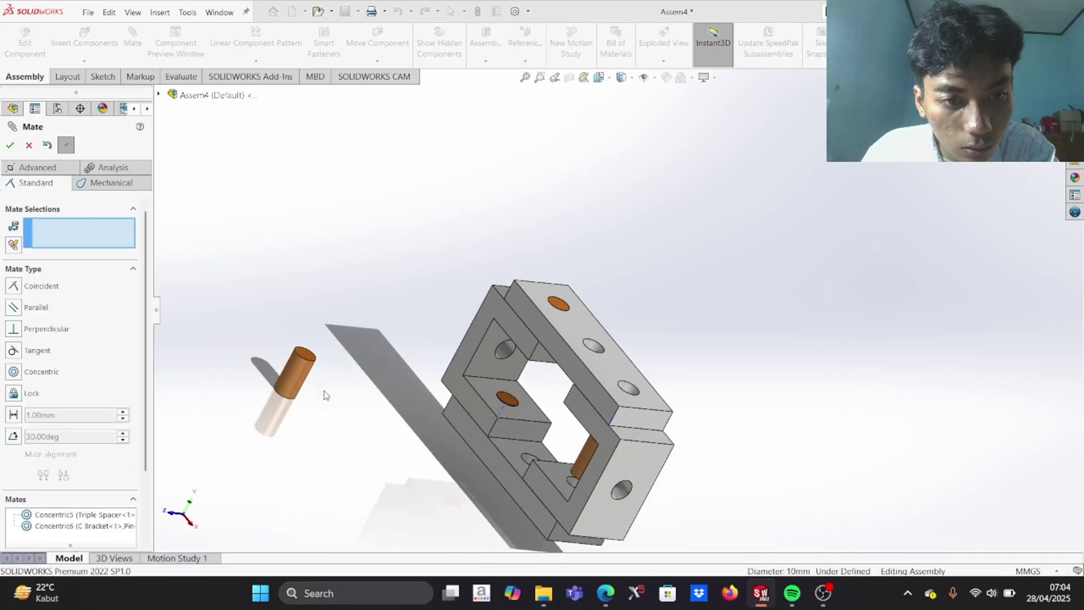
Mate the last loose Pin's axis coincident with the axis of the hole in the second C Bracket's lower flange
{"action": "left_click", "coordinate": [295, 384]}
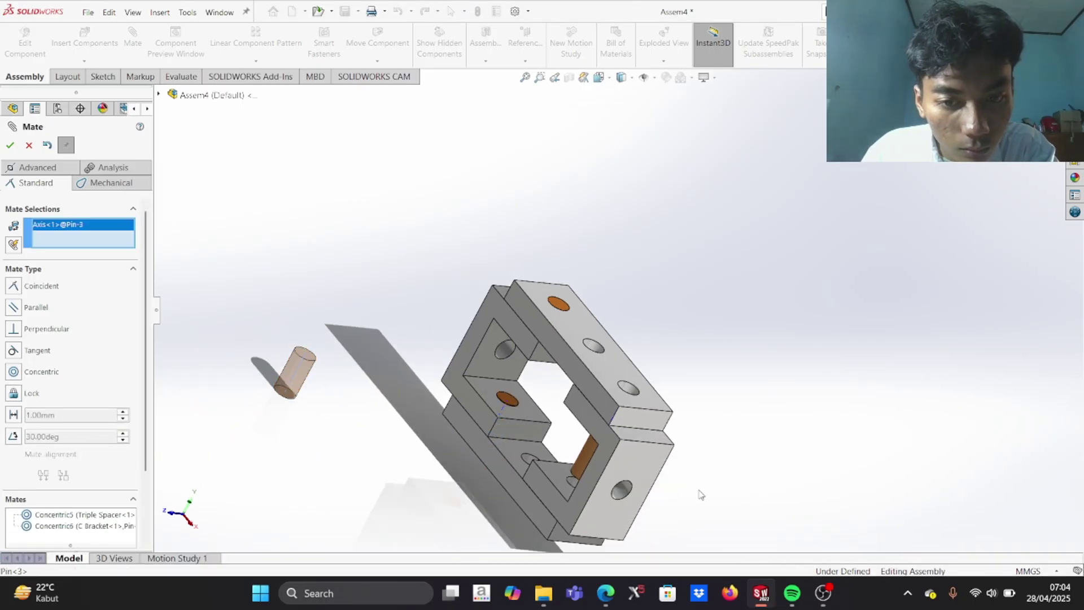
{"action": "left_click", "coordinate": [575, 489]}
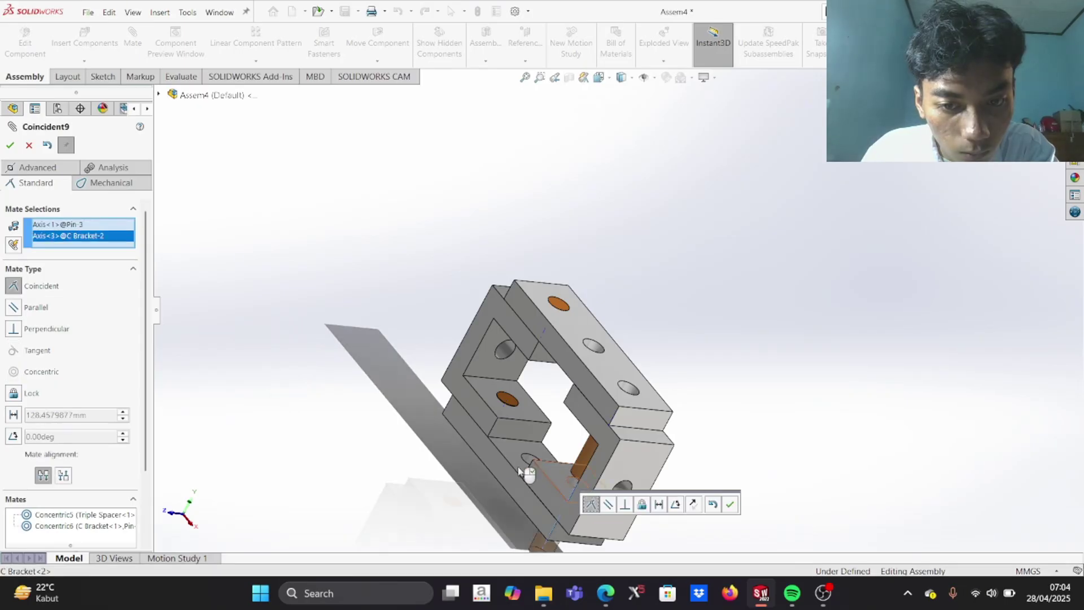
{"action": "left_click", "coordinate": [731, 507]}
Mate the top end face of the Pin in the original C Bracket's lower flange coincident with the flange's inner face
{"action": "scroll", "coordinate": [515, 419], "scroll_direction": "down", "scroll_amount": 3}
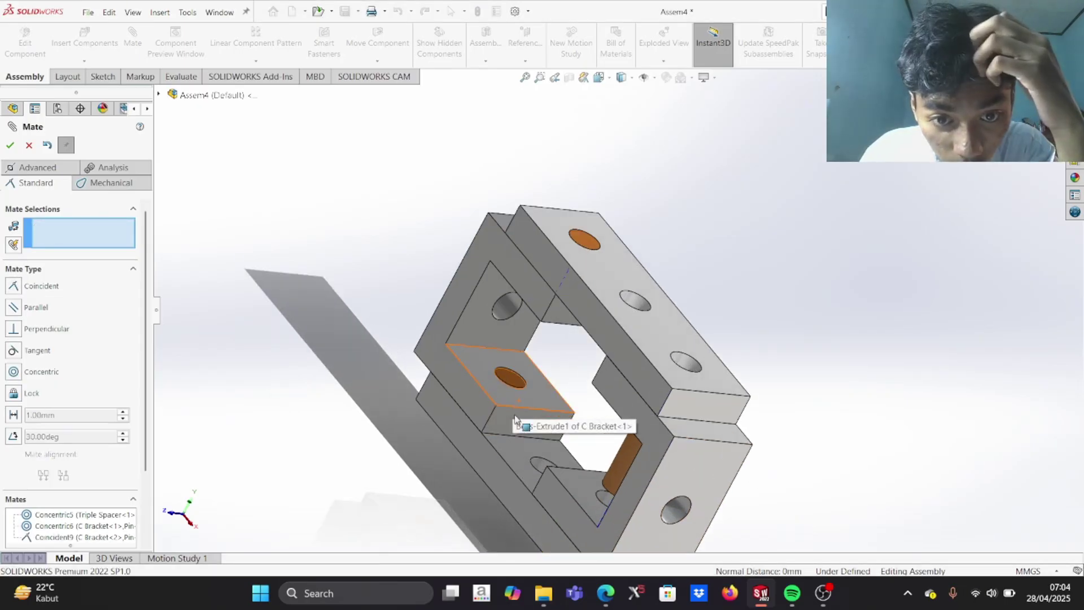
{"action": "middle_click_drag", "start_coordinate": [510, 383], "coordinate": [519, 373]}
{"action": "left_click", "coordinate": [520, 372]}
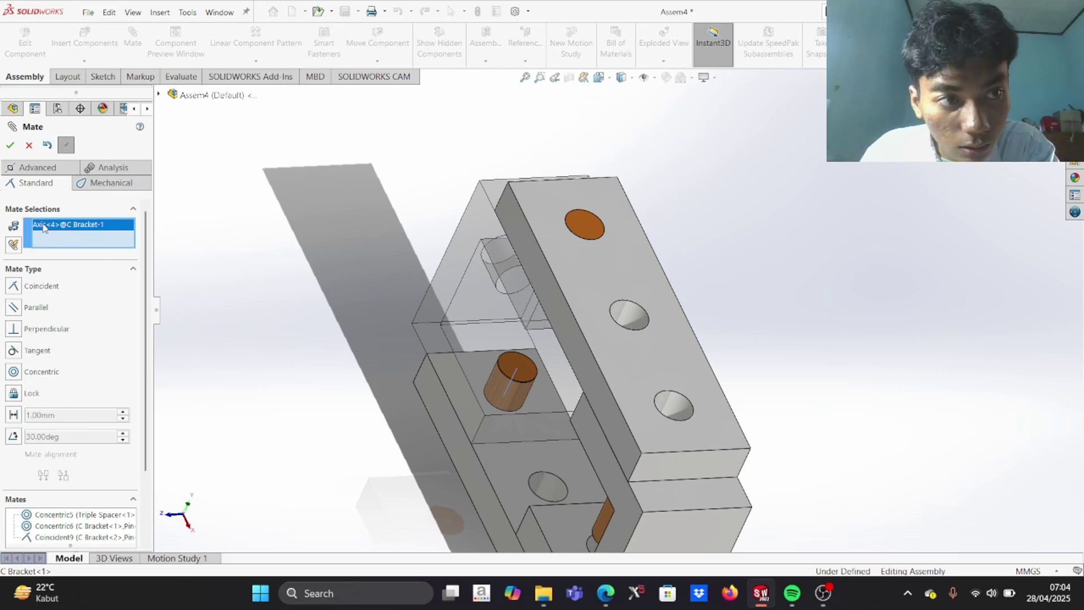
{"action": "key", "text": "Delete"}
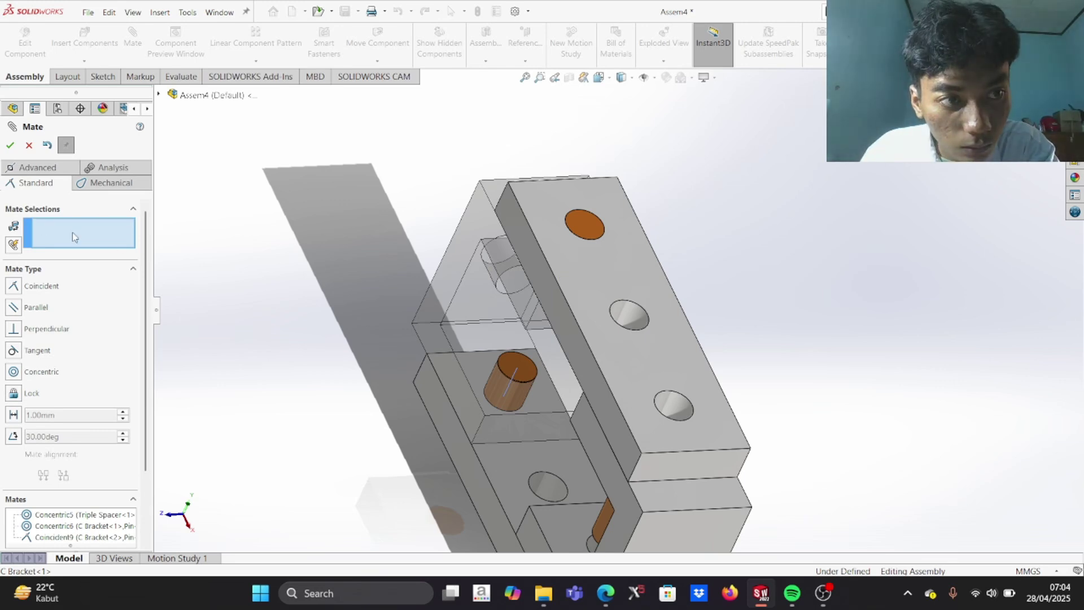
{"action": "left_click", "coordinate": [524, 368]}
{"action": "left_click", "coordinate": [480, 366]}
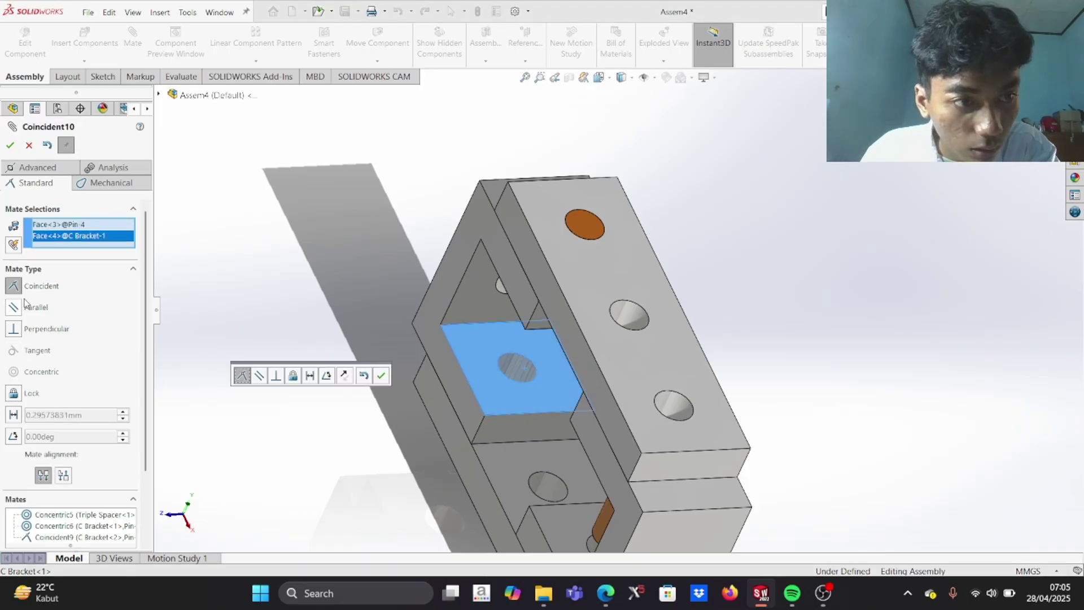
{"action": "left_click", "coordinate": [382, 377]}
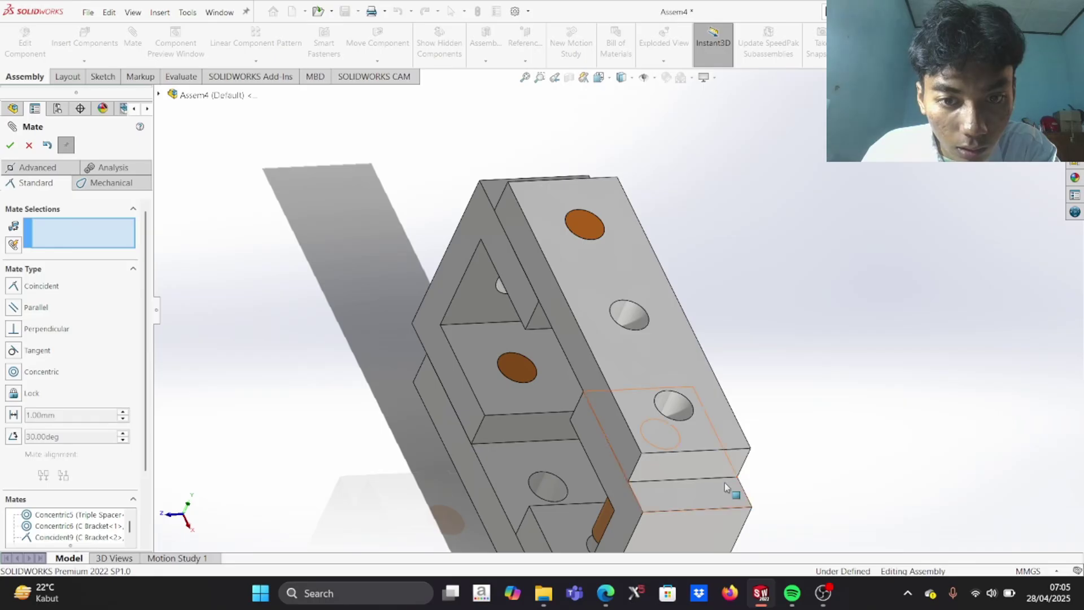
{"action": "key", "text": "Left"}
{"action": "key", "text": "Left"}
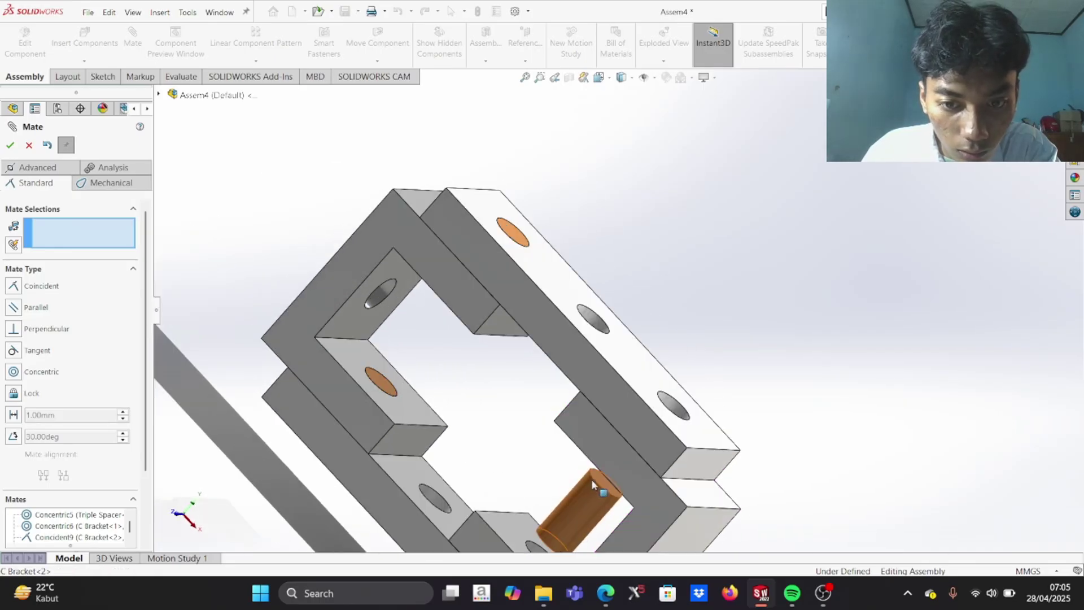
Mate the upper end face of the Pin inside the frame coincident with the upper Triple Spacer's outer face
{"action": "left_click", "coordinate": [598, 476]}
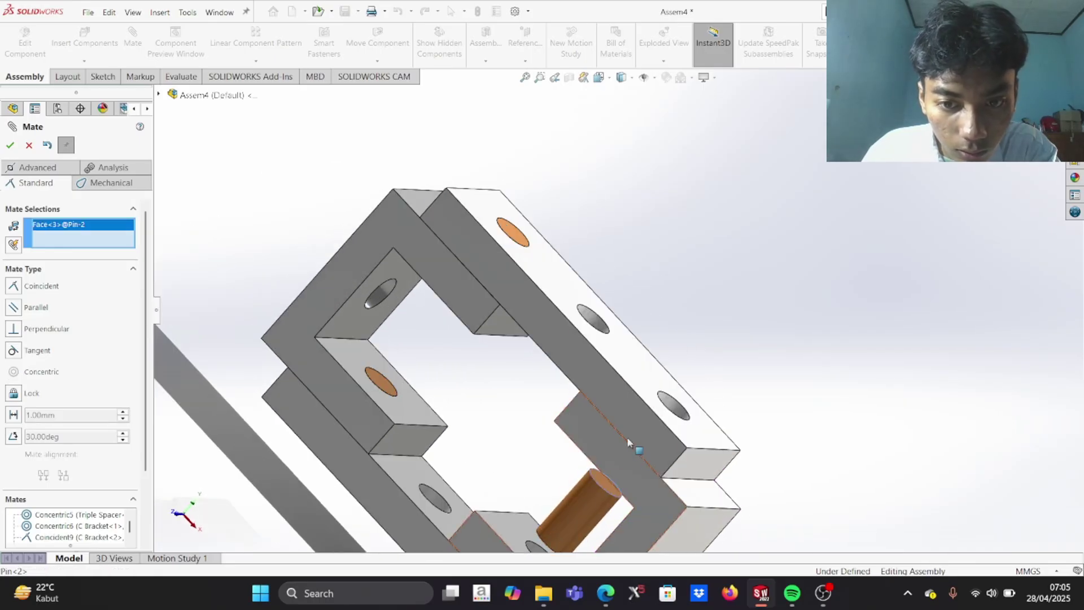
{"action": "left_click", "coordinate": [646, 387]}
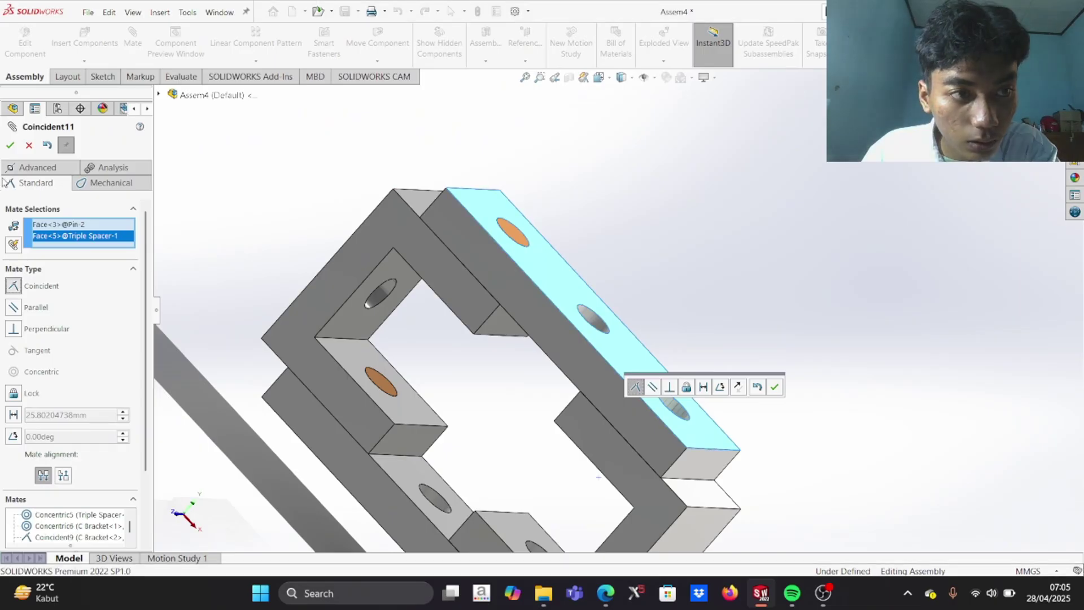
{"action": "left_click", "coordinate": [10, 145]}
Mate the outer end face of the last protruding Pin coincident with the lower Triple Spacer's outer face
{"action": "scroll", "coordinate": [530, 380], "scroll_direction": "up", "scroll_amount": 6}
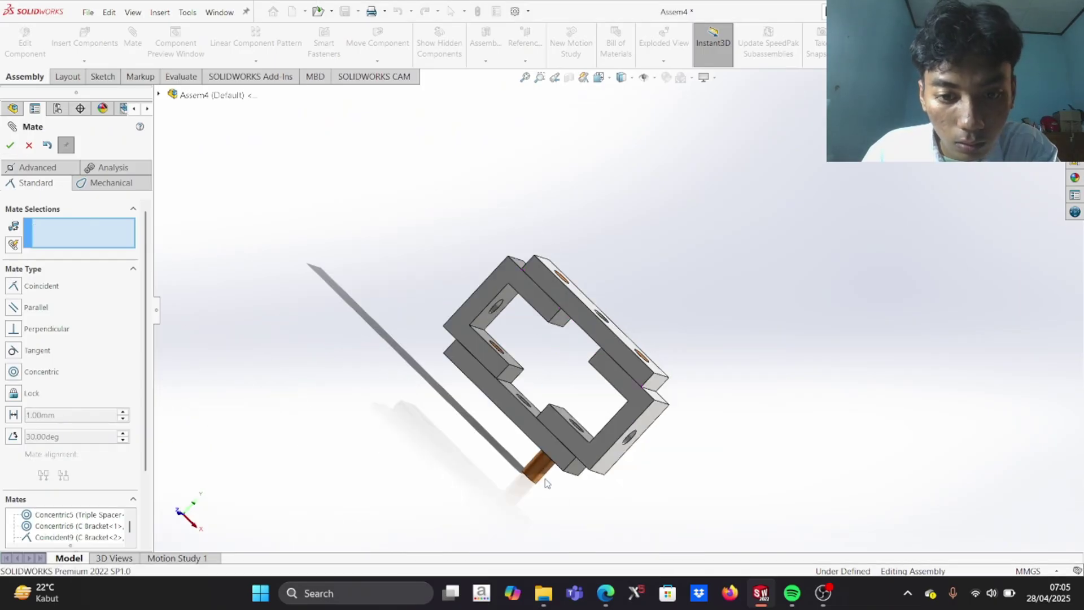
{"action": "scroll", "coordinate": [570, 446], "scroll_direction": "down", "scroll_amount": 4}
{"action": "middle_click_drag", "start_coordinate": [543, 443], "coordinate": [550, 445]}
{"action": "left_click", "coordinate": [551, 439]}
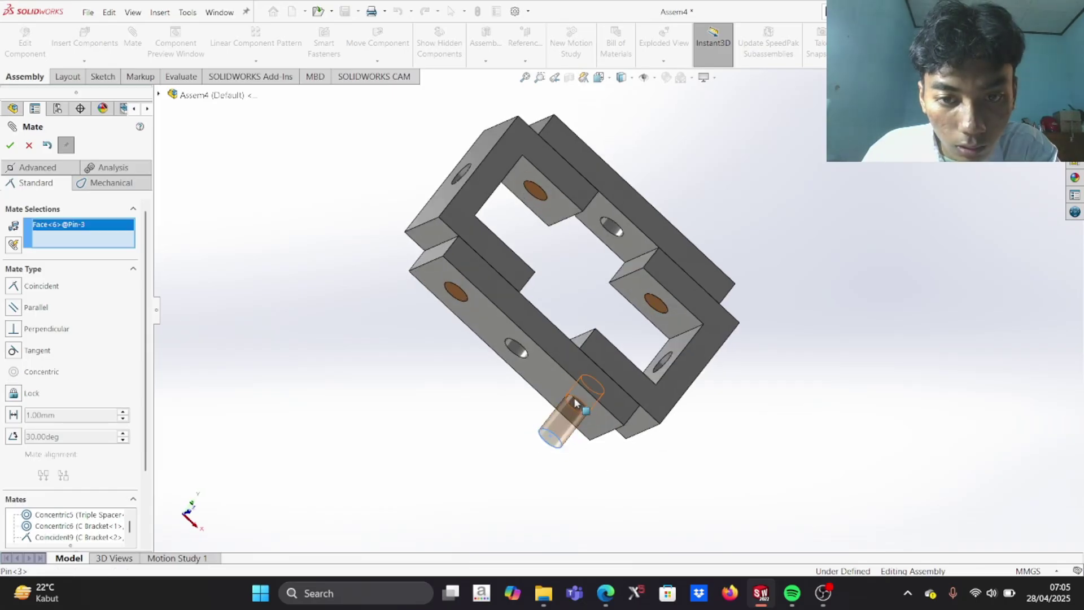
{"action": "left_click", "coordinate": [567, 377]}
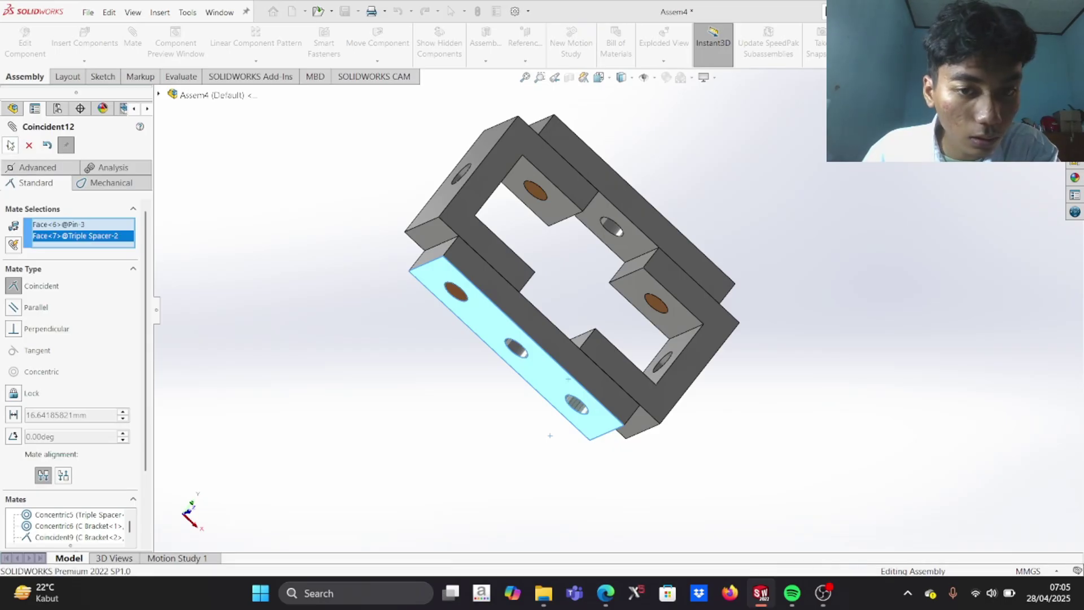
{"action": "left_click", "coordinate": [10, 144]}
{"action": "scroll", "coordinate": [585, 377], "scroll_direction": "up", "scroll_amount": 2}
{"action": "middle_click_drag", "start_coordinate": [585, 377], "coordinate": [282, 339]}
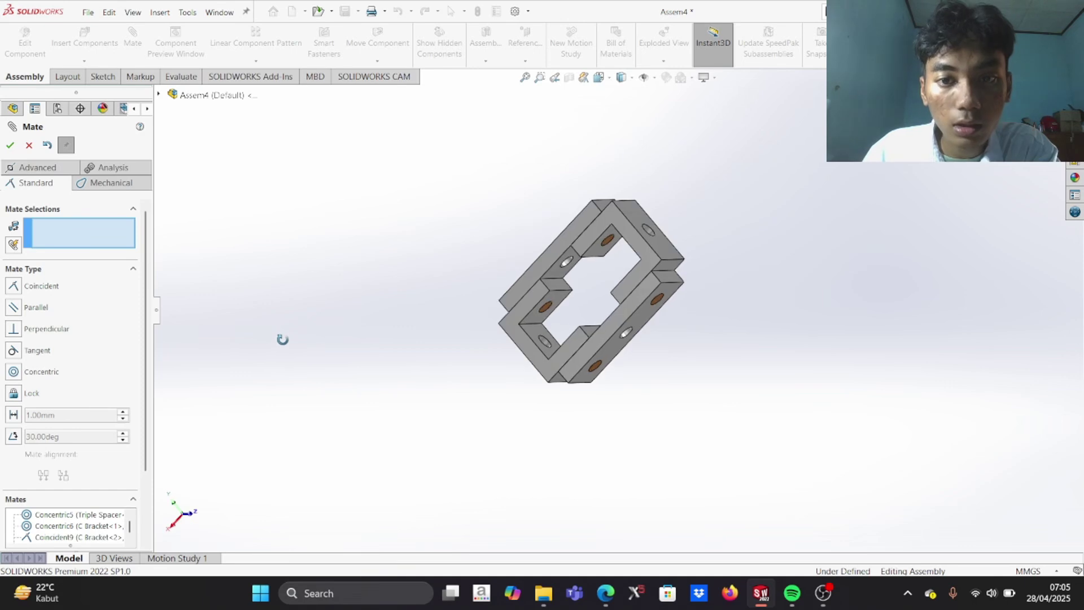
{"action": "left_click", "coordinate": [10, 144]}
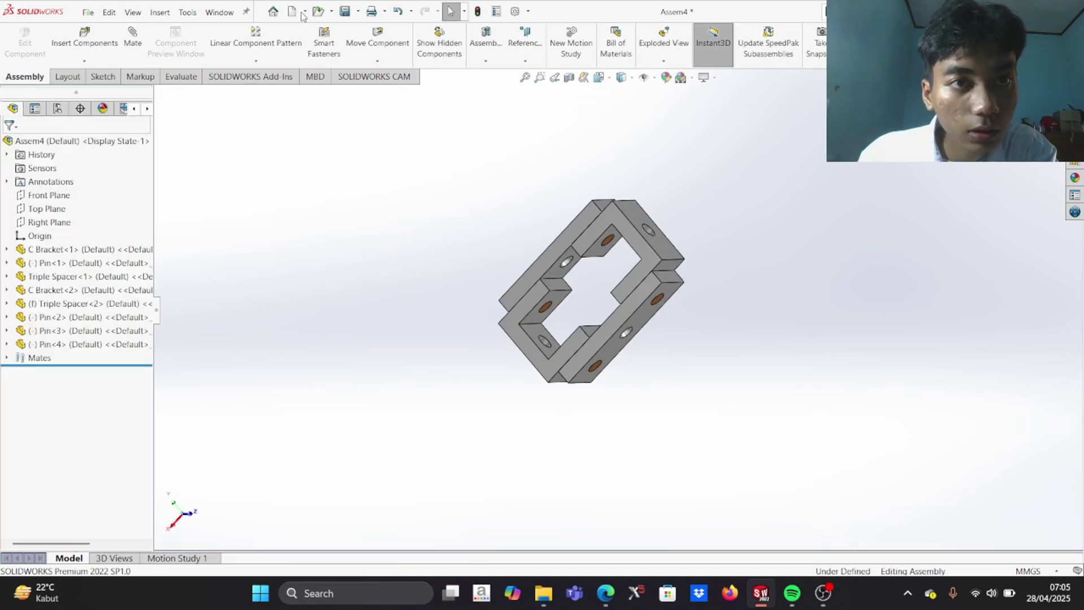
Create a new assembly document
{"action": "left_click", "coordinate": [296, 13]}
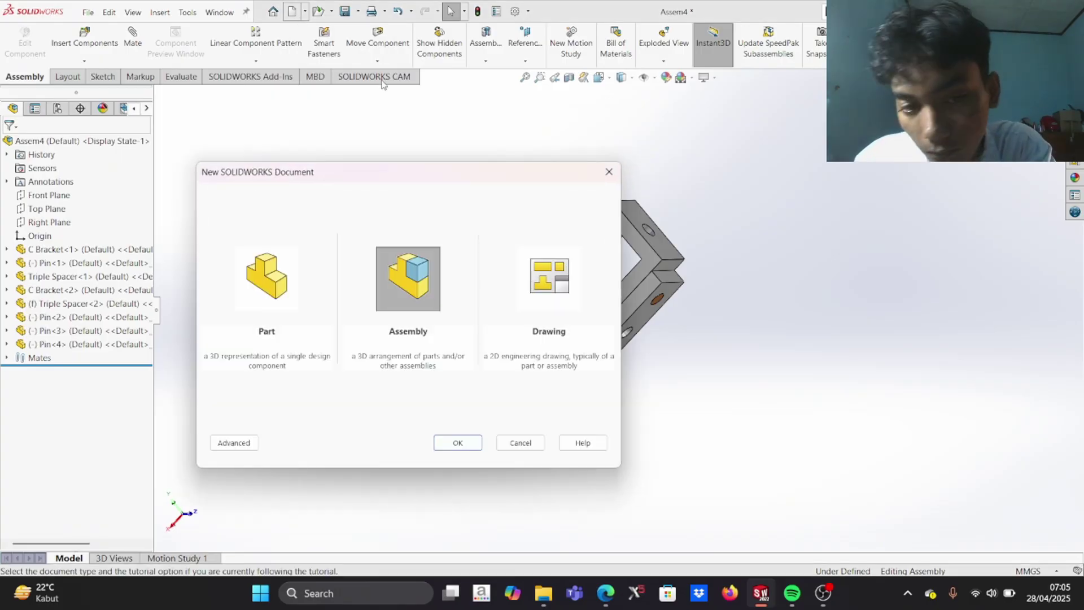
{"action": "left_click", "coordinate": [444, 446]}
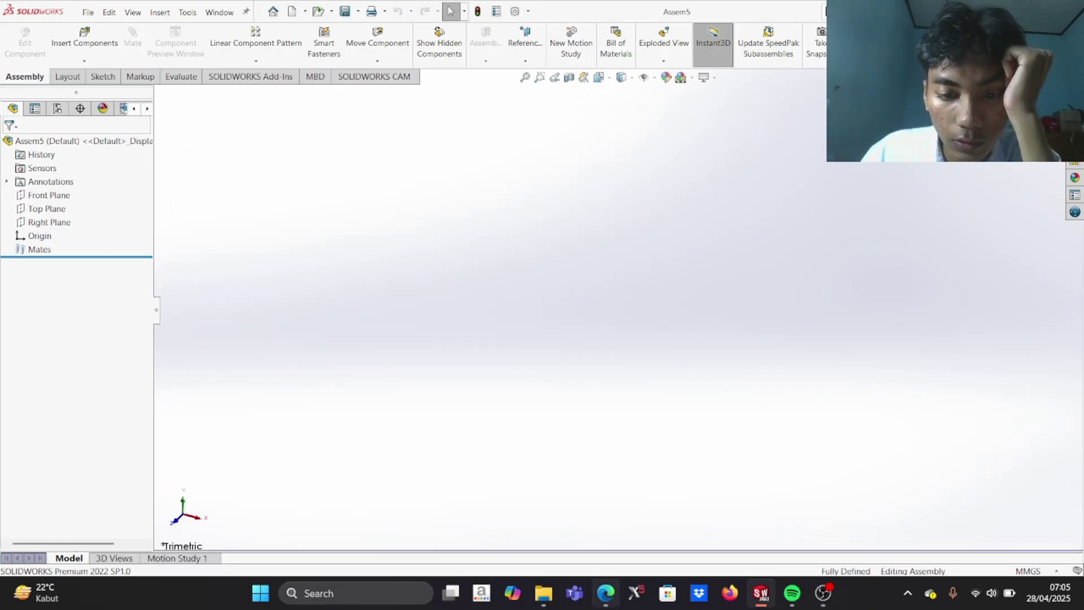
Switch to File Explorer and open the EX 3 _ Assembly PDF drawing from the 66.Assemblies_EX+3 archive in the presentasi folder
{"action": "mouse_move", "coordinate": [553, 587]}
{"action": "left_click", "coordinate": [559, 521]}
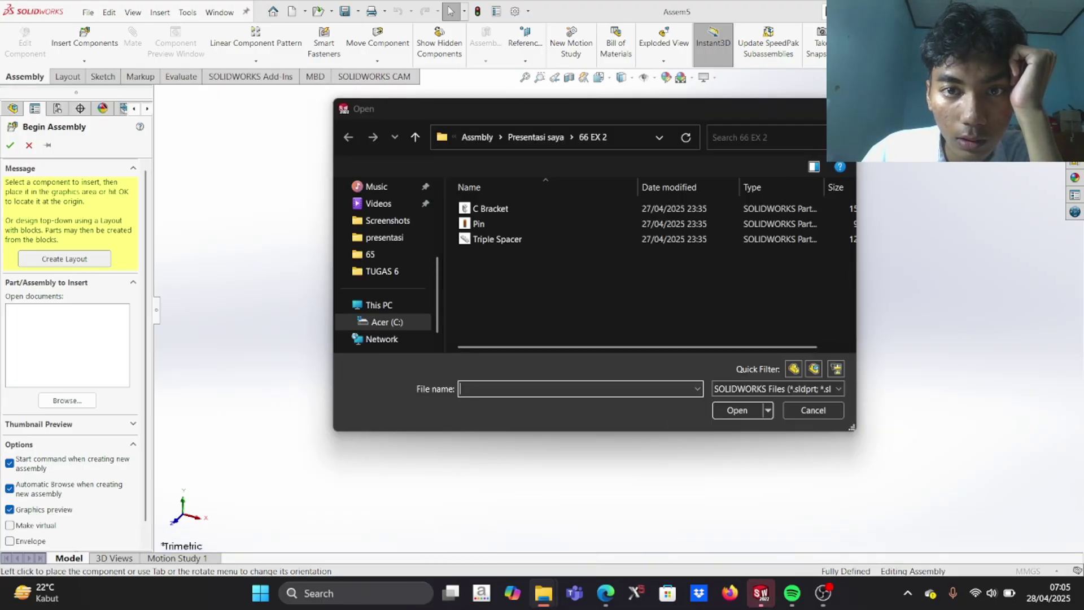
{"action": "mouse_move", "coordinate": [536, 597]}
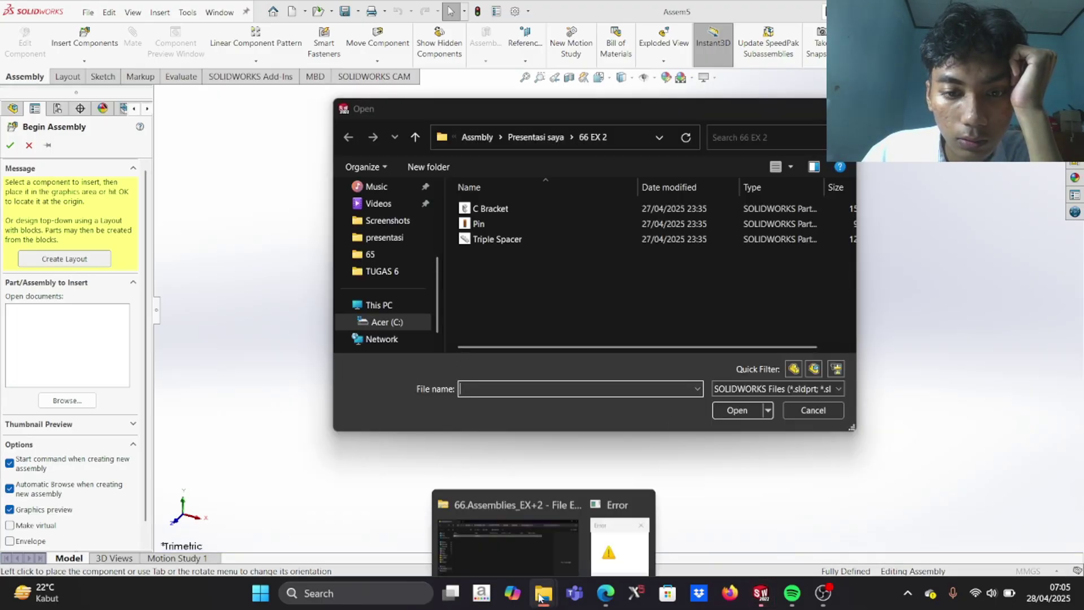
{"action": "left_click", "coordinate": [457, 452]}
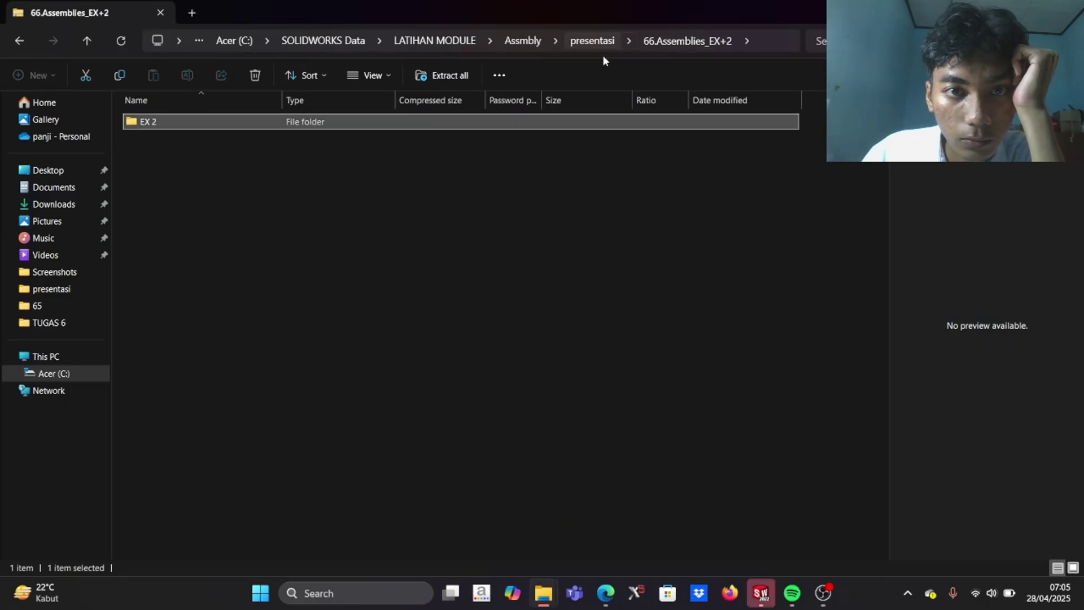
{"action": "left_click", "coordinate": [596, 42]}
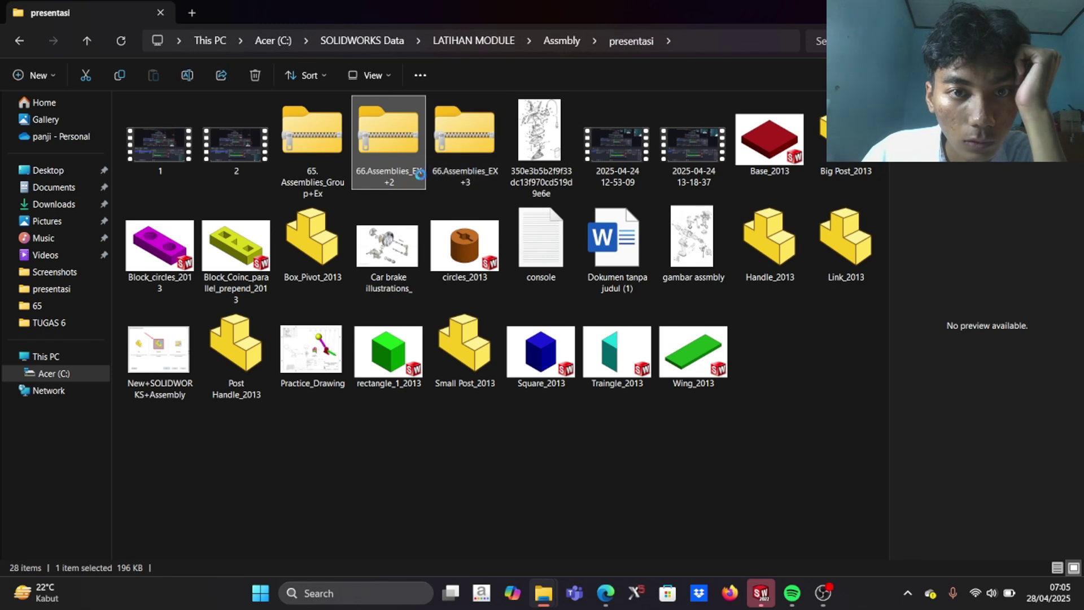
{"action": "left_click", "coordinate": [459, 165]}
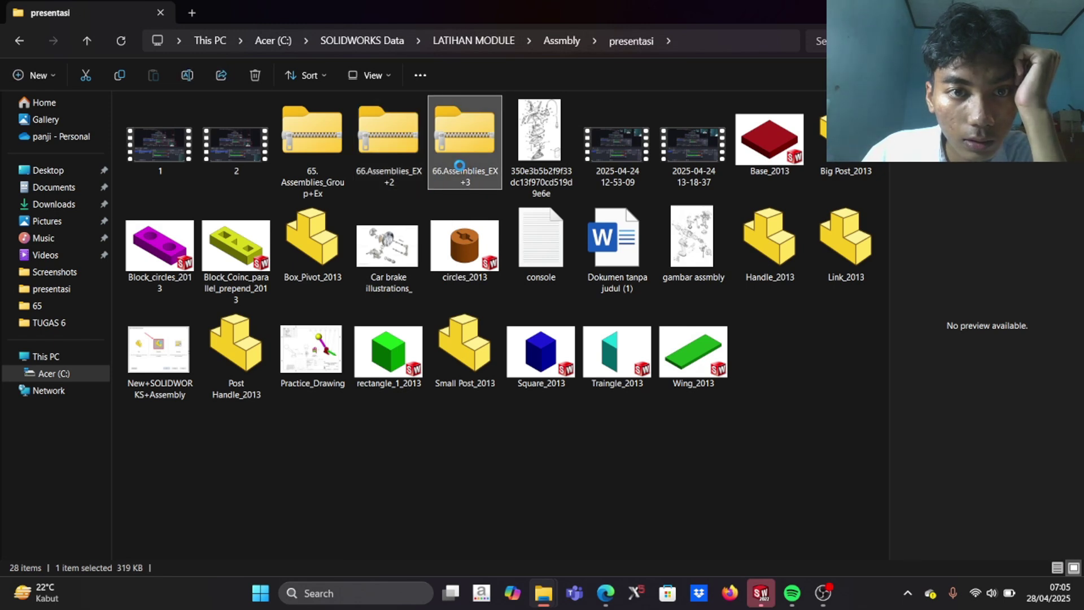
{"action": "double_click", "coordinate": [459, 165]}
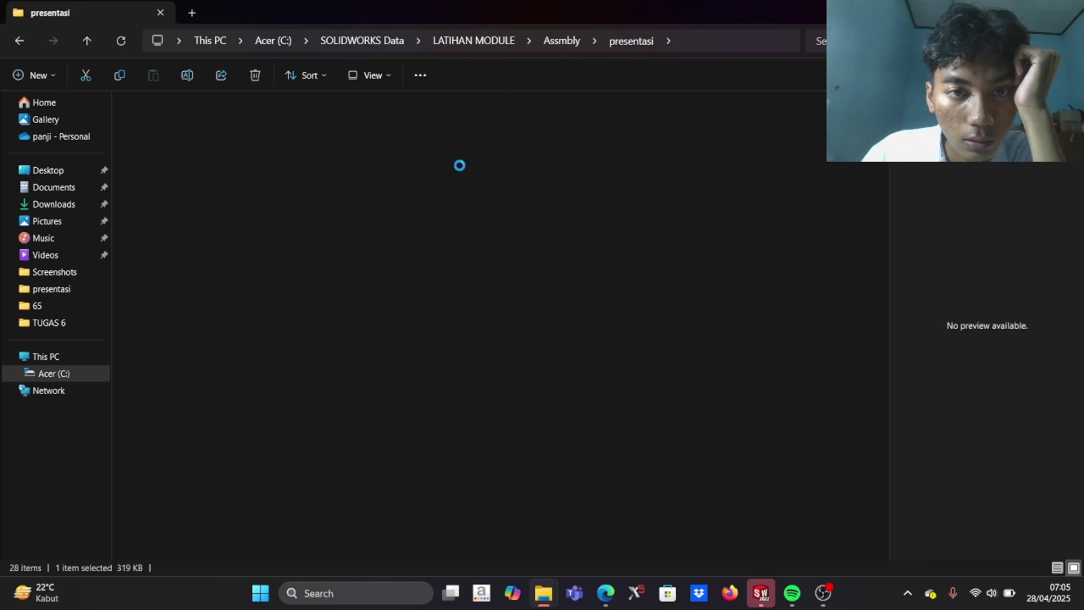
{"action": "double_click", "coordinate": [412, 126]}
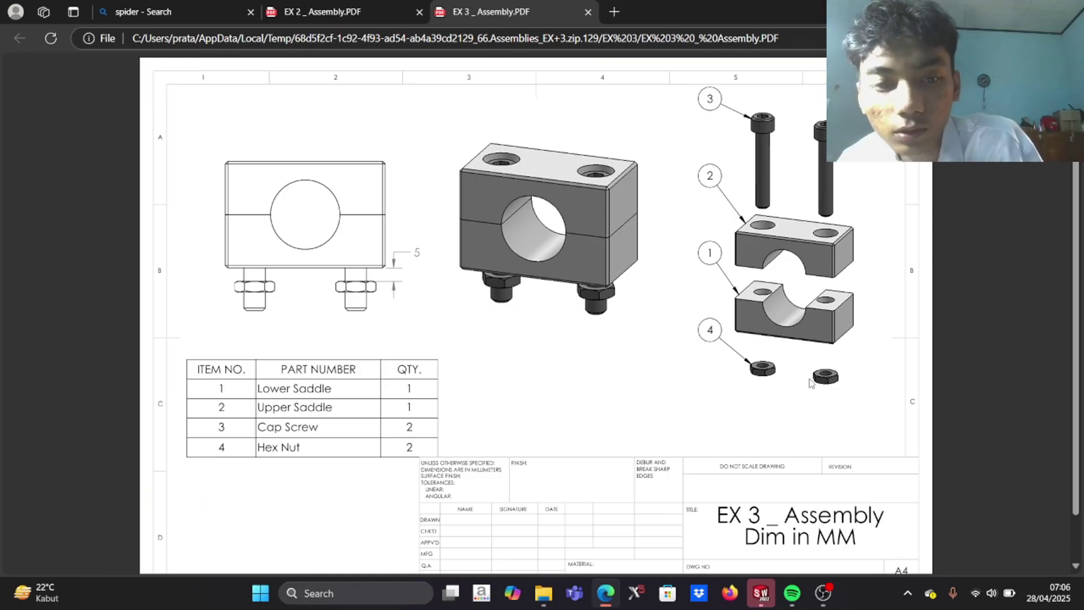
Return to SOLIDWORKS and load the Cap Screw, Hex Nut, Lower Saddle and Upper Saddle from the 66 EX 3 folder for insertion
{"action": "key", "text": "alt+Tab"}
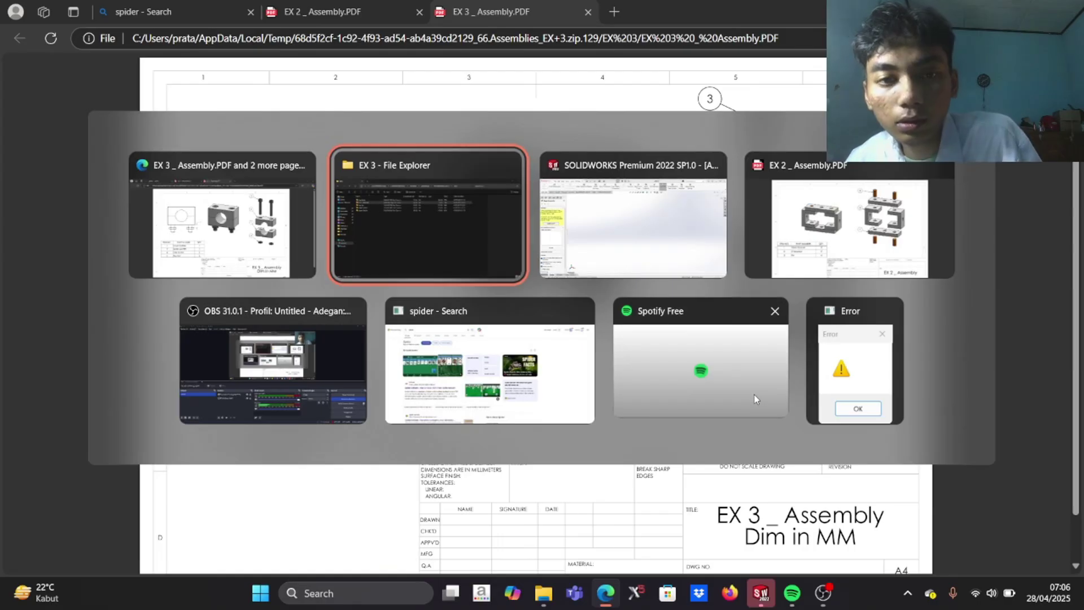
{"action": "key", "text": "alt+Tab"}
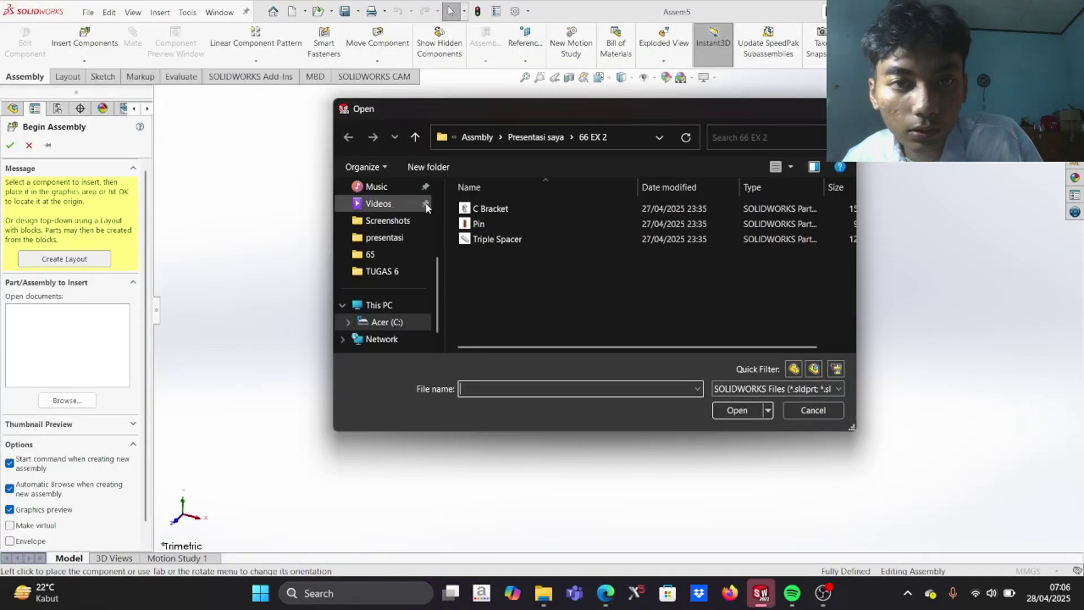
{"action": "left_click", "coordinate": [546, 143]}
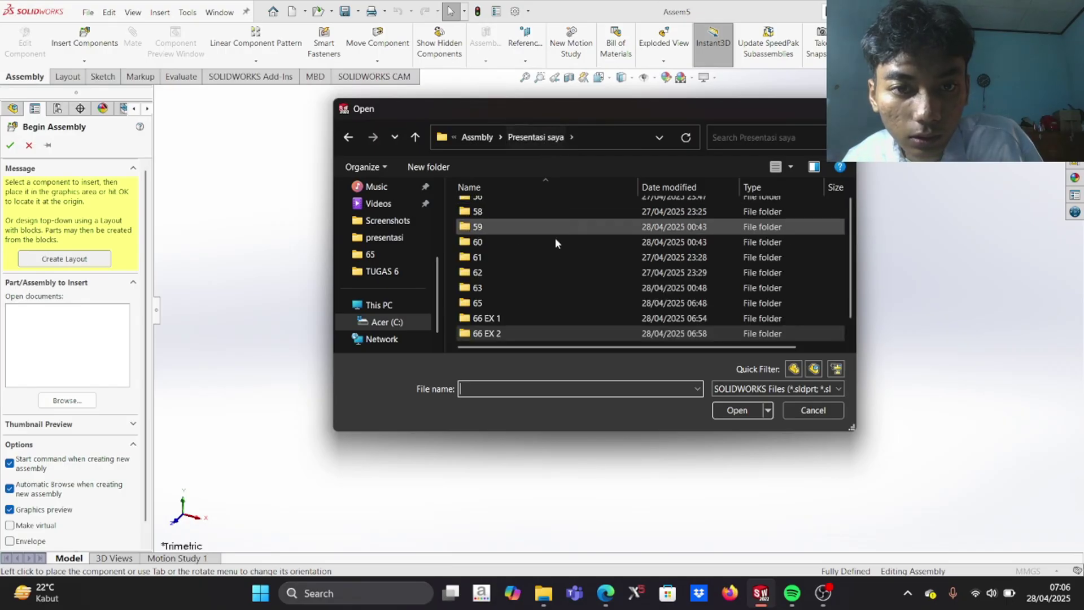
{"action": "left_click", "coordinate": [540, 333]}
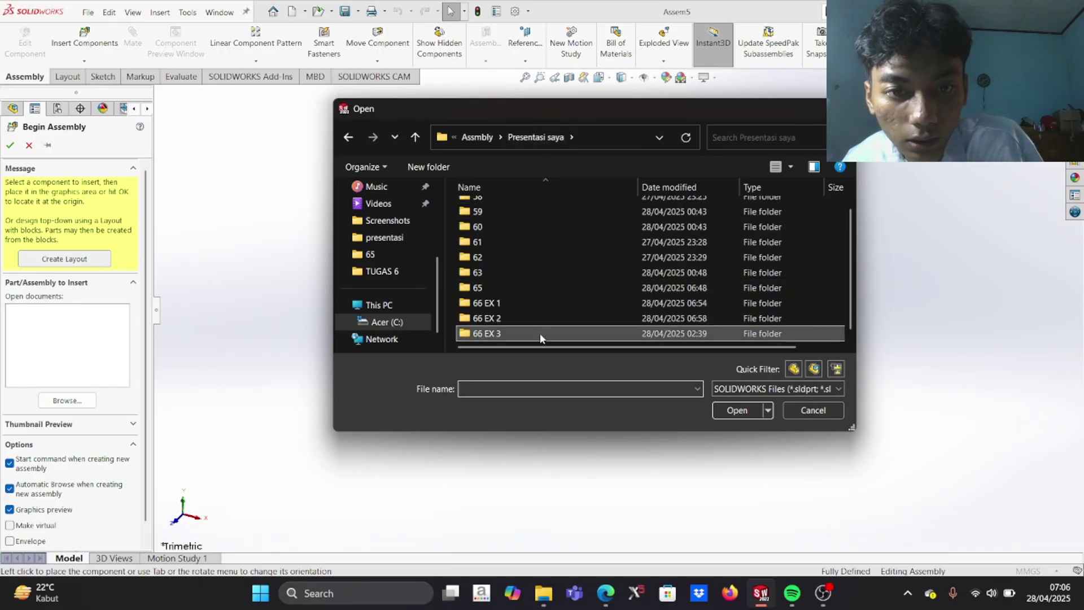
{"action": "left_click", "coordinate": [540, 334]}
{"action": "double_click", "coordinate": [540, 333]}
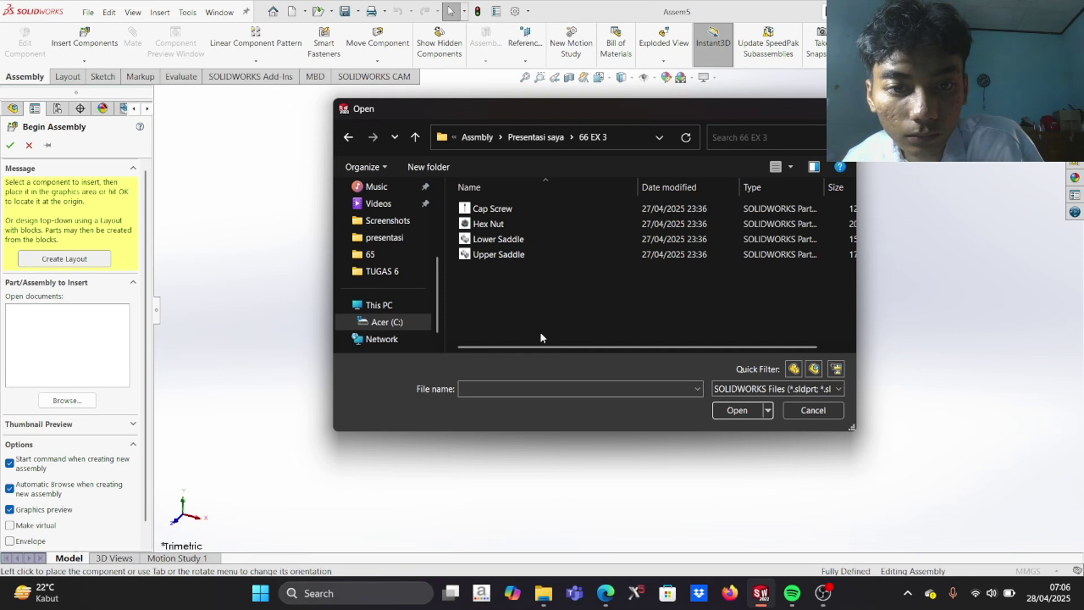
{"action": "left_click", "coordinate": [561, 242]}
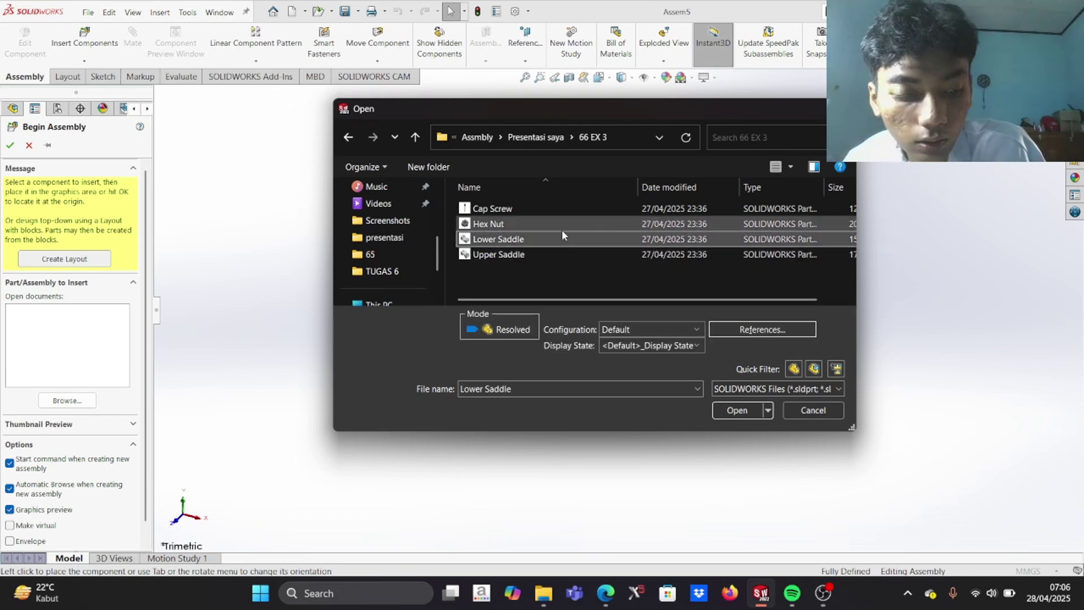
{"action": "key", "text": "ctrl+a"}
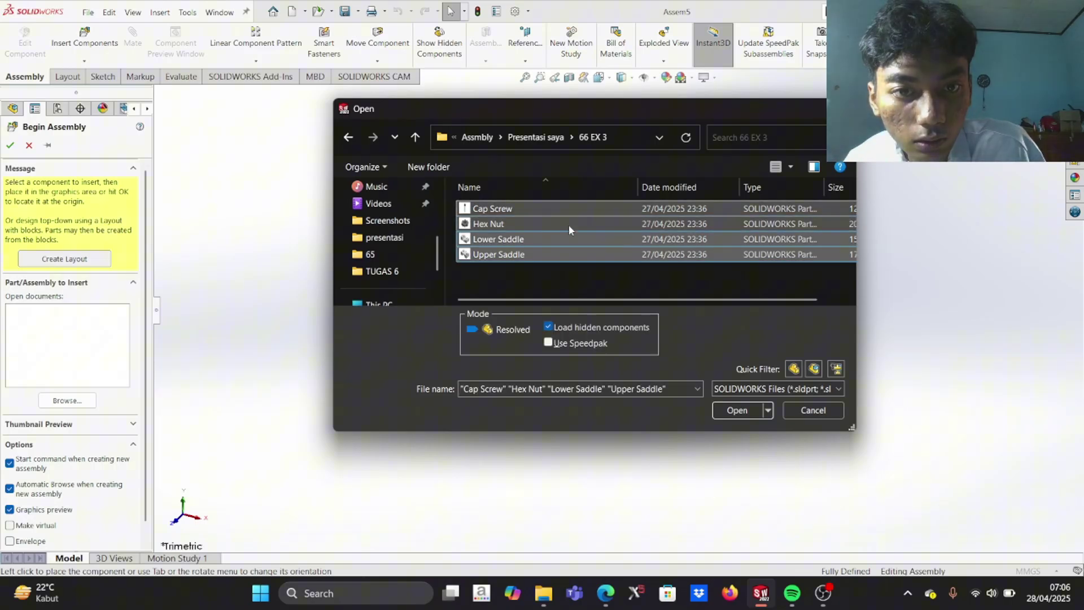
{"action": "left_click", "coordinate": [734, 408]}
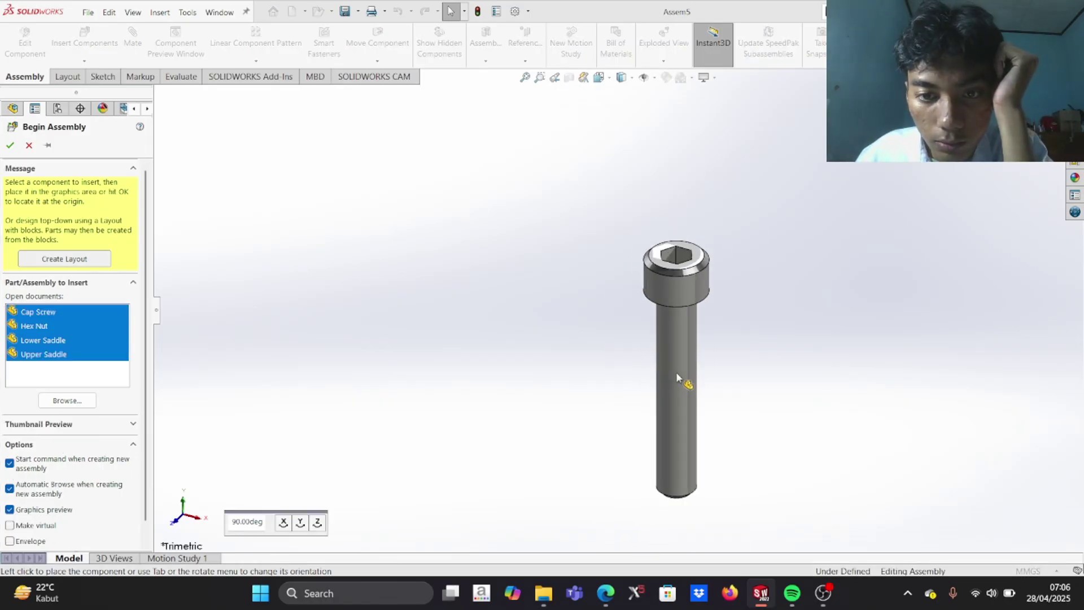
Place the Cap Screw, the Hex Nut beside it, the Lower Saddle, and the Upper Saddle above the Lower Saddle
{"action": "left_click", "coordinate": [673, 379]}
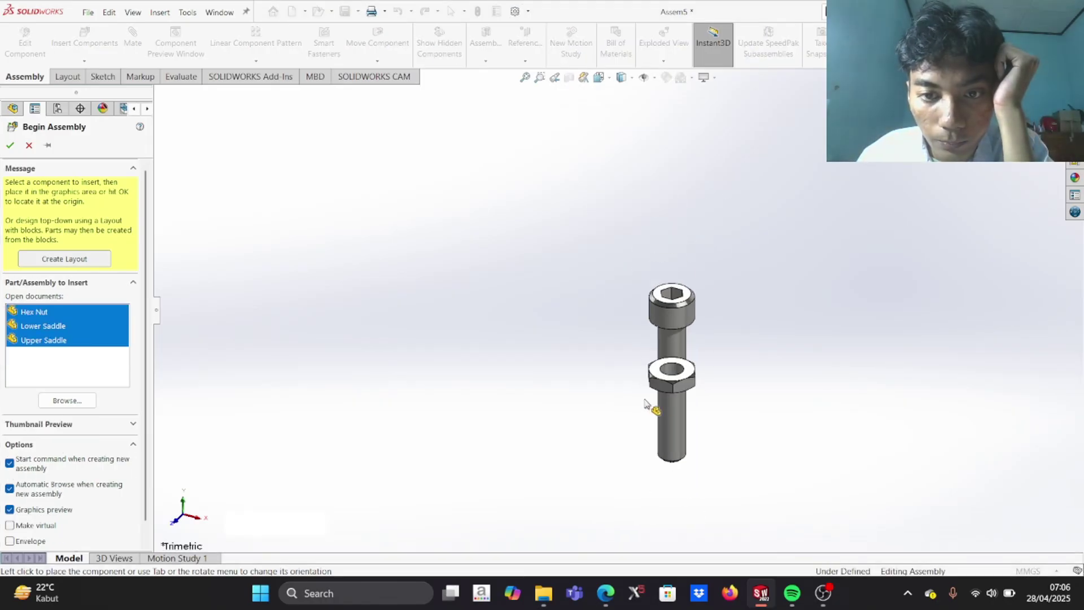
{"action": "left_click", "coordinate": [562, 436]}
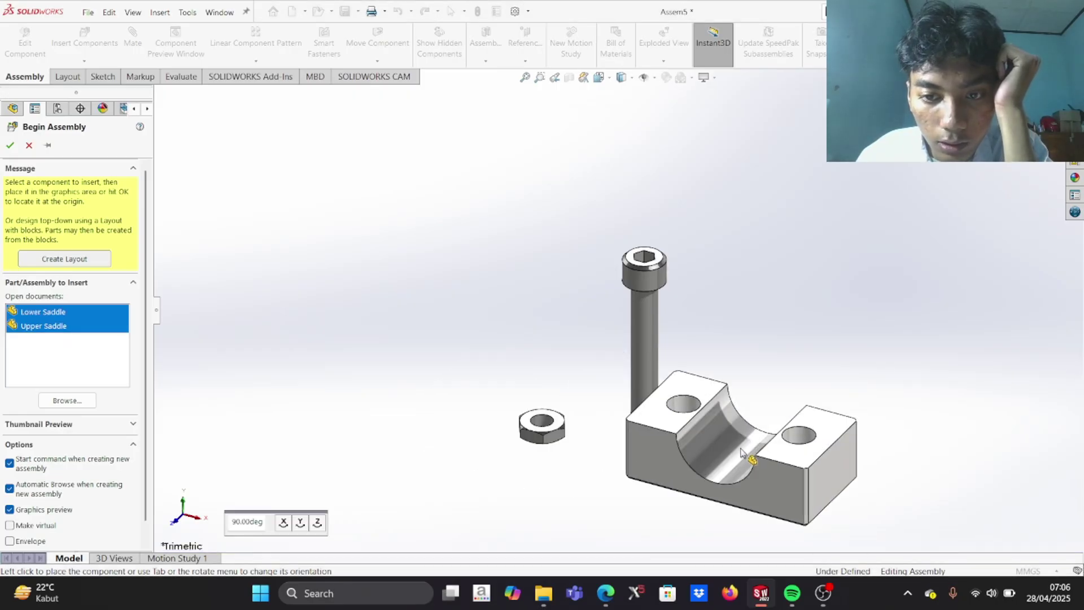
{"action": "left_click", "coordinate": [742, 451]}
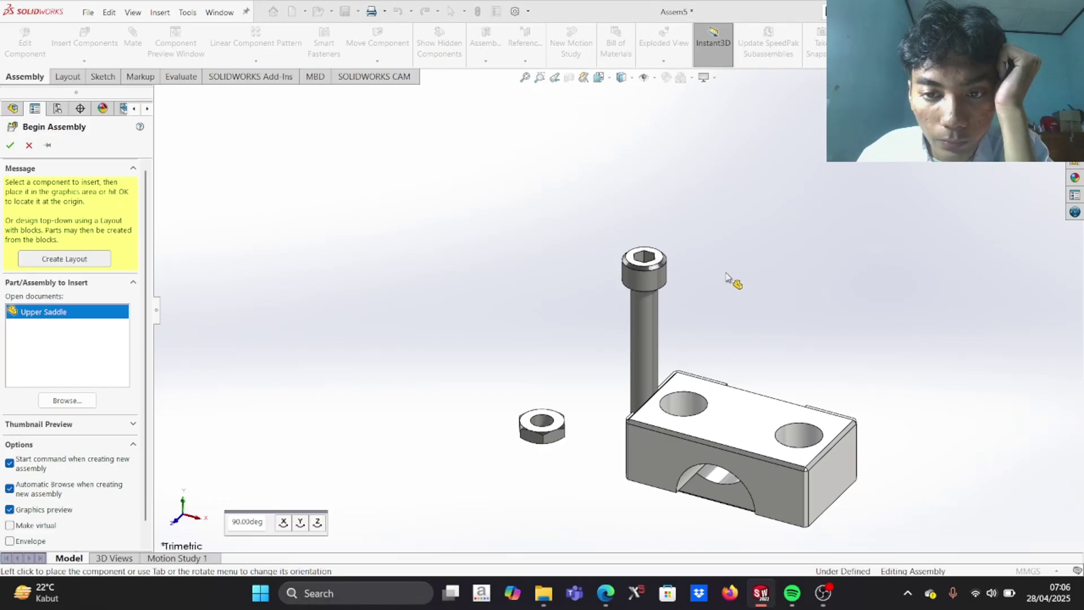
{"action": "left_click", "coordinate": [742, 312]}
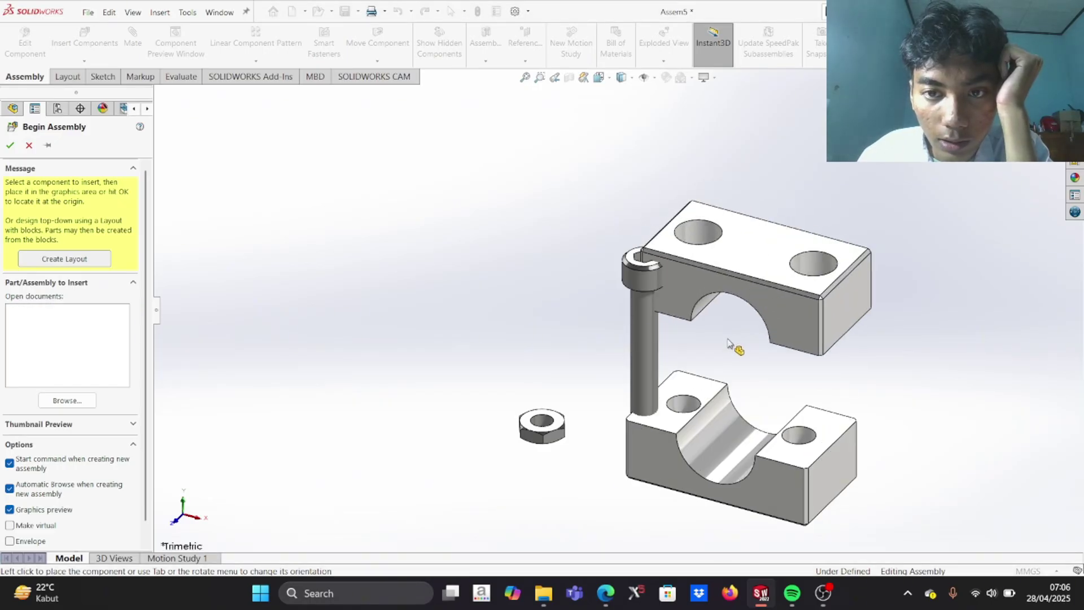
Float the fixed Cap Screw and move it away from the saddles to just above the Hex Nut
{"action": "left_click", "coordinate": [643, 357]}
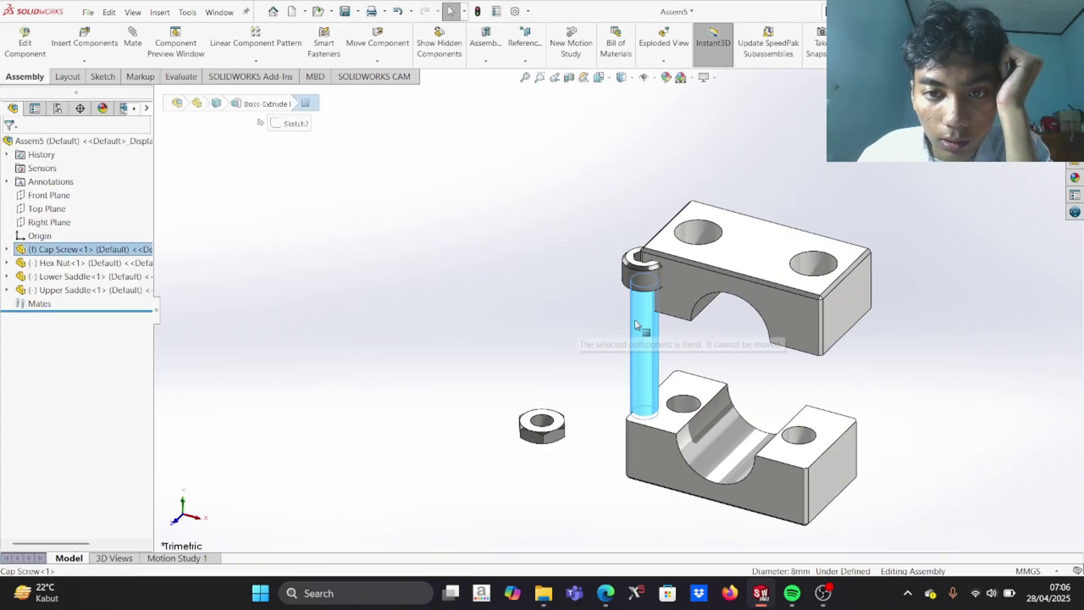
{"action": "right_click", "coordinate": [647, 332]}
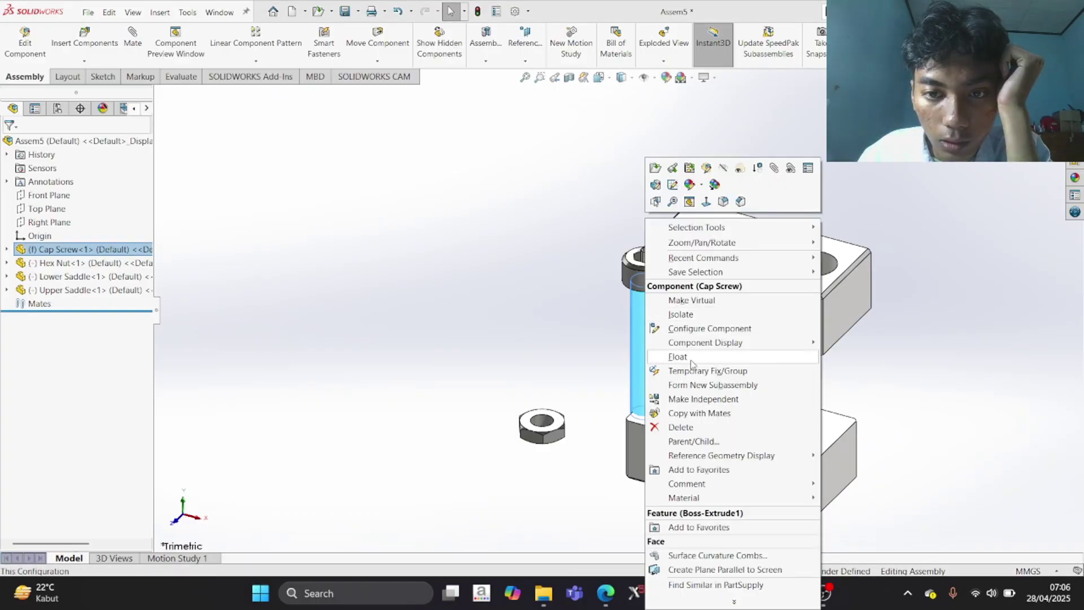
{"action": "key", "text": "Escape"}
{"action": "left_click", "coordinate": [558, 384]}
{"action": "key", "text": "ctrl+z"}
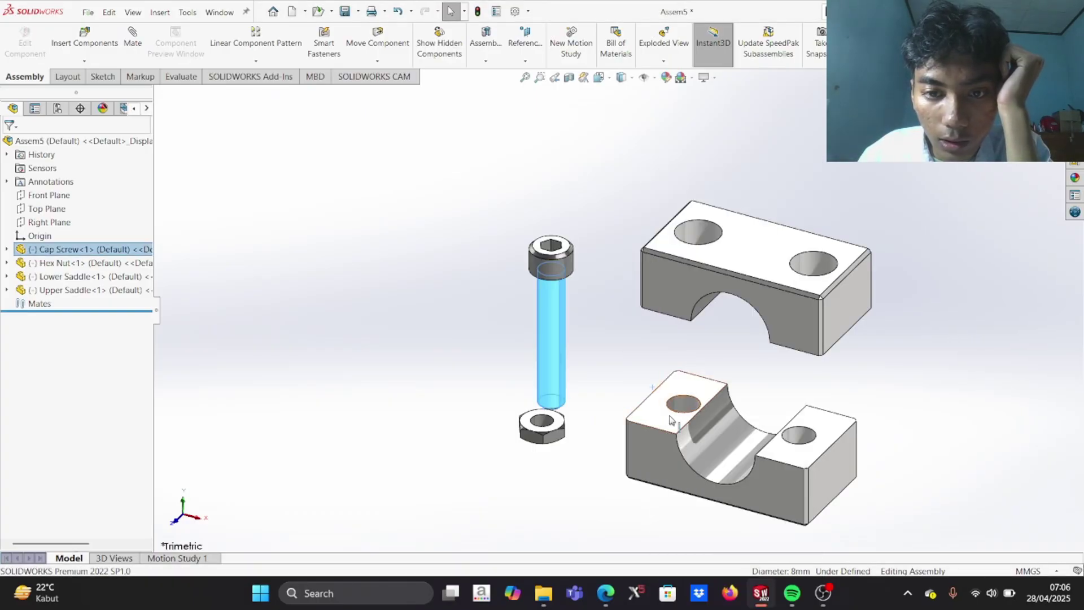
Fix the Lower Saddle in place as the assembly's base component
{"action": "left_click", "coordinate": [678, 427]}
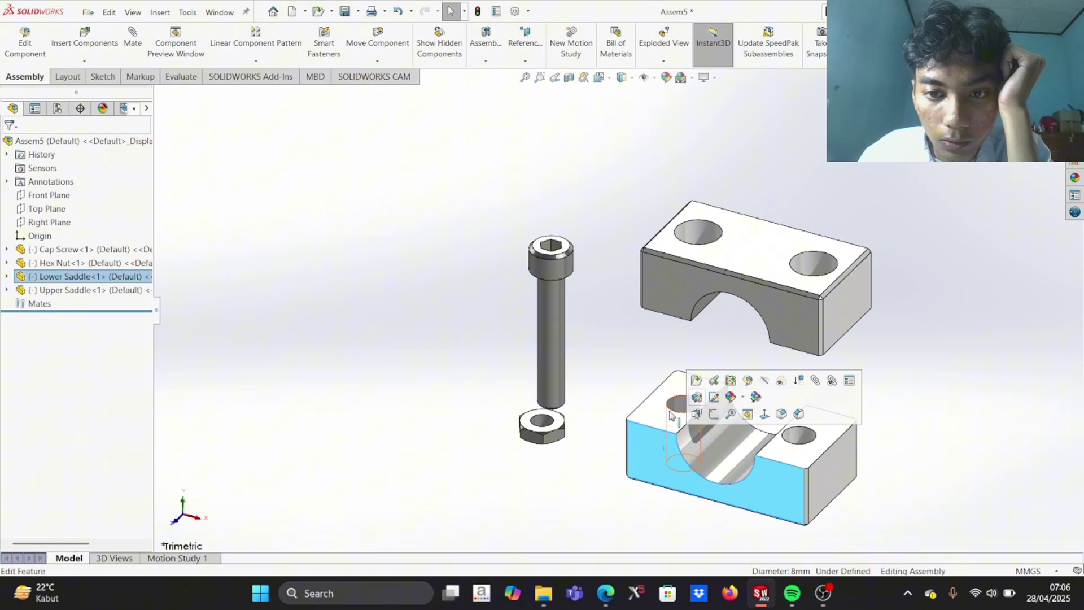
{"action": "right_click", "coordinate": [650, 433]}
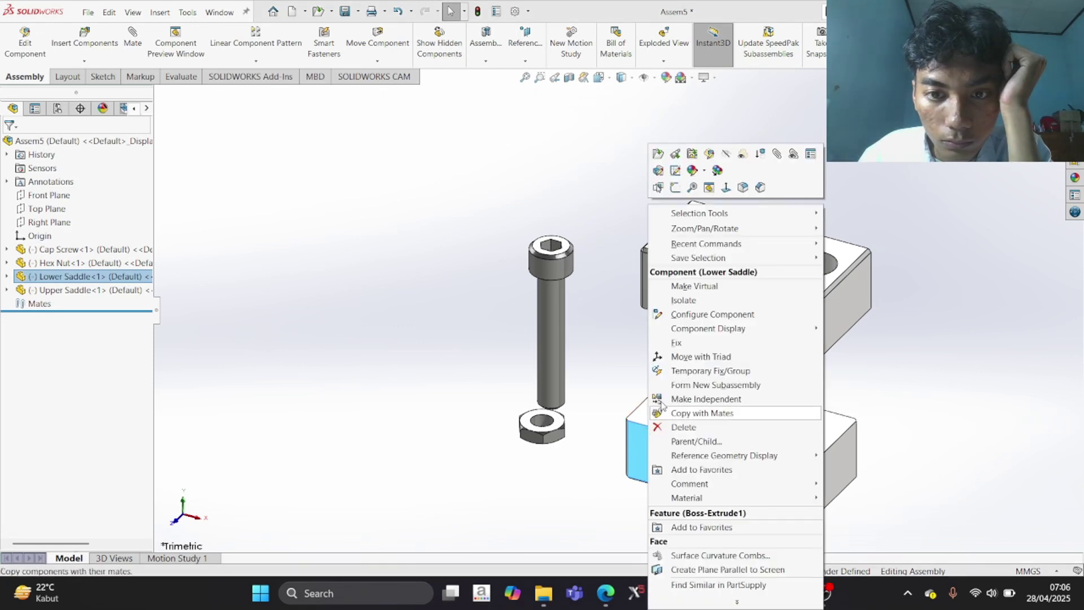
{"action": "key", "text": "Escape"}
{"action": "left_click", "coordinate": [625, 377]}
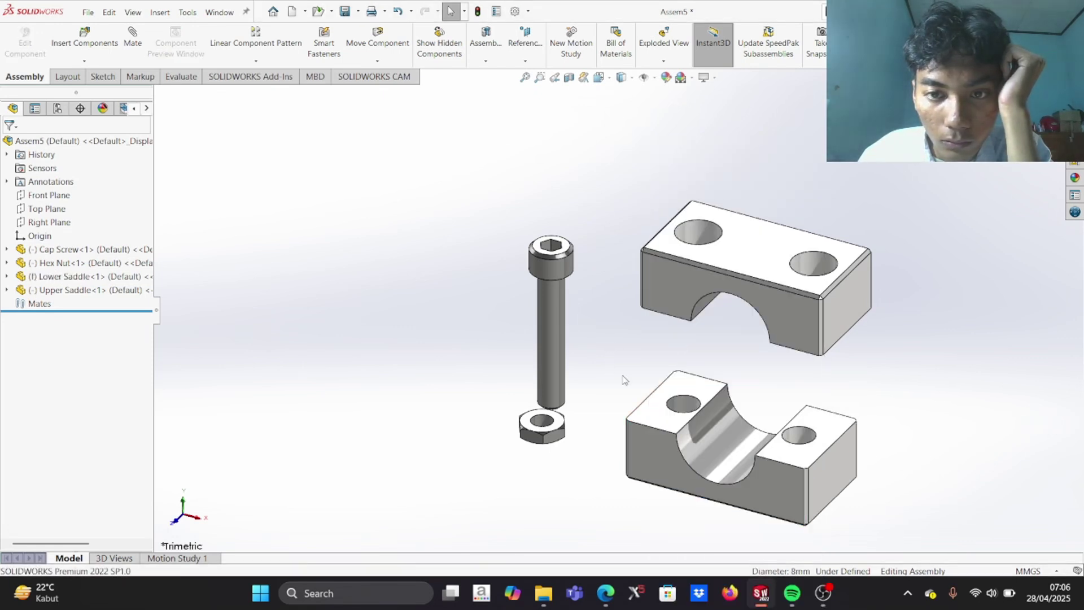
{"action": "middle_click_drag", "start_coordinate": [668, 358], "coordinate": [464, 237]}
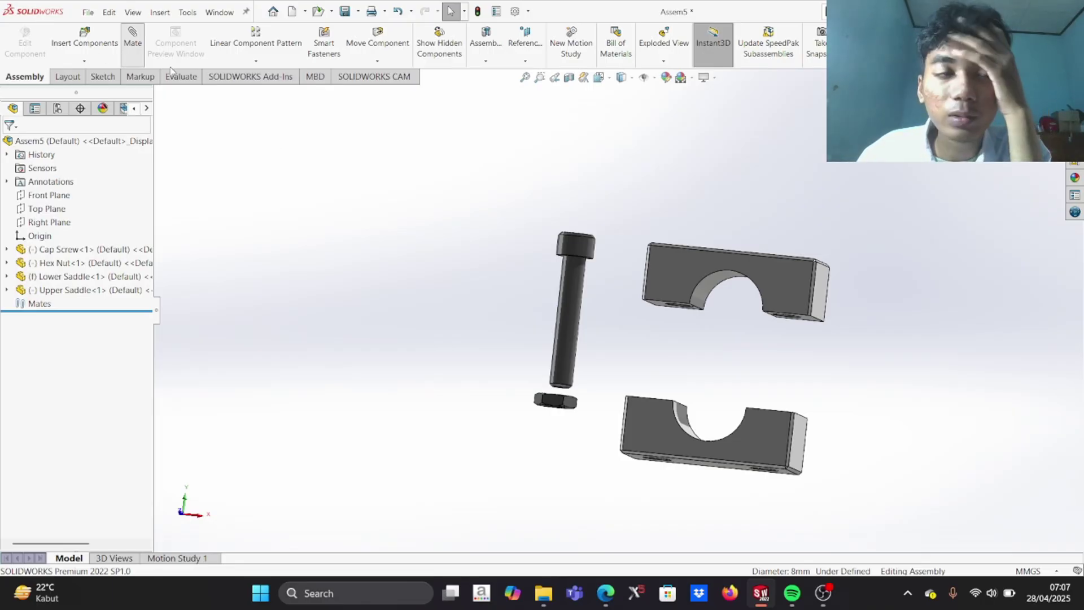
Mate the Upper Saddle's underside coincident with the Lower Saddle's top face
{"action": "scroll", "coordinate": [779, 403], "scroll_direction": "down", "scroll_amount": 5}
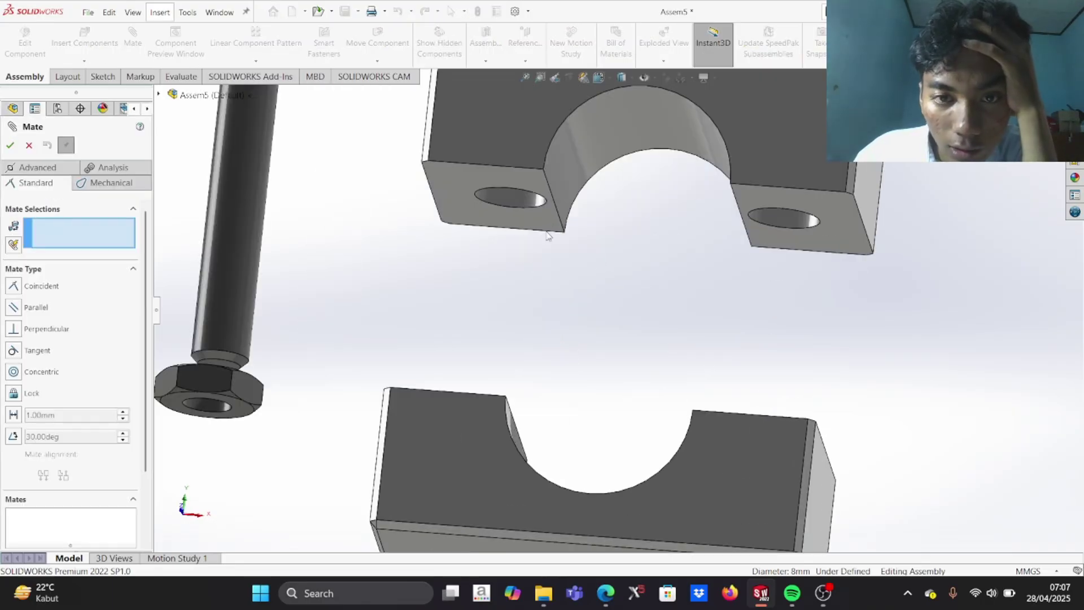
{"action": "left_click", "coordinate": [442, 196]}
{"action": "middle_click_drag", "start_coordinate": [553, 276], "coordinate": [513, 324]}
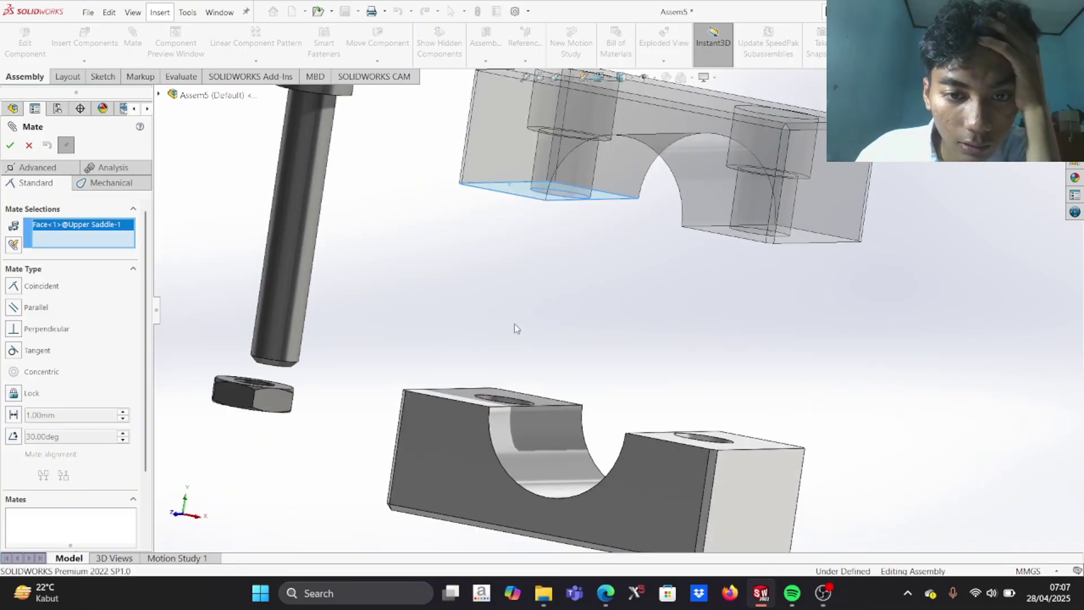
{"action": "left_click", "coordinate": [458, 391]}
{"action": "middle_click_drag", "start_coordinate": [468, 398], "coordinate": [40, 308]}
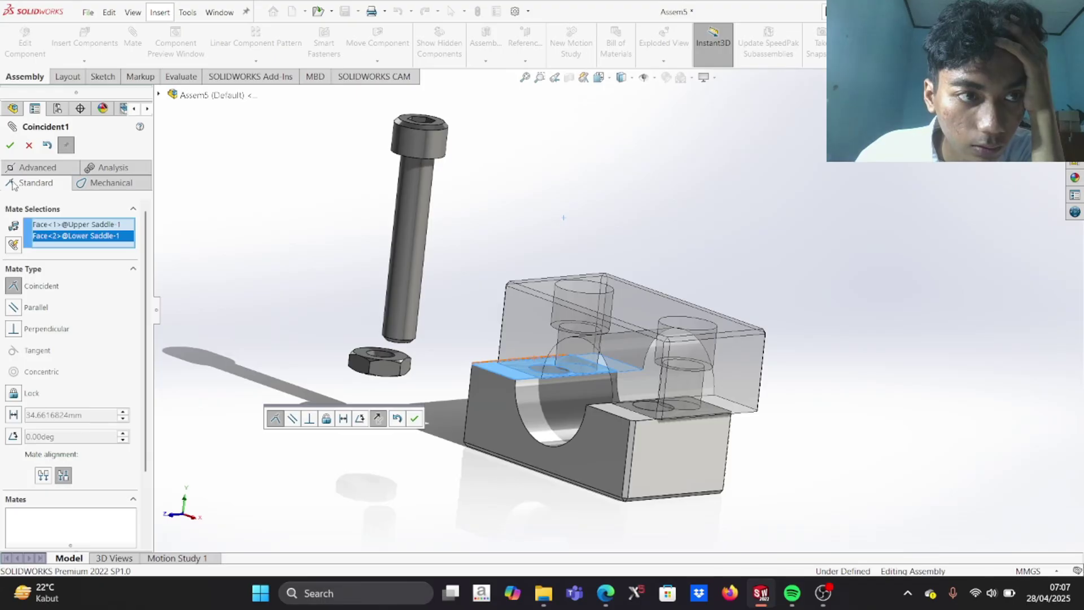
{"action": "left_click", "coordinate": [11, 147]}
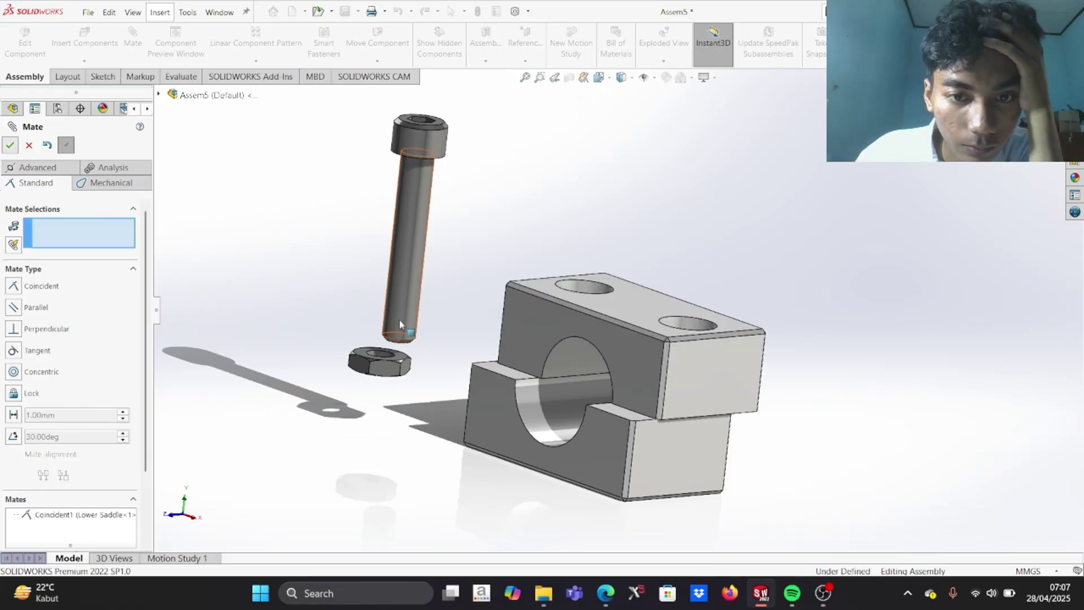
Align the two saddles with coincident mates between their front faces and between their end faces
{"action": "left_click", "coordinate": [543, 351]}
{"action": "left_click", "coordinate": [490, 409]}
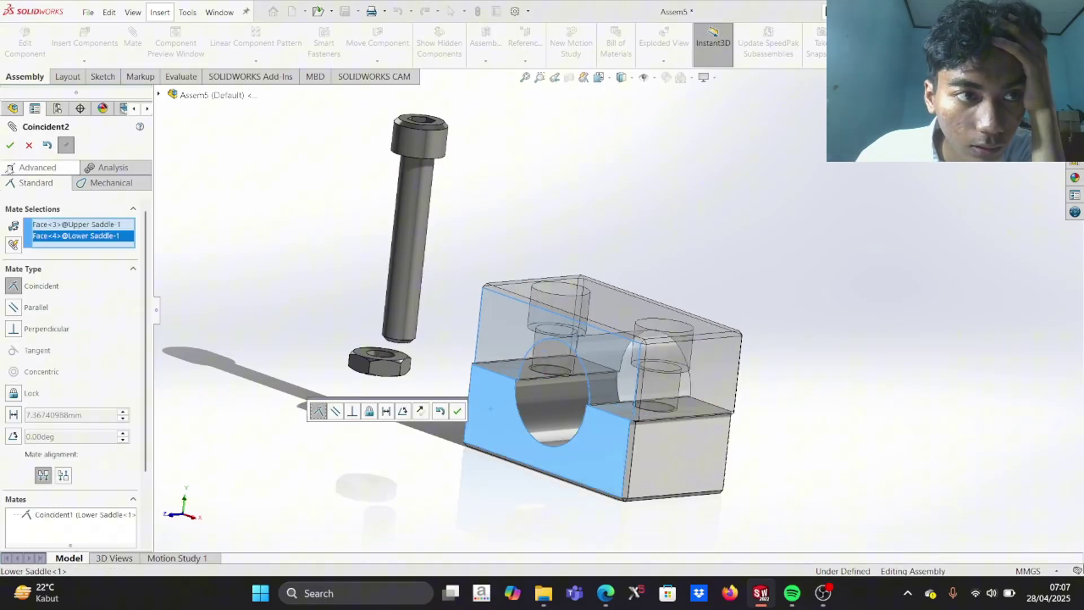
{"action": "left_click", "coordinate": [10, 145]}
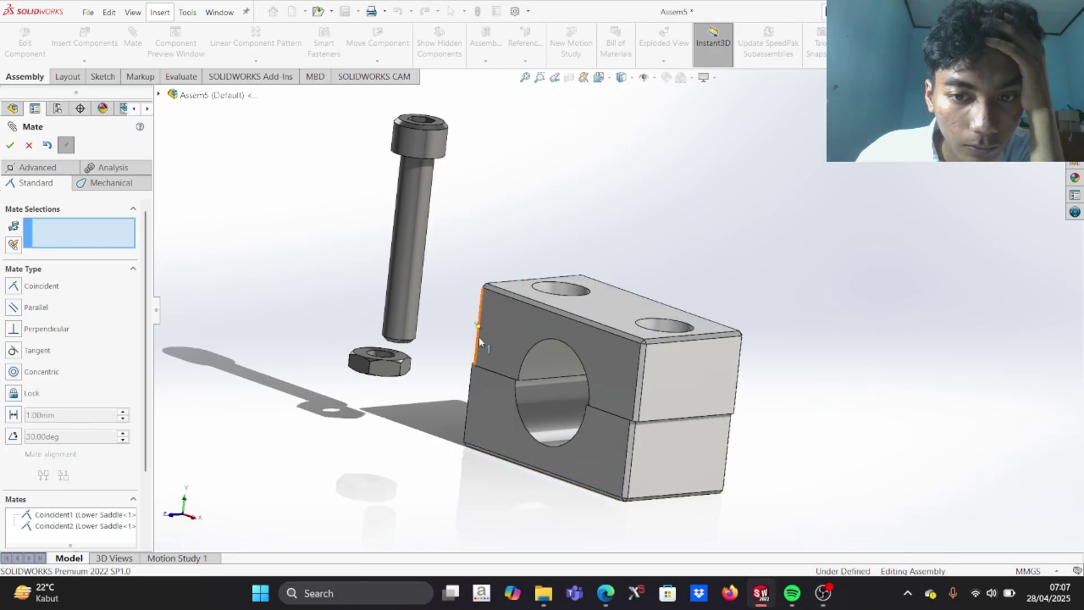
{"action": "scroll", "coordinate": [652, 405], "scroll_direction": "down", "scroll_amount": 3}
{"action": "scroll", "coordinate": [652, 405], "scroll_direction": "down", "scroll_amount": 5}
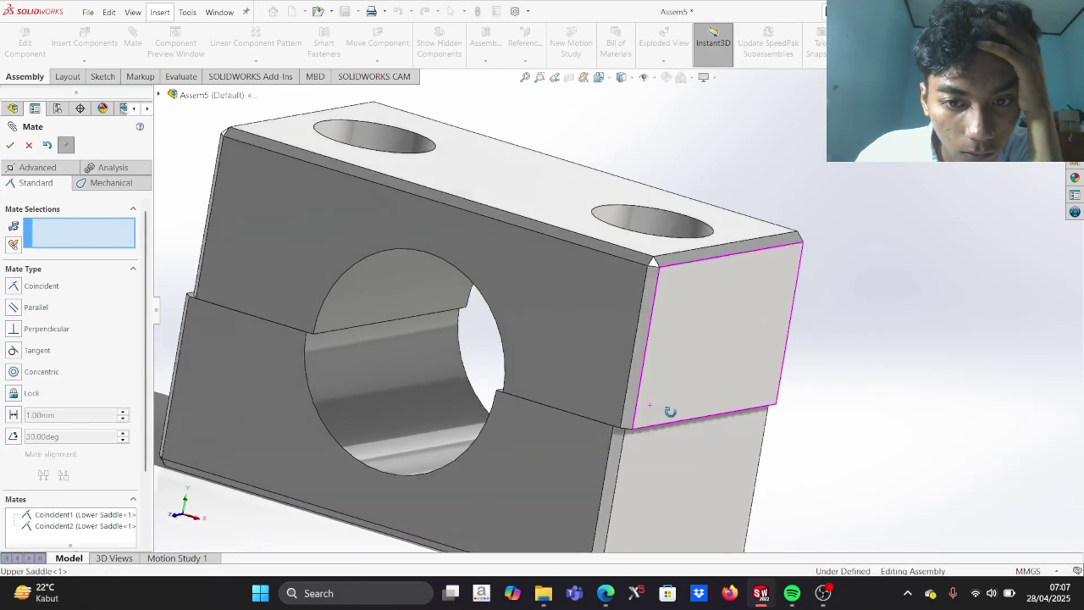
{"action": "left_click", "coordinate": [669, 386]}
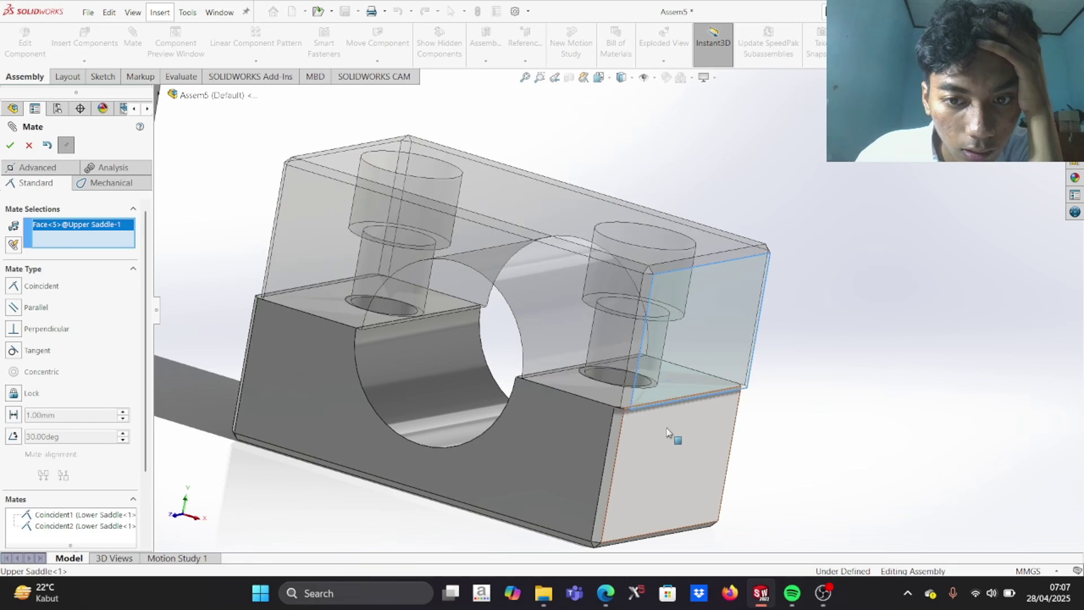
{"action": "left_click", "coordinate": [673, 438]}
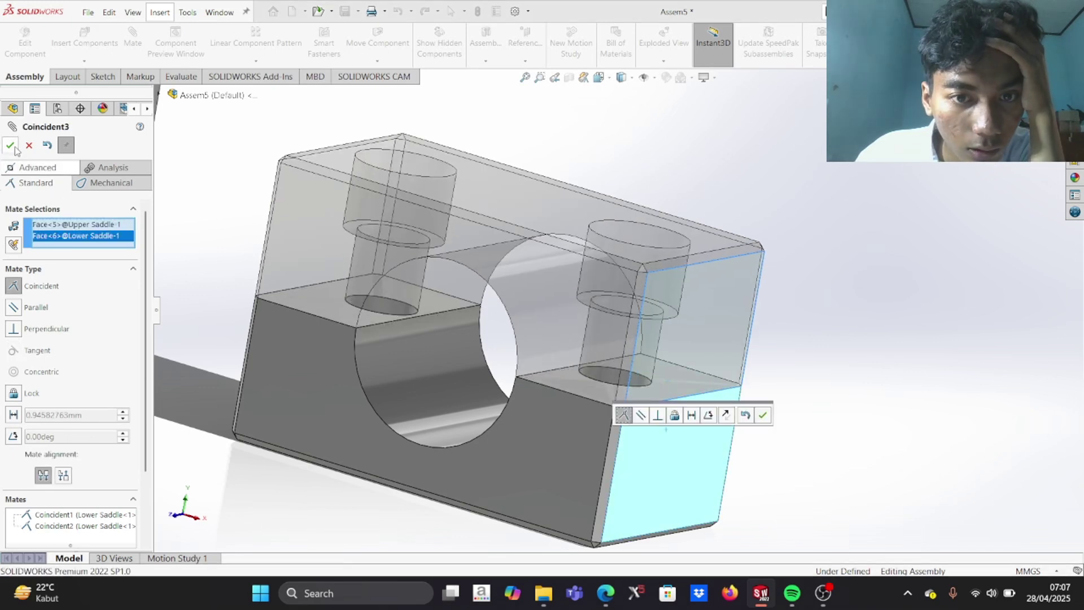
{"action": "left_click", "coordinate": [10, 145]}
Add a concentric mate between the Cap Screw's shank and one counterbored hole of the Upper Saddle
{"action": "scroll", "coordinate": [361, 270], "scroll_direction": "up", "scroll_amount": 5}
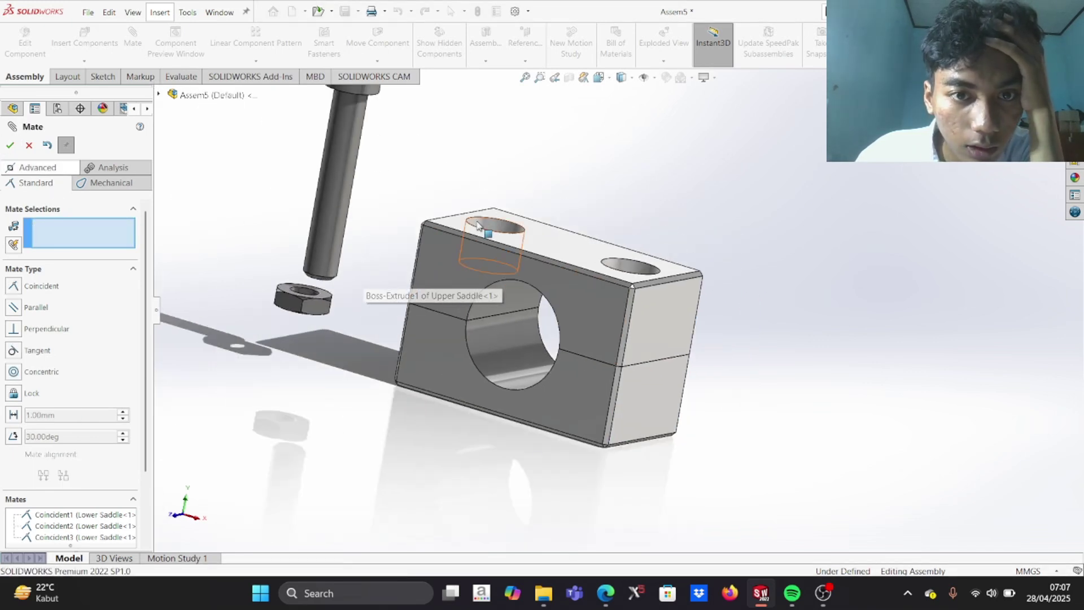
{"action": "scroll", "coordinate": [441, 206], "scroll_direction": "up", "scroll_amount": 2}
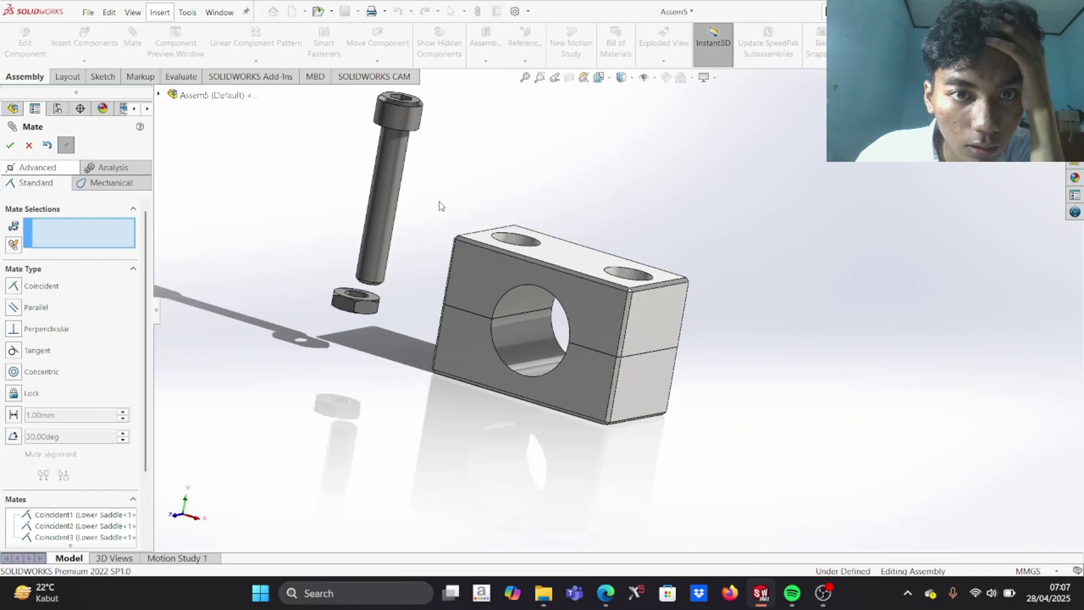
{"action": "left_click", "coordinate": [389, 209]}
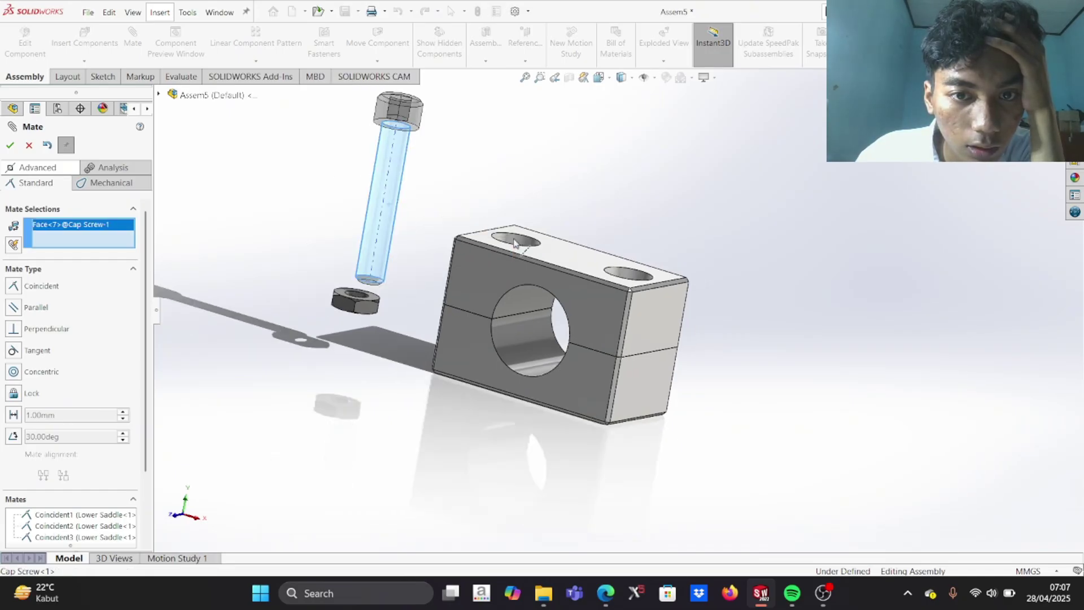
{"action": "left_click", "coordinate": [514, 243]}
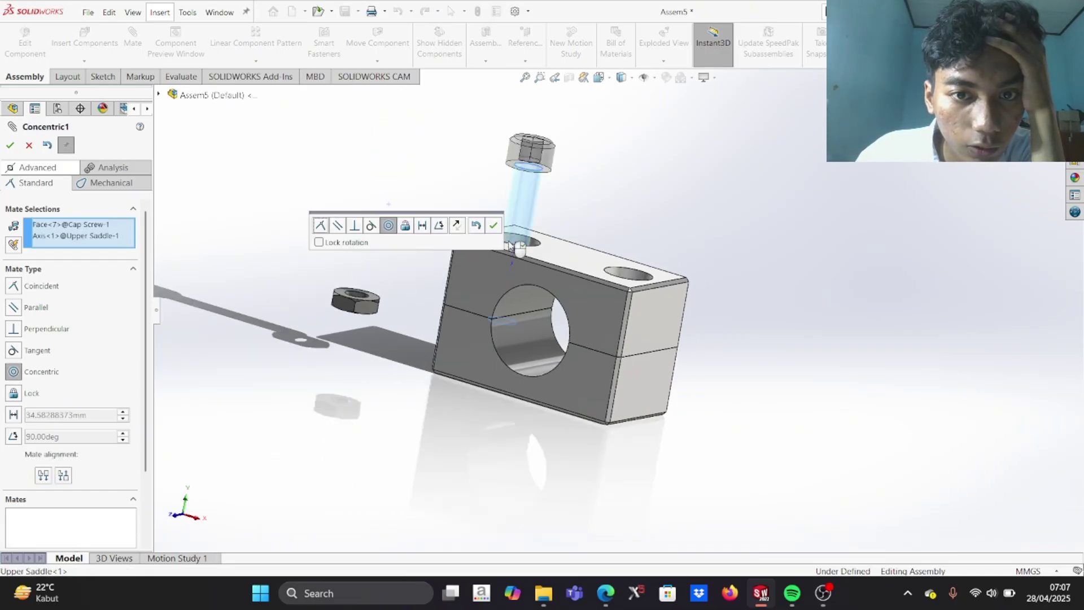
{"action": "left_click", "coordinate": [493, 227]}
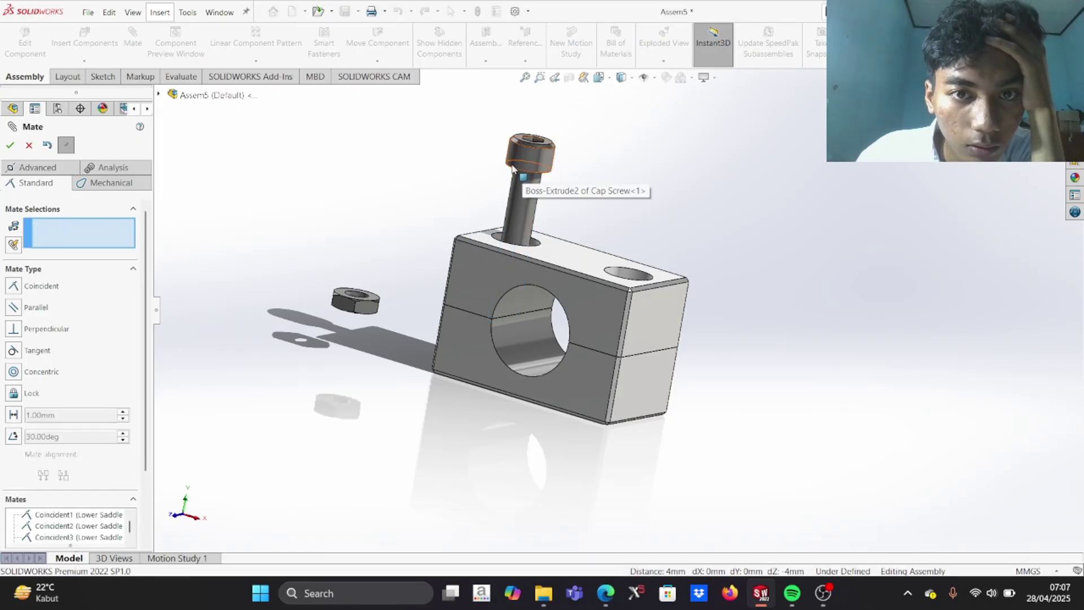
{"action": "scroll", "coordinate": [535, 222], "scroll_direction": "down", "scroll_amount": 3}
{"action": "middle_click_drag", "start_coordinate": [539, 195], "coordinate": [555, 184]}
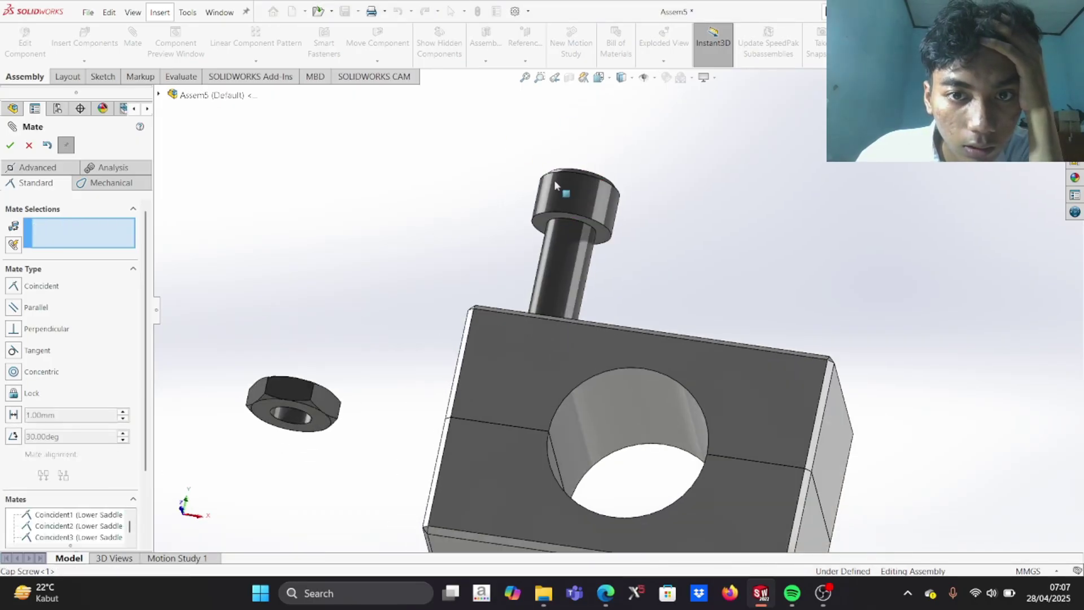
{"action": "left_click", "coordinate": [541, 223]}
{"action": "middle_click_drag", "start_coordinate": [541, 223], "coordinate": [529, 353]}
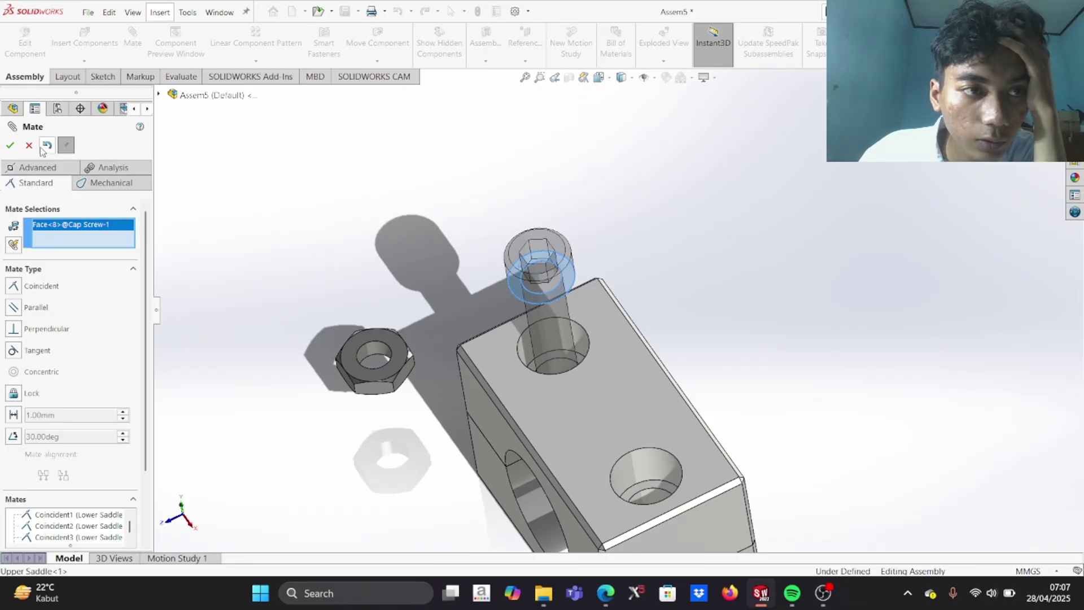
{"action": "key", "text": "Escape"}
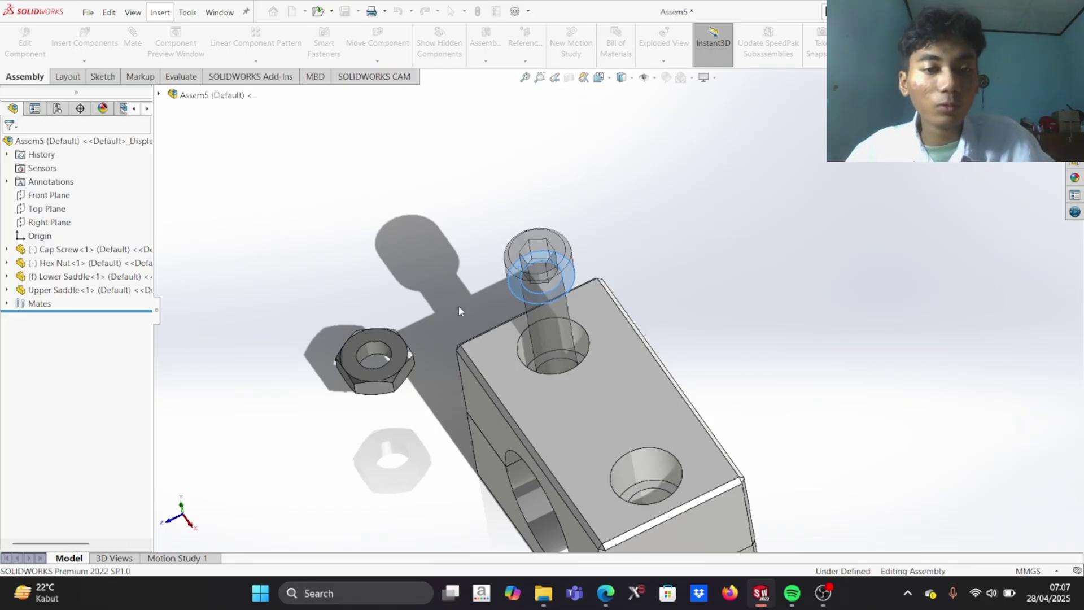
Duplicate the Cap Screw and the Hex Nut so the assembly holds two of each
{"action": "middle_click_drag", "start_coordinate": [458, 310], "coordinate": [526, 308]}
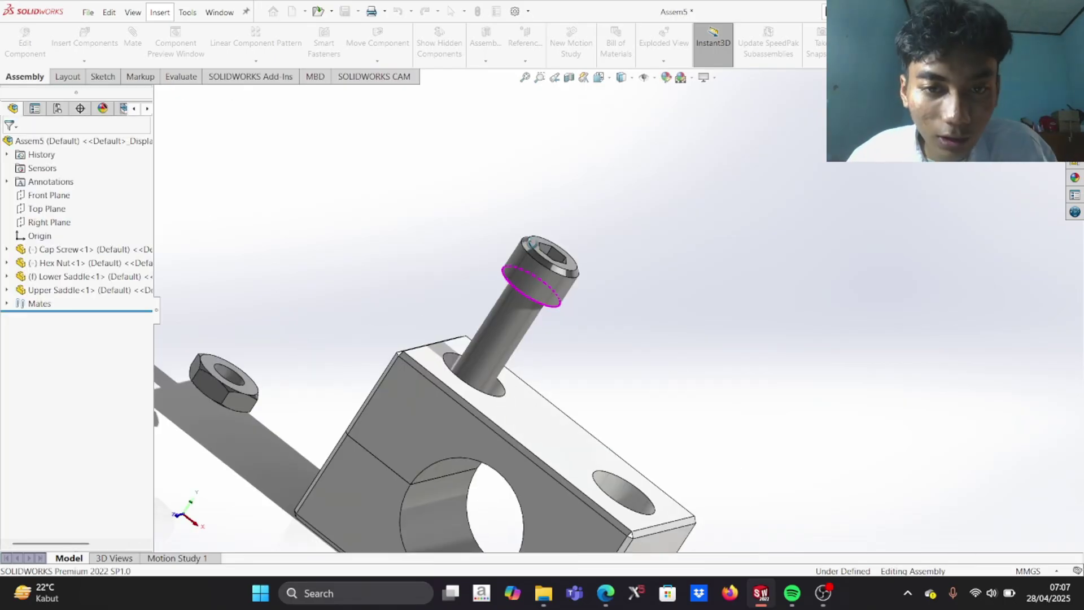
{"action": "left_click", "coordinate": [66, 290]}
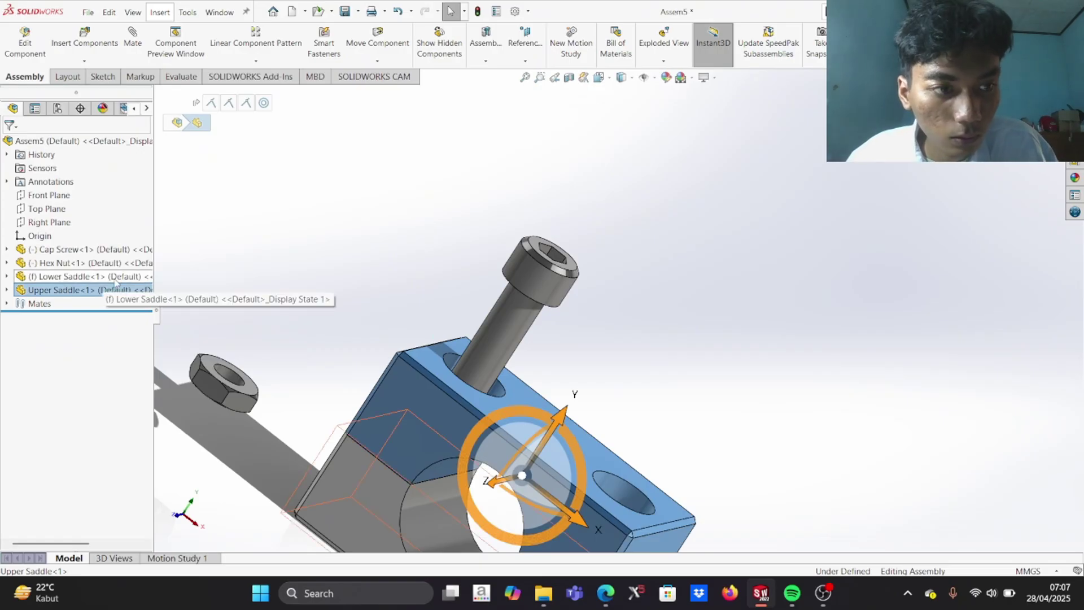
{"action": "left_click", "coordinate": [85, 250]}
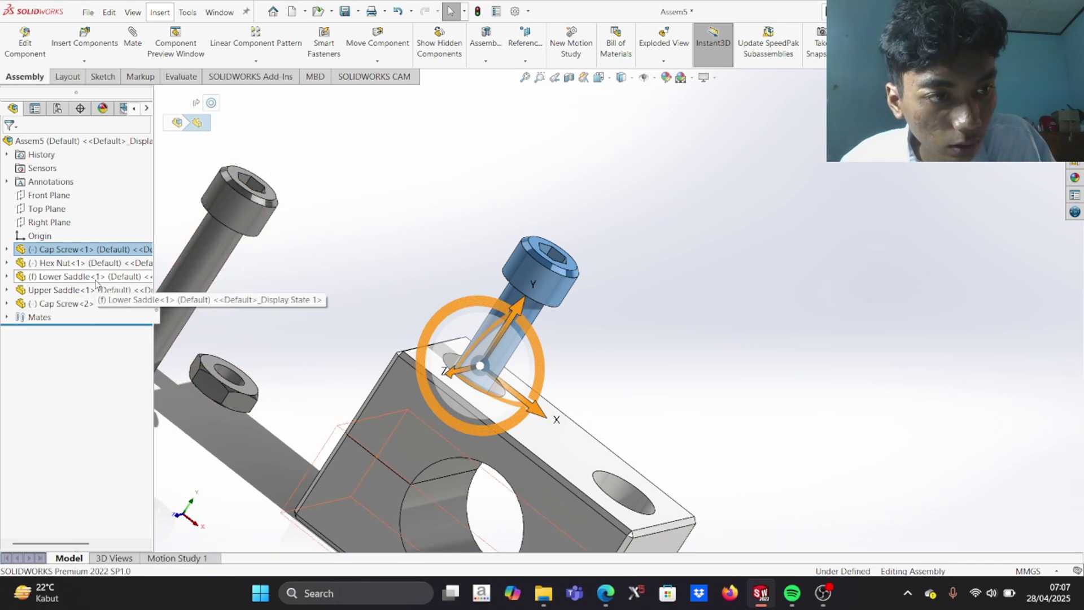
{"action": "left_click", "coordinate": [94, 264]}
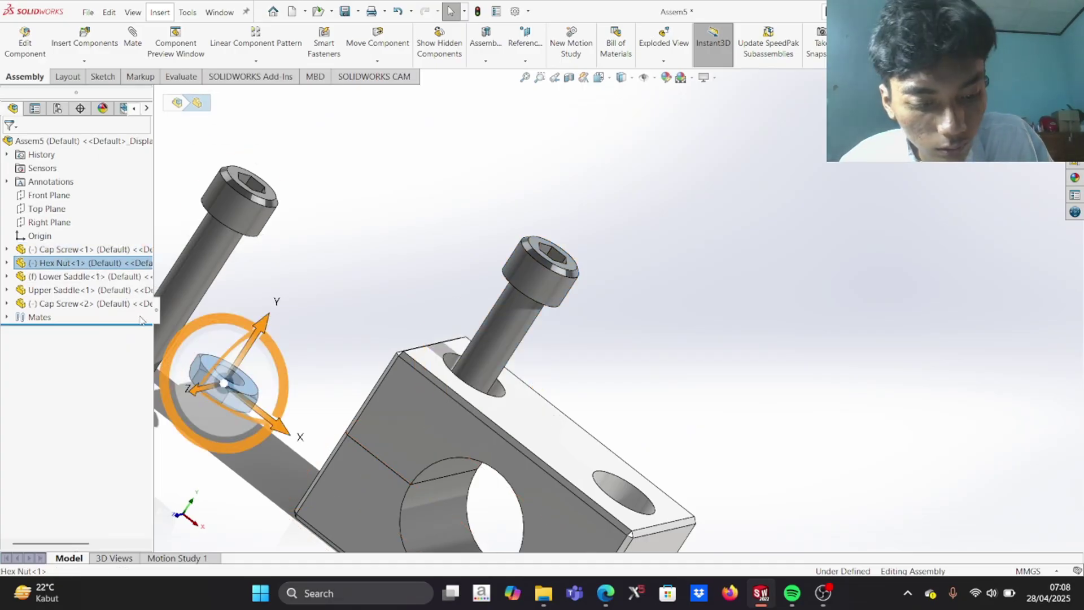
{"action": "key", "text": "ctrl+c"}
{"action": "key", "text": "ctrl+v"}
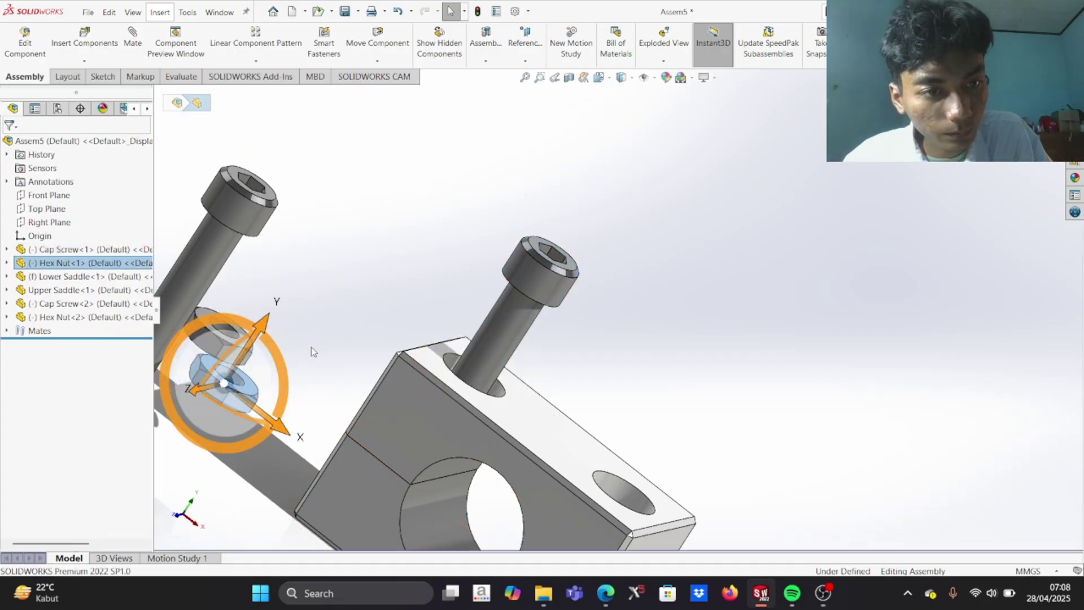
{"action": "left_click", "coordinate": [311, 351]}
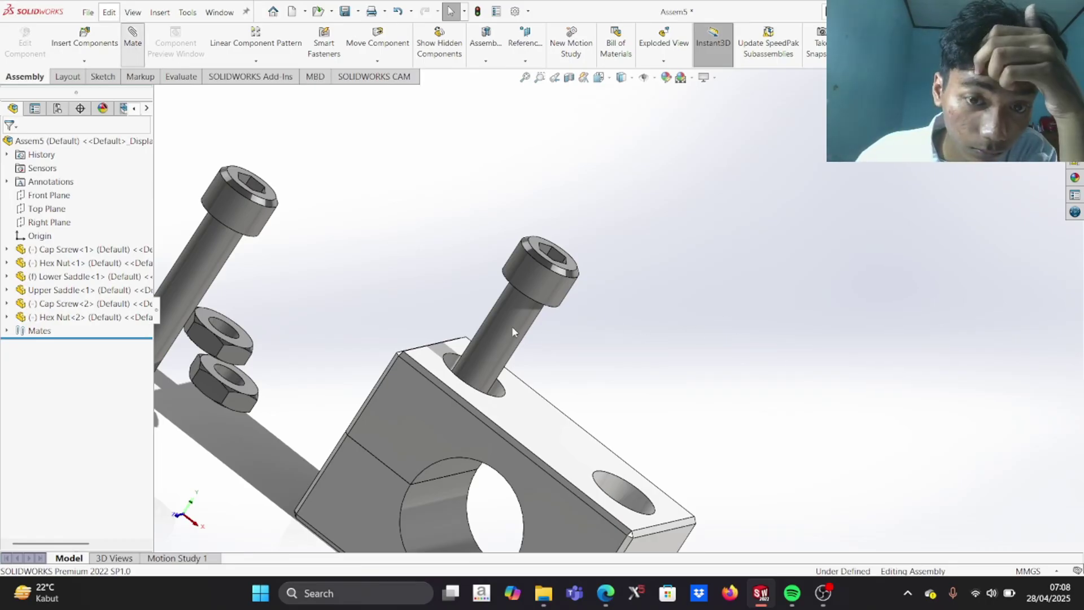
Seat the first Cap Screw by mating its head's underside coincident with the counterbore floor in the Upper Saddle
{"action": "left_click", "coordinate": [133, 42]}
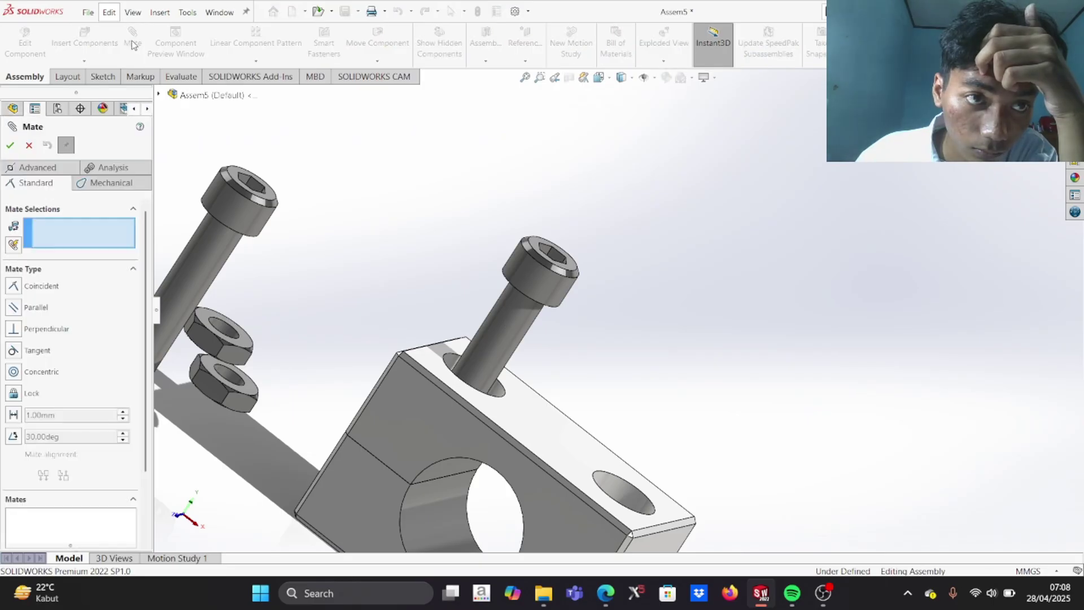
{"action": "middle_click_drag", "start_coordinate": [440, 235], "coordinate": [455, 377]}
{"action": "left_click", "coordinate": [495, 321]}
{"action": "scroll", "coordinate": [455, 377], "scroll_direction": "down", "scroll_amount": 5}
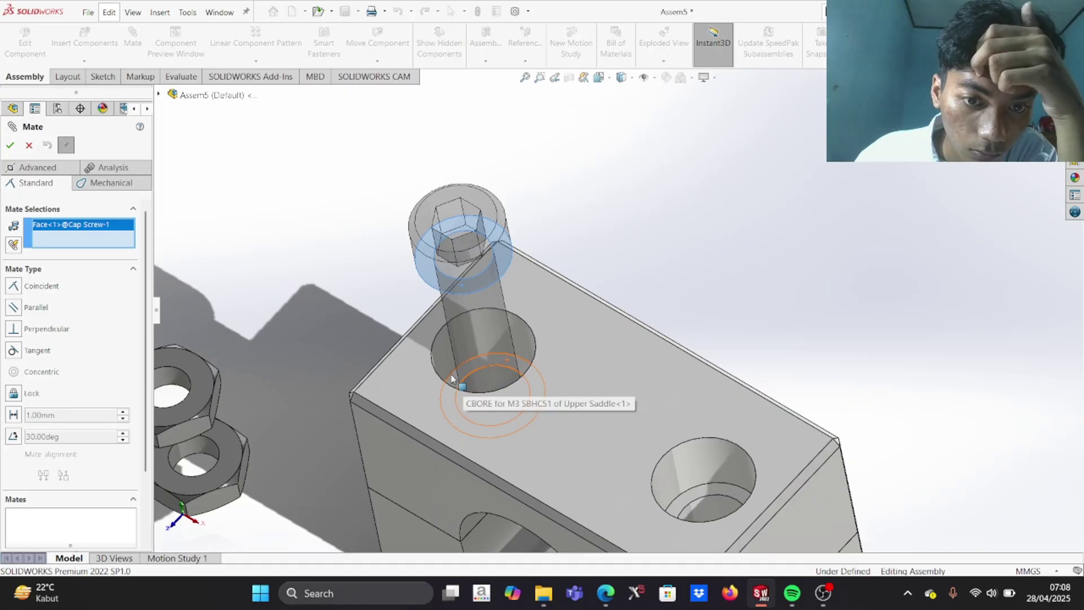
{"action": "left_click", "coordinate": [455, 377]}
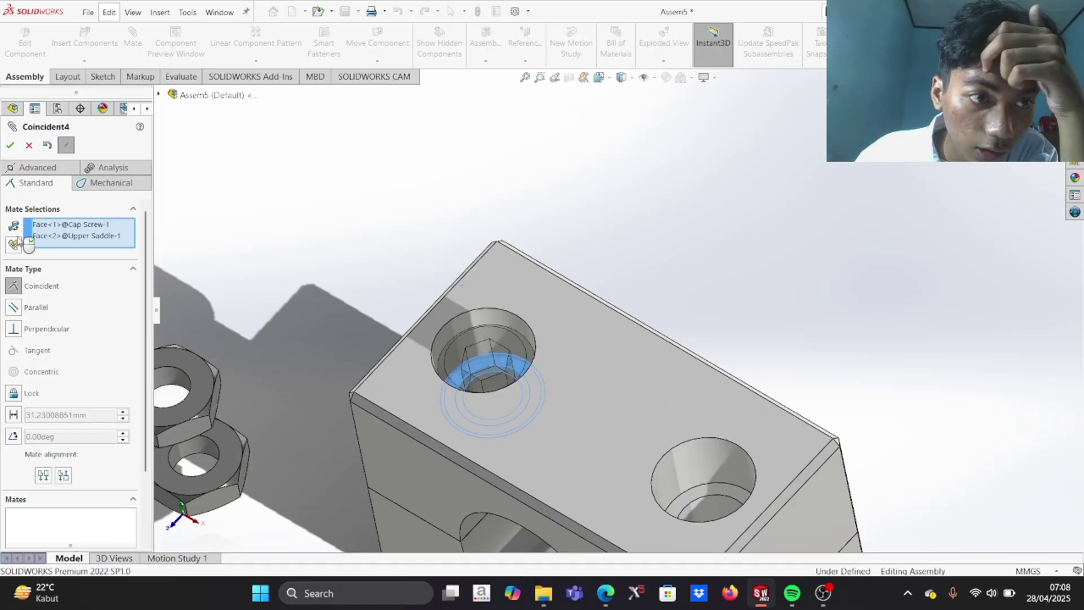
{"action": "left_click", "coordinate": [10, 146]}
{"action": "middle_click_drag", "start_coordinate": [415, 384], "coordinate": [447, 345]}
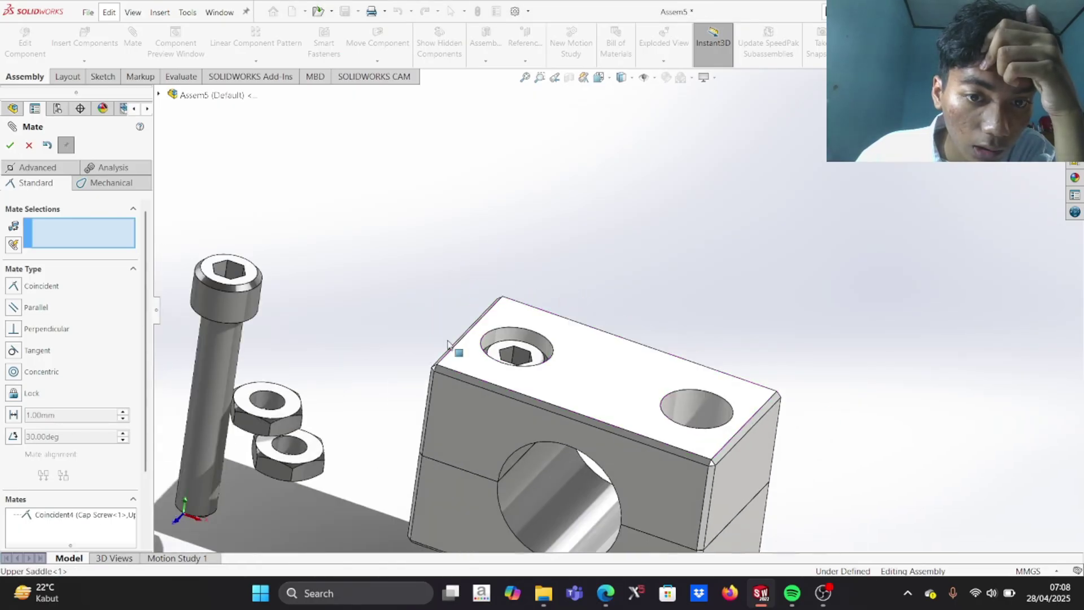
{"action": "scroll", "coordinate": [455, 361], "scroll_direction": "up", "scroll_amount": 5}
{"action": "middle_click_drag", "start_coordinate": [540, 439], "coordinate": [465, 422]}
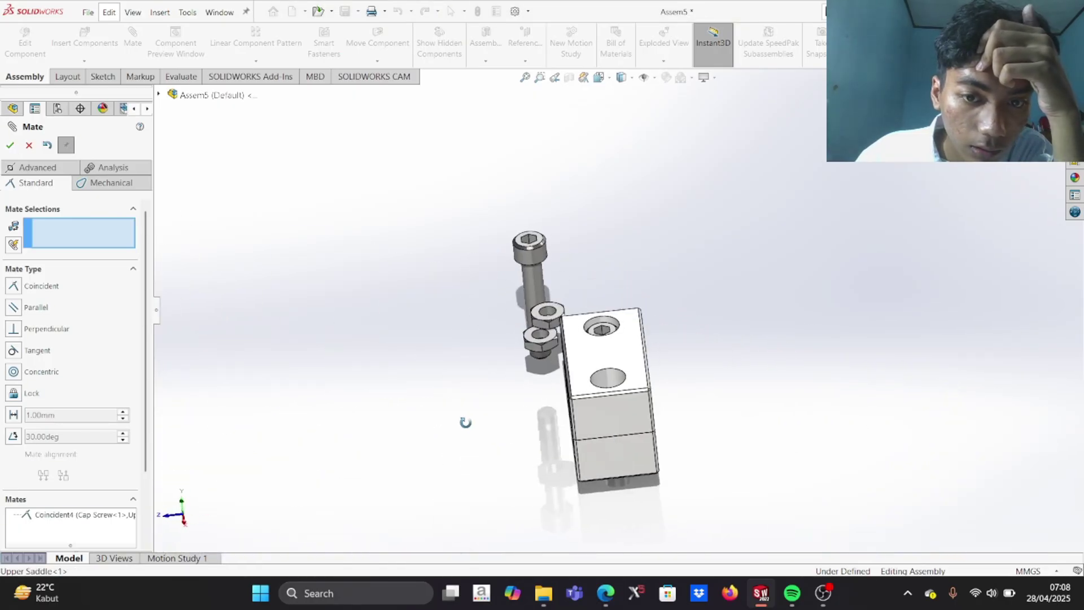
{"action": "left_click", "coordinate": [534, 291]}
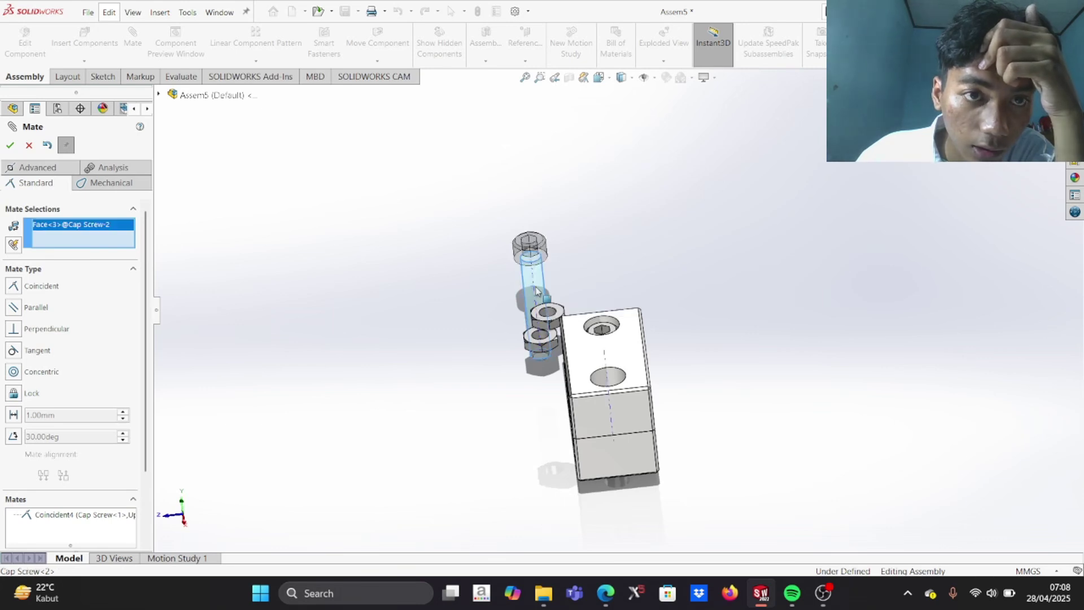
{"action": "left_click", "coordinate": [609, 373]}
{"action": "middle_click_drag", "start_coordinate": [609, 372], "coordinate": [660, 333]}
{"action": "scroll", "coordinate": [682, 338], "scroll_direction": "down", "scroll_amount": 2}
{"action": "scroll", "coordinate": [779, 390], "scroll_direction": "up", "scroll_amount": 3}
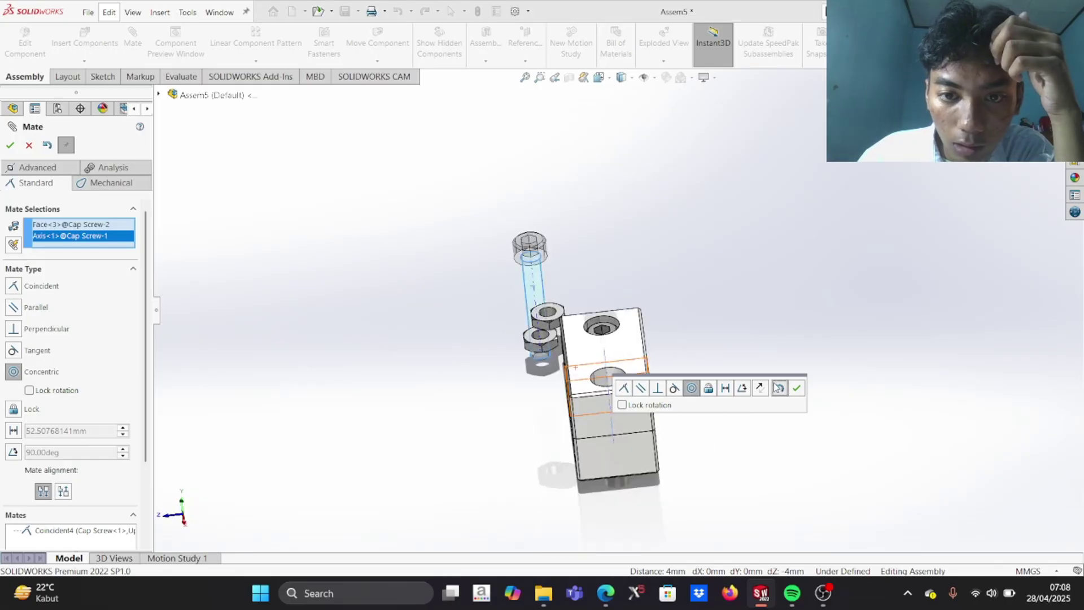
{"action": "left_click", "coordinate": [796, 388]}
Mate the second Cap Screw's axis coincident with the axis of the Upper Saddle's empty hole
{"action": "middle_click_drag", "start_coordinate": [607, 350], "coordinate": [675, 412]}
{"action": "left_click", "coordinate": [673, 402]}
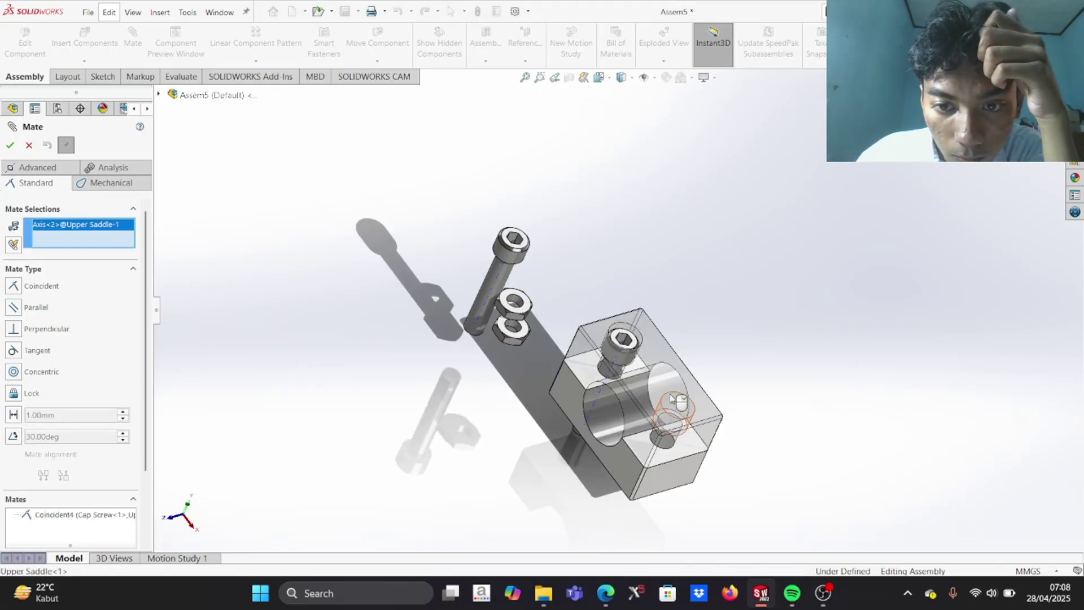
{"action": "left_click", "coordinate": [497, 285]}
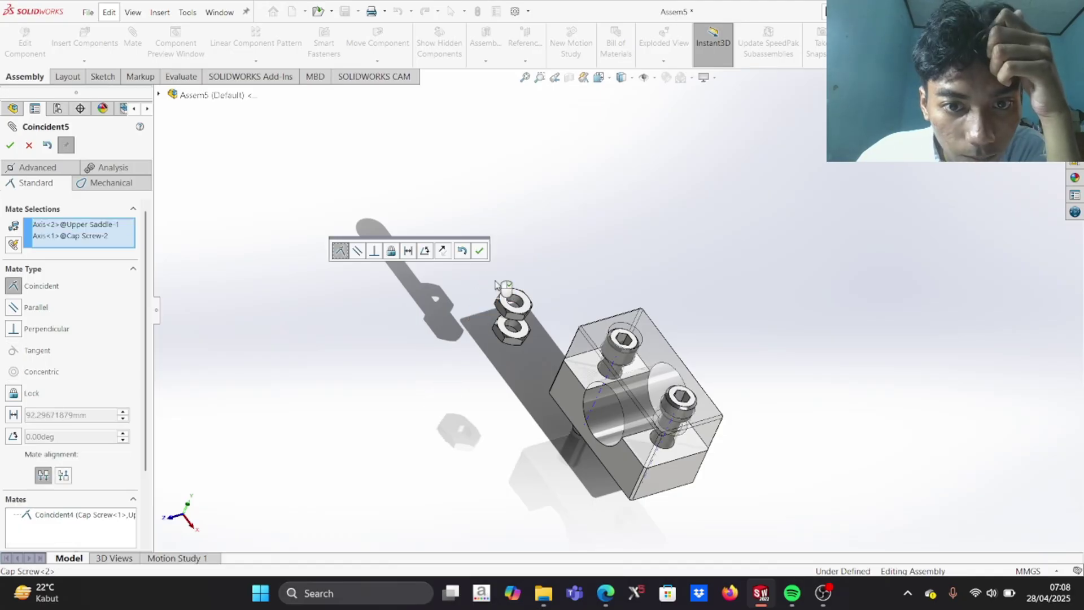
{"action": "left_click", "coordinate": [477, 252]}
Seat the second Cap Screw by mating its head's underside coincident with the counterbore floor in the Upper Saddle
{"action": "middle_click_drag", "start_coordinate": [554, 305], "coordinate": [675, 404]}
{"action": "scroll", "coordinate": [675, 404], "scroll_direction": "up", "scroll_amount": 2}
{"action": "scroll", "coordinate": [621, 382], "scroll_direction": "up", "scroll_amount": 4}
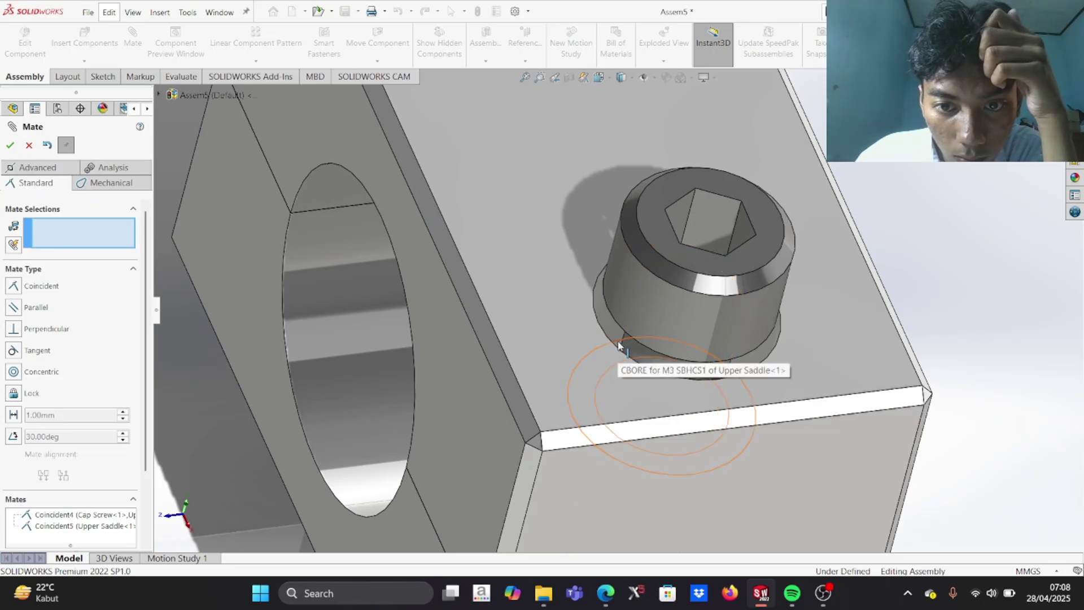
{"action": "left_click", "coordinate": [618, 346]}
{"action": "middle_click_drag", "start_coordinate": [619, 346], "coordinate": [676, 290]}
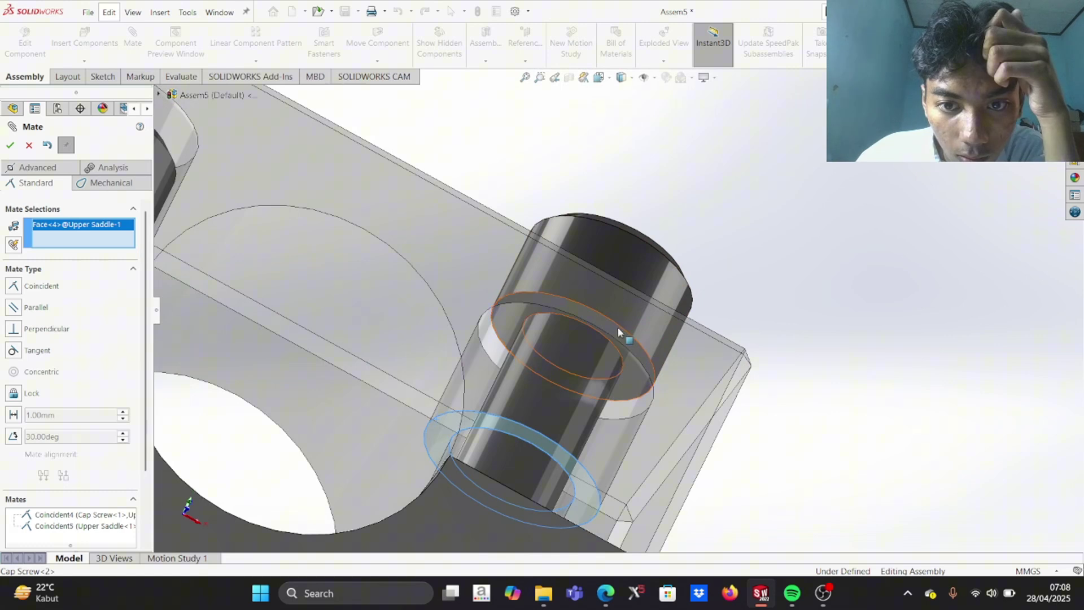
{"action": "left_click", "coordinate": [616, 327]}
{"action": "scroll", "coordinate": [545, 374], "scroll_direction": "up", "scroll_amount": 5}
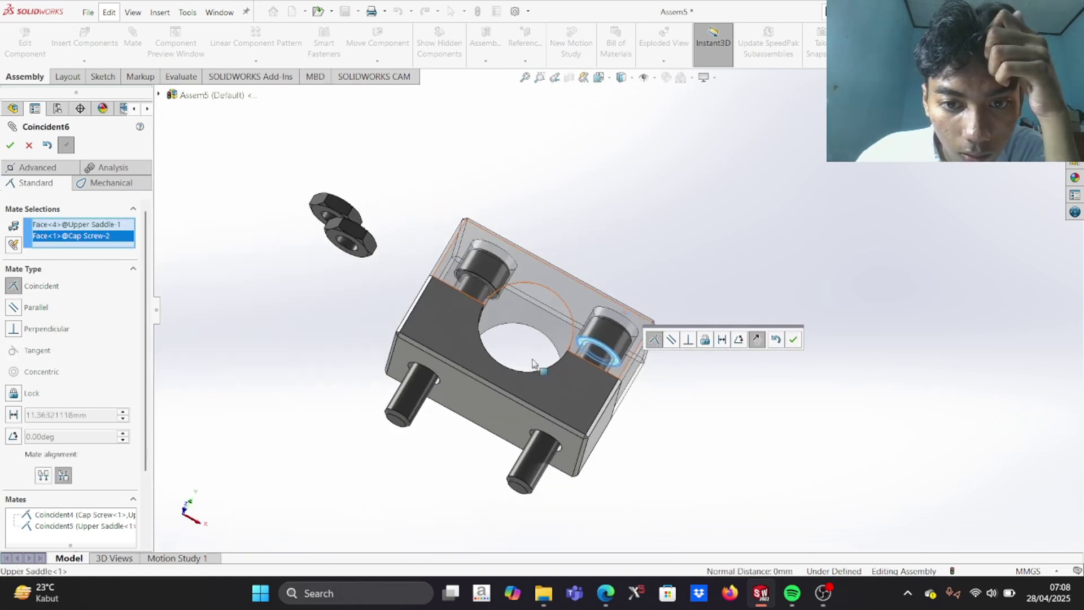
{"action": "left_click", "coordinate": [795, 340]}
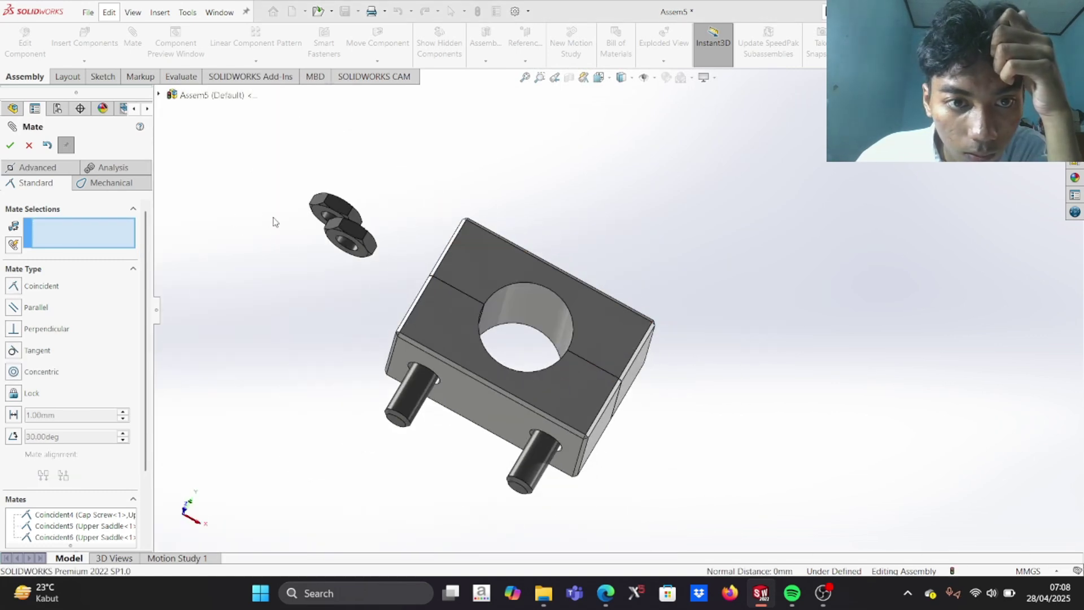
{"action": "left_click", "coordinate": [348, 242]}
{"action": "left_click", "coordinate": [412, 401]}
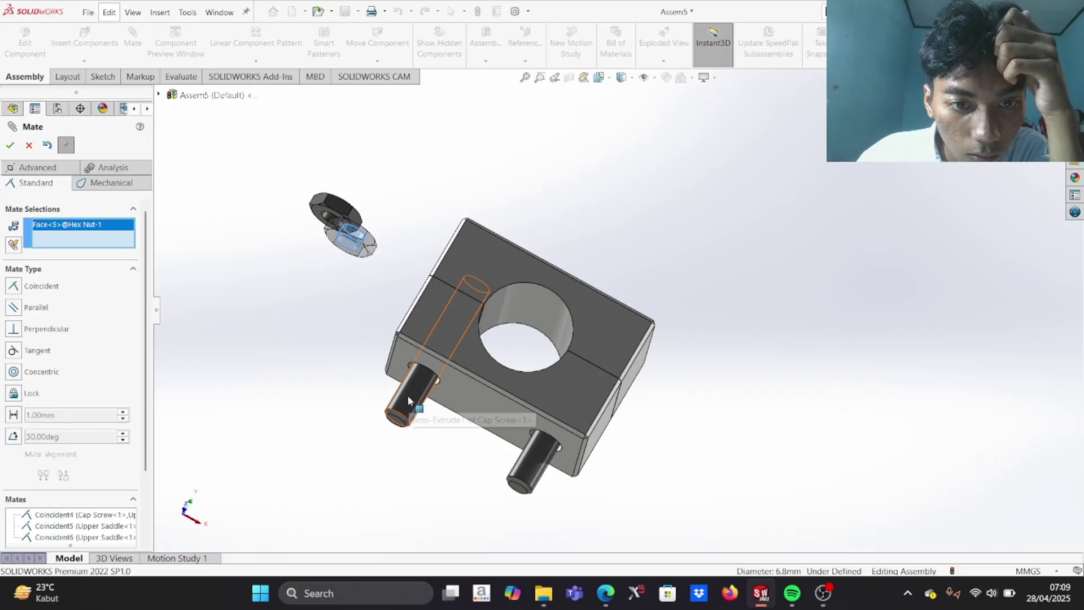
{"action": "left_click", "coordinate": [408, 395]}
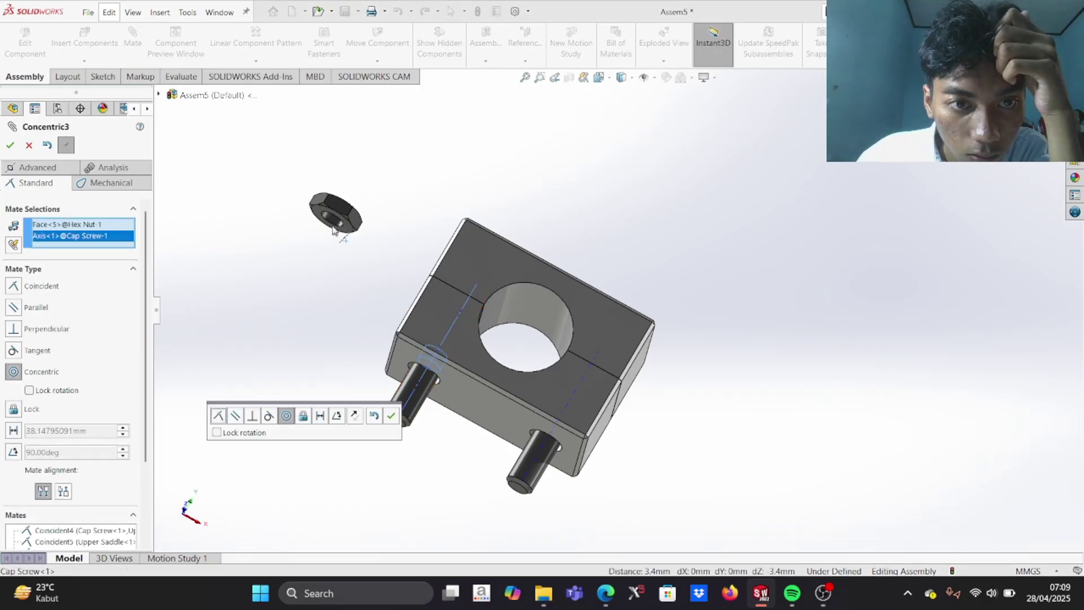
{"action": "left_click", "coordinate": [375, 416]}
{"action": "left_click", "coordinate": [391, 416]}
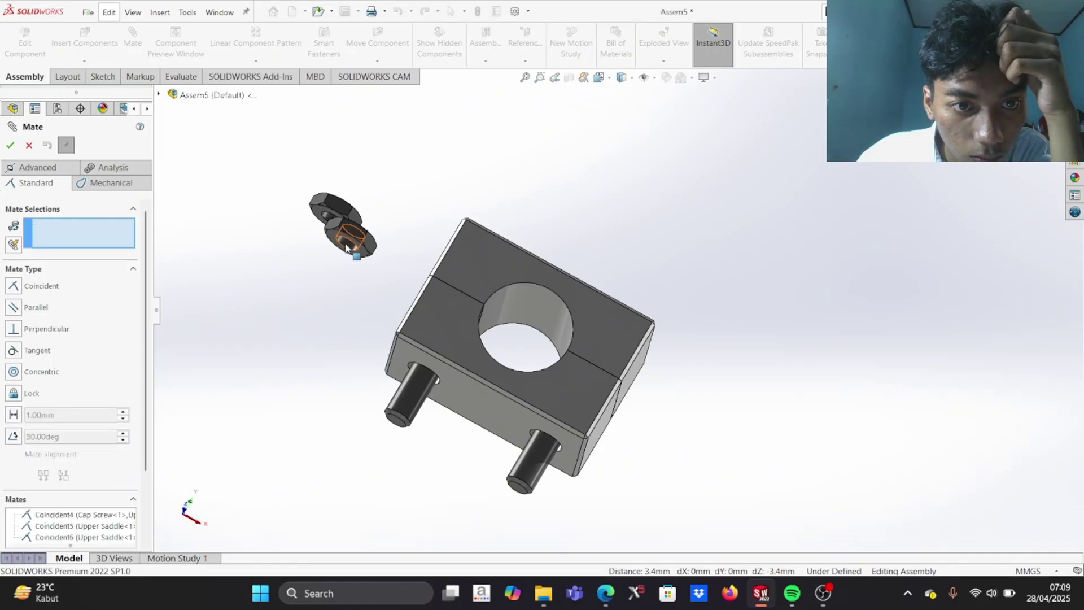
Mate the first Hex Nut's axis coincident with the first Cap Screw's axis
{"action": "left_click", "coordinate": [346, 249]}
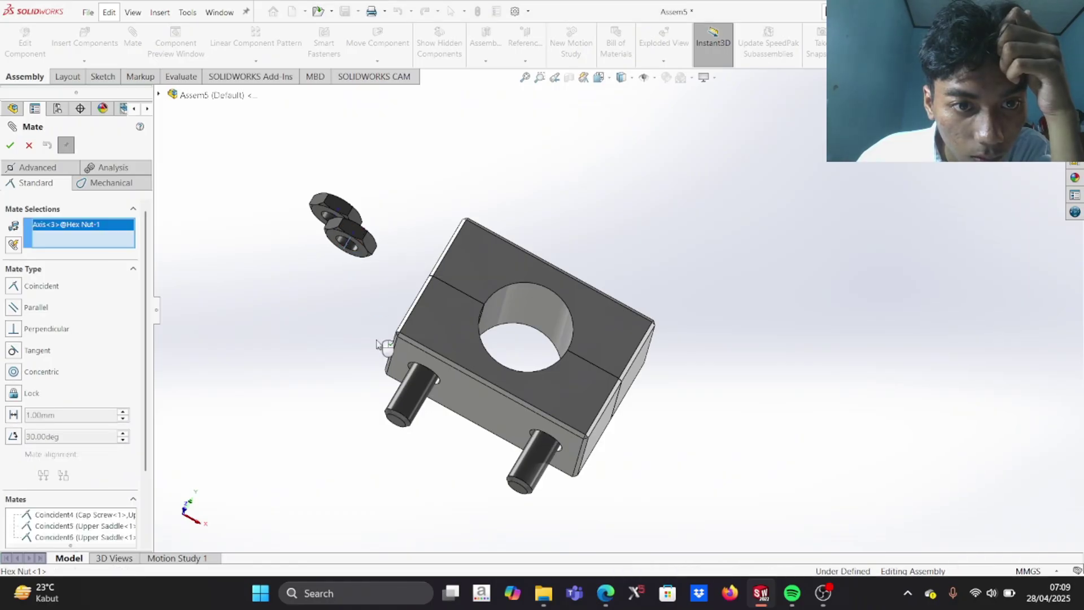
{"action": "left_click", "coordinate": [411, 401]}
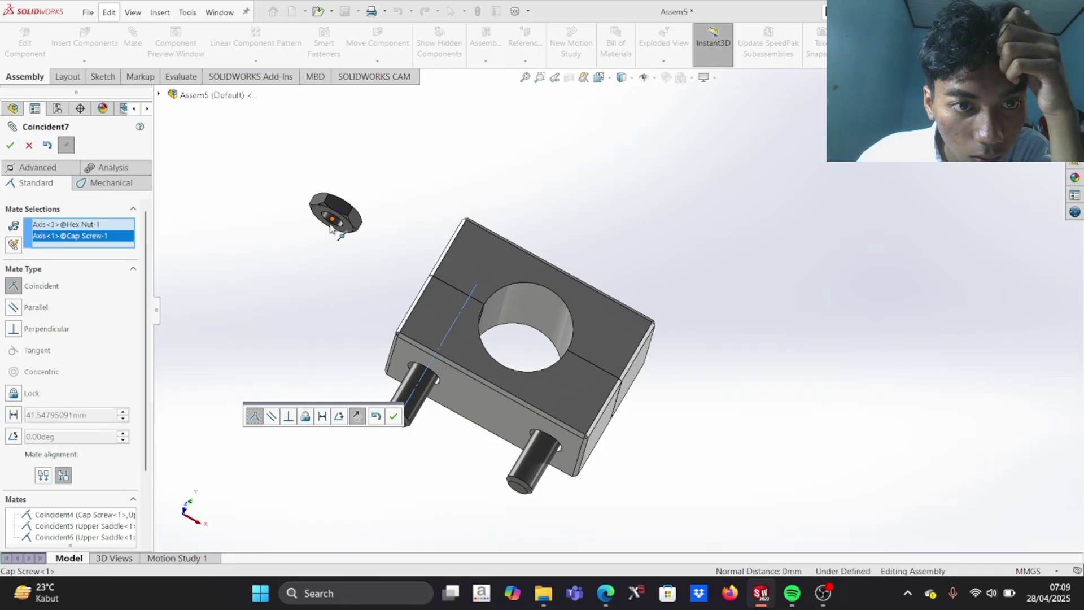
{"action": "left_click", "coordinate": [393, 417]}
Add a concentric mate between the second Hex Nut's axis and the second Cap Screw's shank
{"action": "middle_click_drag", "start_coordinate": [395, 395], "coordinate": [476, 303]}
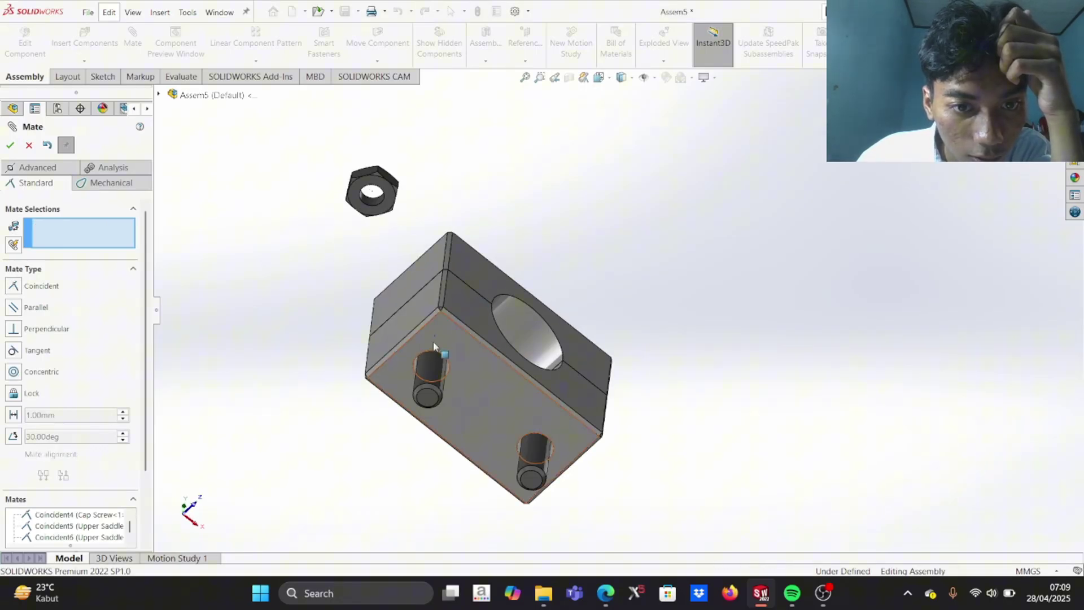
{"action": "middle_click_drag", "start_coordinate": [374, 208], "coordinate": [386, 240]}
{"action": "left_click", "coordinate": [386, 226]}
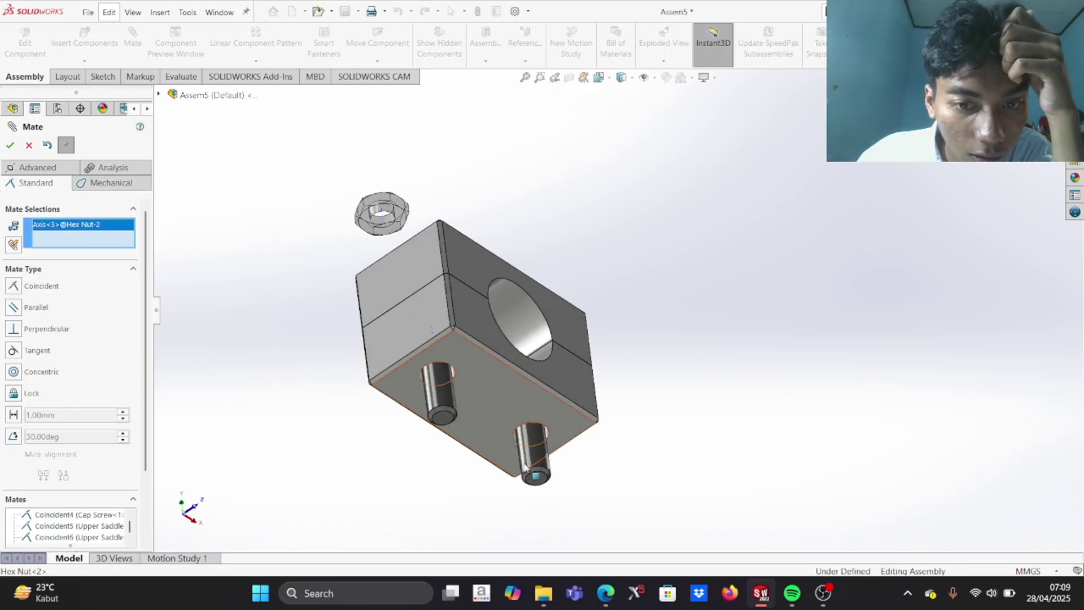
{"action": "left_click", "coordinate": [541, 462]}
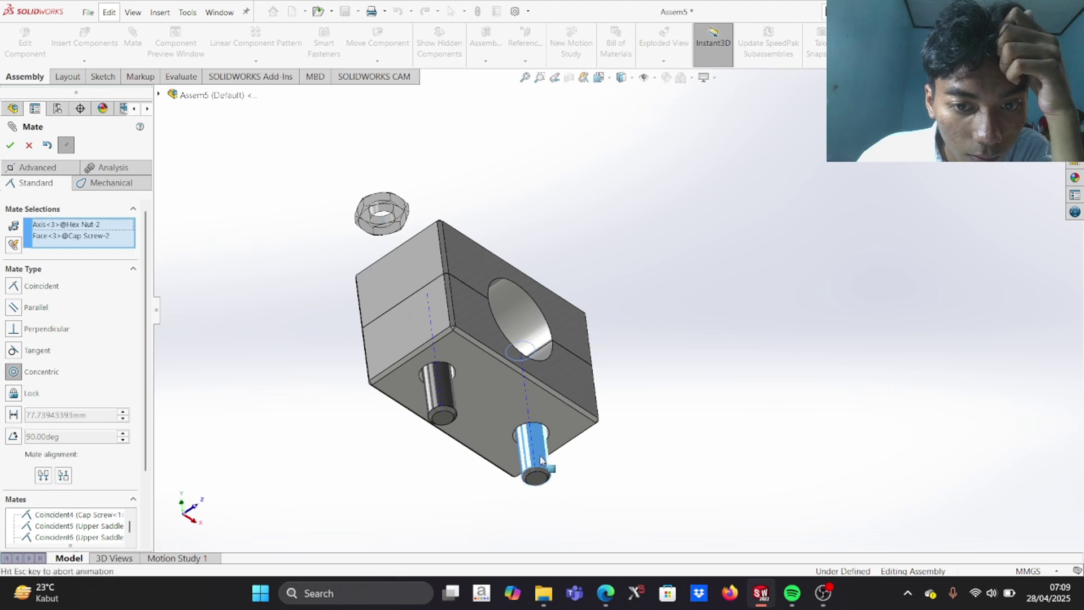
{"action": "left_click", "coordinate": [524, 477]}
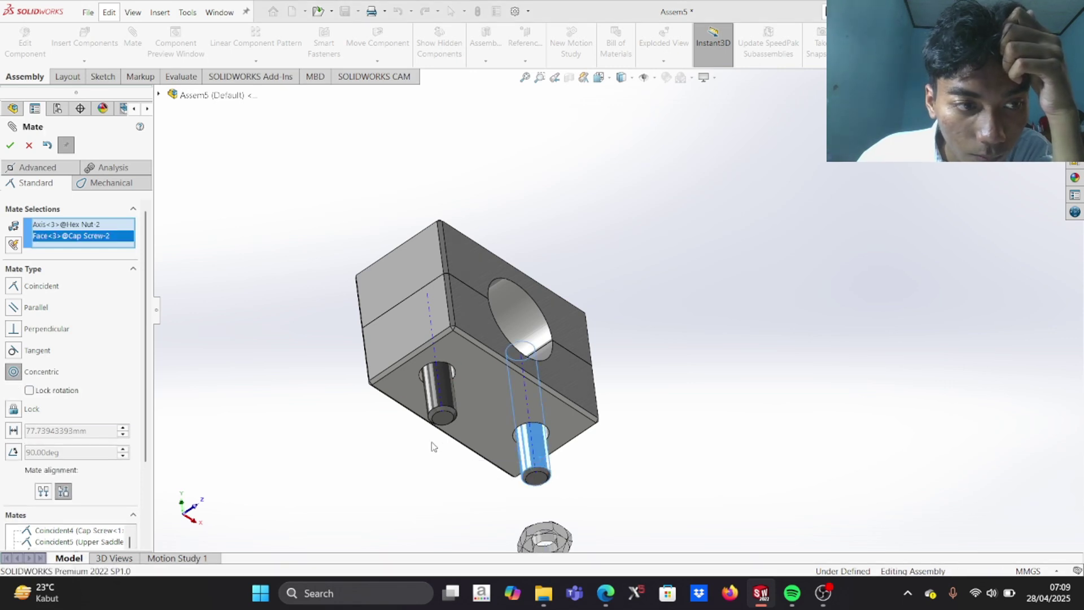
{"action": "scroll", "coordinate": [562, 536], "scroll_direction": "down", "scroll_amount": 2}
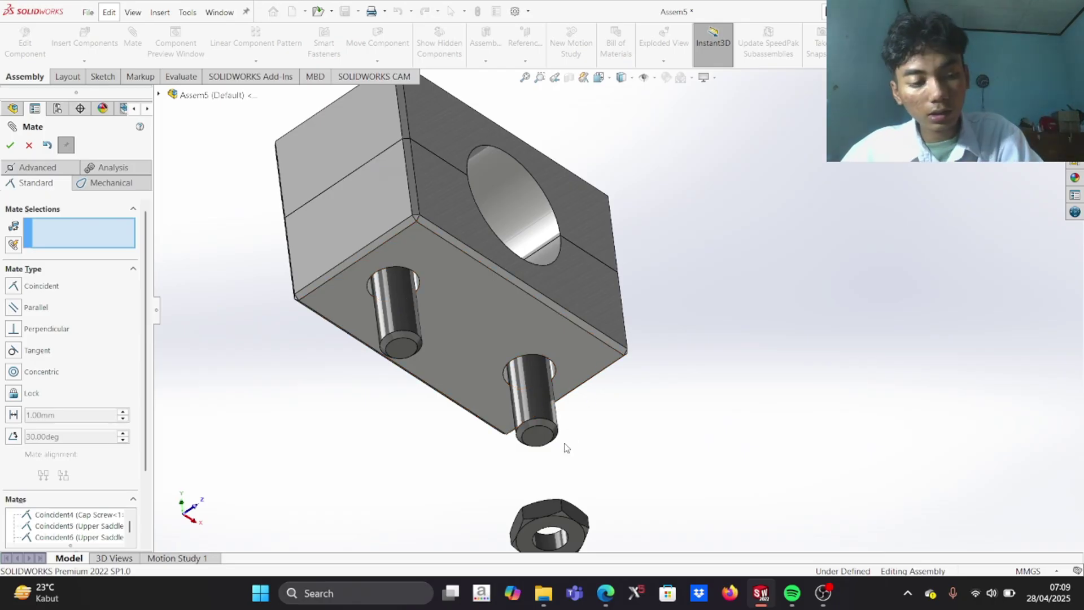
Consult the EX 3 assembly drawing in the browser and add a 5 mm distance mate between the Lower Saddle's underside and the second Hex Nut's upper face
{"action": "key", "text": "alt+Tab"}
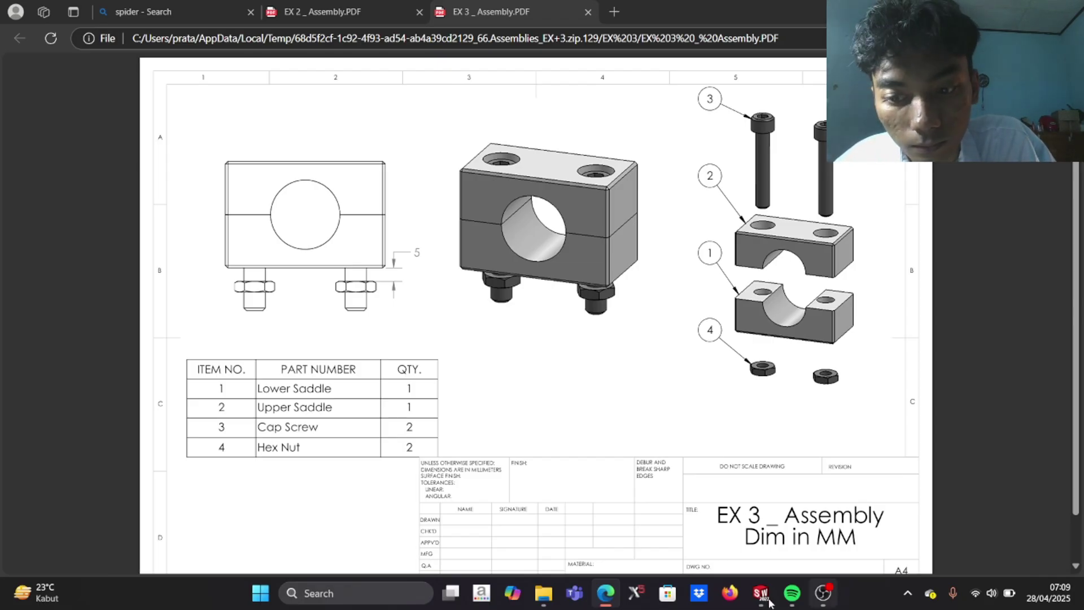
{"action": "key", "text": "ctrl+shift+Tab"}
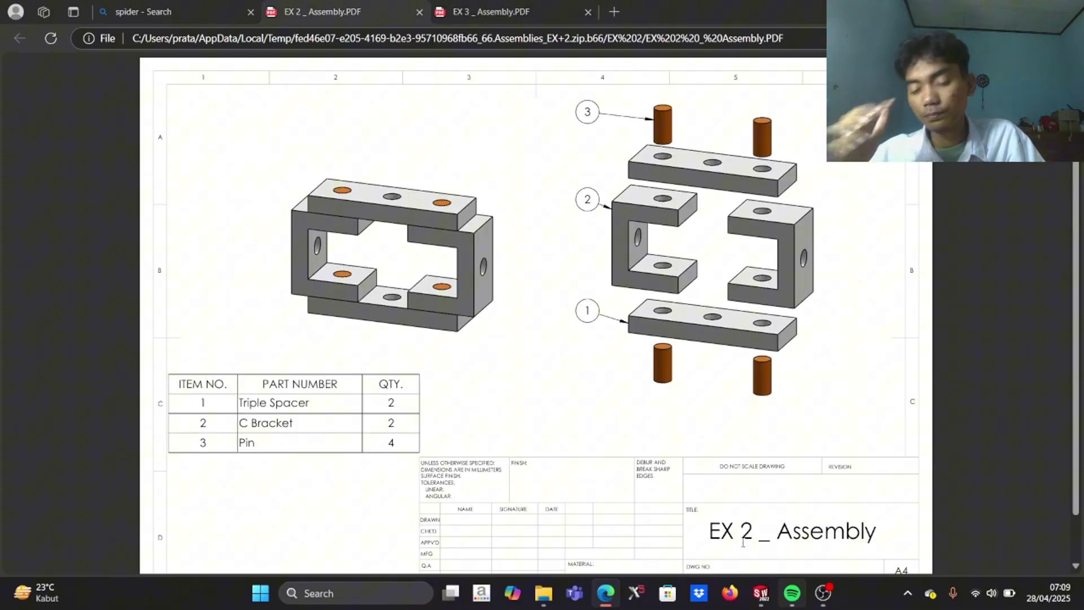
{"action": "key", "text": "alt+Tab"}
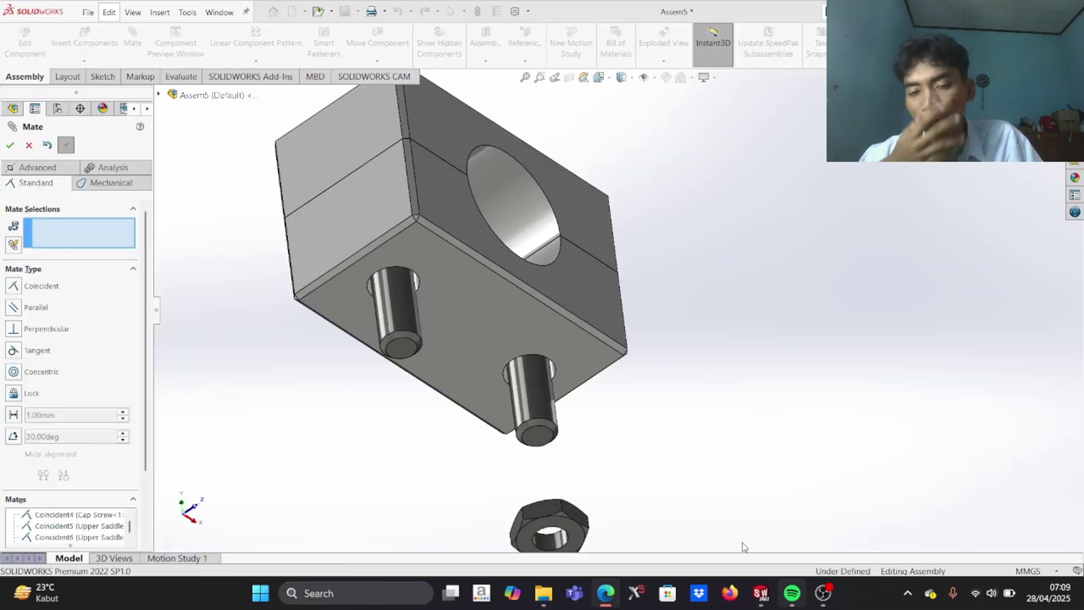
{"action": "left_click", "coordinate": [515, 323]}
{"action": "middle_click_drag", "start_coordinate": [509, 331], "coordinate": [518, 531]}
{"action": "left_click", "coordinate": [496, 524]}
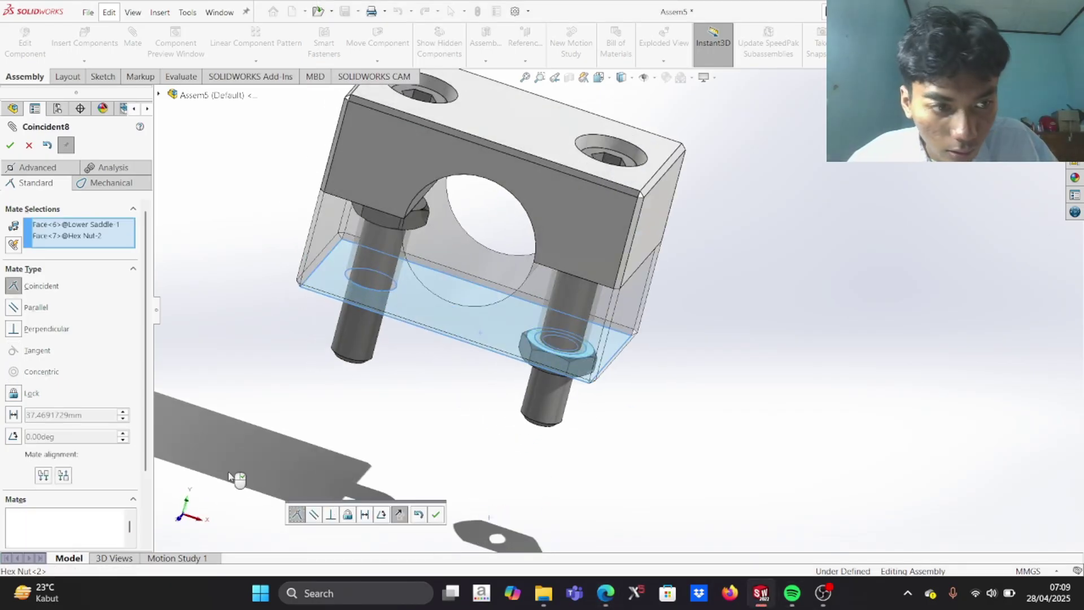
{"action": "left_click", "coordinate": [13, 414]}
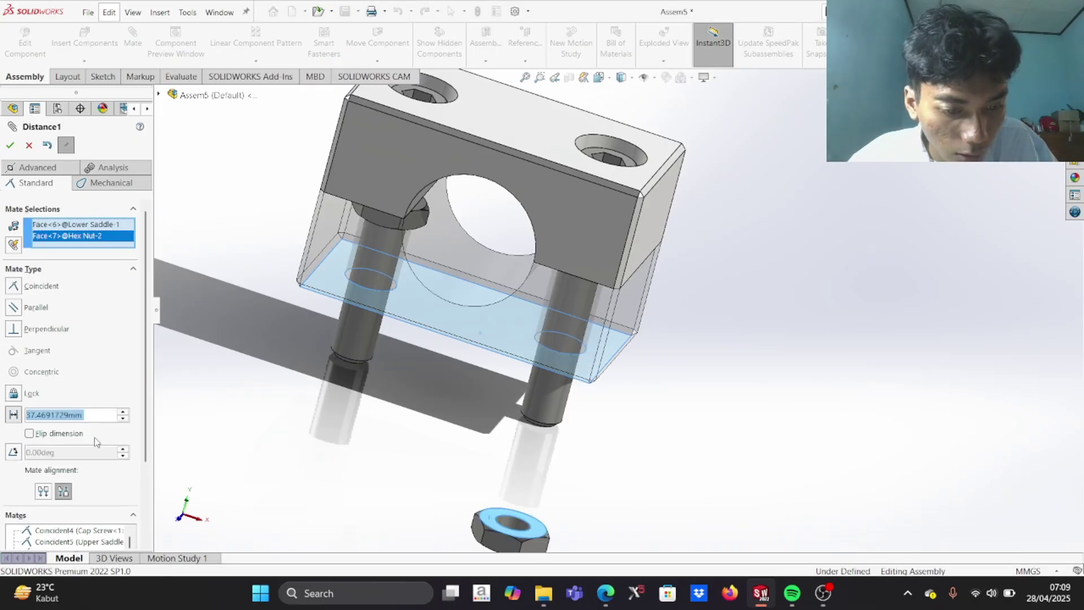
{"action": "type", "text": "5"}
{"action": "mouse_move", "coordinate": [100, 434]}
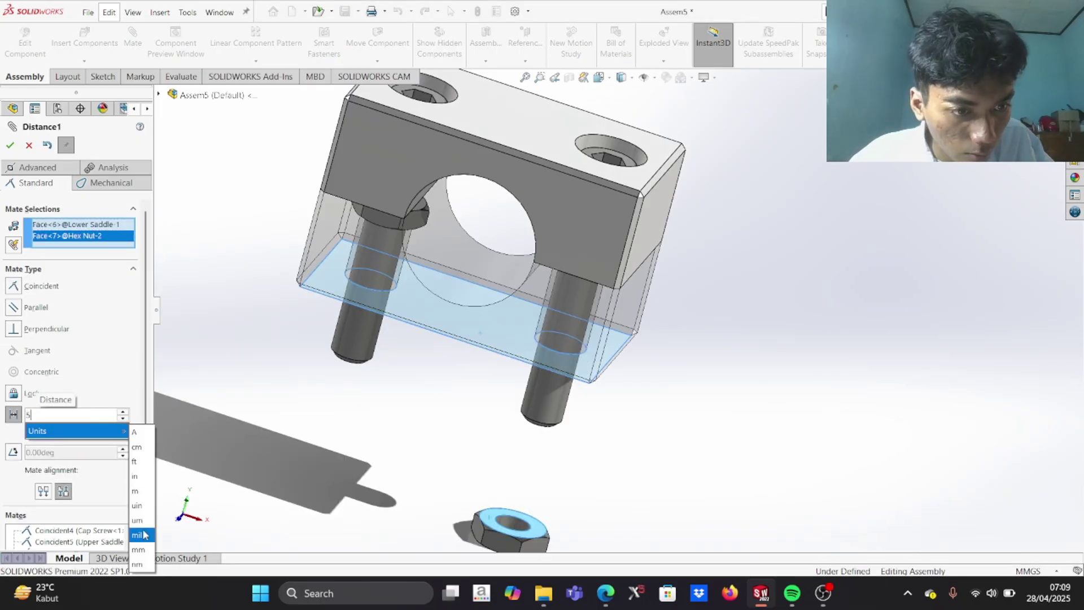
{"action": "left_click", "coordinate": [139, 551]}
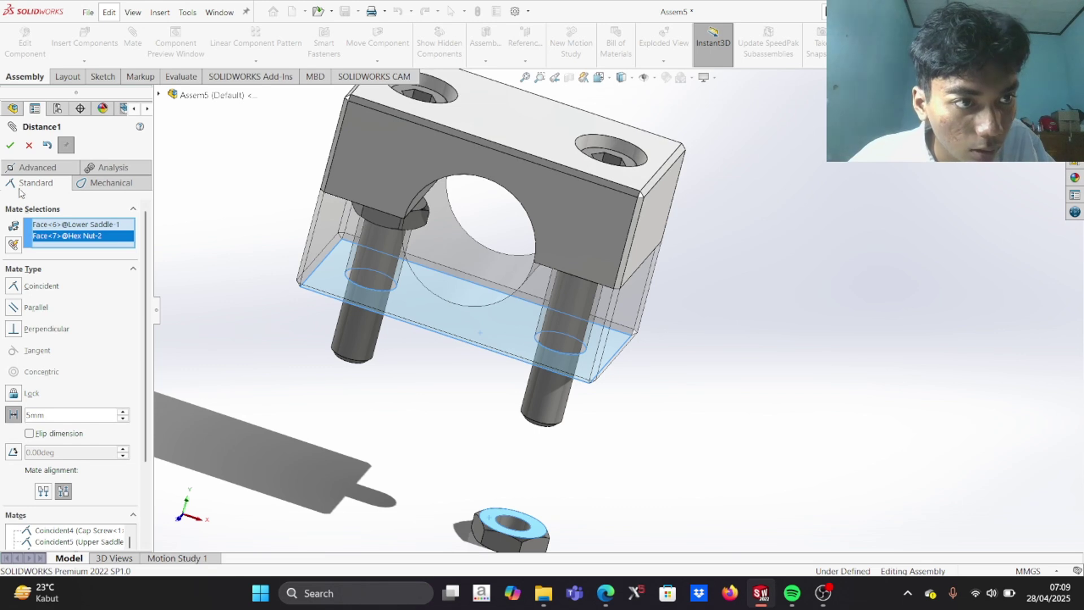
{"action": "key", "text": "Return"}
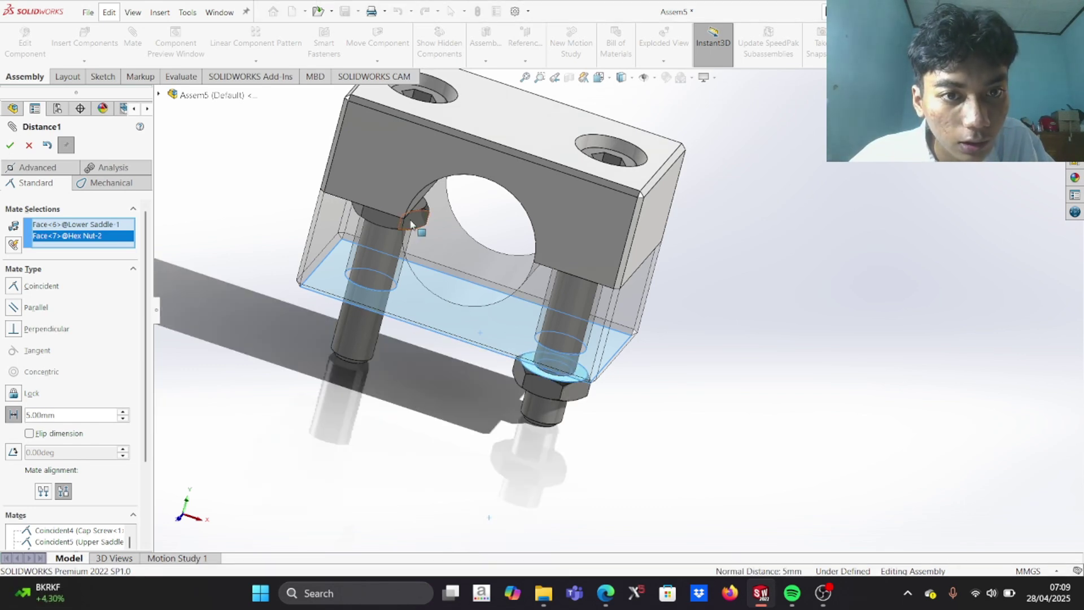
{"action": "left_click_drag", "start_coordinate": [388, 228], "coordinate": [395, 263]}
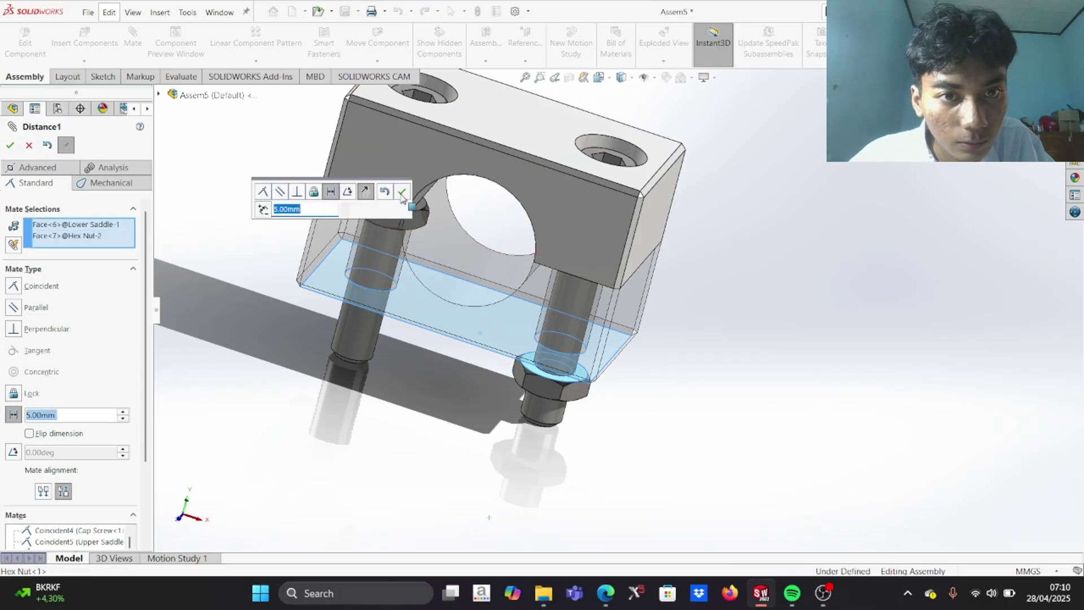
{"action": "left_click", "coordinate": [401, 193]}
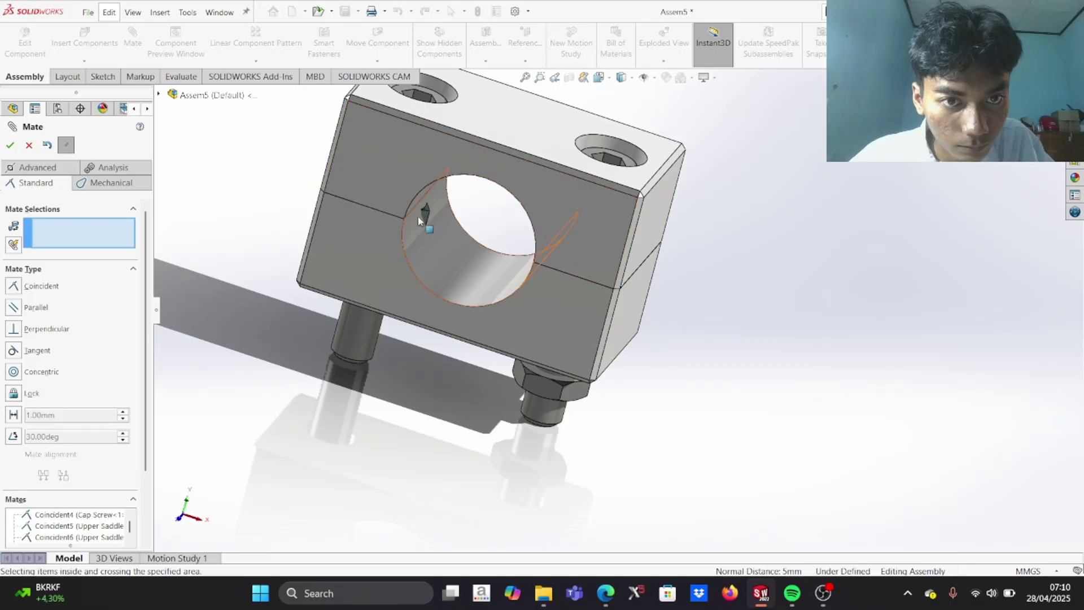
Move the first Hex Nut below its Cap Screw and mate its upper face at a 5 mm distance from the Lower Saddle's underside
{"action": "left_click_drag", "start_coordinate": [425, 236], "coordinate": [370, 405]}
{"action": "middle_click_drag", "start_coordinate": [369, 405], "coordinate": [351, 378]}
{"action": "left_click", "coordinate": [433, 306]}
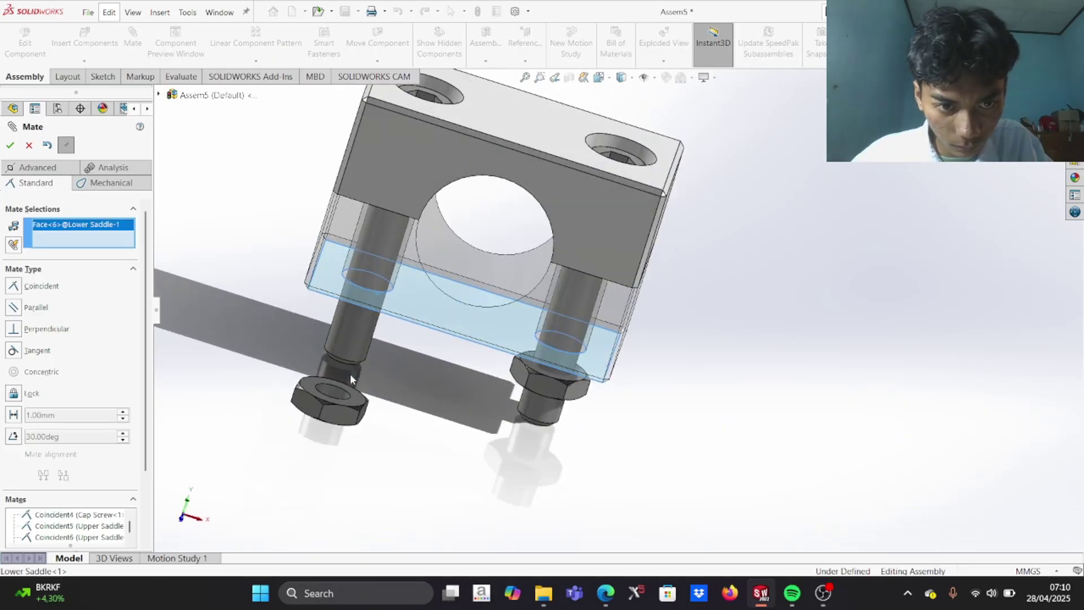
{"action": "left_click", "coordinate": [357, 405]}
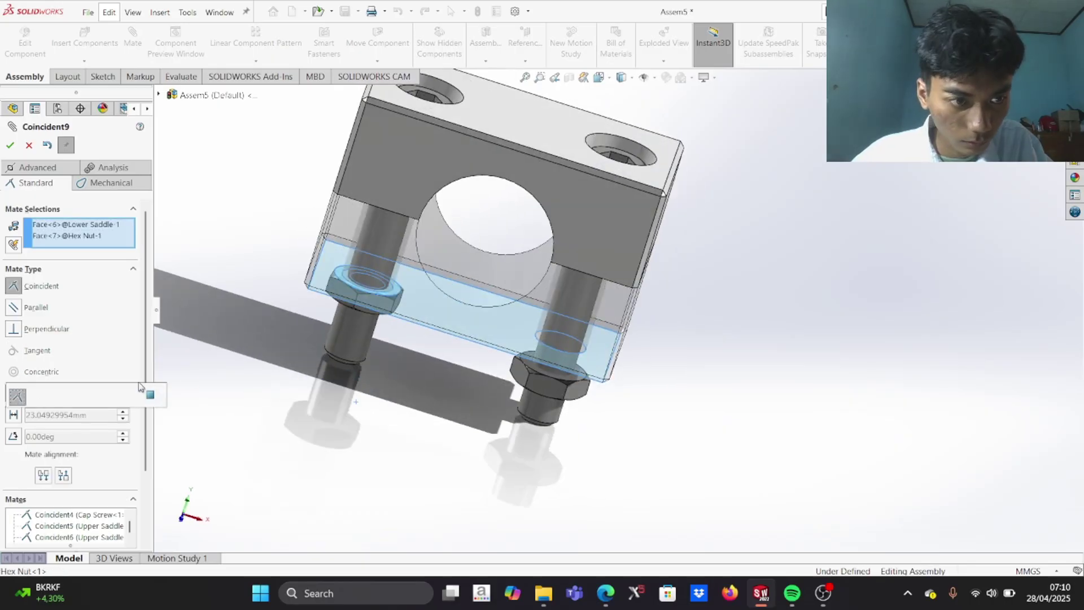
{"action": "left_click", "coordinate": [14, 414]}
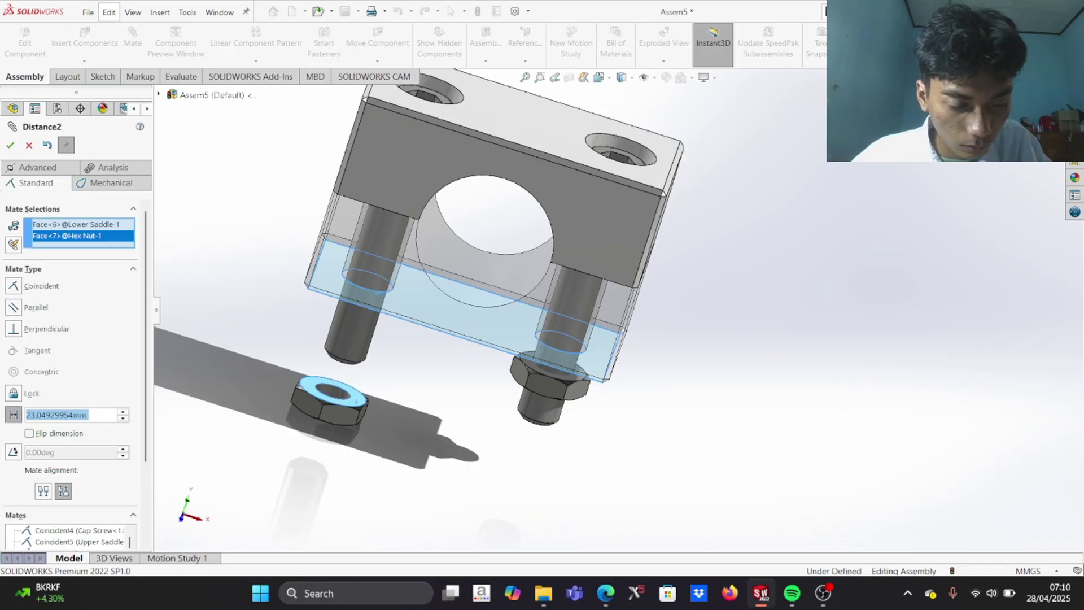
{"action": "type", "text": "5"}
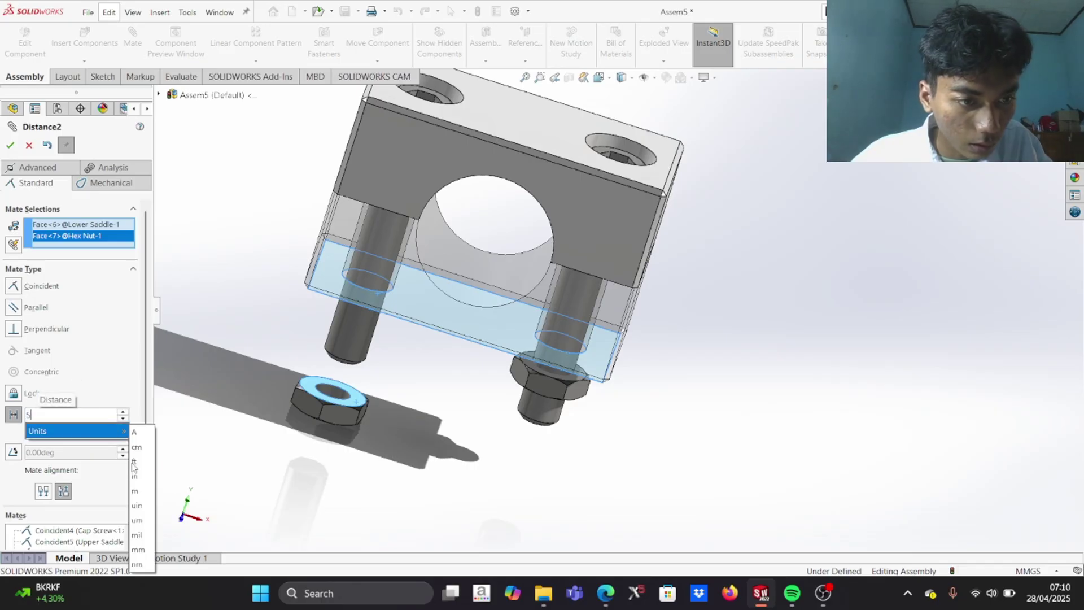
{"action": "left_click", "coordinate": [138, 549]}
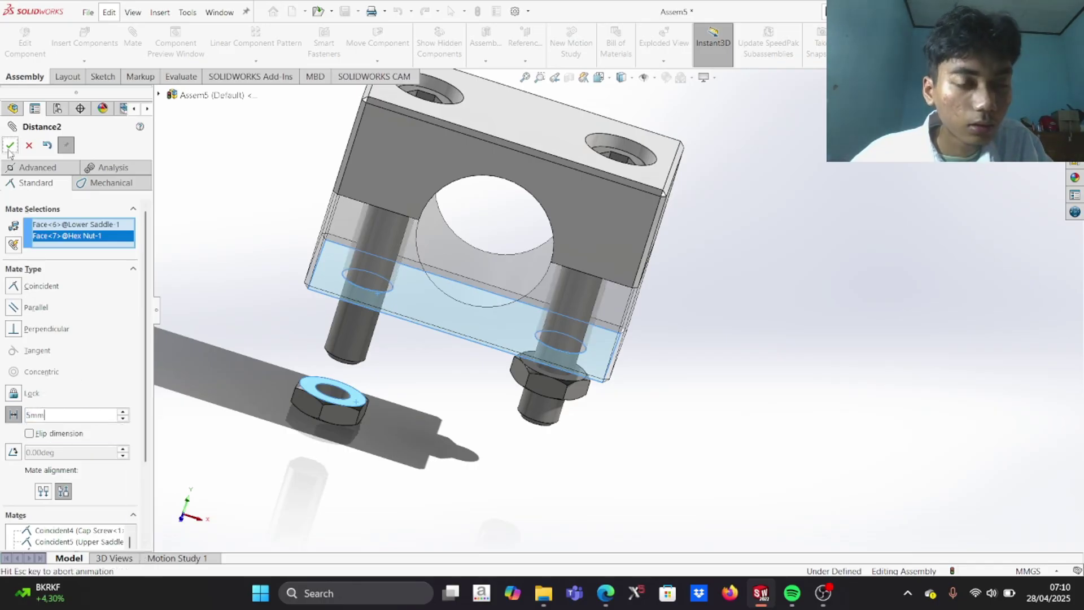
{"action": "key", "text": "Return"}
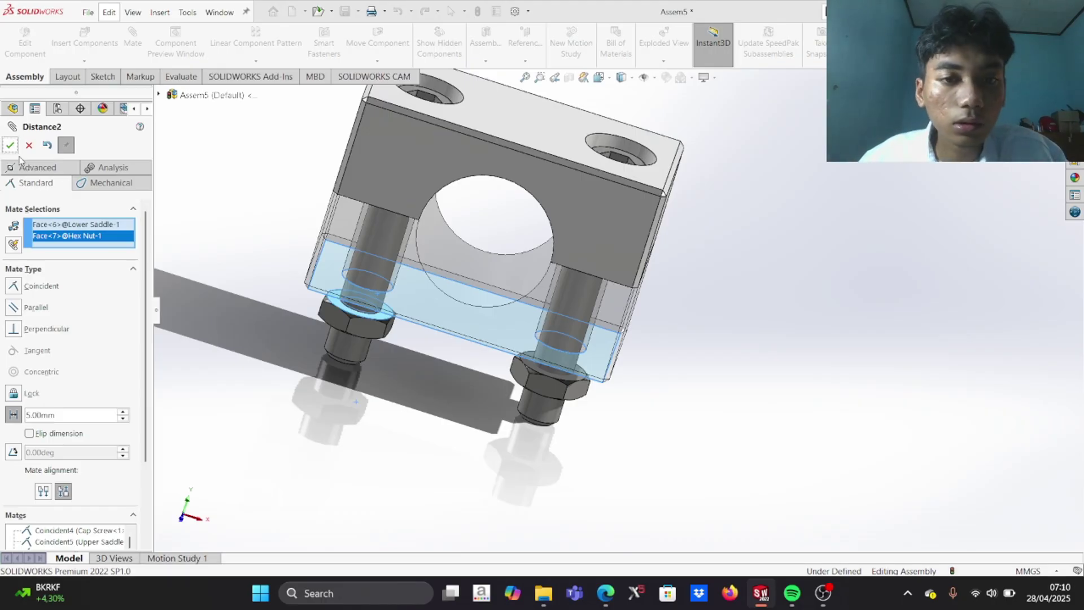
{"action": "left_click", "coordinate": [10, 145]}
{"action": "middle_click_drag", "start_coordinate": [508, 316], "coordinate": [559, 275]}
{"action": "middle_click_drag", "start_coordinate": [512, 244], "coordinate": [553, 302]}
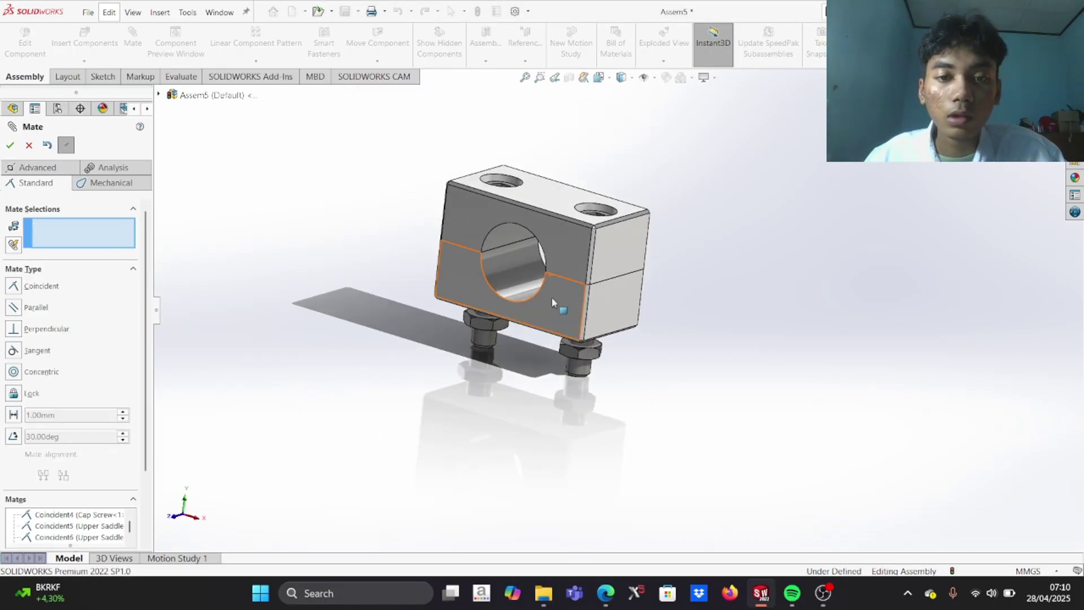